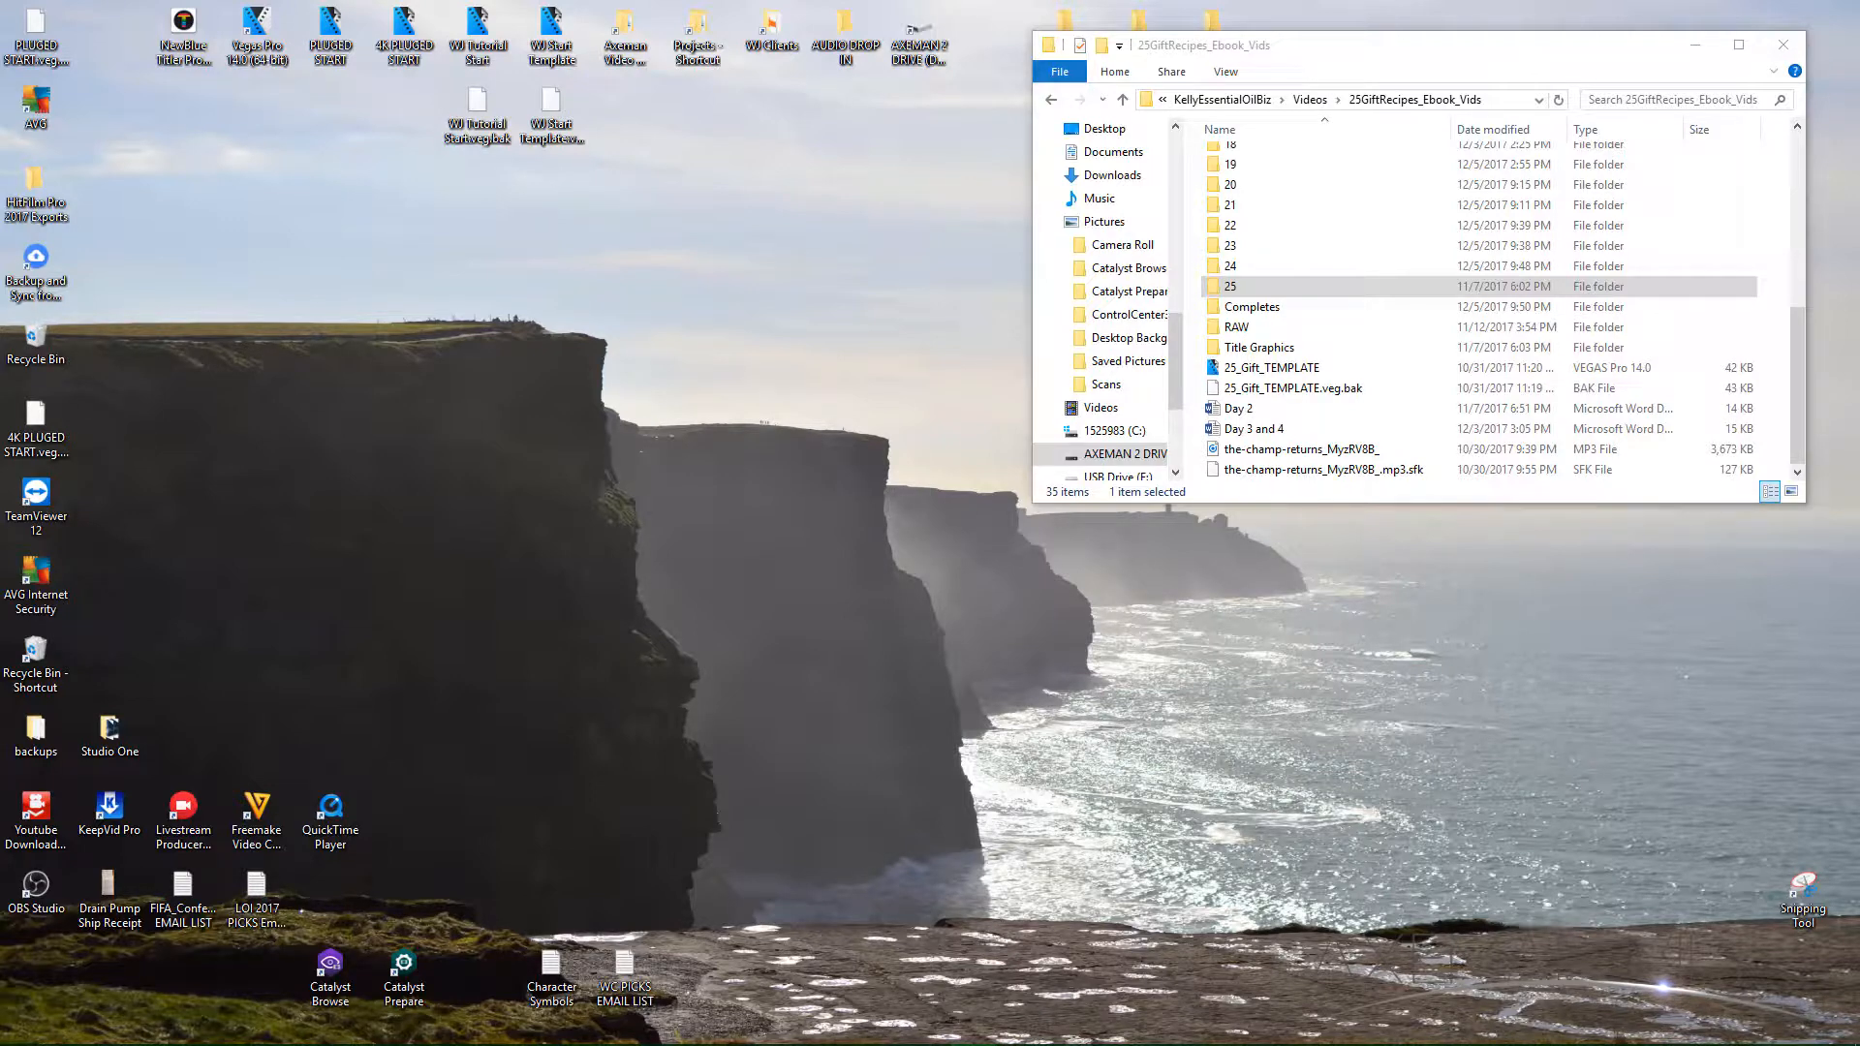
# - Open the 25_Gift_TEMPLATE VEGAS project from the 25GiftRecipes_Ebook_Vids folder
pyautogui.scroll(4, 1283, 273)
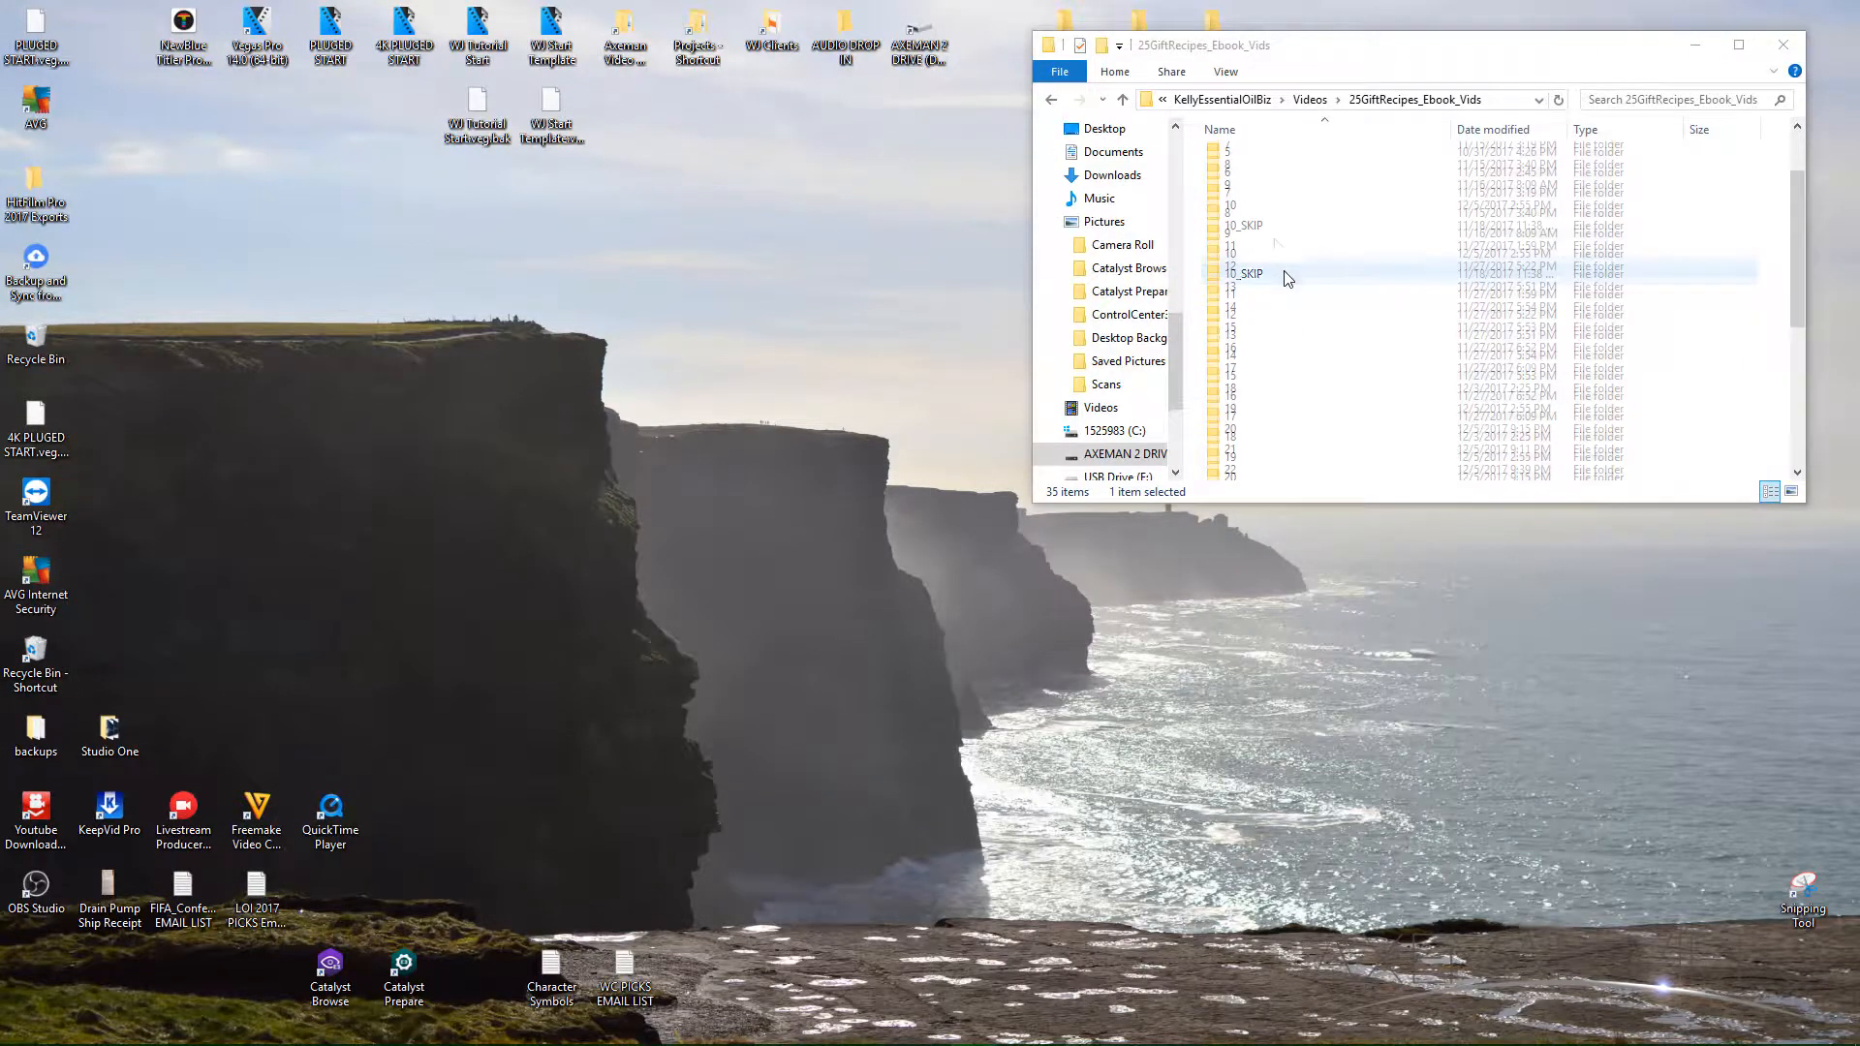
pyautogui.scroll(-4, 1288, 276)
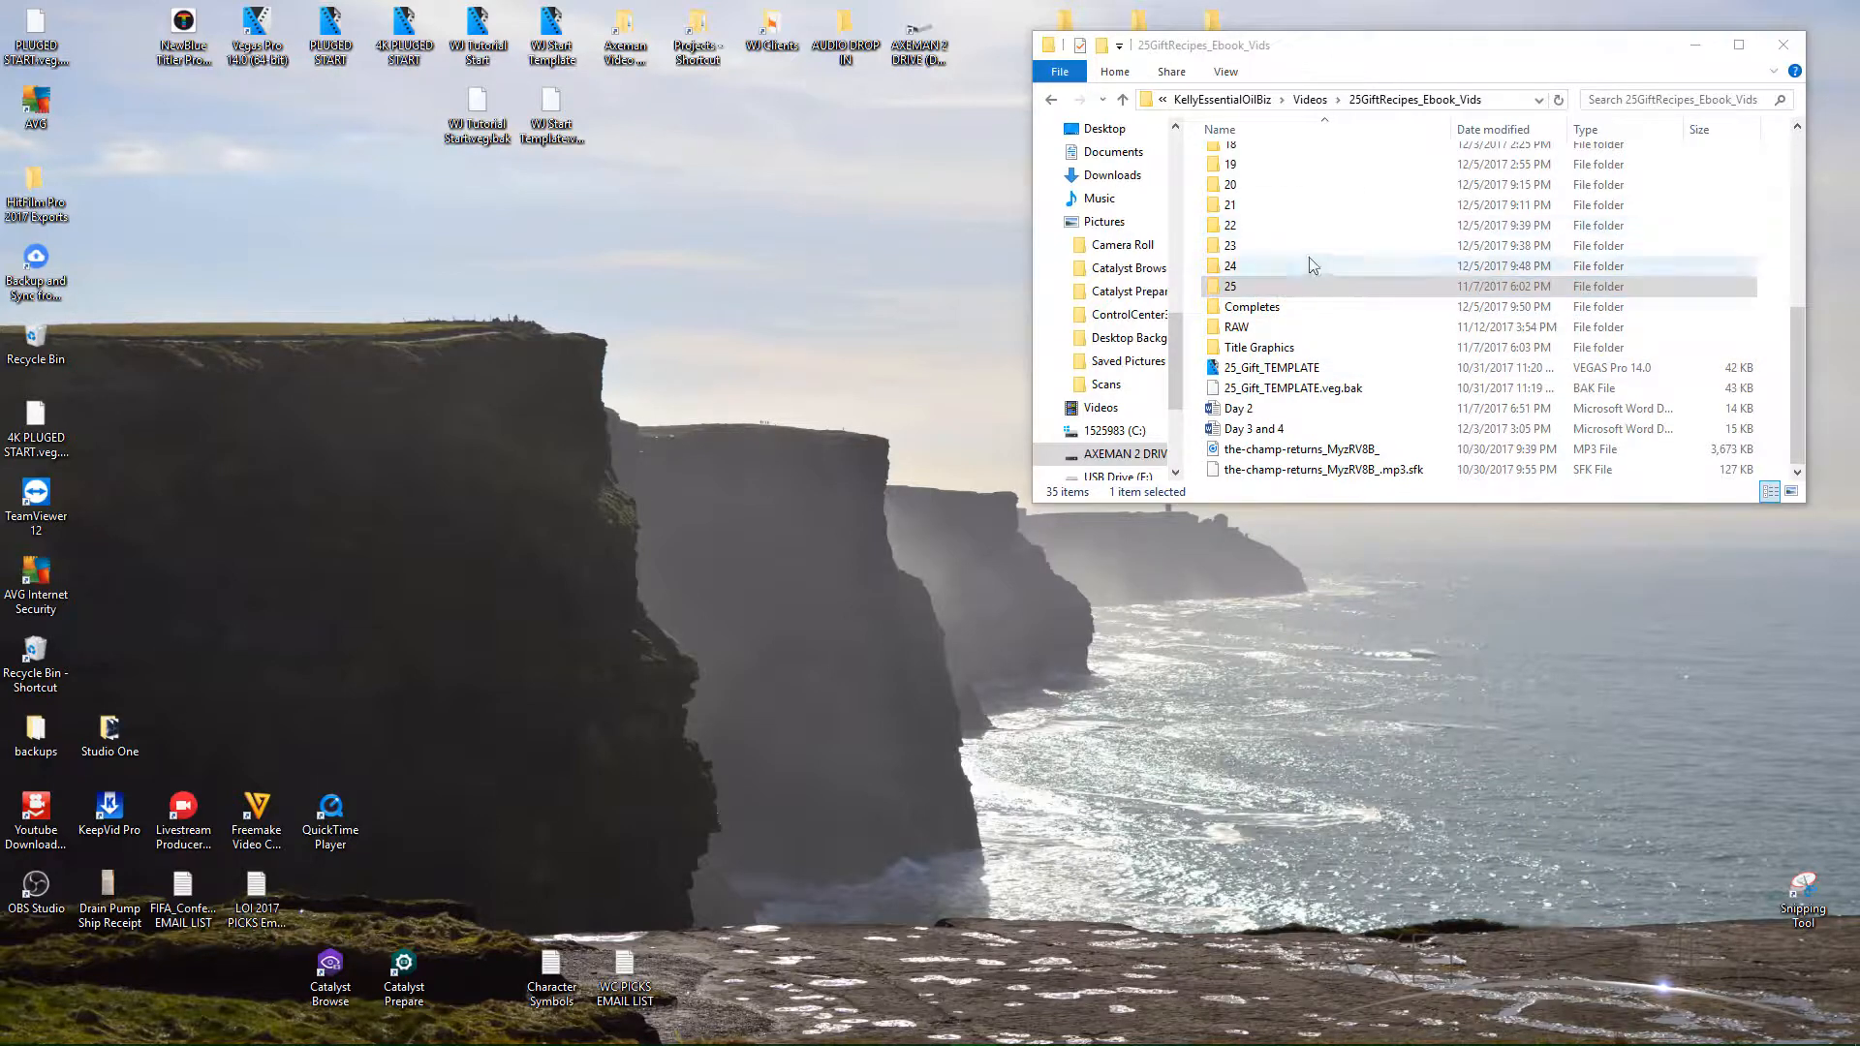
pyautogui.scroll(5, 1298, 223)
pyautogui.scroll(-5, 1283, 213)
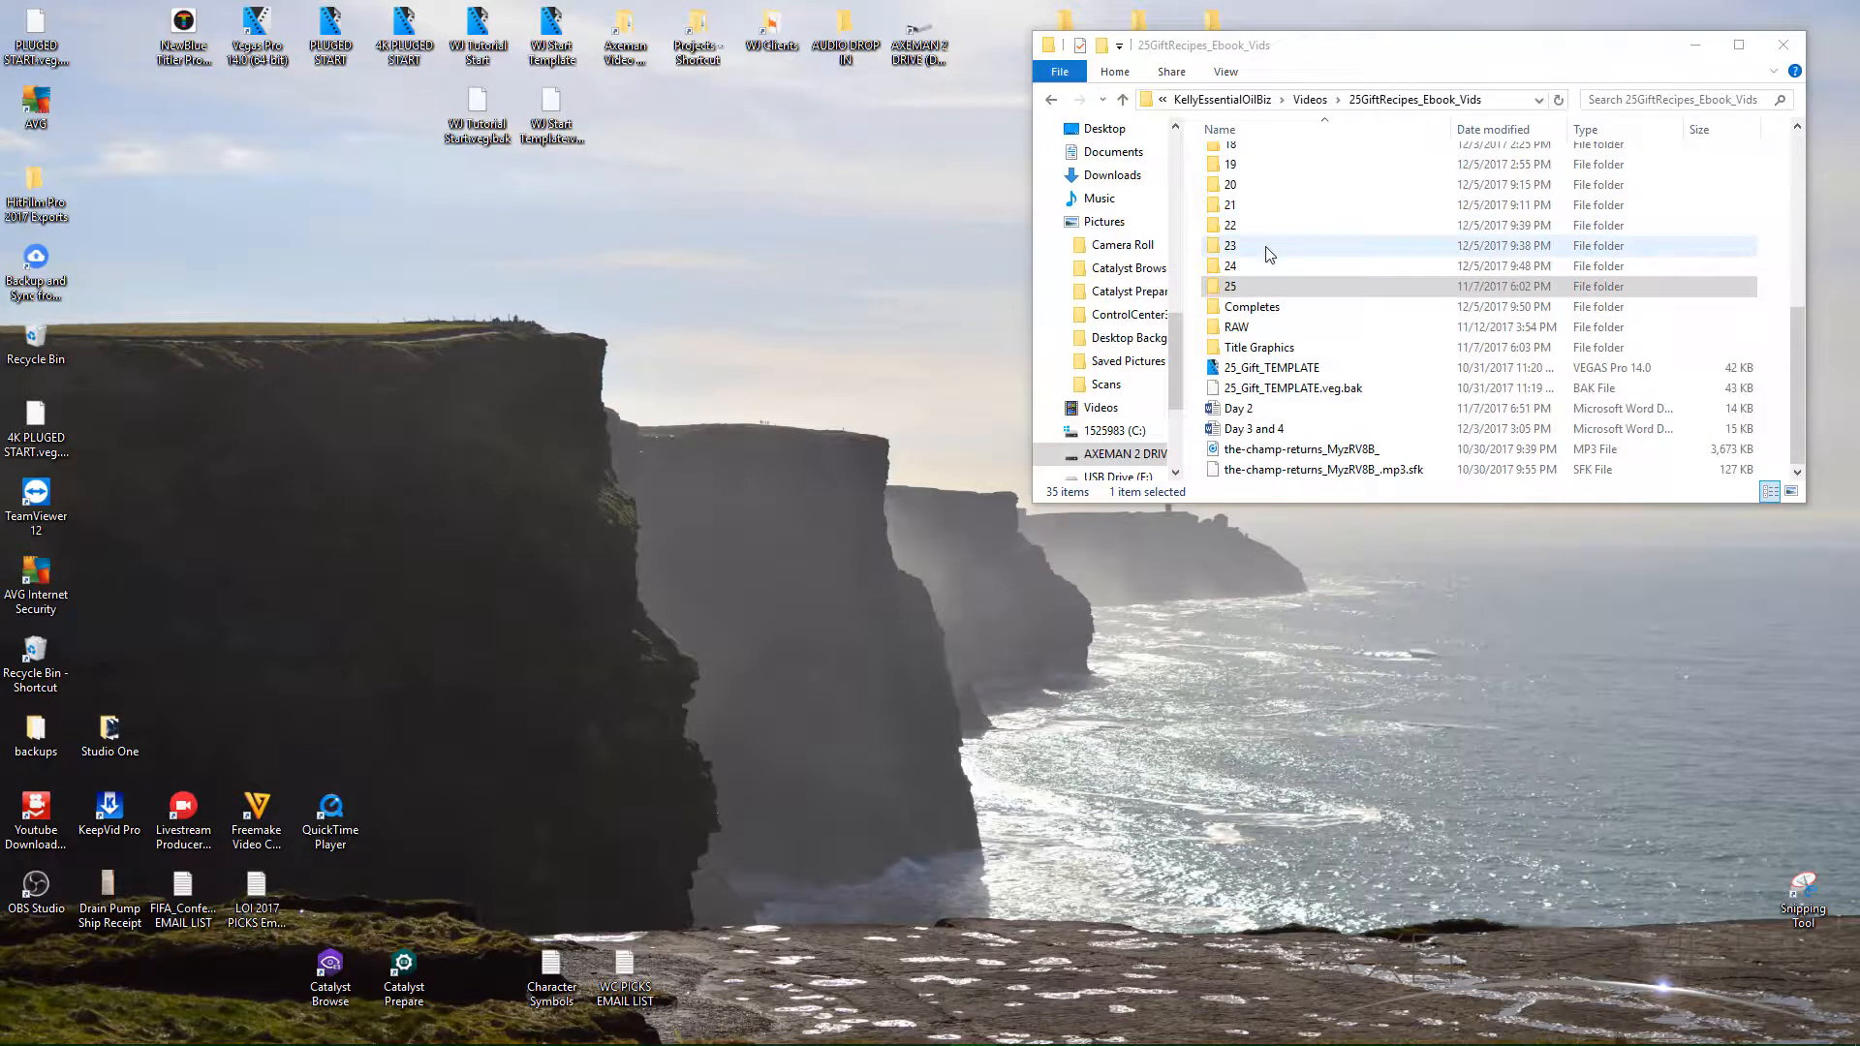
pyautogui.doubleClick(1219, 372)
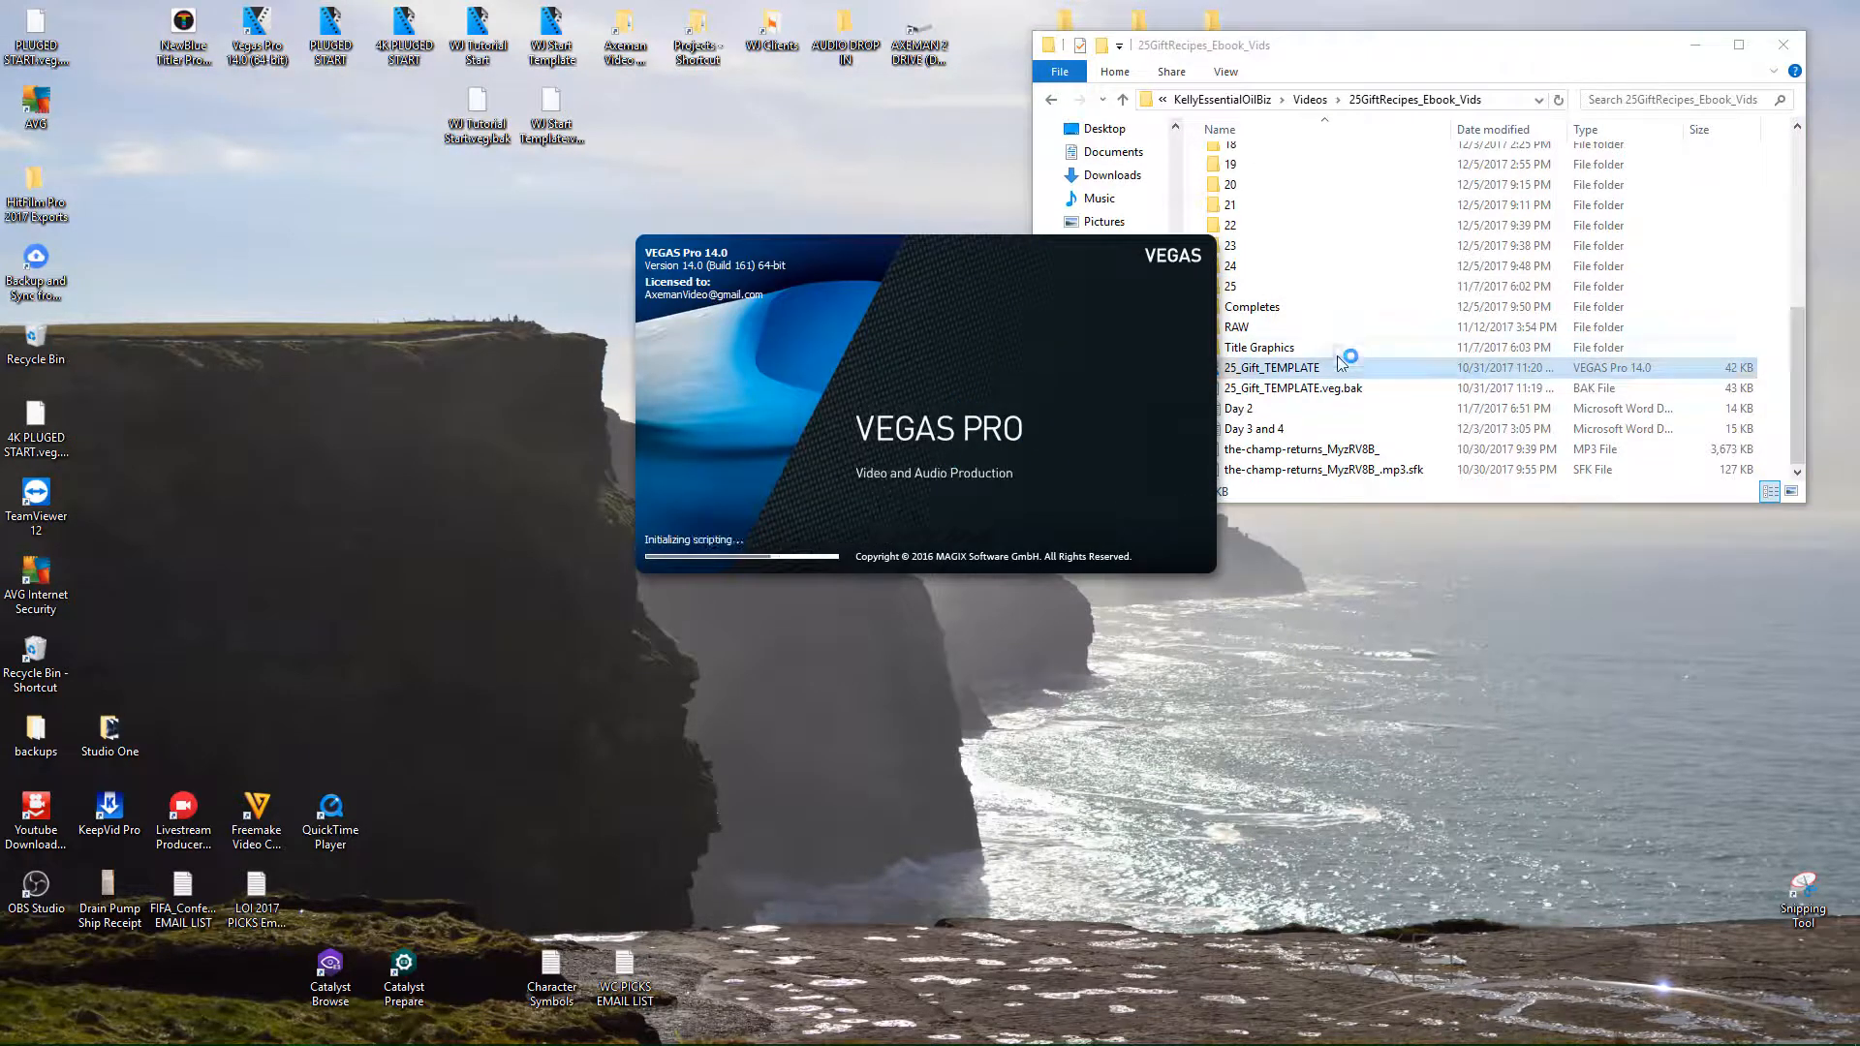
# - Open 25Gifts_Title_Package_TEMPLATE from the Title Graphics folder in HitFilm Pro and bring its window to the front
pyautogui.doubleClick(1311, 347)
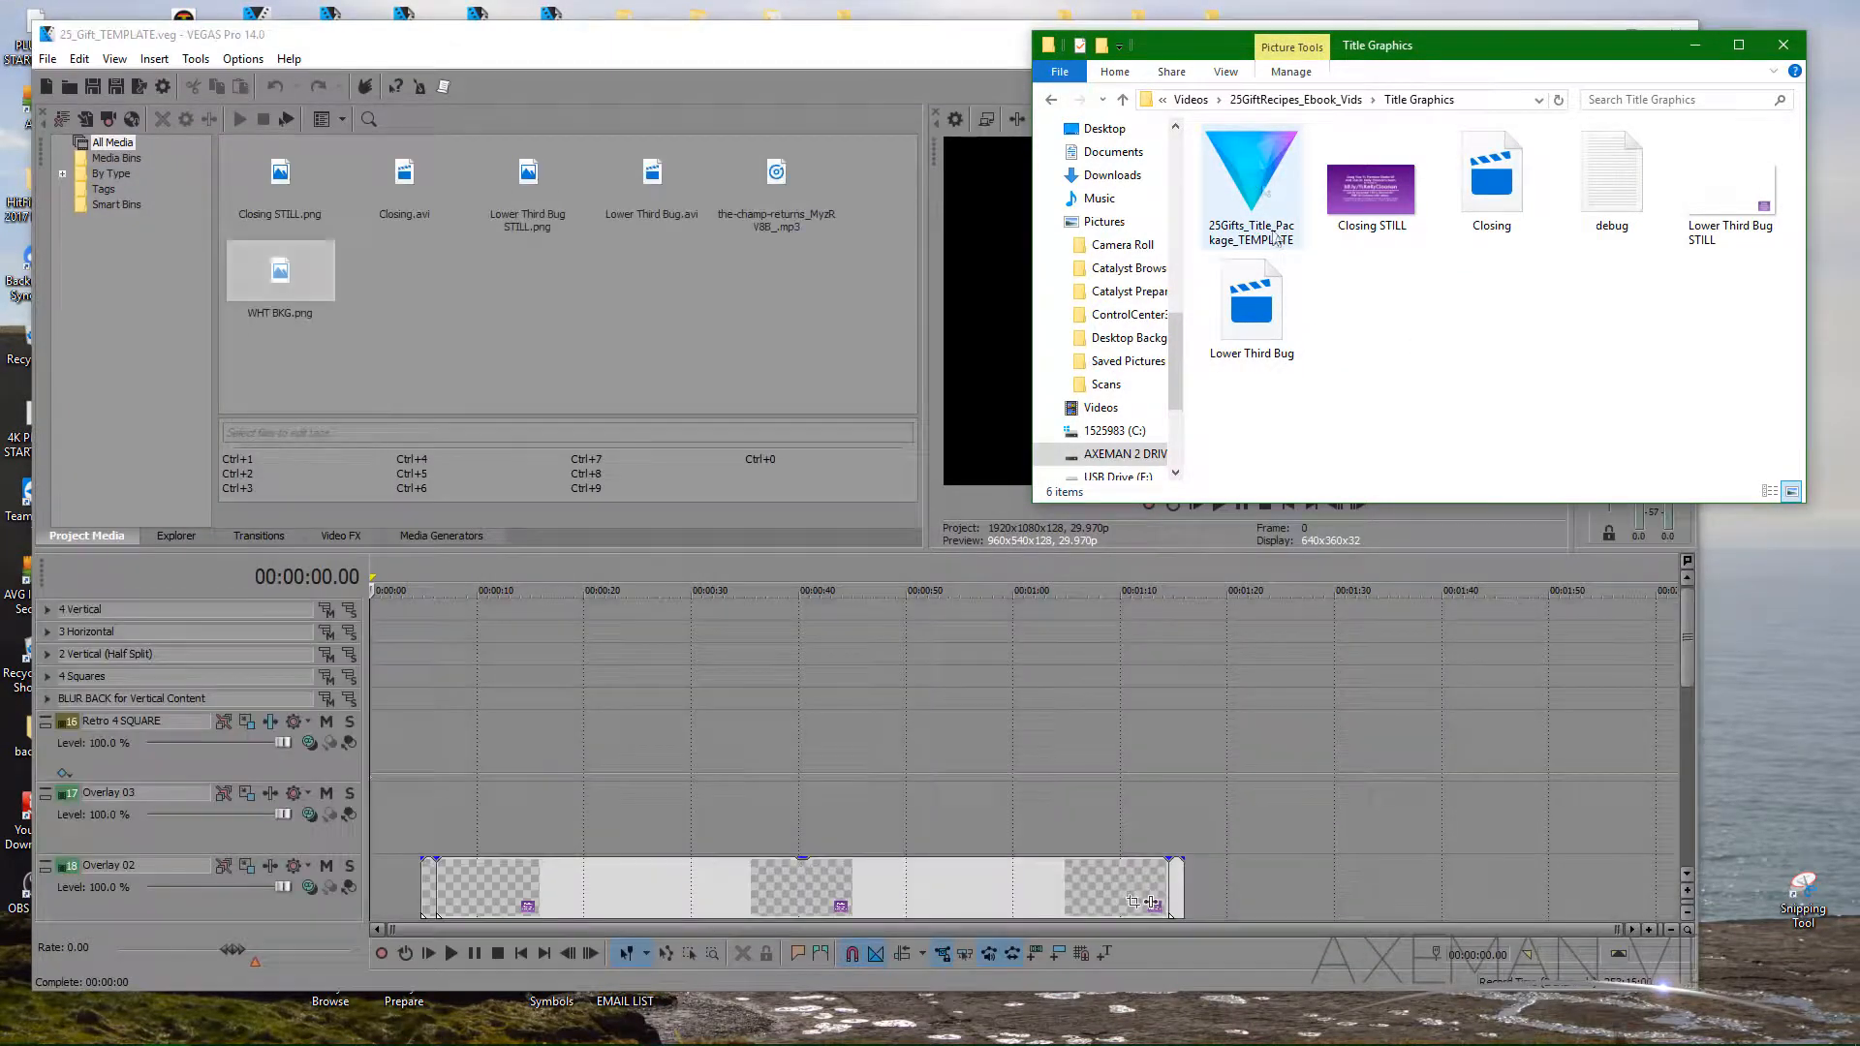
pyautogui.doubleClick(1222, 237)
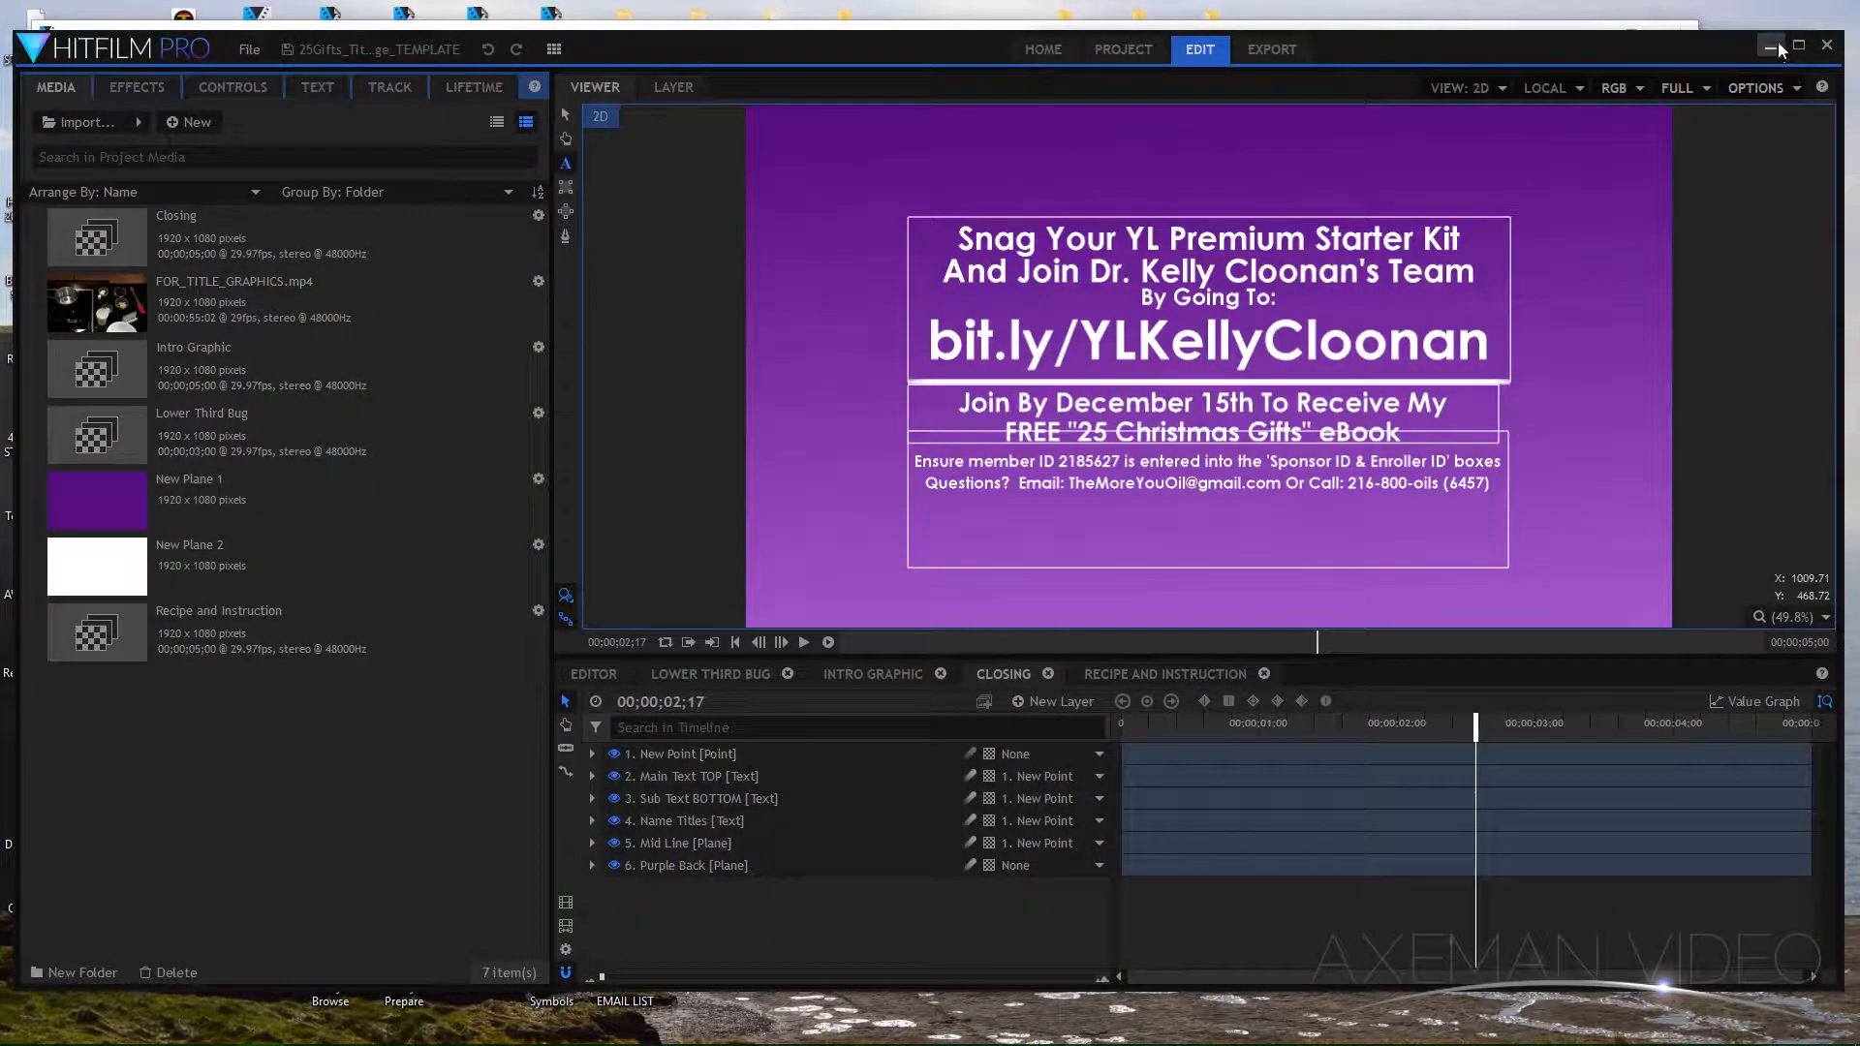
pyautogui.click(1772, 46)
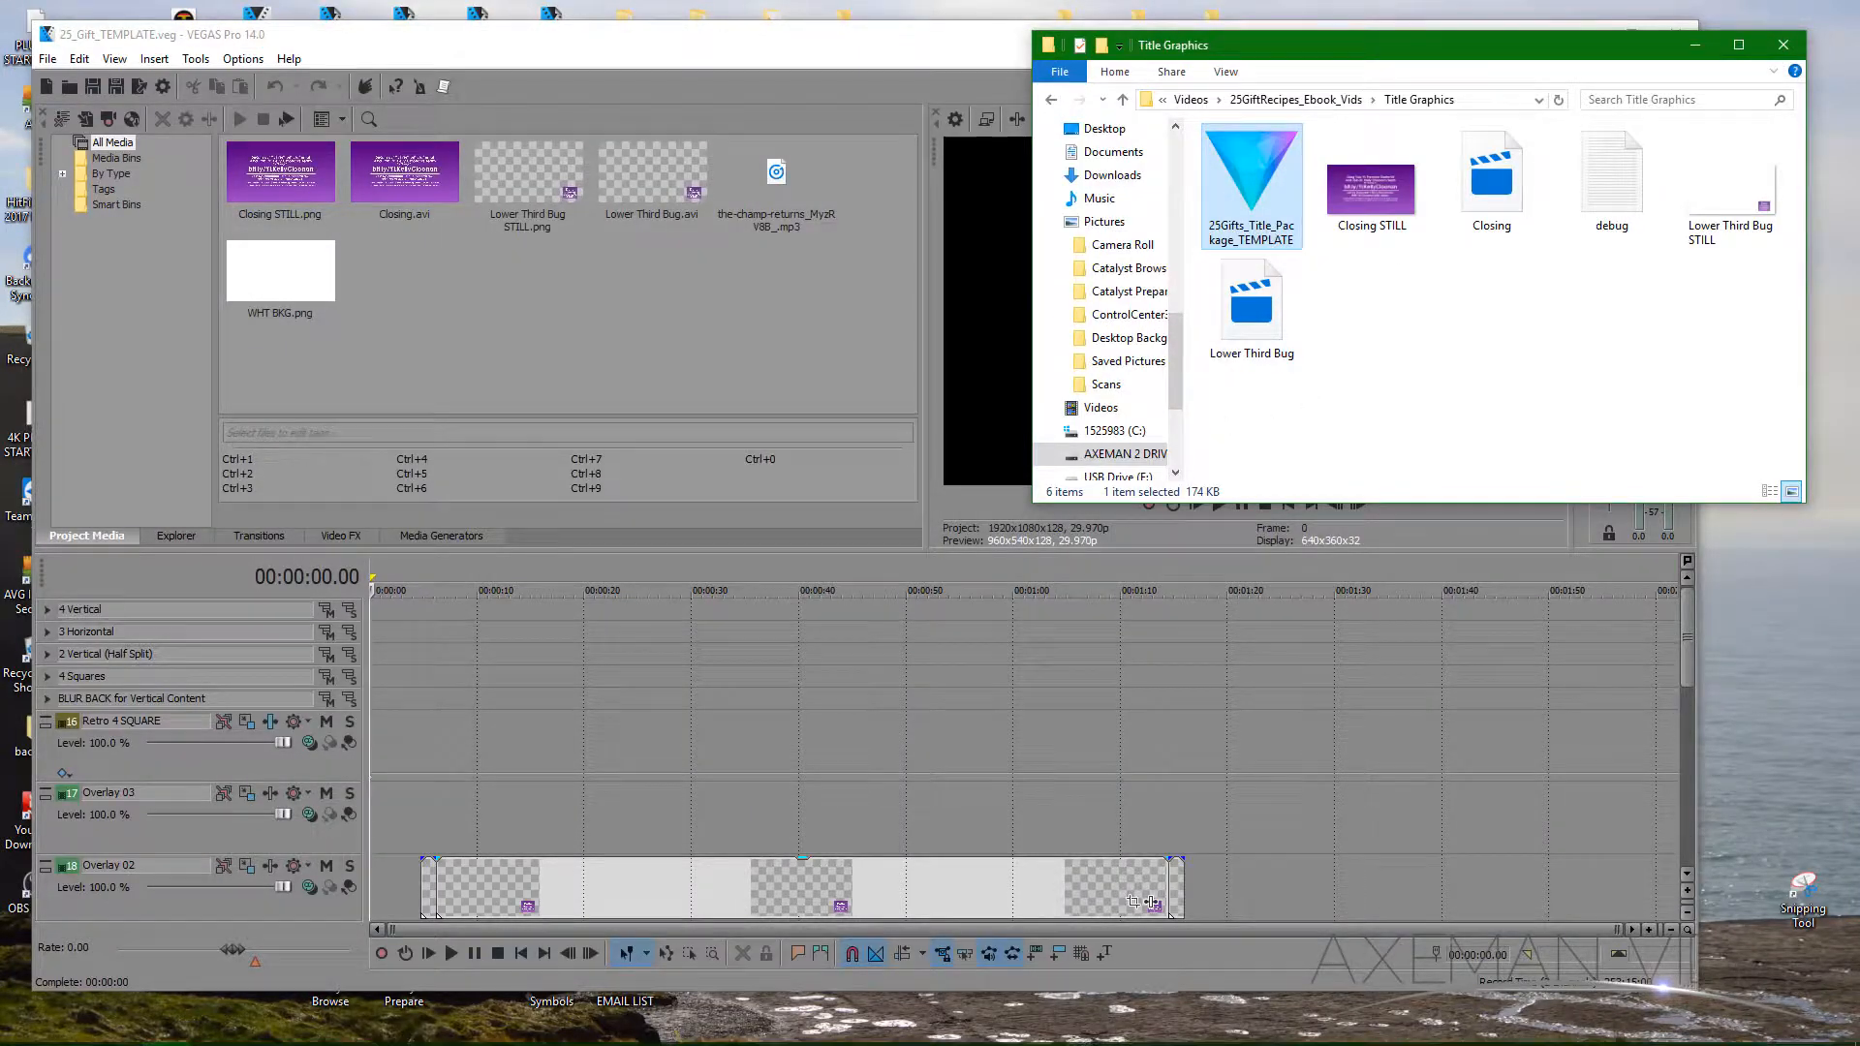
pyautogui.moveTo(687, 1042)
pyautogui.click(262, 1025)
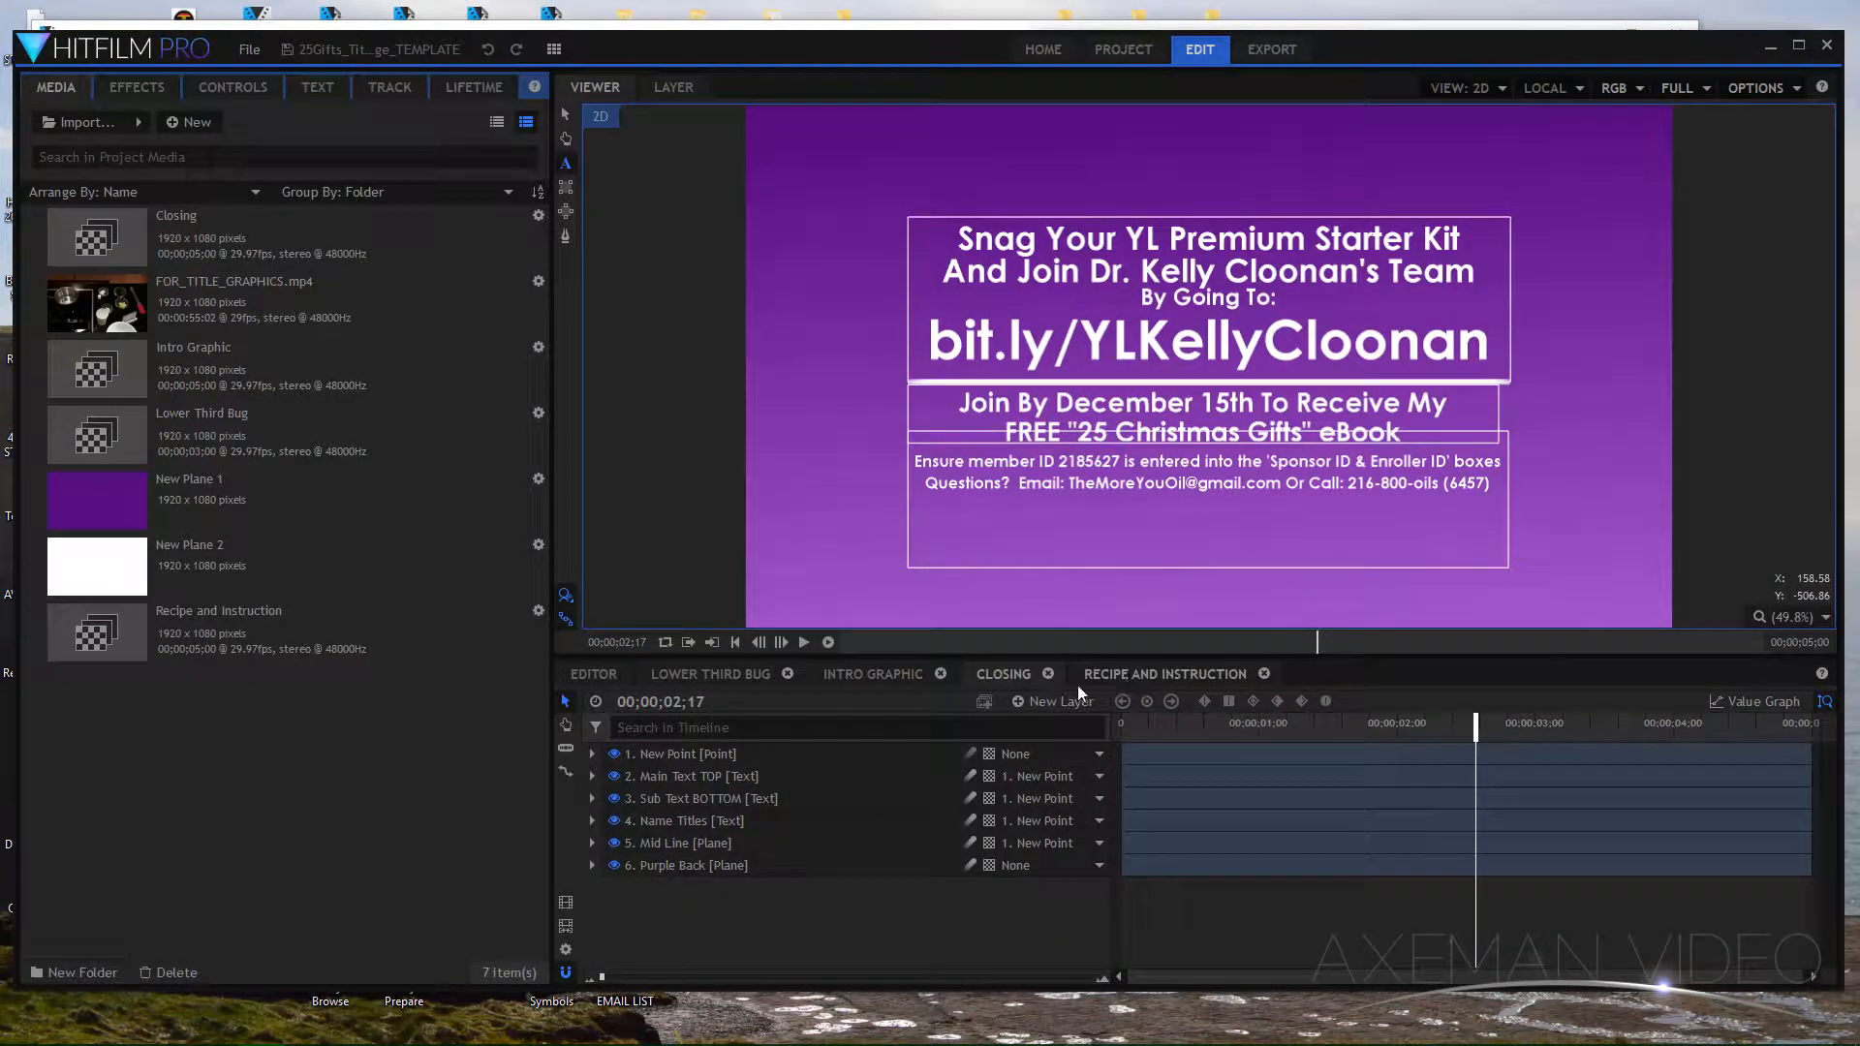
# - Review the Intro Graphic composite, highlighting its recipe name and yield lines in the Sub Text BOTTOM layer
pyautogui.click(879, 674)
pyautogui.moveTo(1379, 725); pyautogui.dragTo(1466, 724)
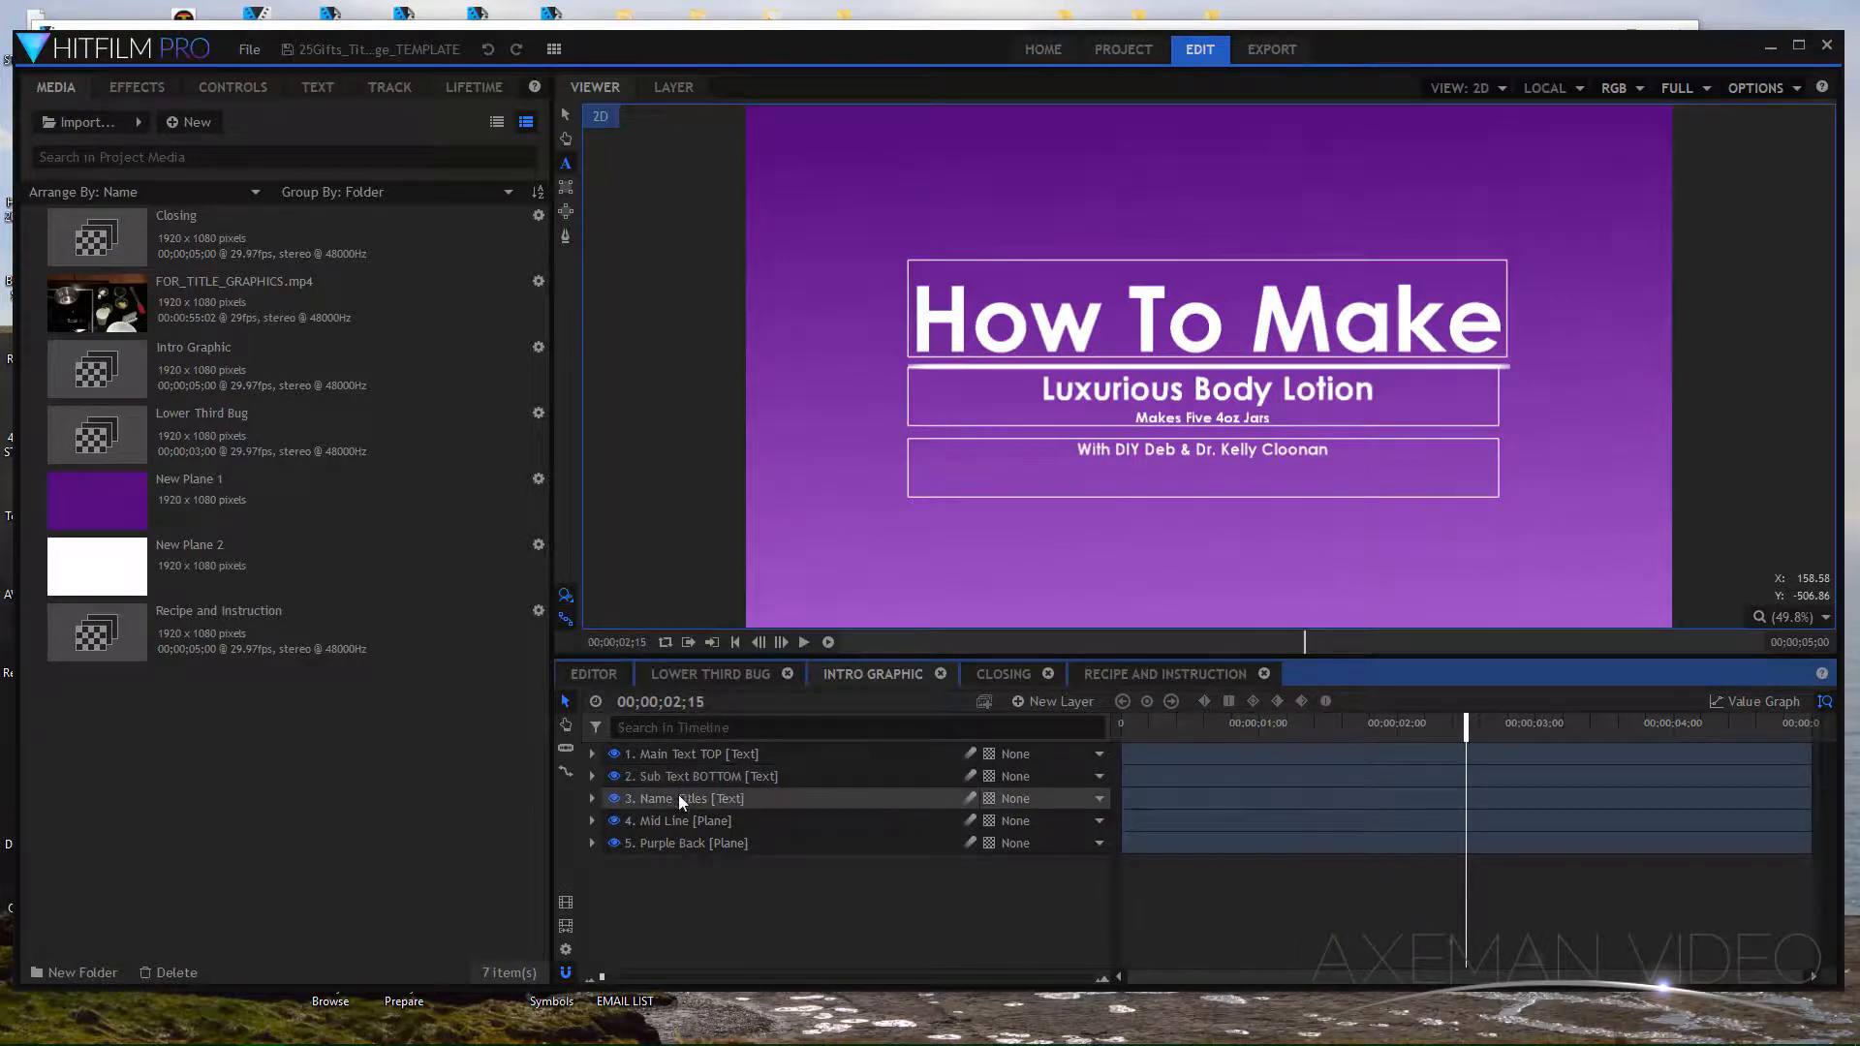
pyautogui.click(676, 755)
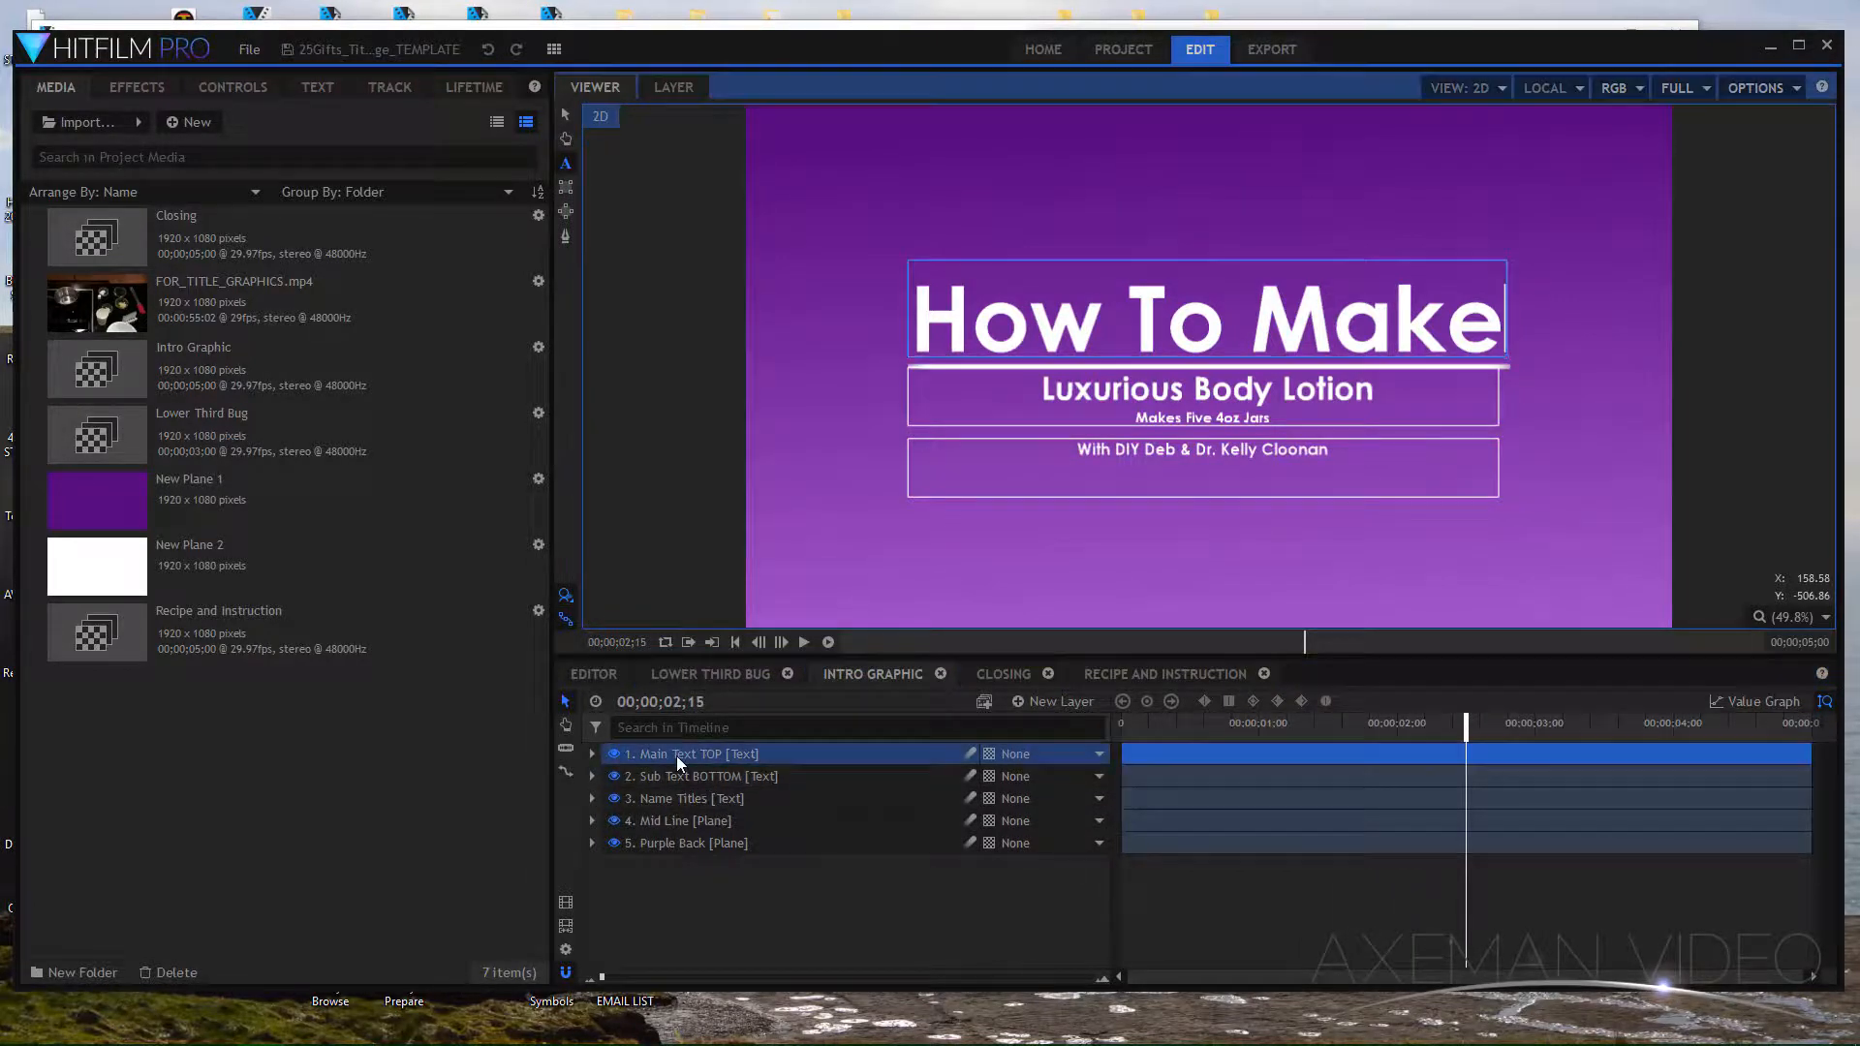
pyautogui.click(566, 164)
pyautogui.moveTo(1373, 390); pyautogui.dragTo(1033, 390)
pyautogui.moveTo(1270, 418); pyautogui.dragTo(1136, 418)
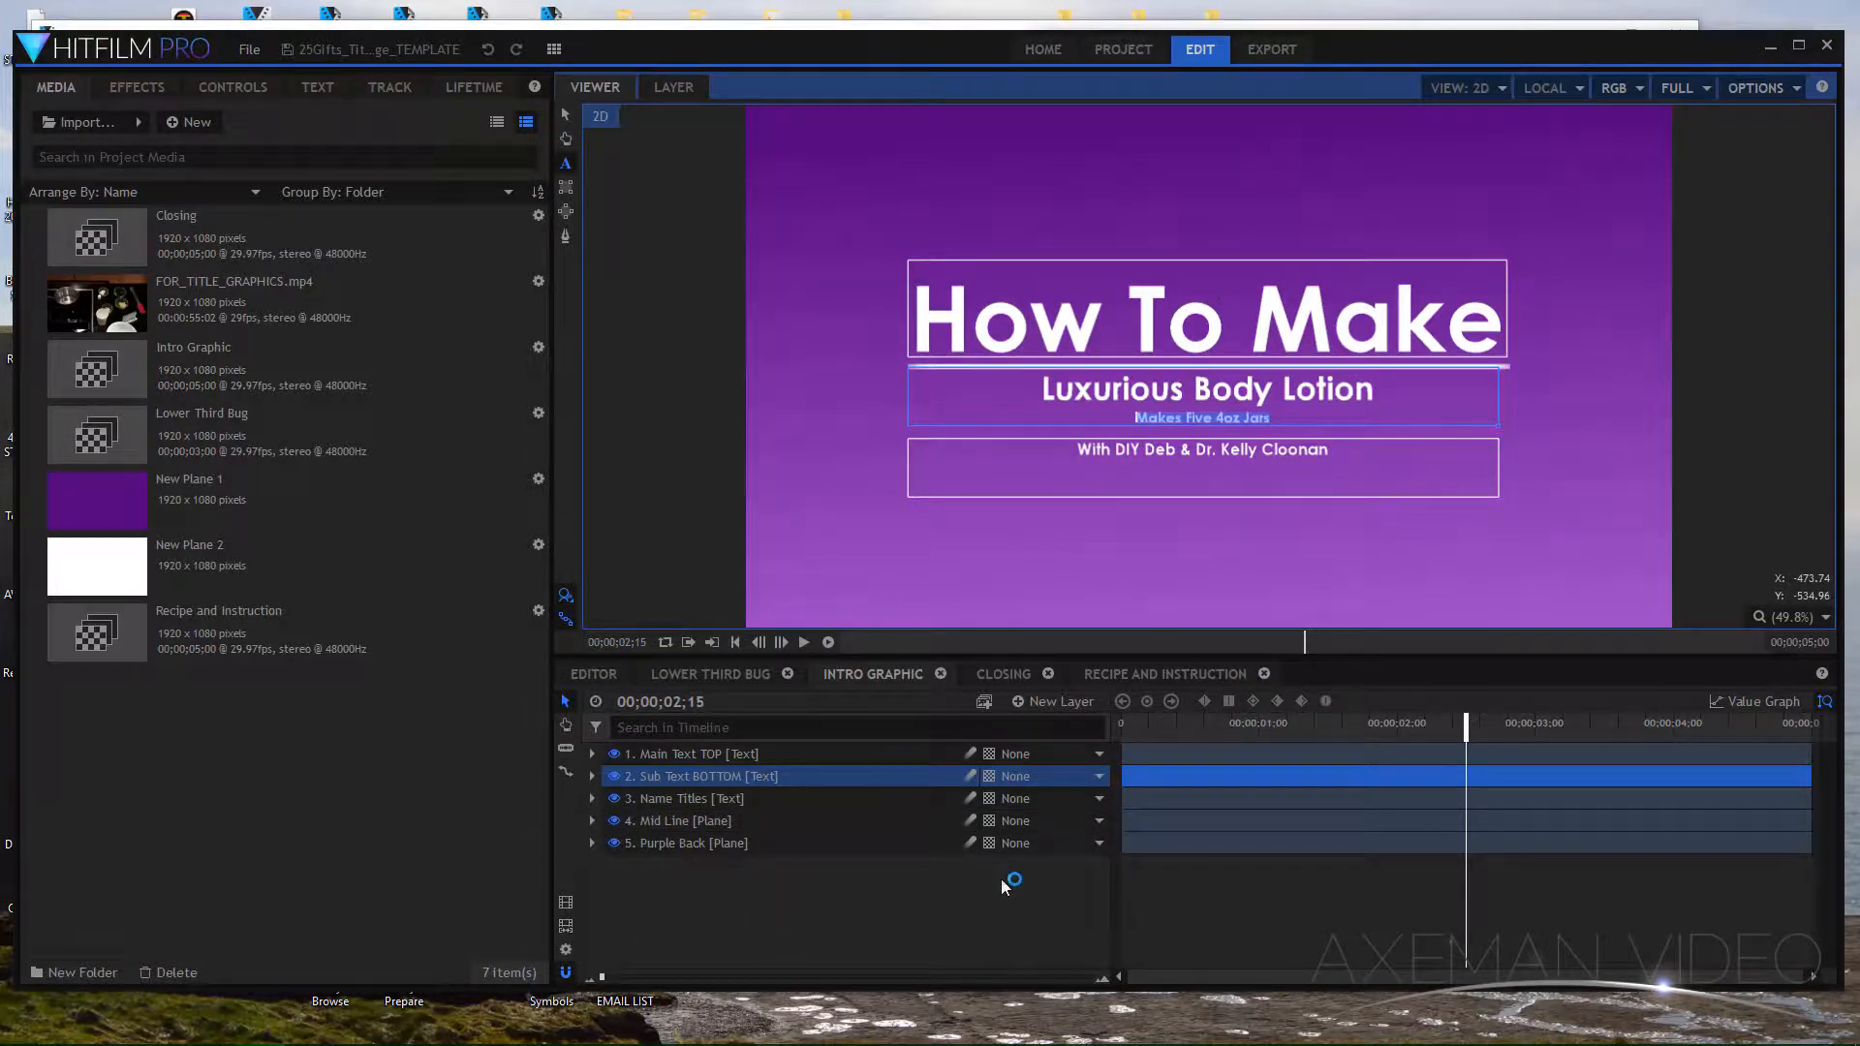
# - Review the Lower Third Bug, Closing, and Recipe and Instruction composites by scrubbing through their timelines
pyautogui.click(733, 681)
pyautogui.moveTo(1462, 727); pyautogui.dragTo(1208, 738)
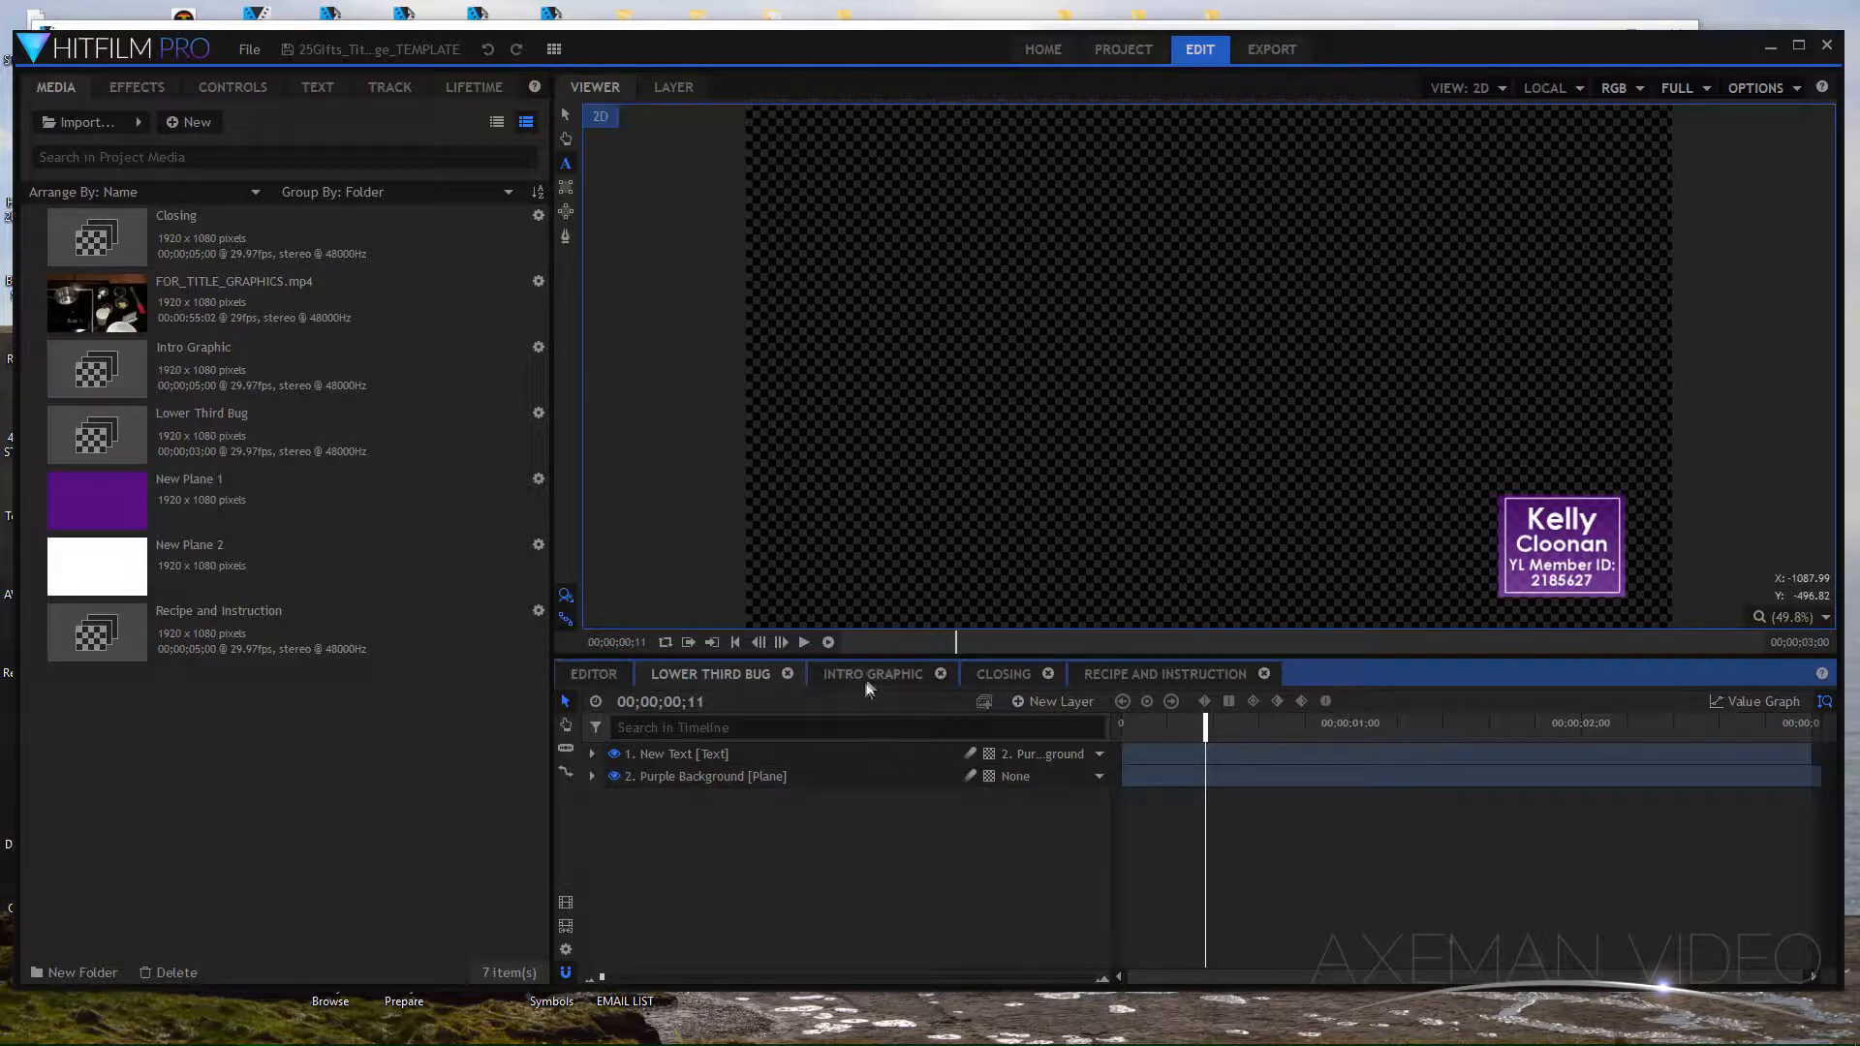
pyautogui.click(1004, 677)
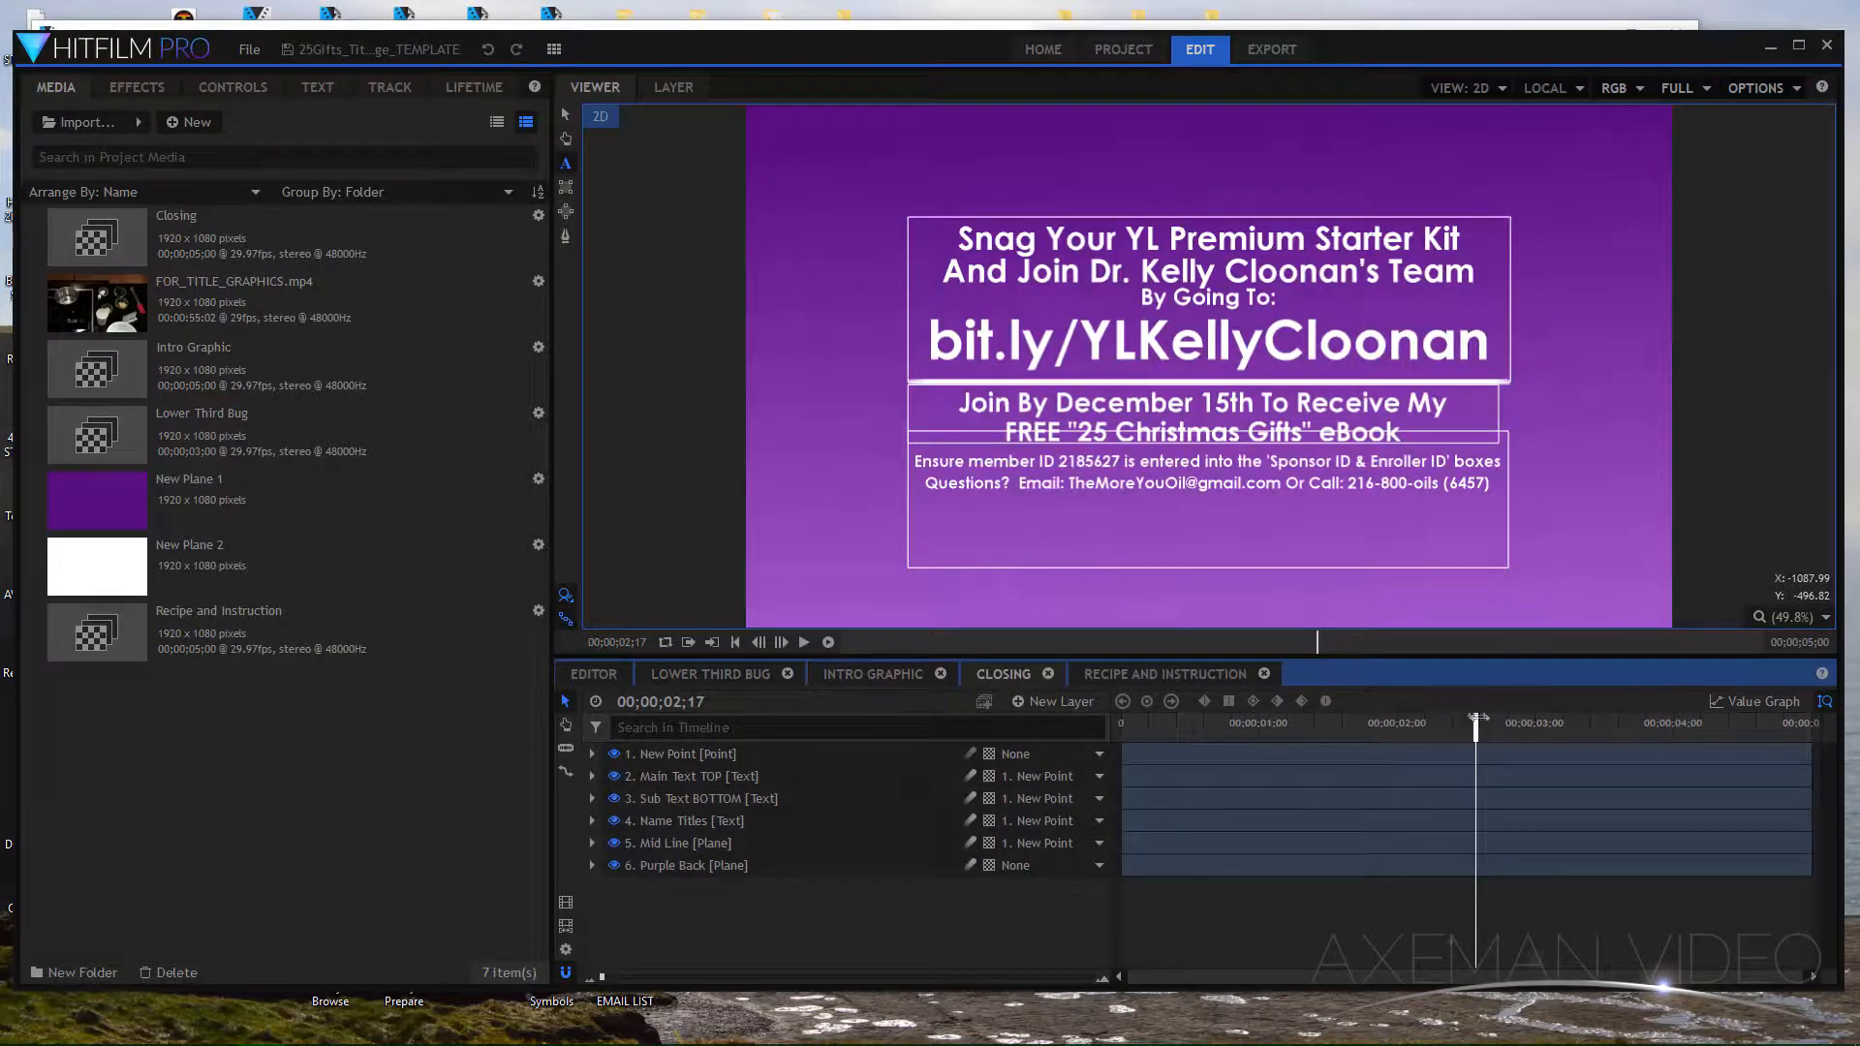
pyautogui.moveTo(1382, 724)
pyautogui.mouseDown()
pyautogui.moveTo(1181, 722)
pyautogui.moveTo(1373, 700)
pyautogui.mouseUp()
pyautogui.click(1154, 672)
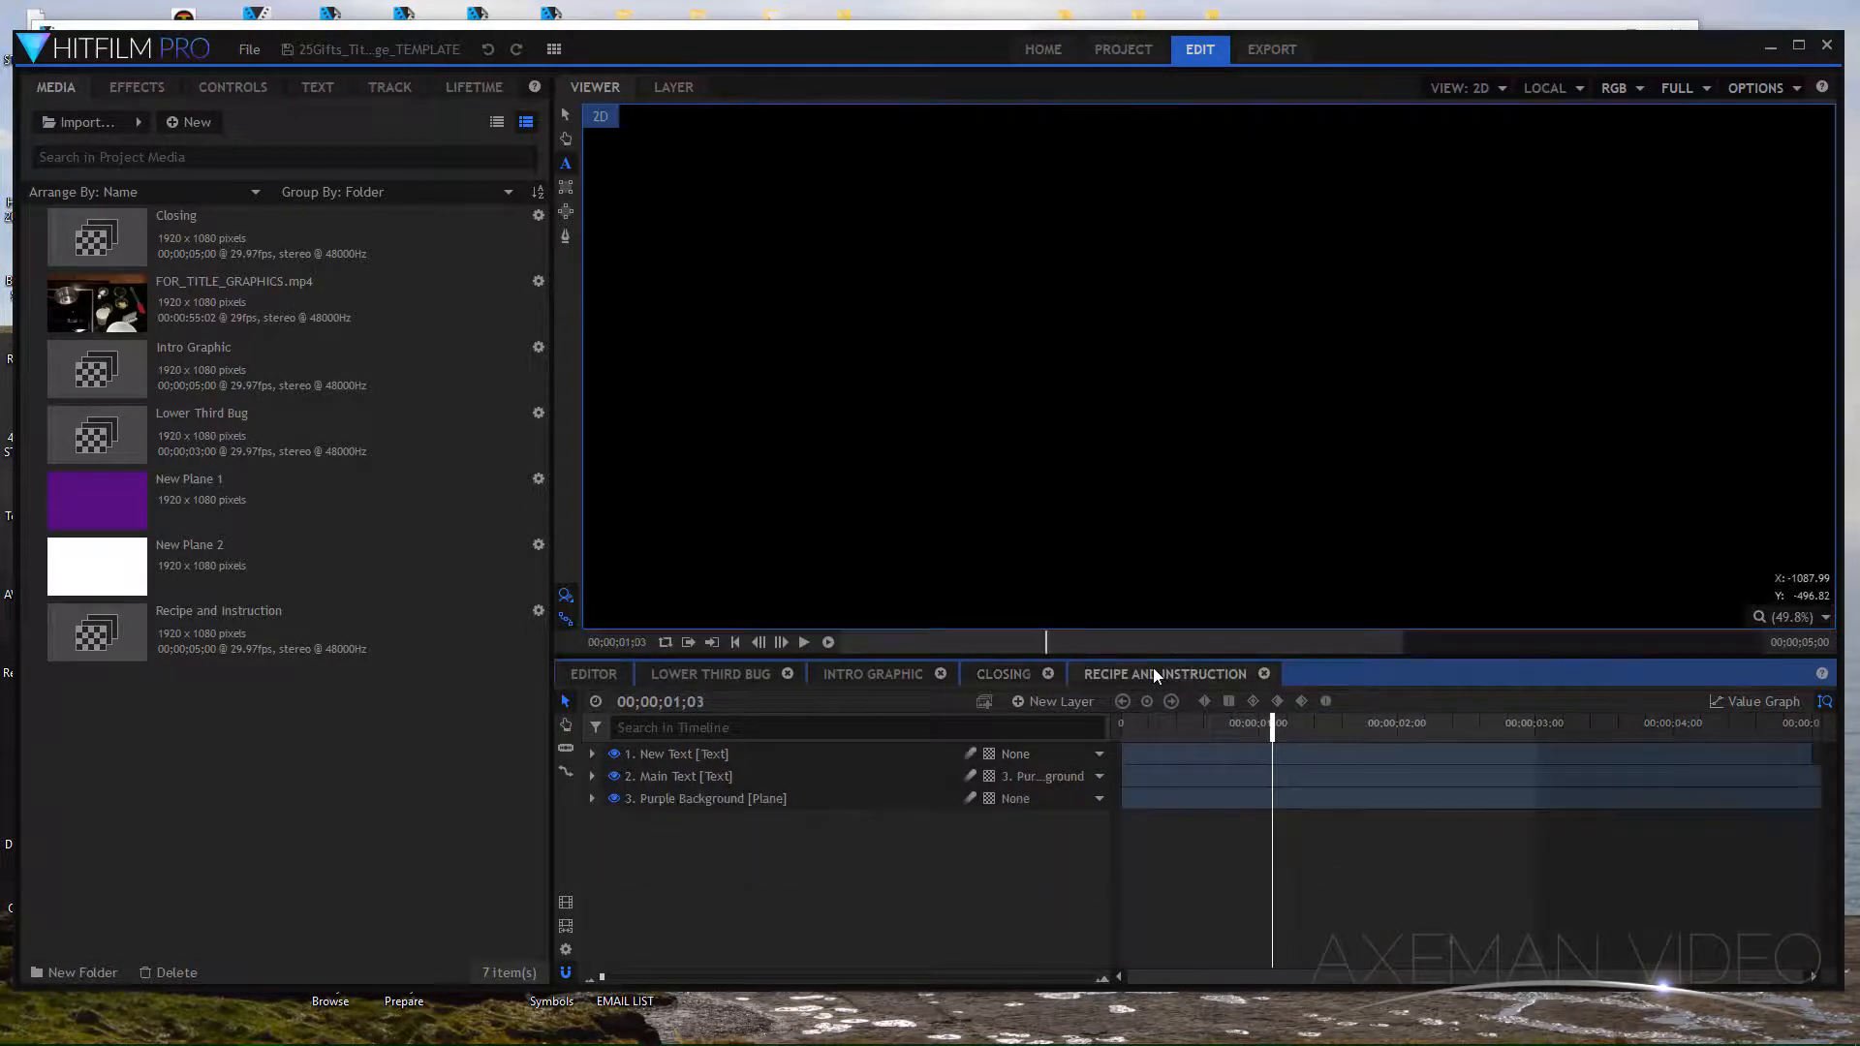
pyautogui.moveTo(1272, 722); pyautogui.dragTo(1199, 741)
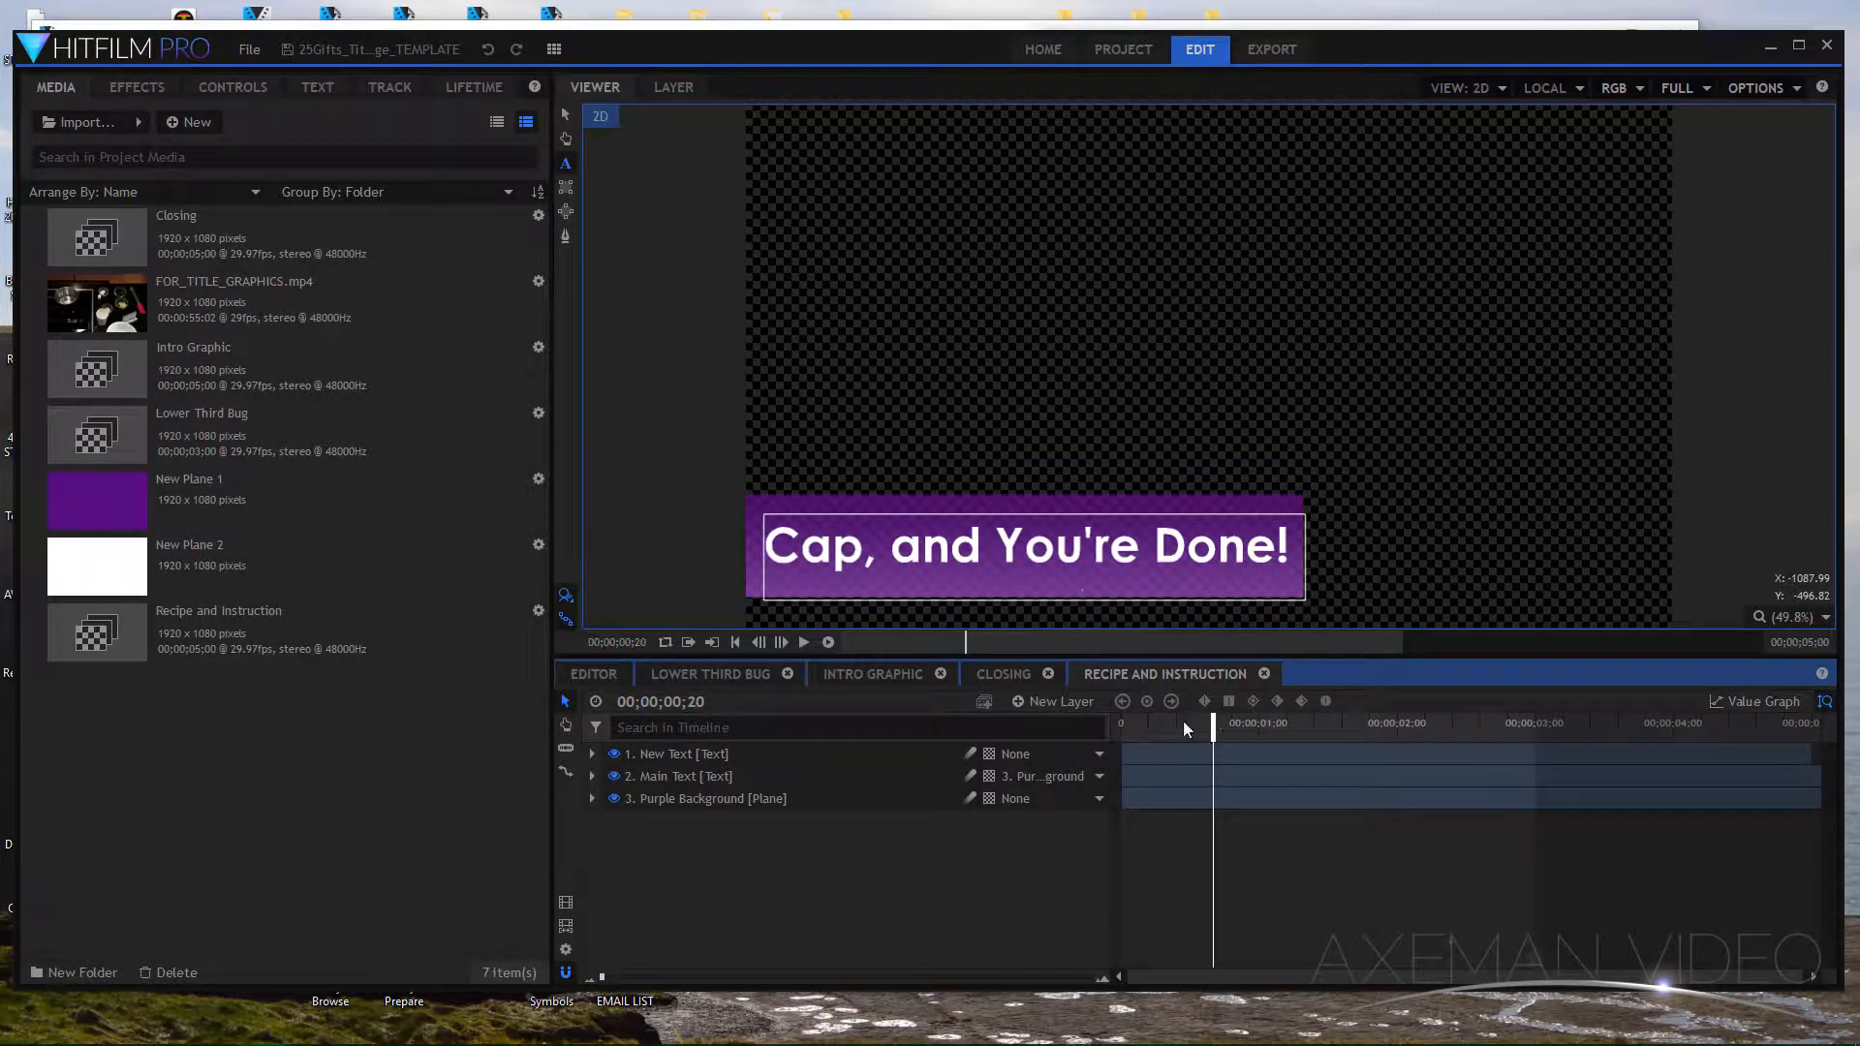
# - Switch back to VEGAS Pro, maximize its window and bring the video, VO and music tracks into view
pyautogui.click(1771, 48)
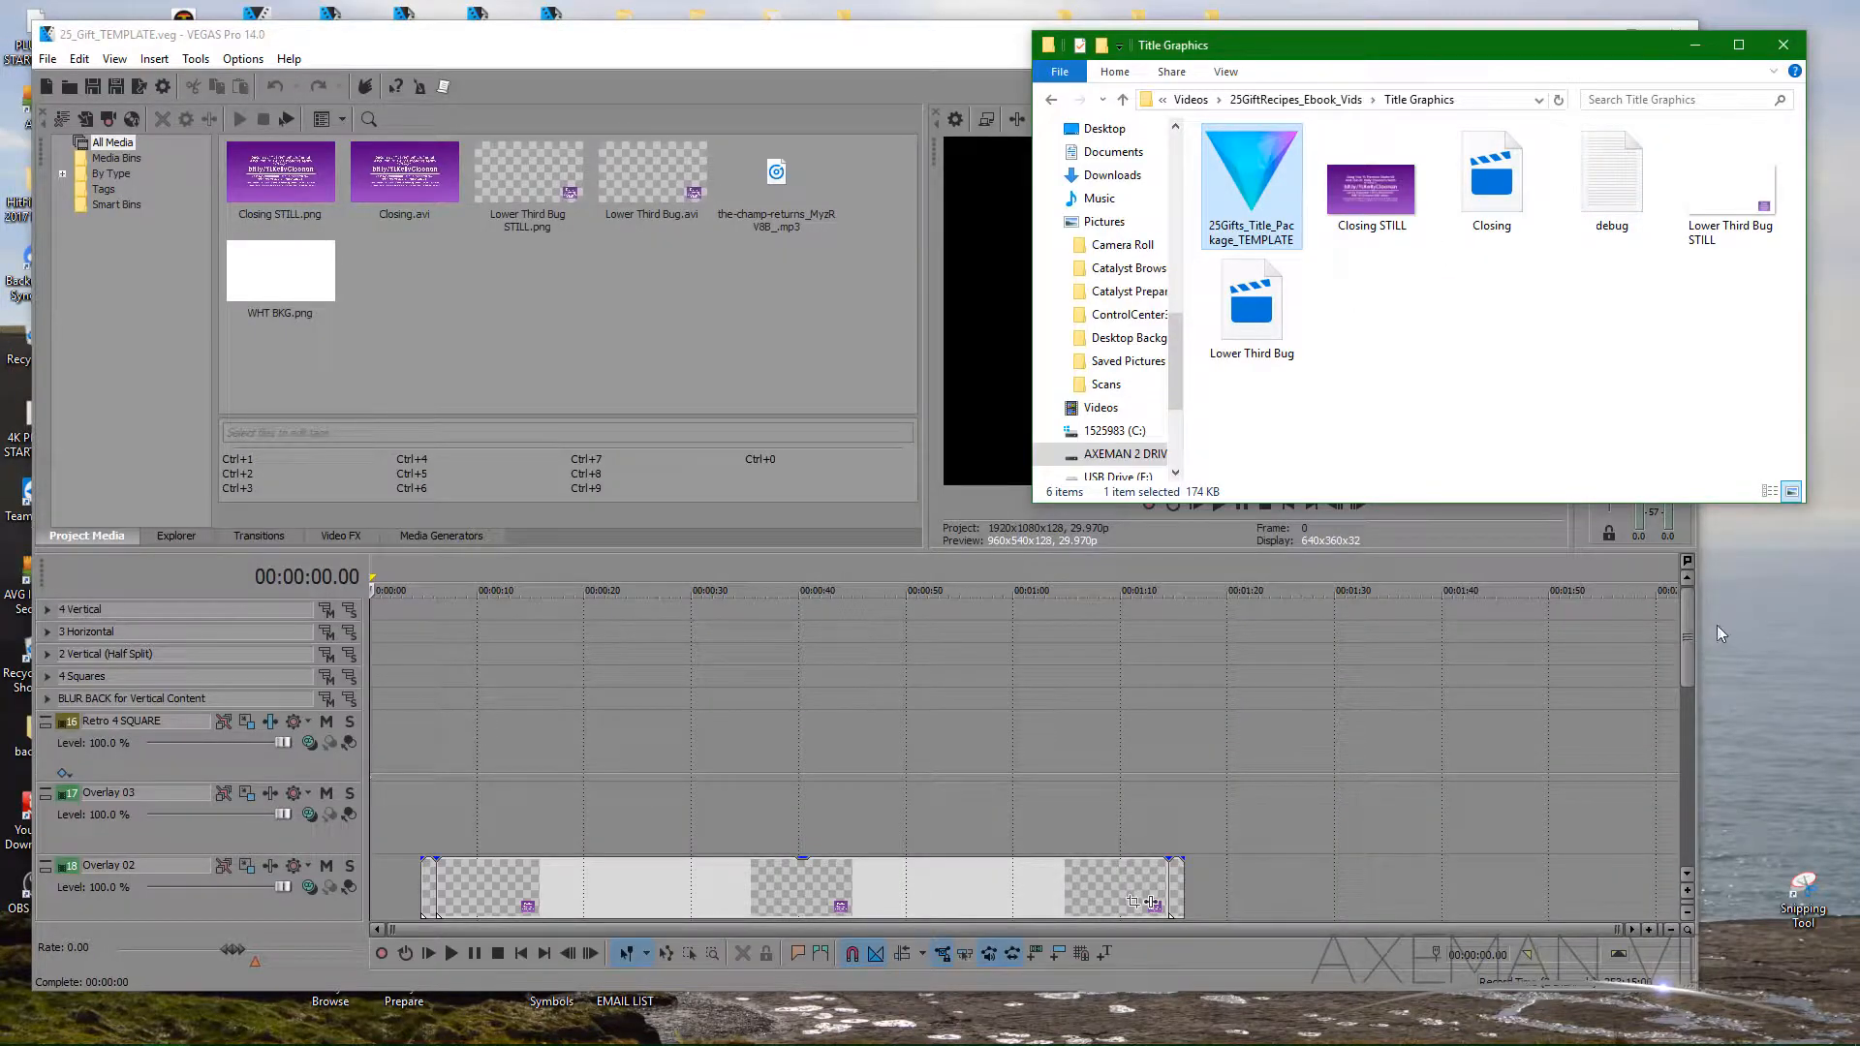
pyautogui.click(1687, 619)
pyautogui.moveTo(1687, 624); pyautogui.dragTo(1693, 645)
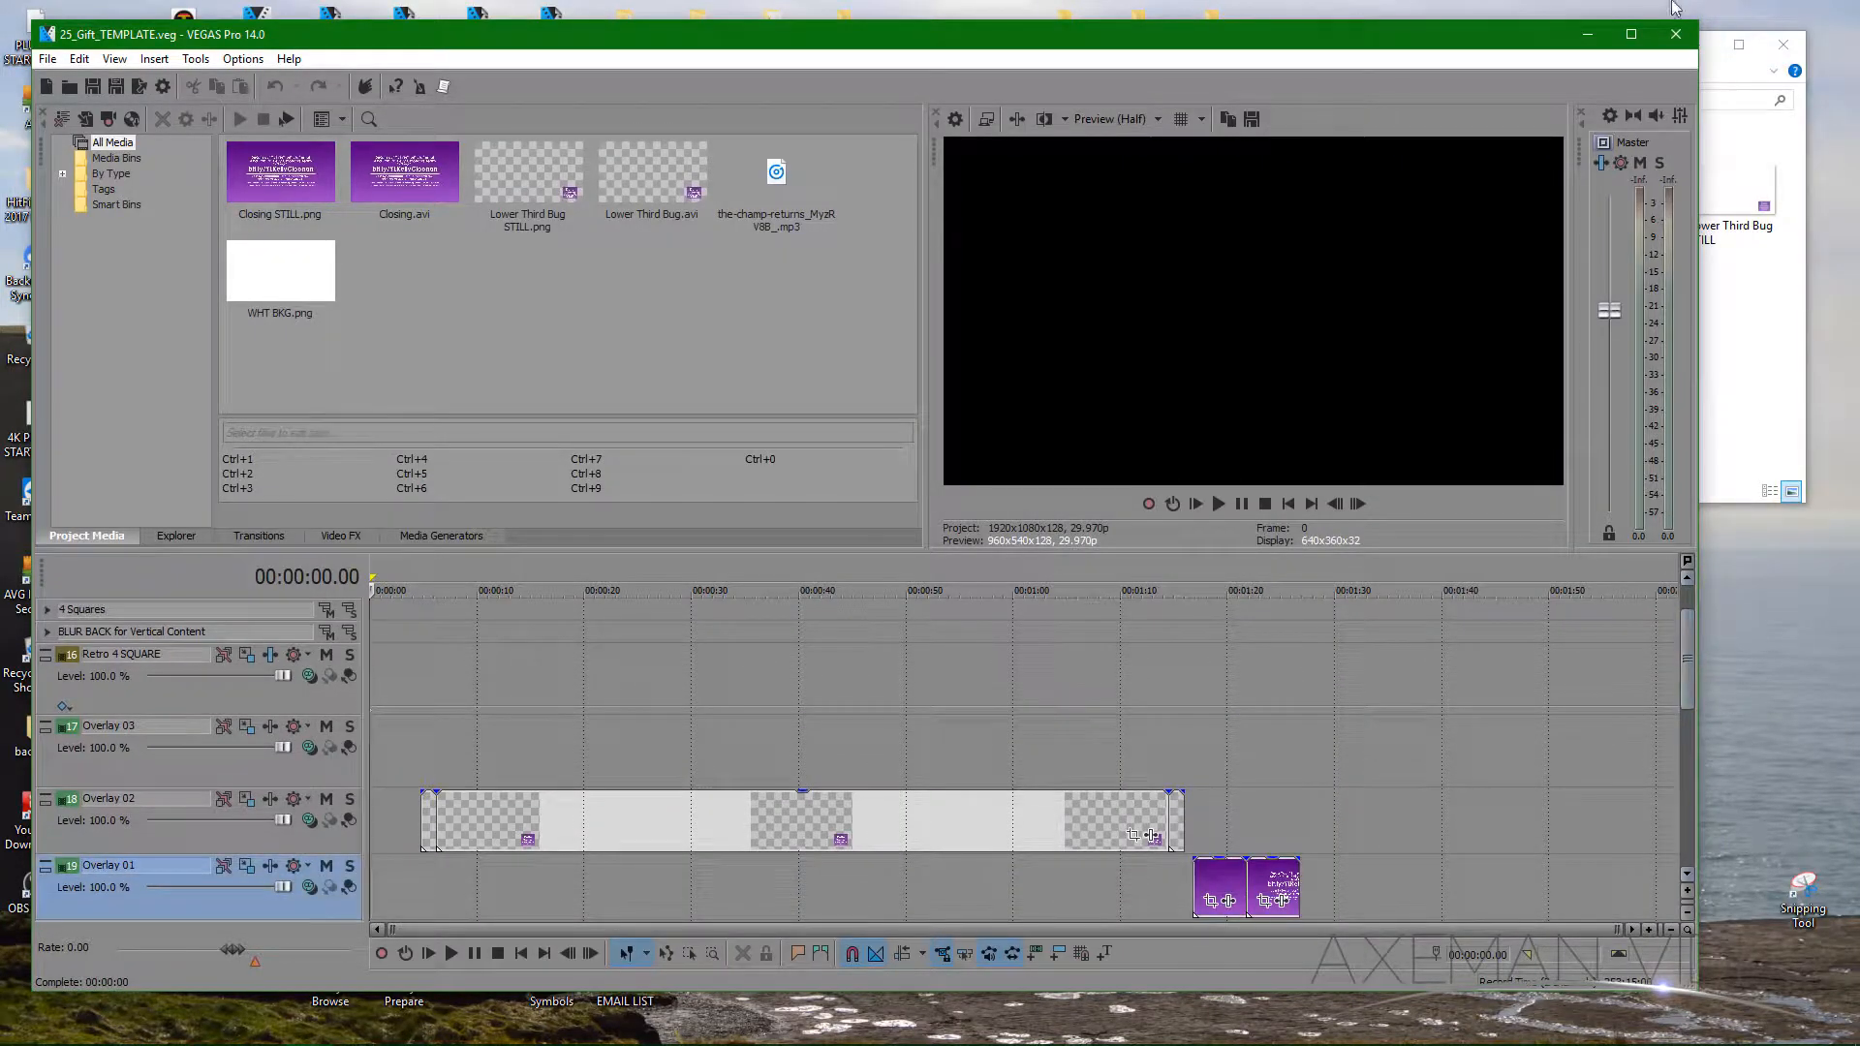
pyautogui.click(1631, 34)
pyautogui.moveTo(1850, 610); pyautogui.dragTo(1854, 683)
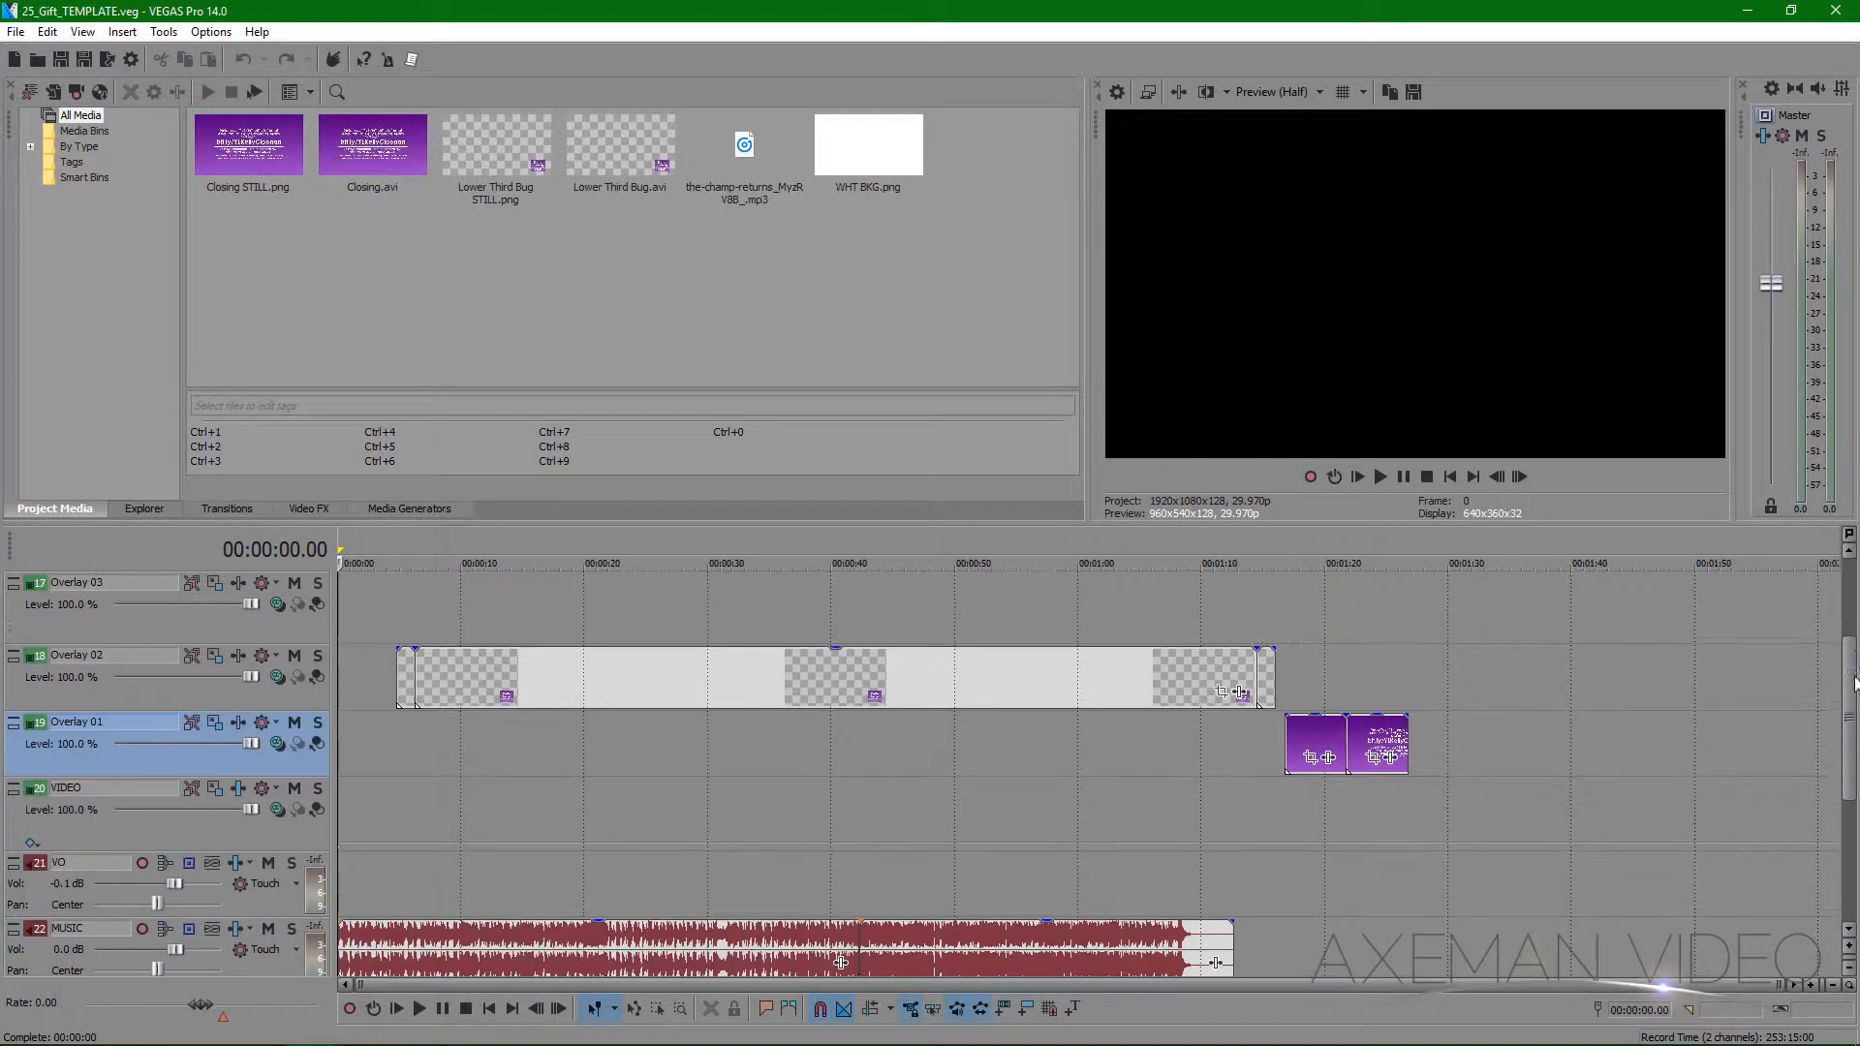
# - Preview the lower third bug and the closing graphic on the timeline, then return the playhead near the start
pyautogui.click(372, 619)
pyautogui.moveTo(377, 619); pyautogui.dragTo(428, 630)
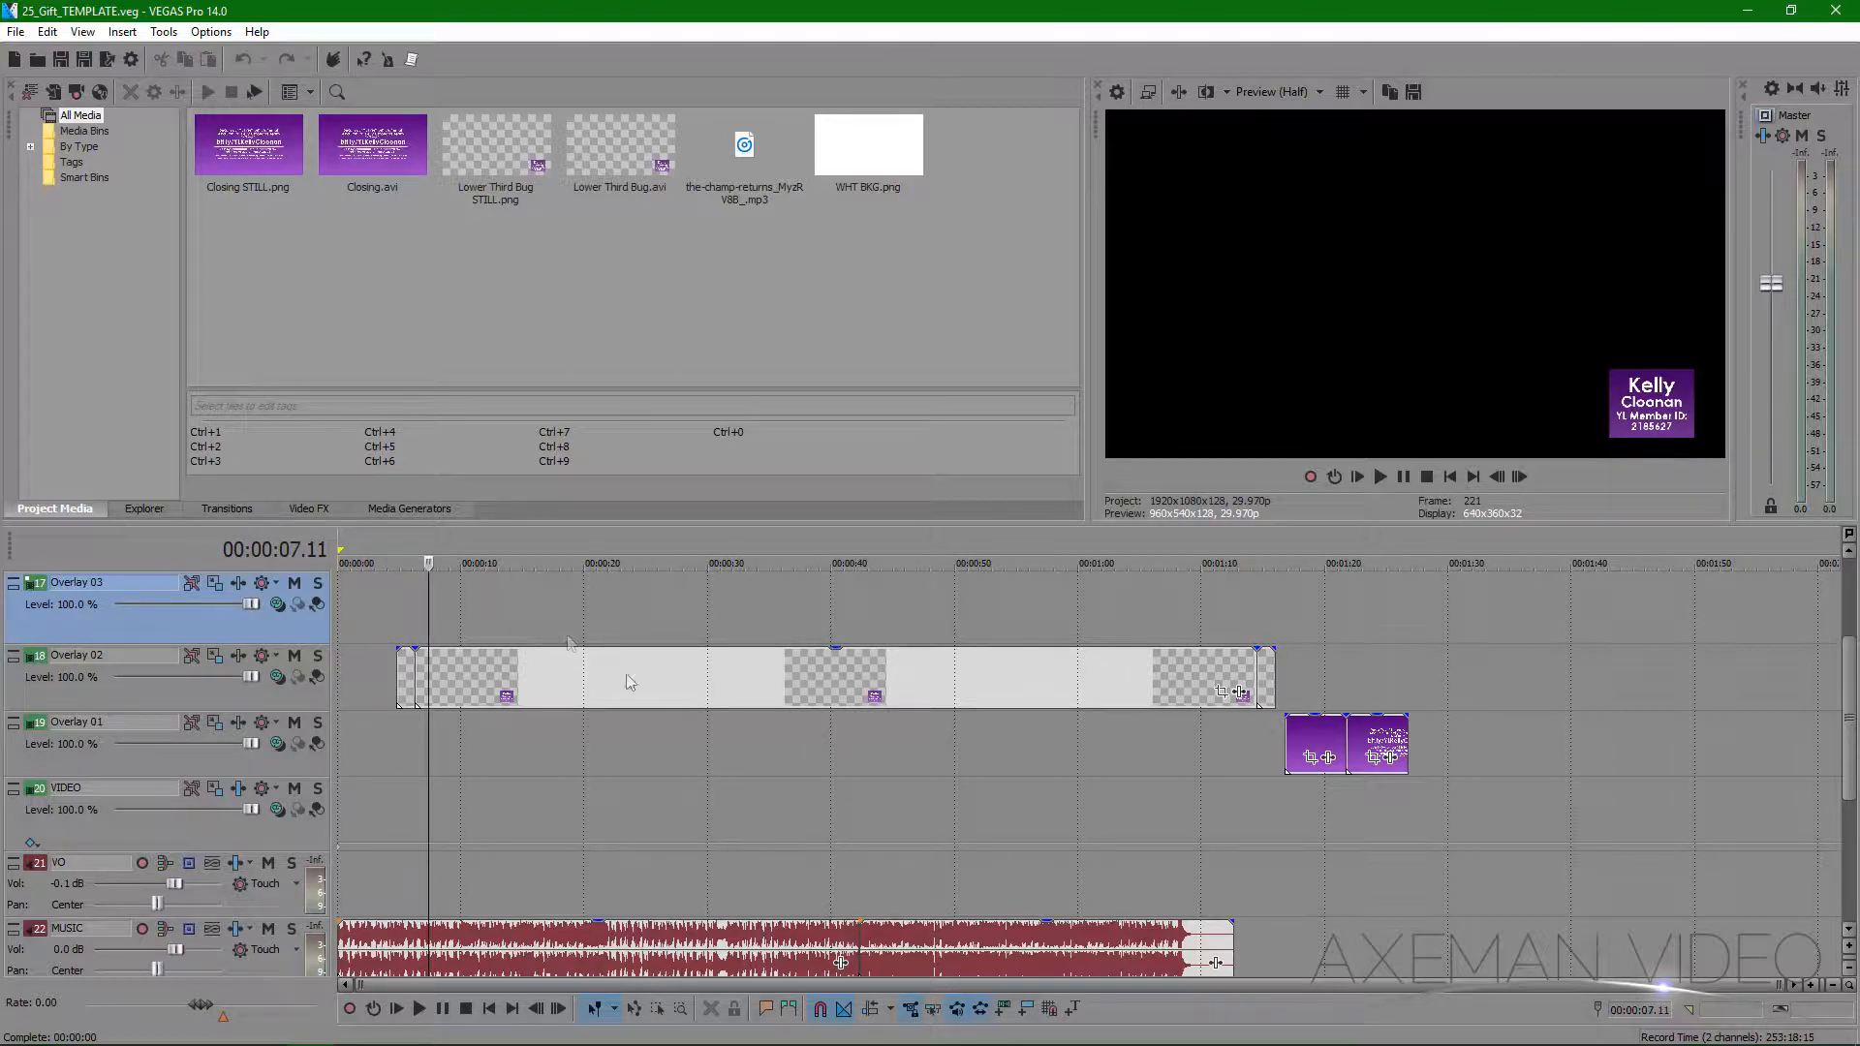
pyautogui.click(1315, 676)
pyautogui.click(1371, 687)
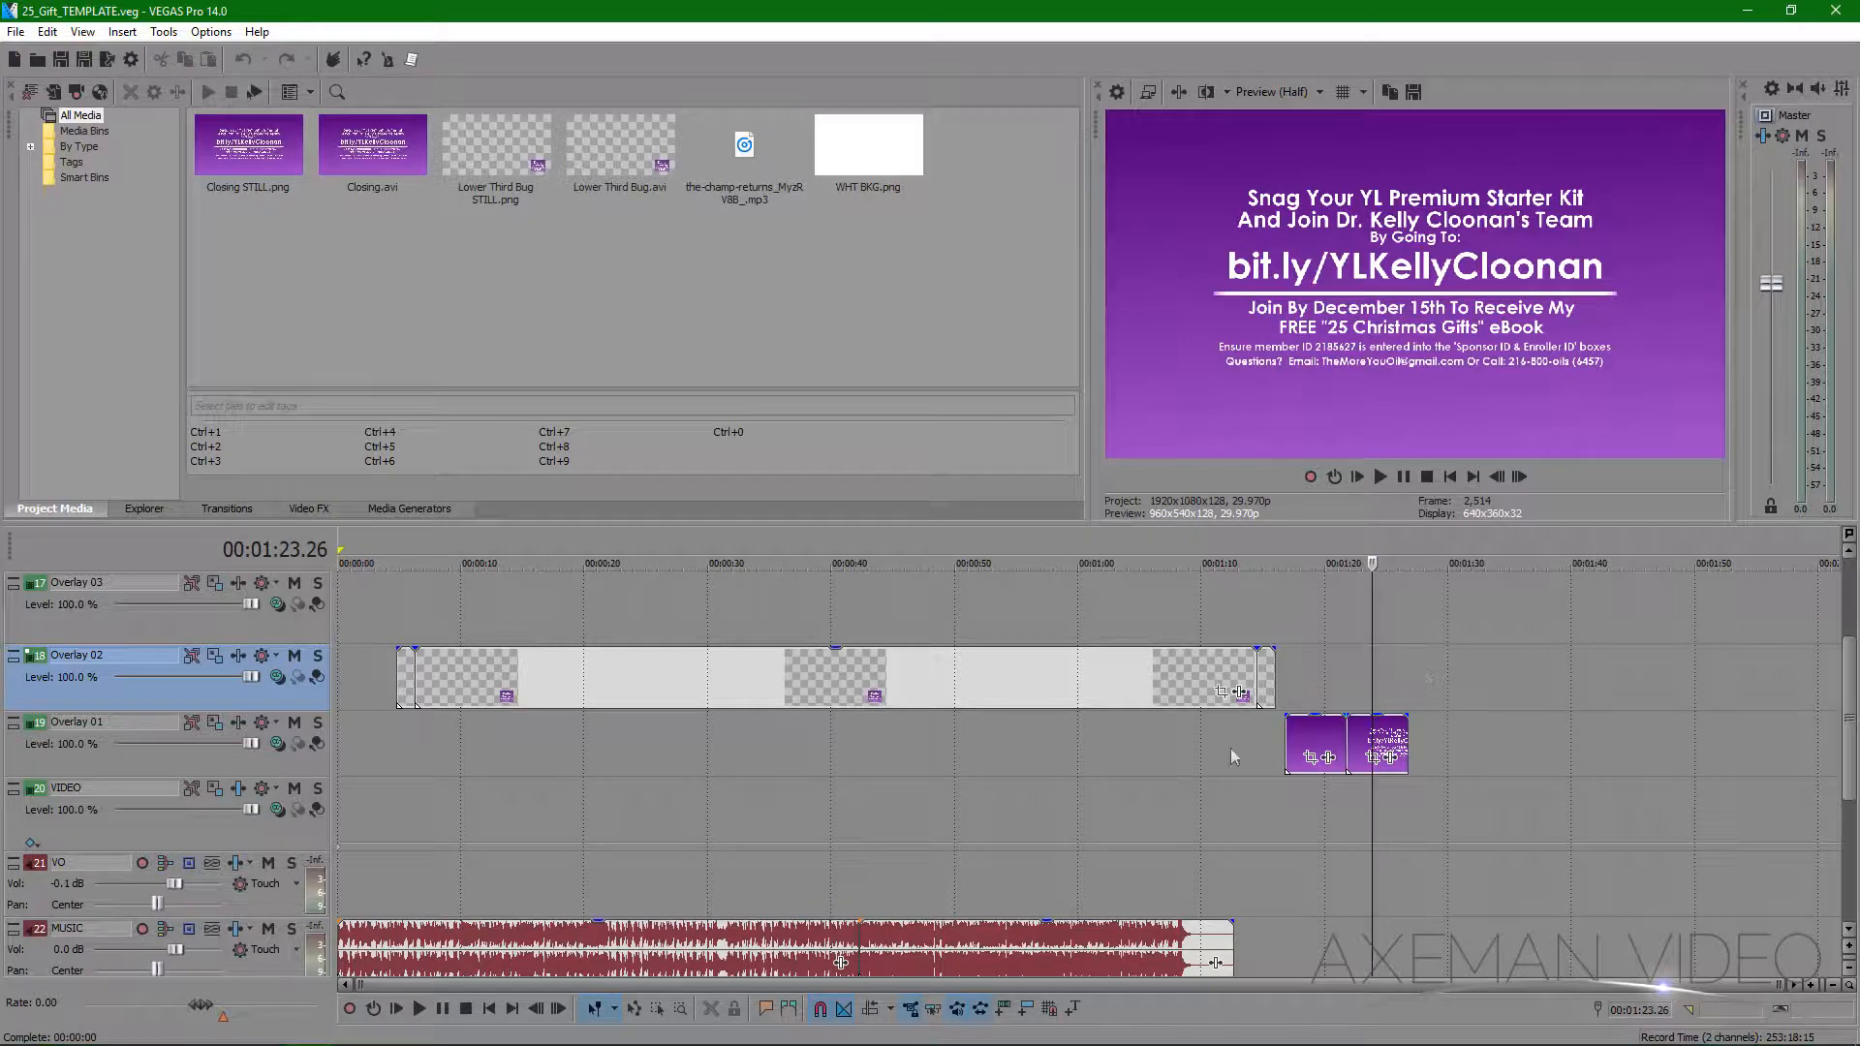
pyautogui.click(350, 635)
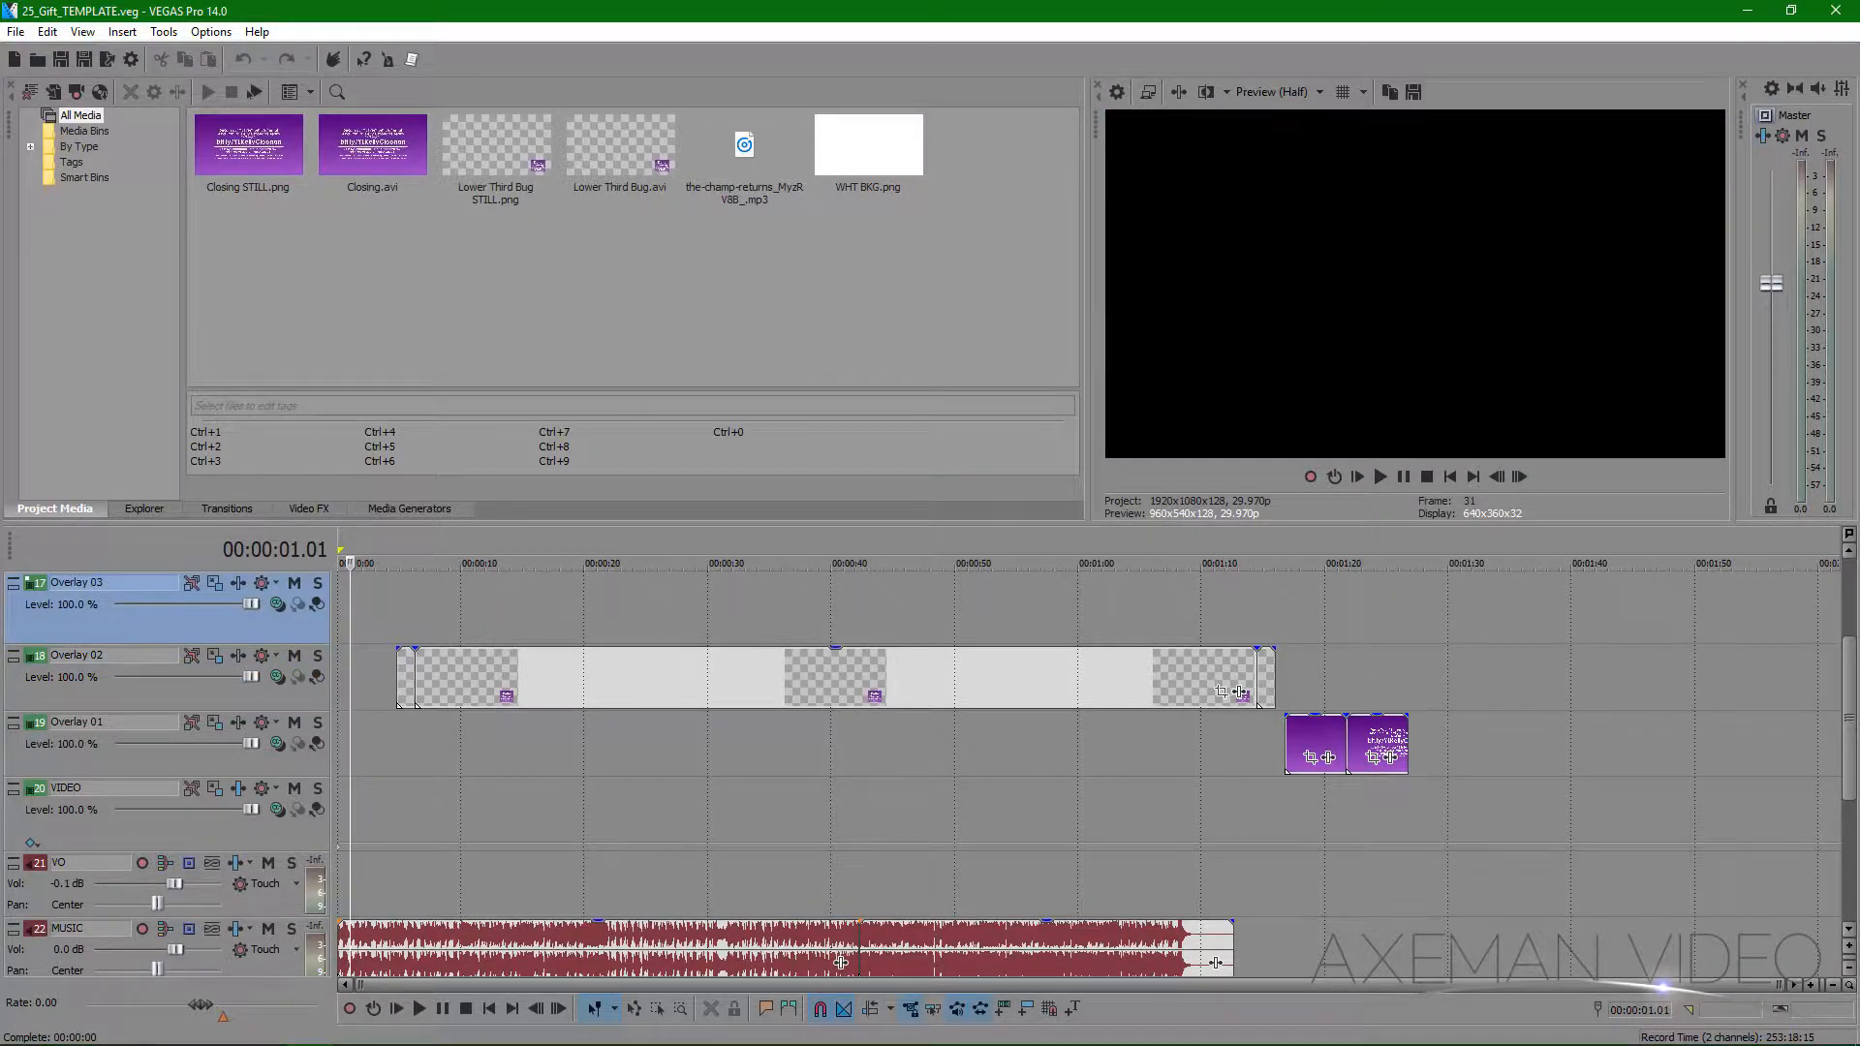
# - Add the 026 title clip from folder 25 to the very start of the VIDEO track
pyautogui.moveTo(165, 1026)
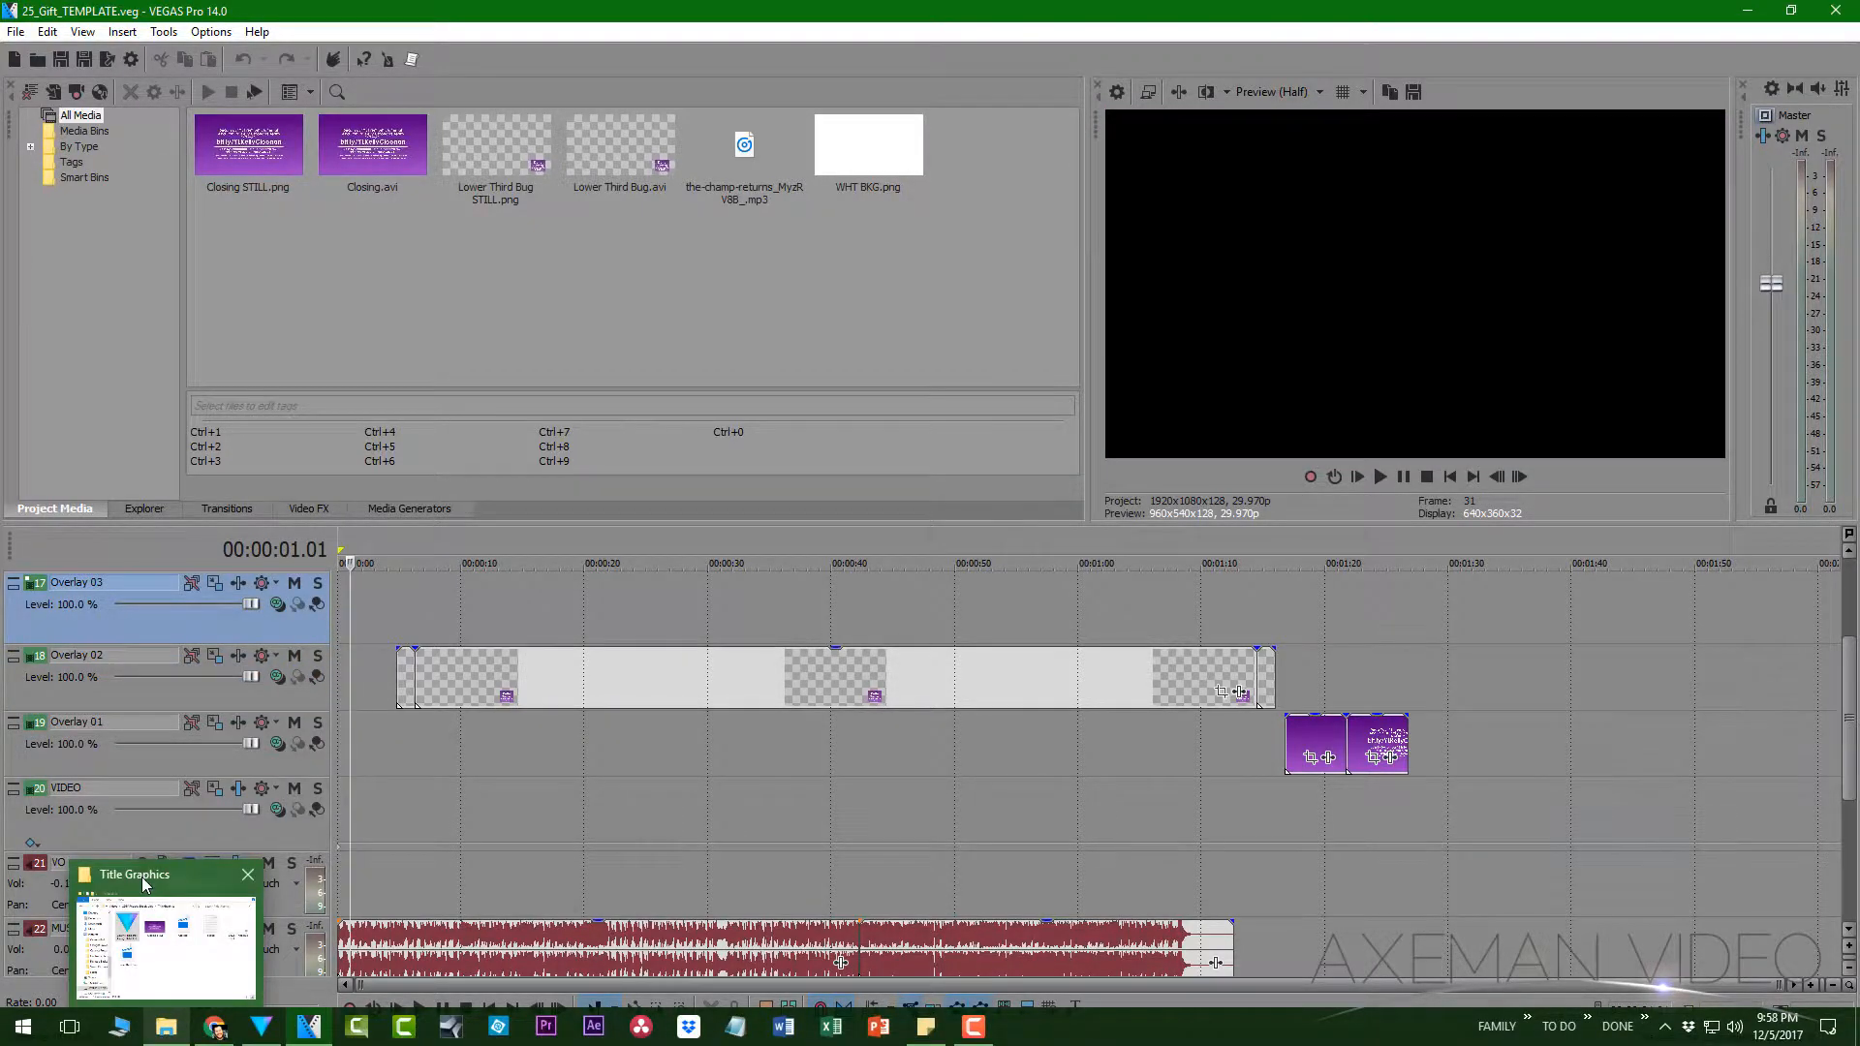
pyautogui.click(147, 911)
pyautogui.click(1297, 100)
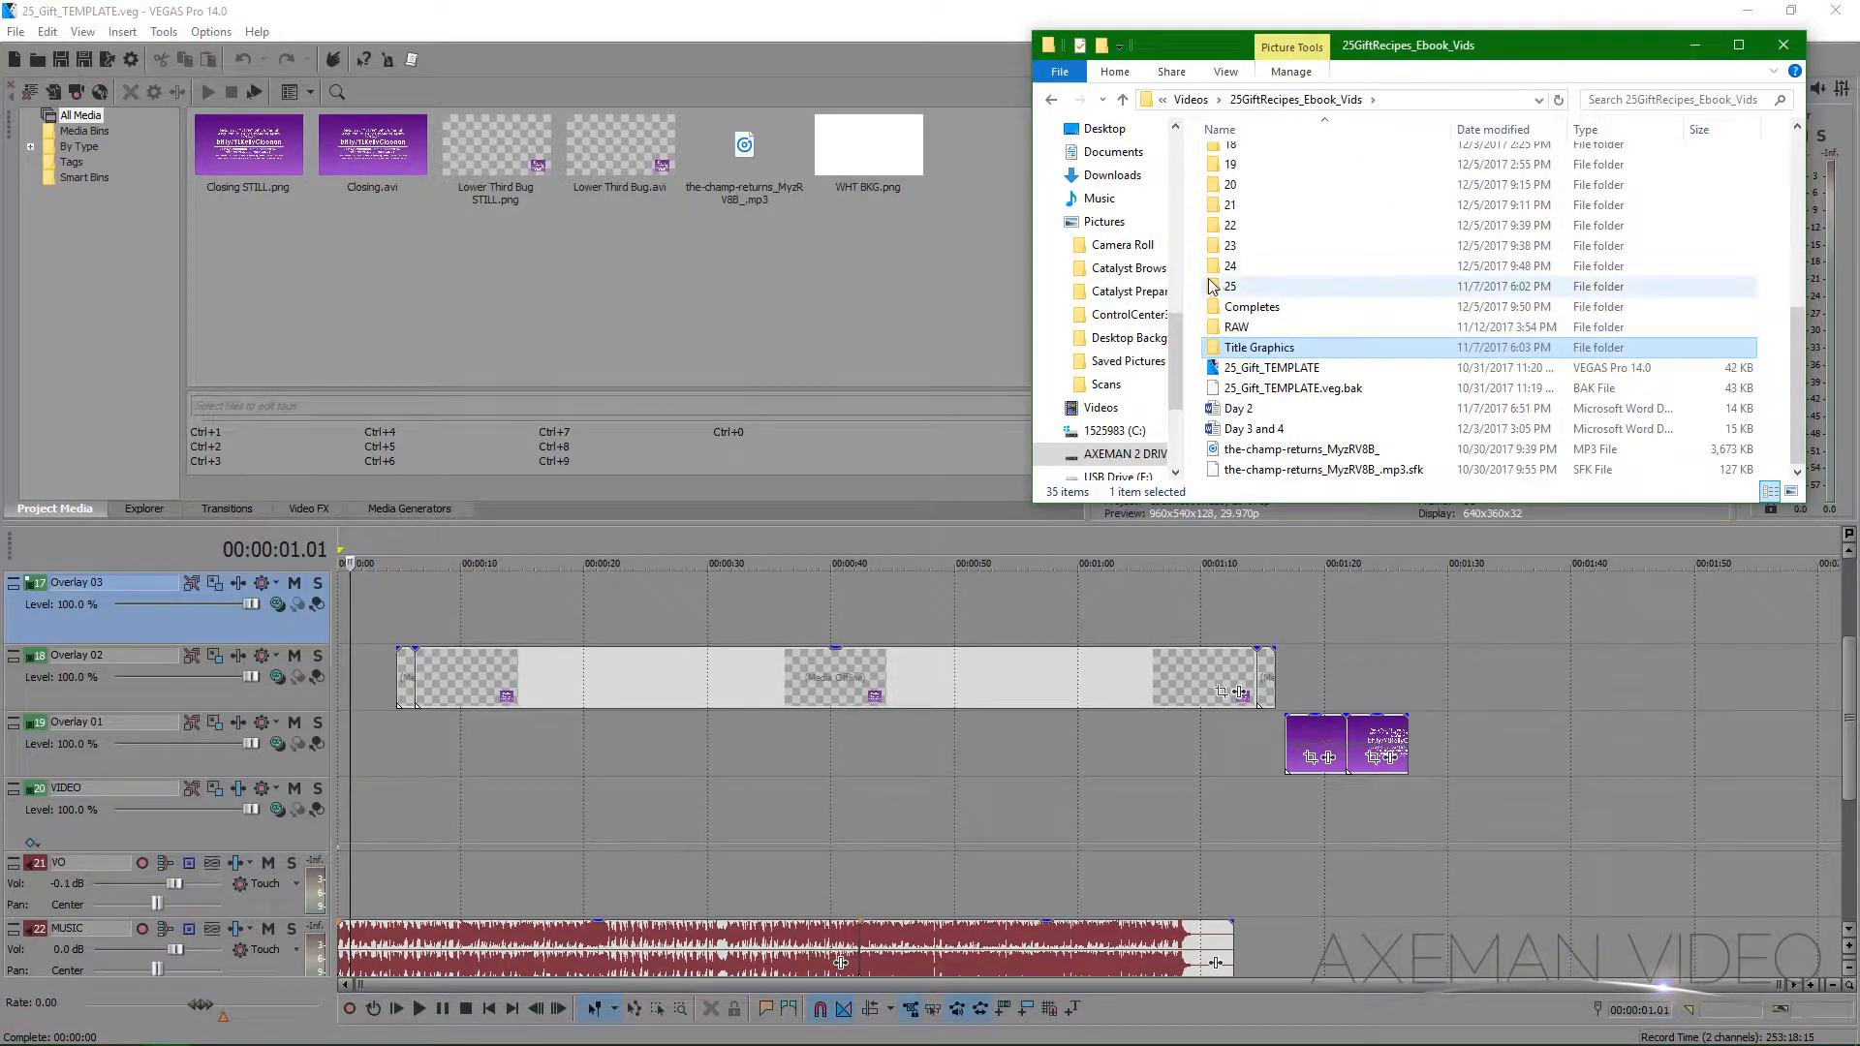
pyautogui.click(1217, 289)
pyautogui.doubleClick(1217, 289)
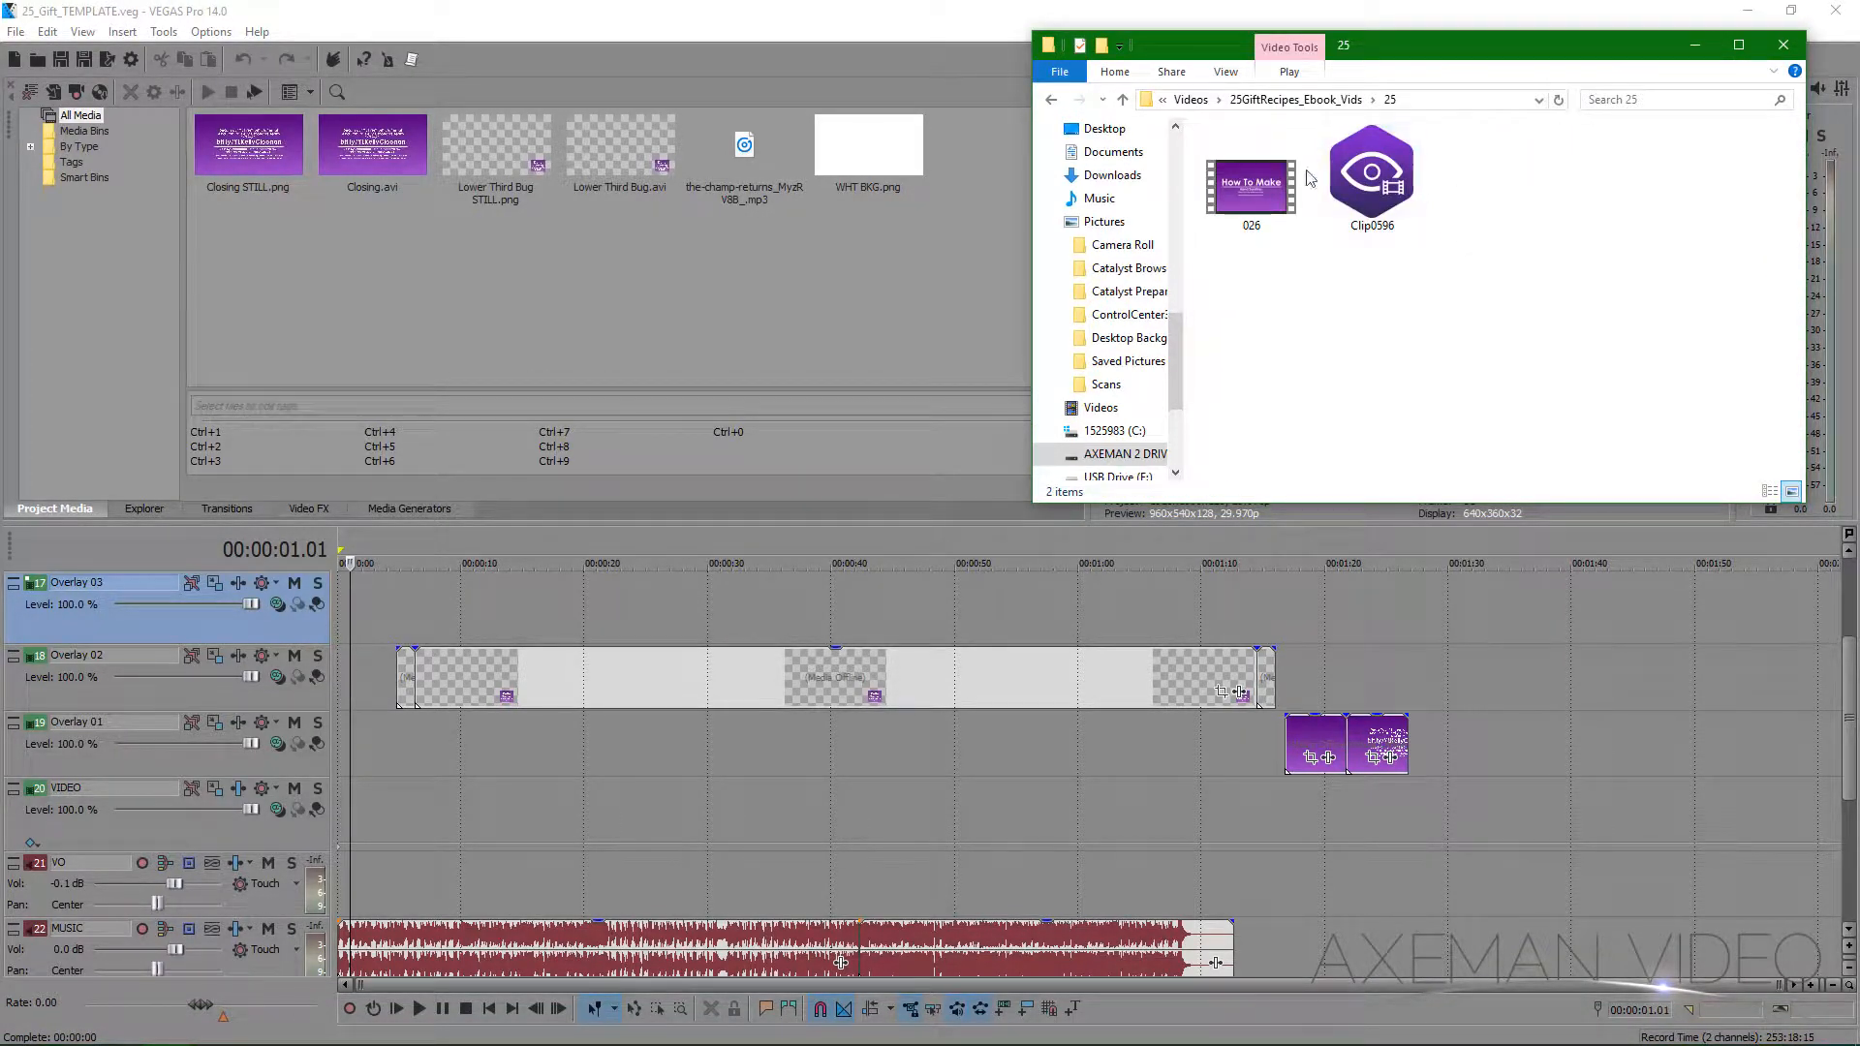
pyautogui.click(1374, 171)
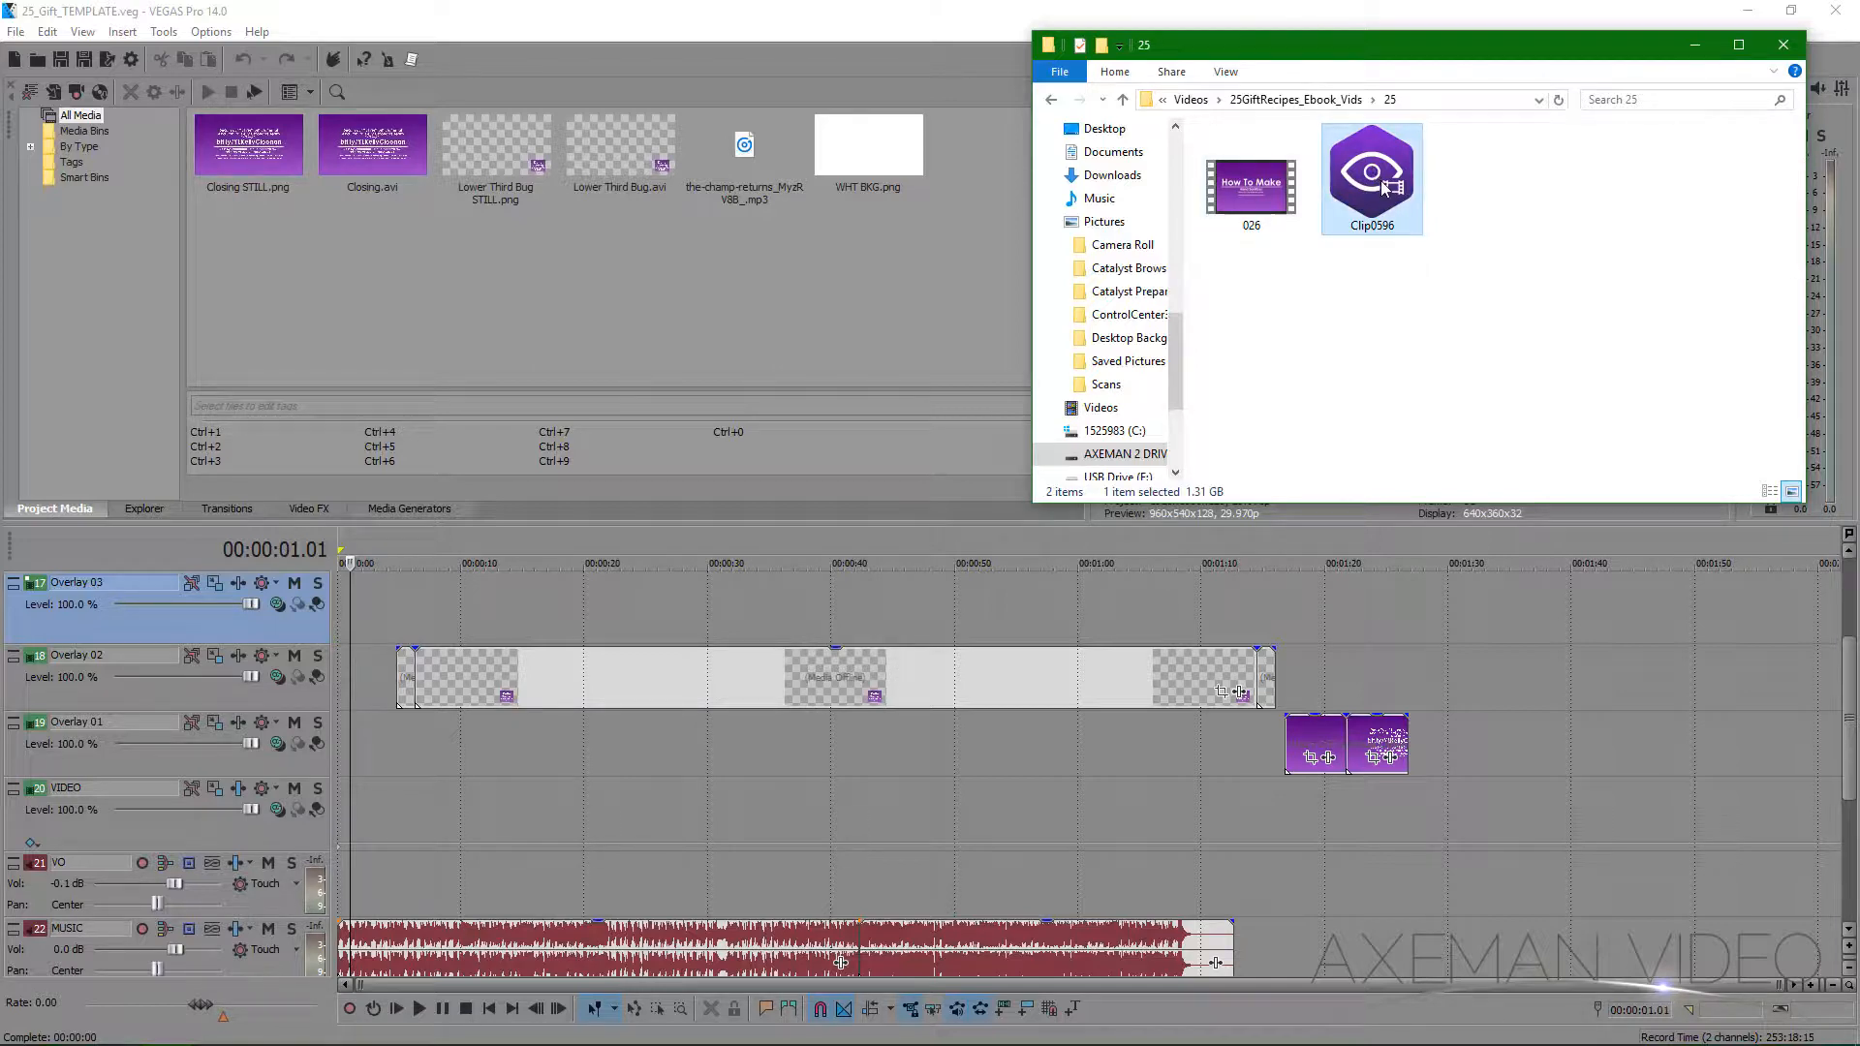
pyautogui.moveTo(1251, 186); pyautogui.dragTo(486, 850)
pyautogui.moveTo(354, 825); pyautogui.dragTo(351, 826)
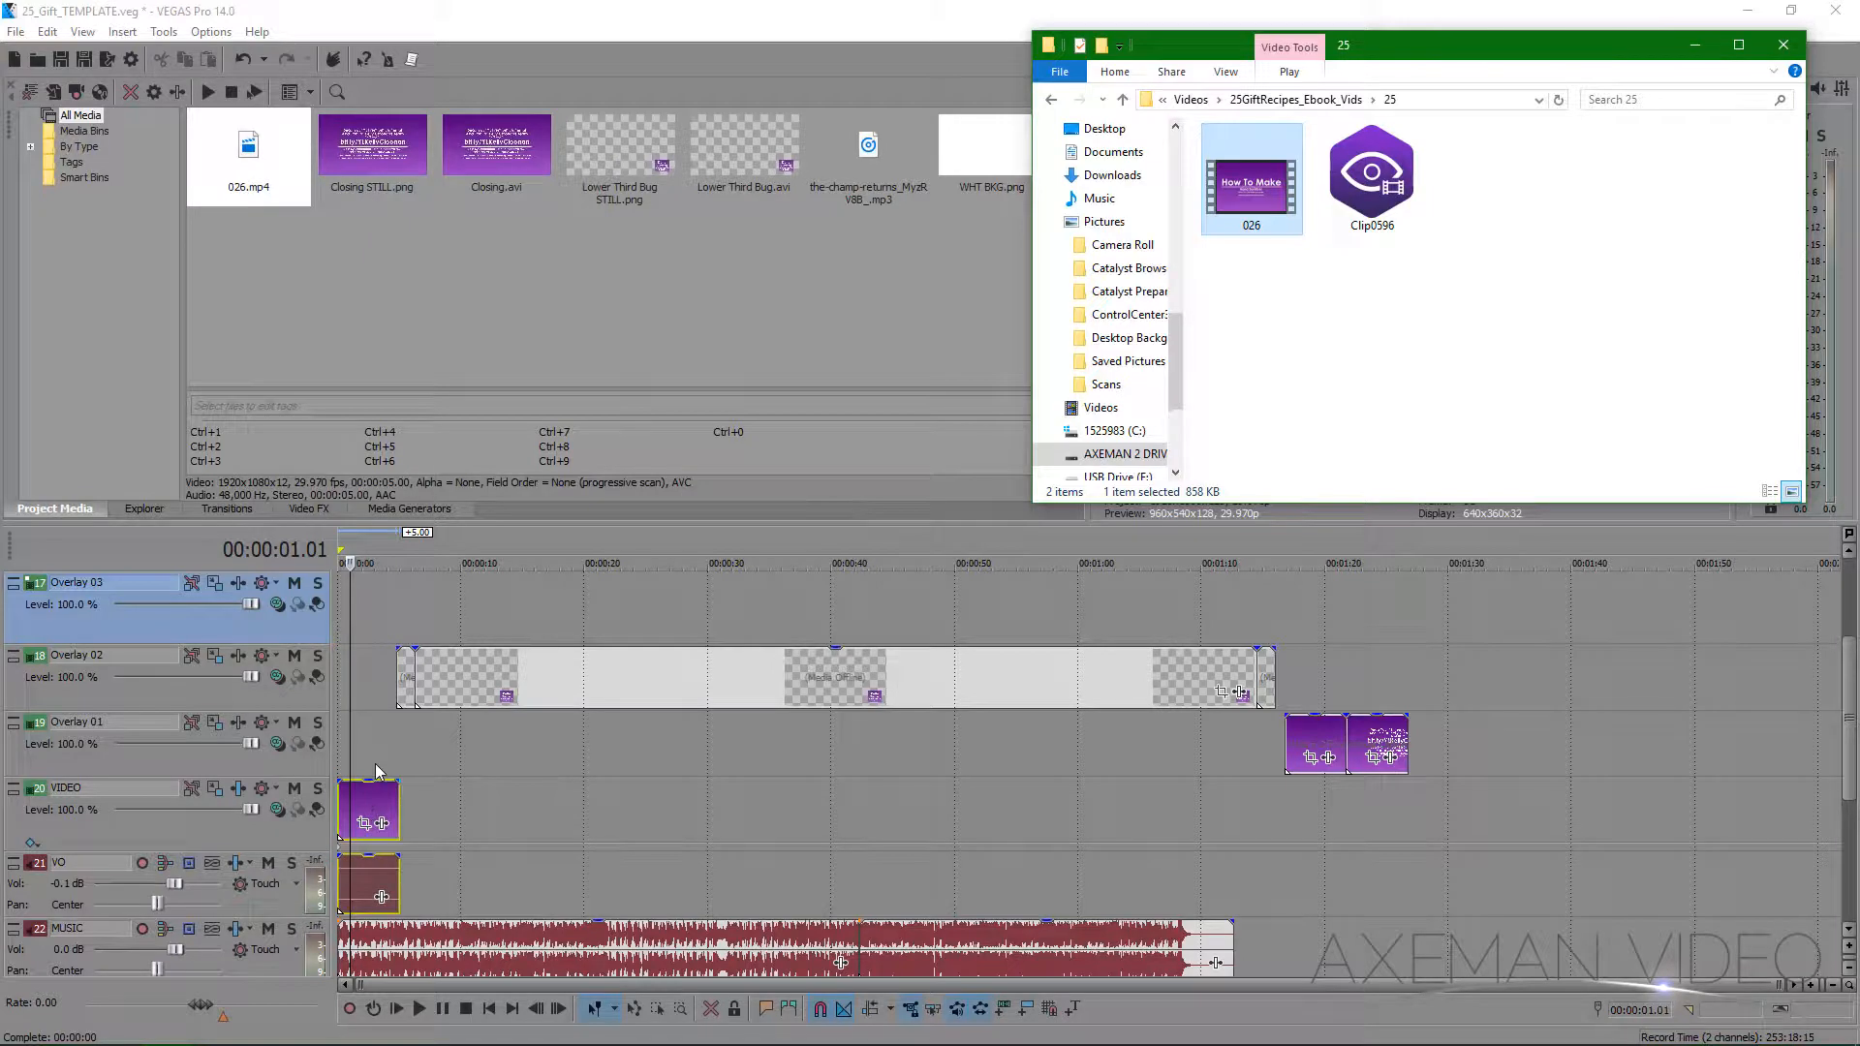
# - Delete only the title clip's audio event from the VO track
pyautogui.click(376, 770)
pyautogui.click(358, 878)
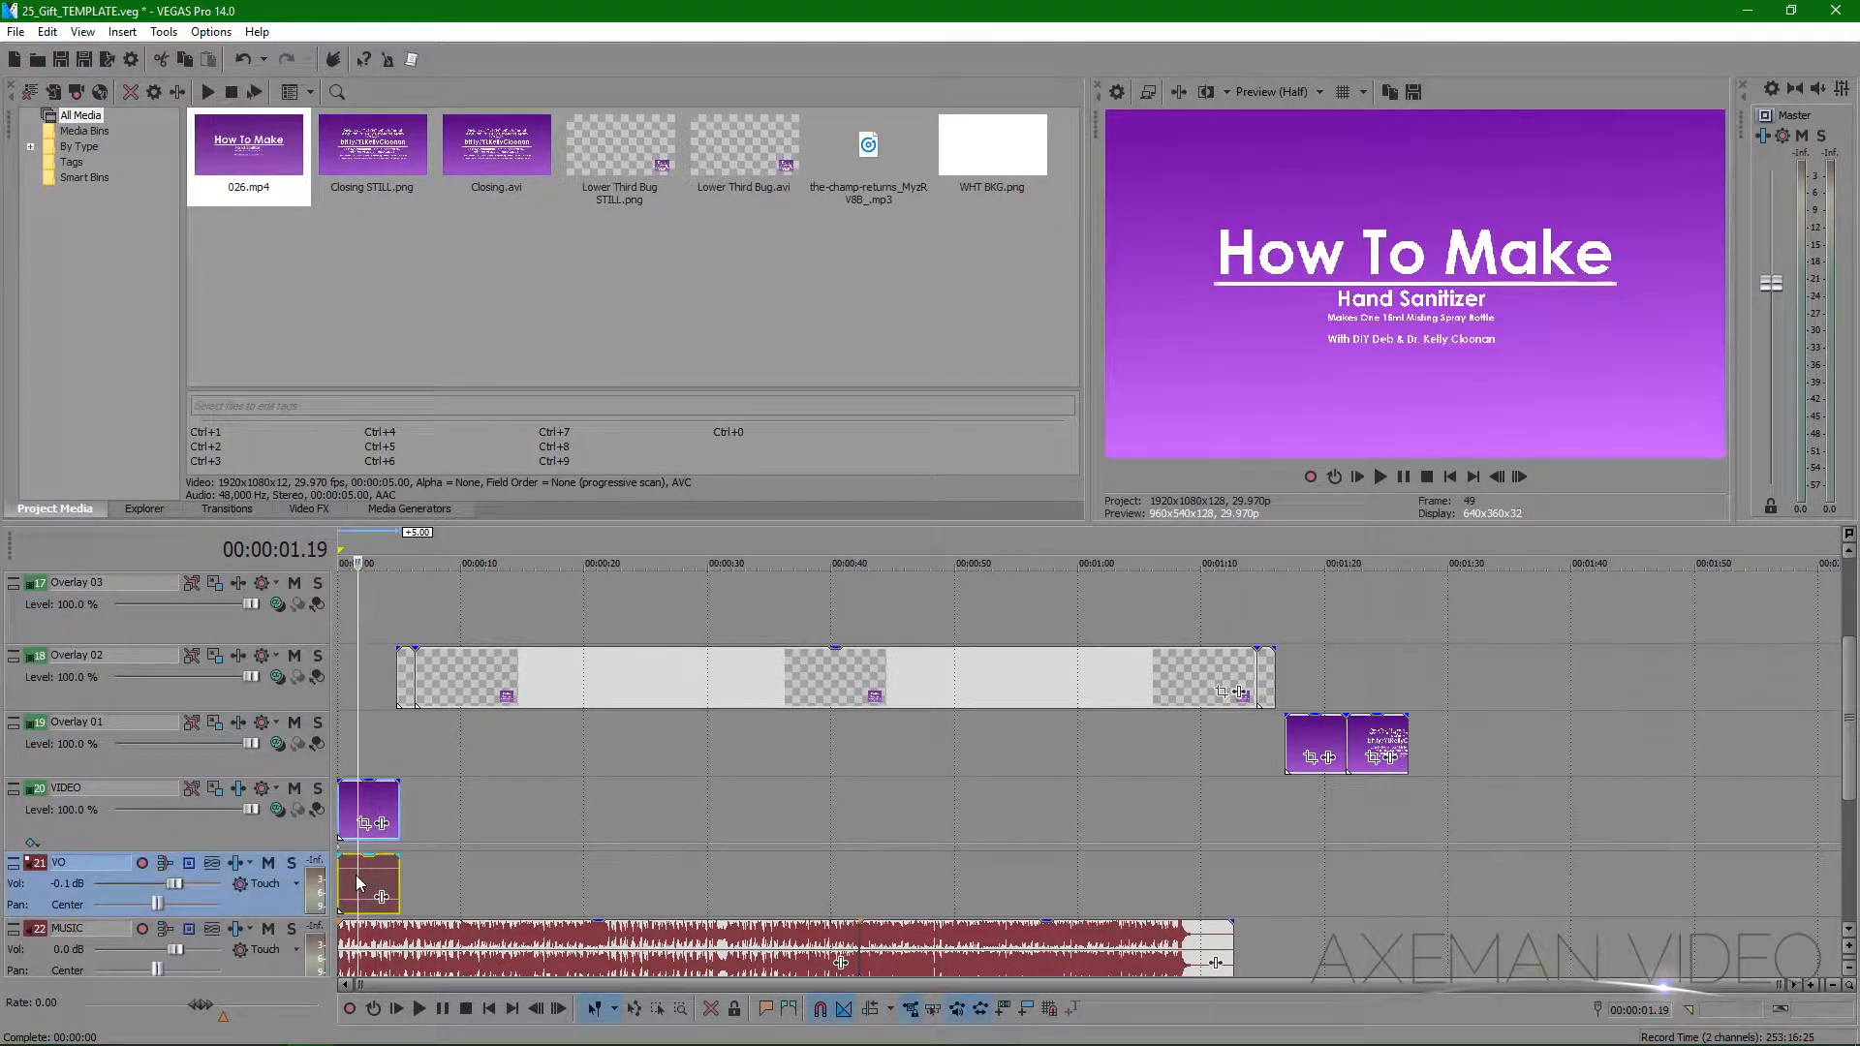
pyautogui.click(374, 869)
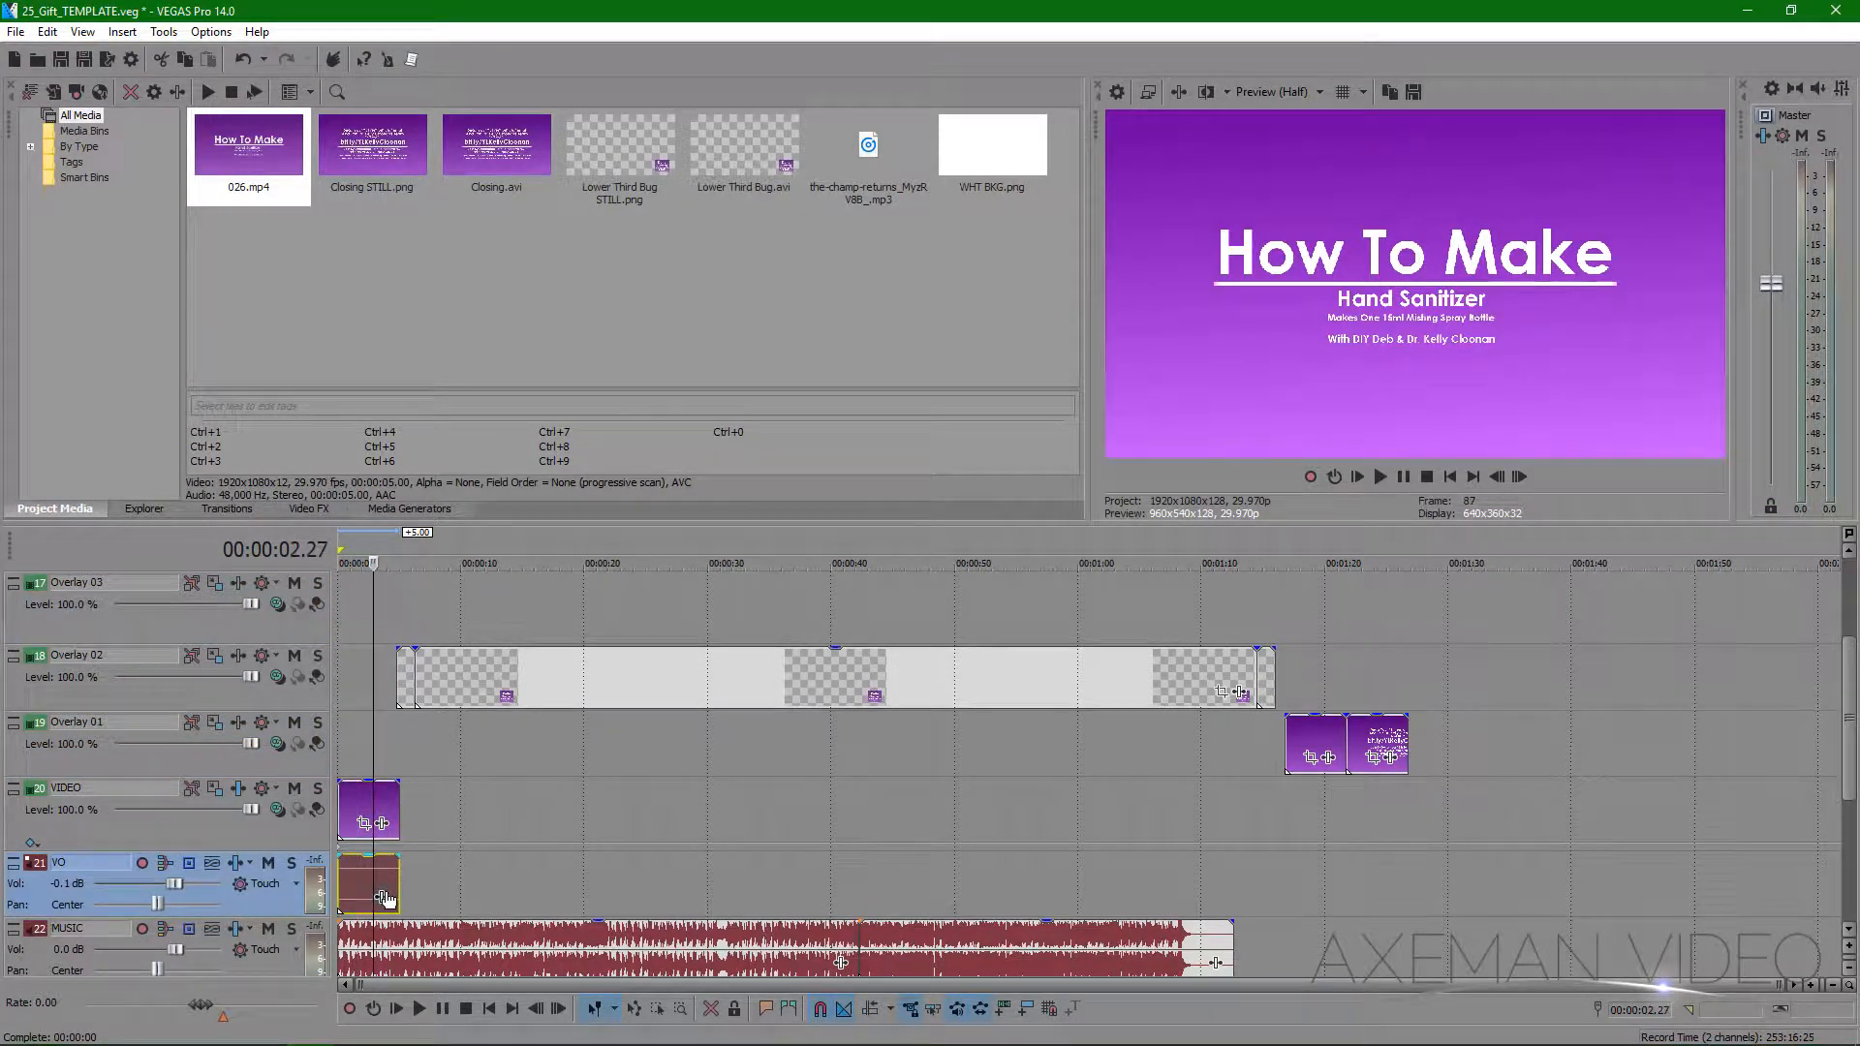
pyautogui.press('Delete')
# - Place the playhead at 00:00:04.08, near the end of the title clip
pyautogui.click(387, 743)
pyautogui.scroll(5, 542, 852)
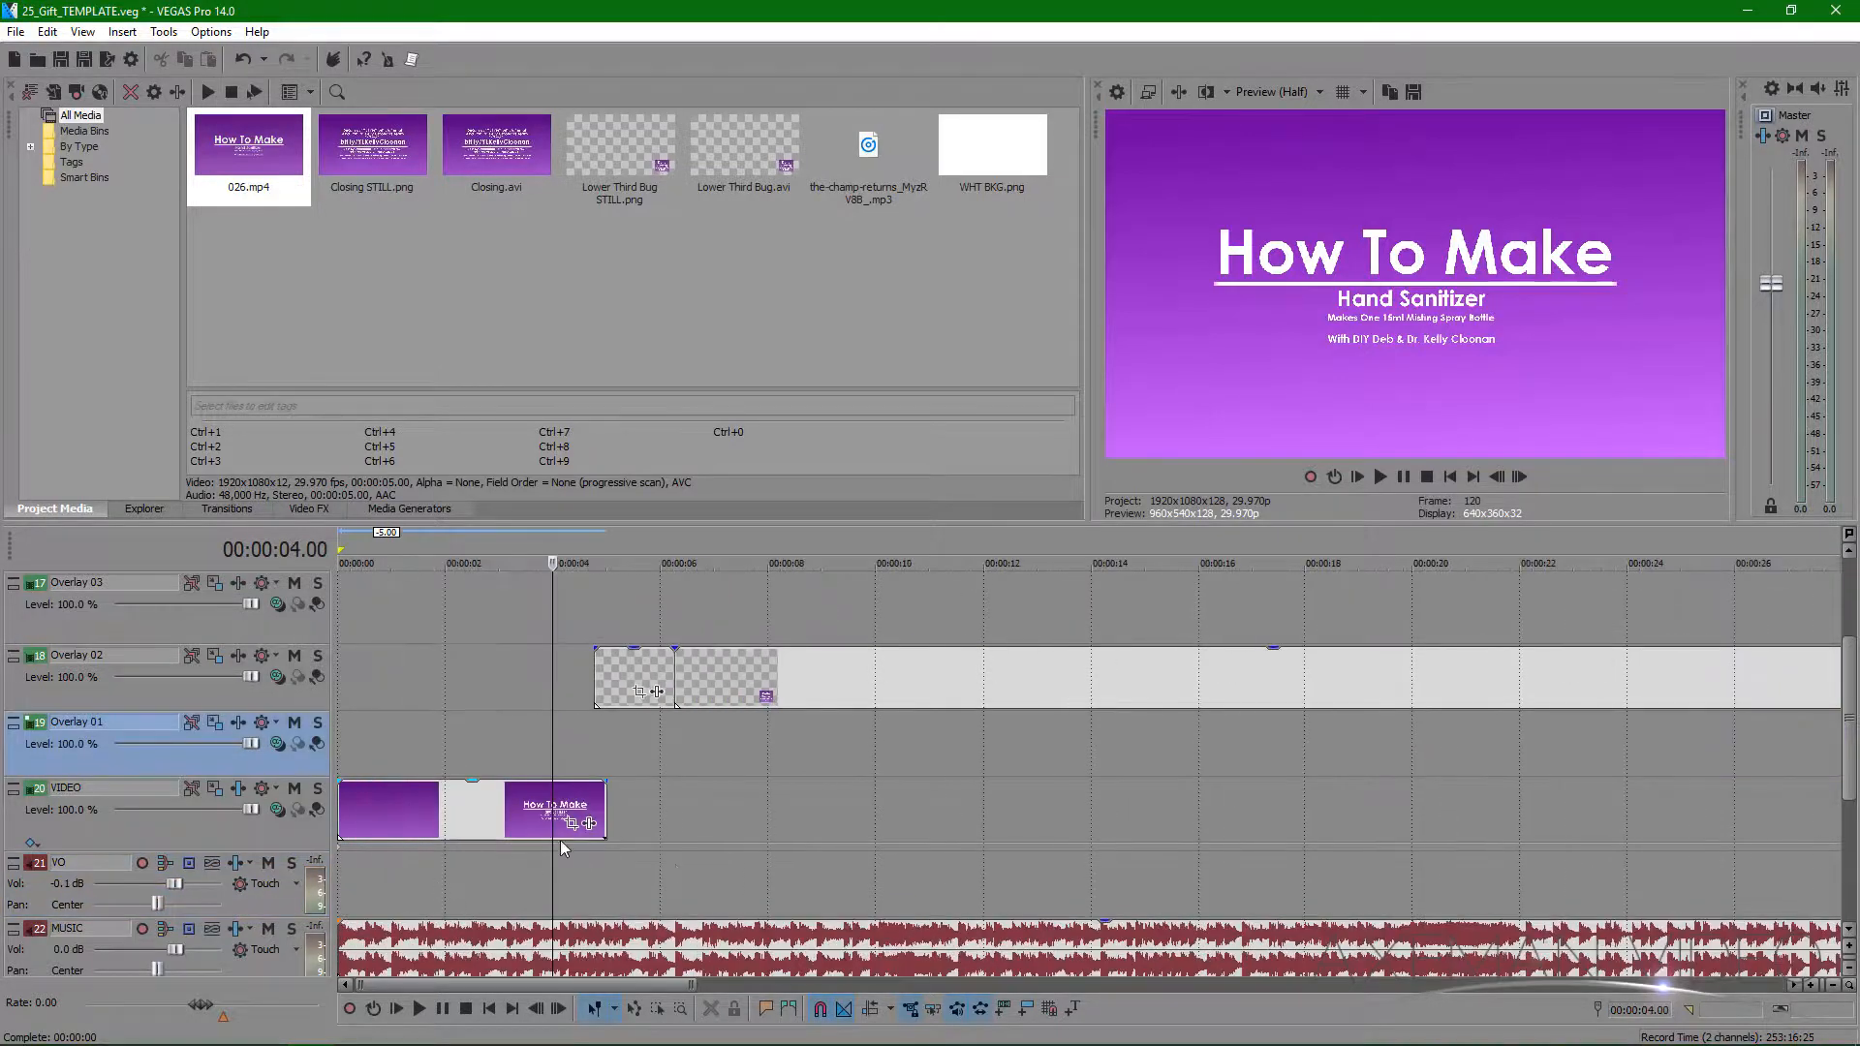
pyautogui.click(557, 727)
pyautogui.scroll(3, 562, 726)
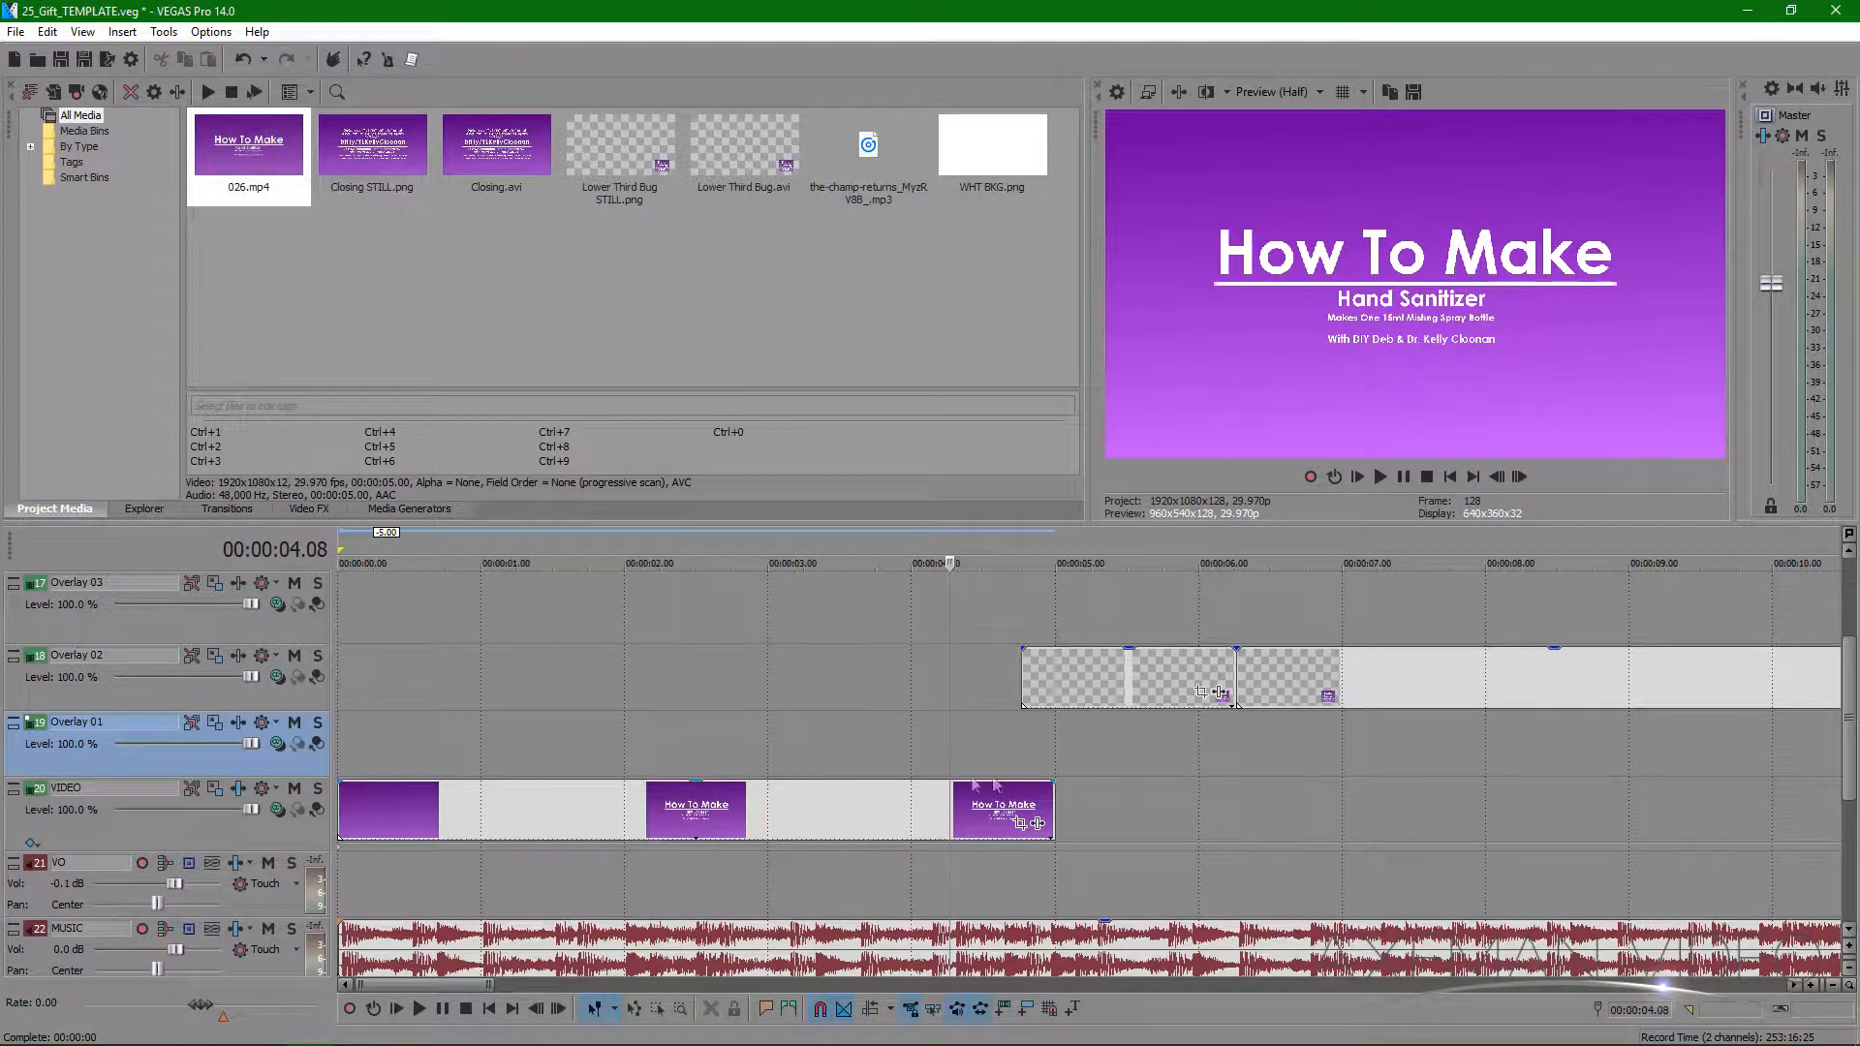
# - Save a Best (Full) quality snapshot of the title frame as the PNG 025 in the Thumbs folder
pyautogui.click(1296, 91)
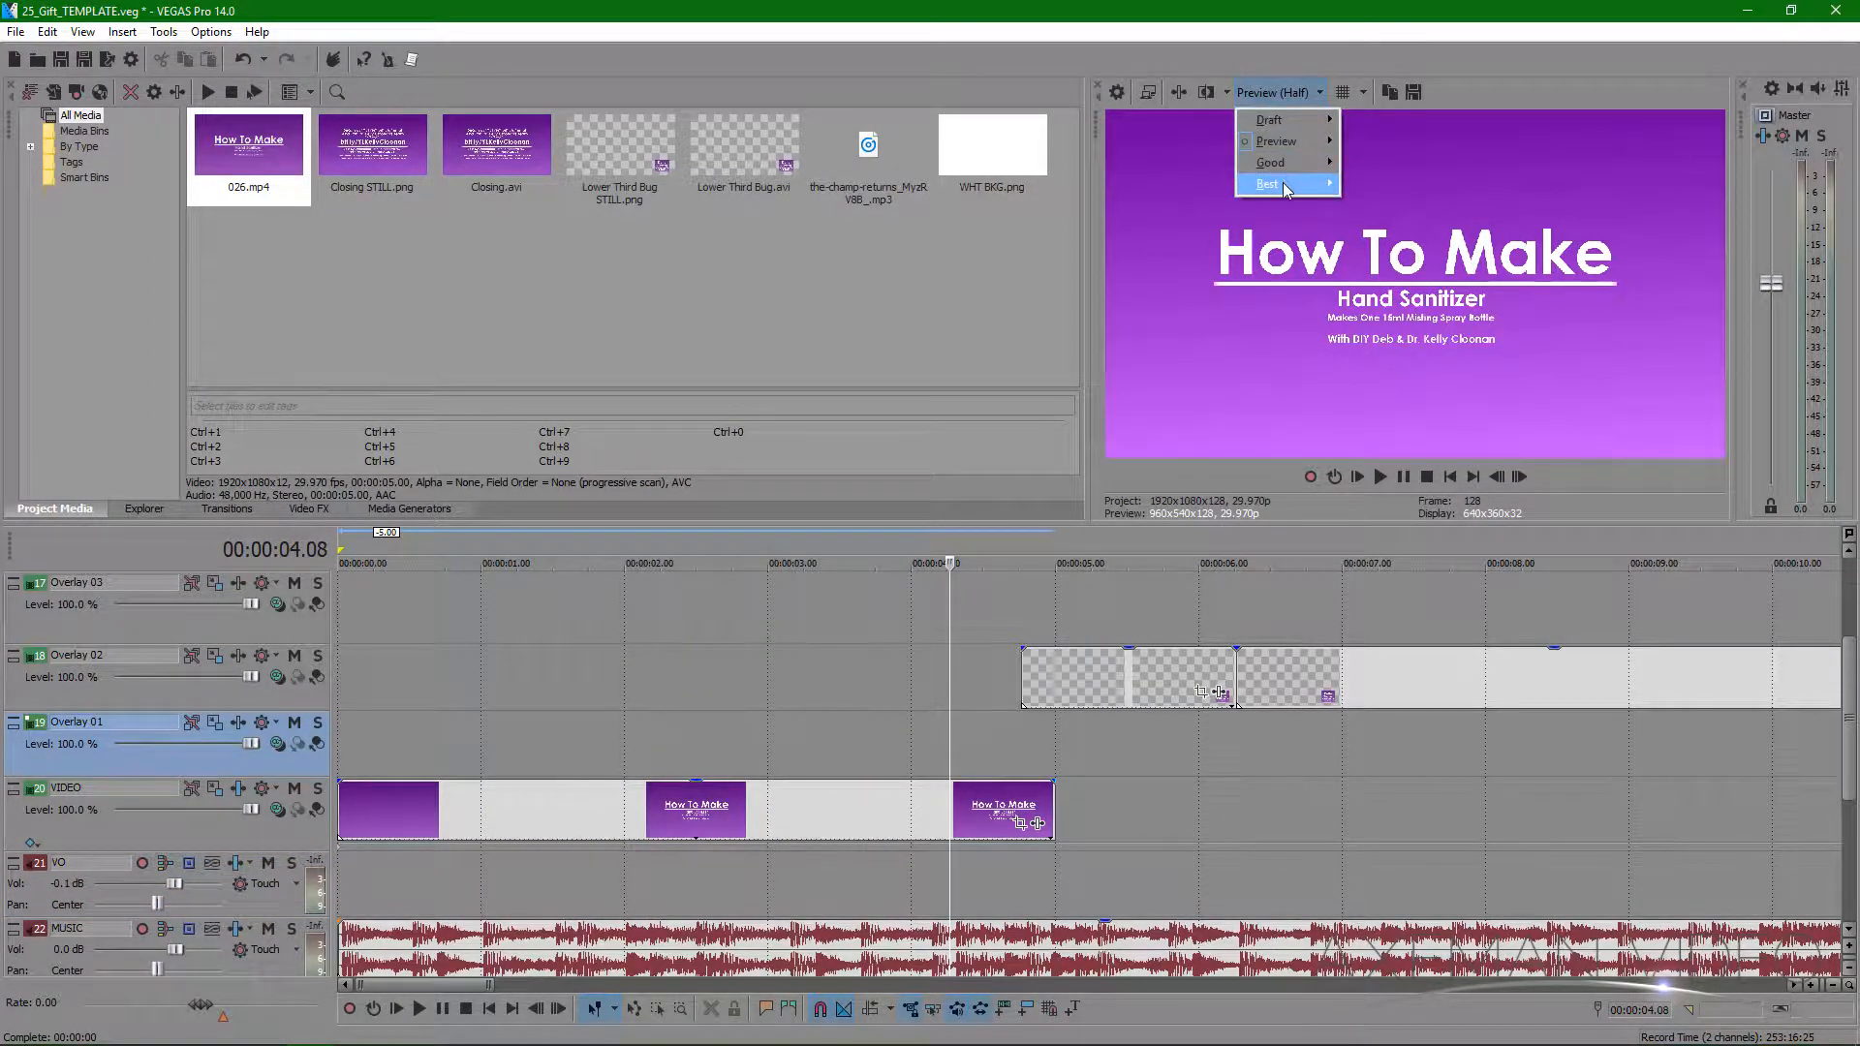
pyautogui.moveTo(1284, 186)
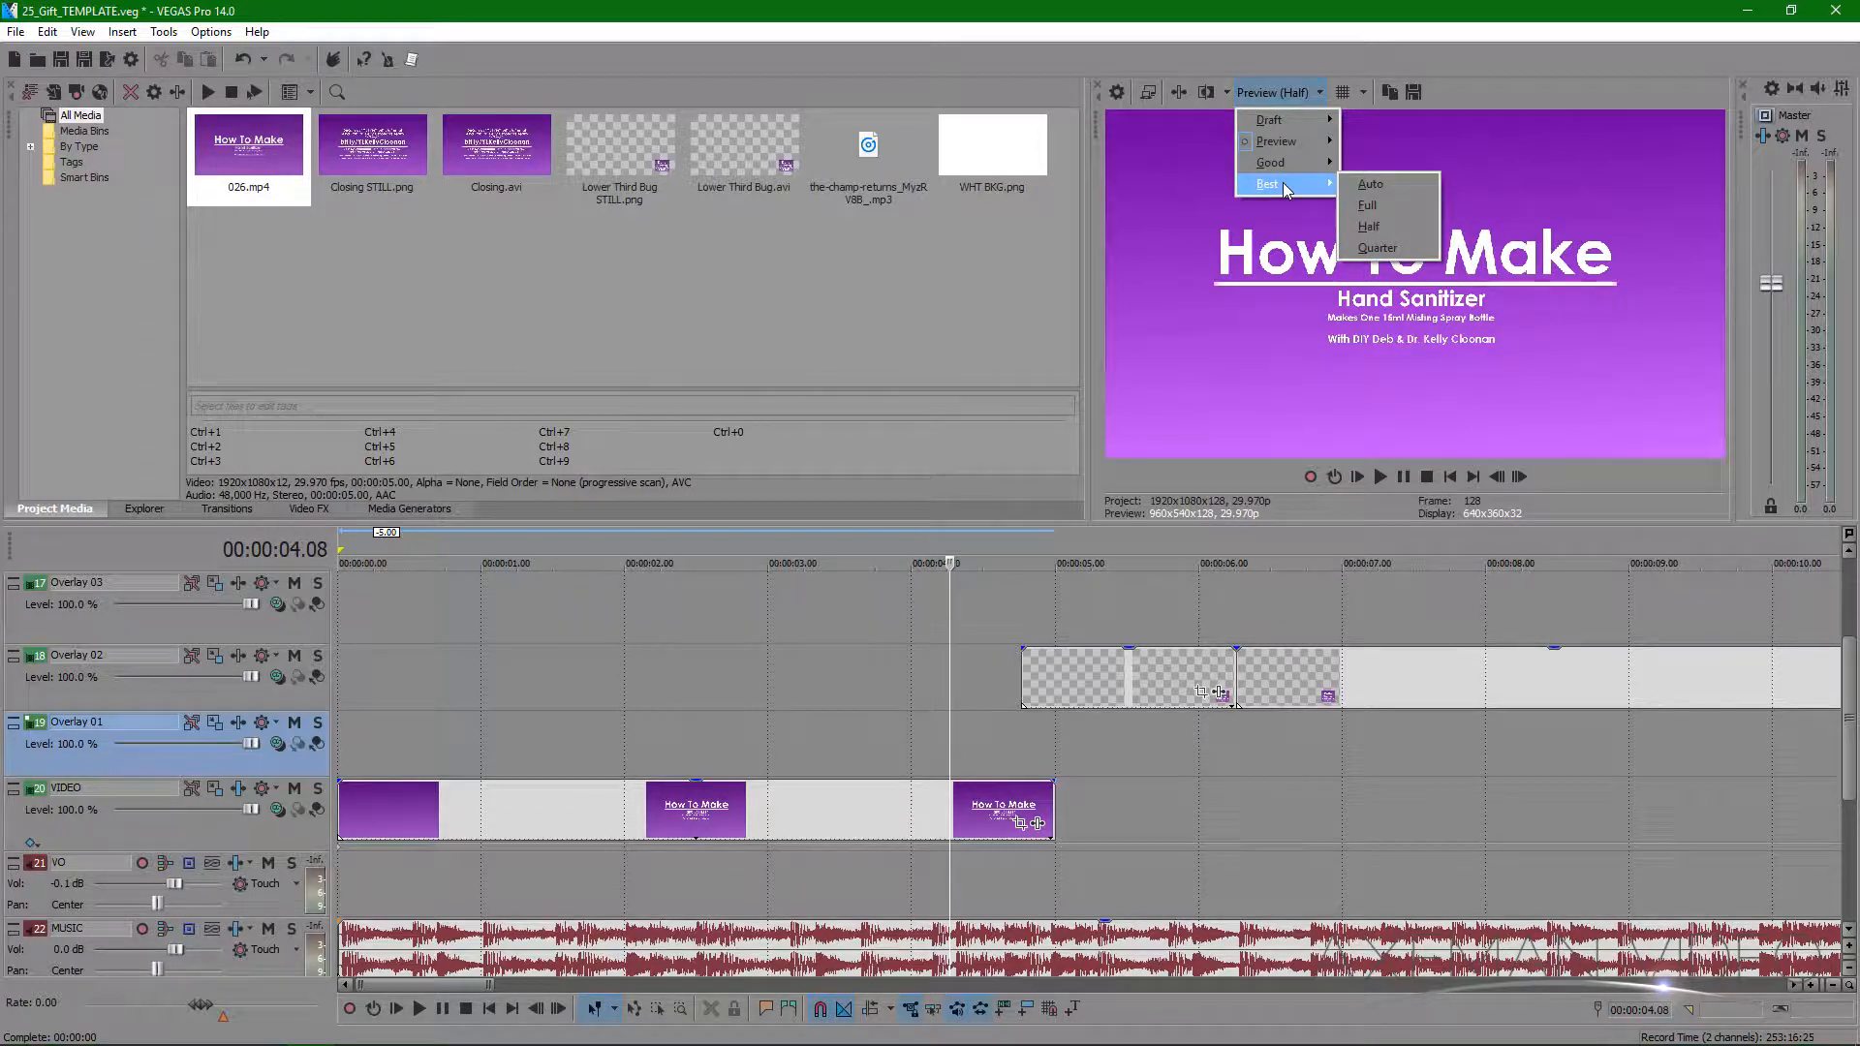
pyautogui.click(1385, 206)
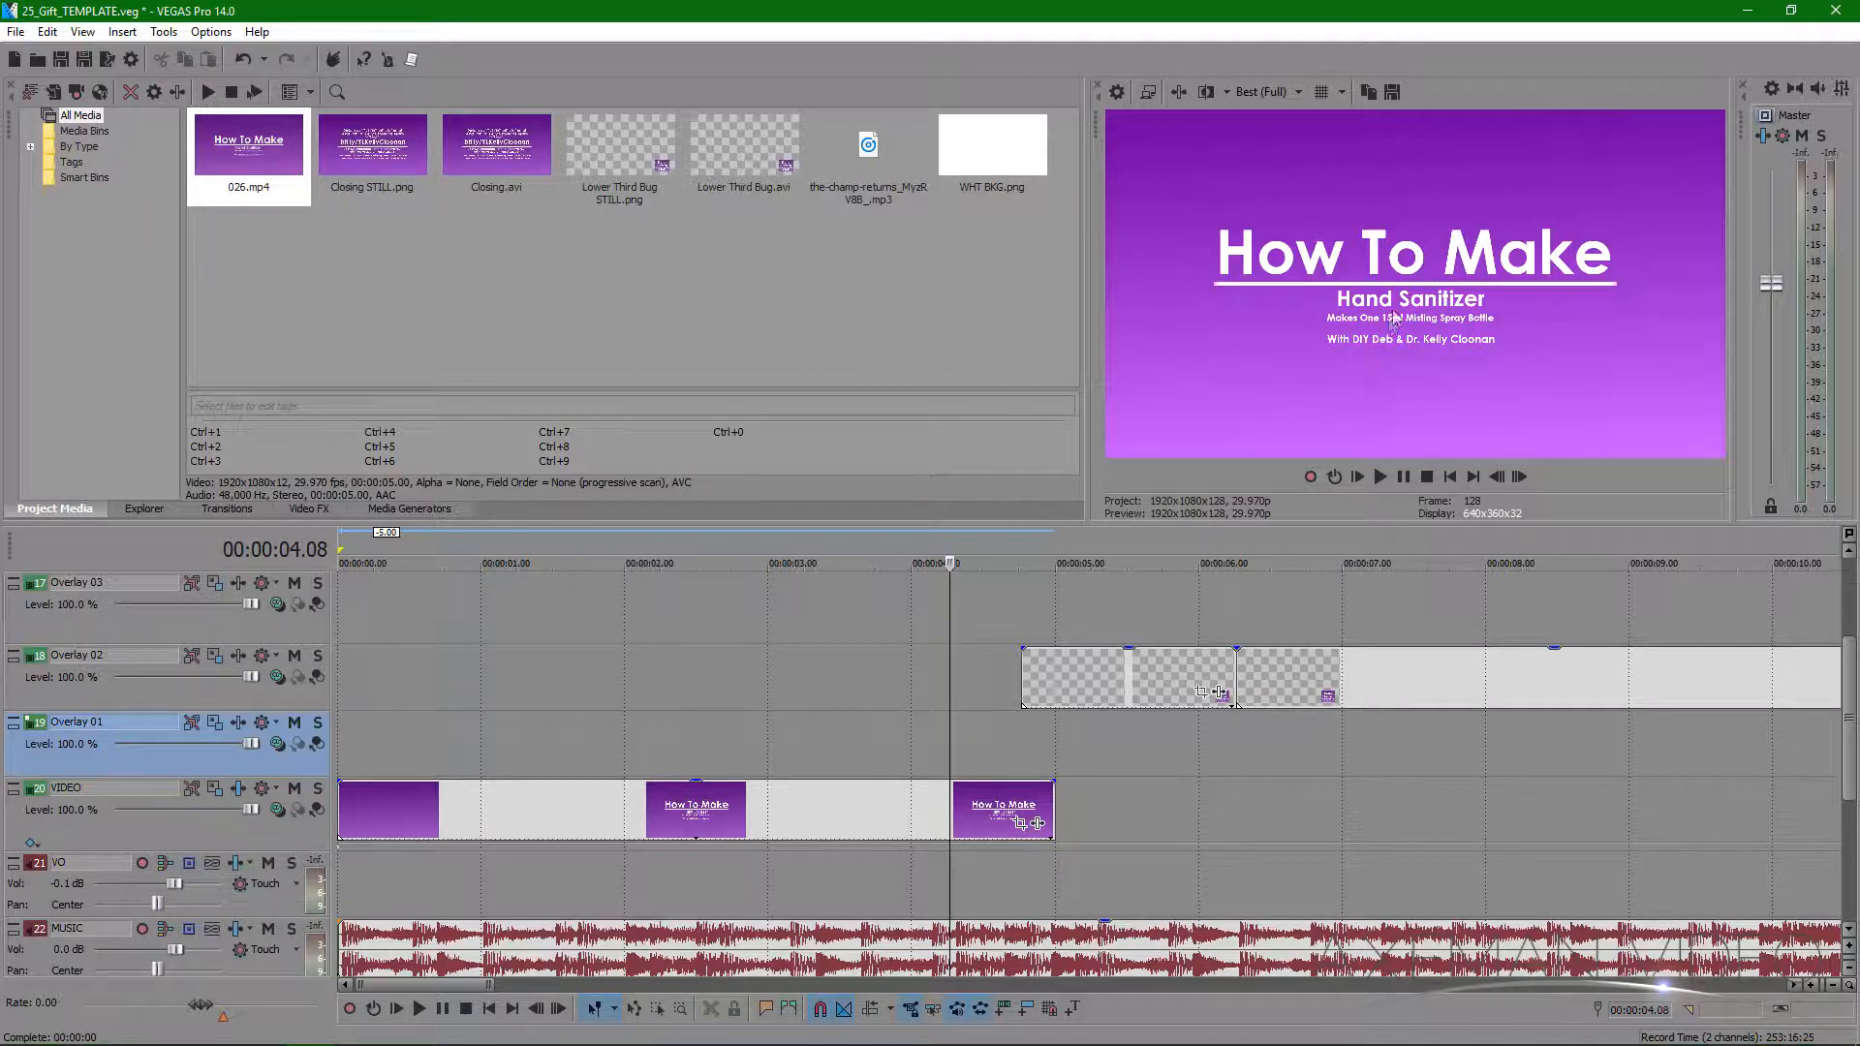
pyautogui.click(1394, 91)
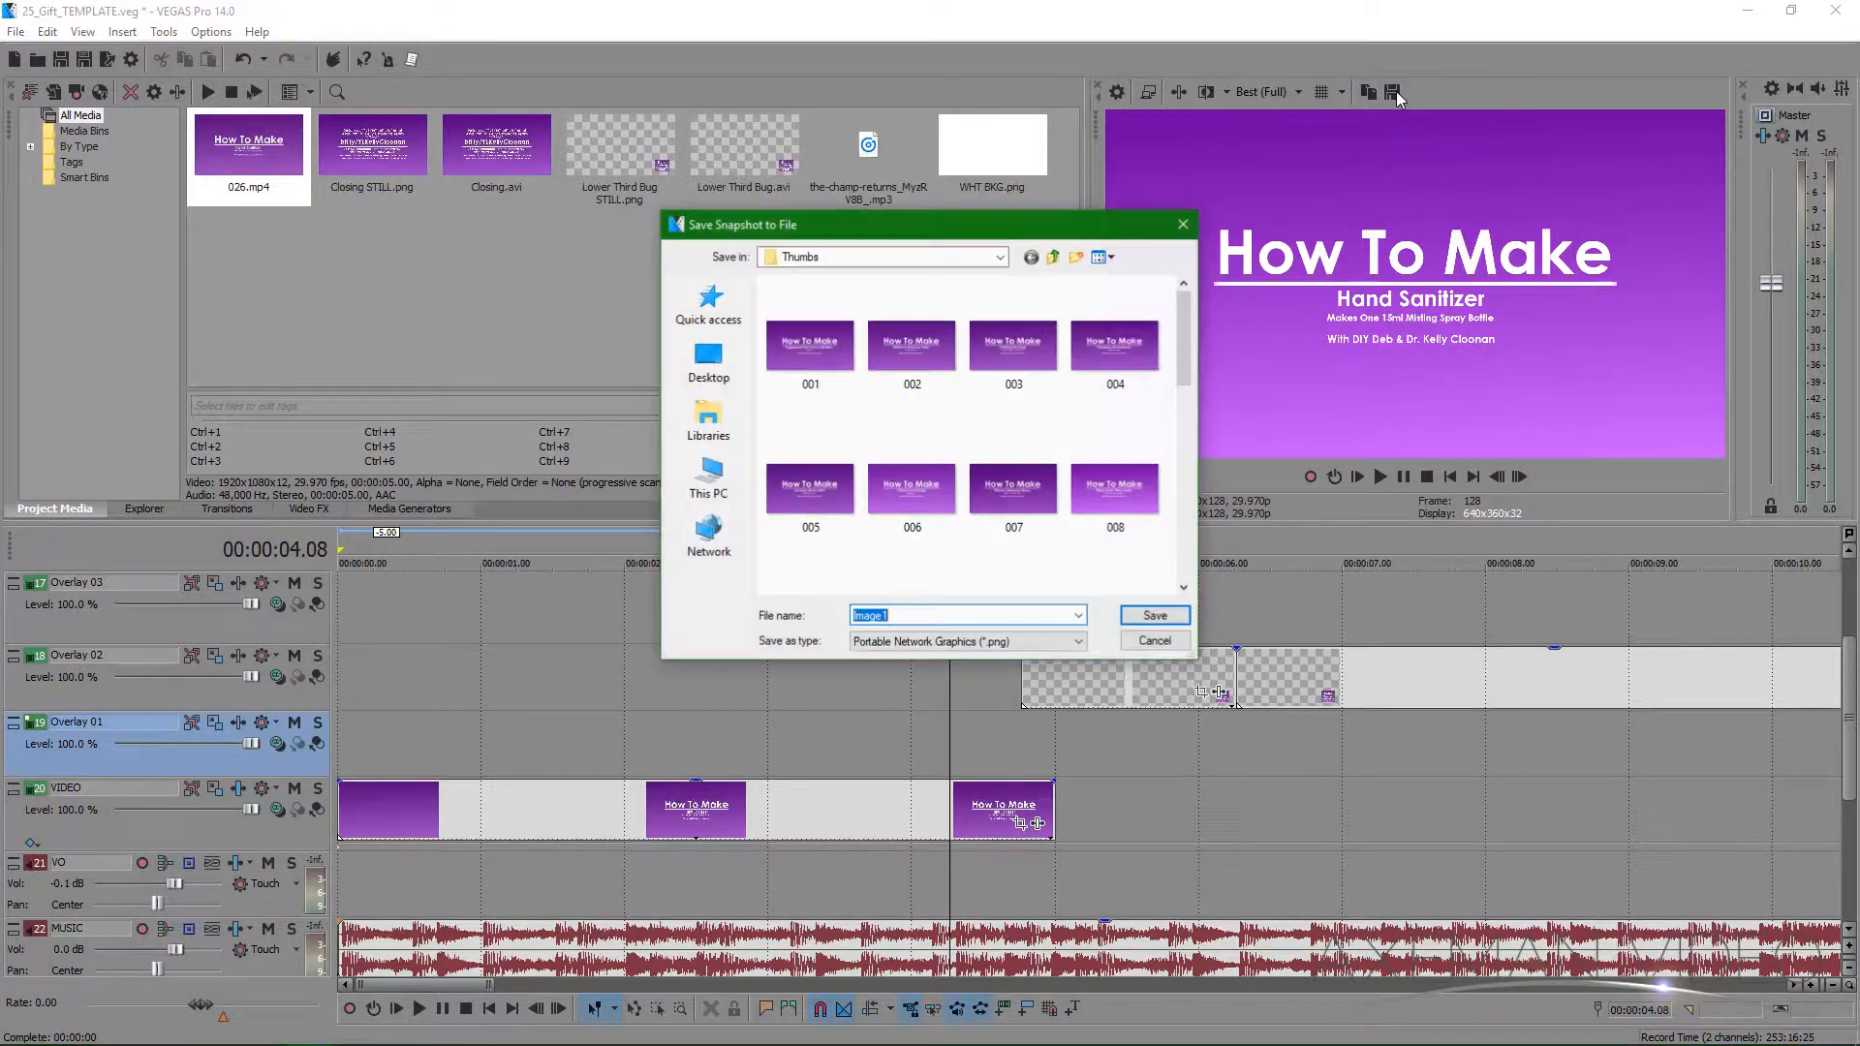
pyautogui.moveTo(1185, 334); pyautogui.dragTo(1194, 528)
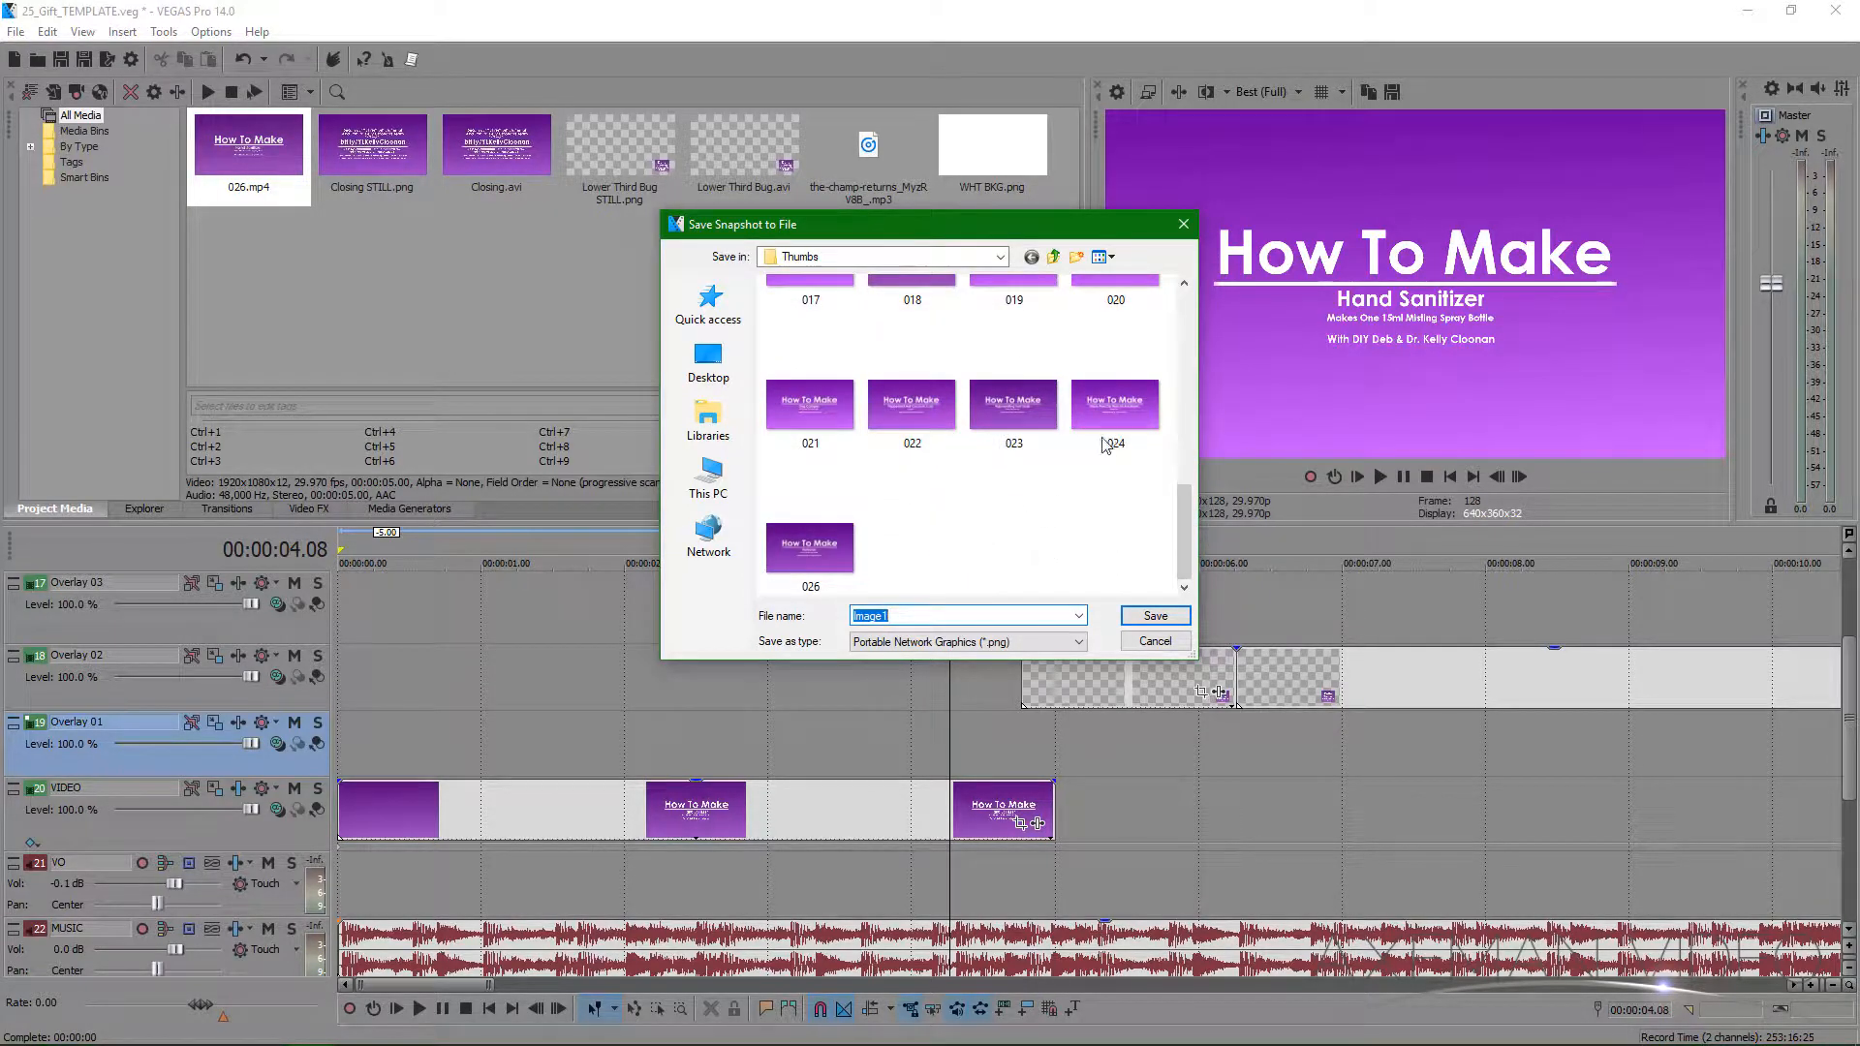
pyautogui.write('0025')
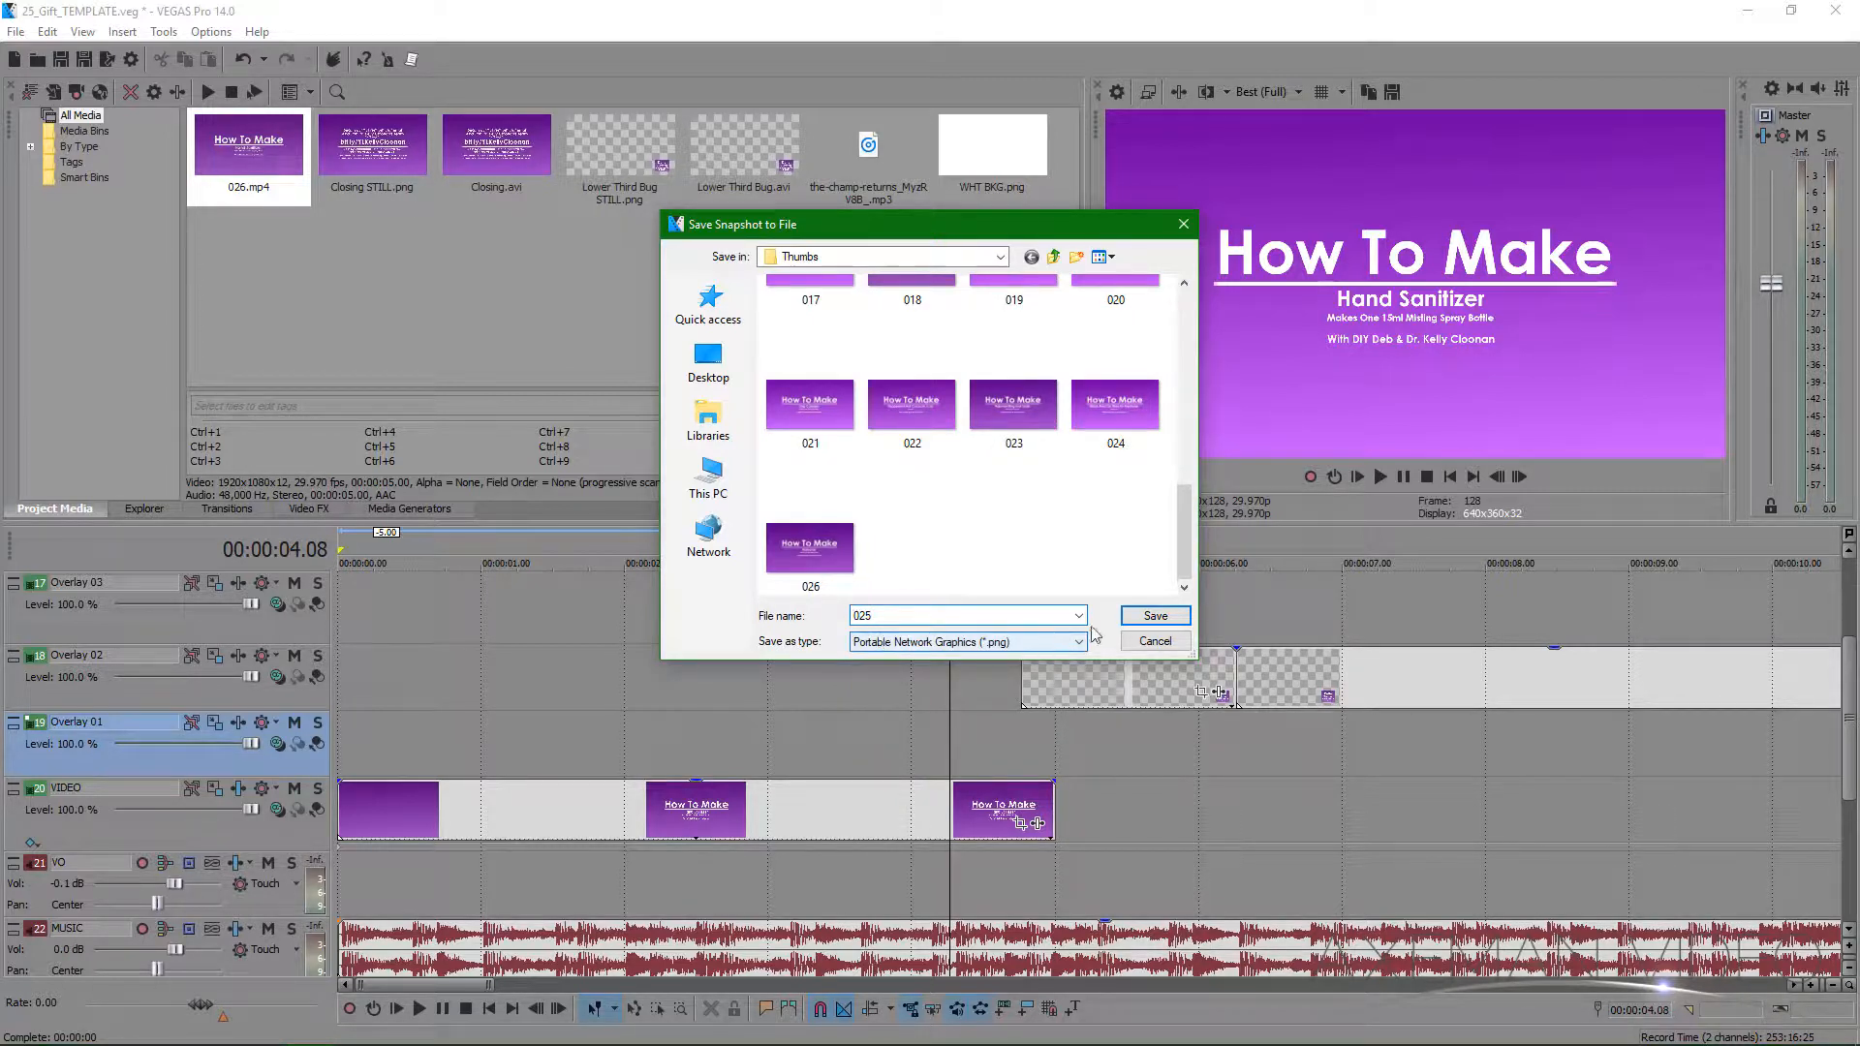
pyautogui.click(1152, 616)
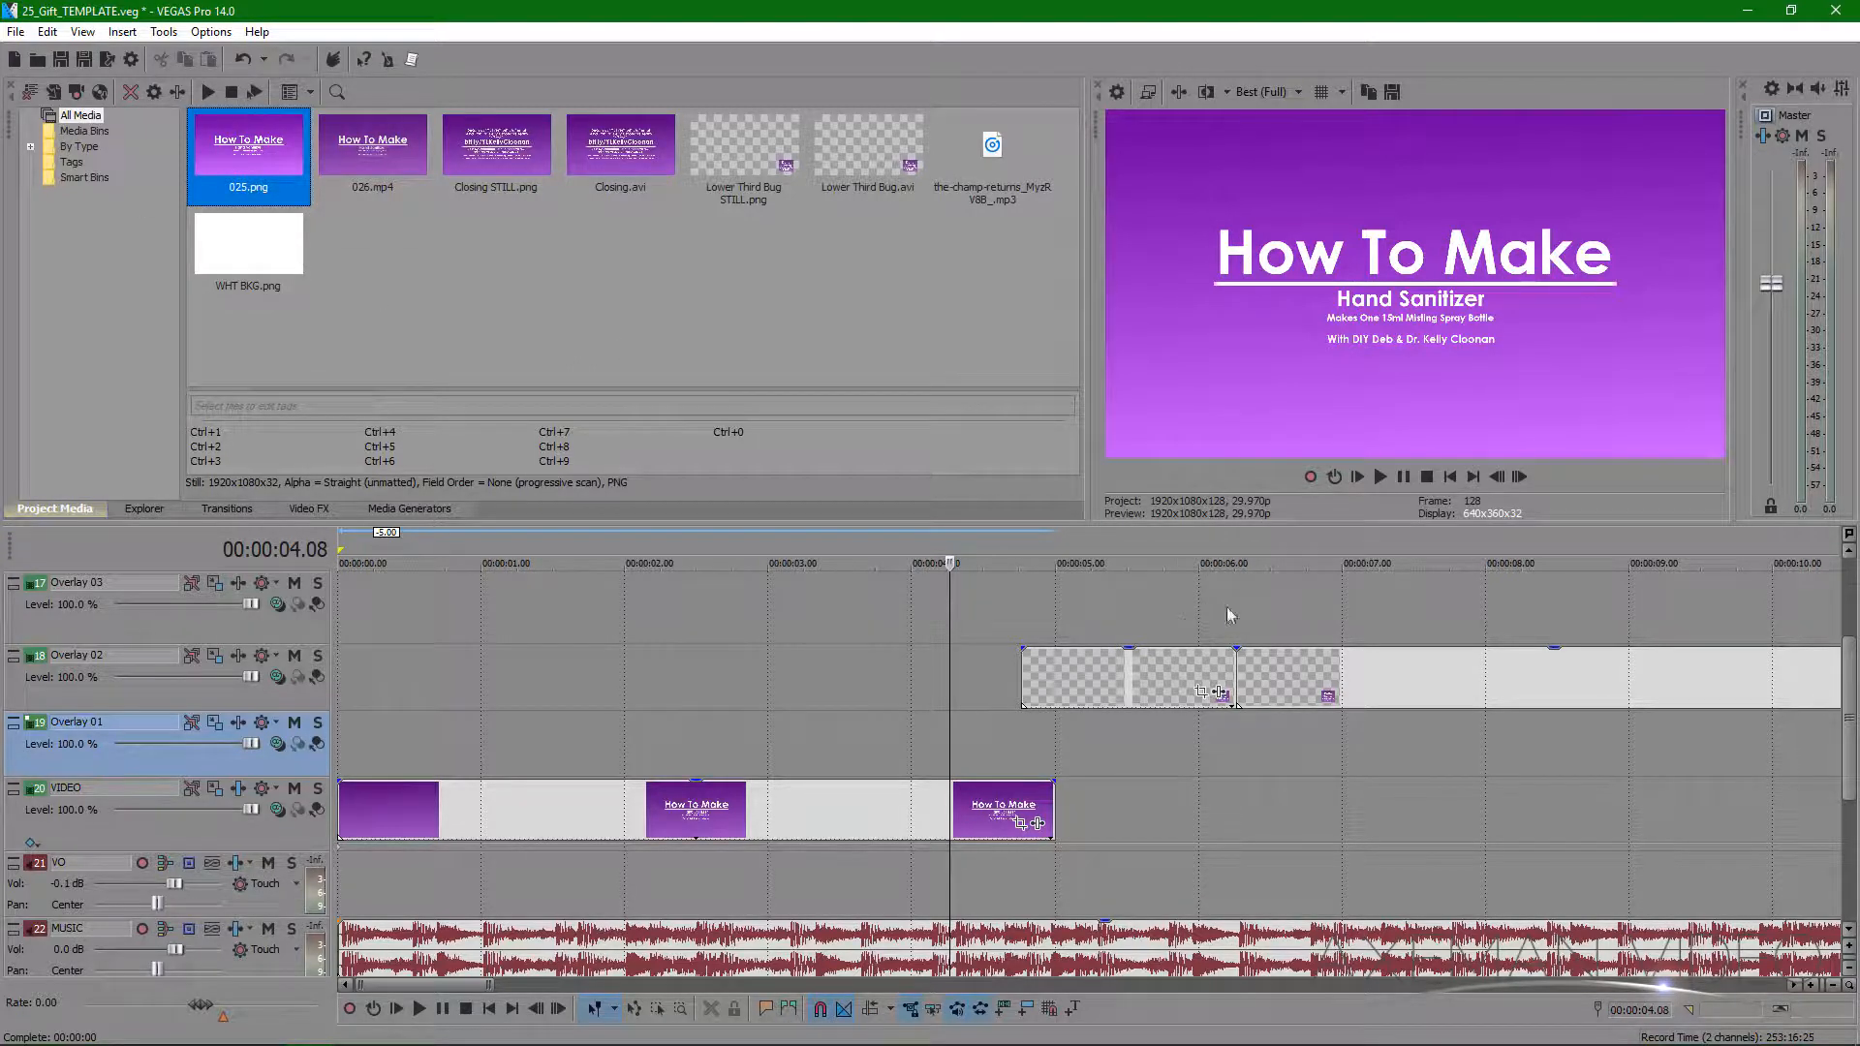
# - Set the video preview quality to Preview (Half)
pyautogui.scroll(-5, 1125, 730)
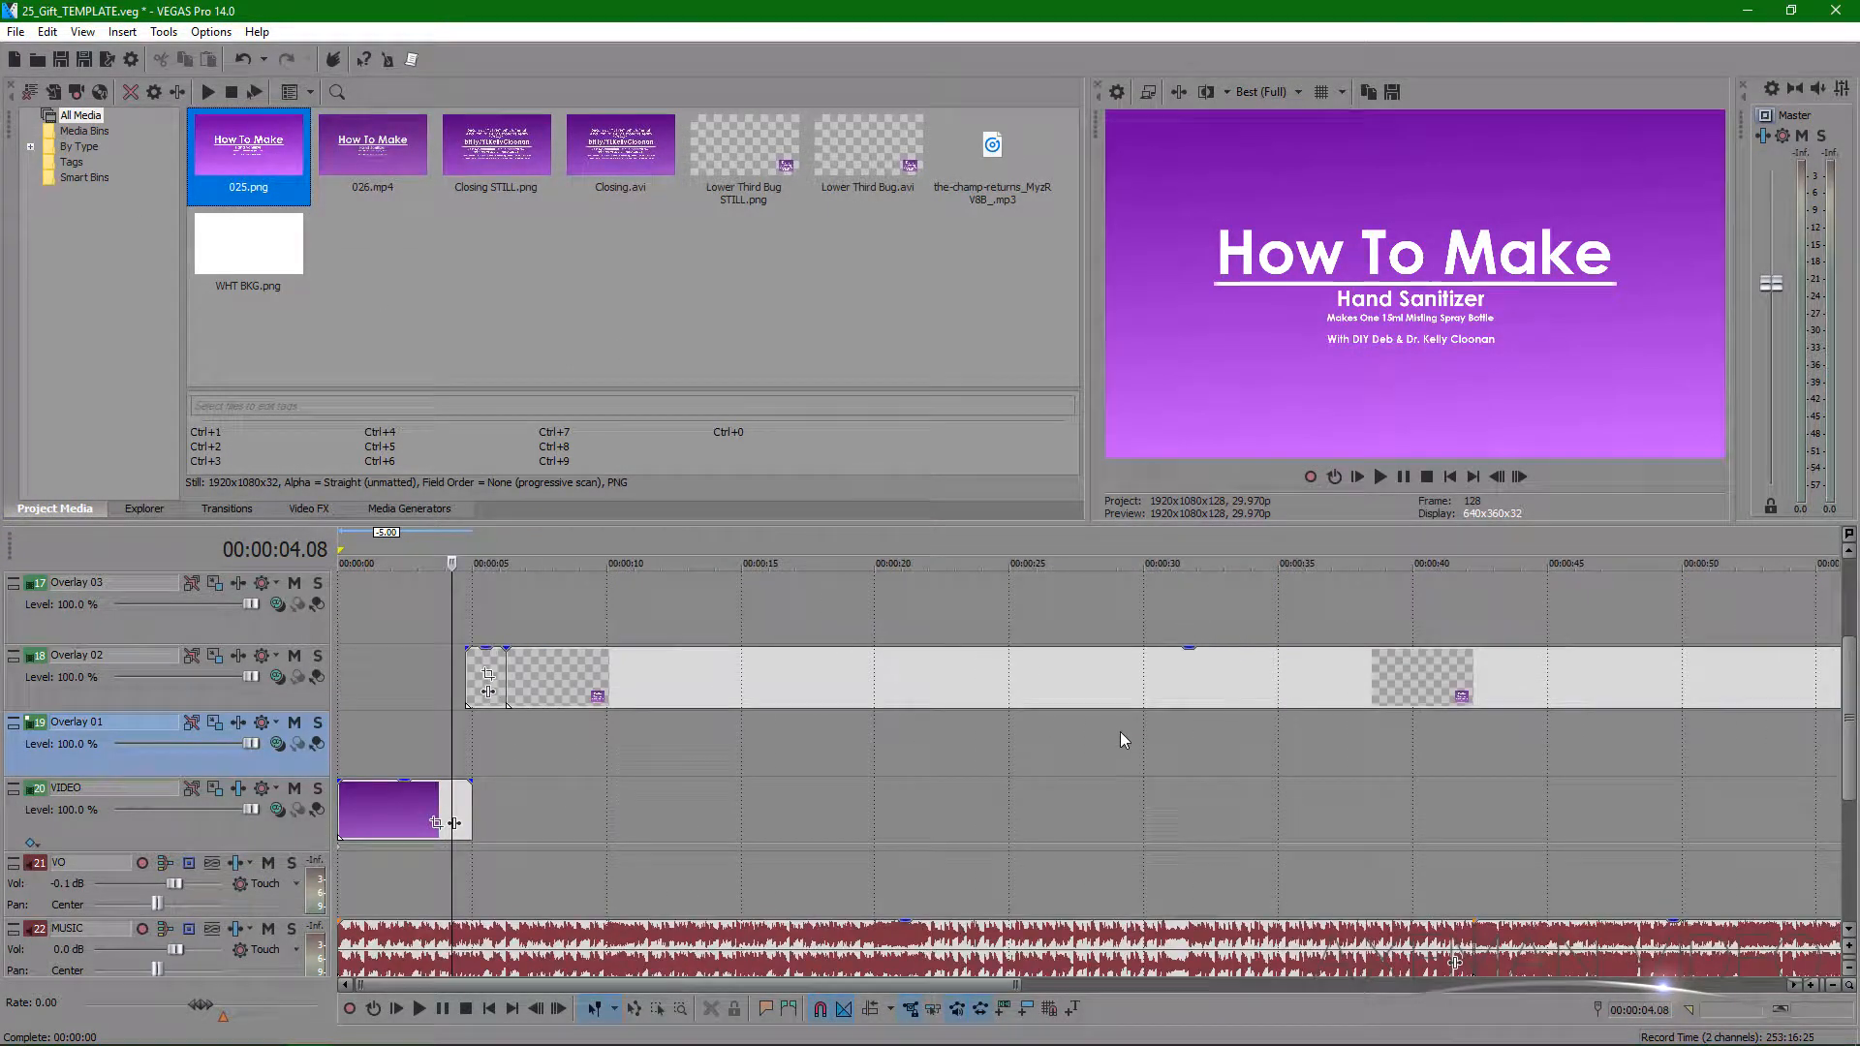
pyautogui.click(1292, 93)
pyautogui.moveTo(1278, 141)
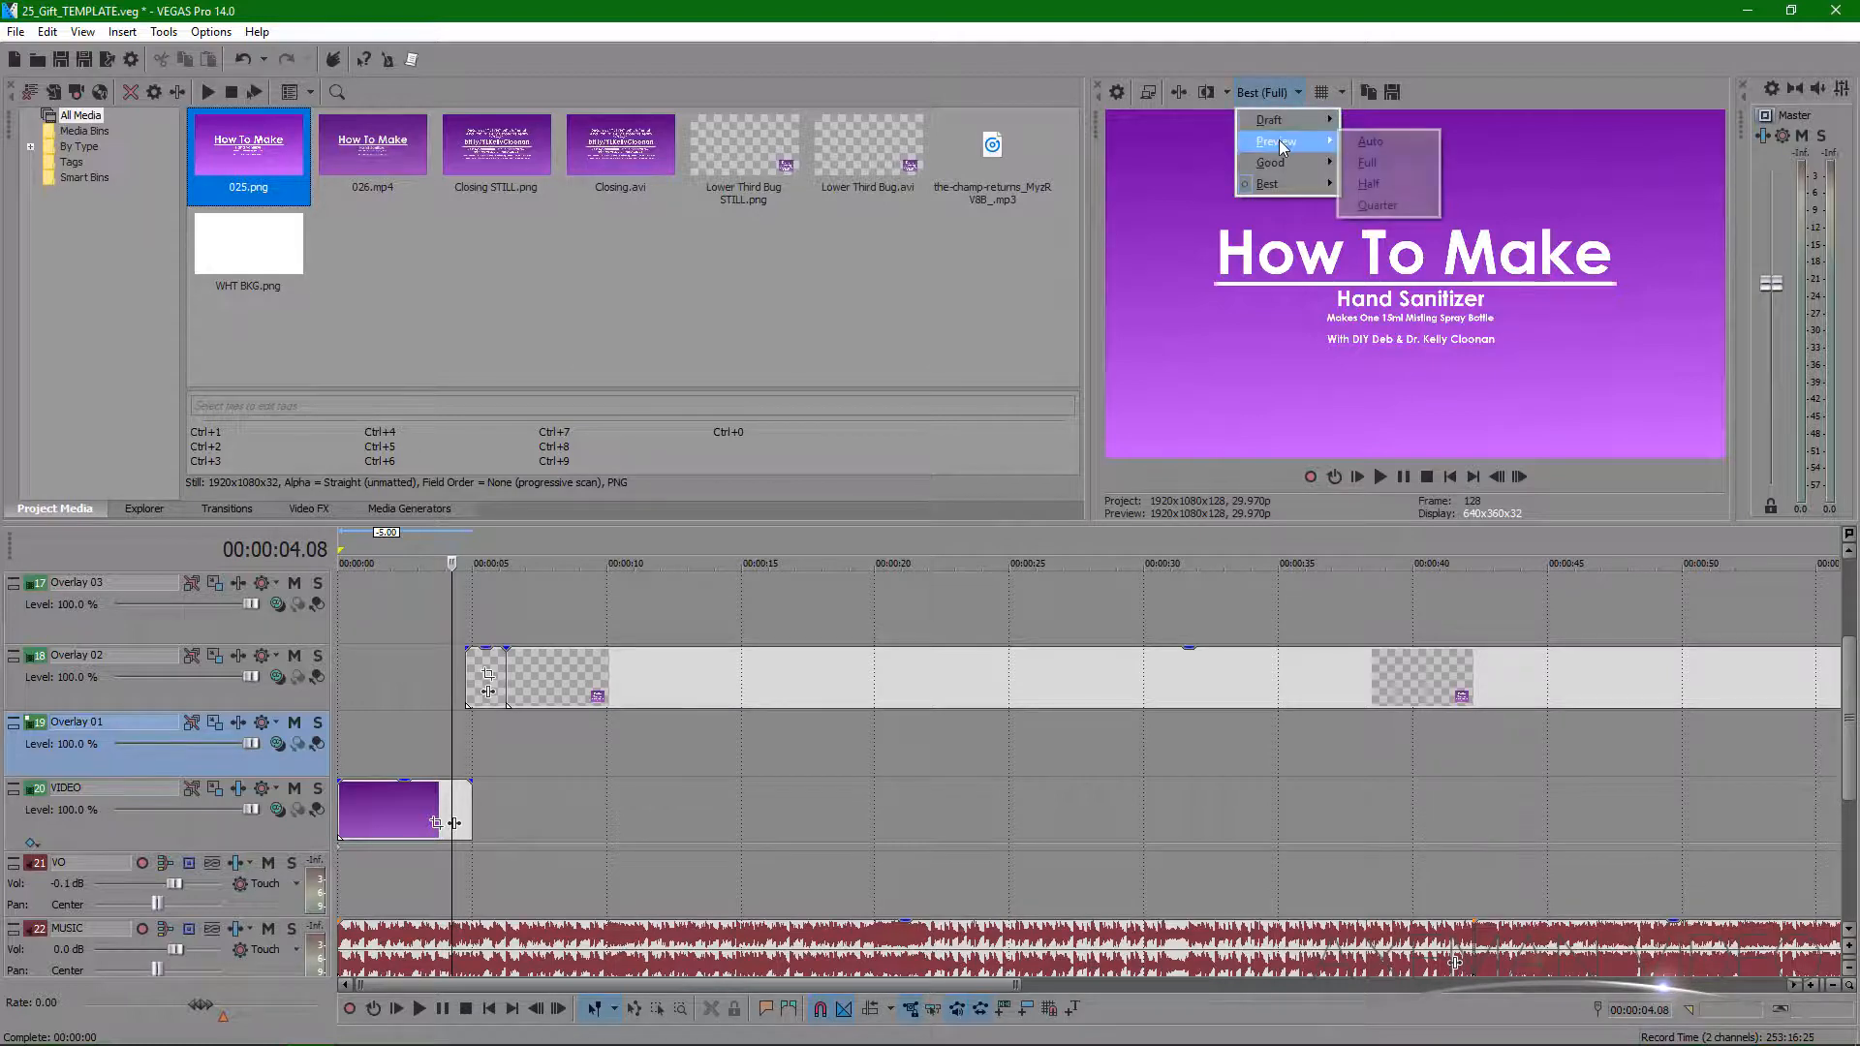
pyautogui.click(1402, 182)
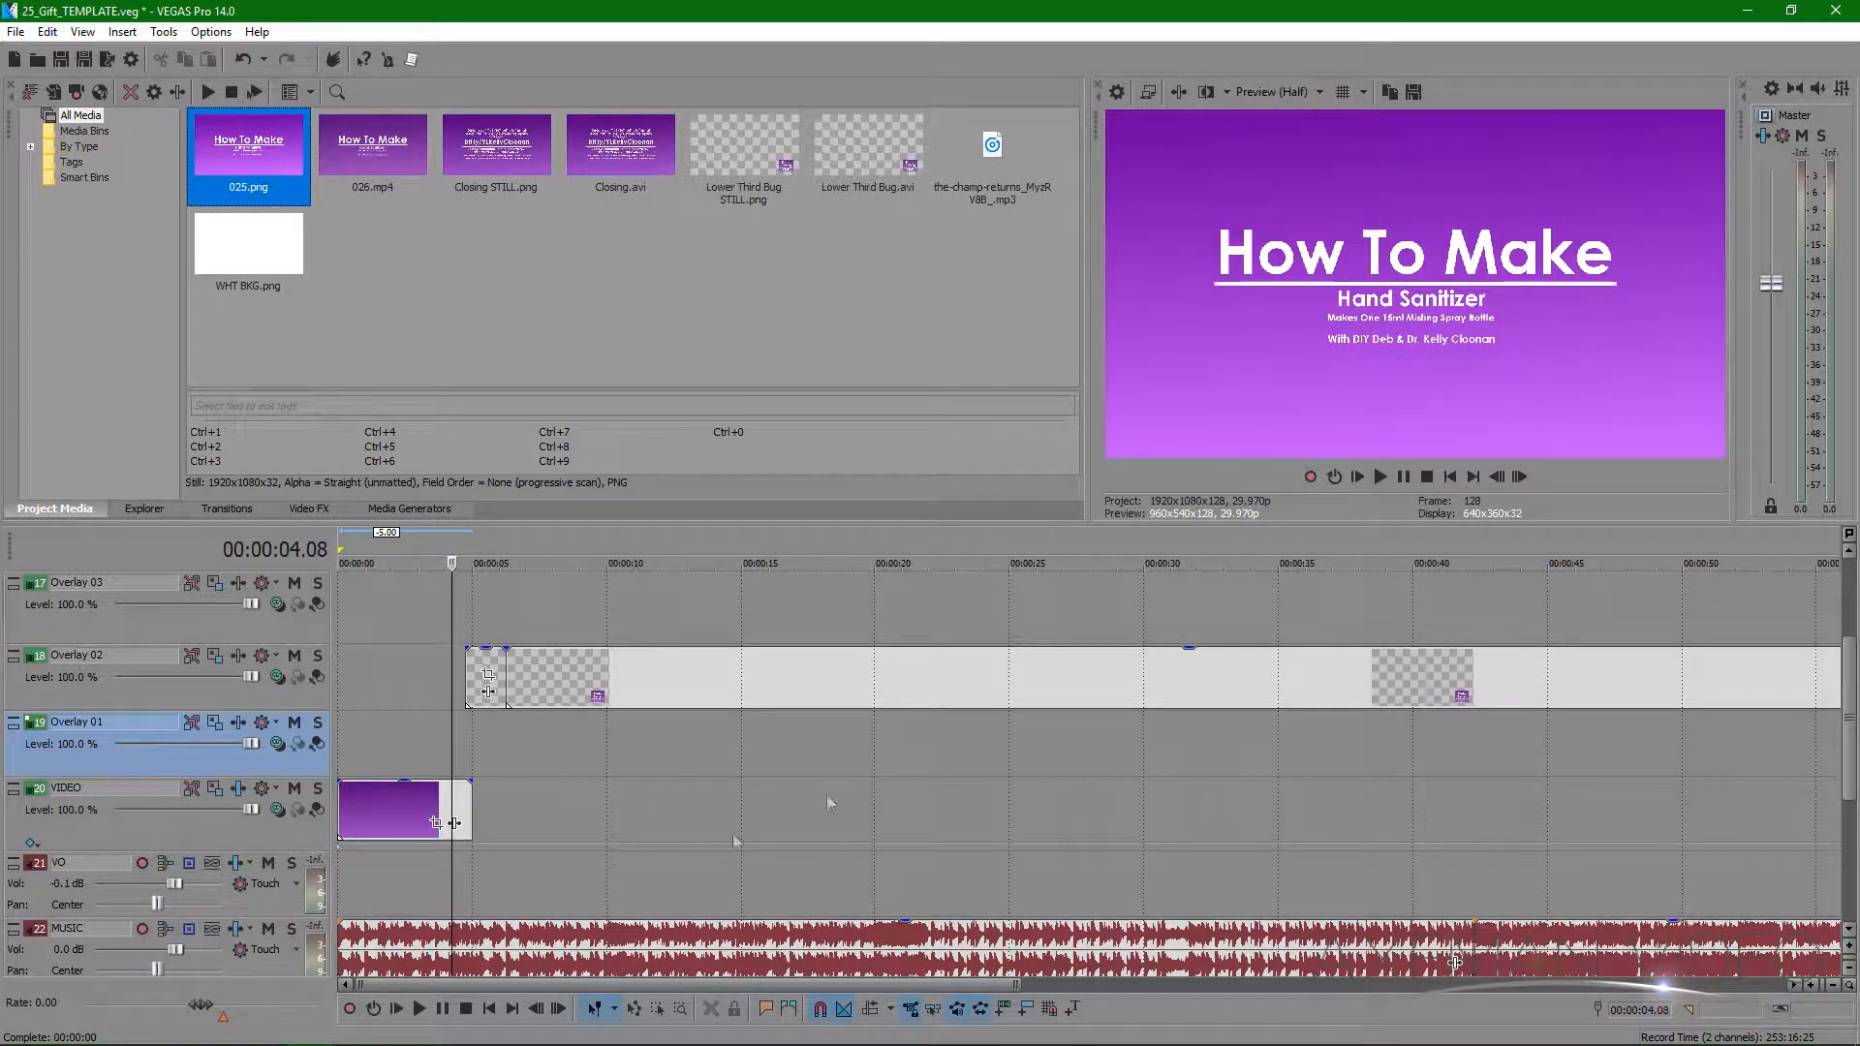
# - Add Clip0596 from folder 25 to the VIDEO track directly after the title clip
pyautogui.scroll(-3, 737, 804)
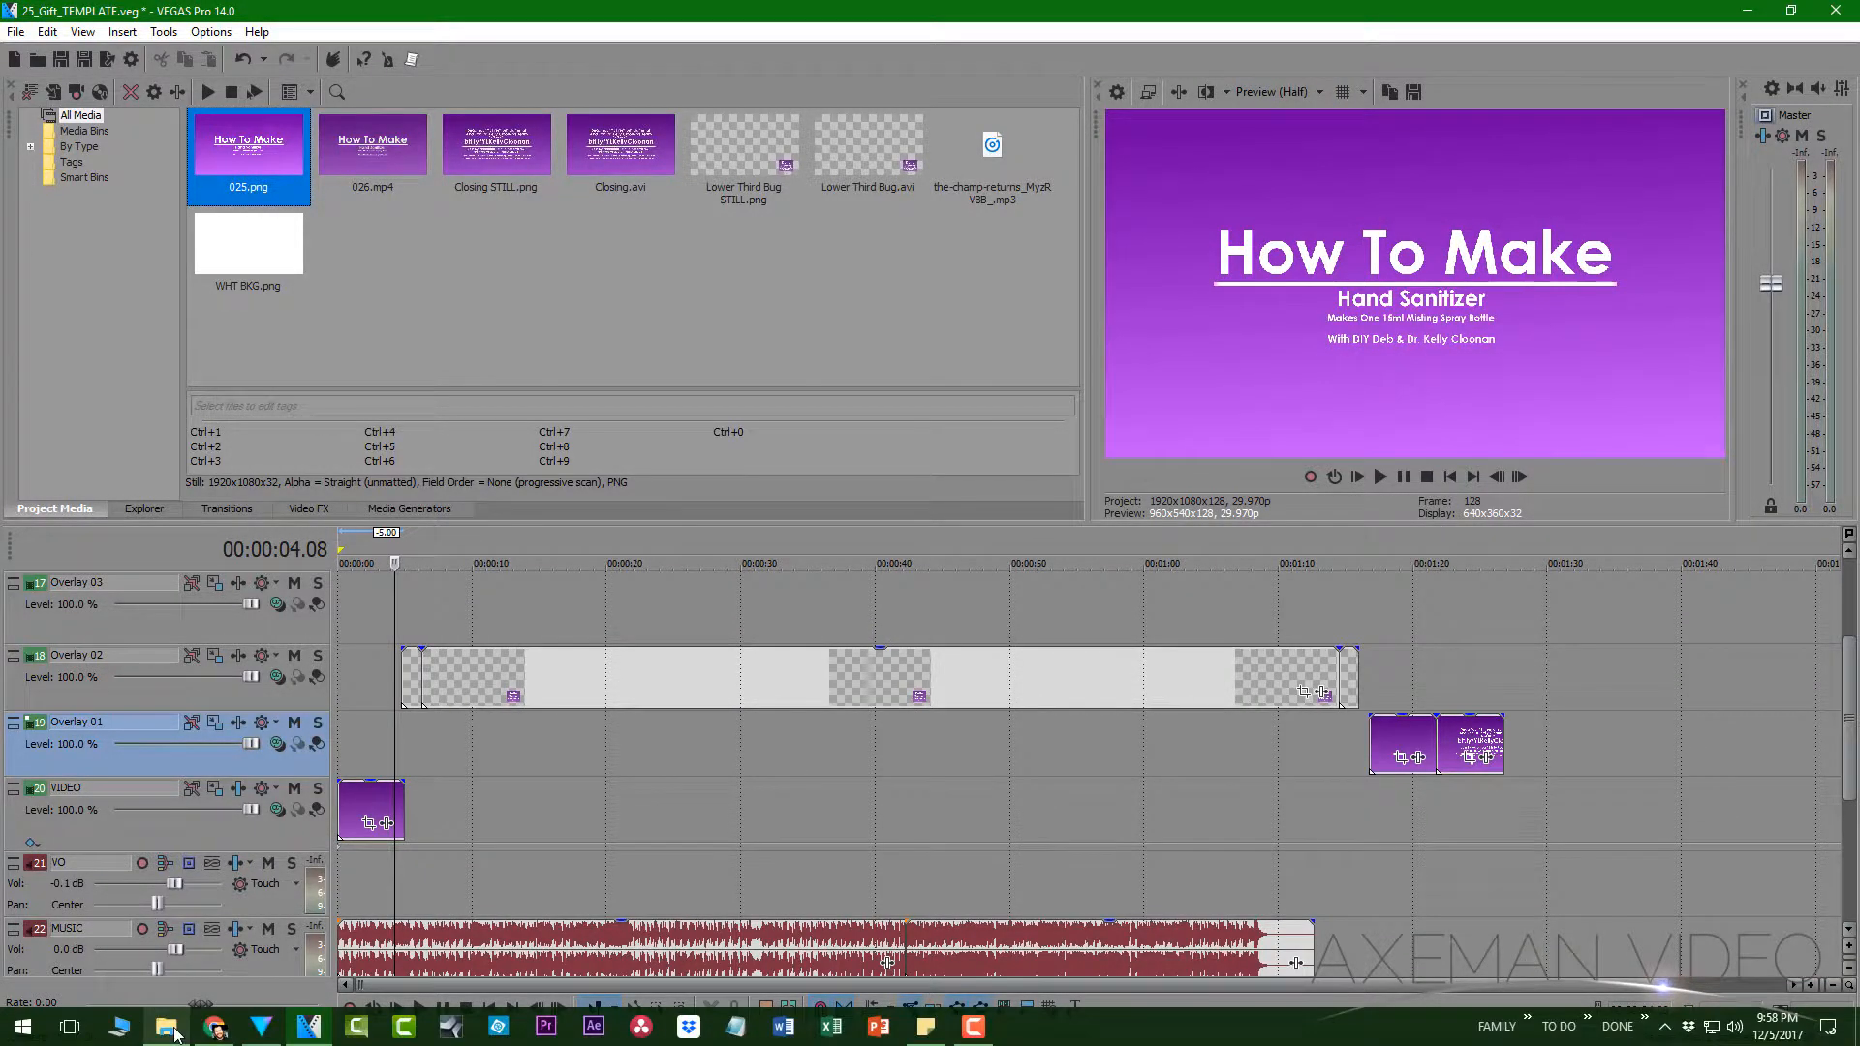
pyautogui.click(165, 1027)
pyautogui.moveTo(1518, 205); pyautogui.dragTo(420, 825)
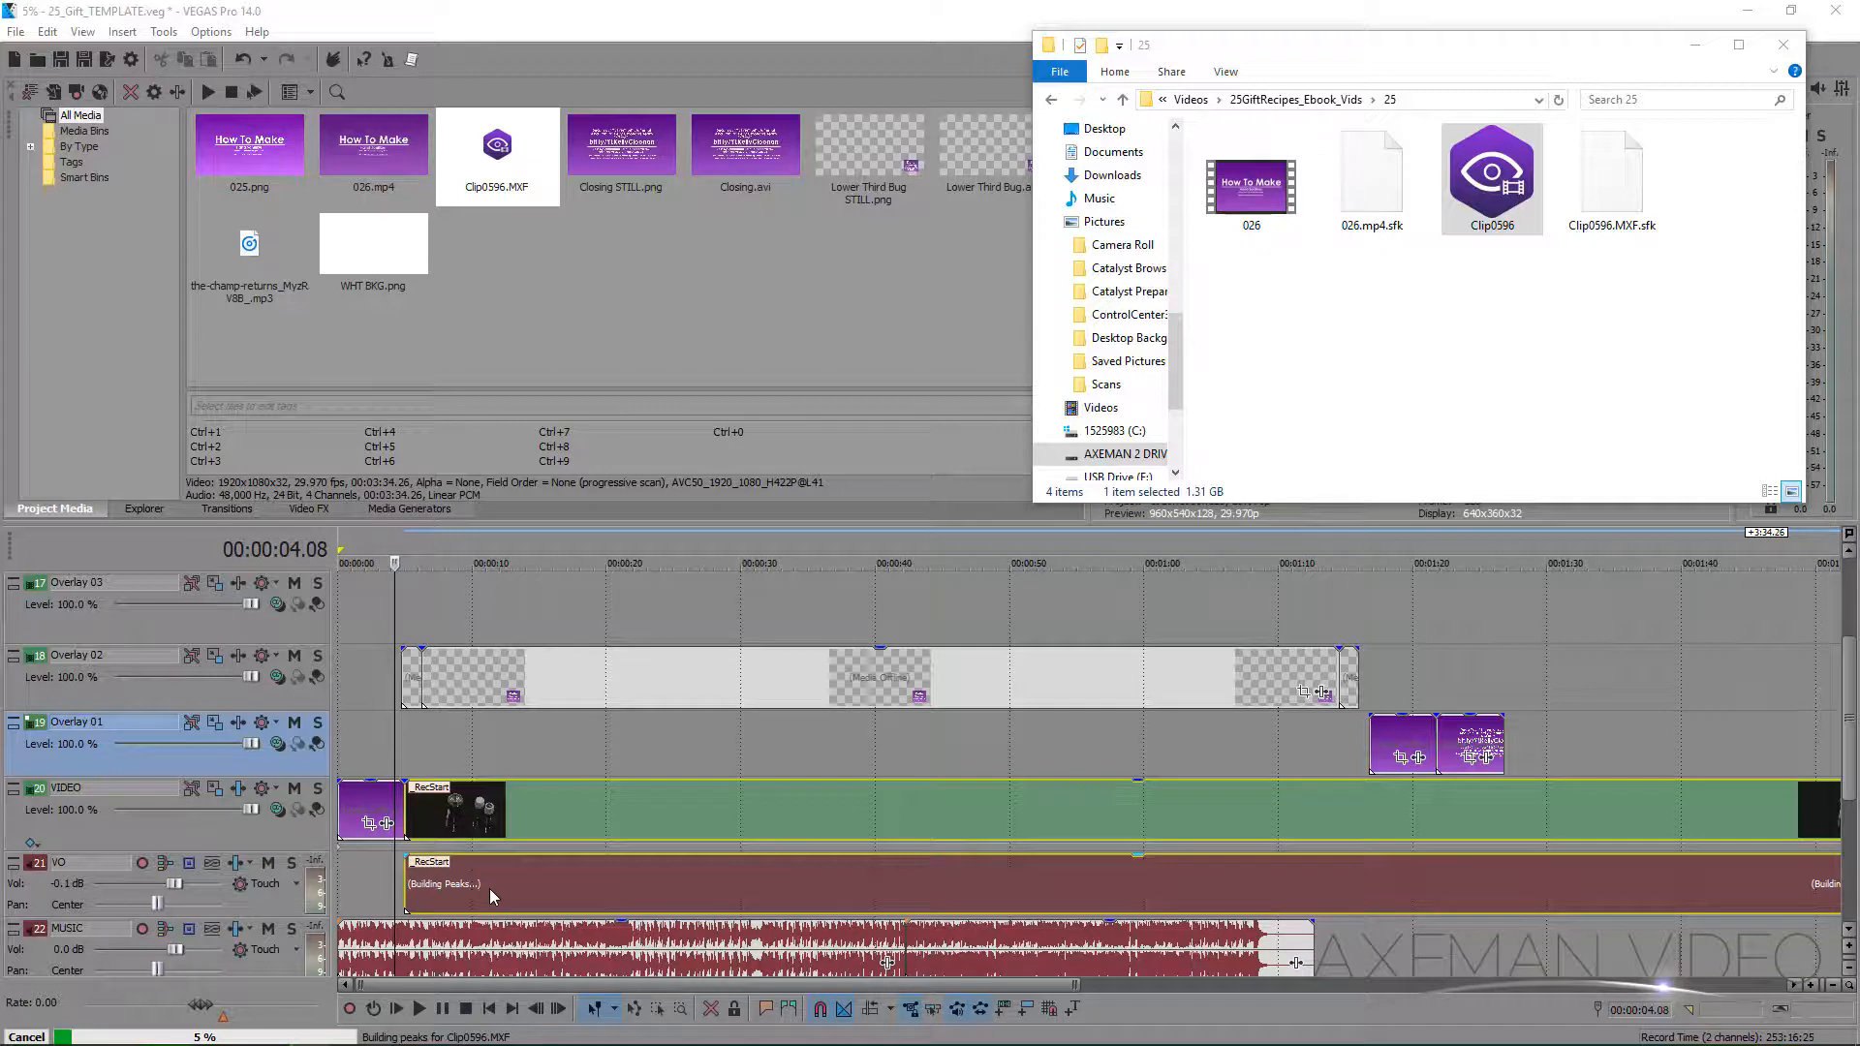
# - Play part of Clip0596, and delete only its audio event from the VO track
pyautogui.click(573, 885)
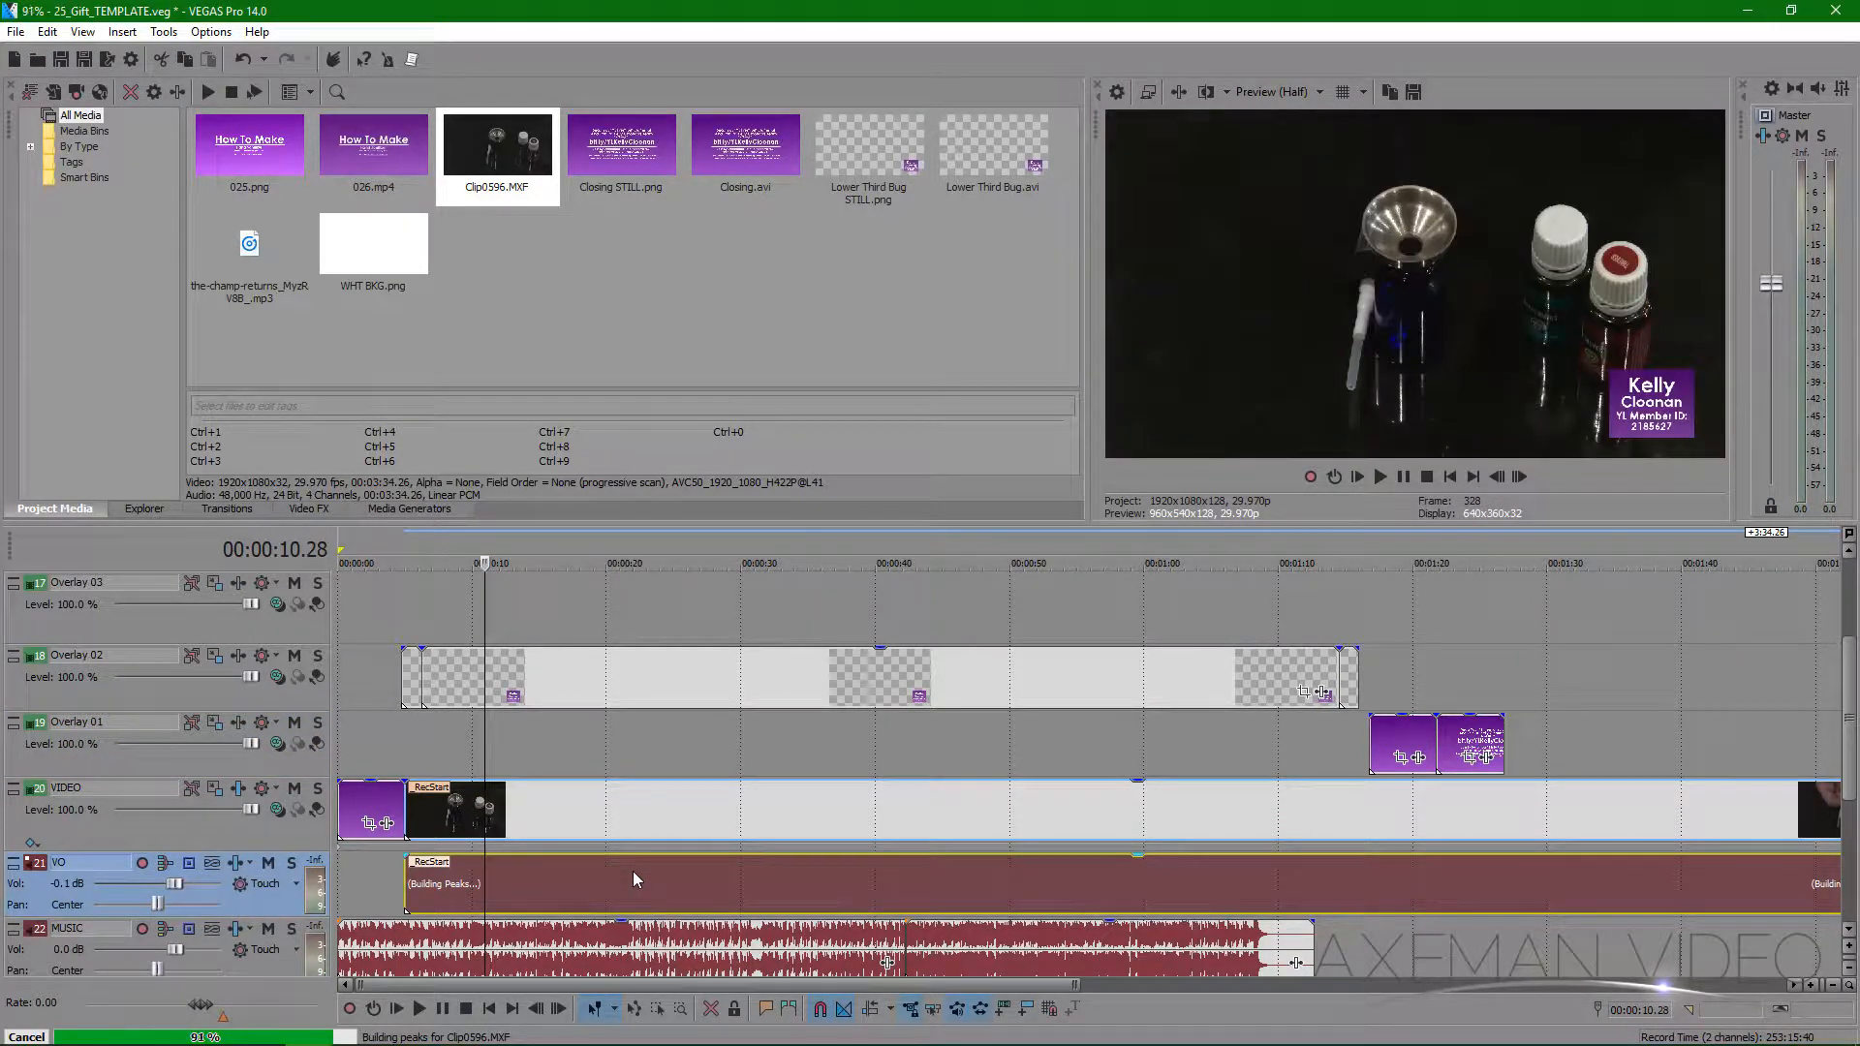
pyautogui.click(633, 875)
pyautogui.press('space')
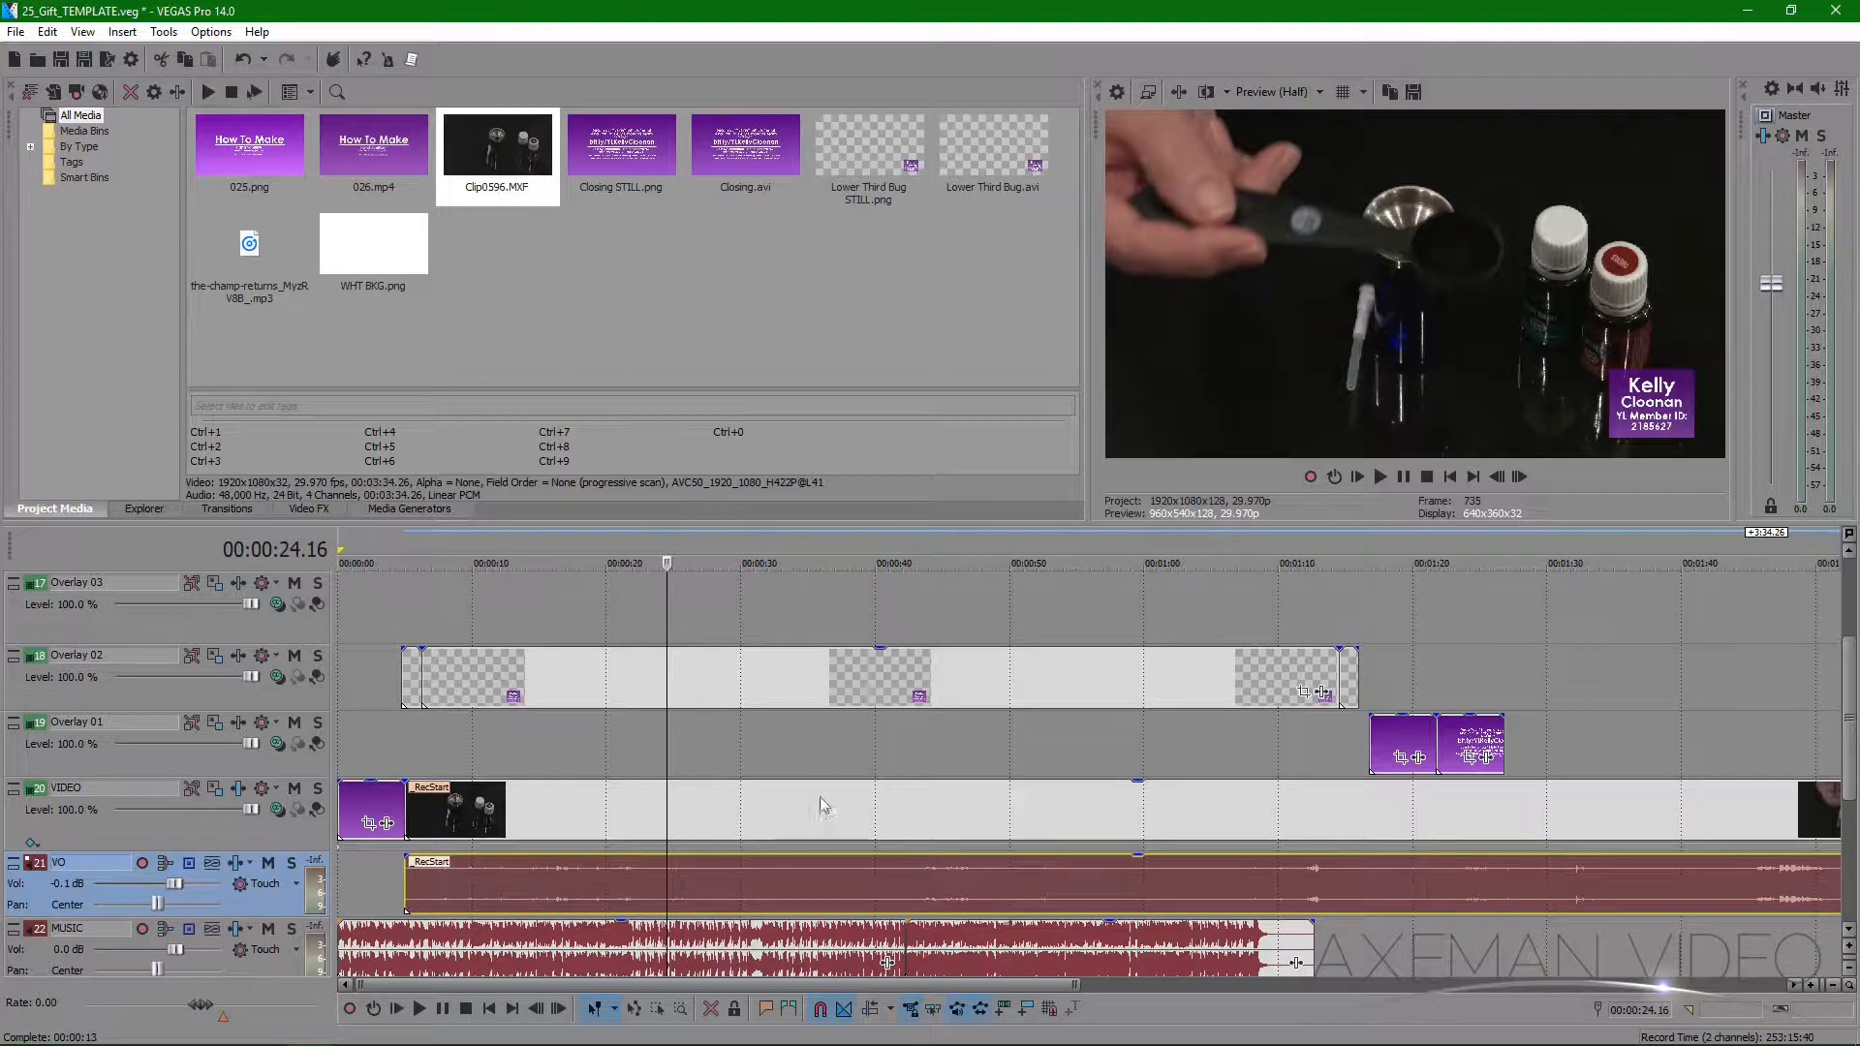
pyautogui.click(568, 883)
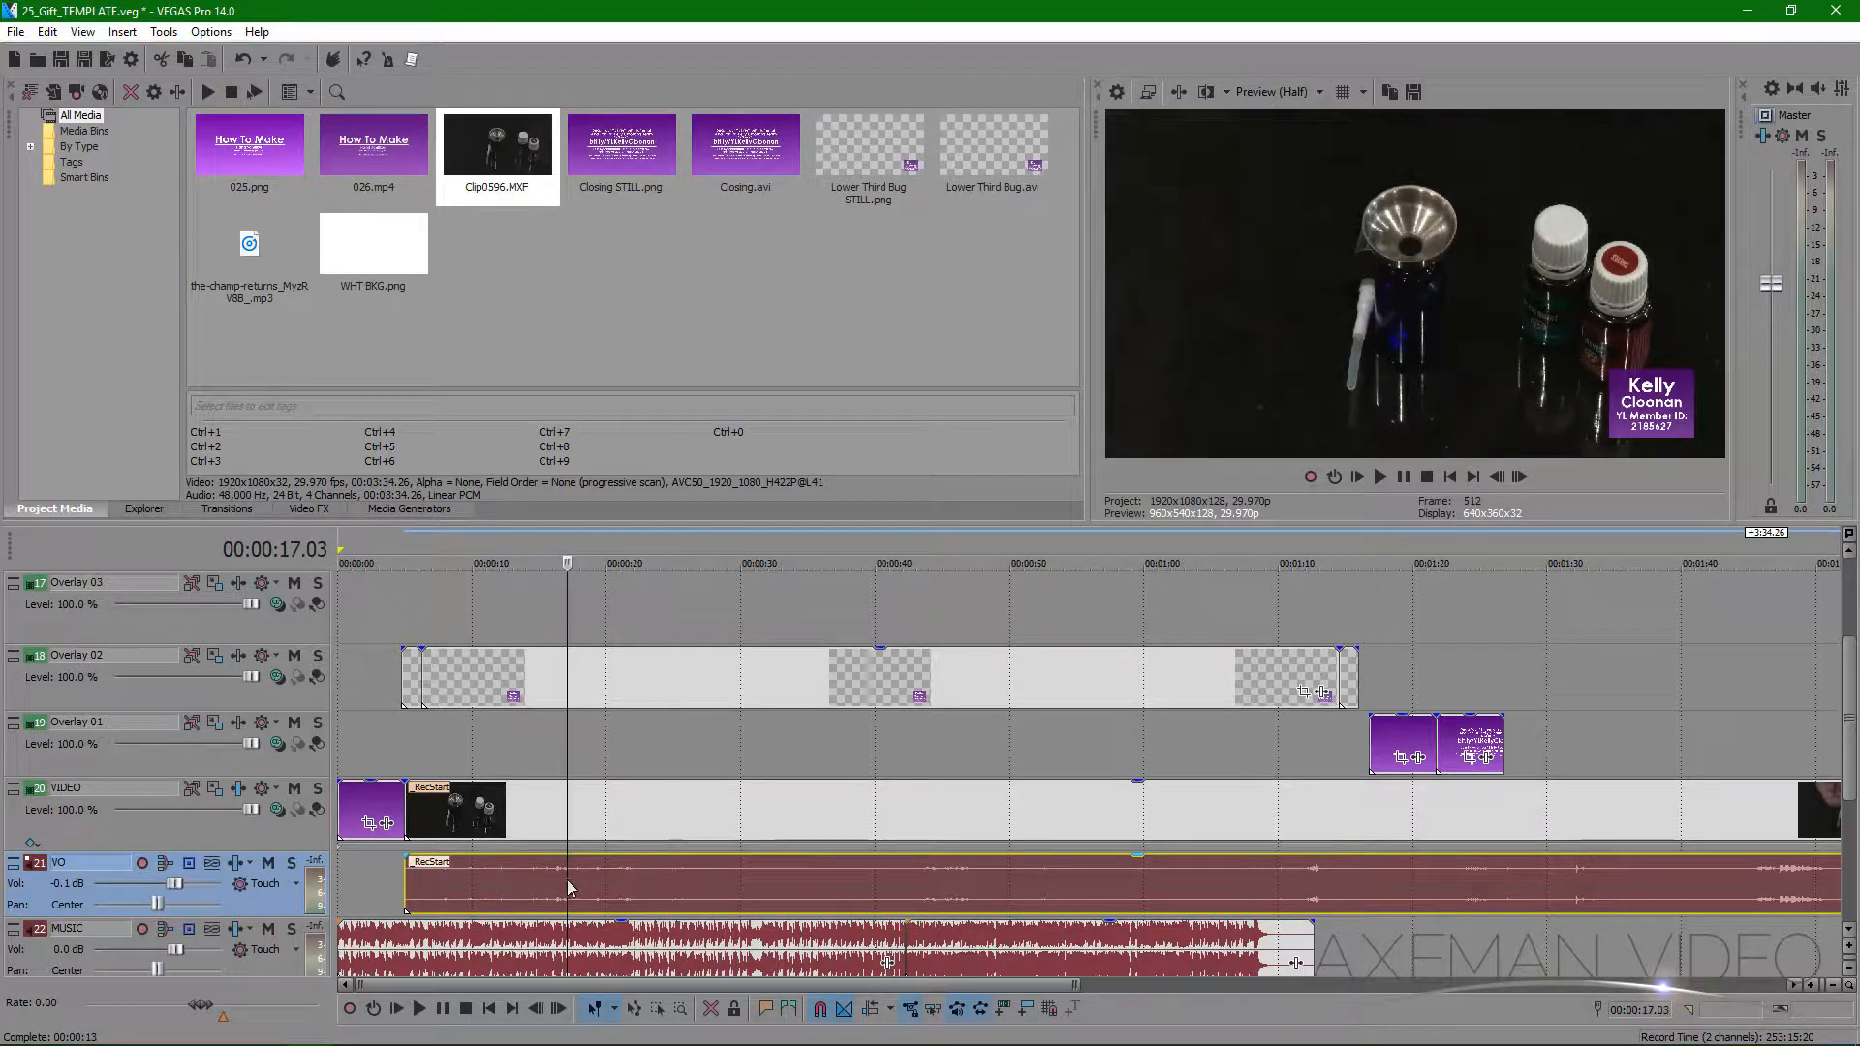
pyautogui.press('Delete')
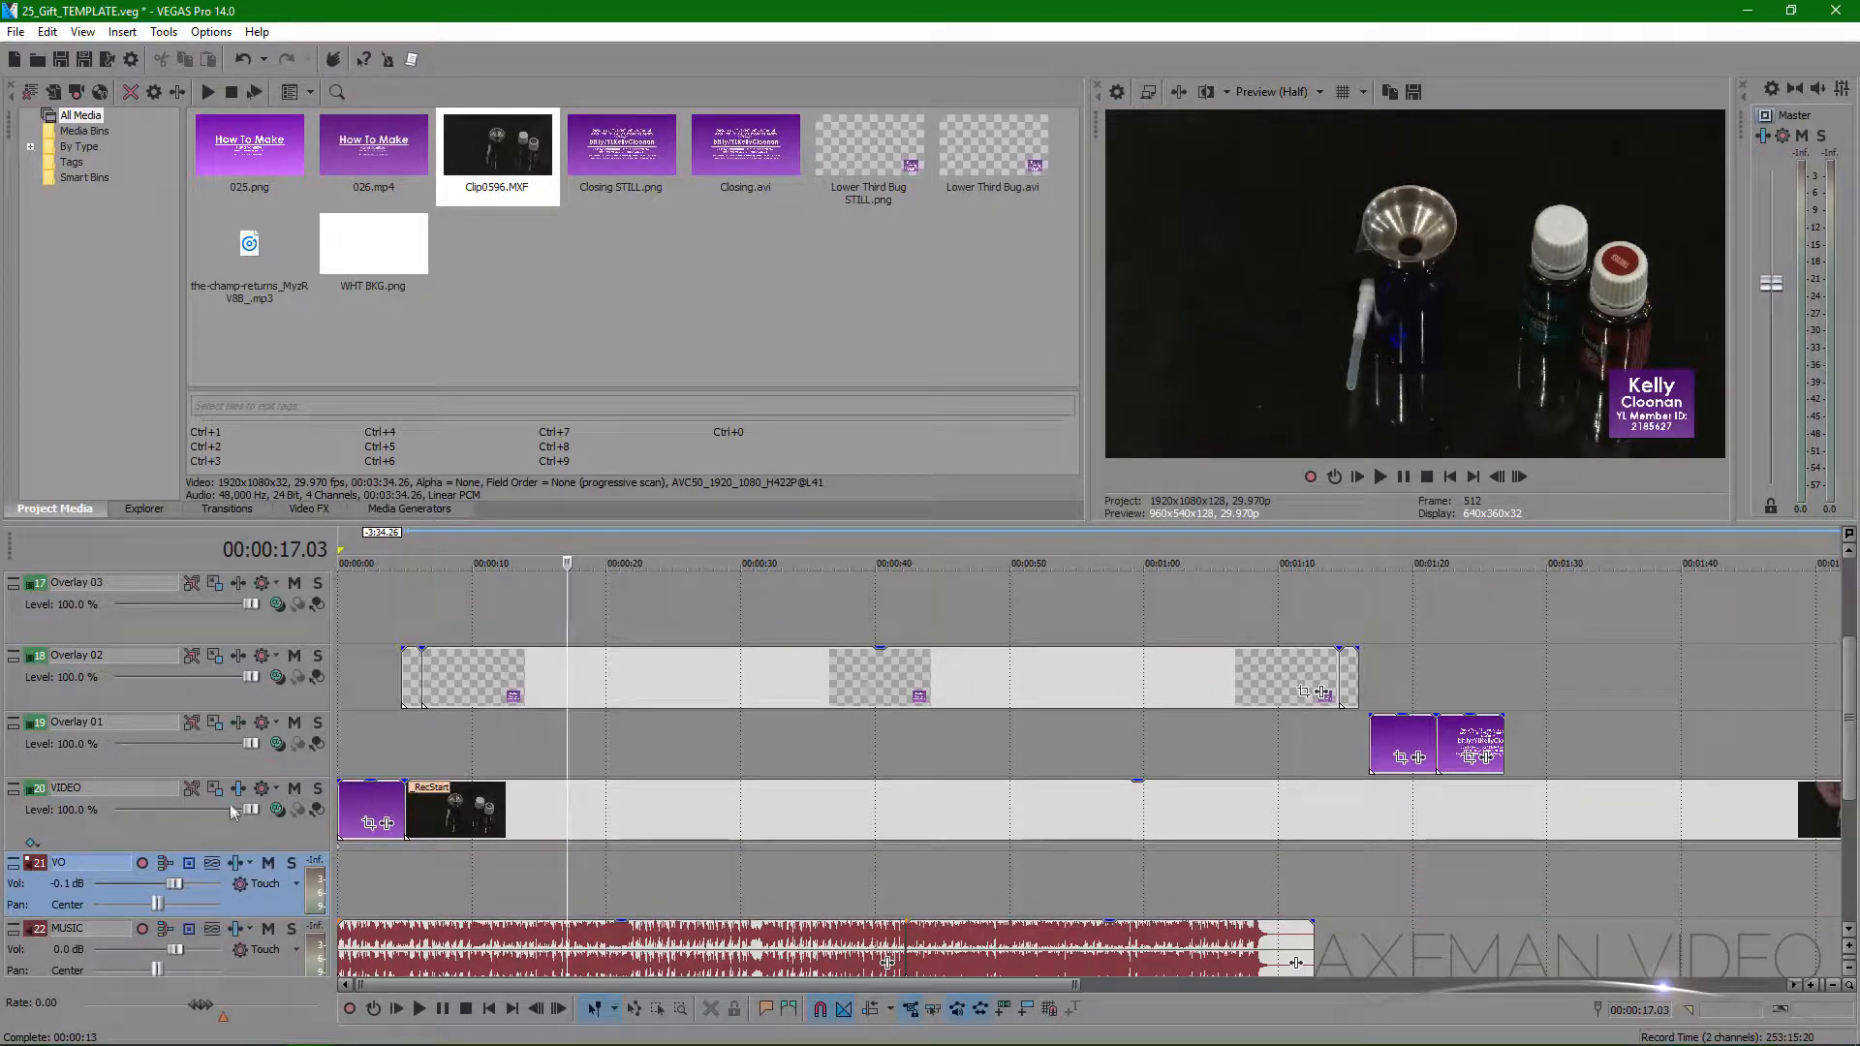
# - Shift the lower third bug on Overlay 02 to start at 00:00:05.00, where the title clip ends
pyautogui.click(406, 719)
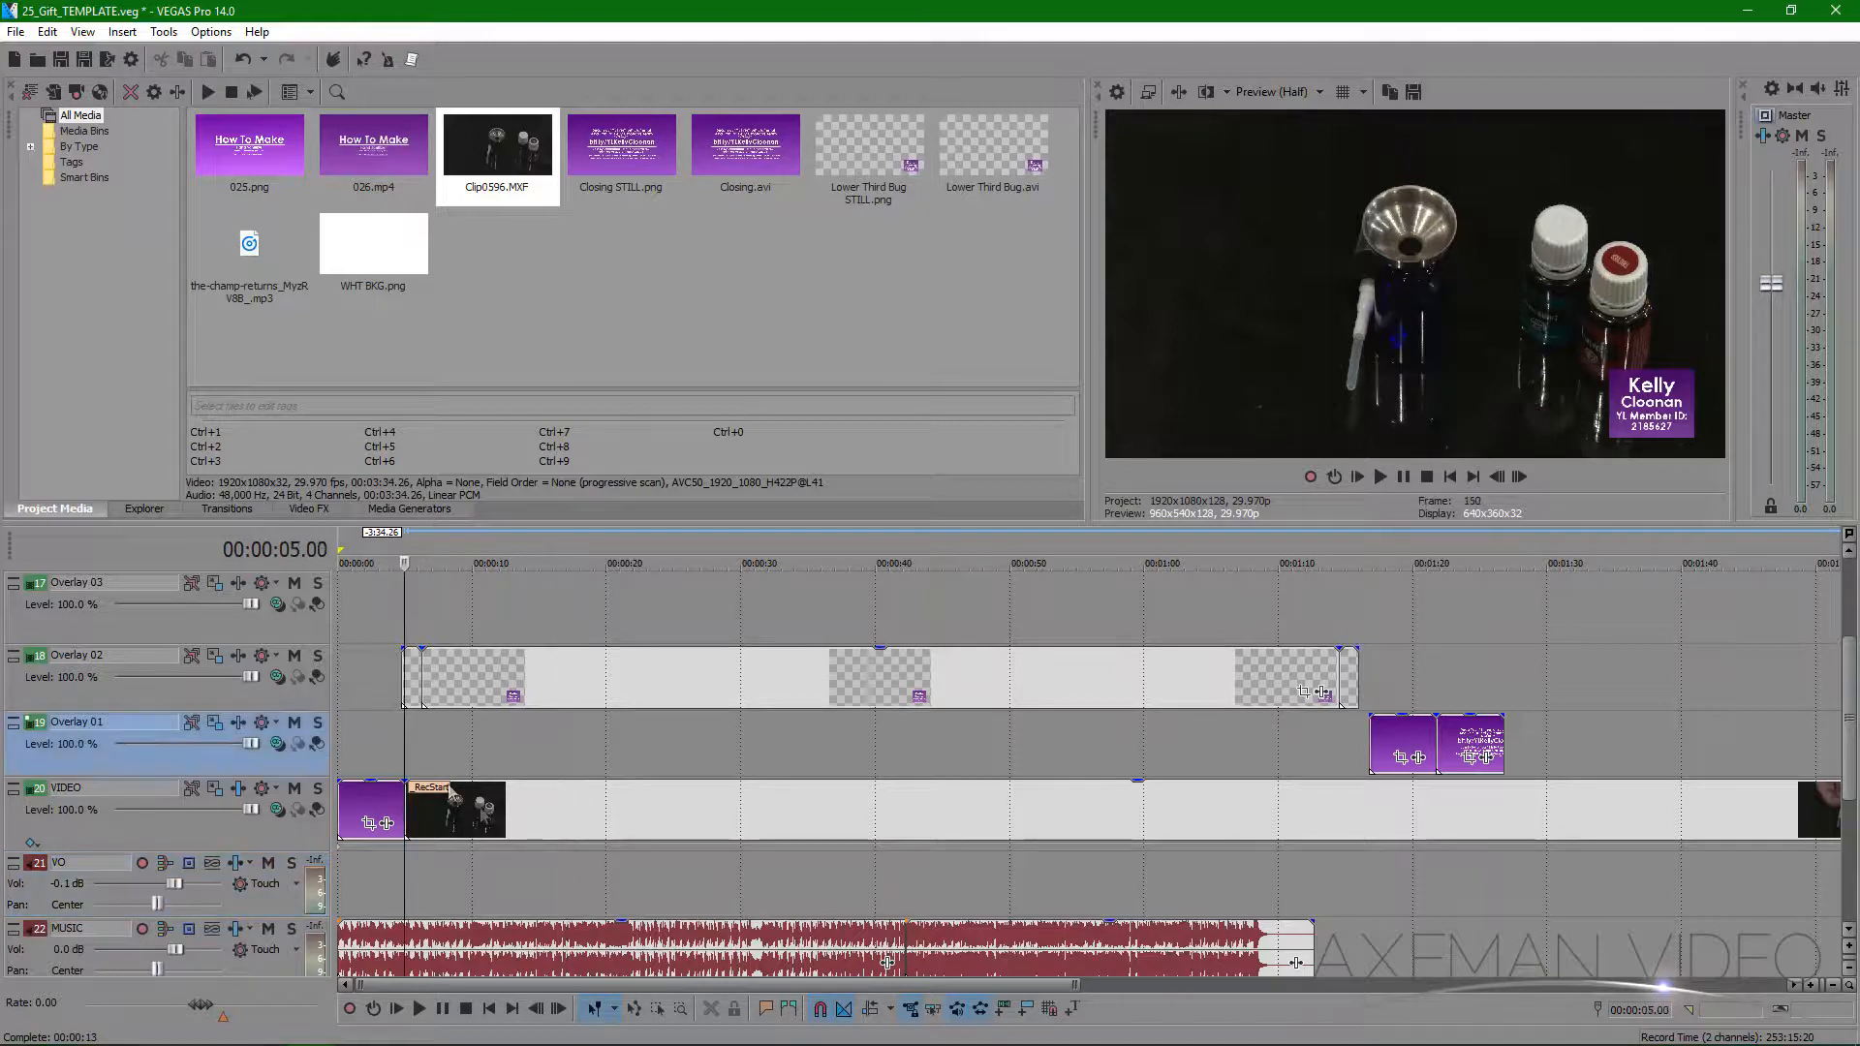
pyautogui.scroll(5, 406, 719)
pyautogui.moveTo(681, 676); pyautogui.dragTo(699, 676)
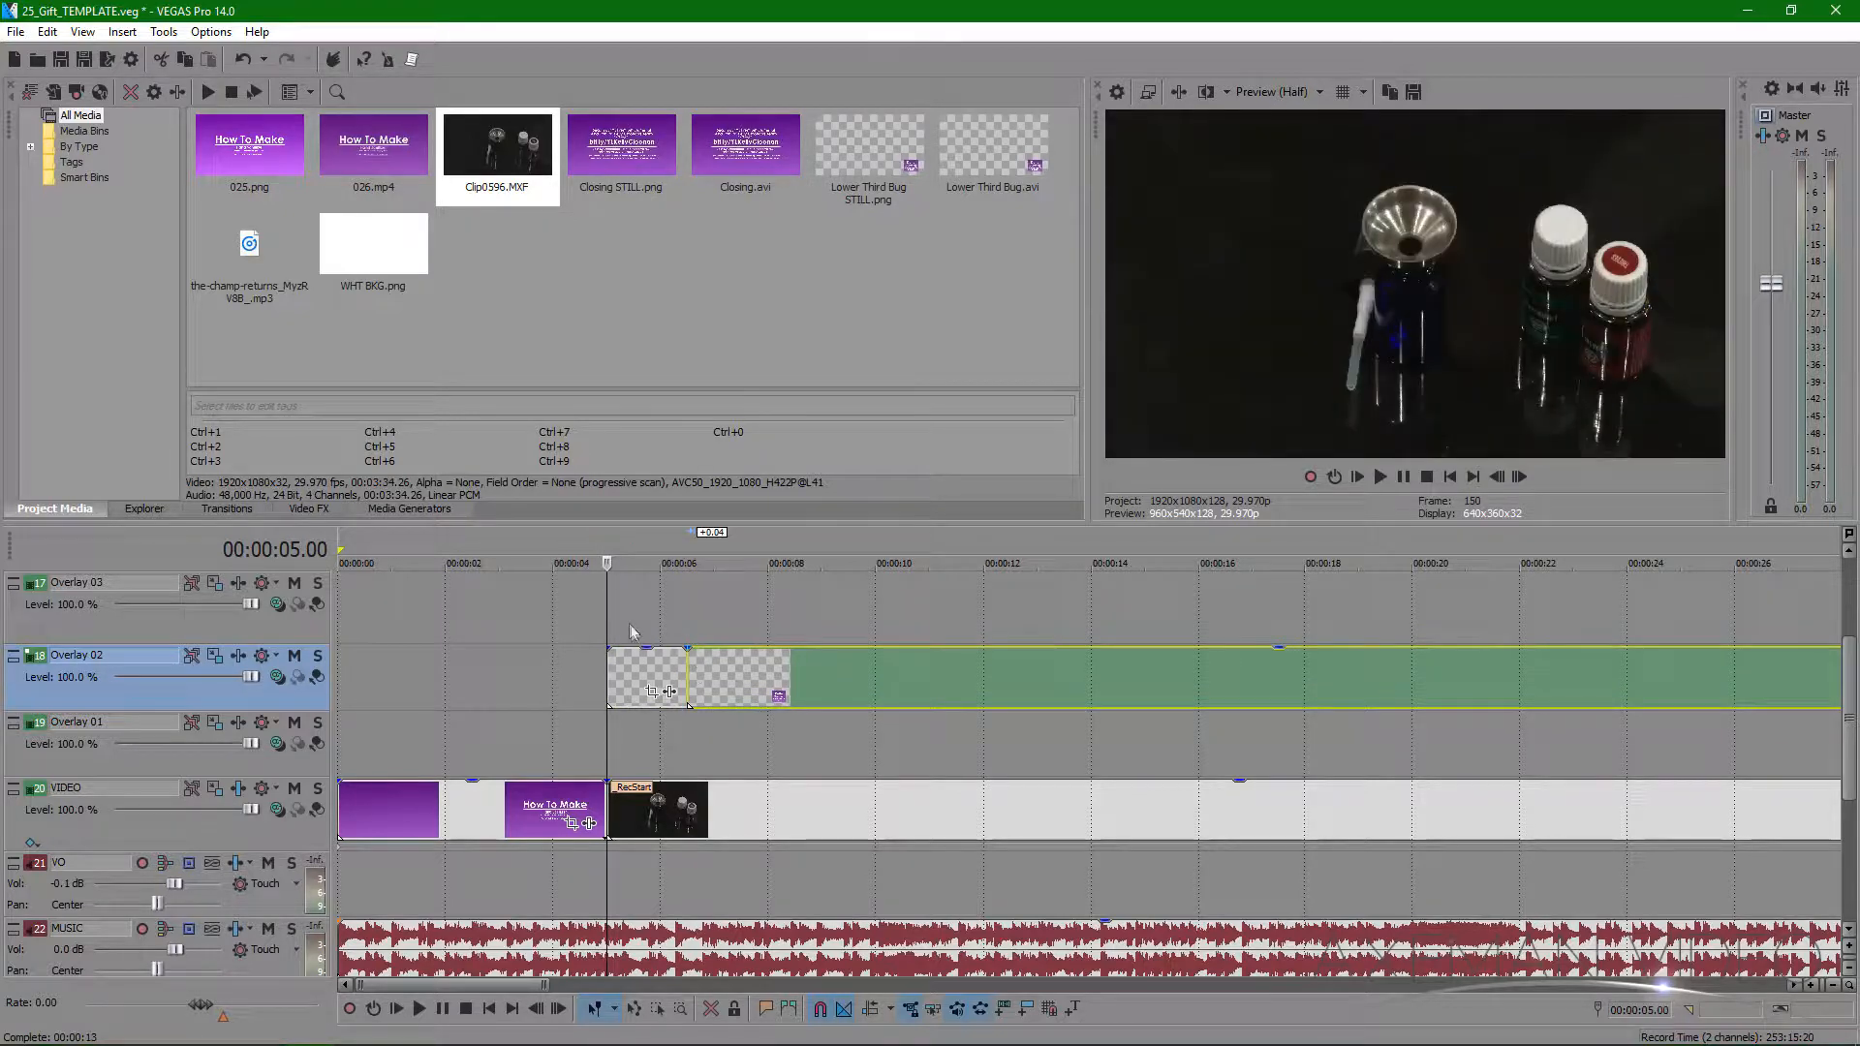
pyautogui.moveTo(607, 621)
pyautogui.mouseDown()
pyautogui.moveTo(582, 621)
pyautogui.moveTo(627, 620)
pyautogui.moveTo(609, 621)
pyautogui.mouseUp()
pyautogui.moveTo(338, 634); pyautogui.dragTo(607, 627)
pyautogui.scroll(-5, 612, 741)
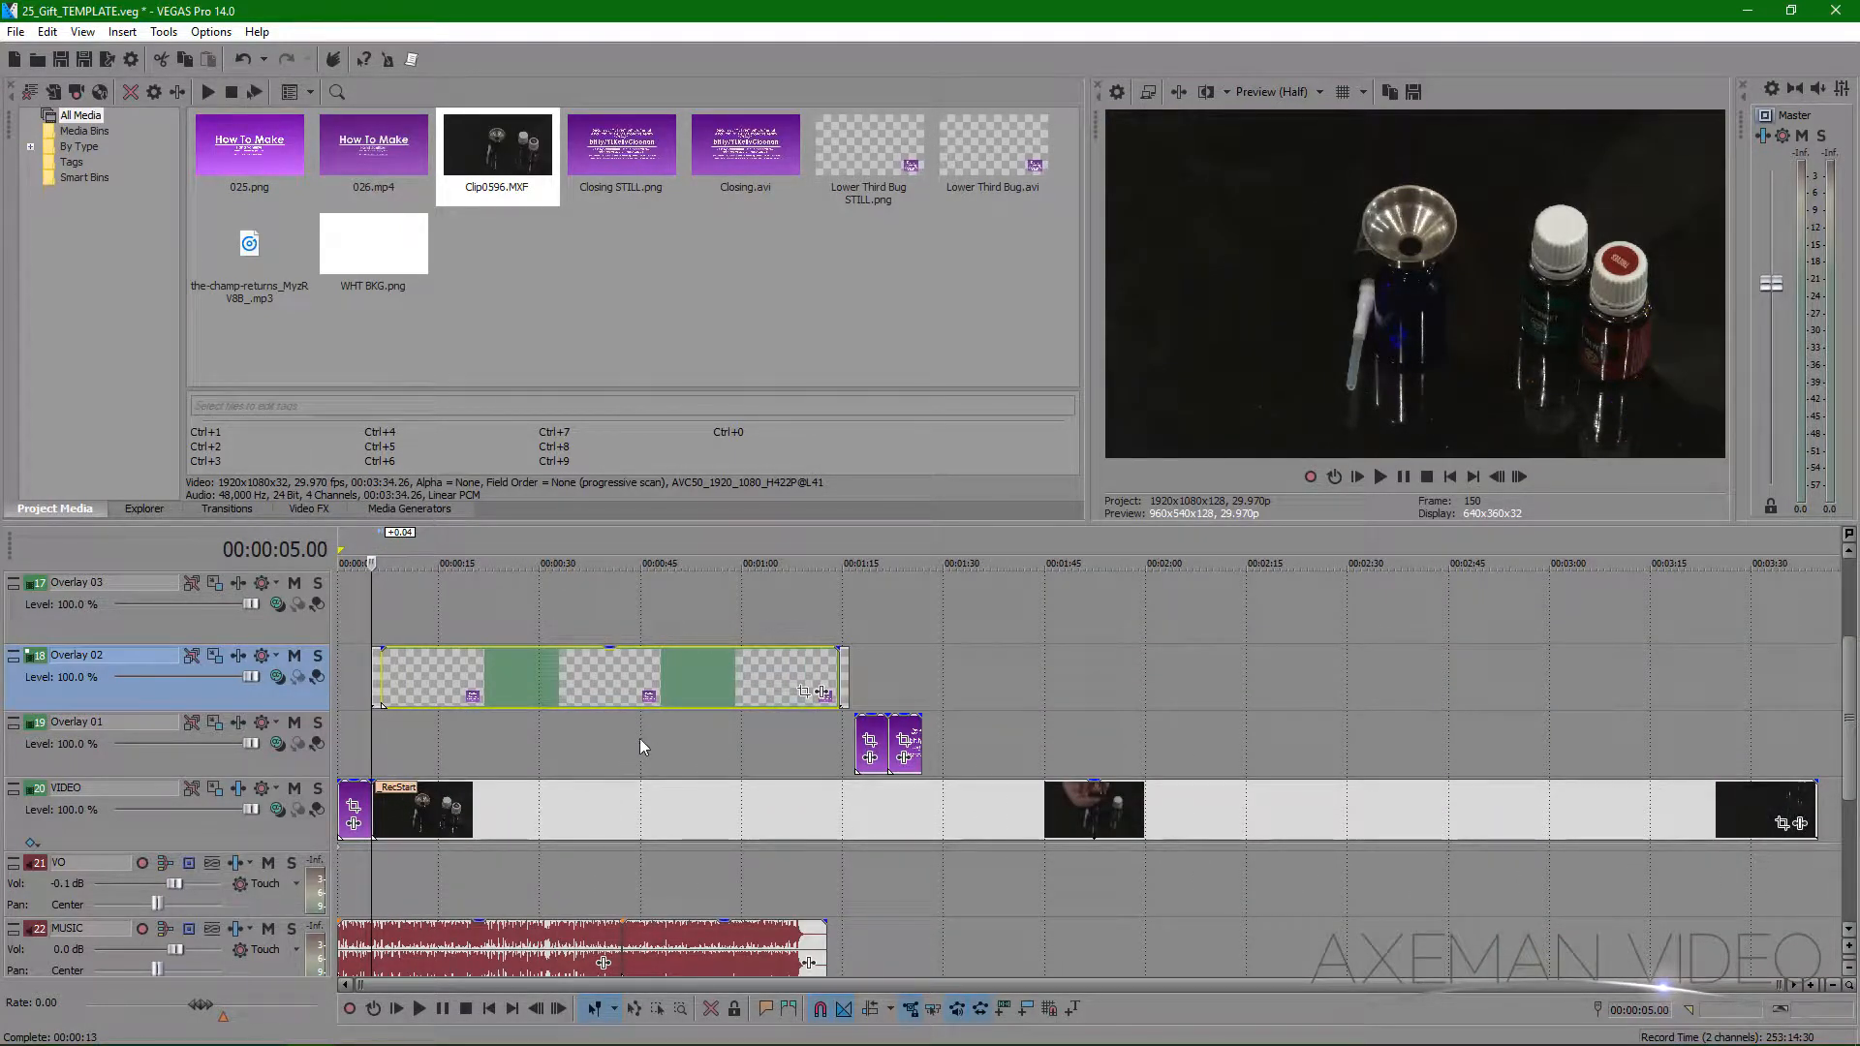
# - Open the Word document Day 3 and 4 from the 25GiftRecipes_Ebook_Vids folder and go to the 026 Hand Sanitizer recipe
pyautogui.moveTo(576, 1042)
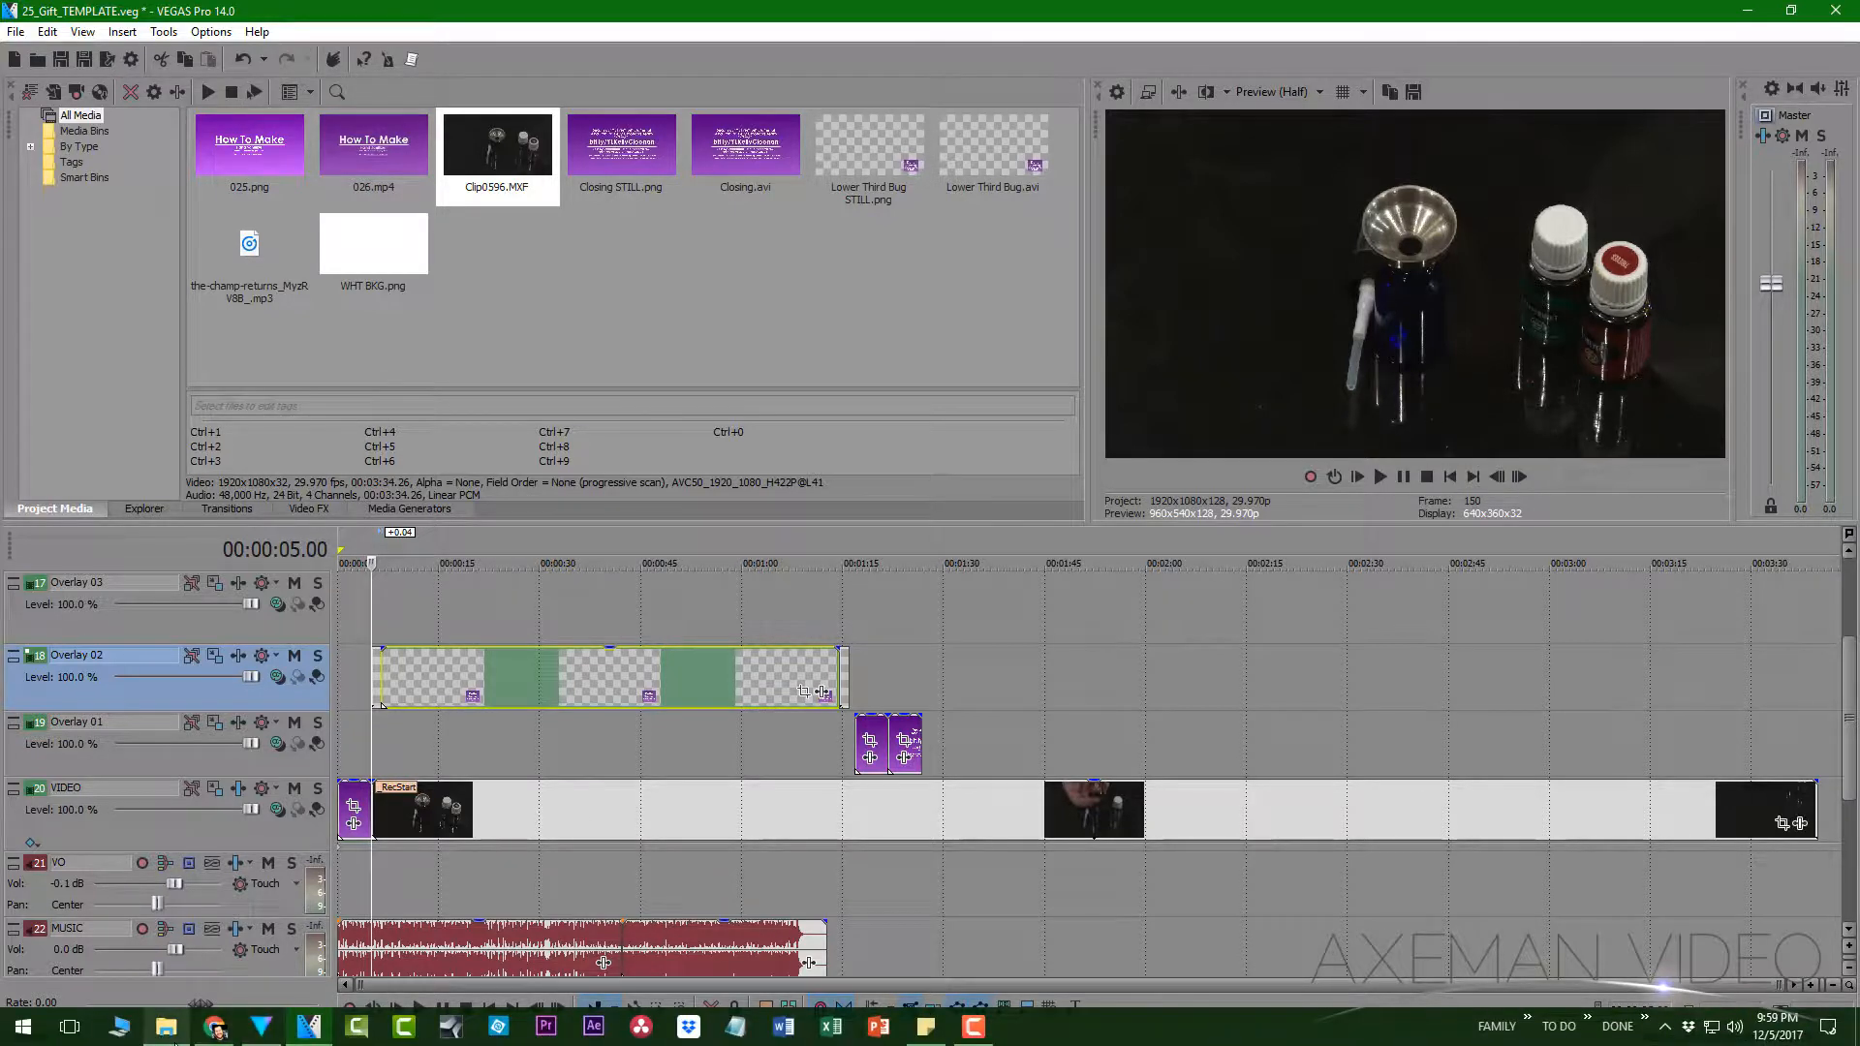
pyautogui.moveTo(119, 1030)
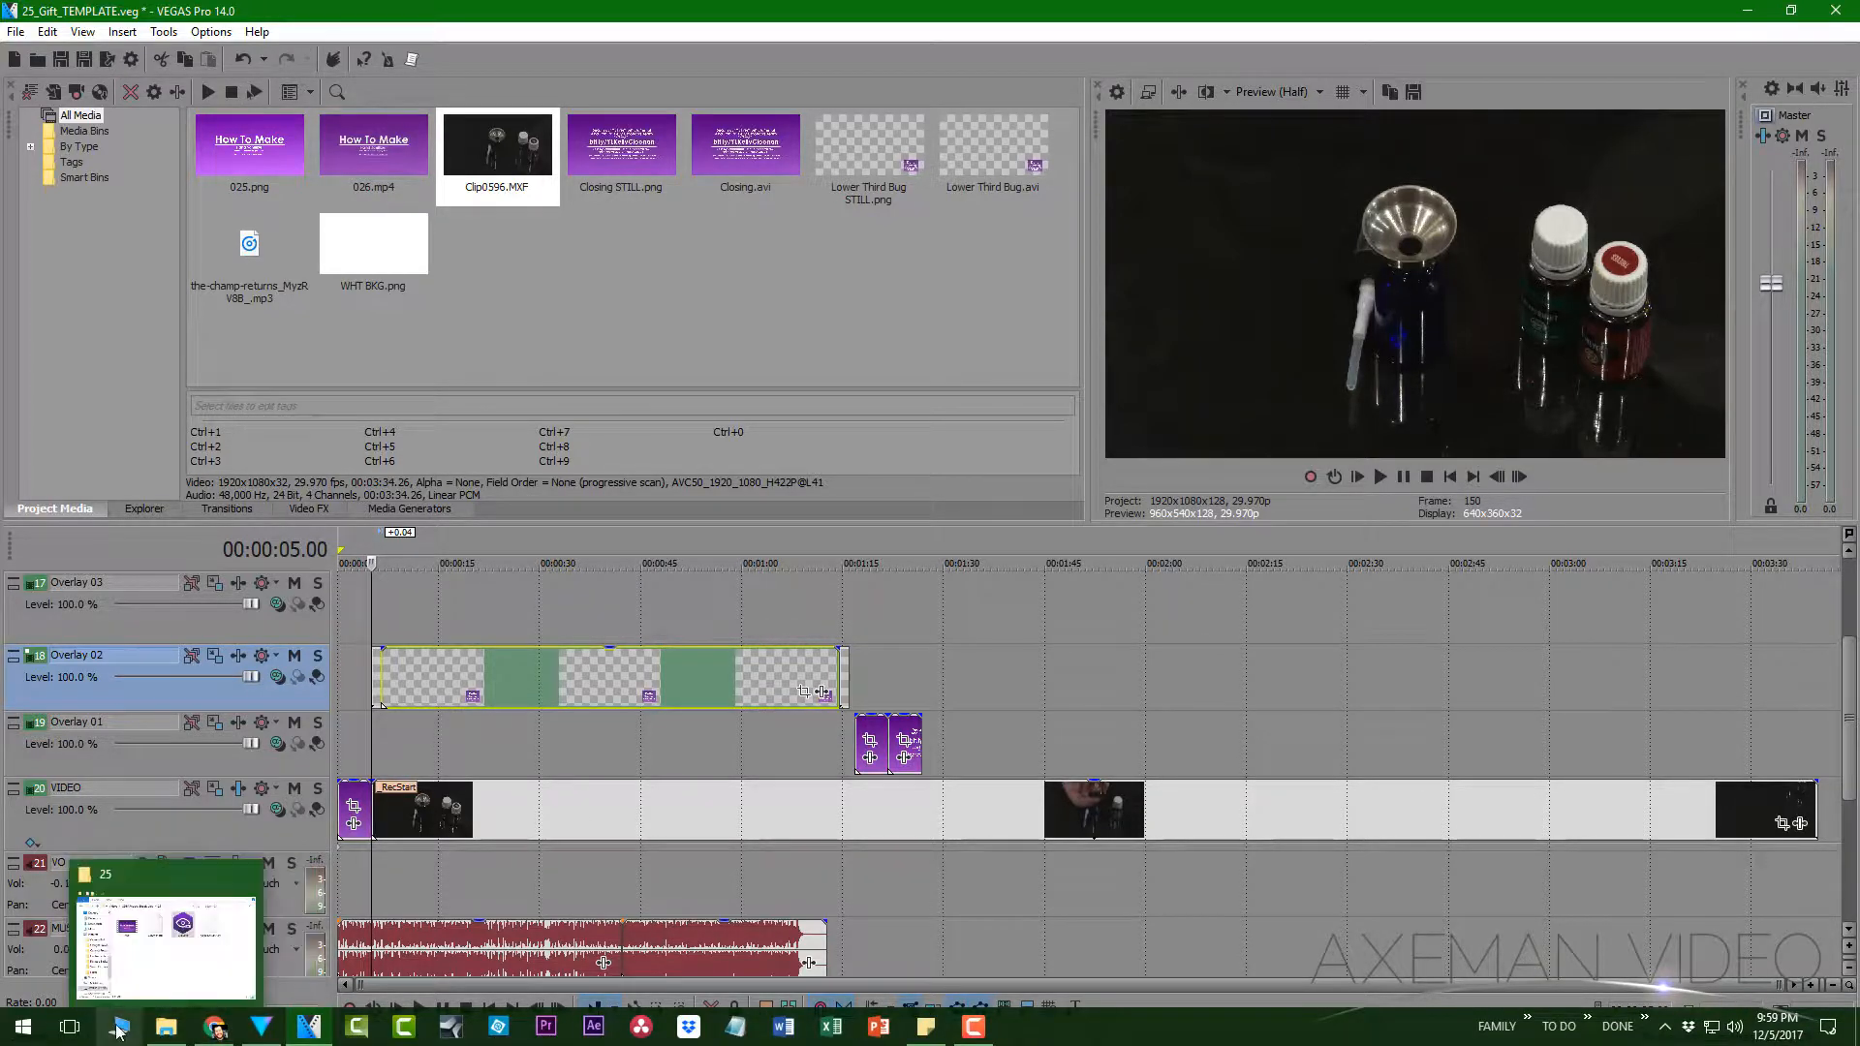
pyautogui.click(166, 1026)
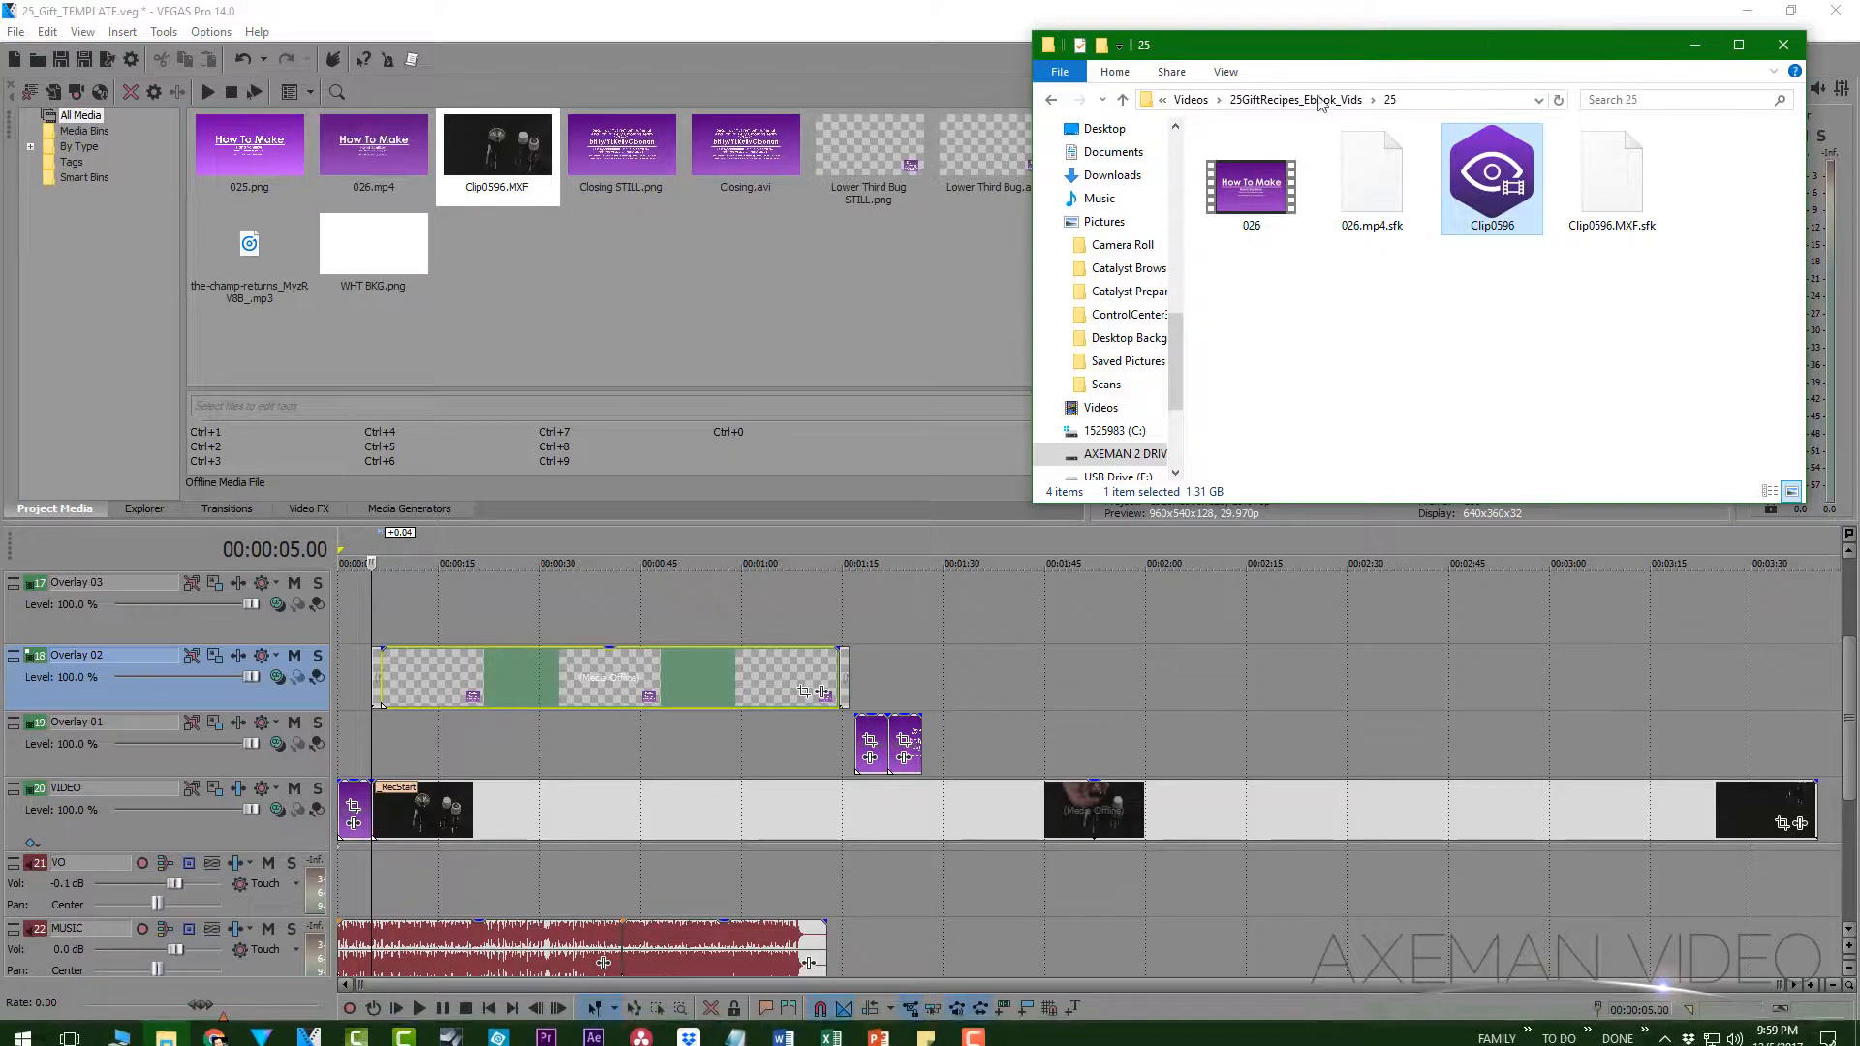
pyautogui.click(1295, 99)
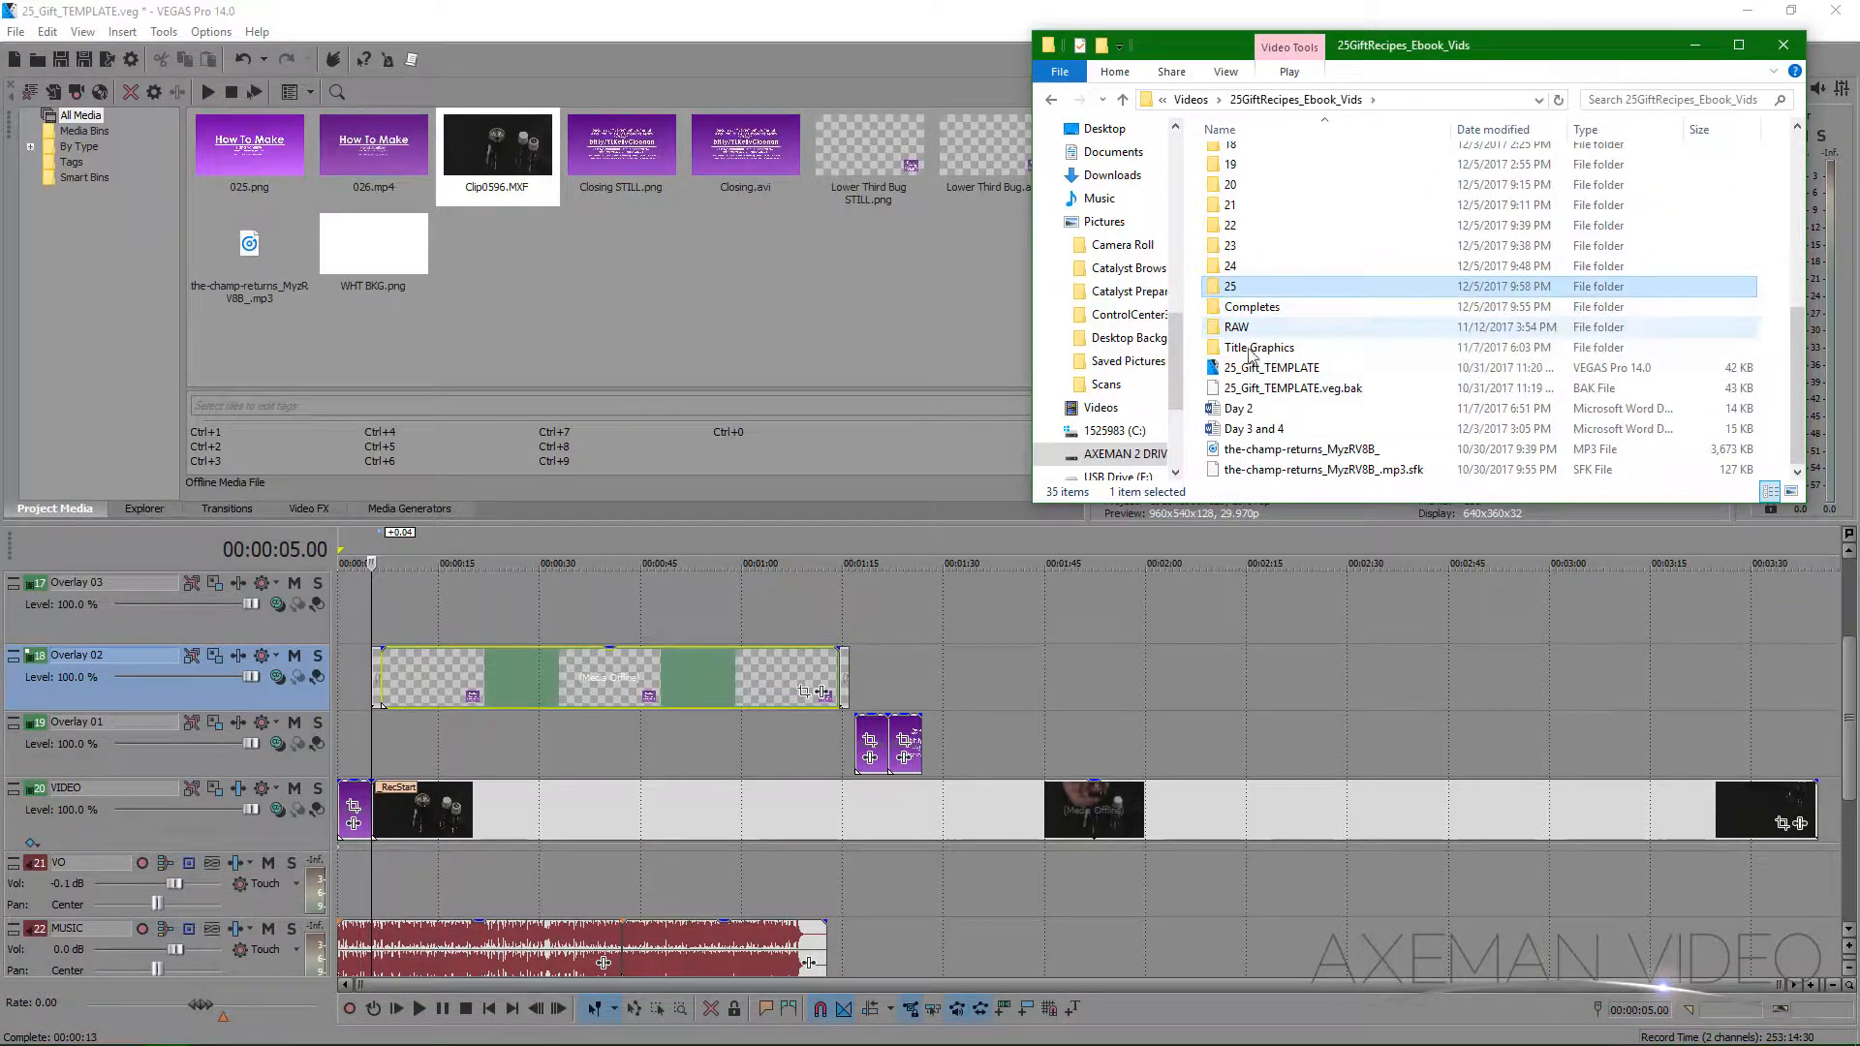
pyautogui.doubleClick(1250, 429)
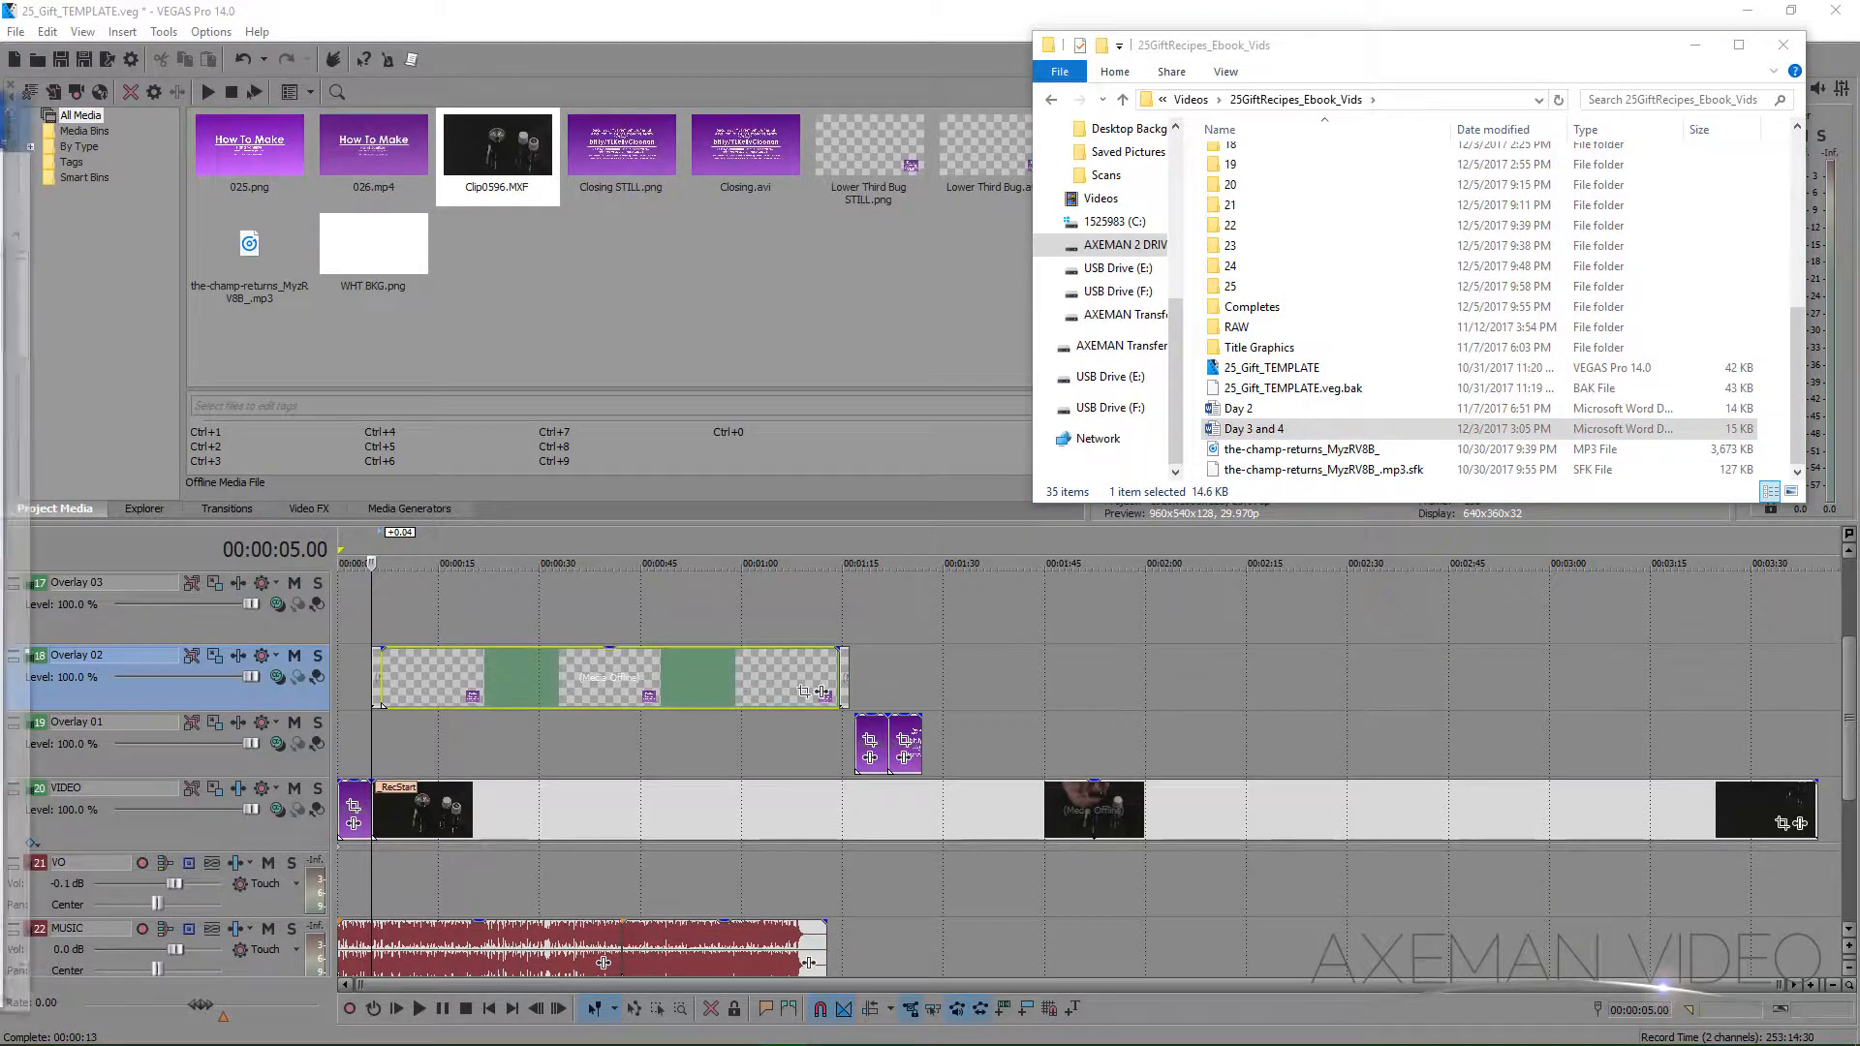
pyautogui.moveTo(532, 72); pyautogui.dragTo(589, 58)
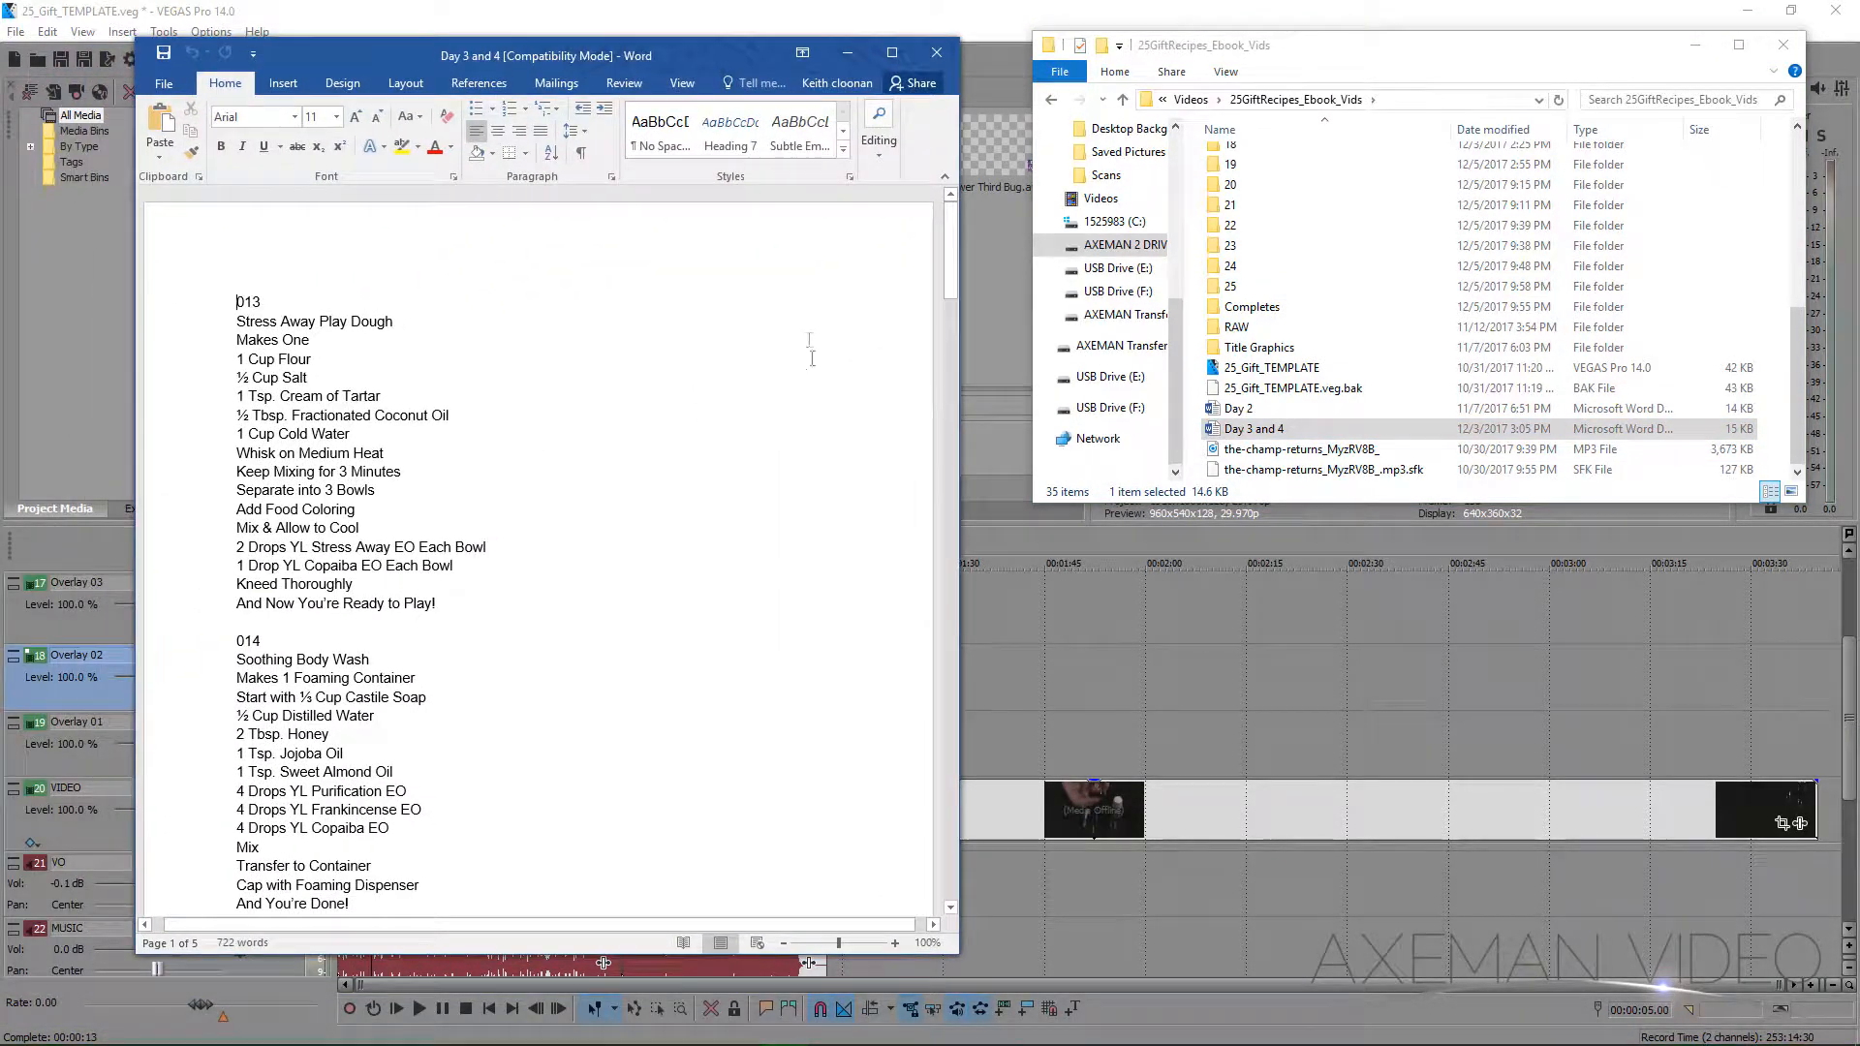
pyautogui.moveTo(950, 271); pyautogui.dragTo(960, 843)
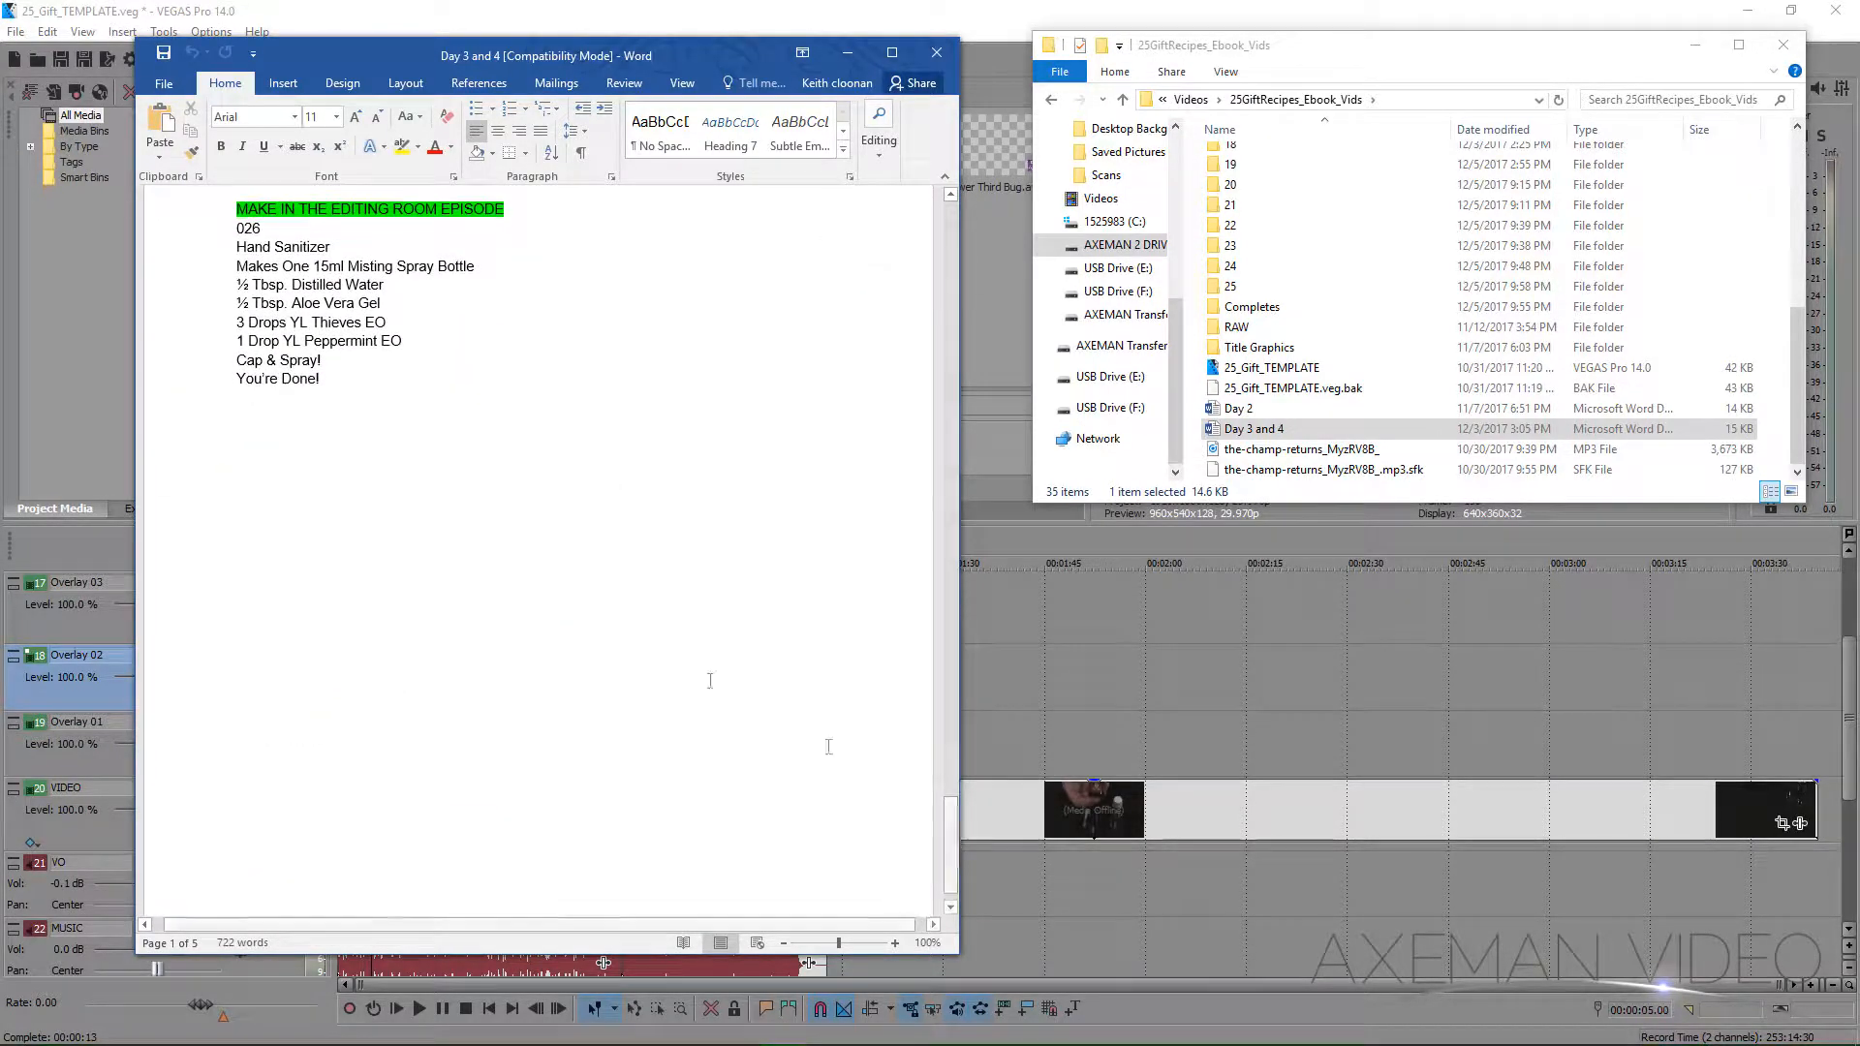
# - Delete the highlighted line "MAKE IN THE EDITING ROOM EPISODE" above the 026 recipe
pyautogui.click(200, 215)
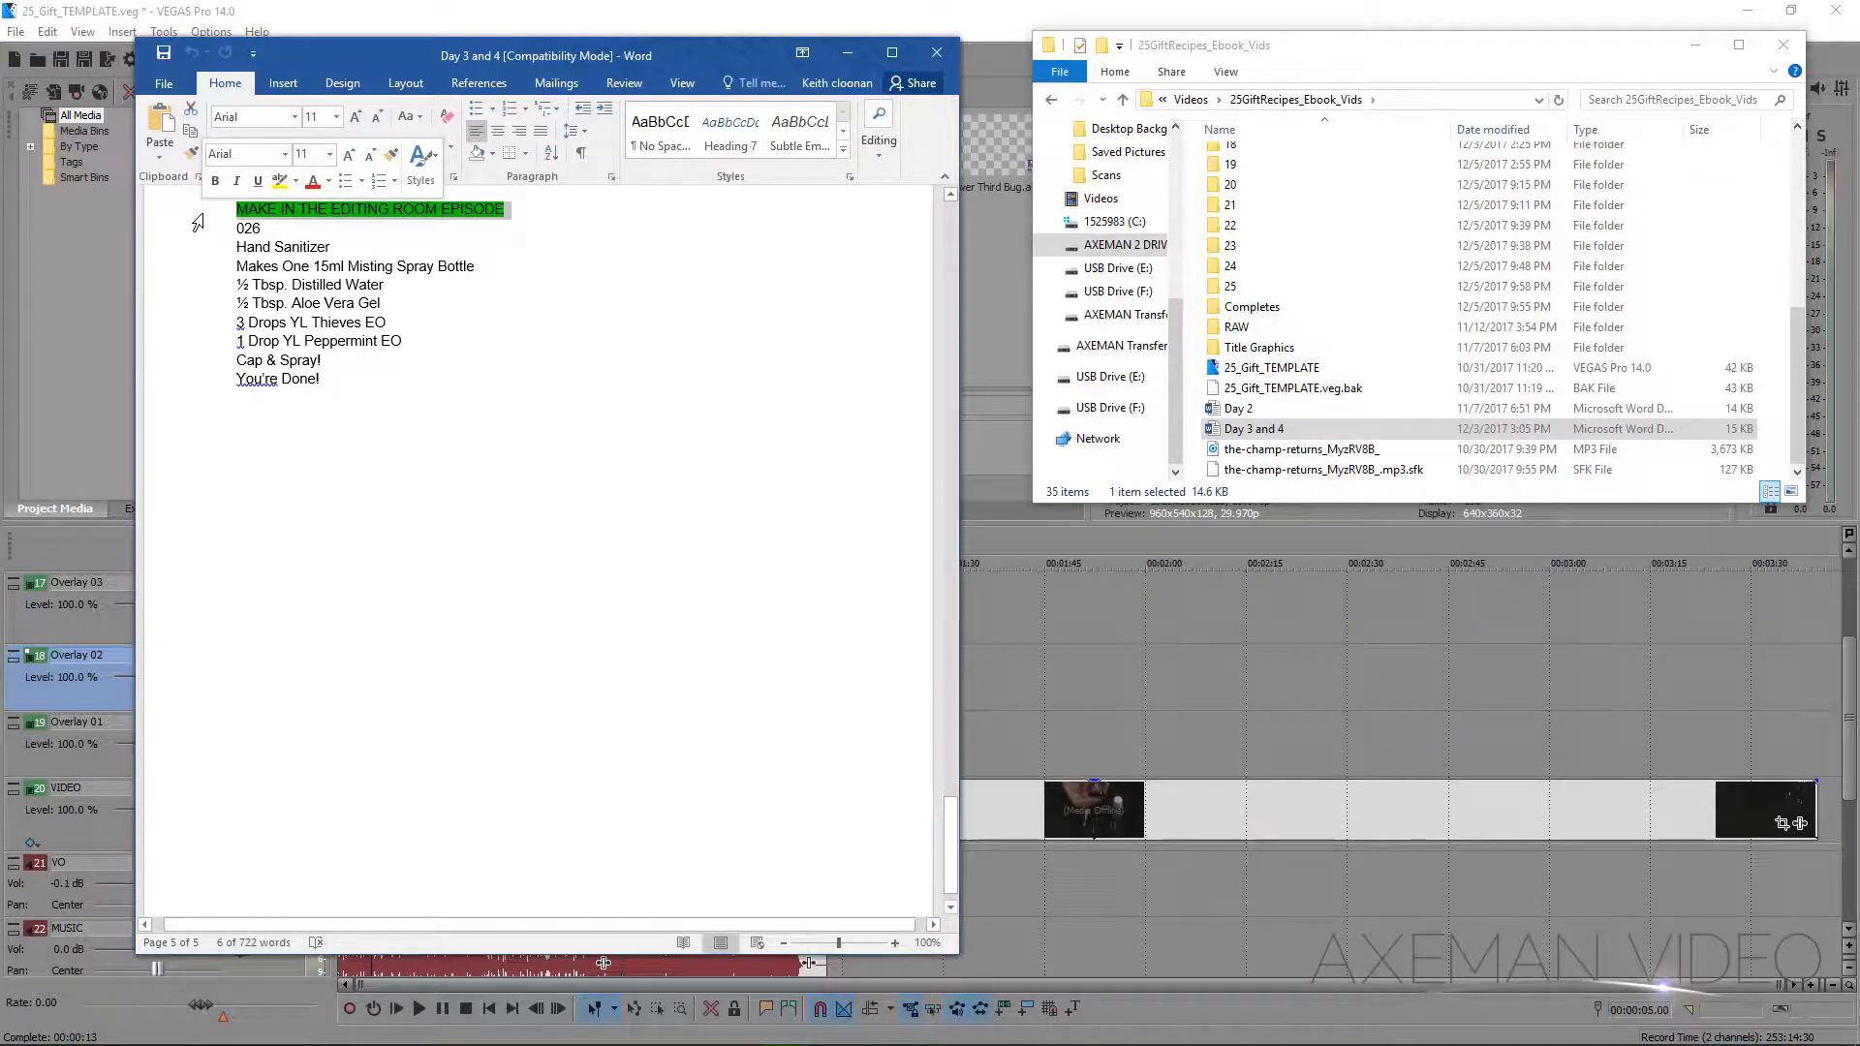
pyautogui.press('Delete')
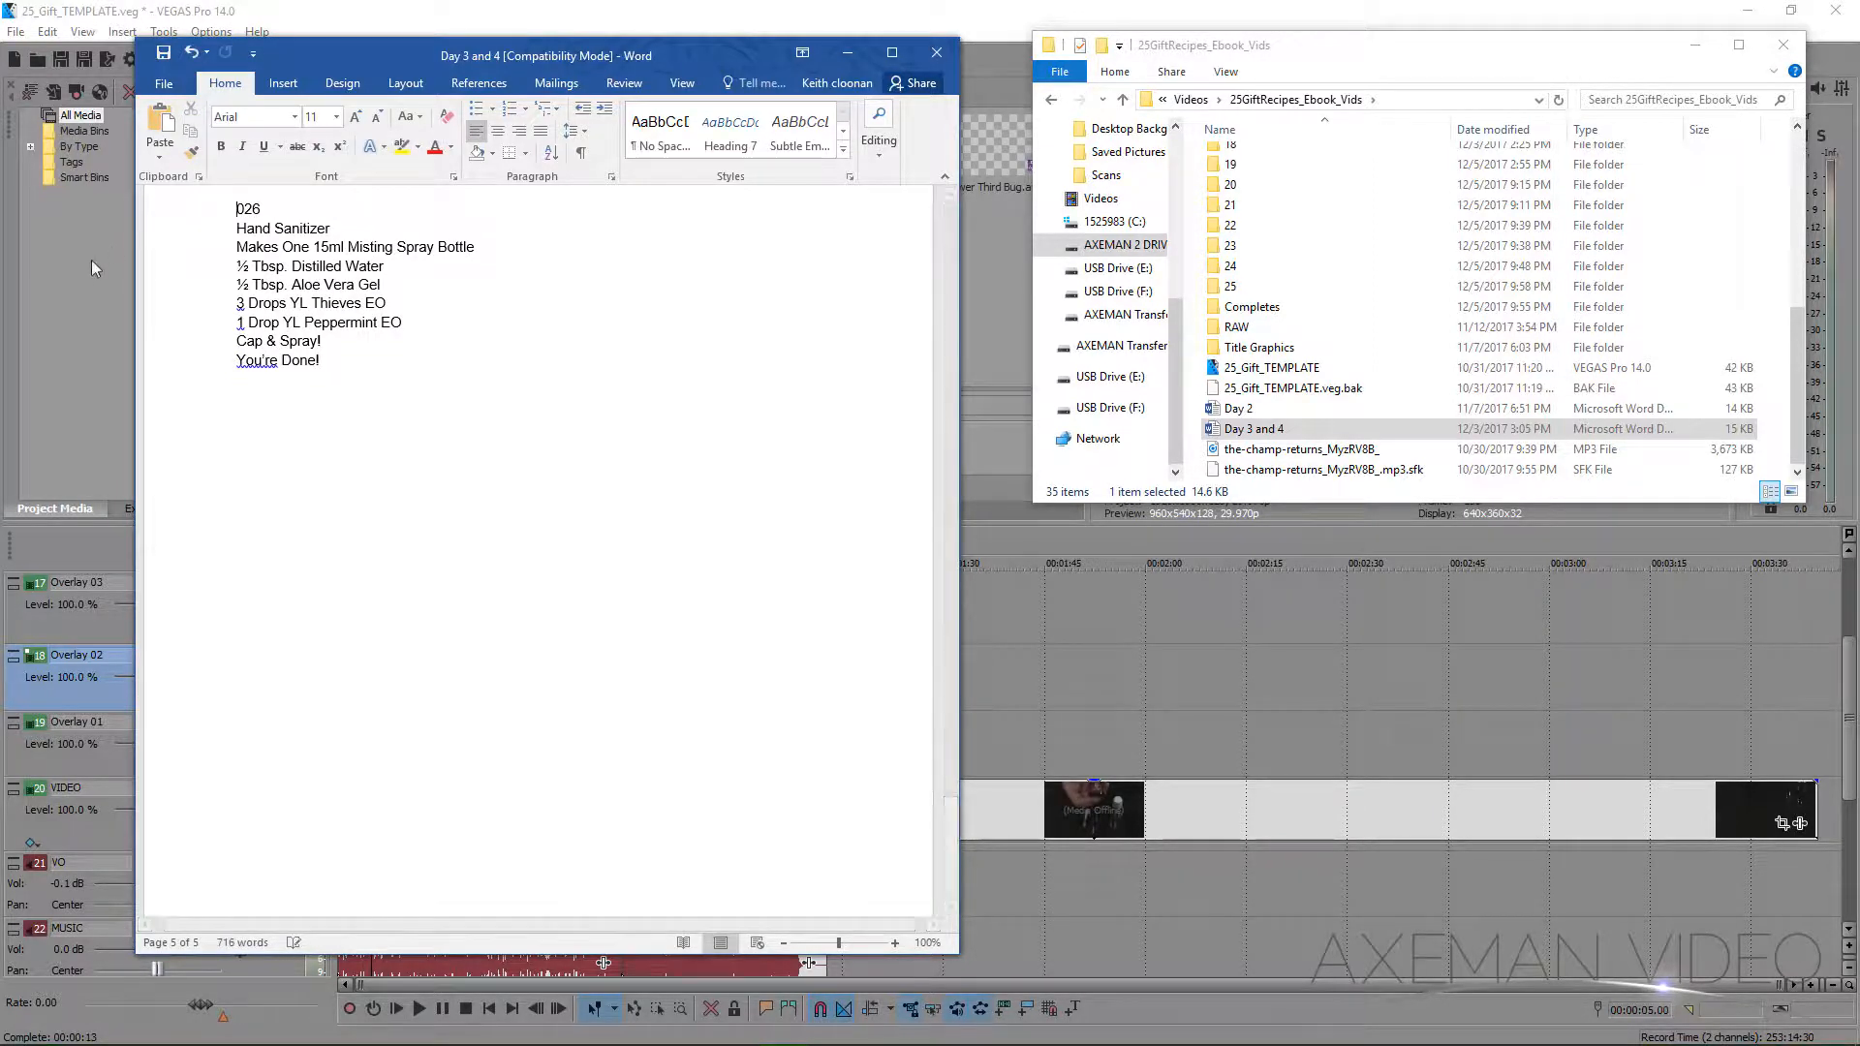
pyautogui.click(191, 248)
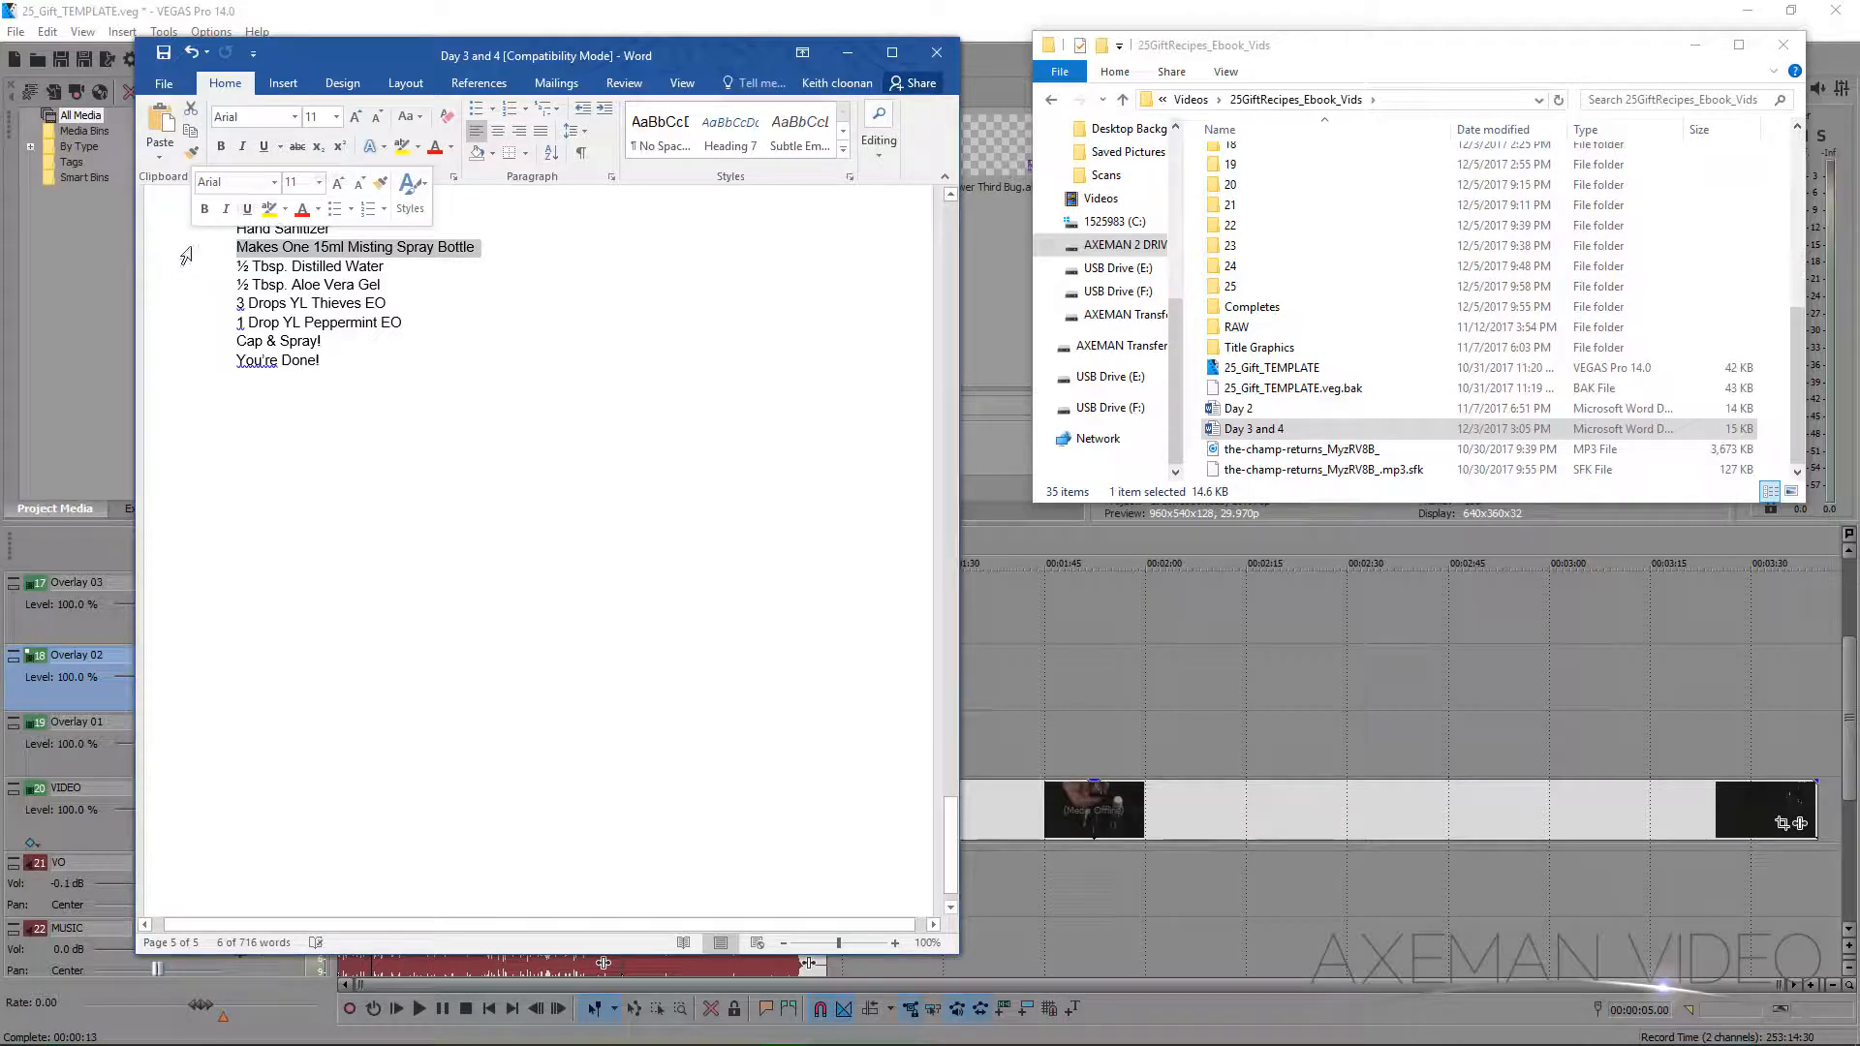
pyautogui.click(173, 235)
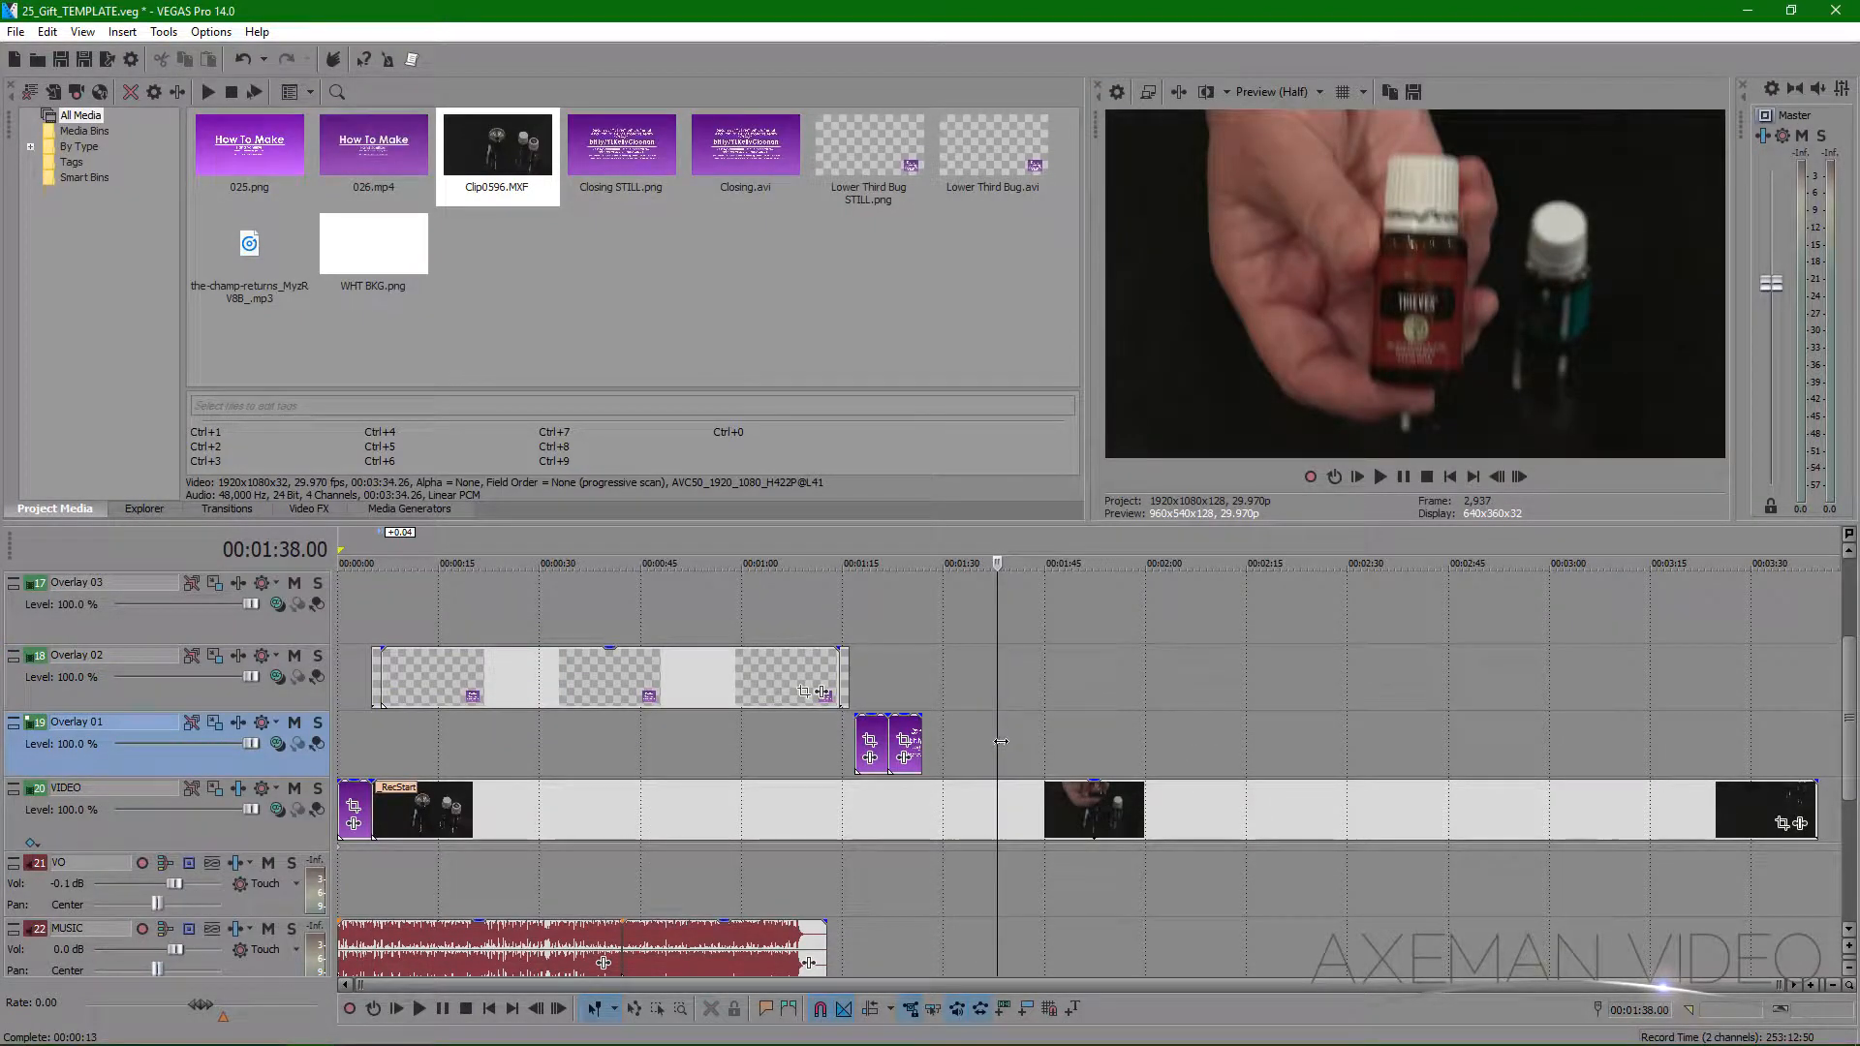
# - Return to VEGAS Pro and place the playhead at 00:00:06.15, where the lower third bug's opening event ends
pyautogui.click(426, 760)
pyautogui.click(354, 765)
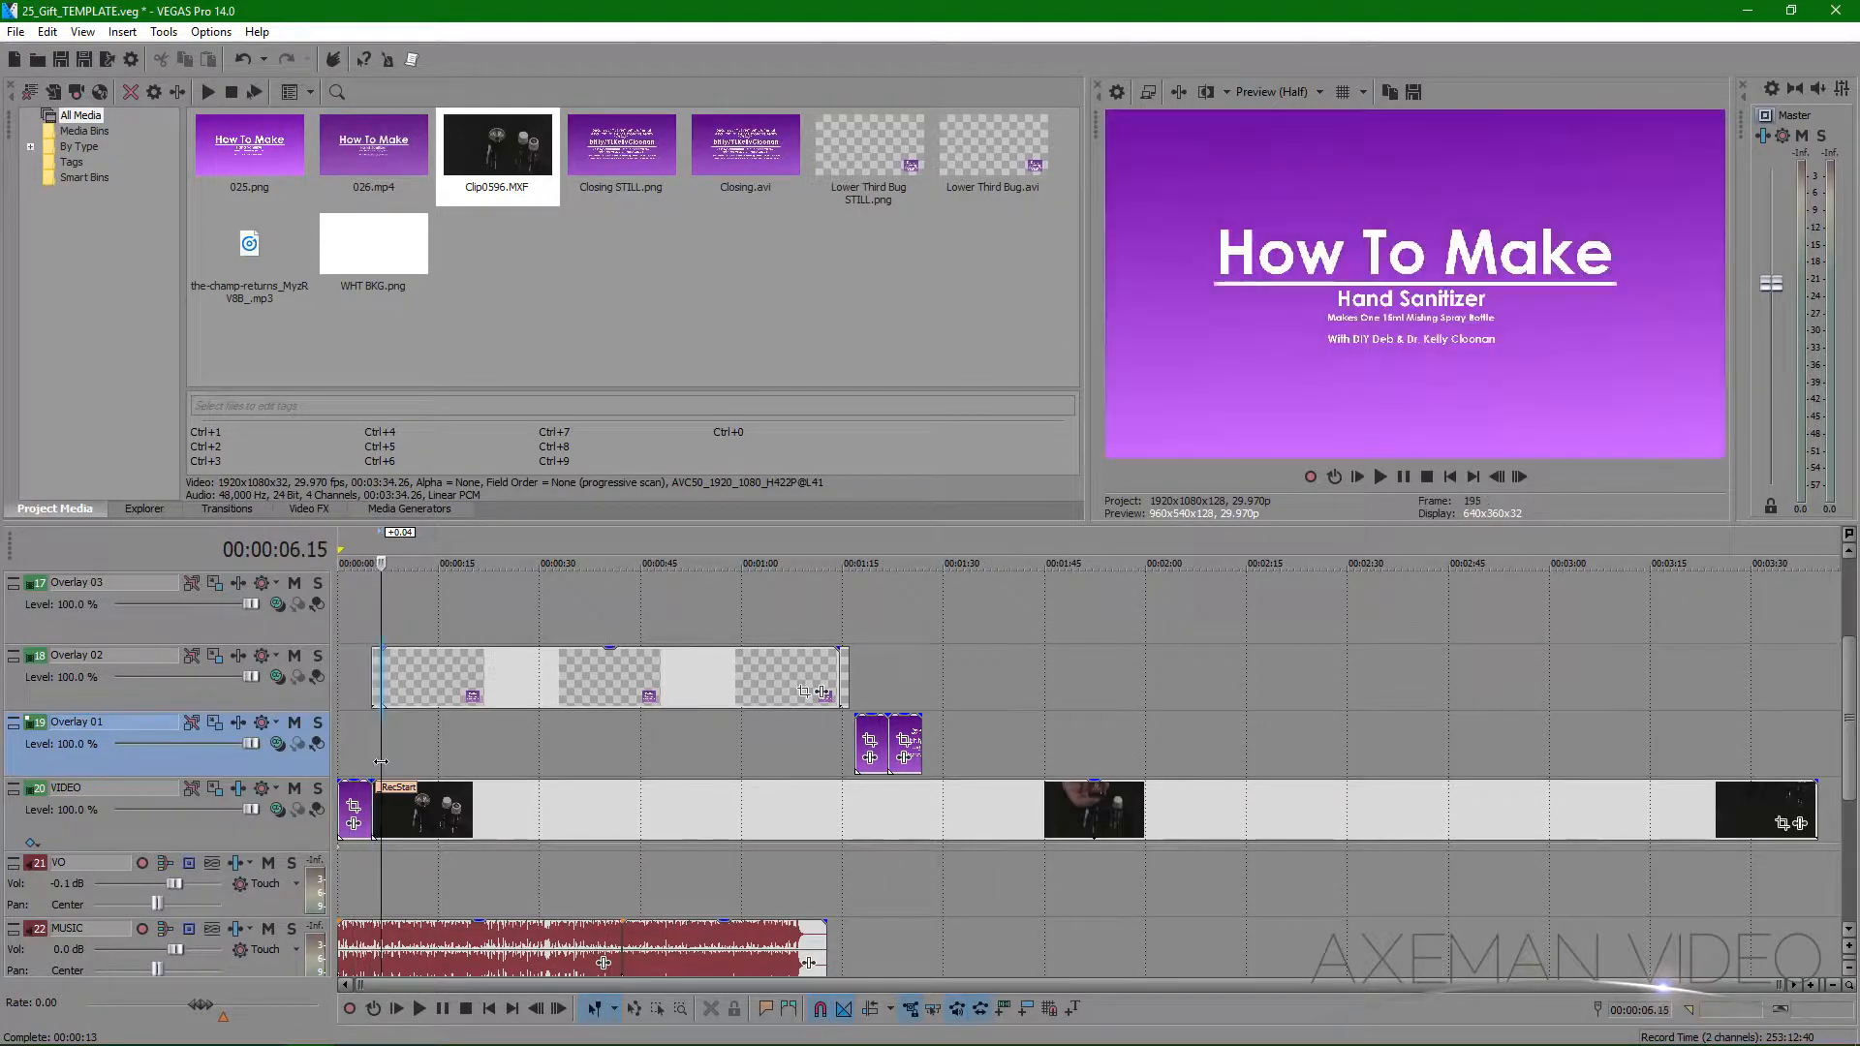
pyautogui.click(381, 765)
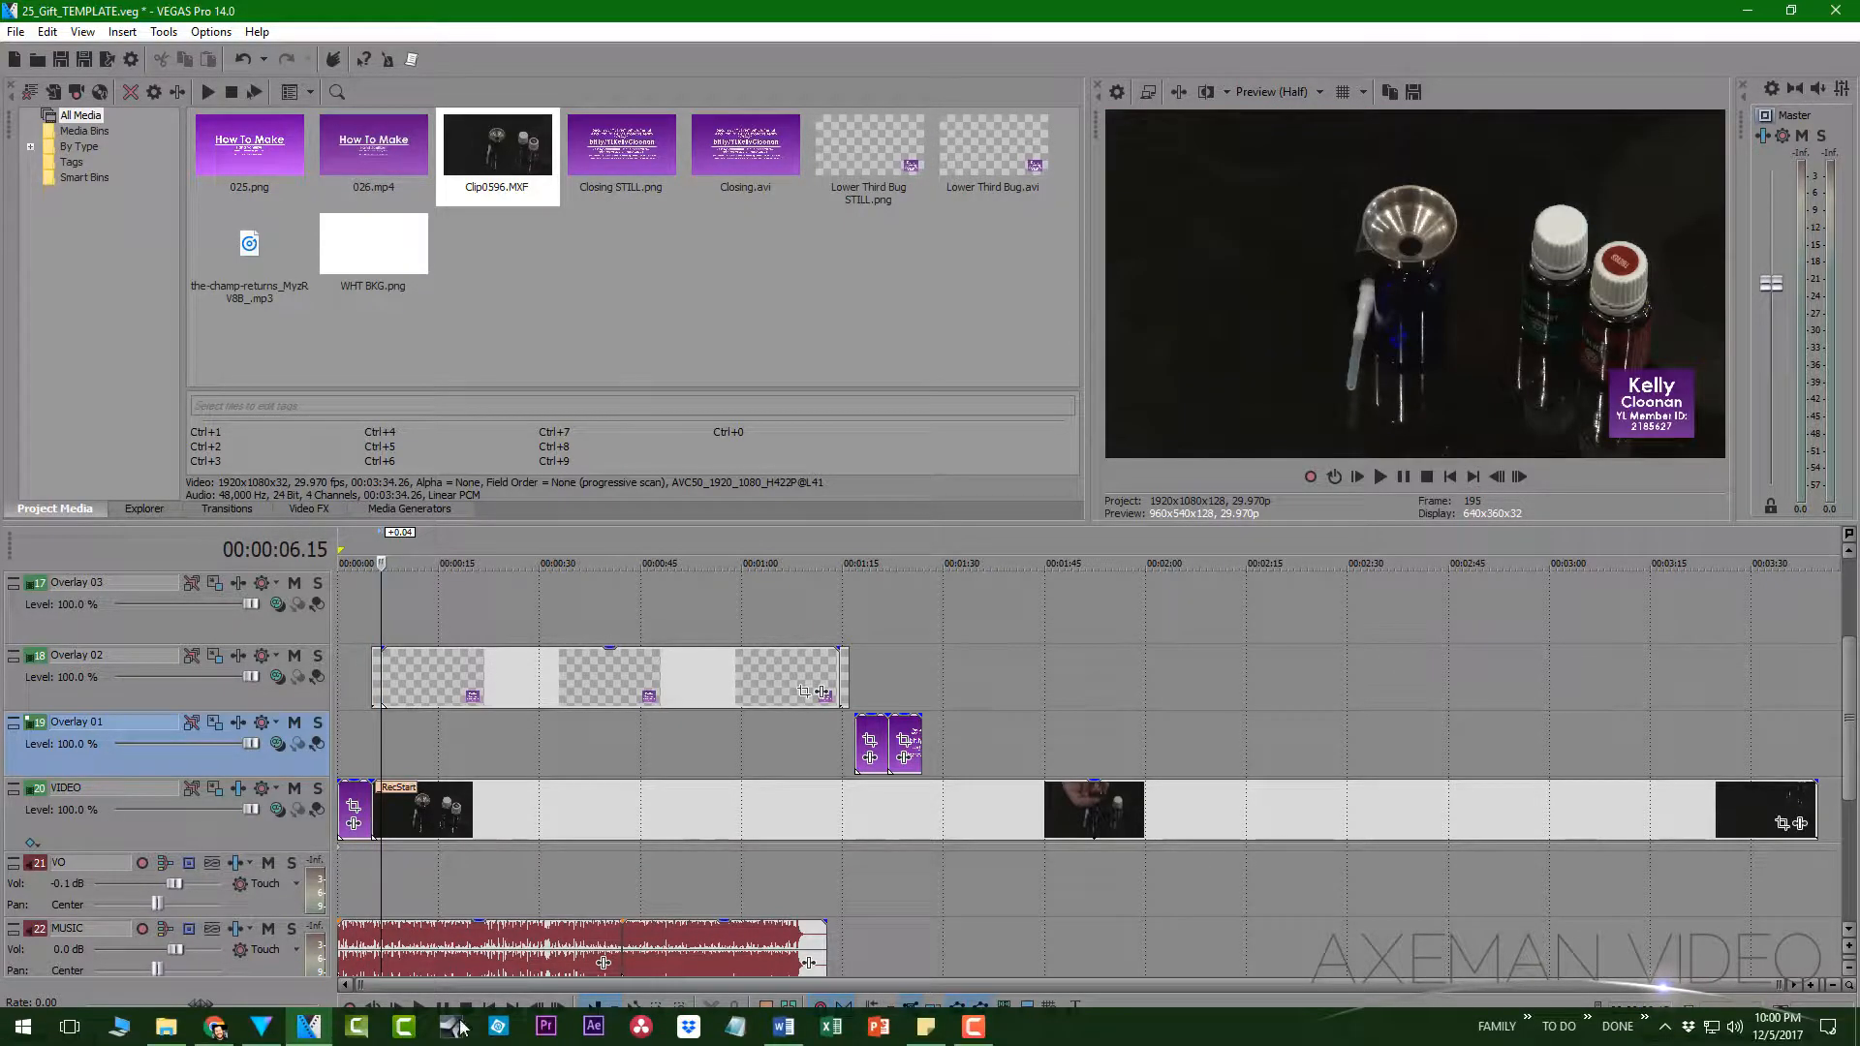
# - Switch to the Word document and go over the 026 Hand Sanitizer recipe, from its heading lines through the ingredients and instructions
pyautogui.click(783, 1027)
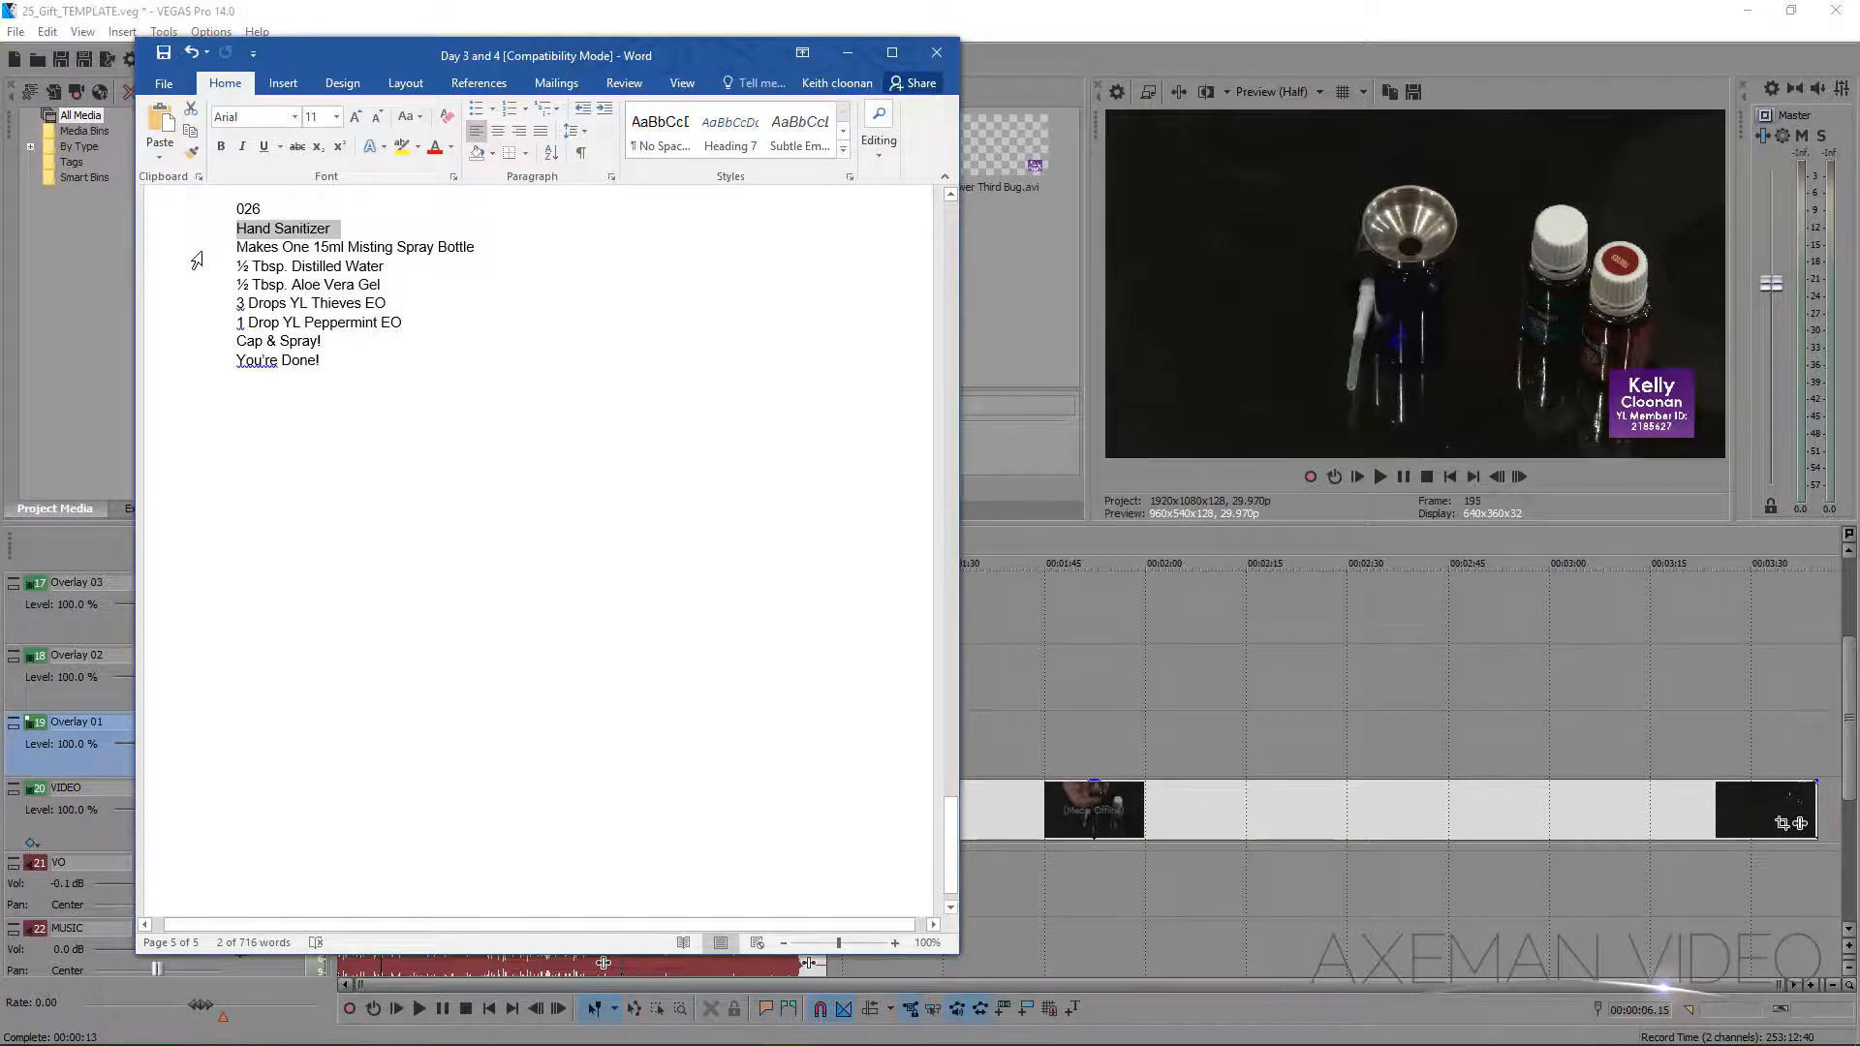
pyautogui.moveTo(187, 245); pyautogui.dragTo(187, 256)
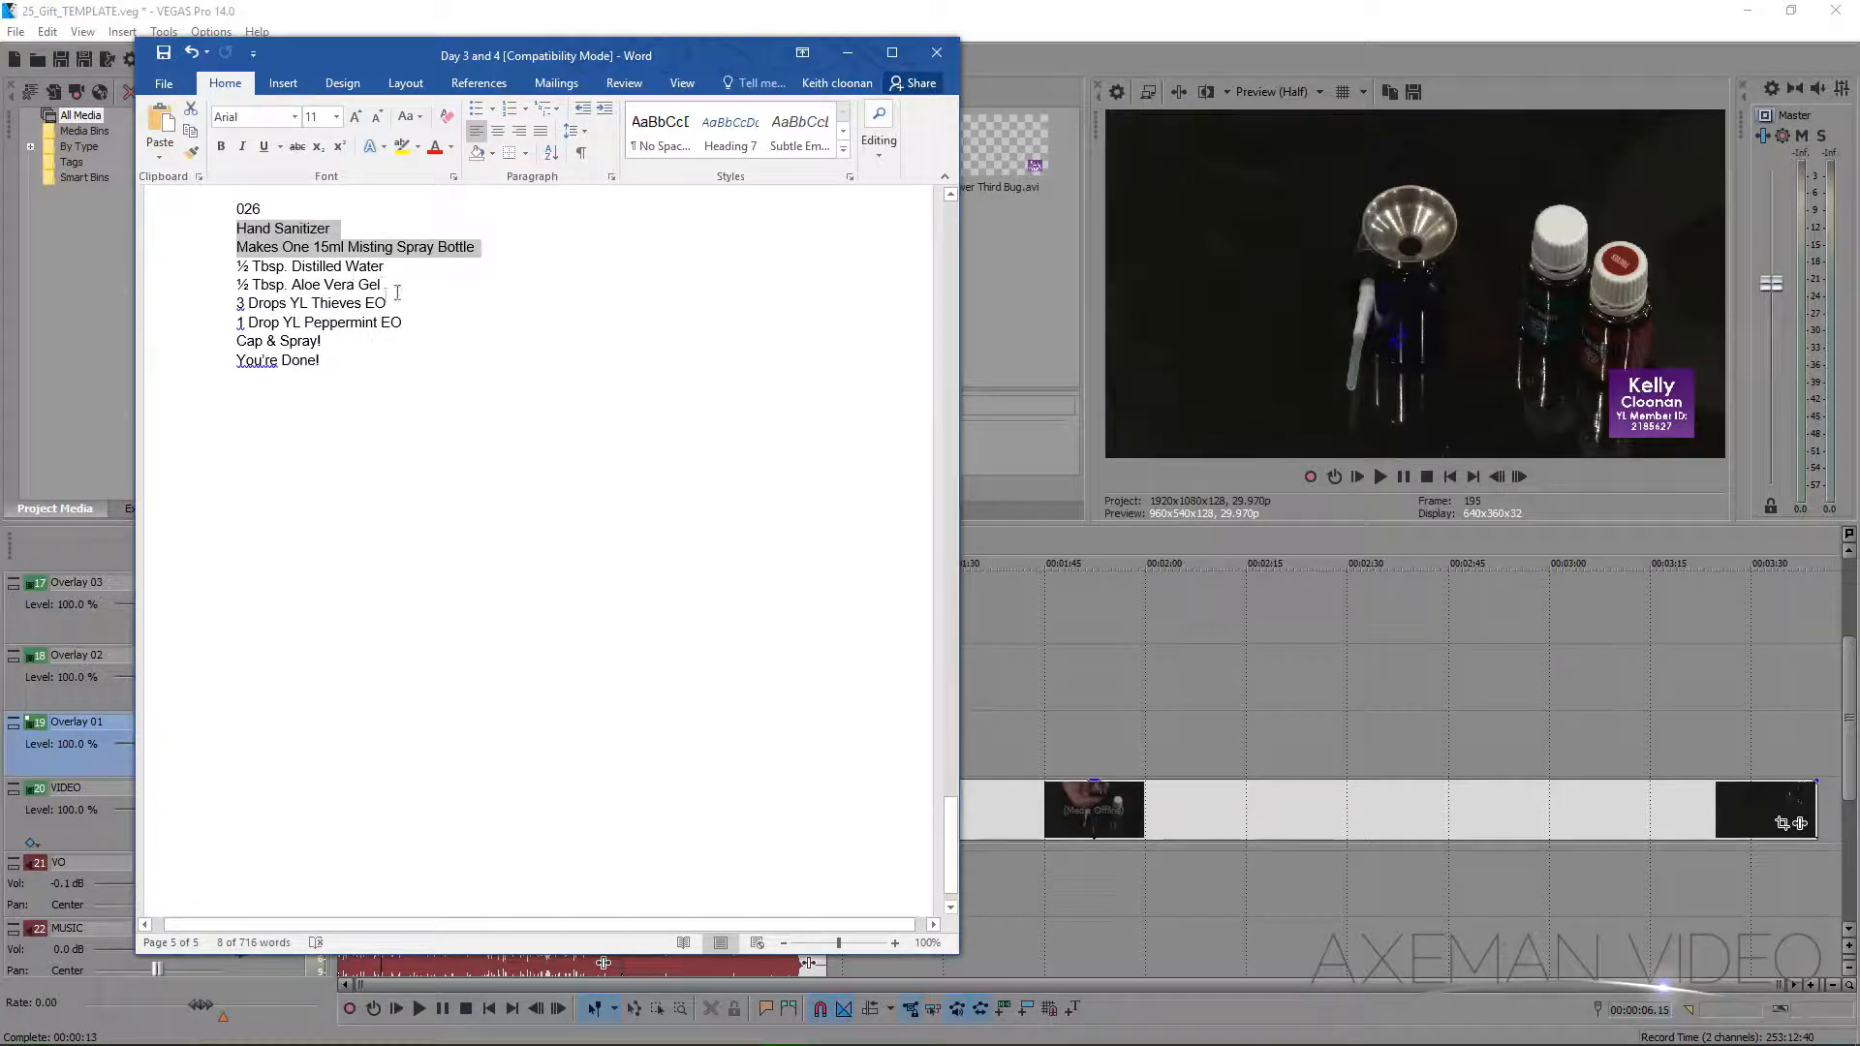
pyautogui.click(203, 272)
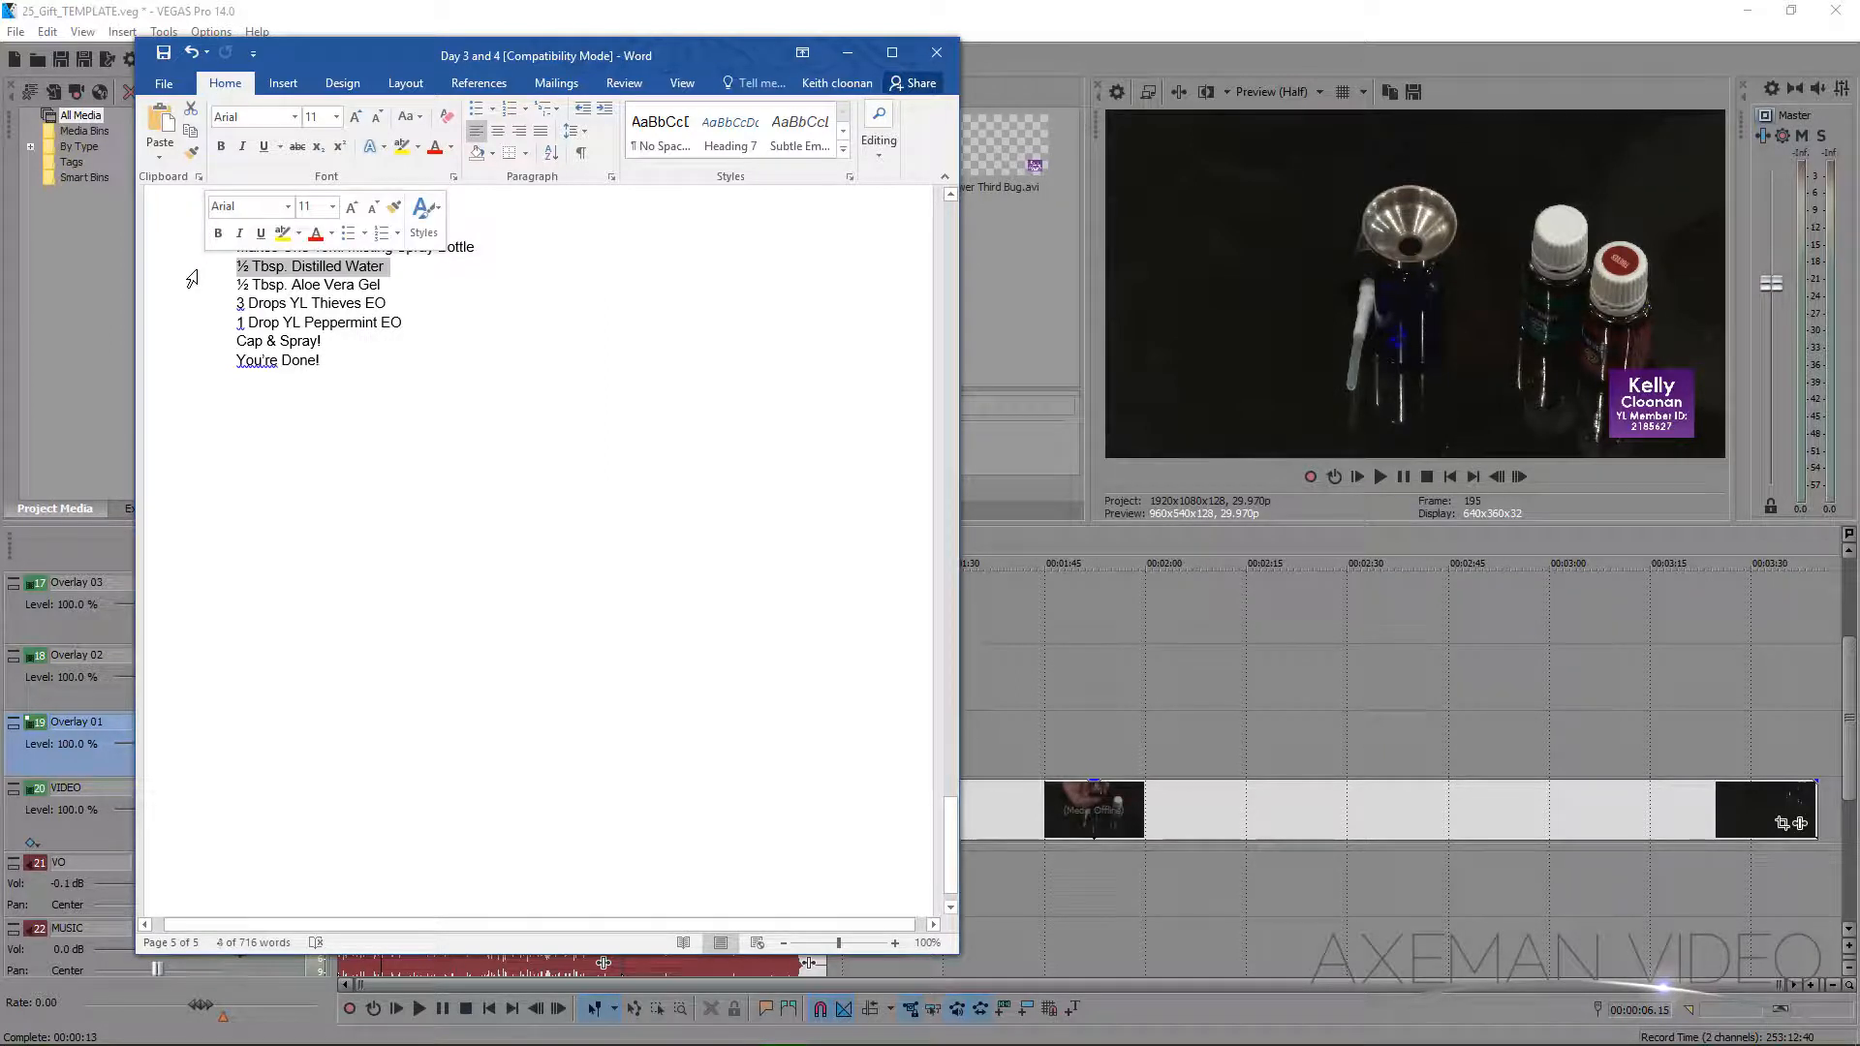
pyautogui.moveTo(190, 278); pyautogui.dragTo(205, 364)
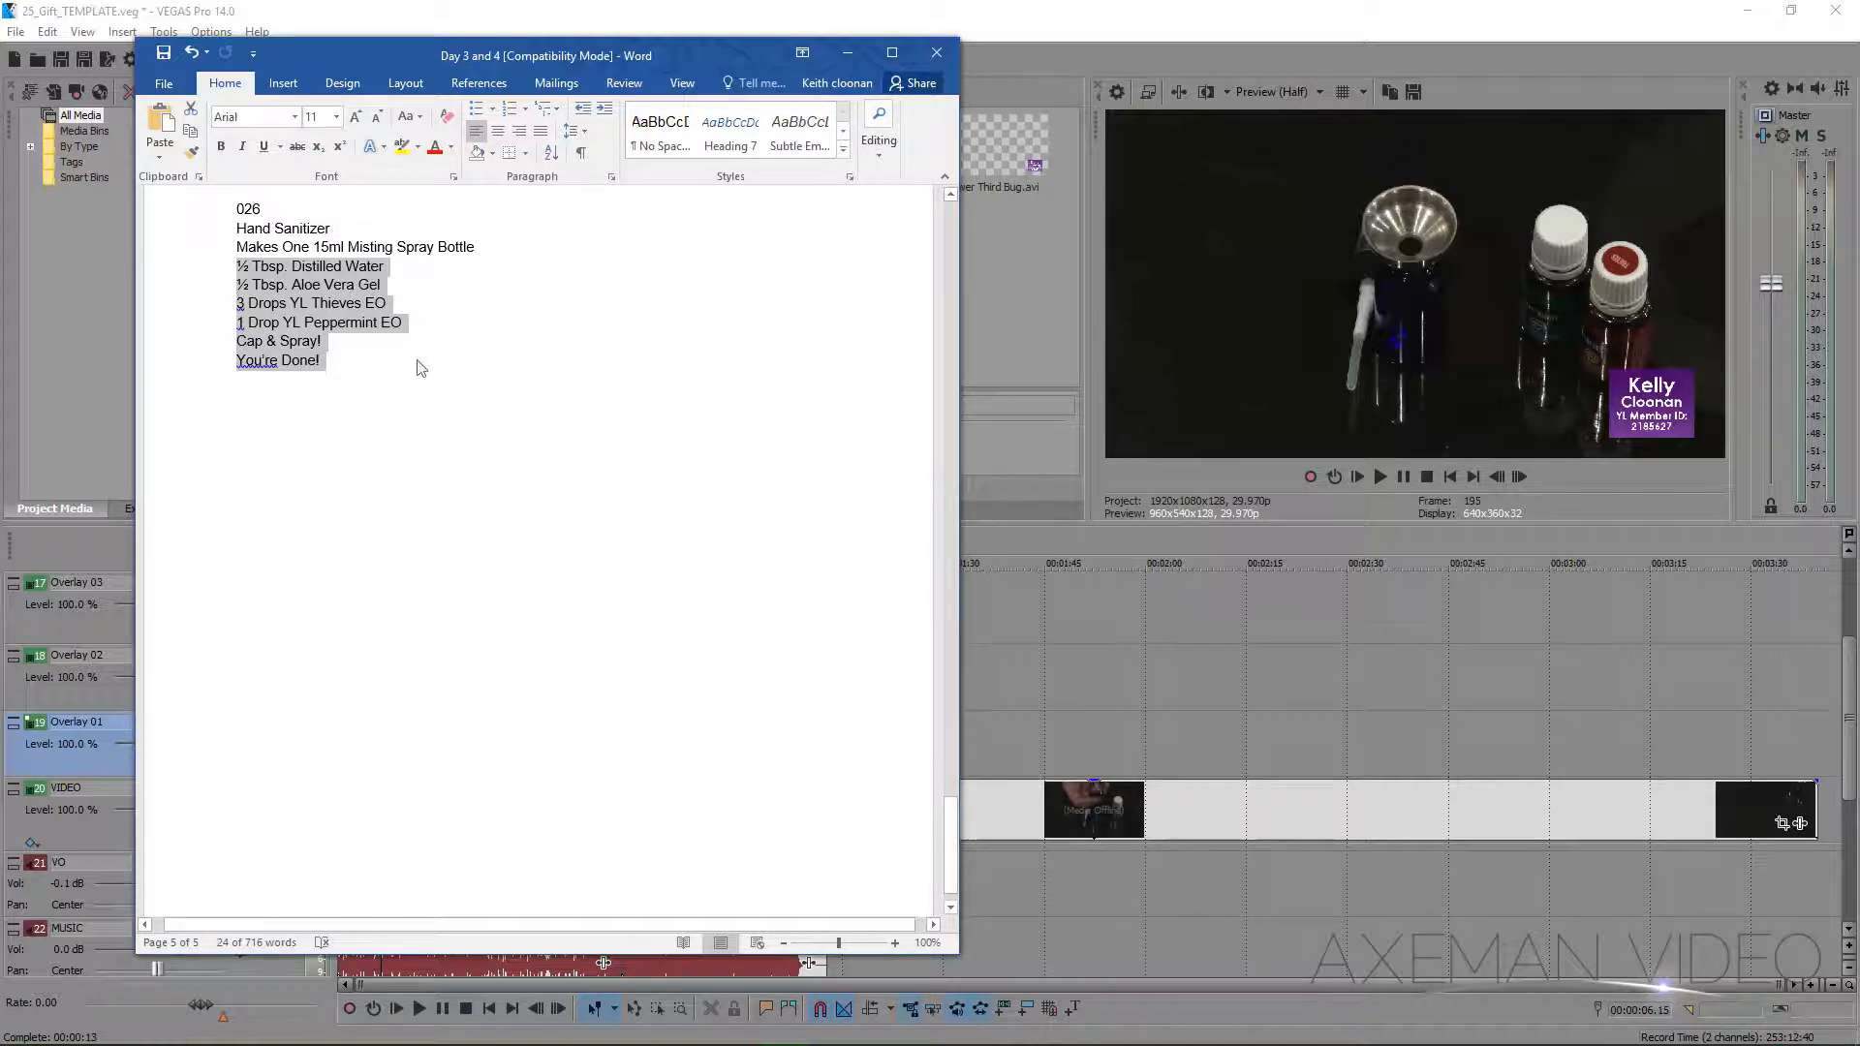
# - Switch to HitFilm Pro and shrink its window so the recipe lines in Word can be reached beside it
pyautogui.moveTo(335, 1034)
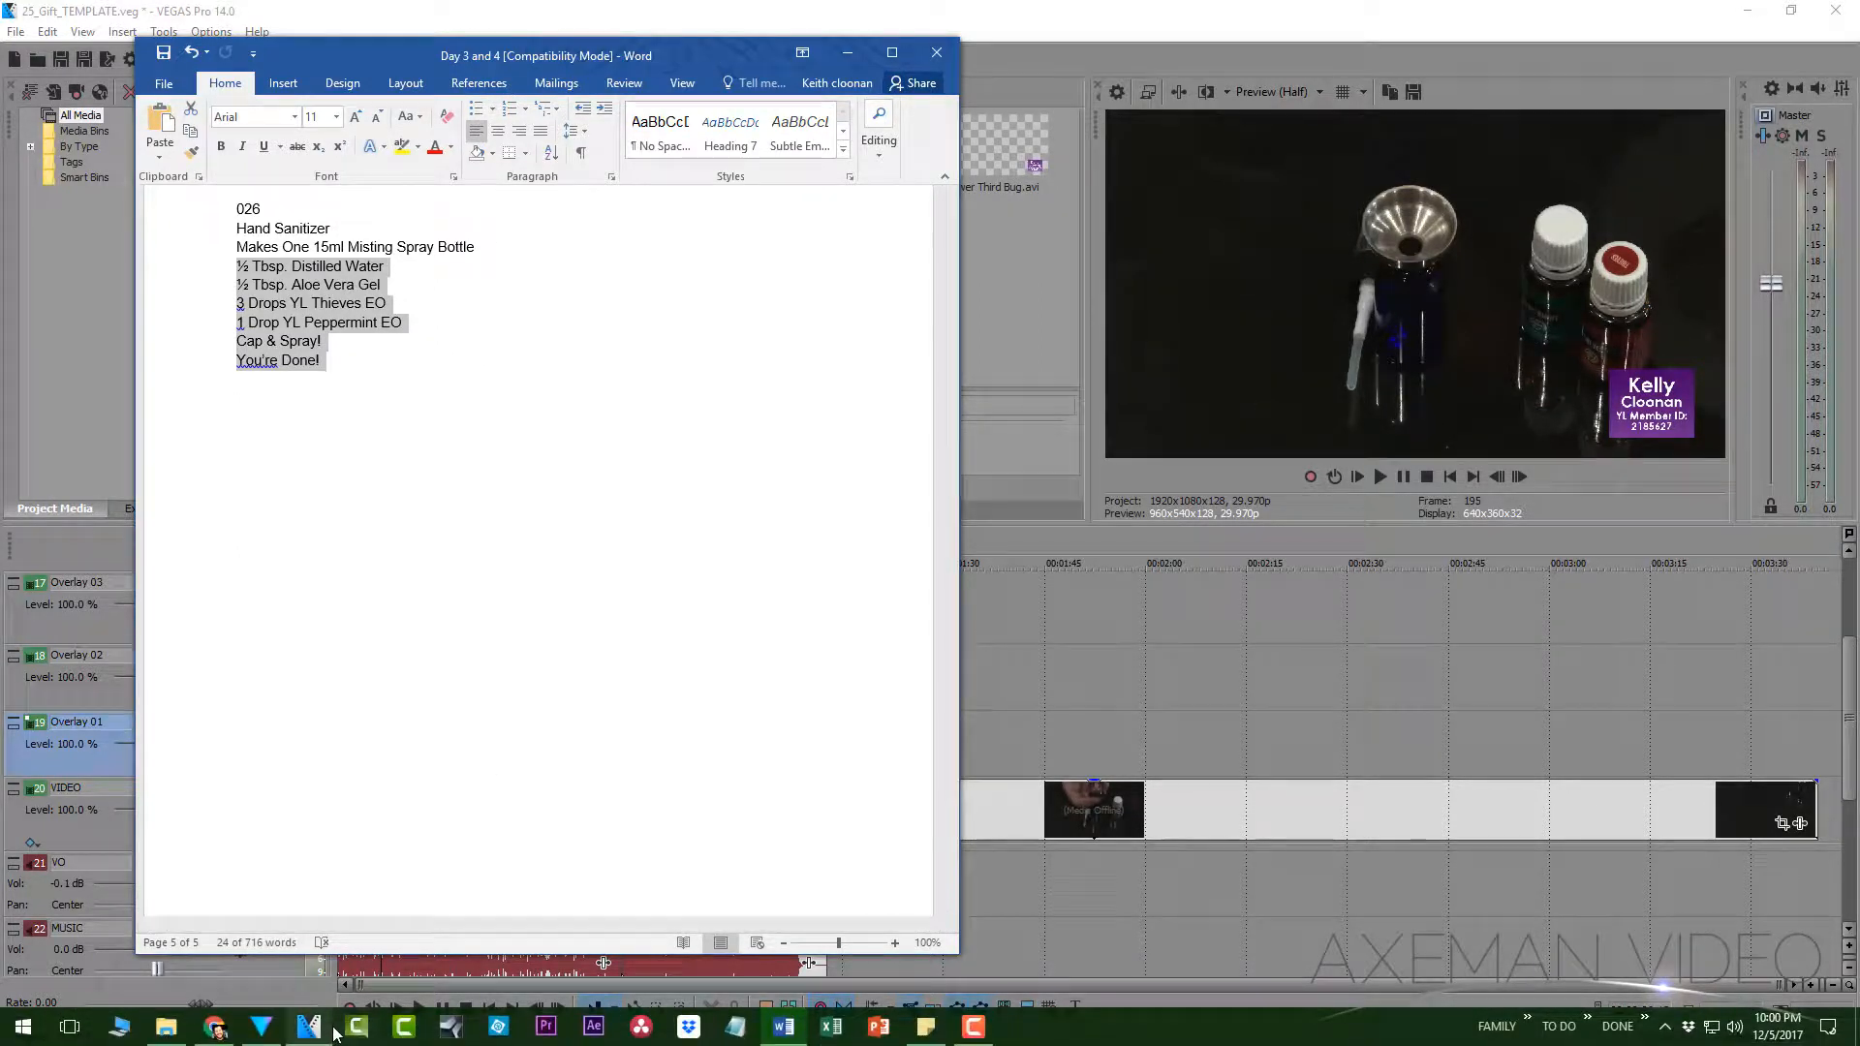
pyautogui.click(262, 1026)
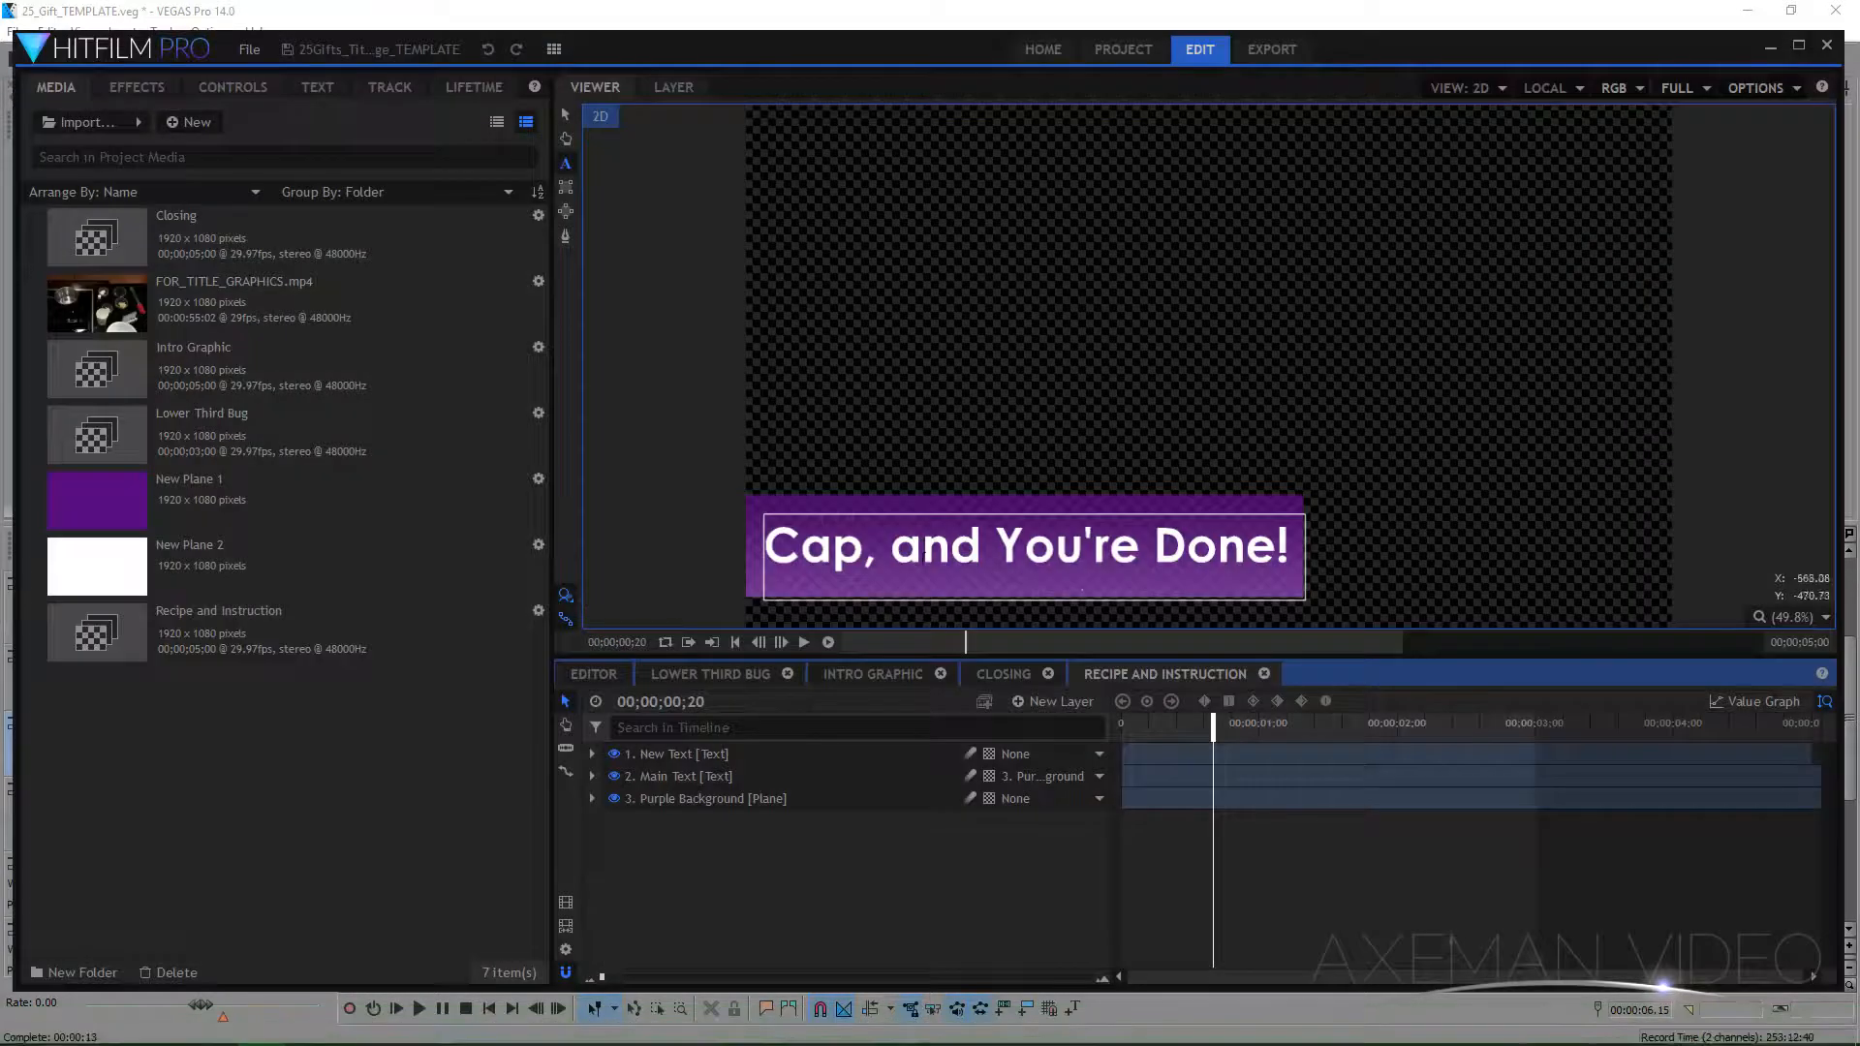
pyautogui.click(1189, 554)
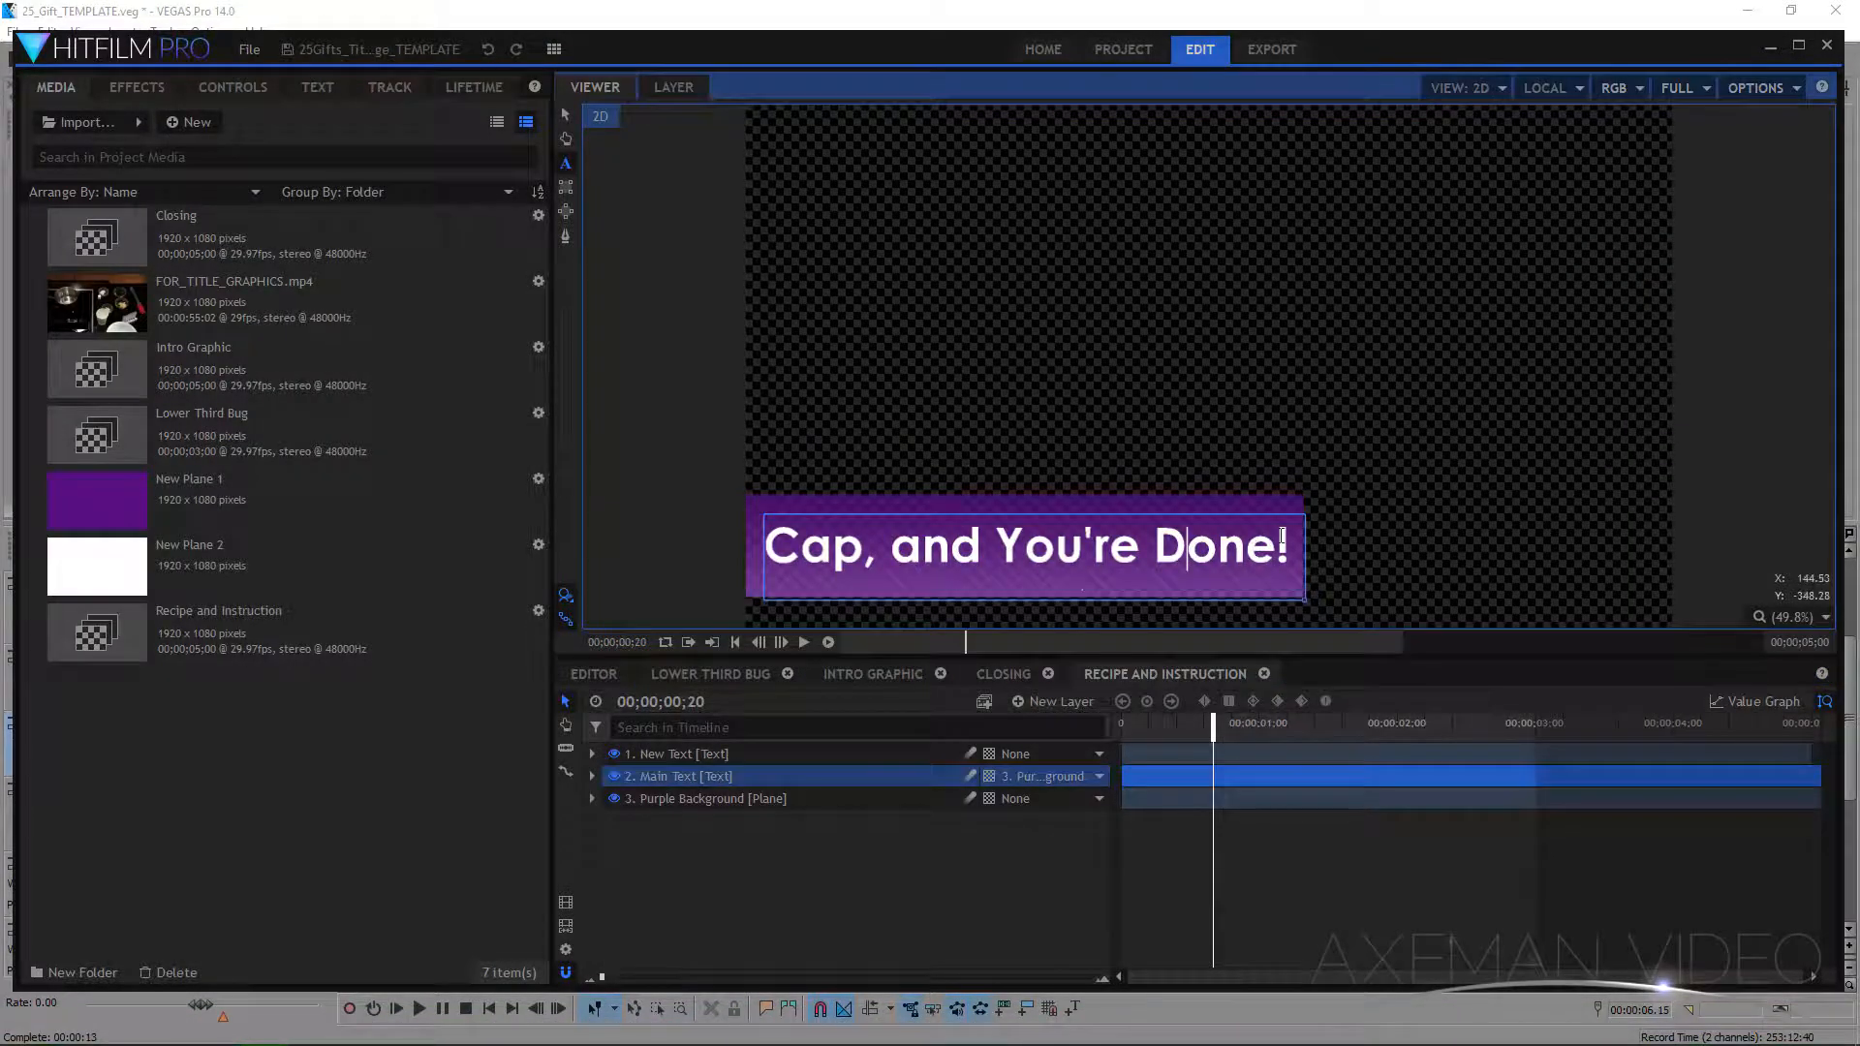
pyautogui.moveTo(1289, 542); pyautogui.dragTo(750, 553)
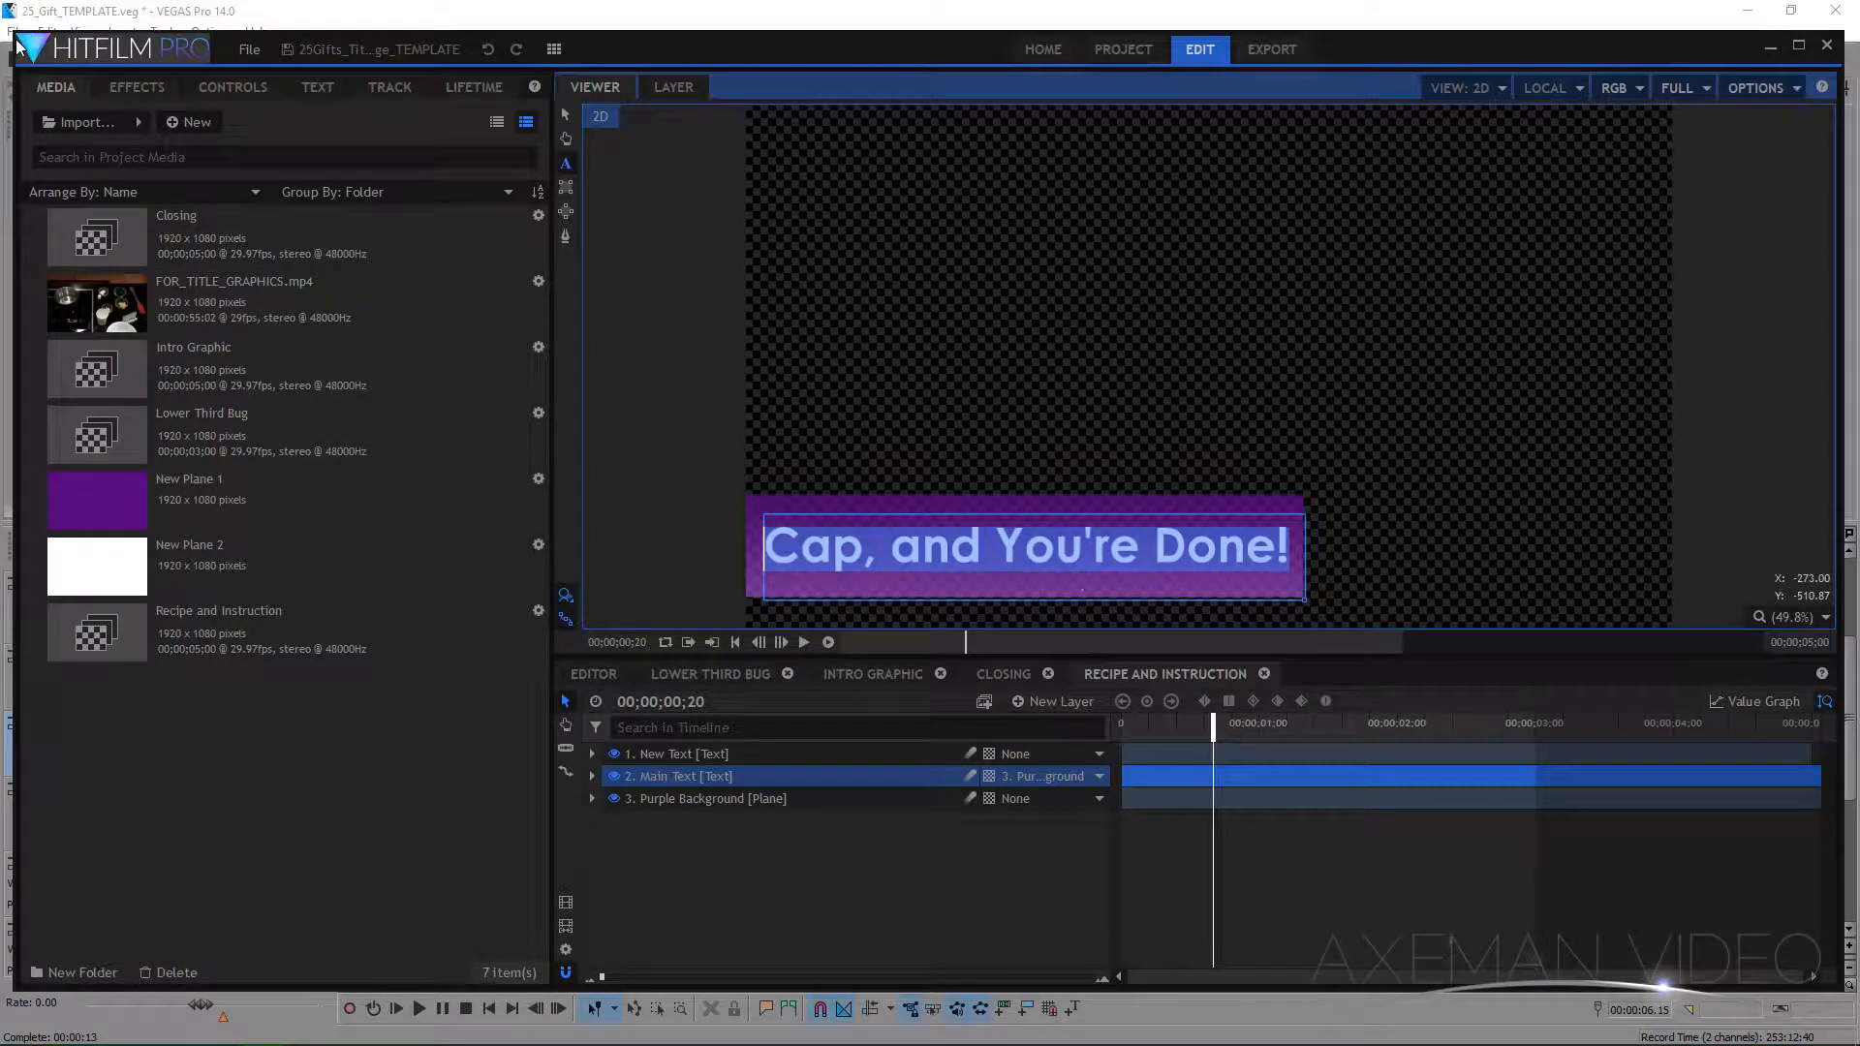
pyautogui.moveTo(18, 46); pyautogui.dragTo(459, 131)
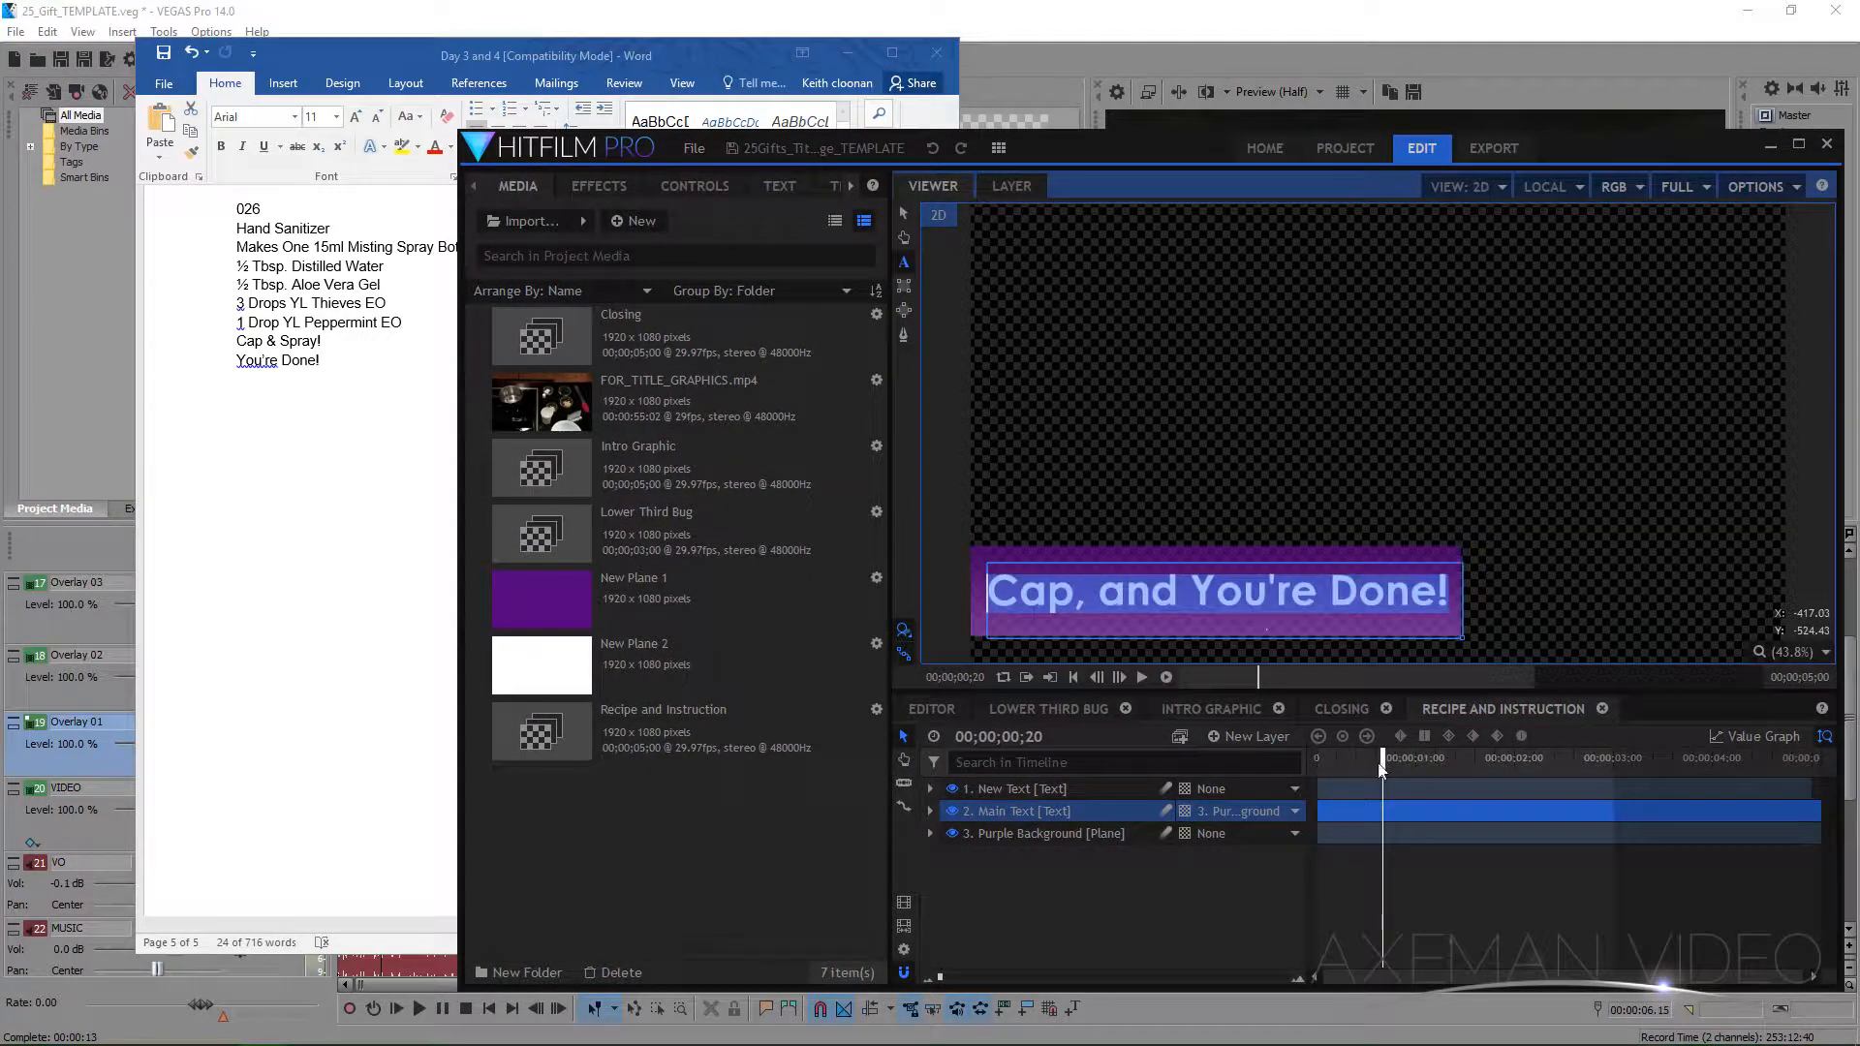
# - Replace the banner text in the Recipe and Instruction composite with the line "½ Tbsp. Distilled Water" copied from the Word recipe
pyautogui.click(204, 270)
pyautogui.click(190, 274)
pyautogui.hotkey('ctrl', 'c')
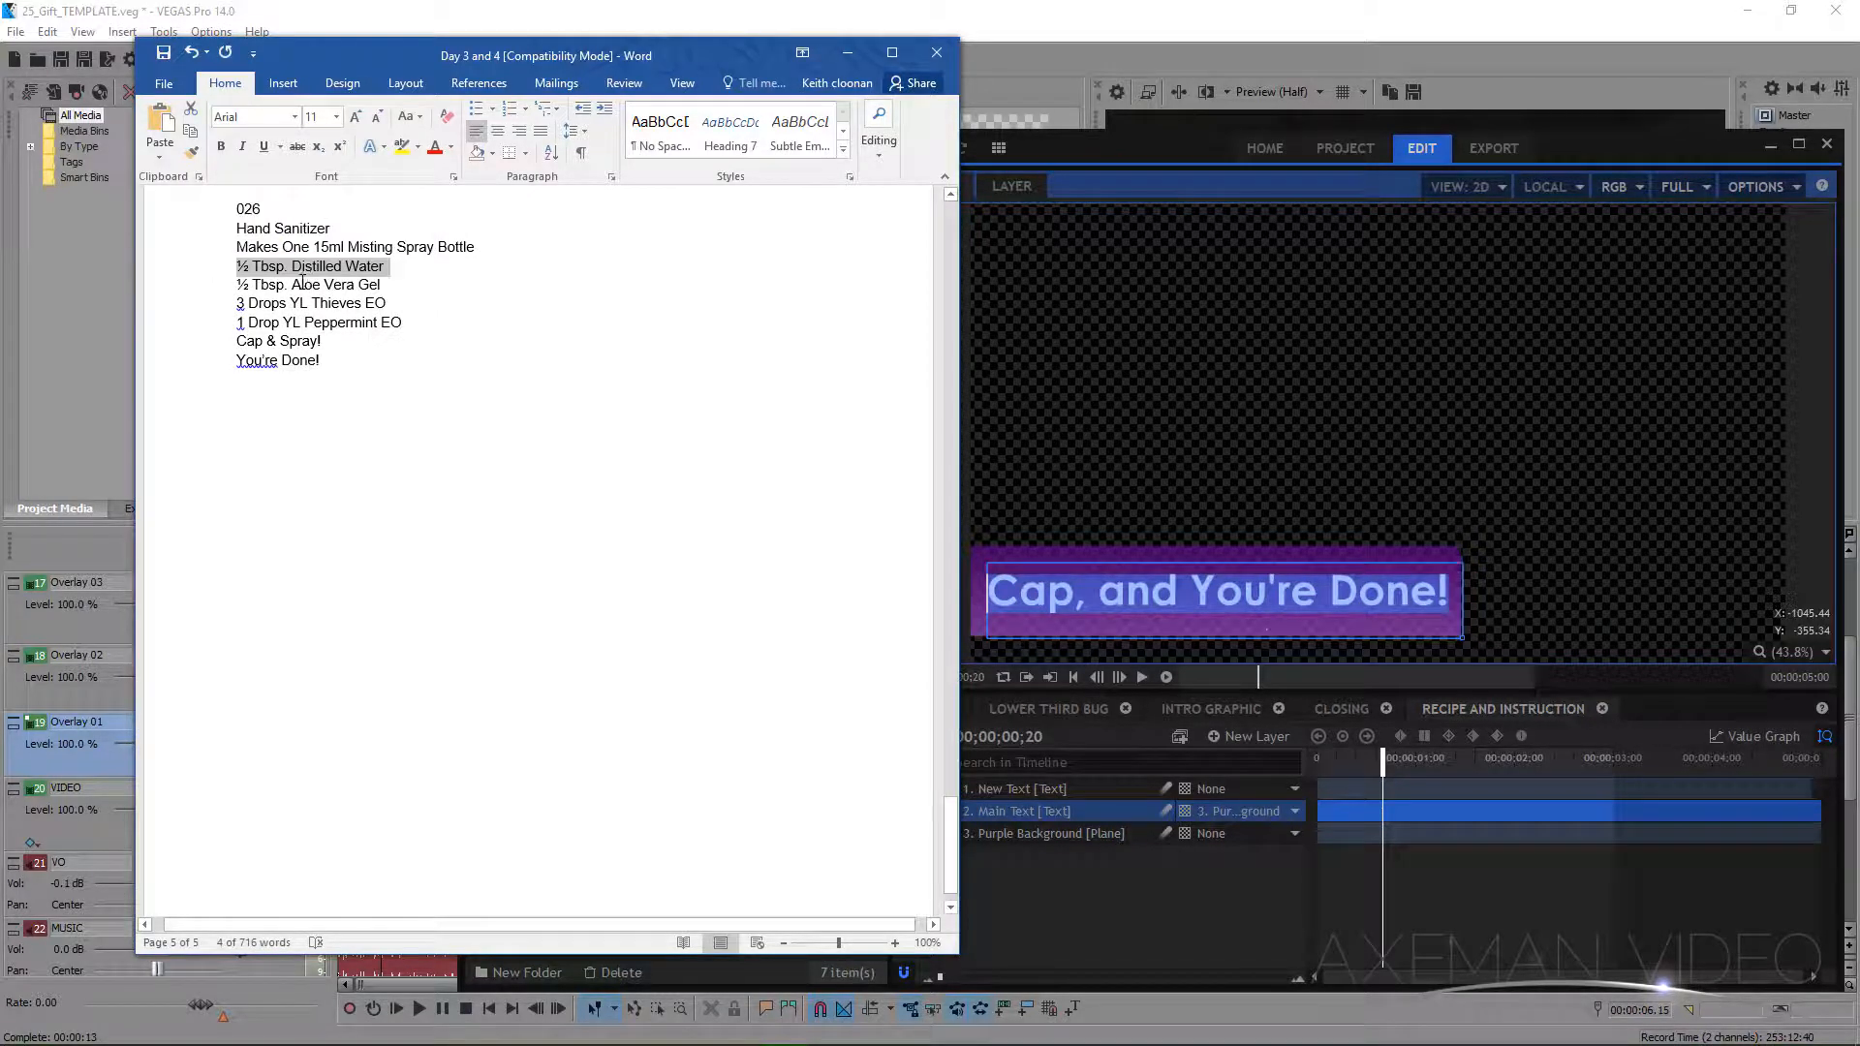
pyautogui.click(1151, 595)
pyautogui.moveTo(1447, 589); pyautogui.dragTo(987, 598)
pyautogui.hotkey('ctrl', 'v')
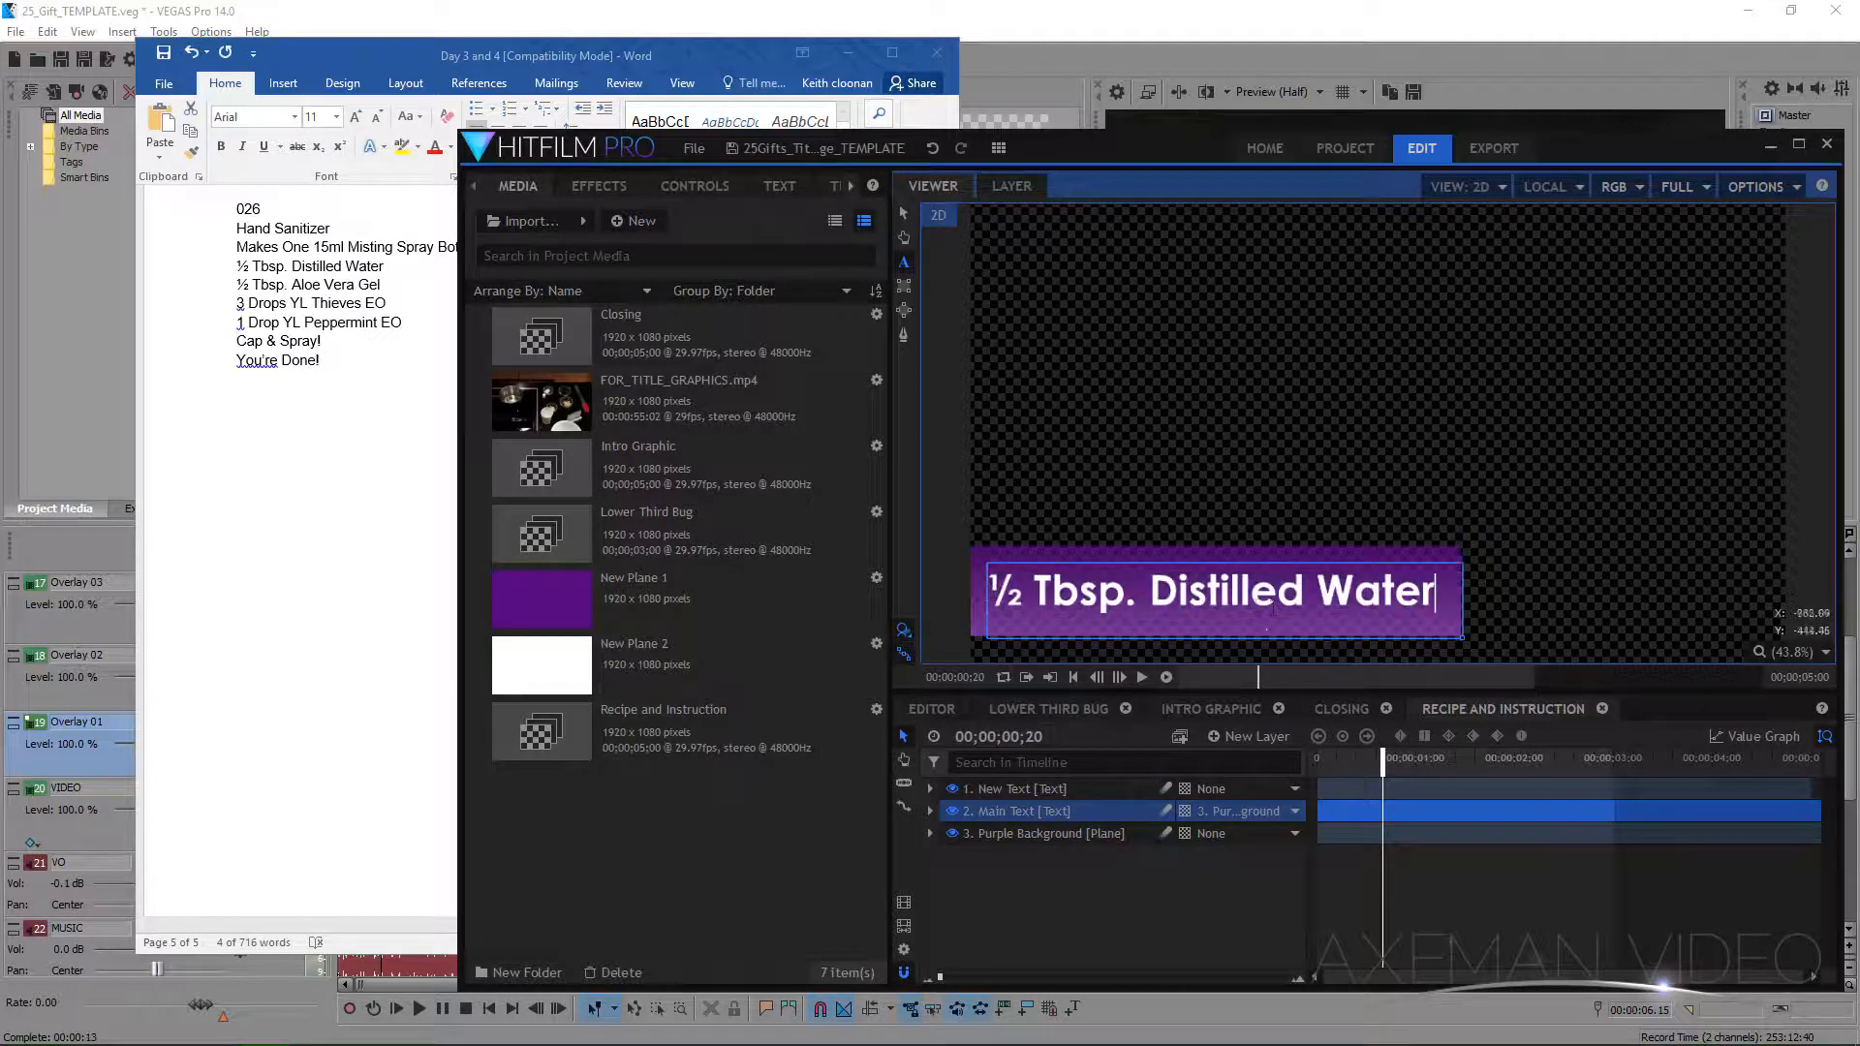
pyautogui.click(1147, 917)
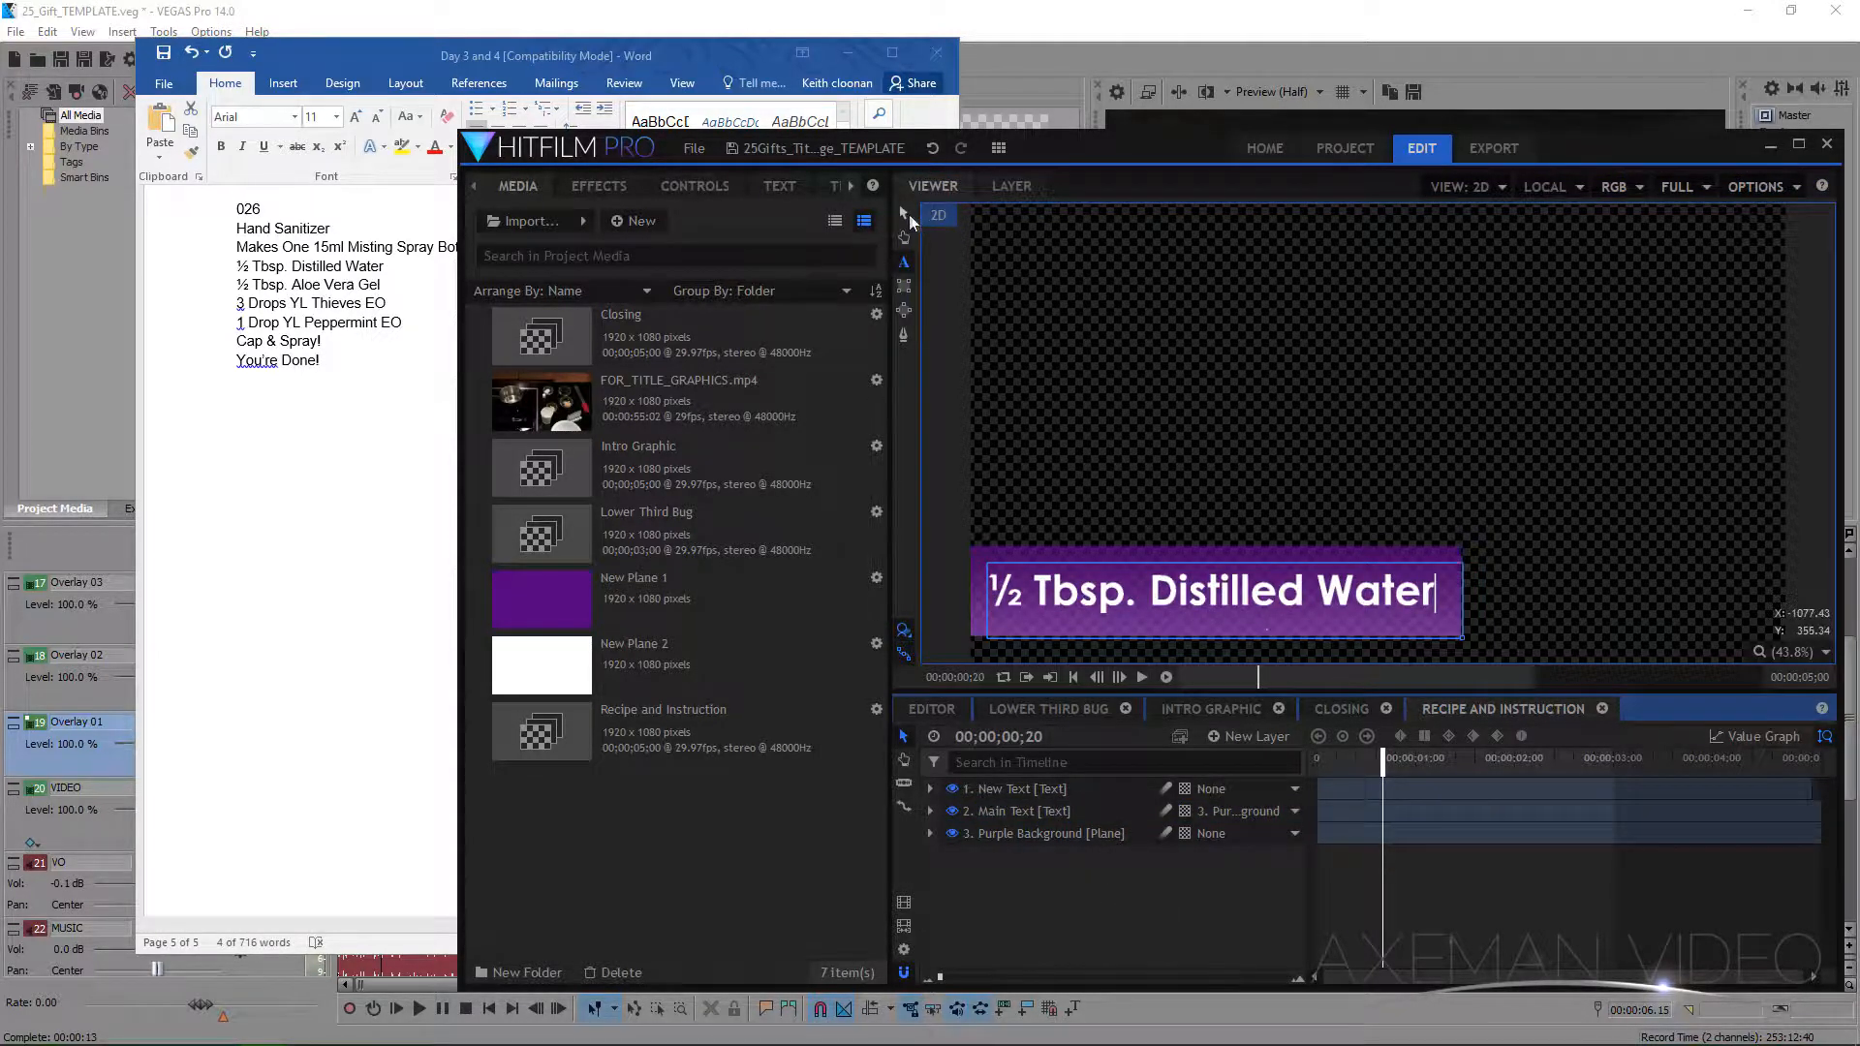
pyautogui.click(905, 213)
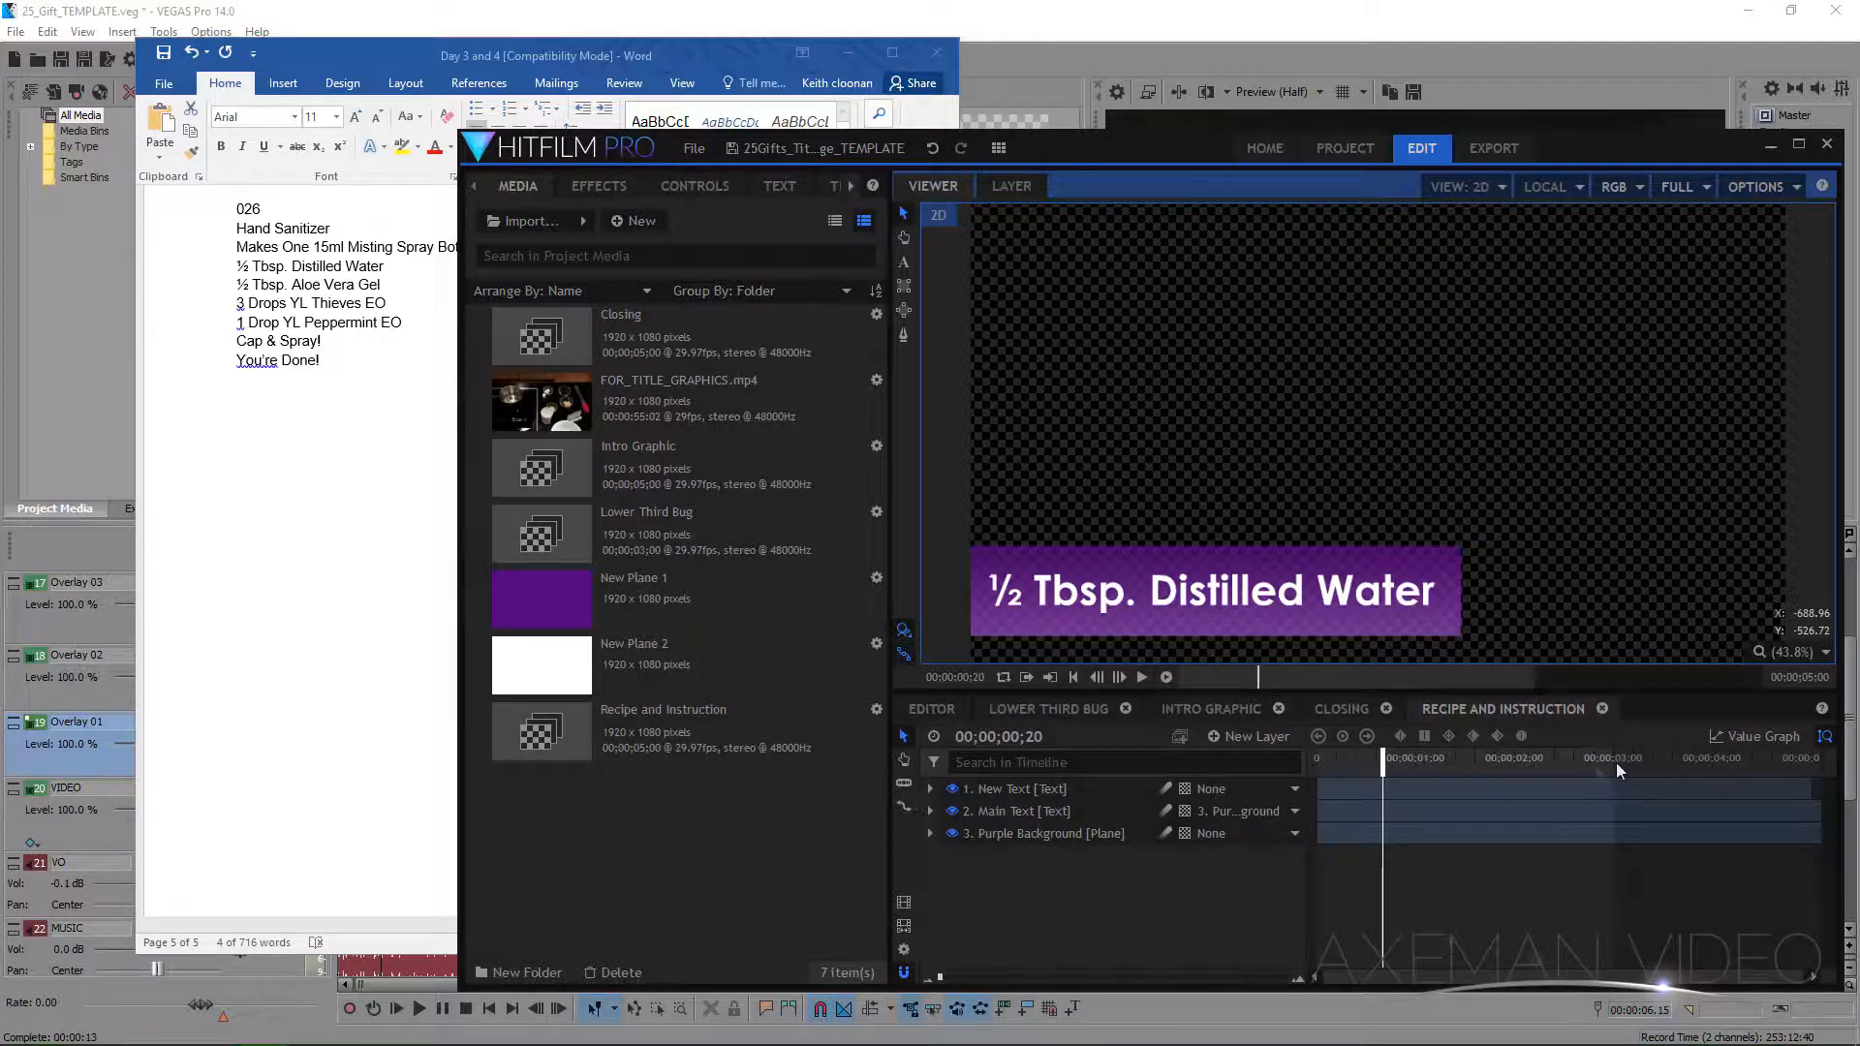
# - Scrub through the Recipe and Instruction timeline to preview how the text banner animates
pyautogui.moveTo(1383, 757); pyautogui.dragTo(1605, 754)
pyautogui.moveTo(1440, 785); pyautogui.dragTo(1296, 811)
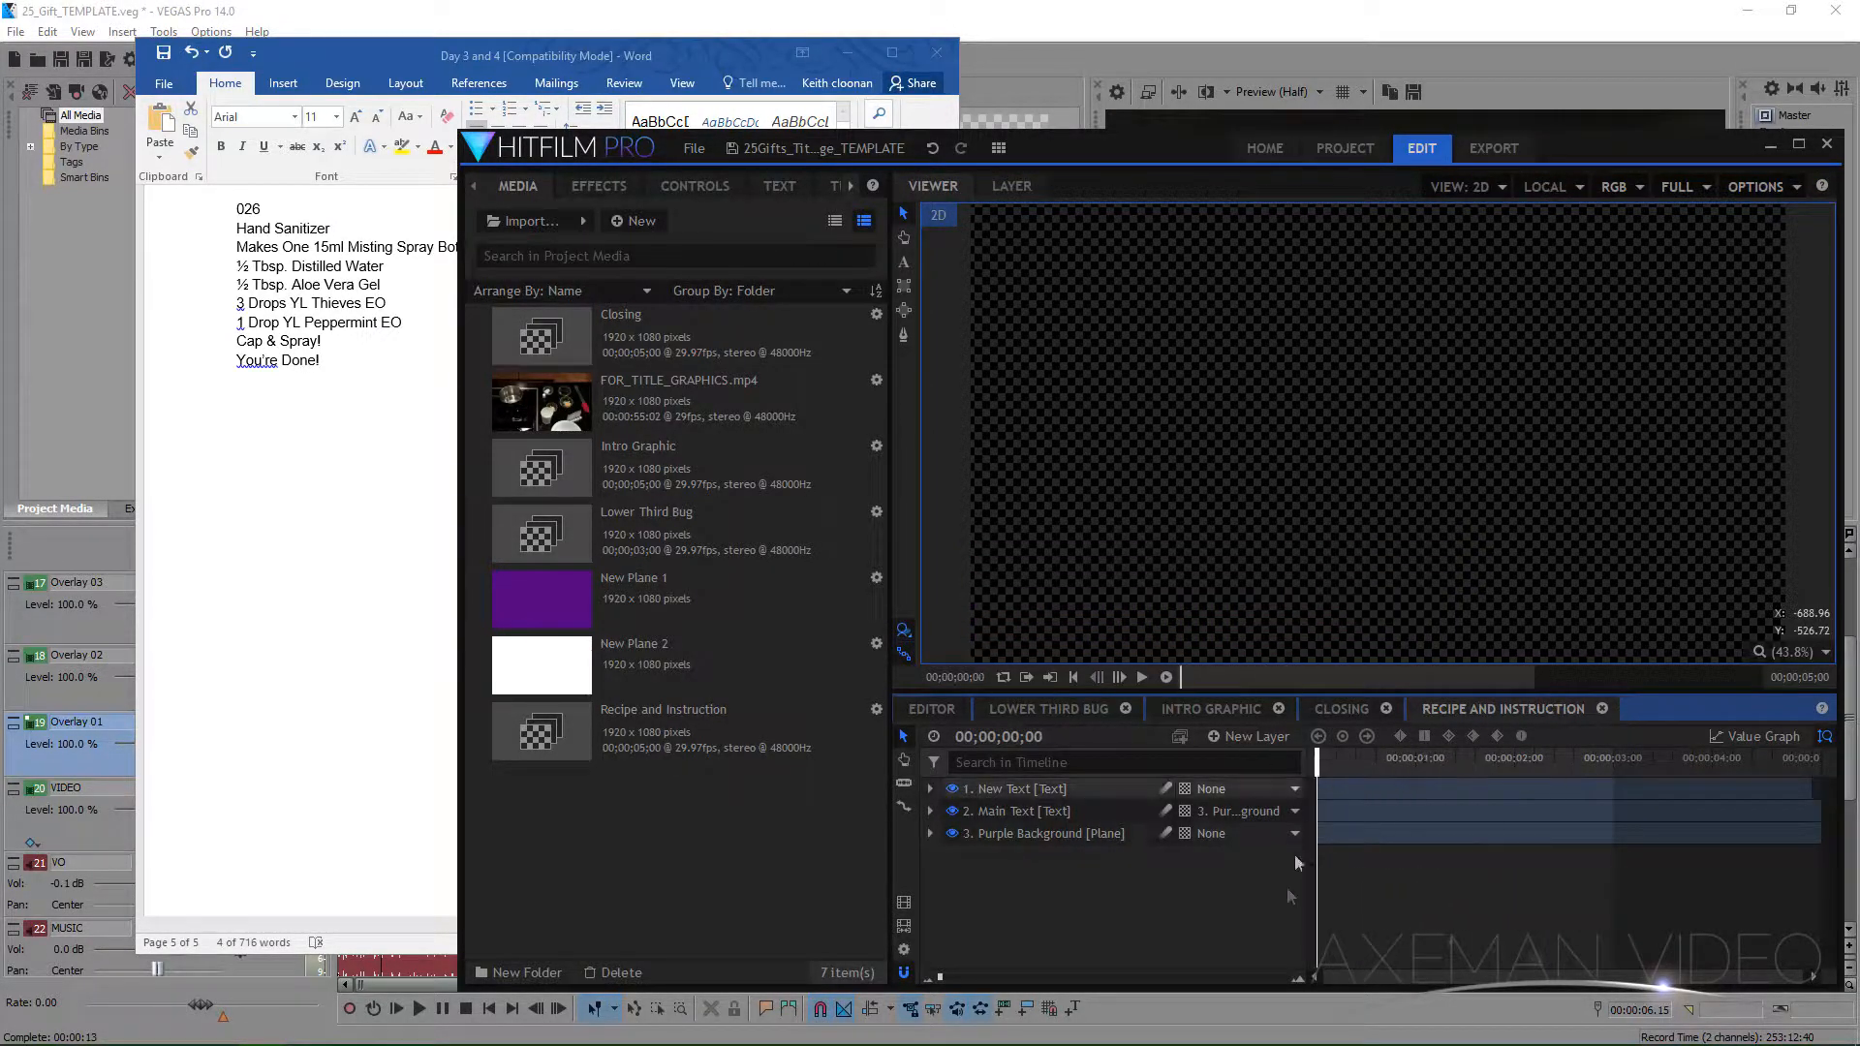
pyautogui.click(1409, 762)
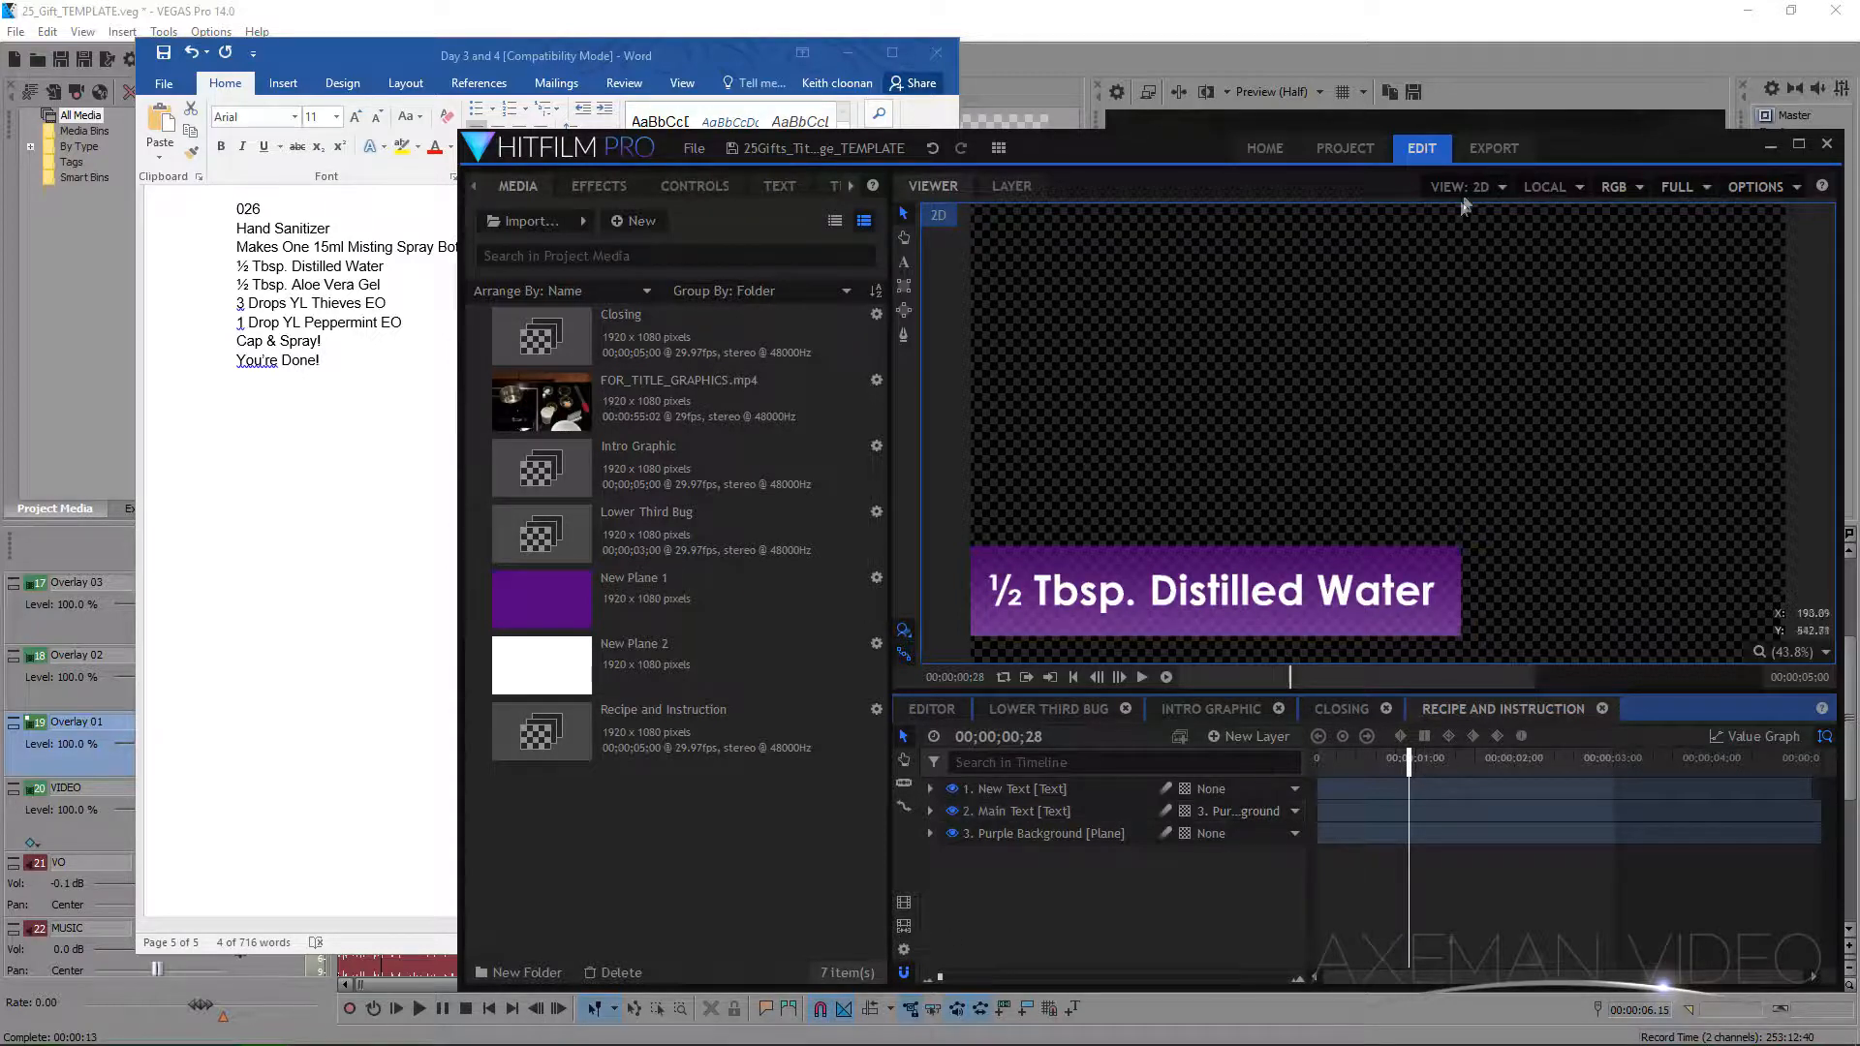
# - Set the Recipe and Instruction export task's output to an AVI file named 001 in folder 25 of 25GiftRecipes_Ebook_Vids
pyautogui.click(1499, 149)
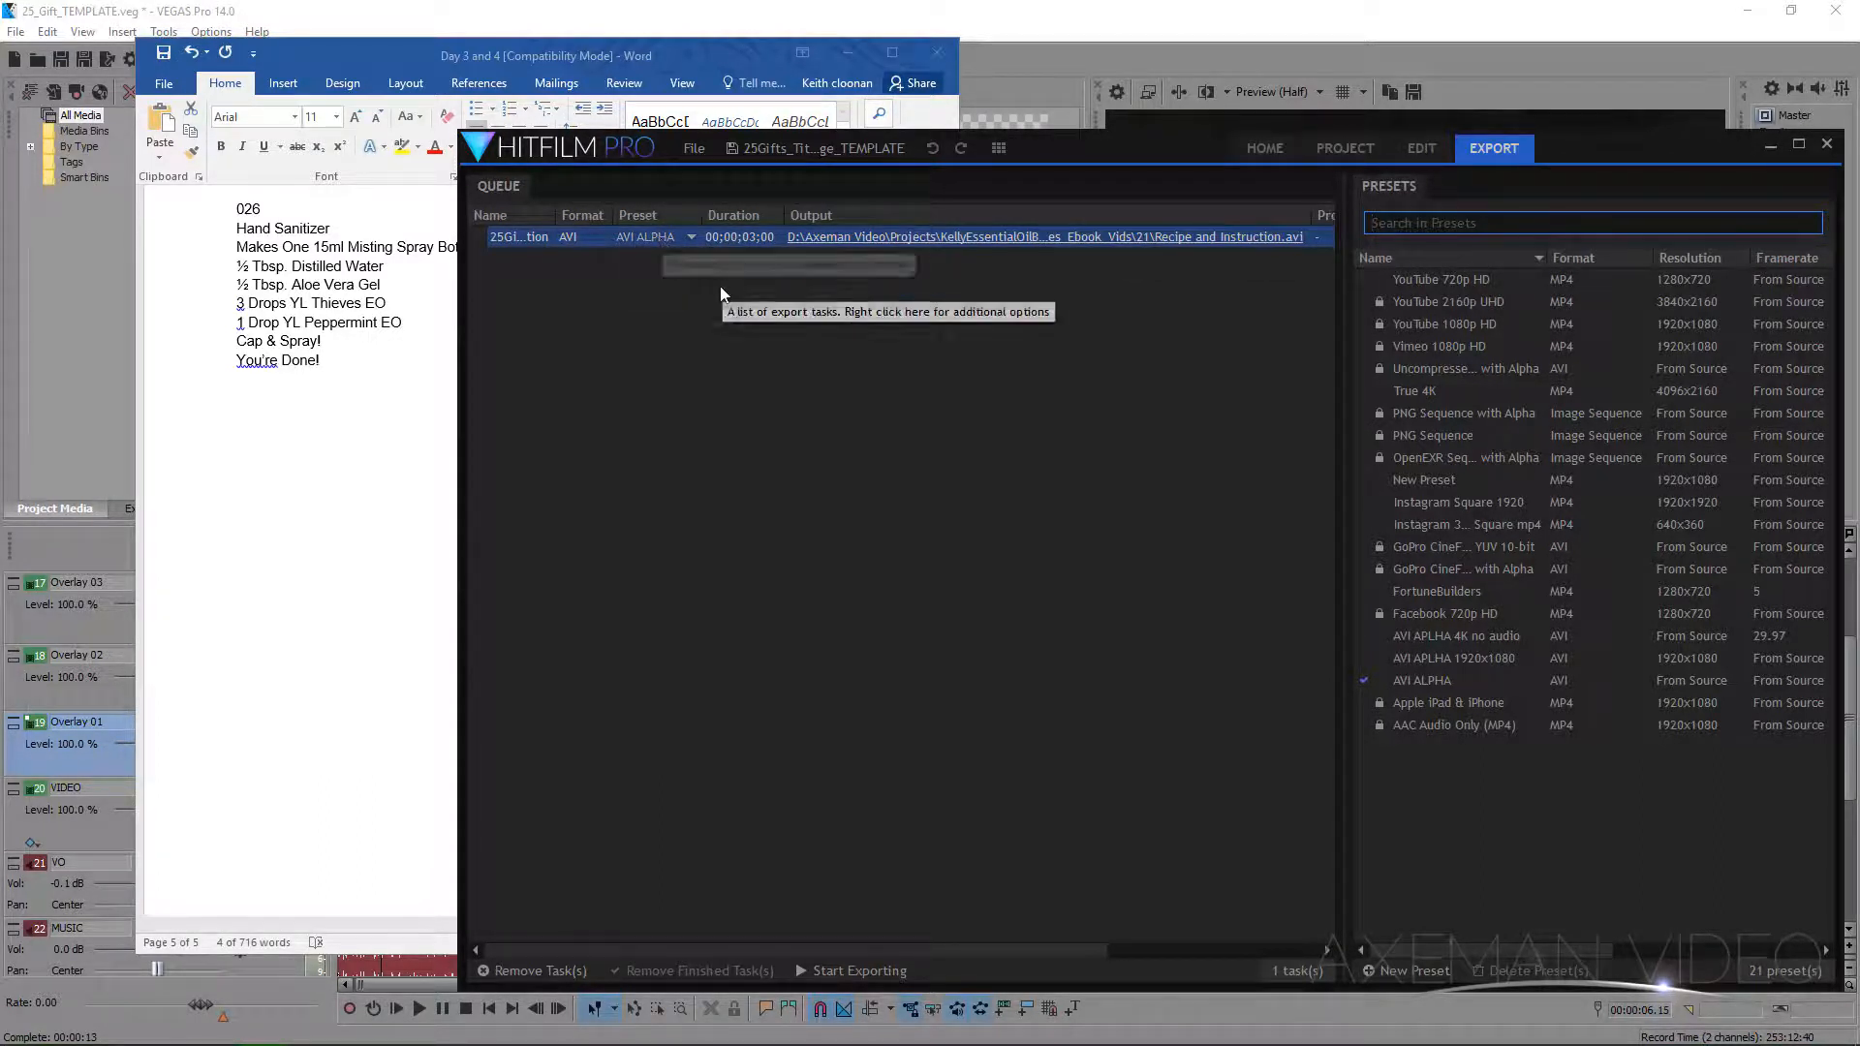
pyautogui.click(1421, 151)
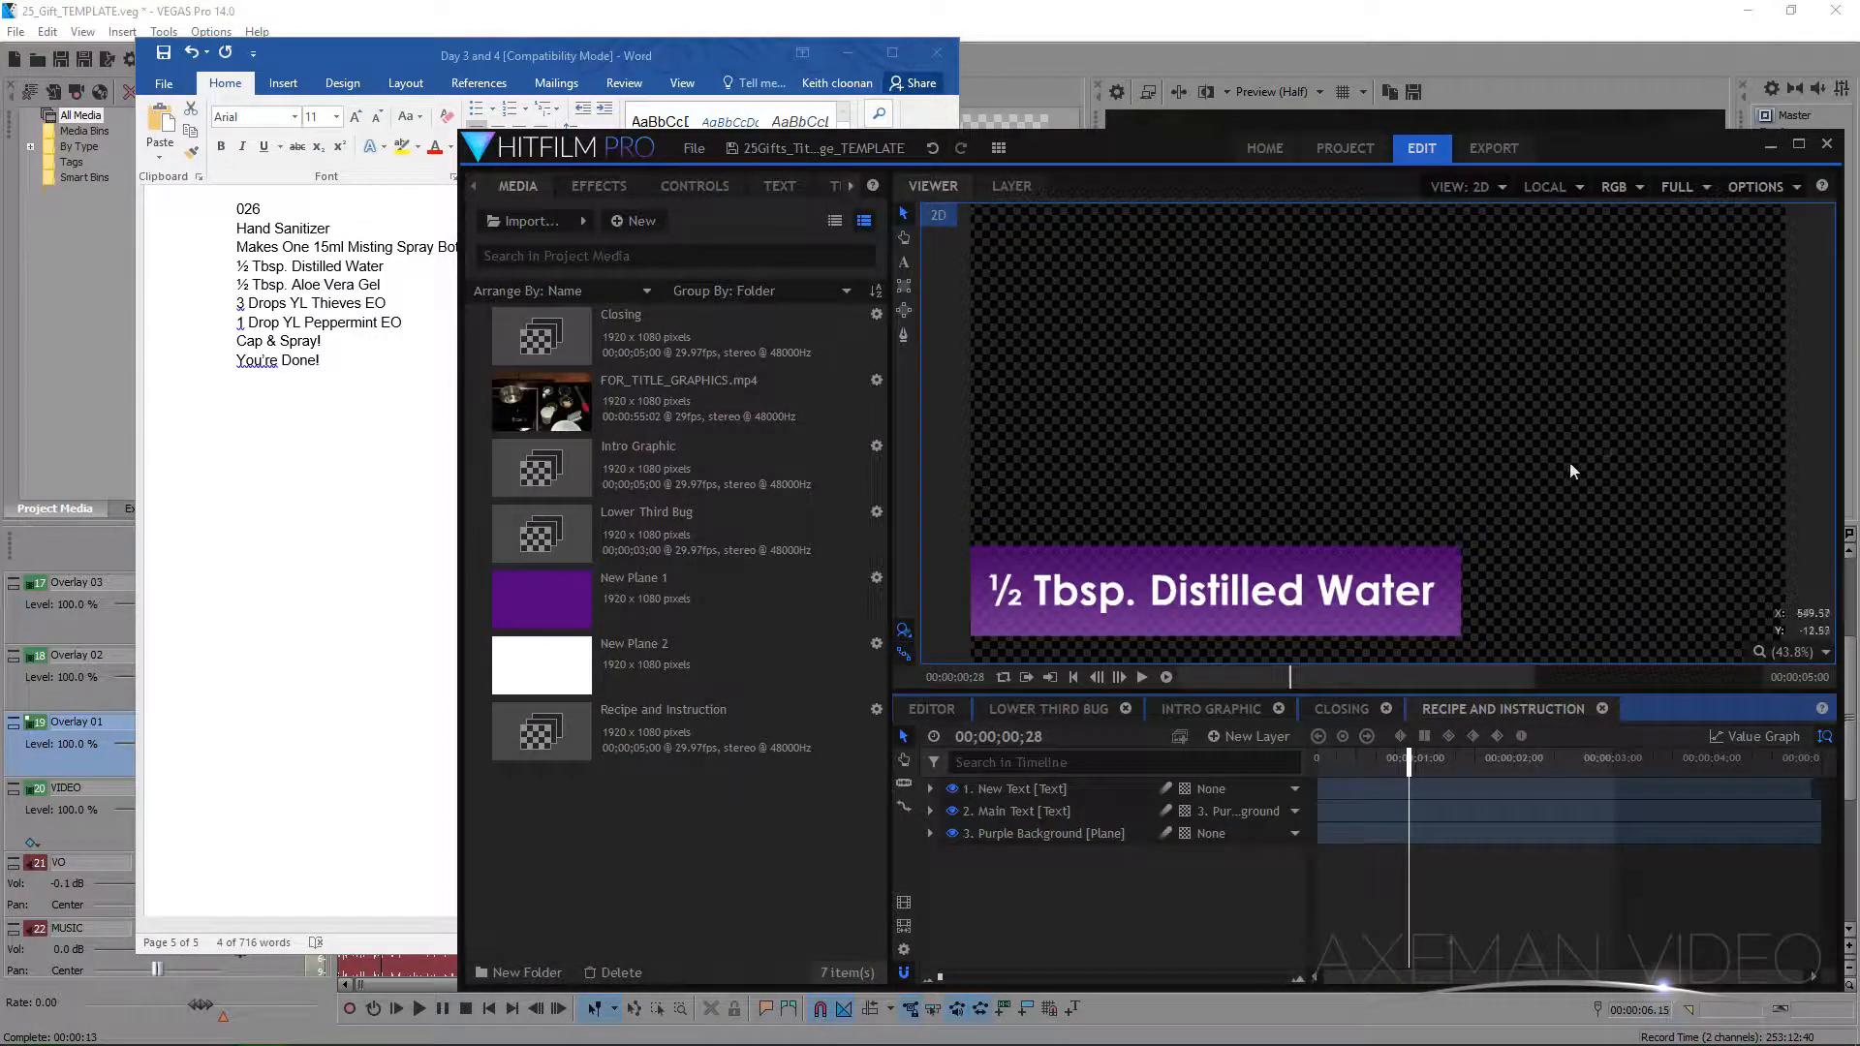
pyautogui.click(1003, 237)
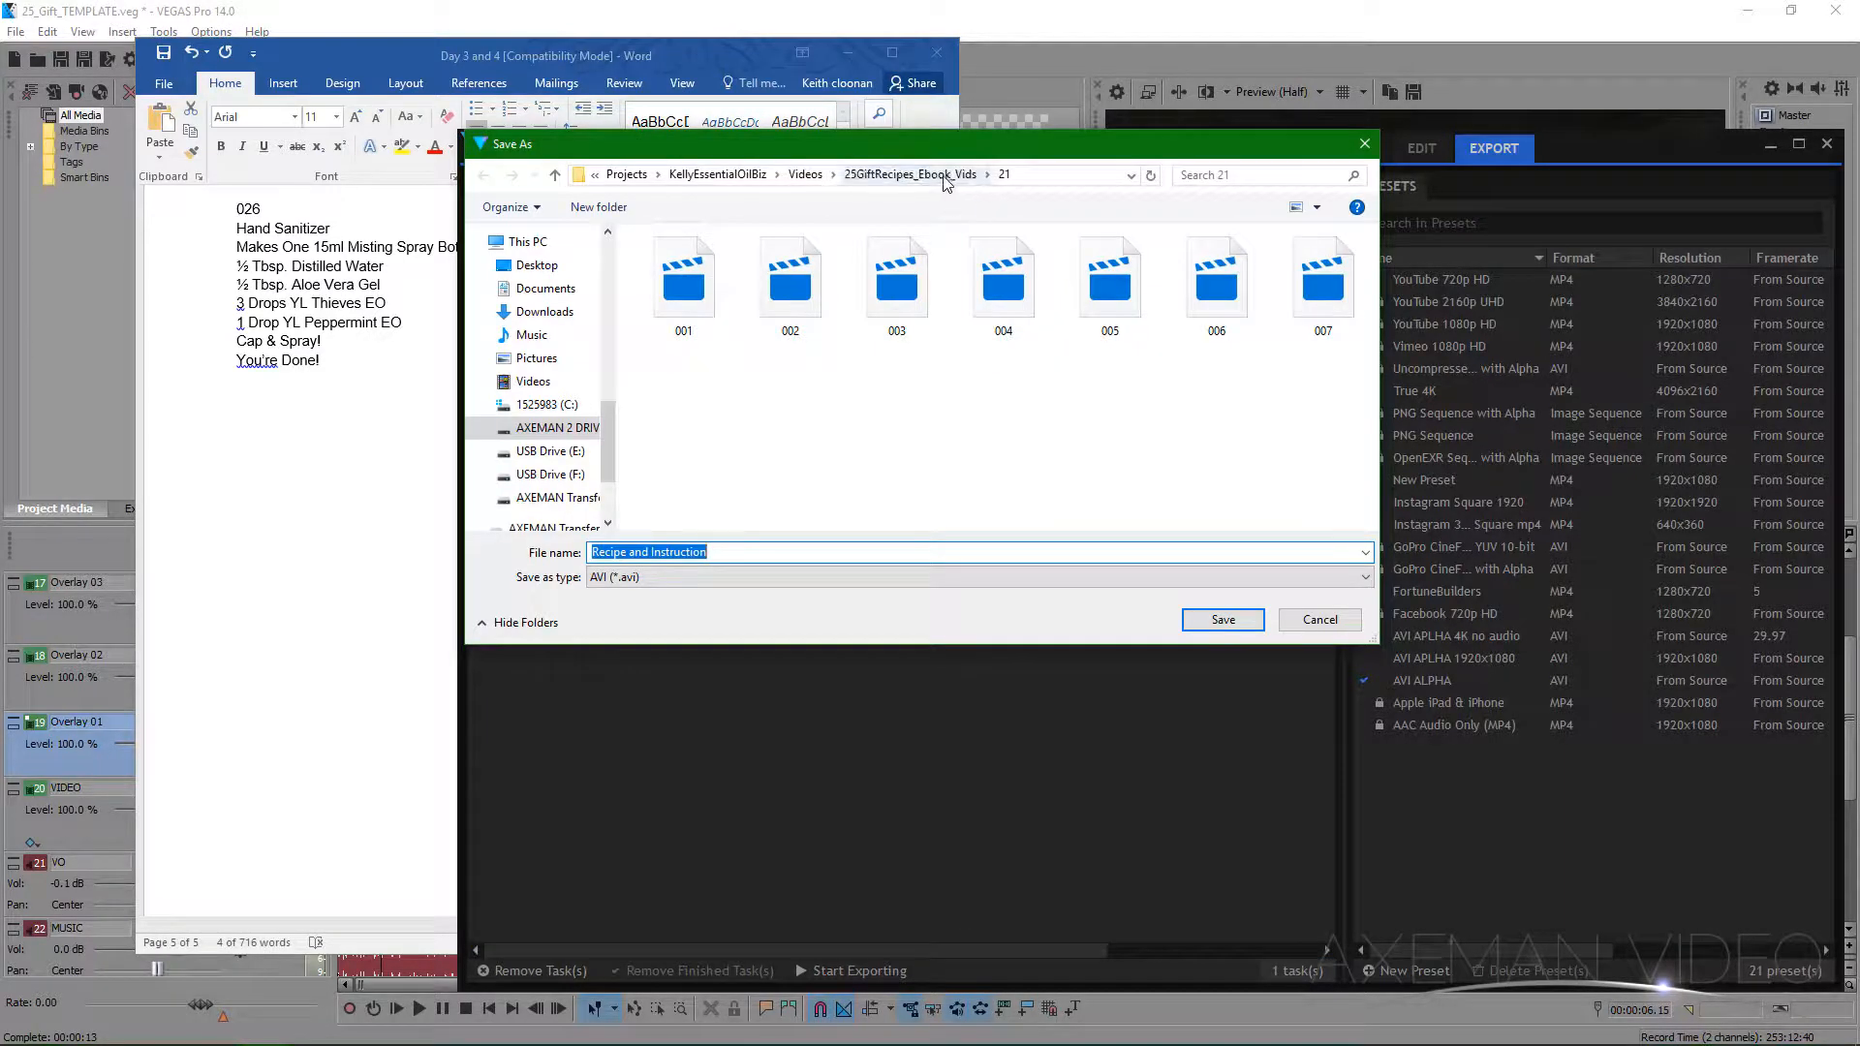
pyautogui.click(948, 183)
pyautogui.doubleClick(665, 463)
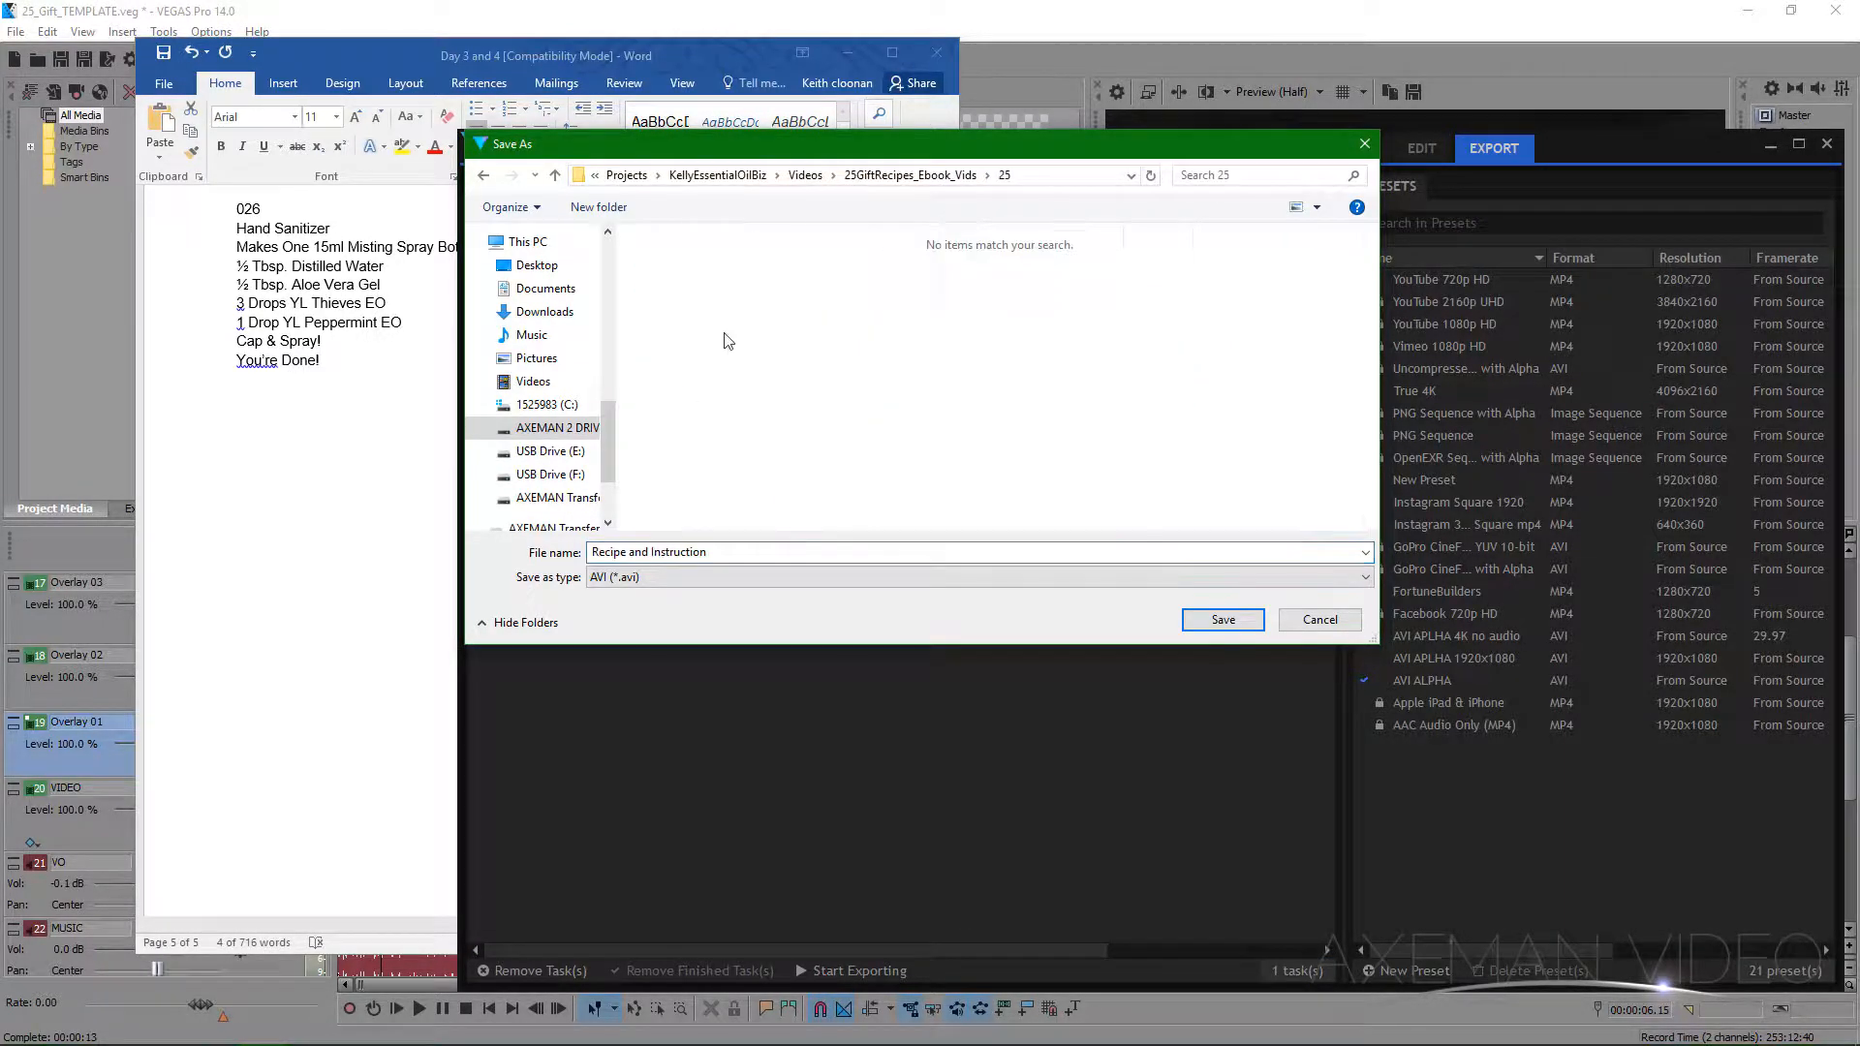
pyautogui.click(734, 550)
pyautogui.write('00')
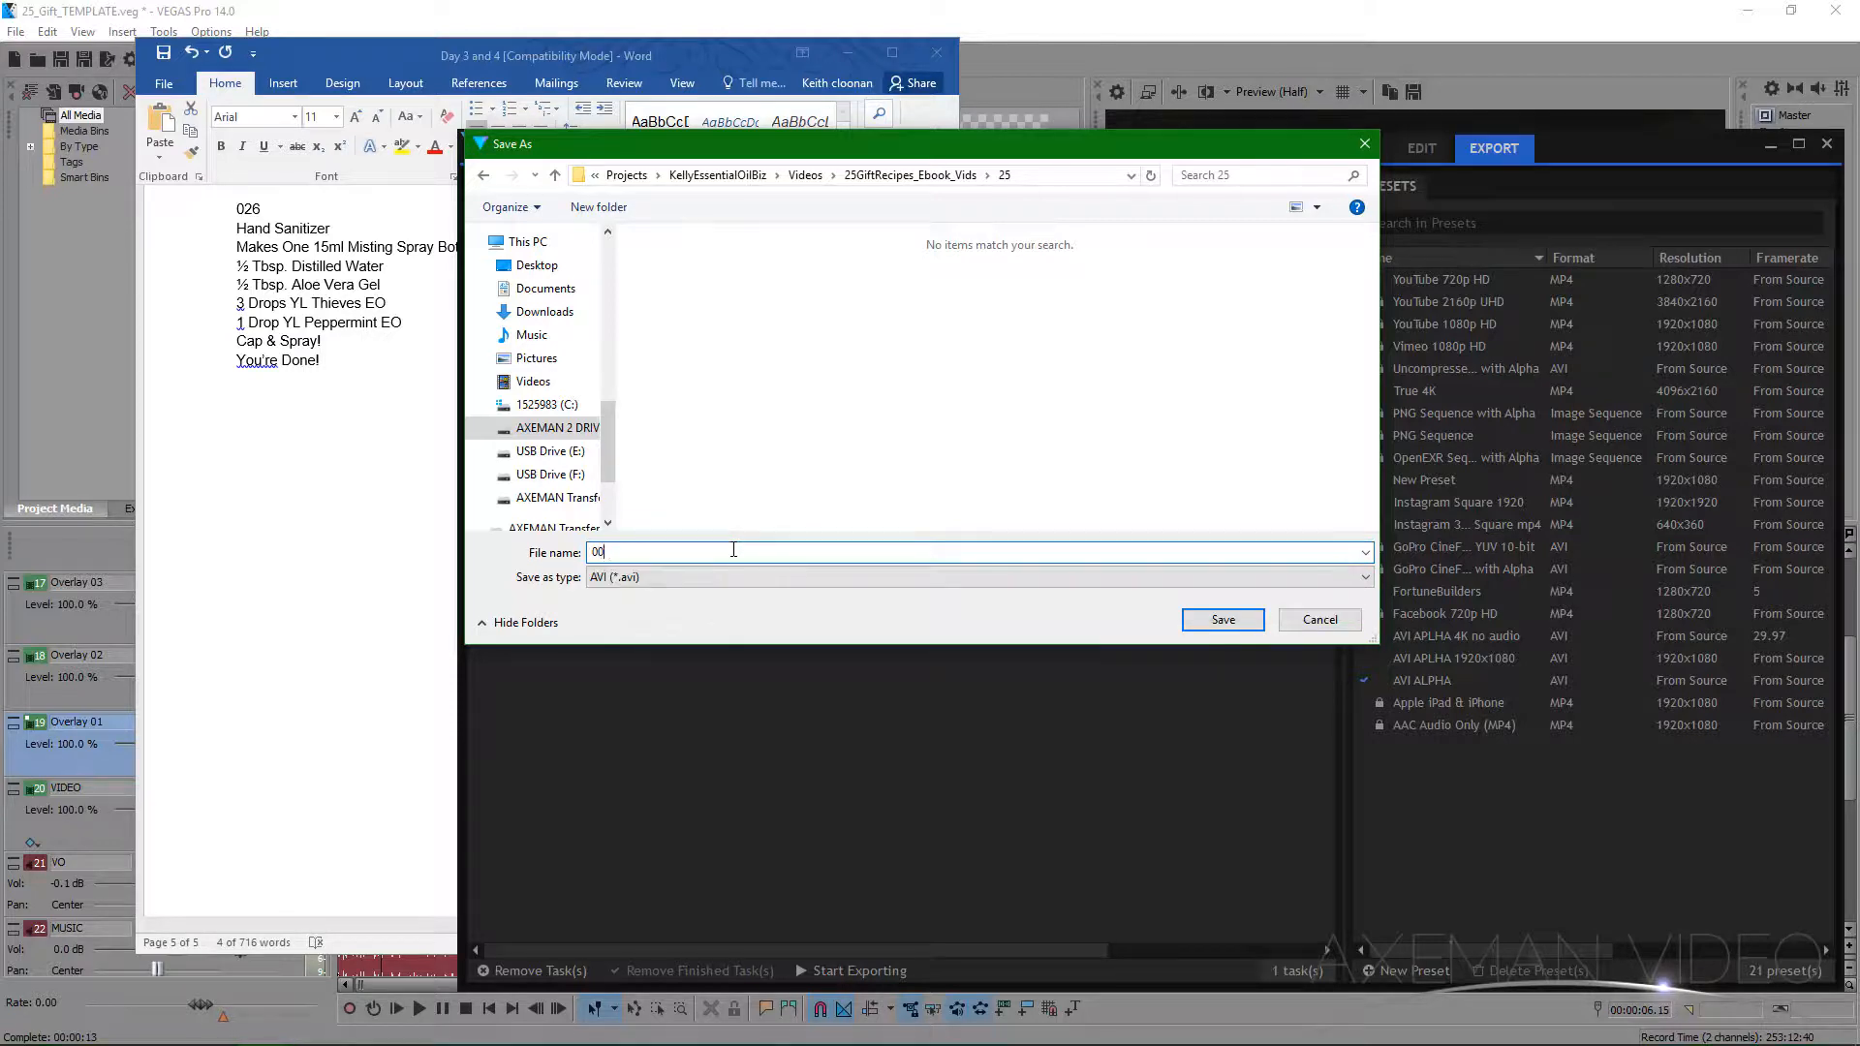
pyautogui.write('1')
pyautogui.click(1218, 623)
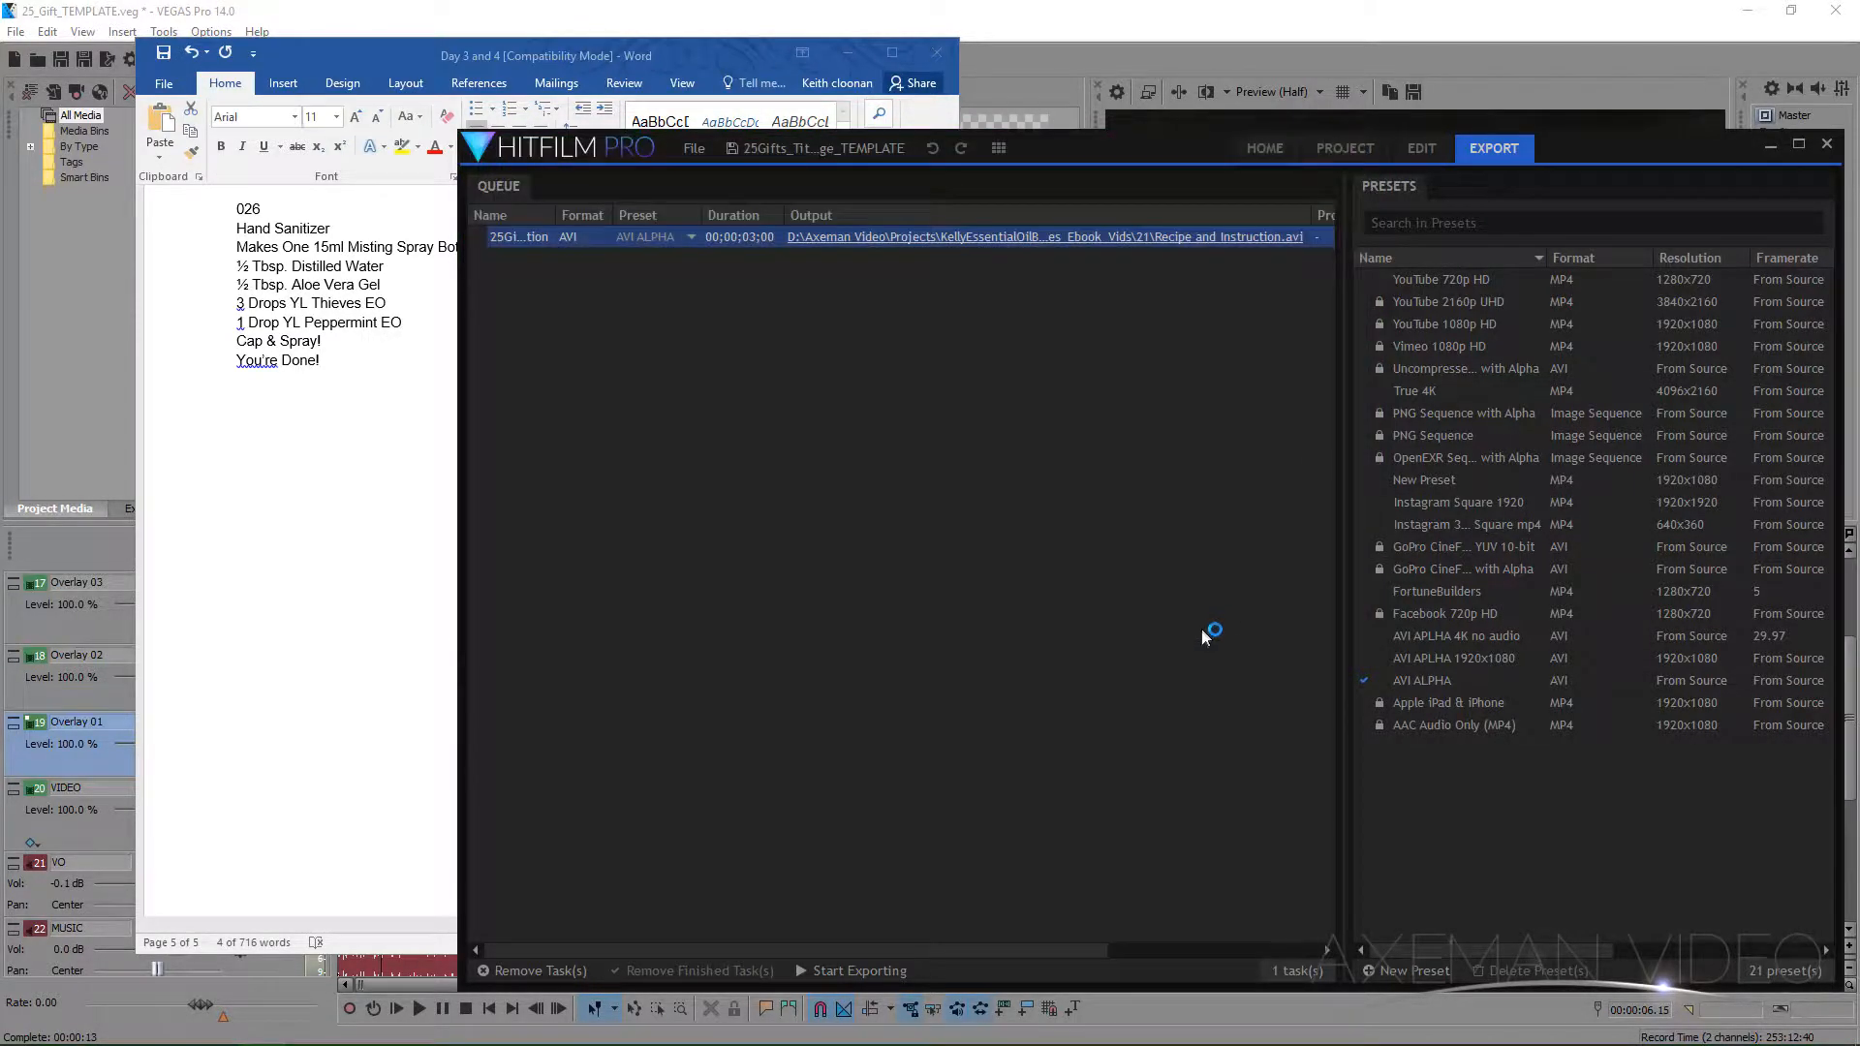
# - Go back to editing the composite and replace the banner text with "½ Tbsp. Aloe Vera Gel" copied from the Word recipe
pyautogui.click(1420, 148)
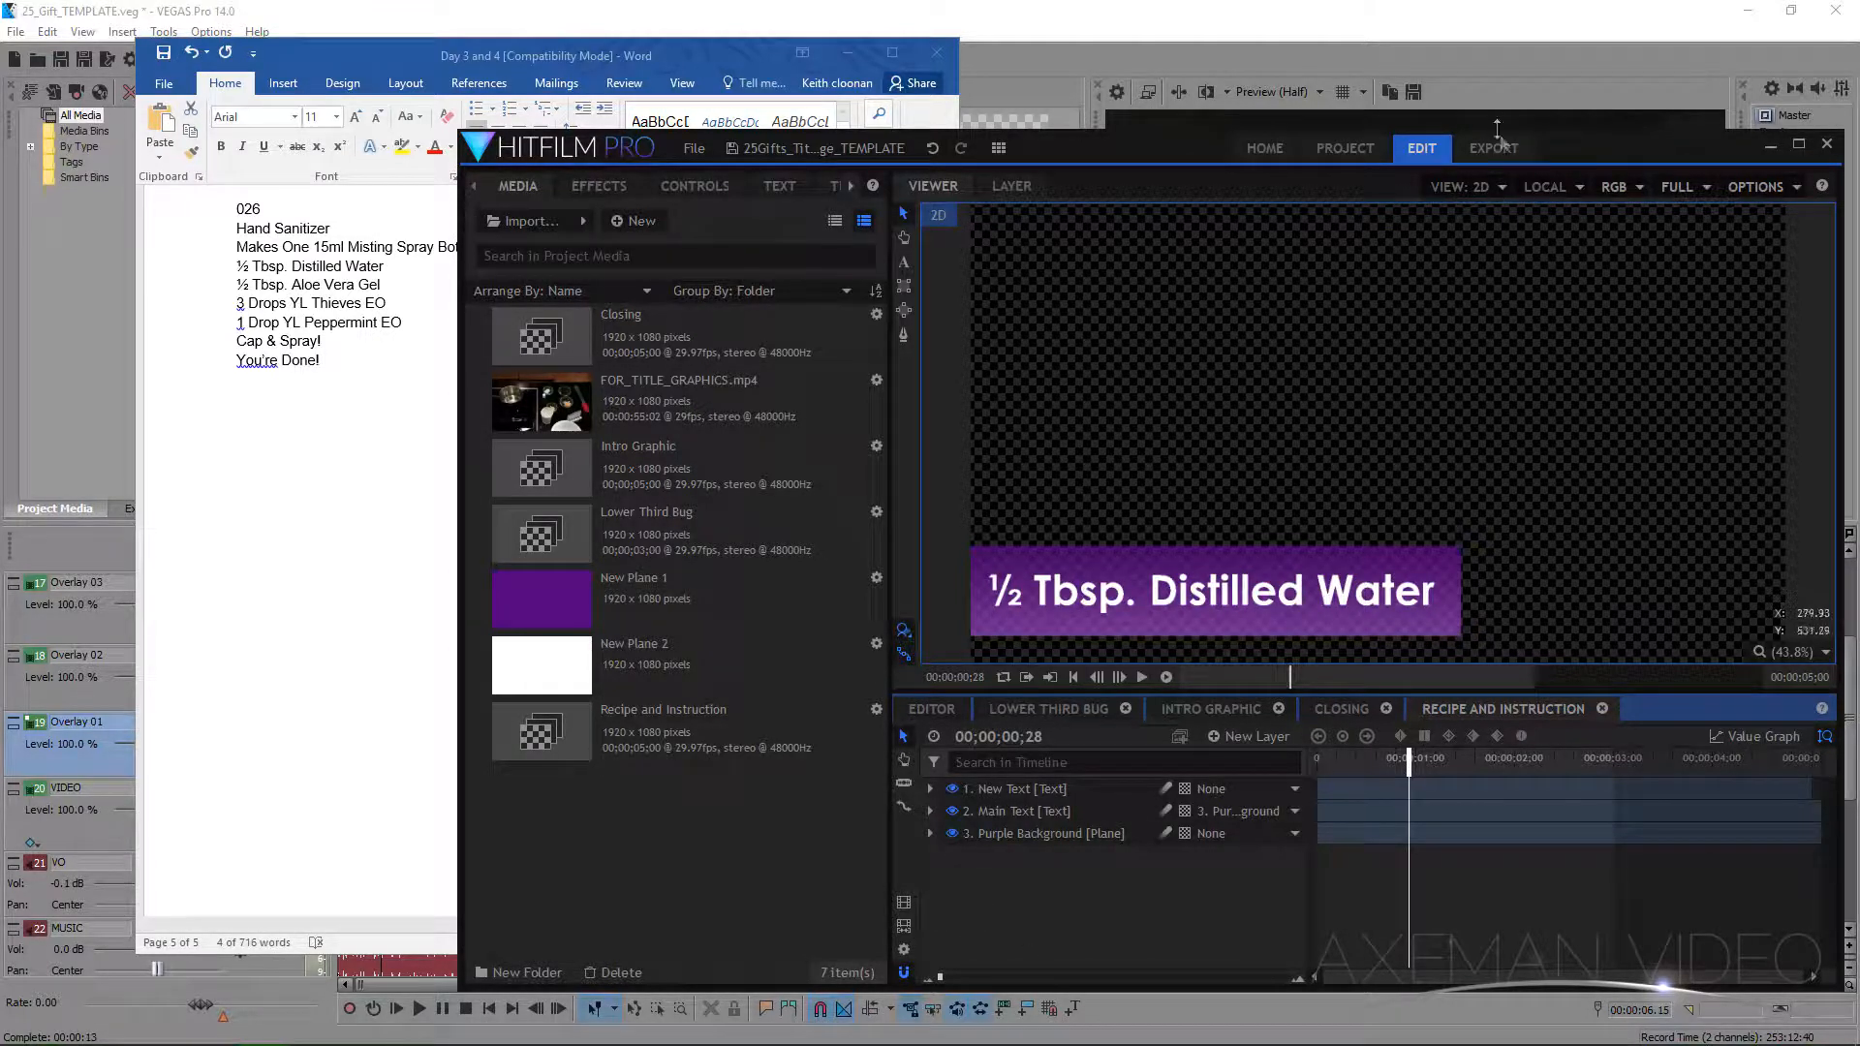
pyautogui.click(218, 287)
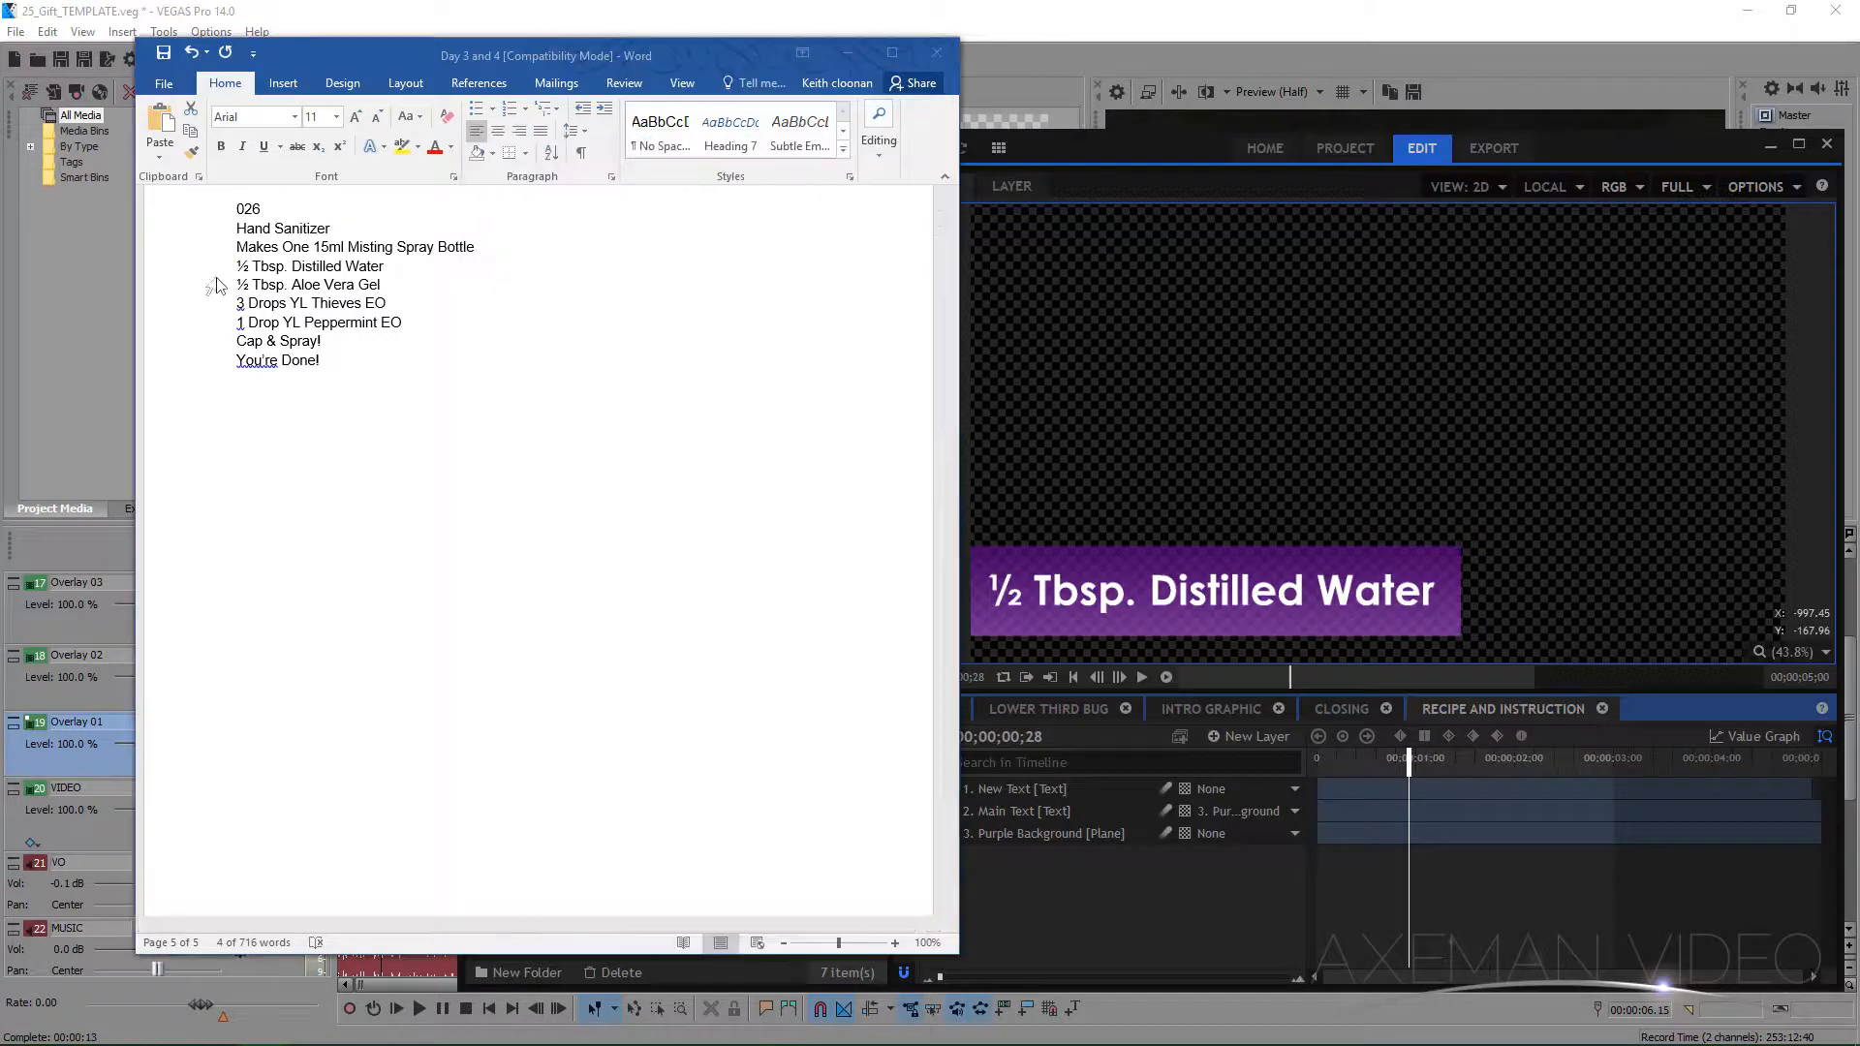
pyautogui.click(205, 294)
pyautogui.hotkey('ctrl', 'c')
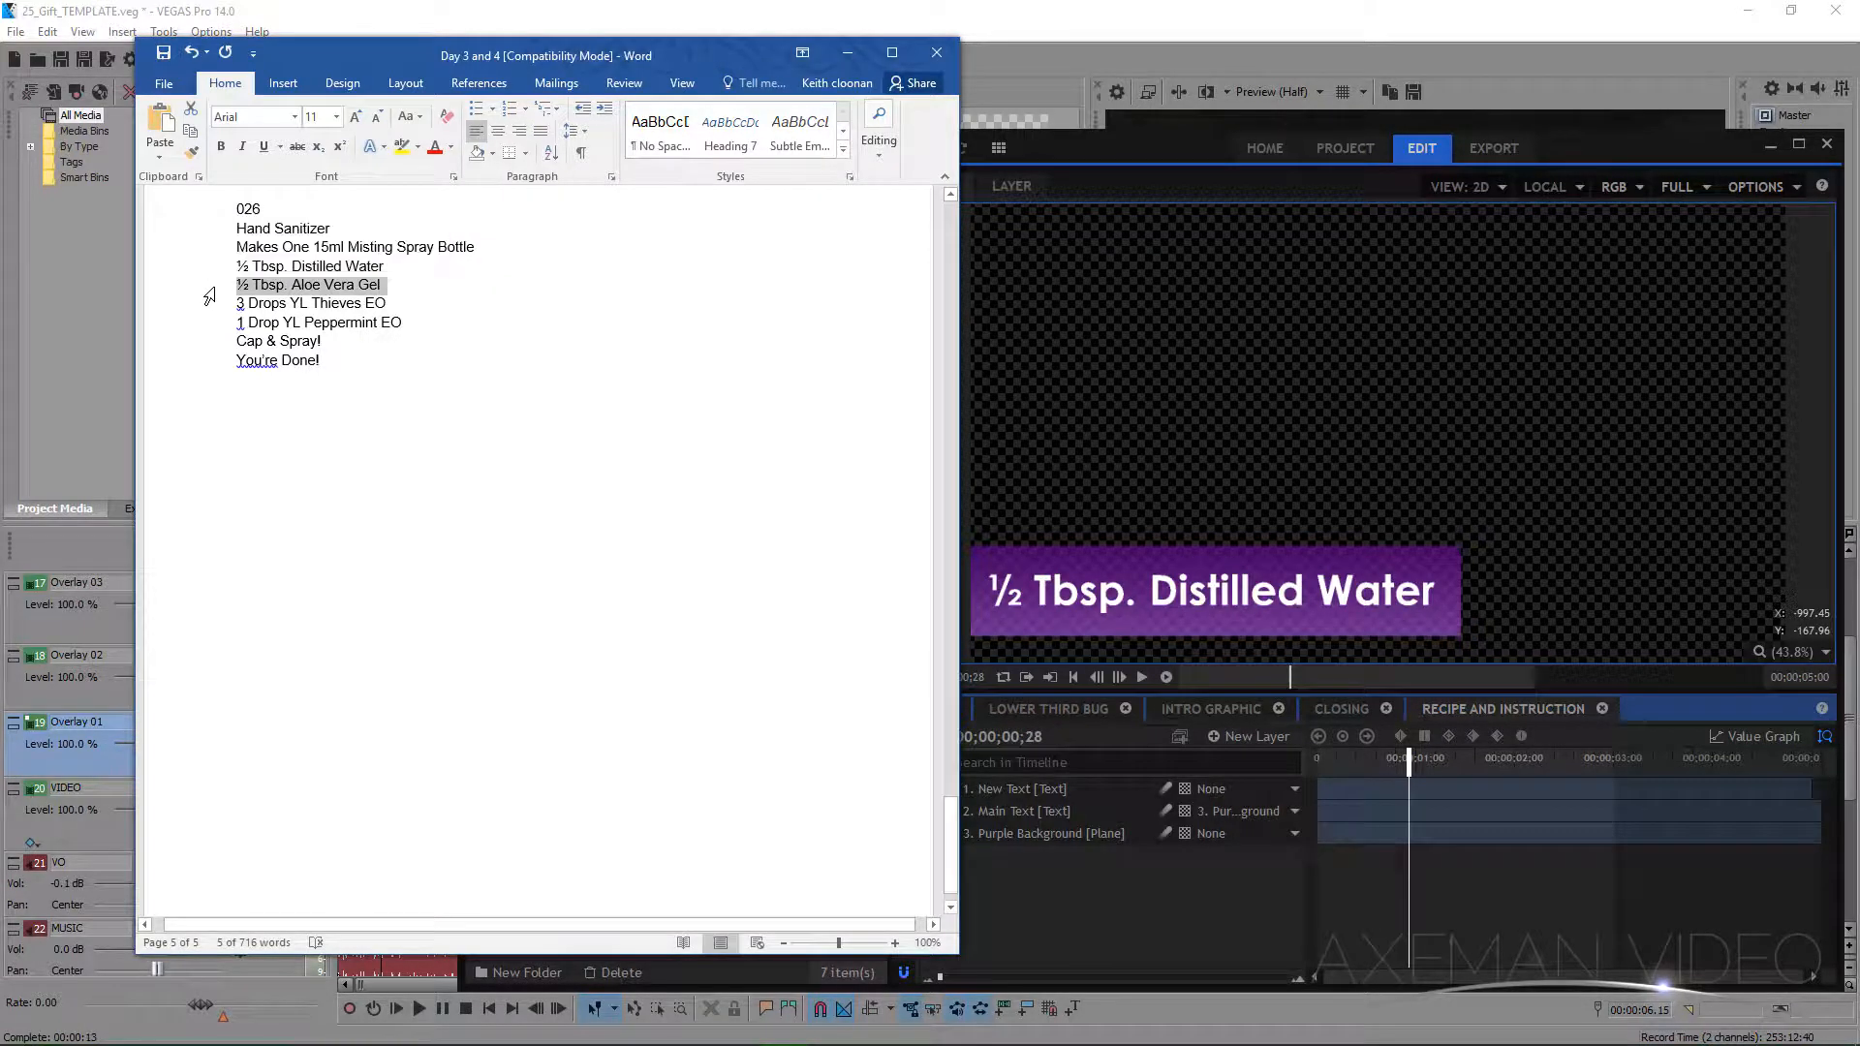
pyautogui.click(1348, 615)
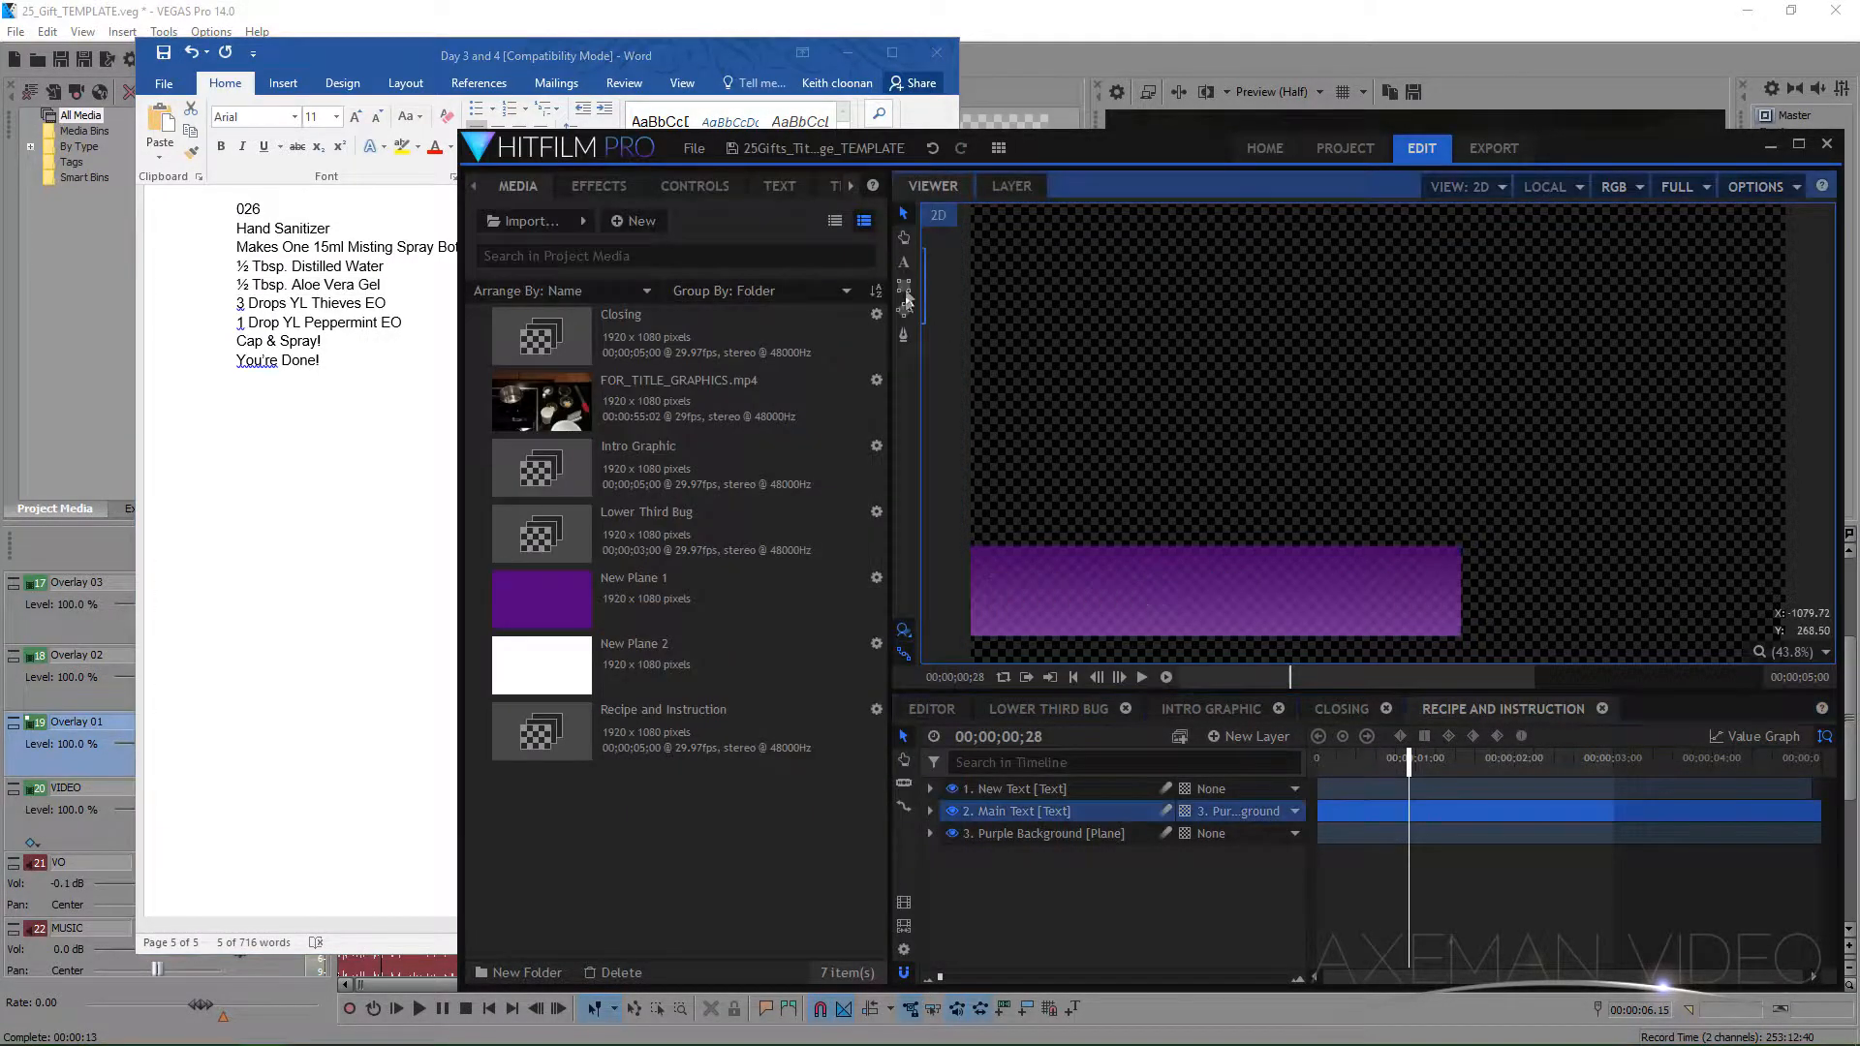
pyautogui.click(905, 263)
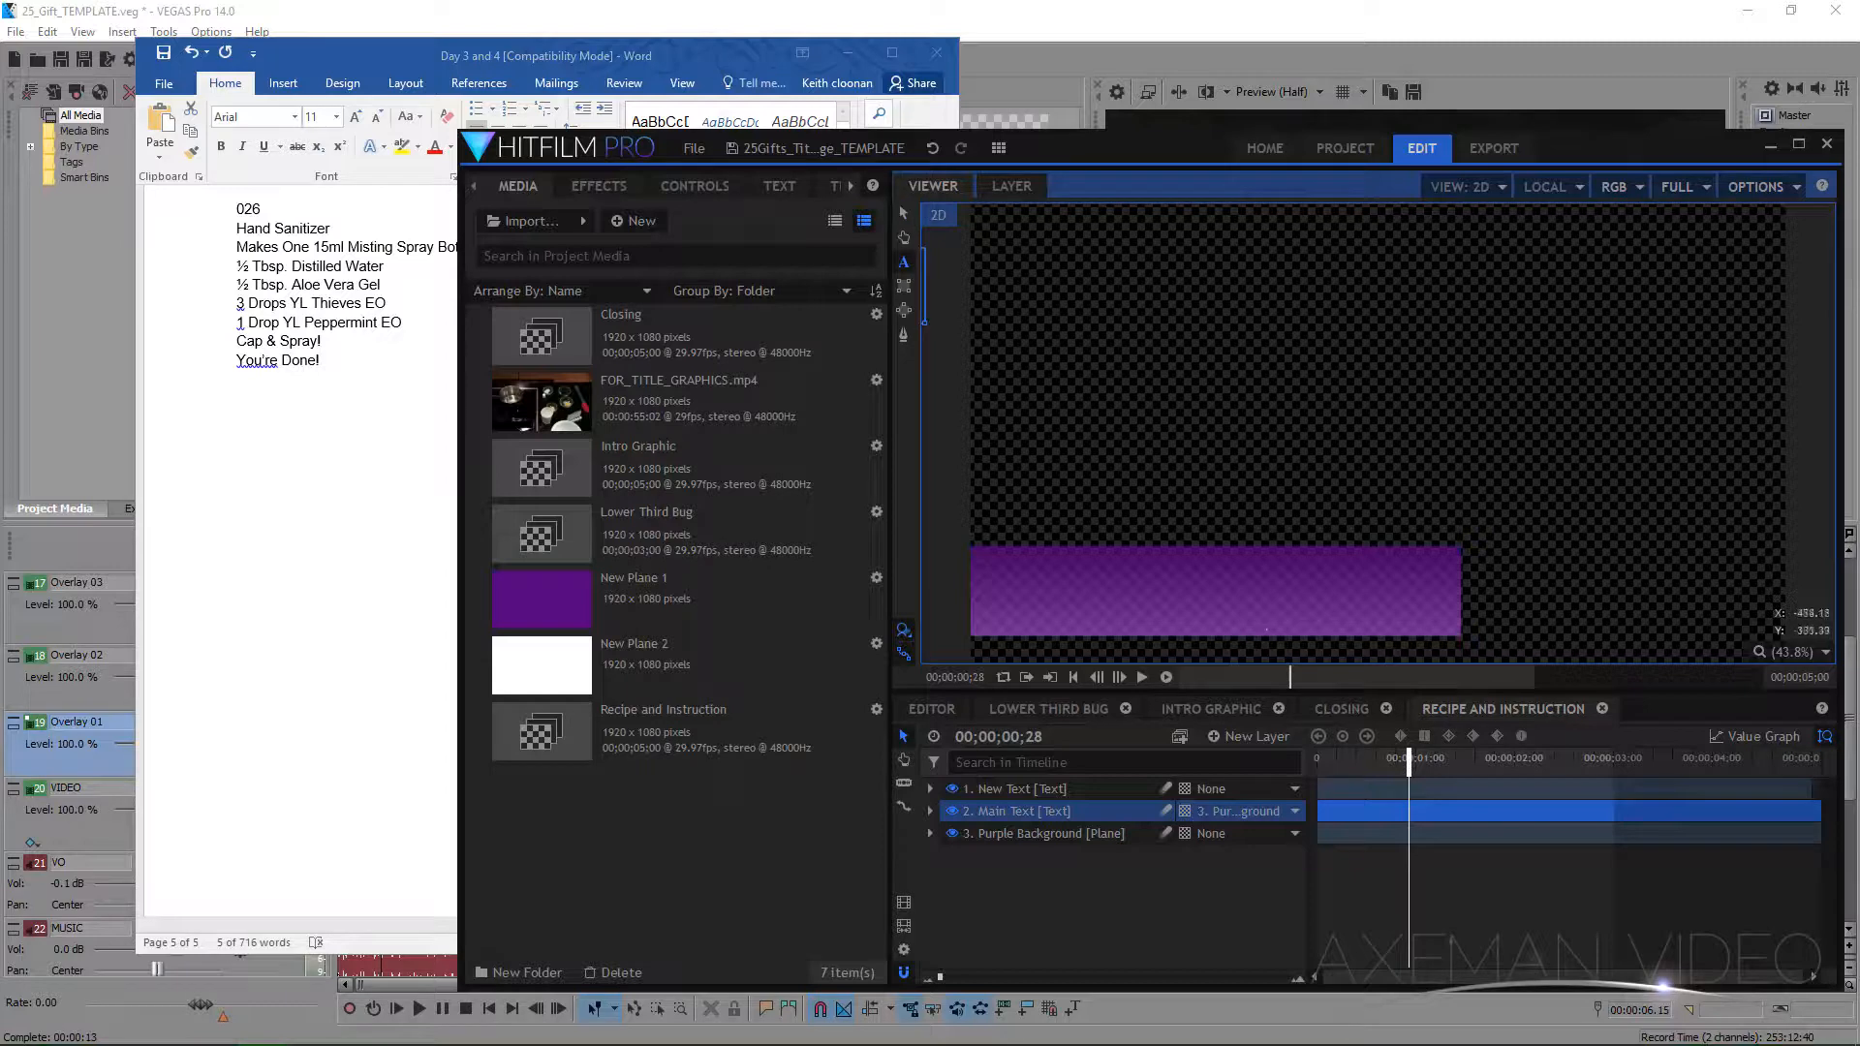
pyautogui.click(1247, 628)
pyautogui.write('½ Tbsp. Distilled Water')
pyautogui.moveTo(1436, 593); pyautogui.dragTo(996, 595)
pyautogui.moveTo(1435, 593); pyautogui.dragTo(999, 585)
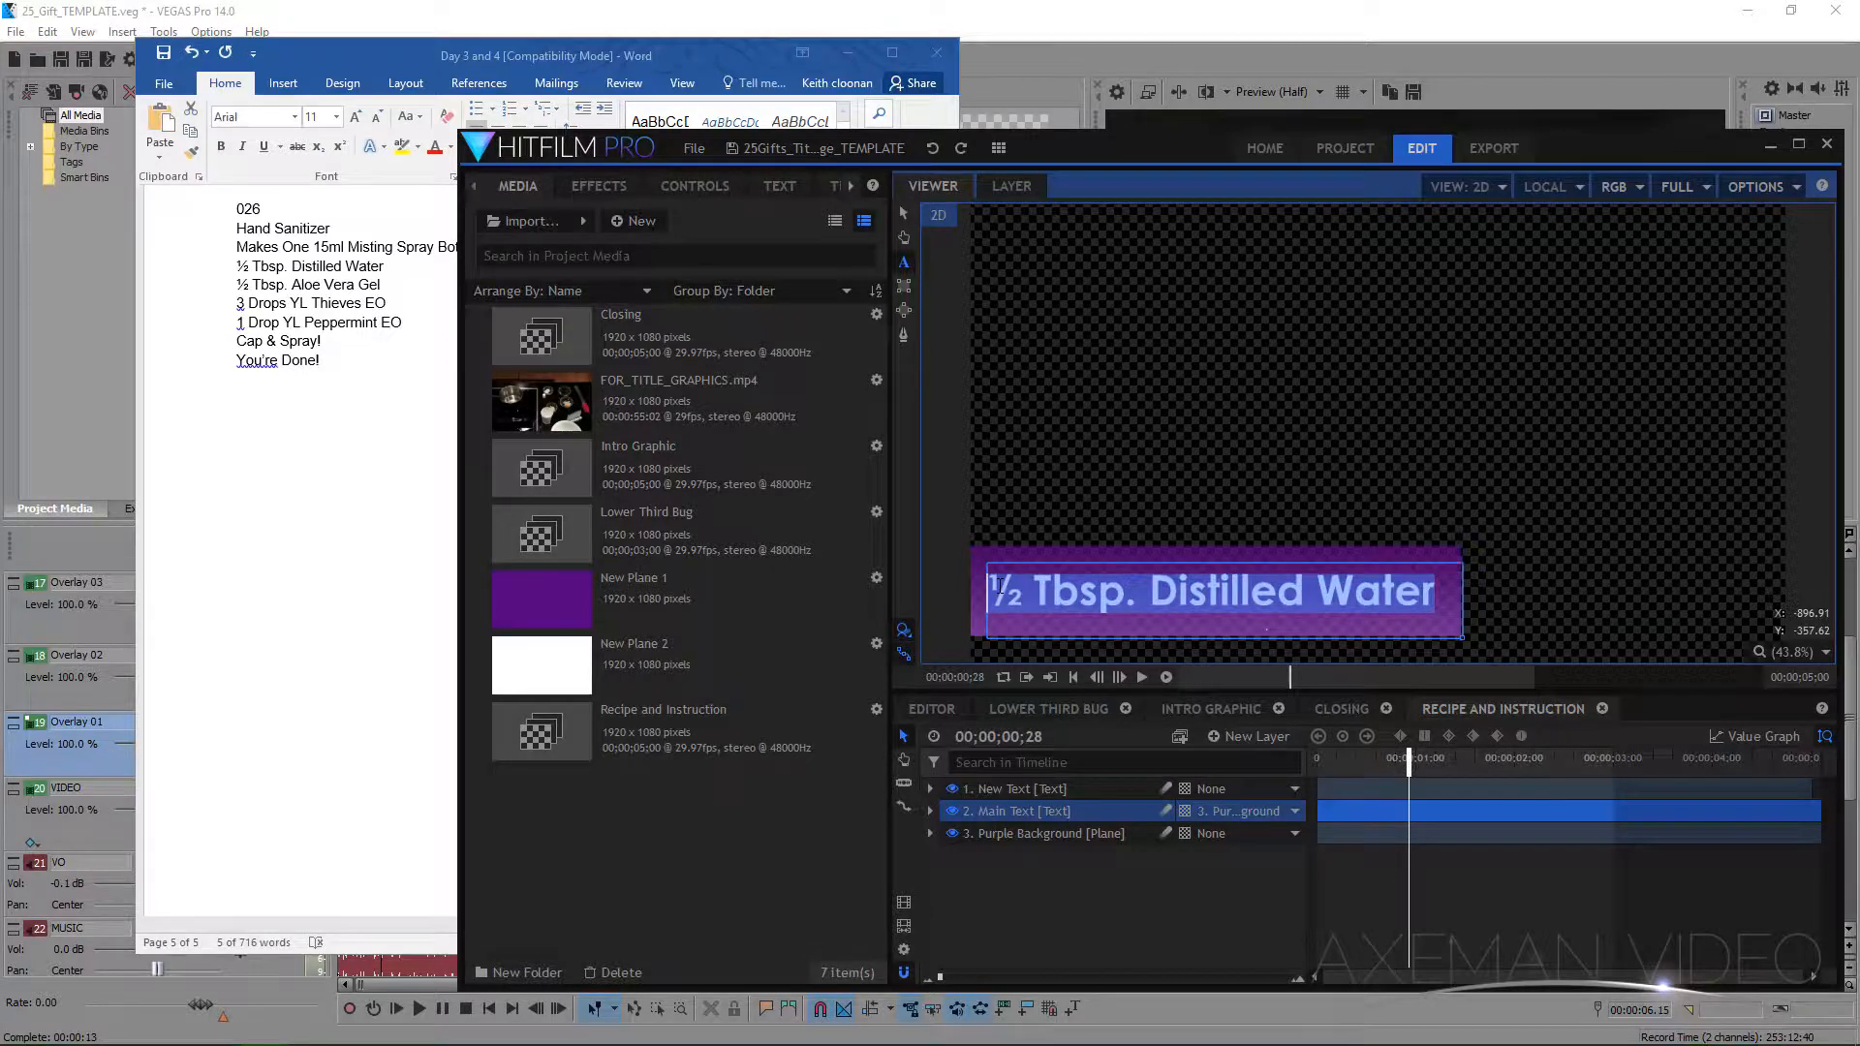
pyautogui.hotkey('ctrl', 'v')
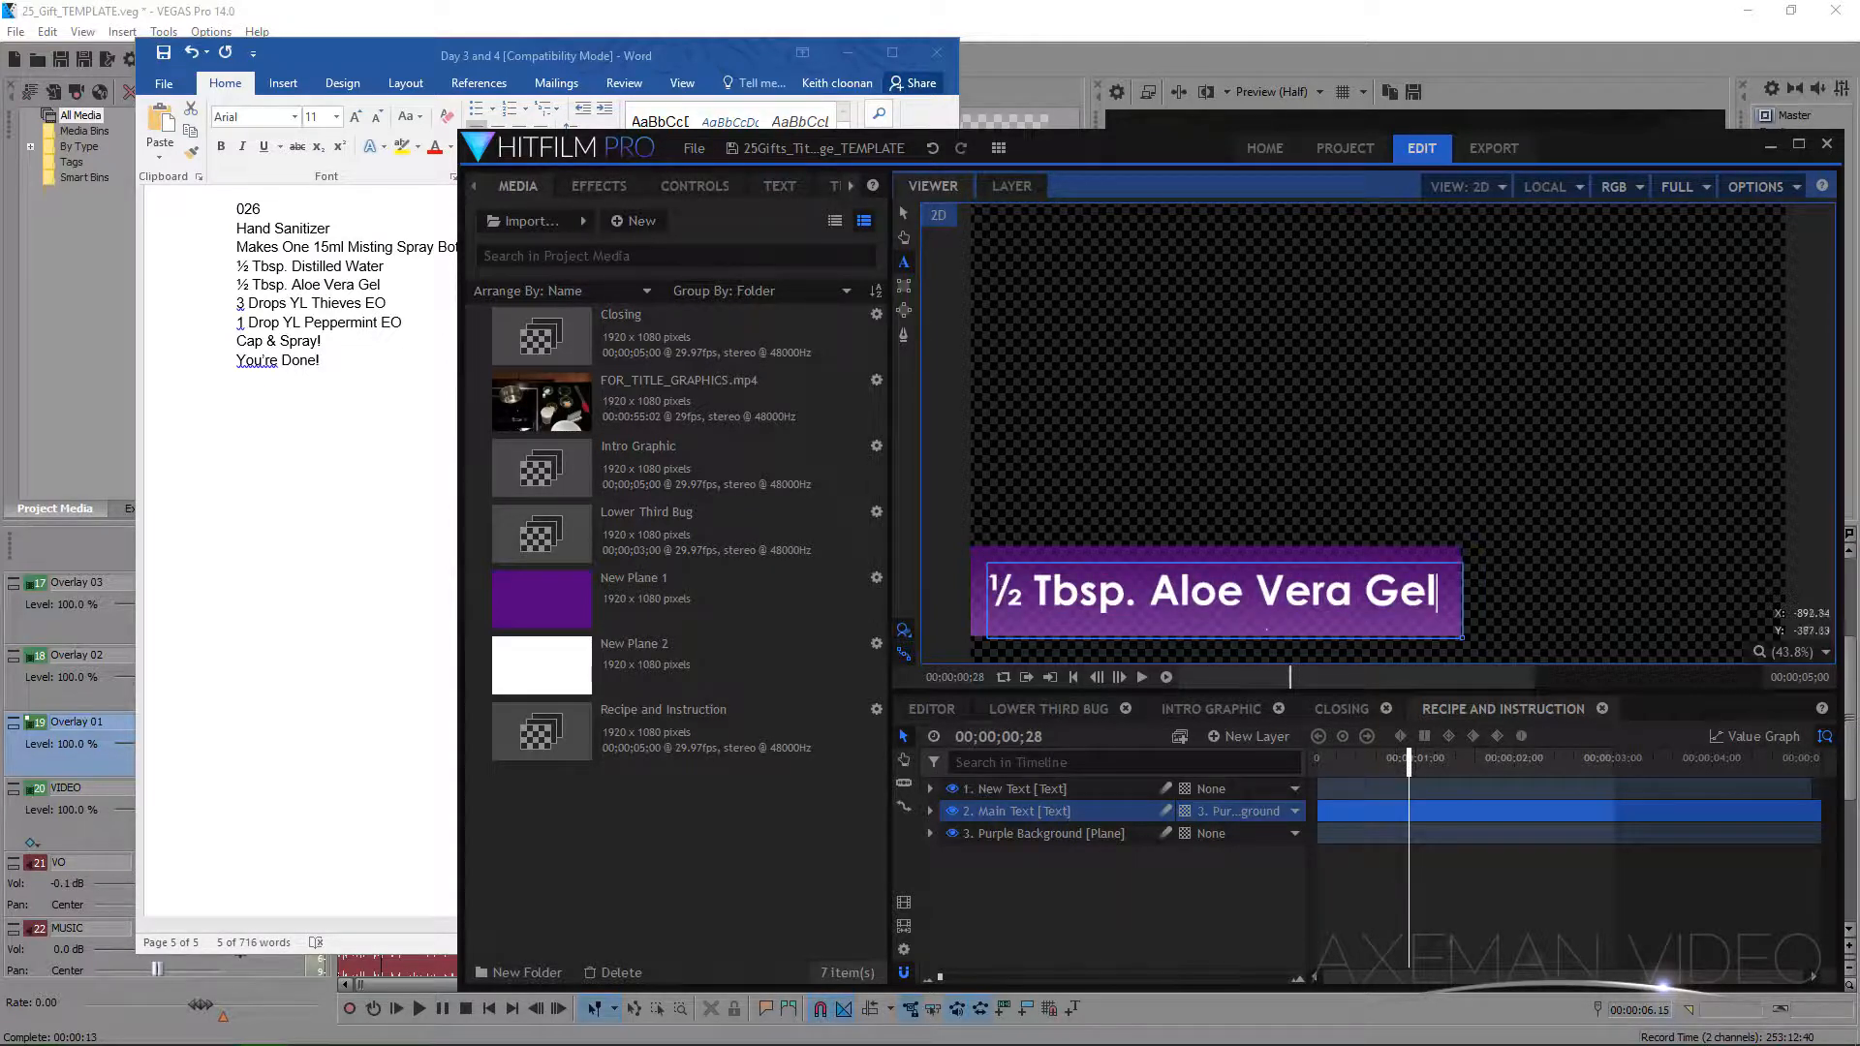
pyautogui.click(903, 932)
# - Copy "3 Drops YL Thieves EO" from the Word recipe and use it to replace the banner text
pyautogui.click(174, 308)
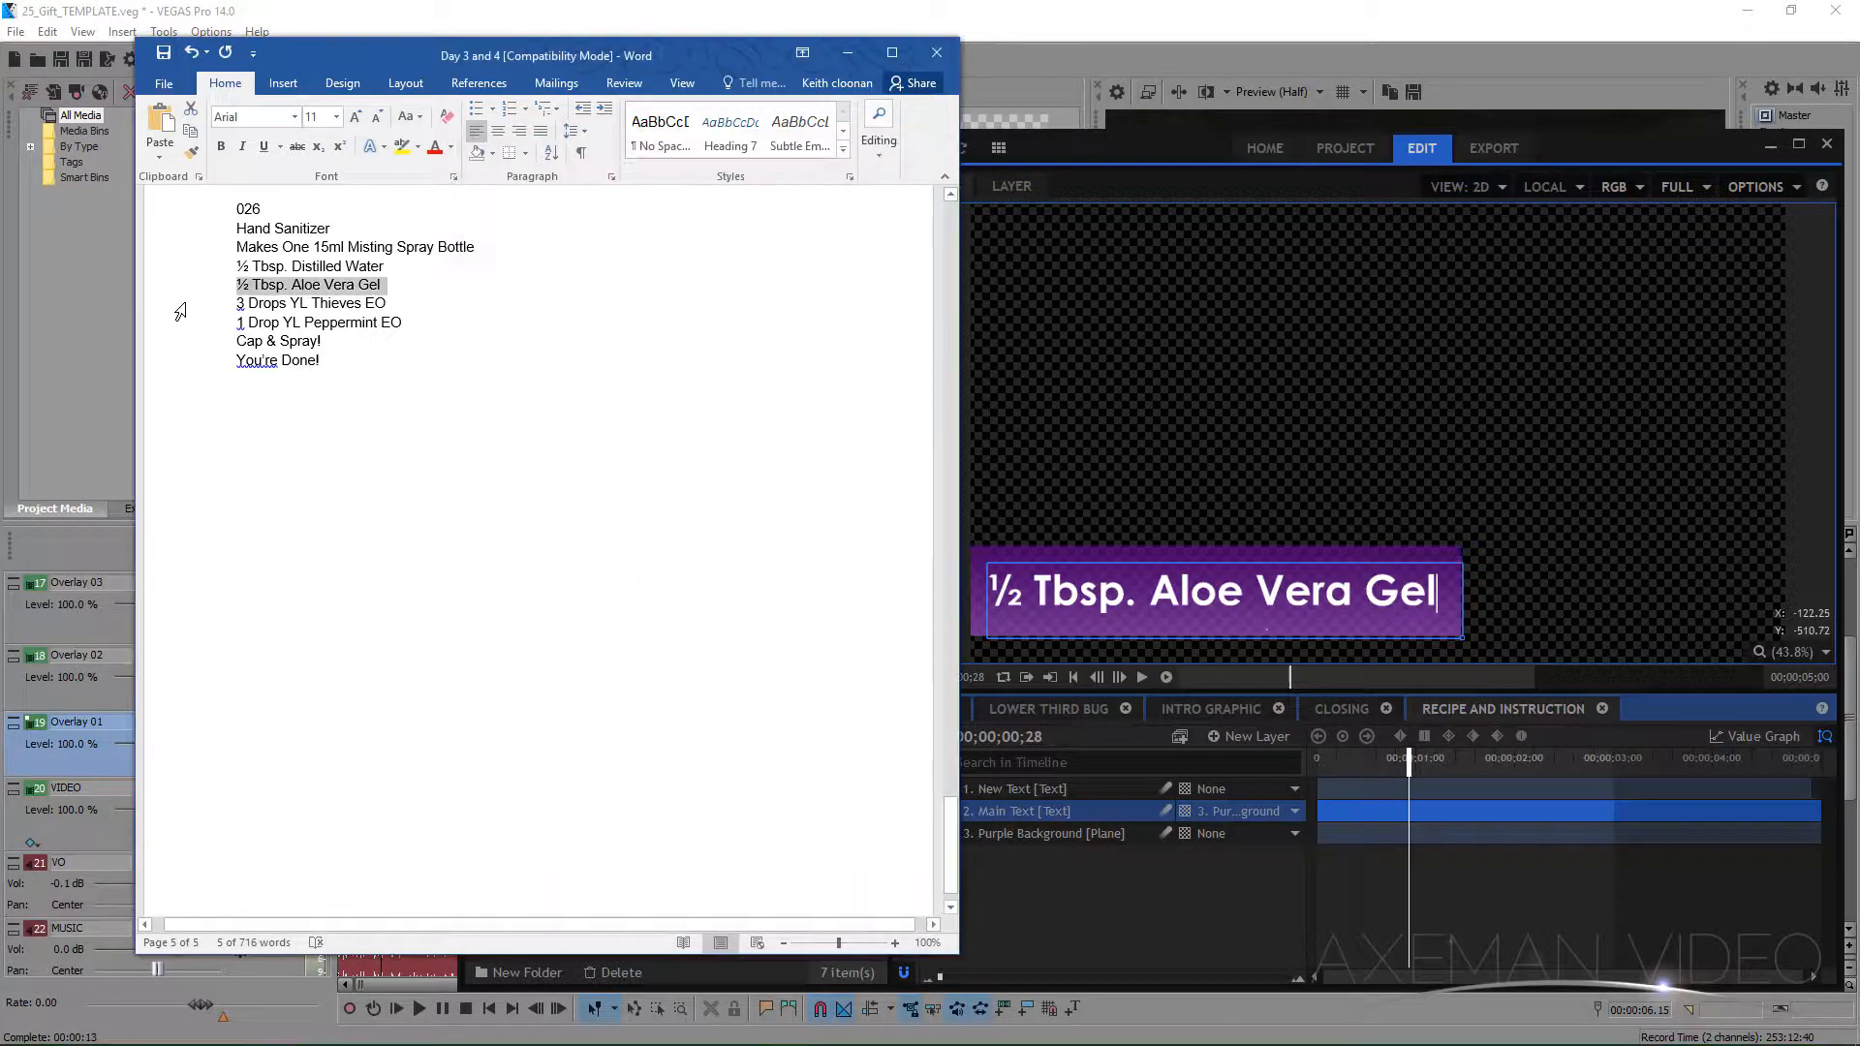
pyautogui.click(182, 312)
pyautogui.hotkey('ctrl', 'c')
pyautogui.moveTo(1437, 591); pyautogui.dragTo(995, 586)
pyautogui.hotkey('ctrl', 'v')
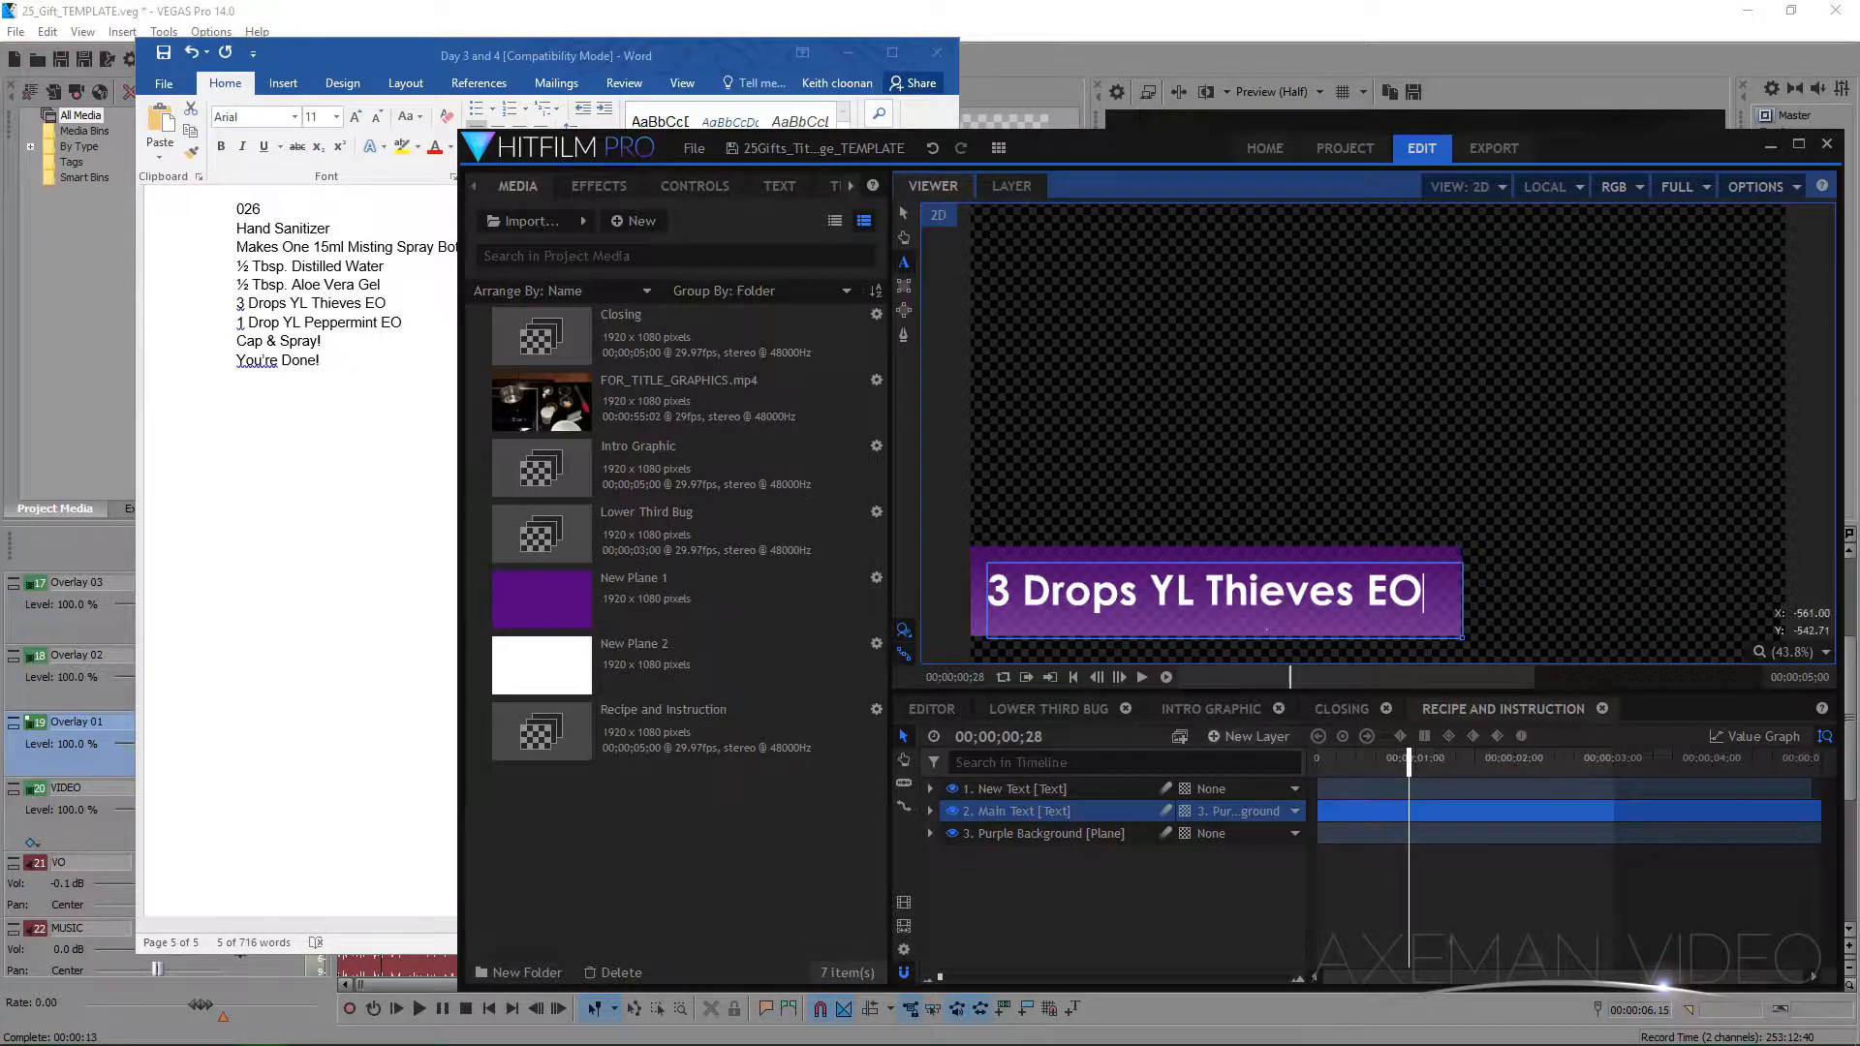
pyautogui.click(909, 924)
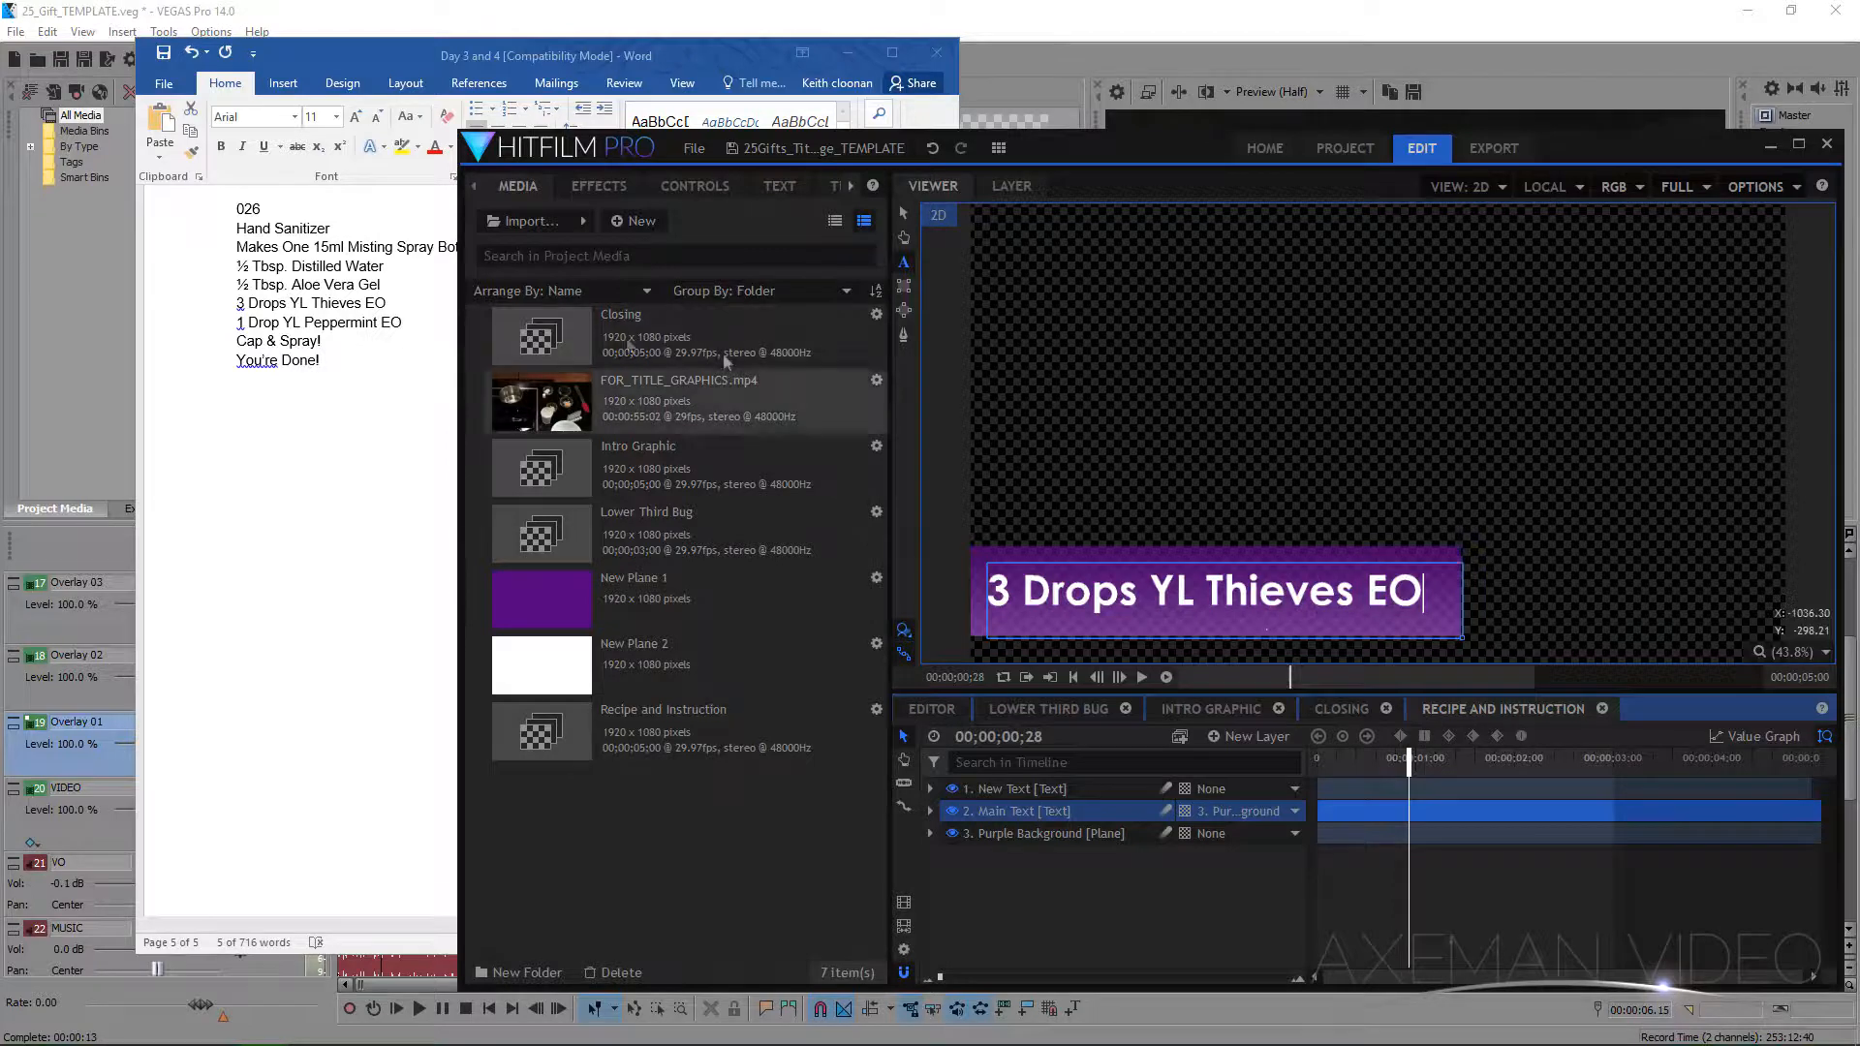
# - Replace the banner text with the recipe's next ingredient line, "1 Drop YL Peppermint EO"
pyautogui.moveTo(189, 303); pyautogui.dragTo(185, 332)
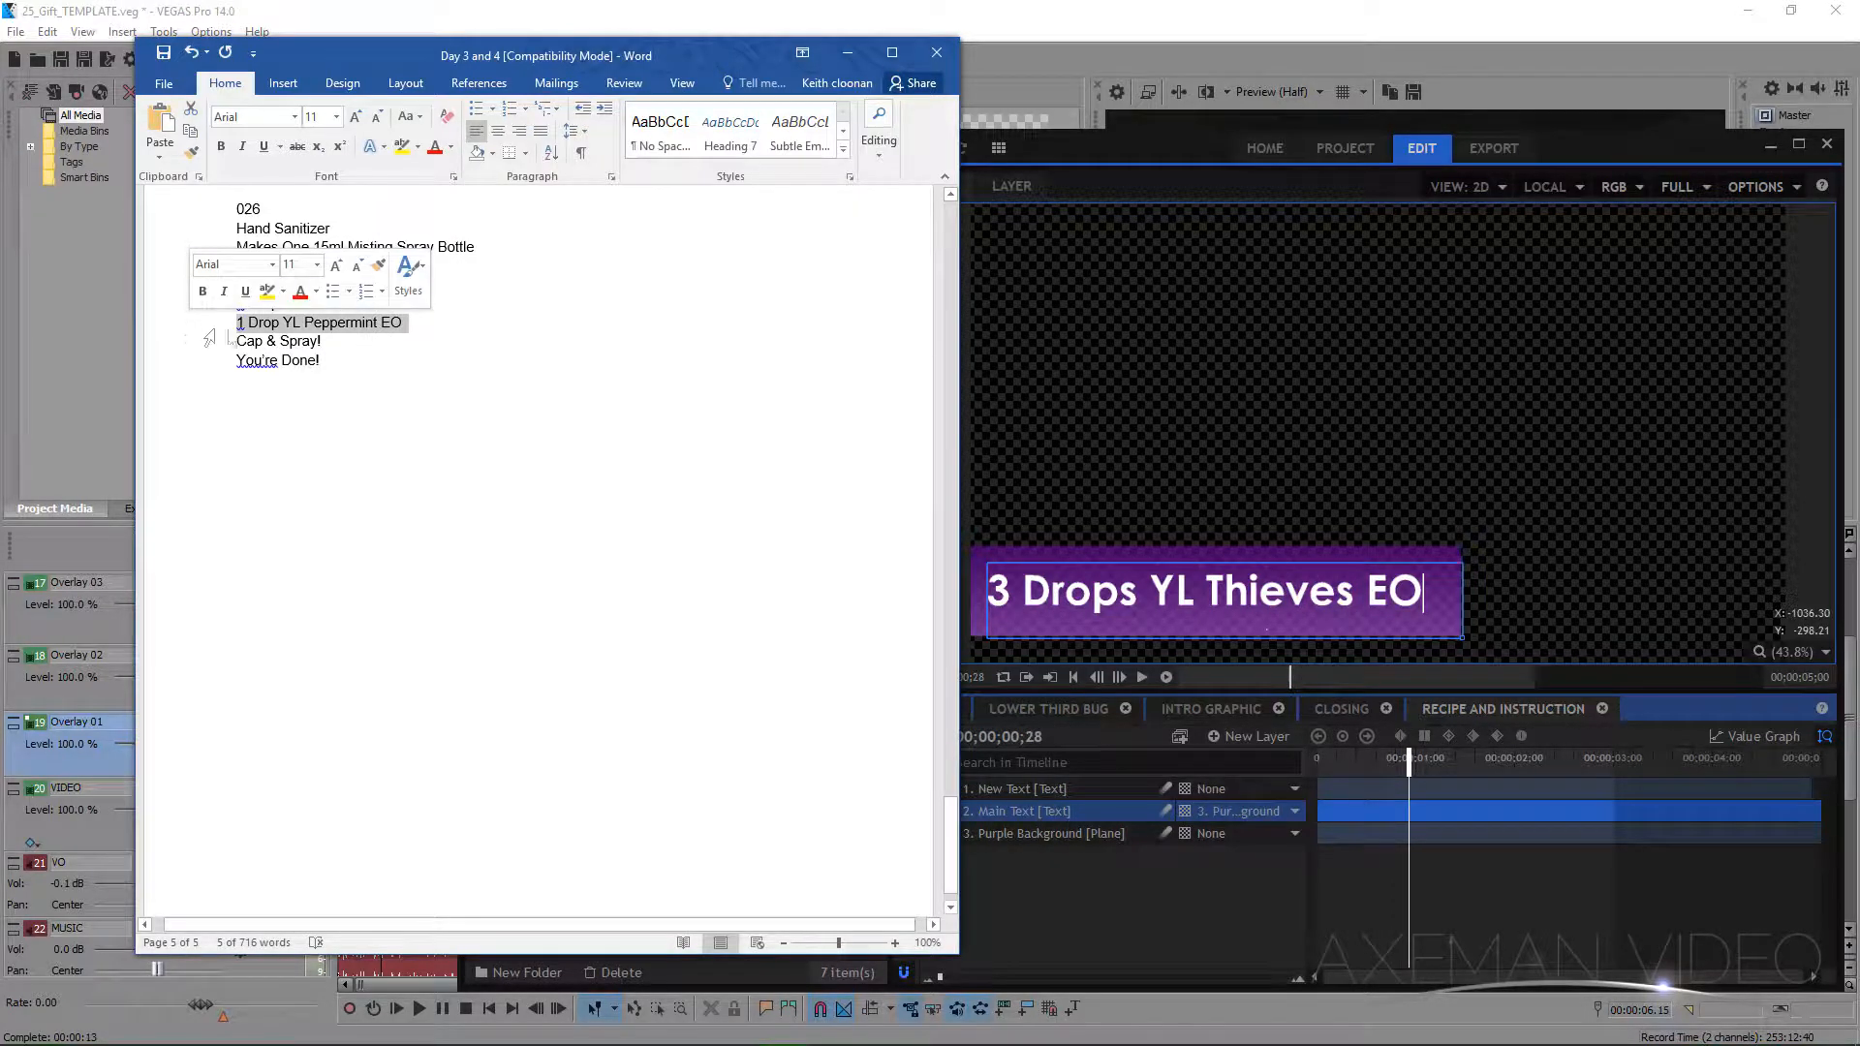
pyautogui.moveTo(1422, 591); pyautogui.dragTo(986, 591)
pyautogui.write('1 Drop YL Peppermint EO')
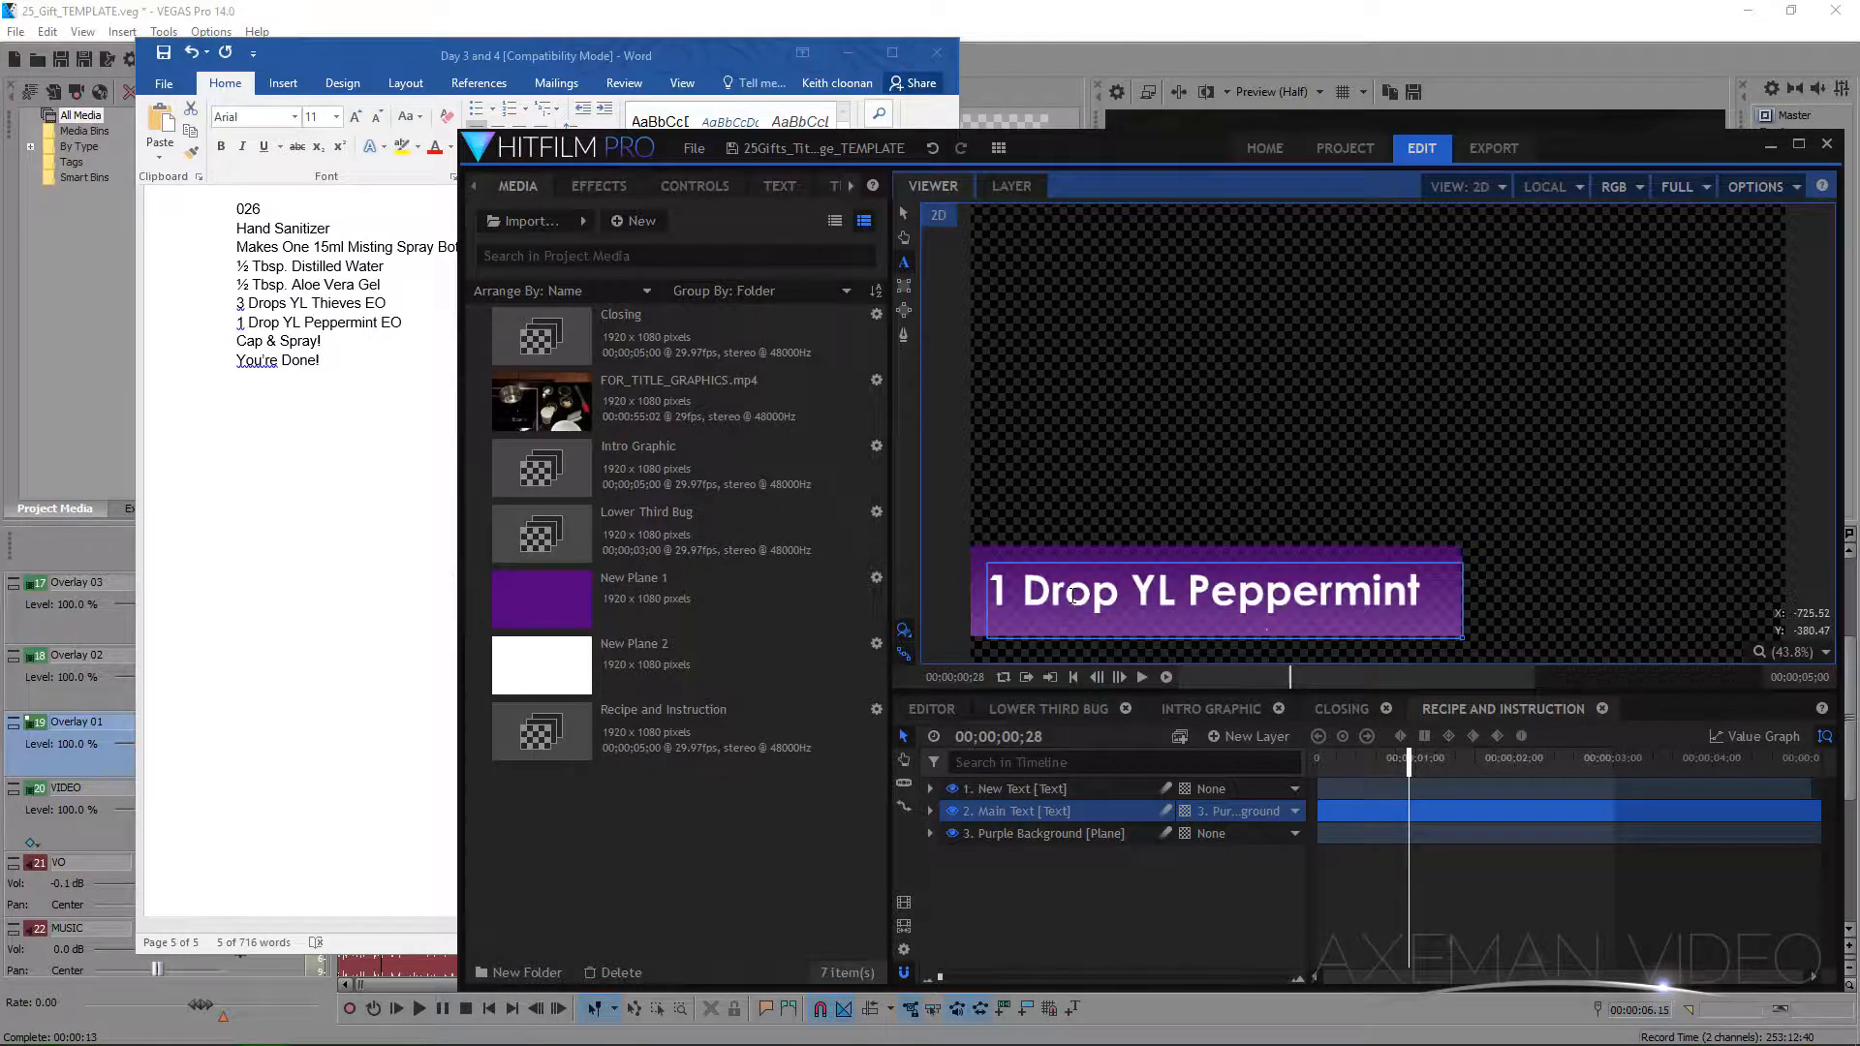
# - Set the font size of the "1 Drop YL Peppermint EO" banner text to 89
pyautogui.moveTo(997, 587); pyautogui.dragTo(1429, 592)
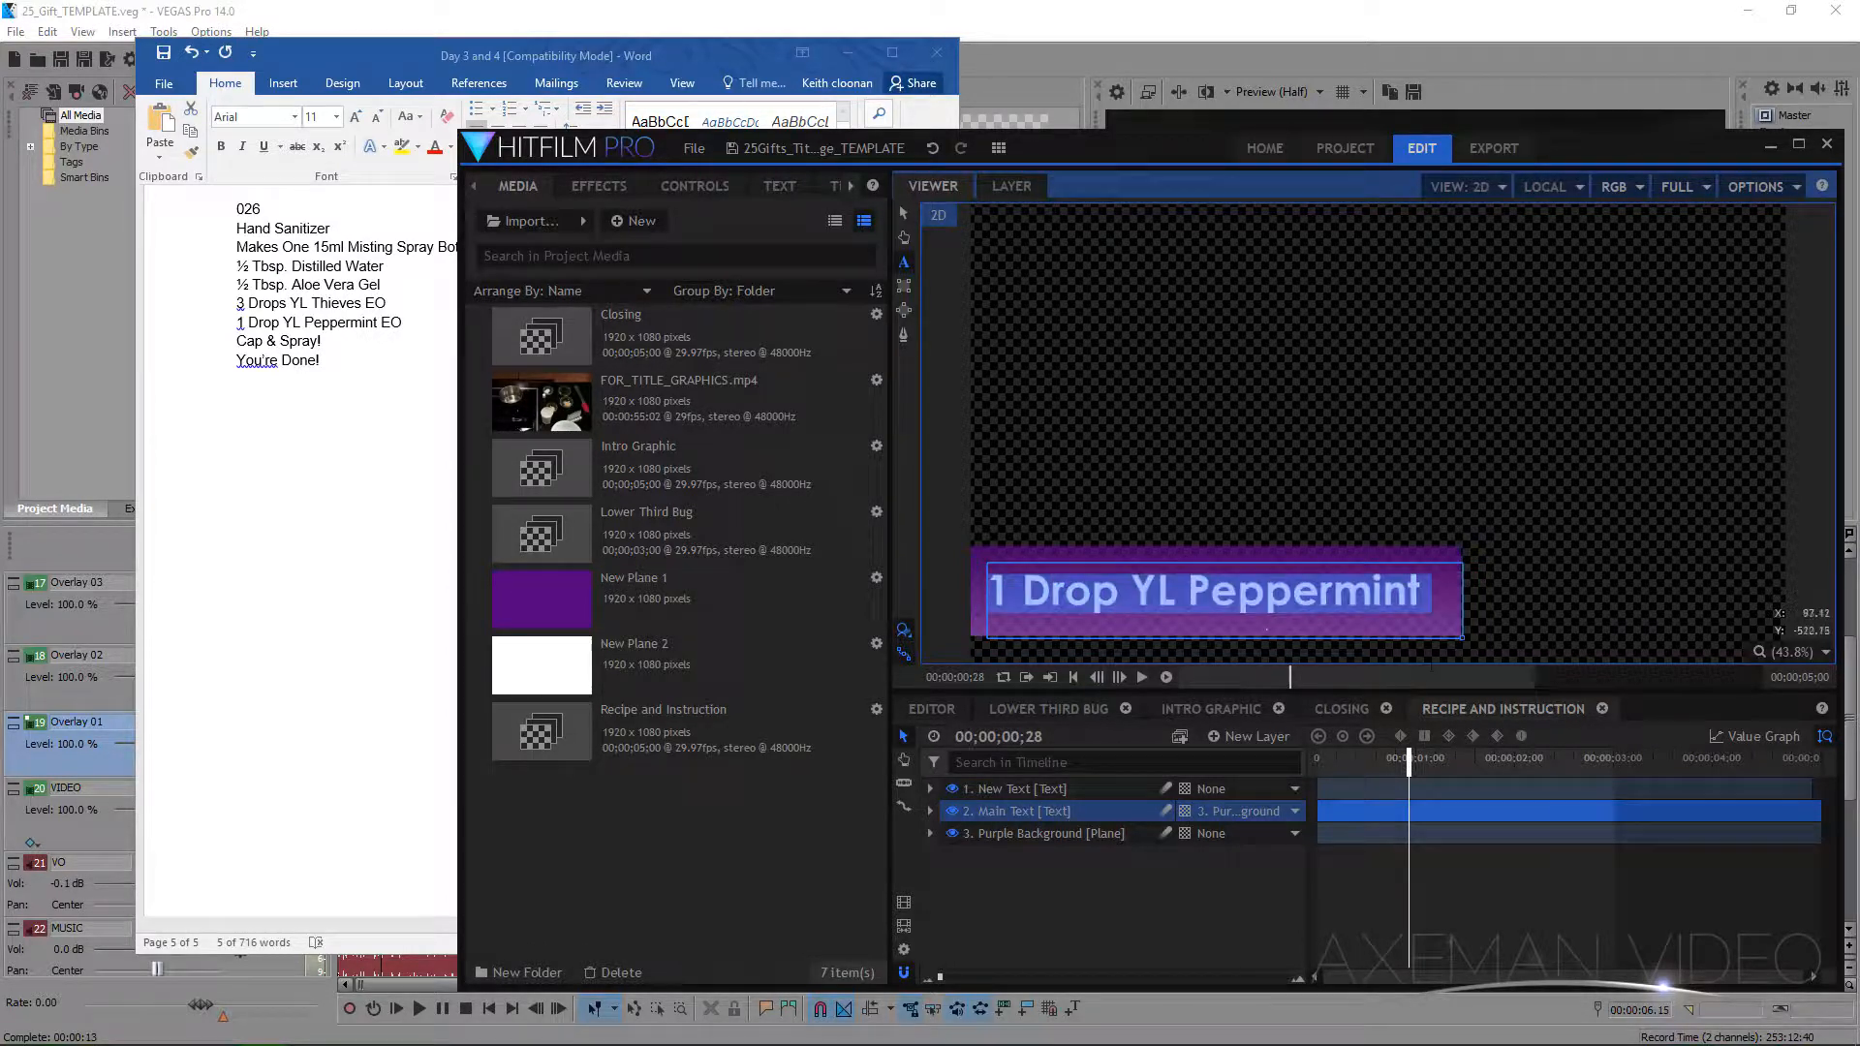
pyautogui.click(771, 184)
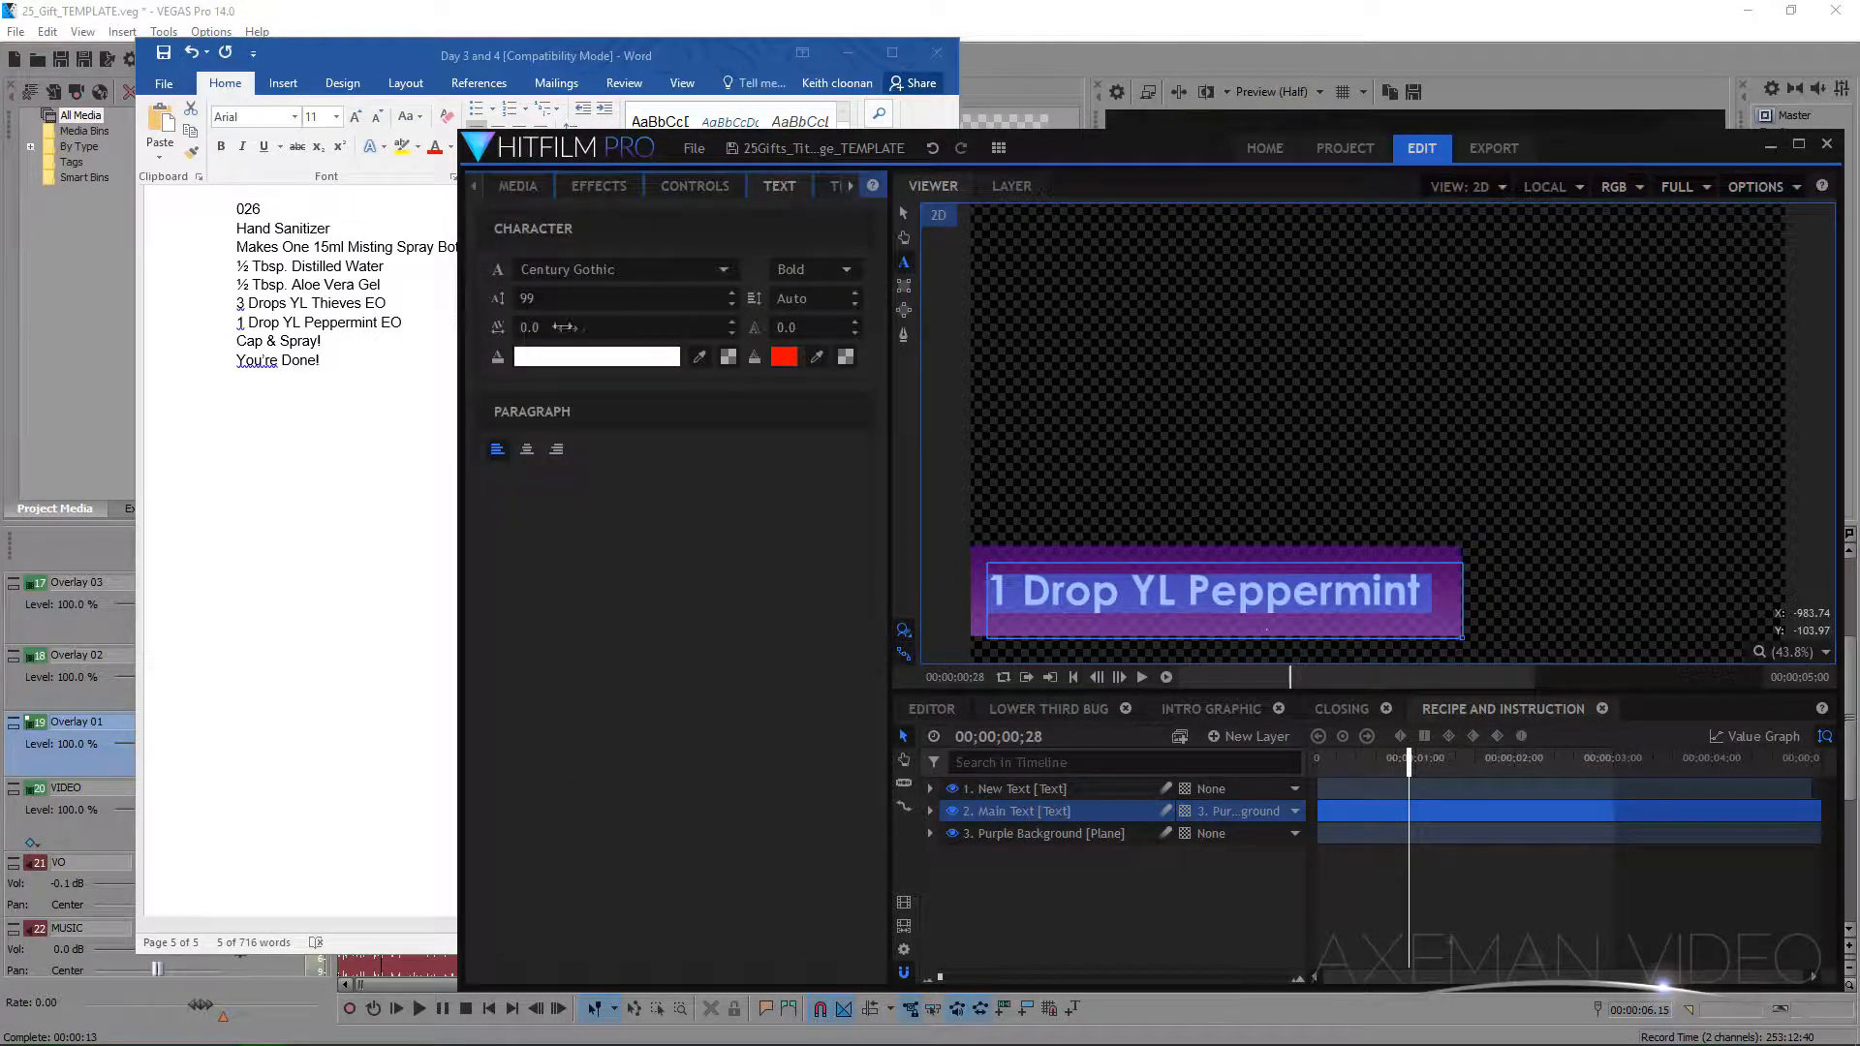
pyautogui.scroll(-7, 736, 301)
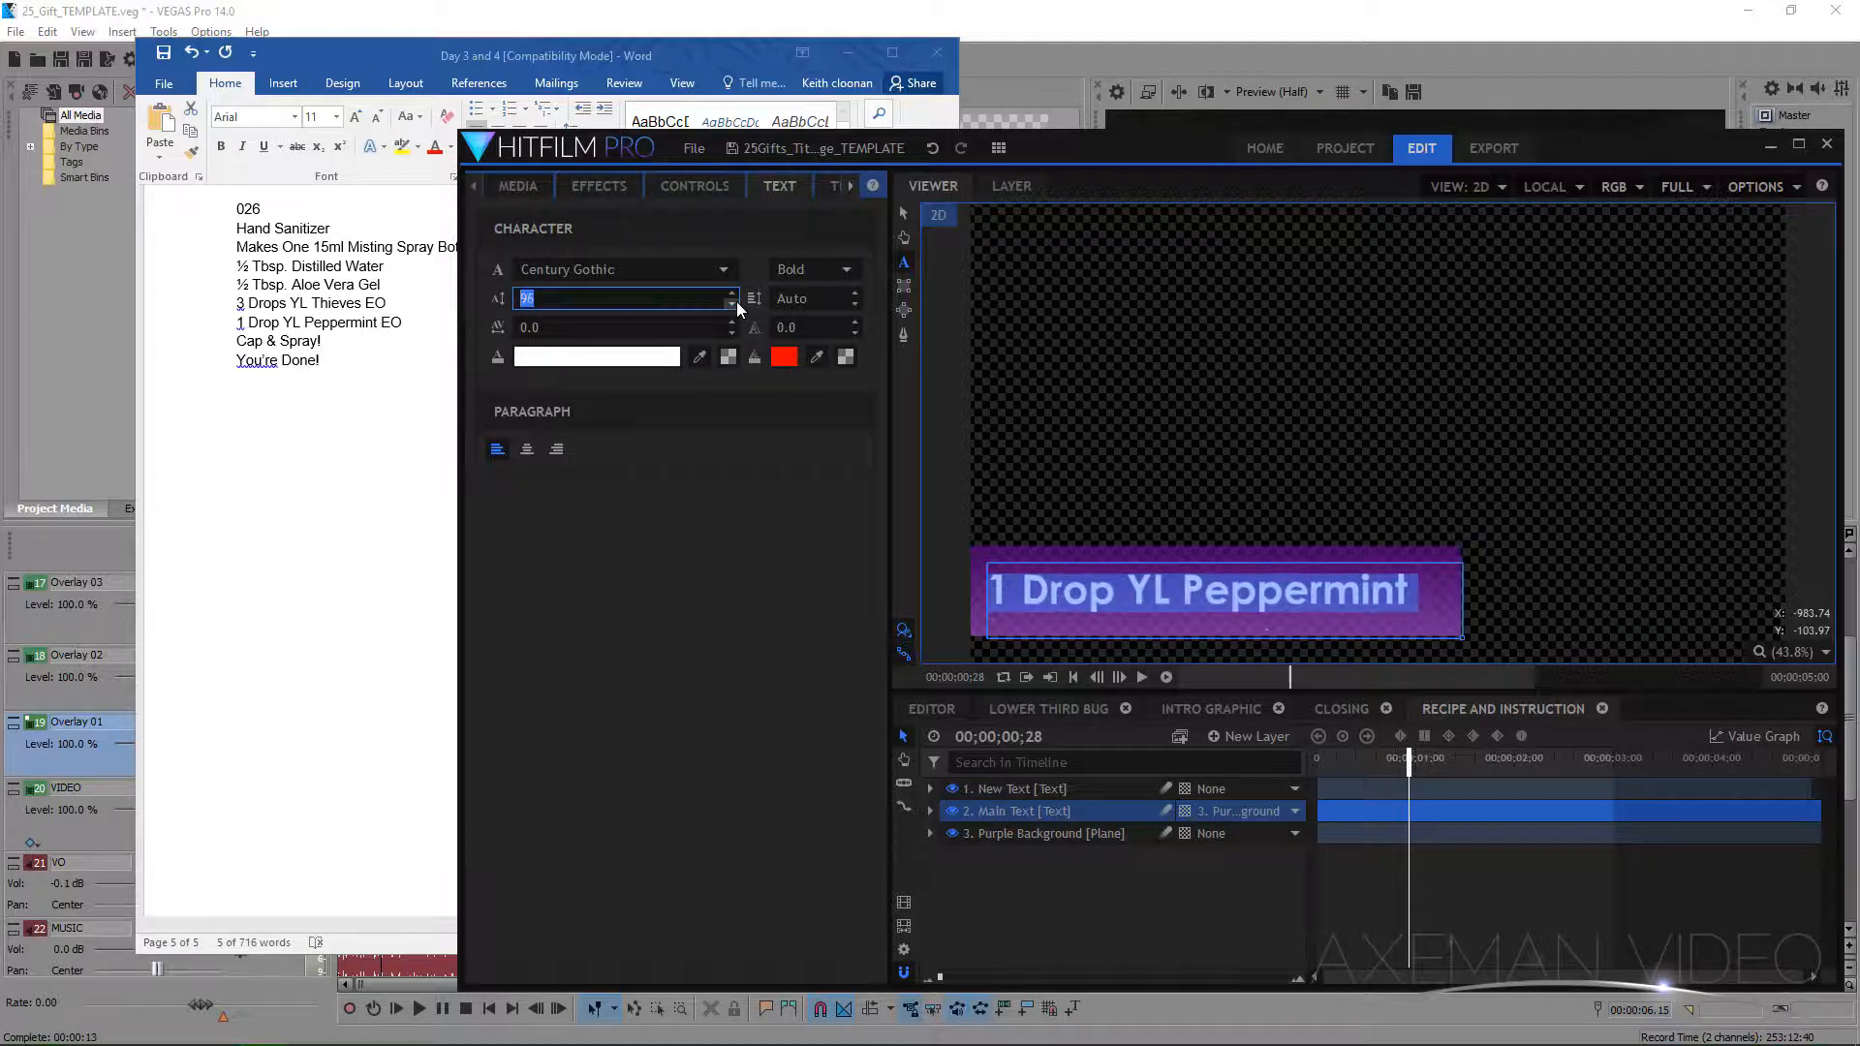
pyautogui.scroll(-3, 736, 300)
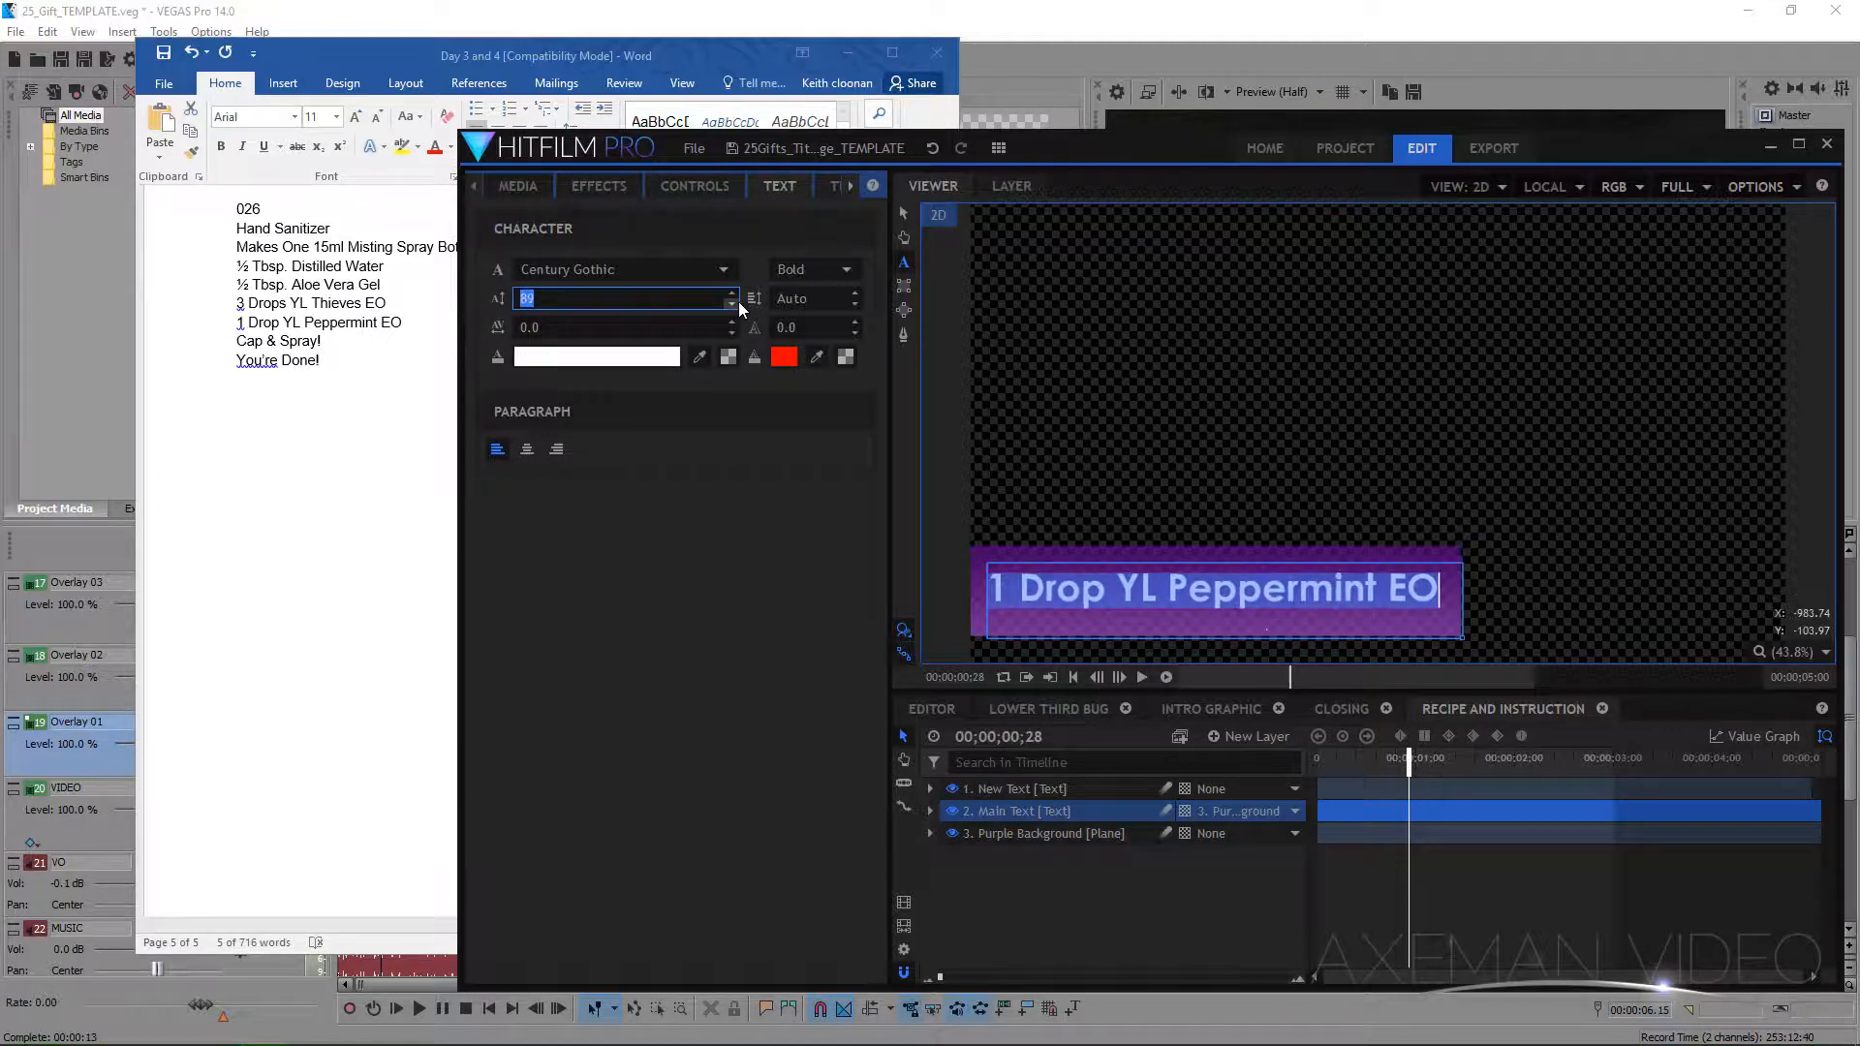
pyautogui.click(1167, 908)
# - Move the Main Text layer slightly down to centre its text vertically within the purple banner
pyautogui.click(1014, 791)
pyautogui.click(903, 215)
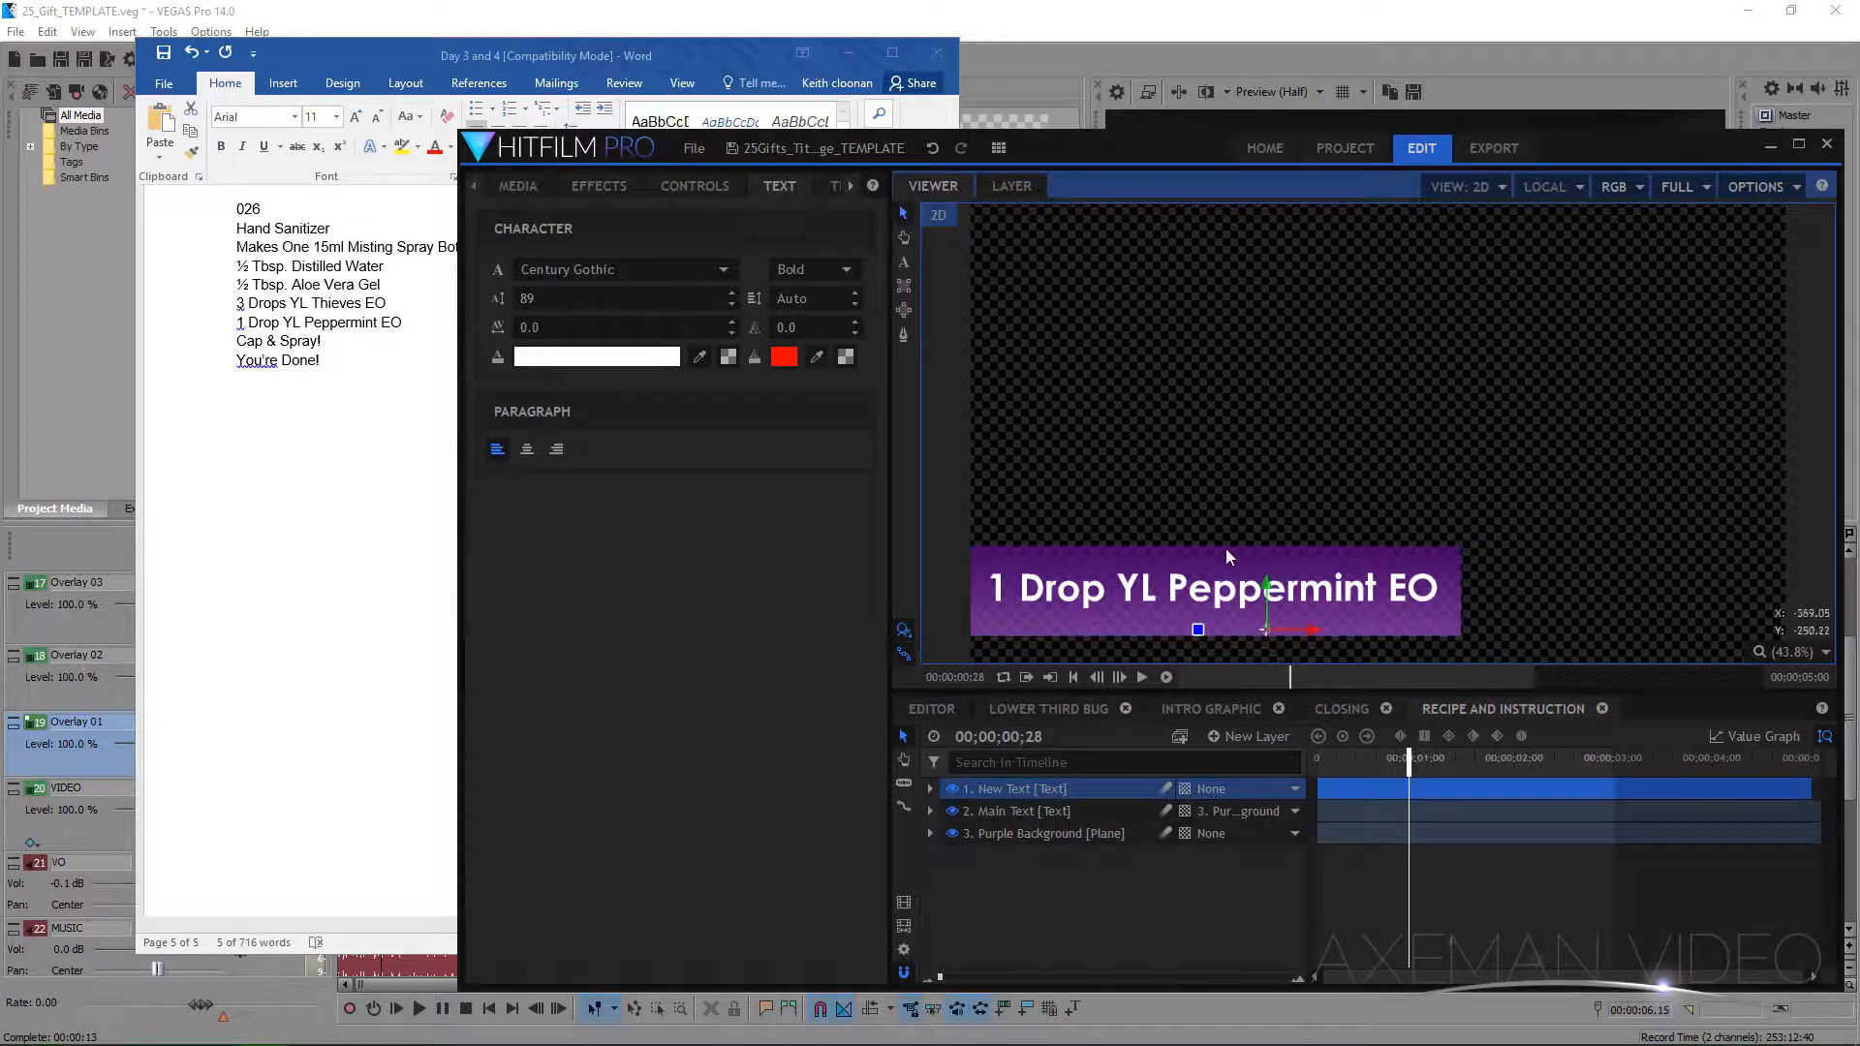
pyautogui.click(1063, 809)
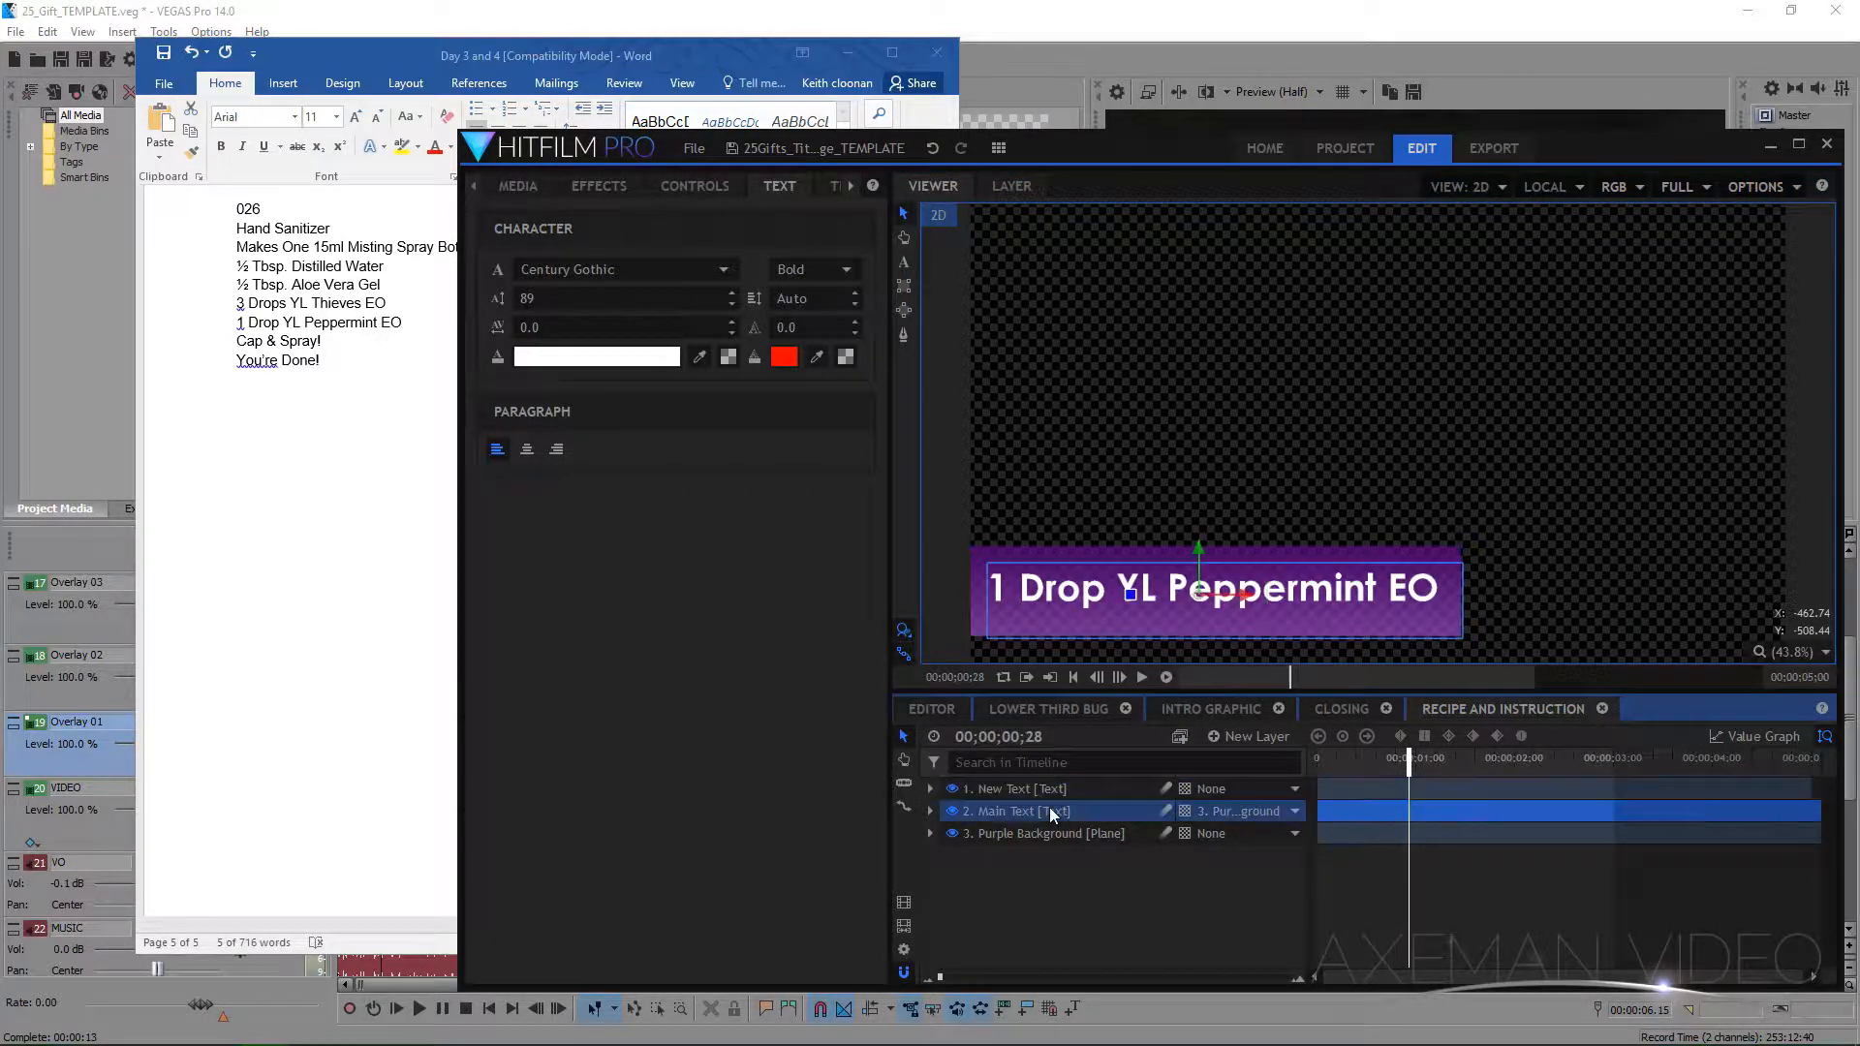
pyautogui.moveTo(1199, 550); pyautogui.dragTo(1199, 555)
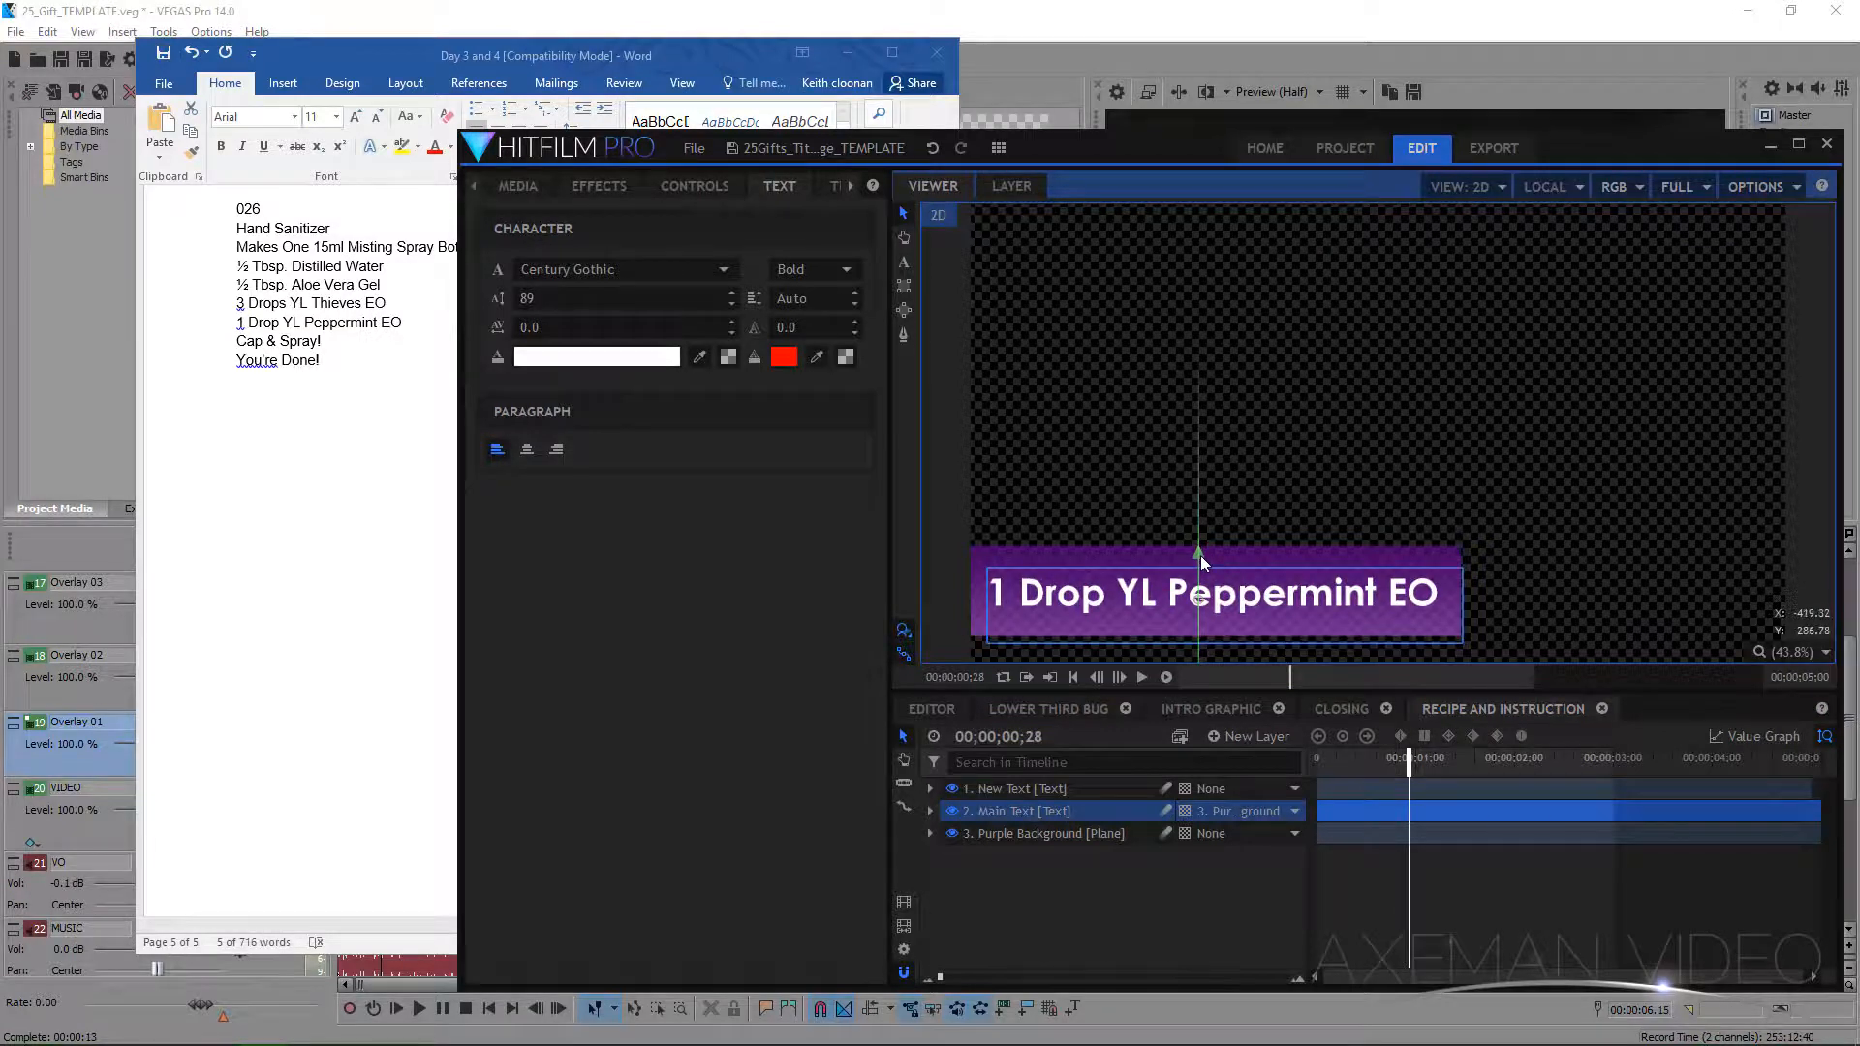
pyautogui.click(1087, 907)
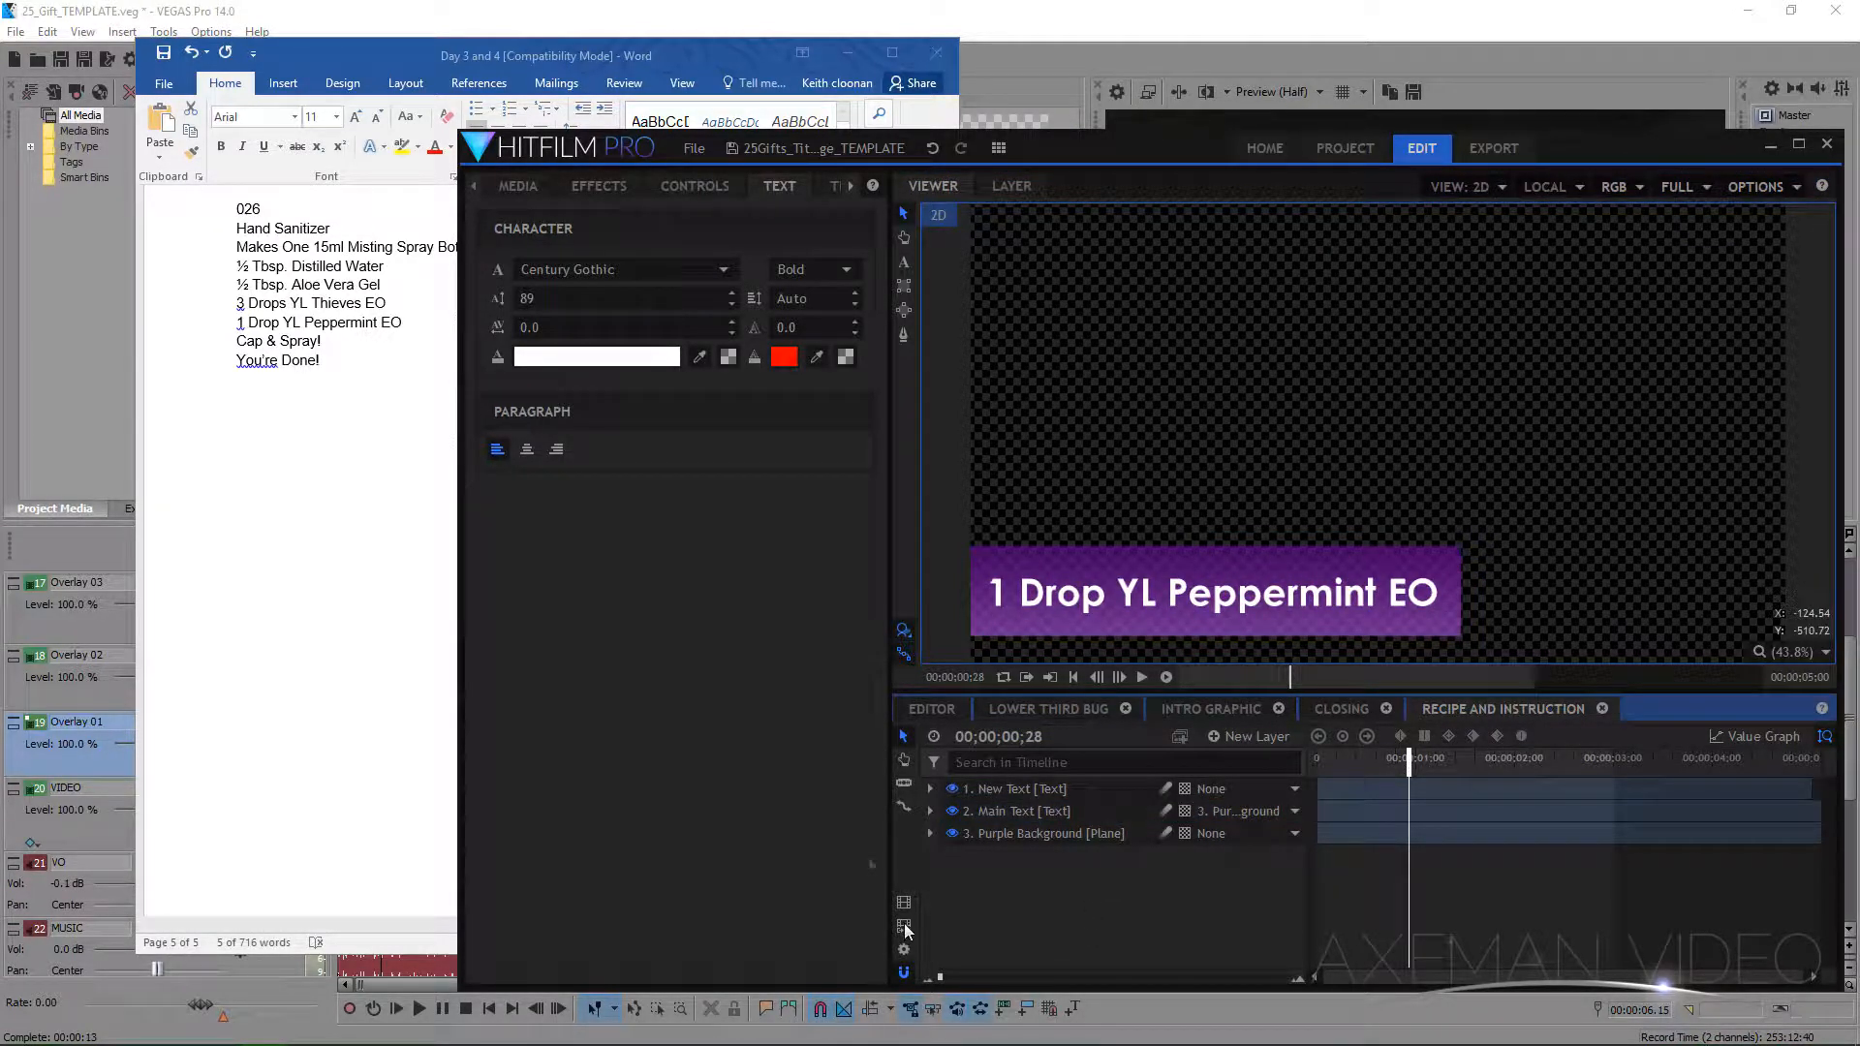
# - Copy "Cap & Spray!" from the Word recipe and replace the banner text with it in HitFilm Pro
pyautogui.click(186, 324)
pyautogui.click(190, 347)
pyautogui.hotkey('ctrl', 'c')
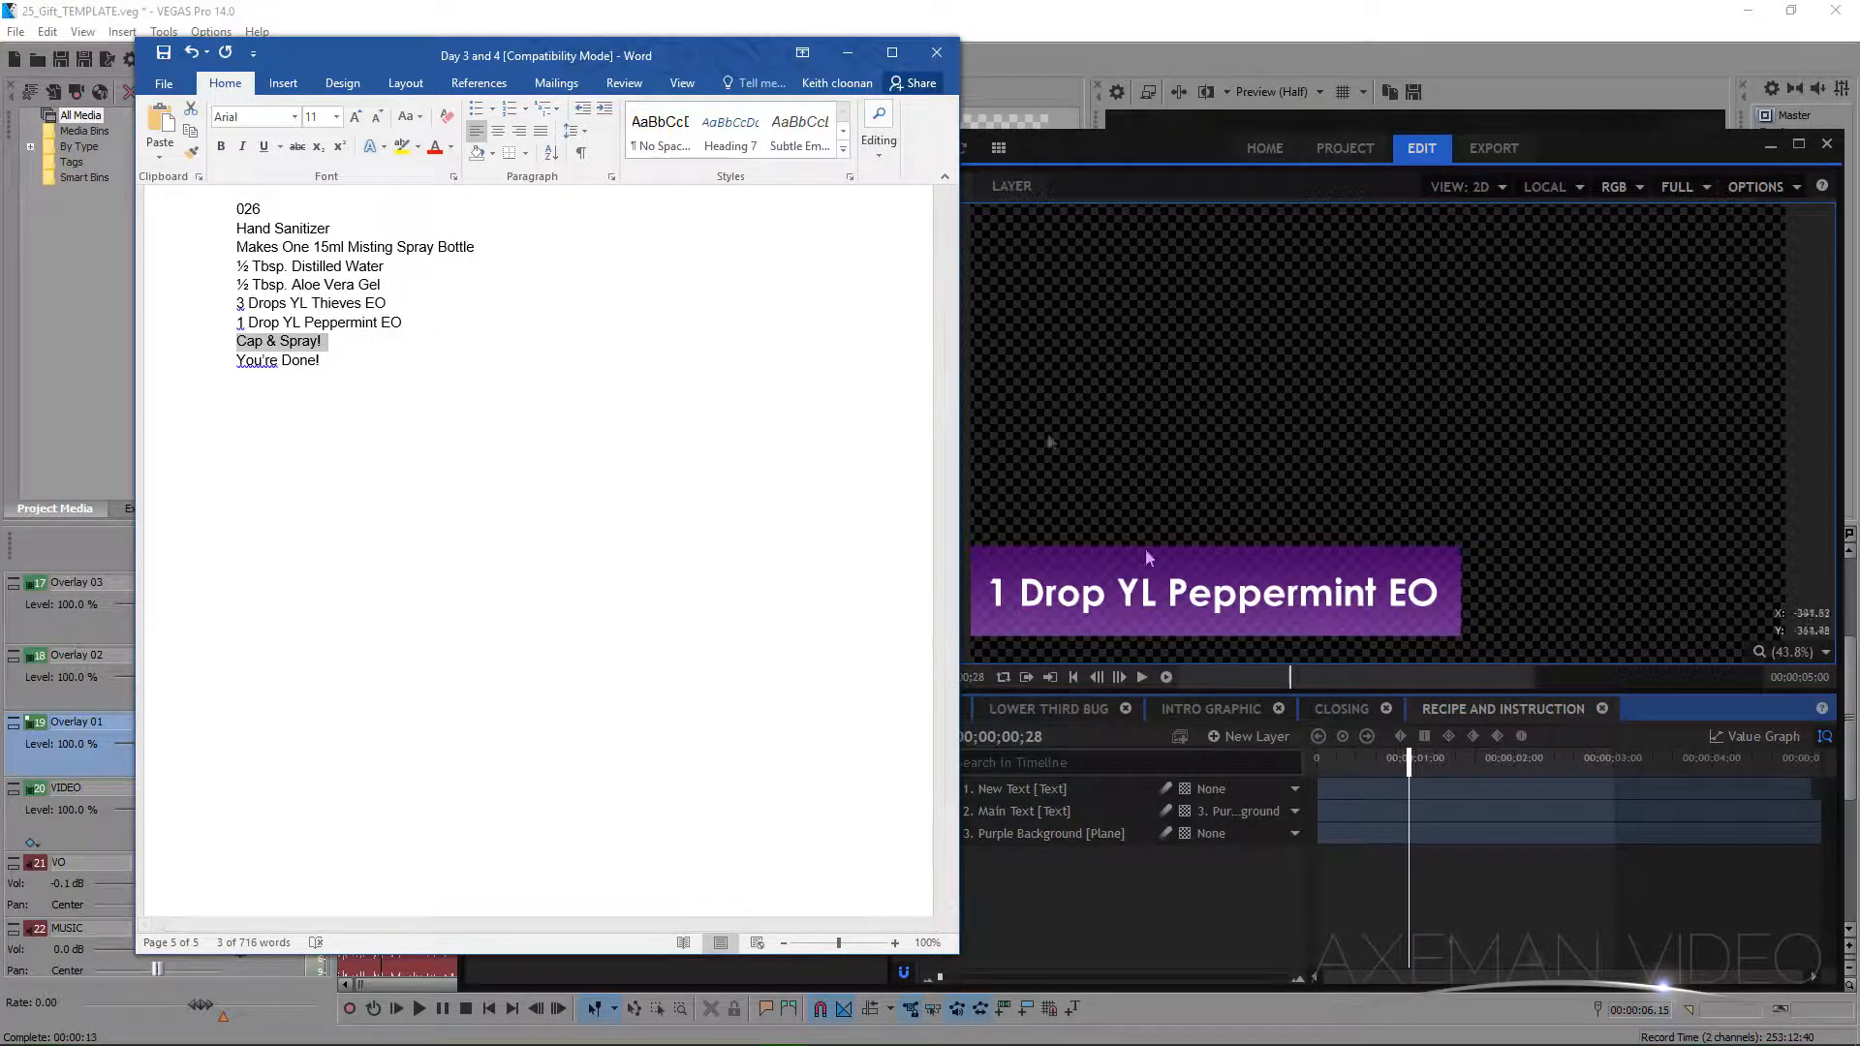
pyautogui.click(930, 269)
pyautogui.click(903, 262)
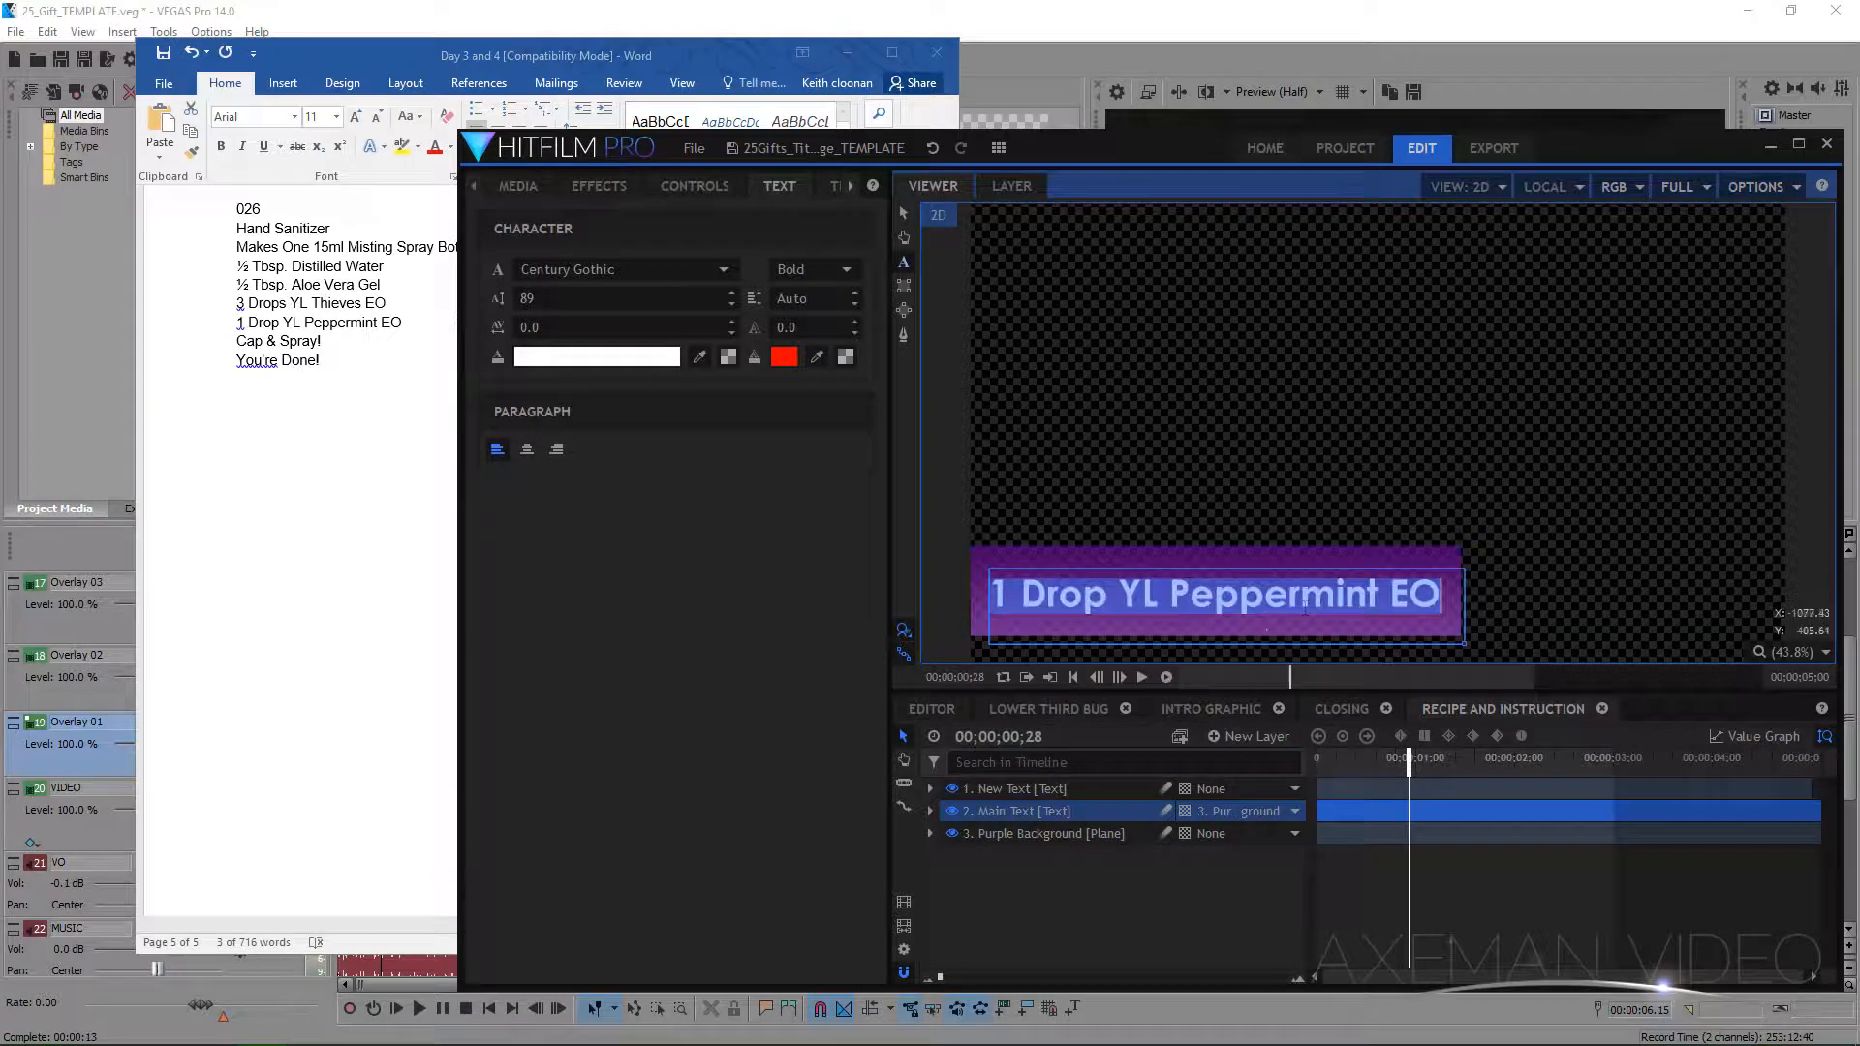
pyautogui.hotkey('ctrl', 'v')
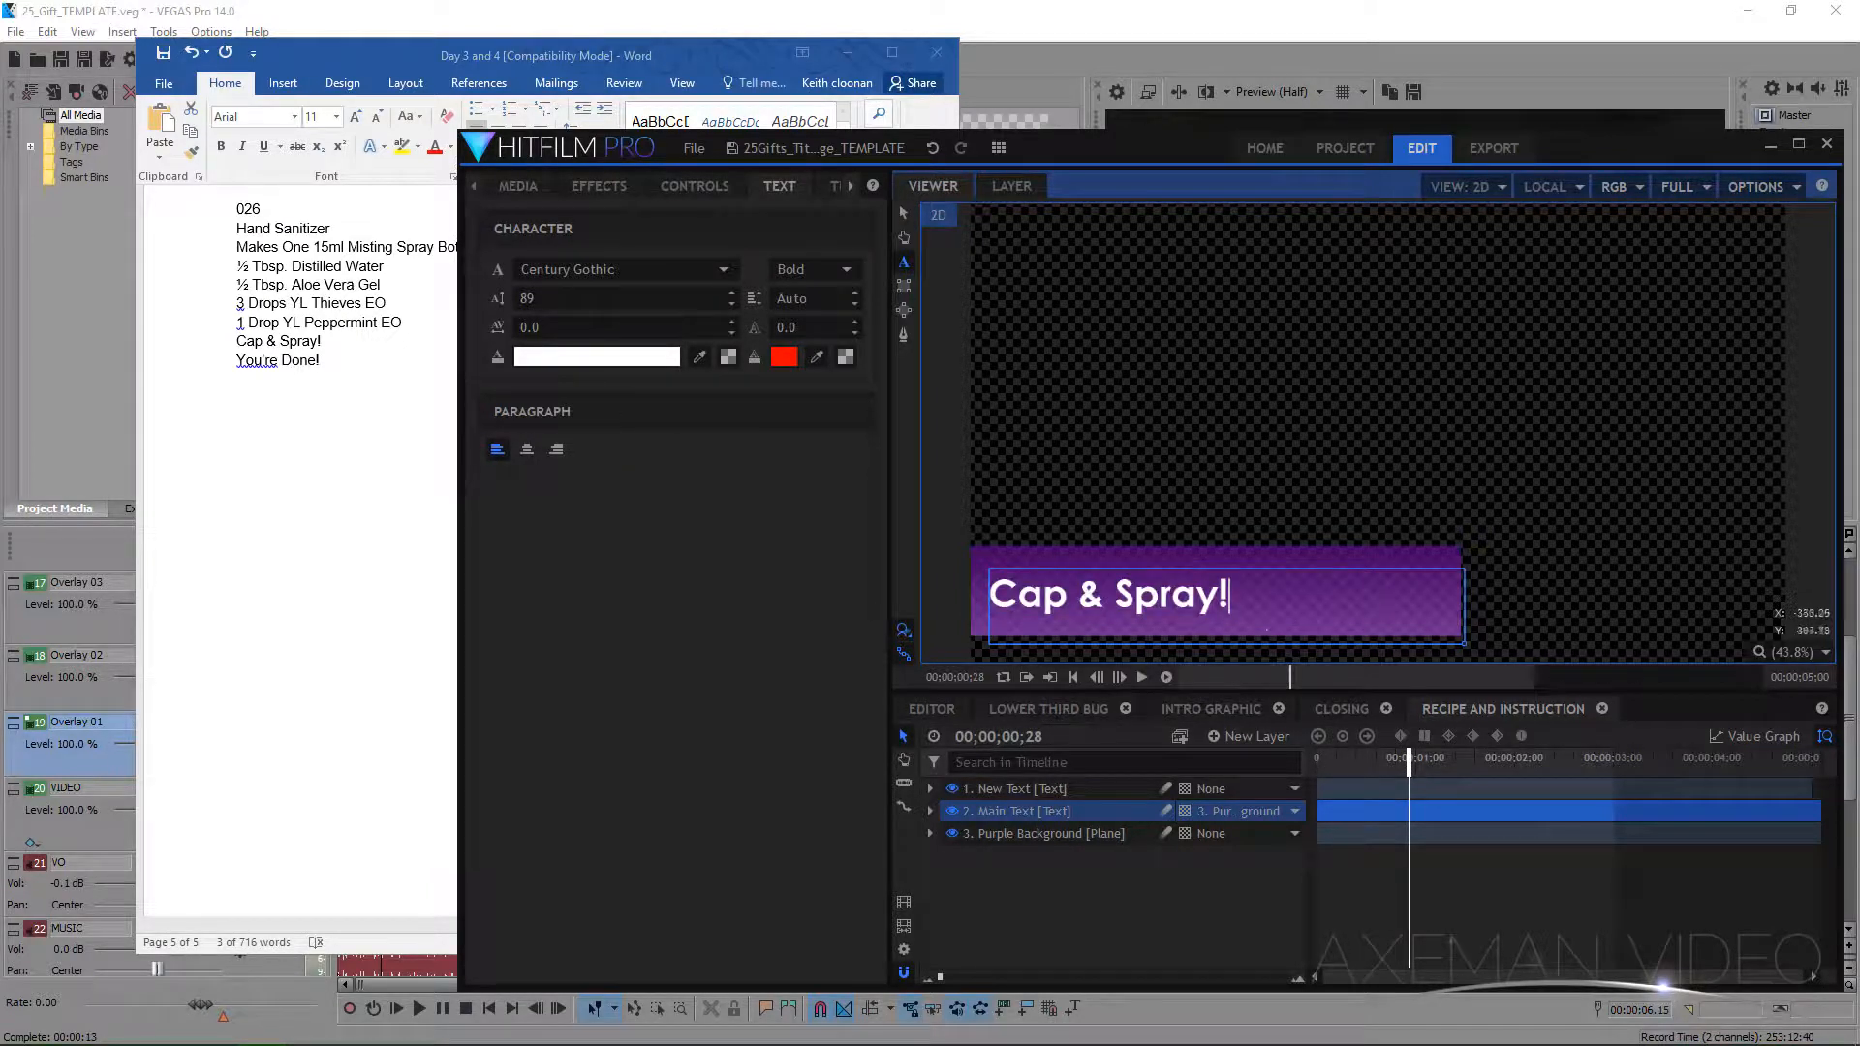
# - Set the "Cap & Spray!" text's font size to 121 and move it up to centre it in the purple banner
pyautogui.hotkey('ctrl', 'shift', 'Left')
pyautogui.hotkey('ctrl', 'shift', 'Left')
pyautogui.hotkey('ctrl', 'shift', 'Left')
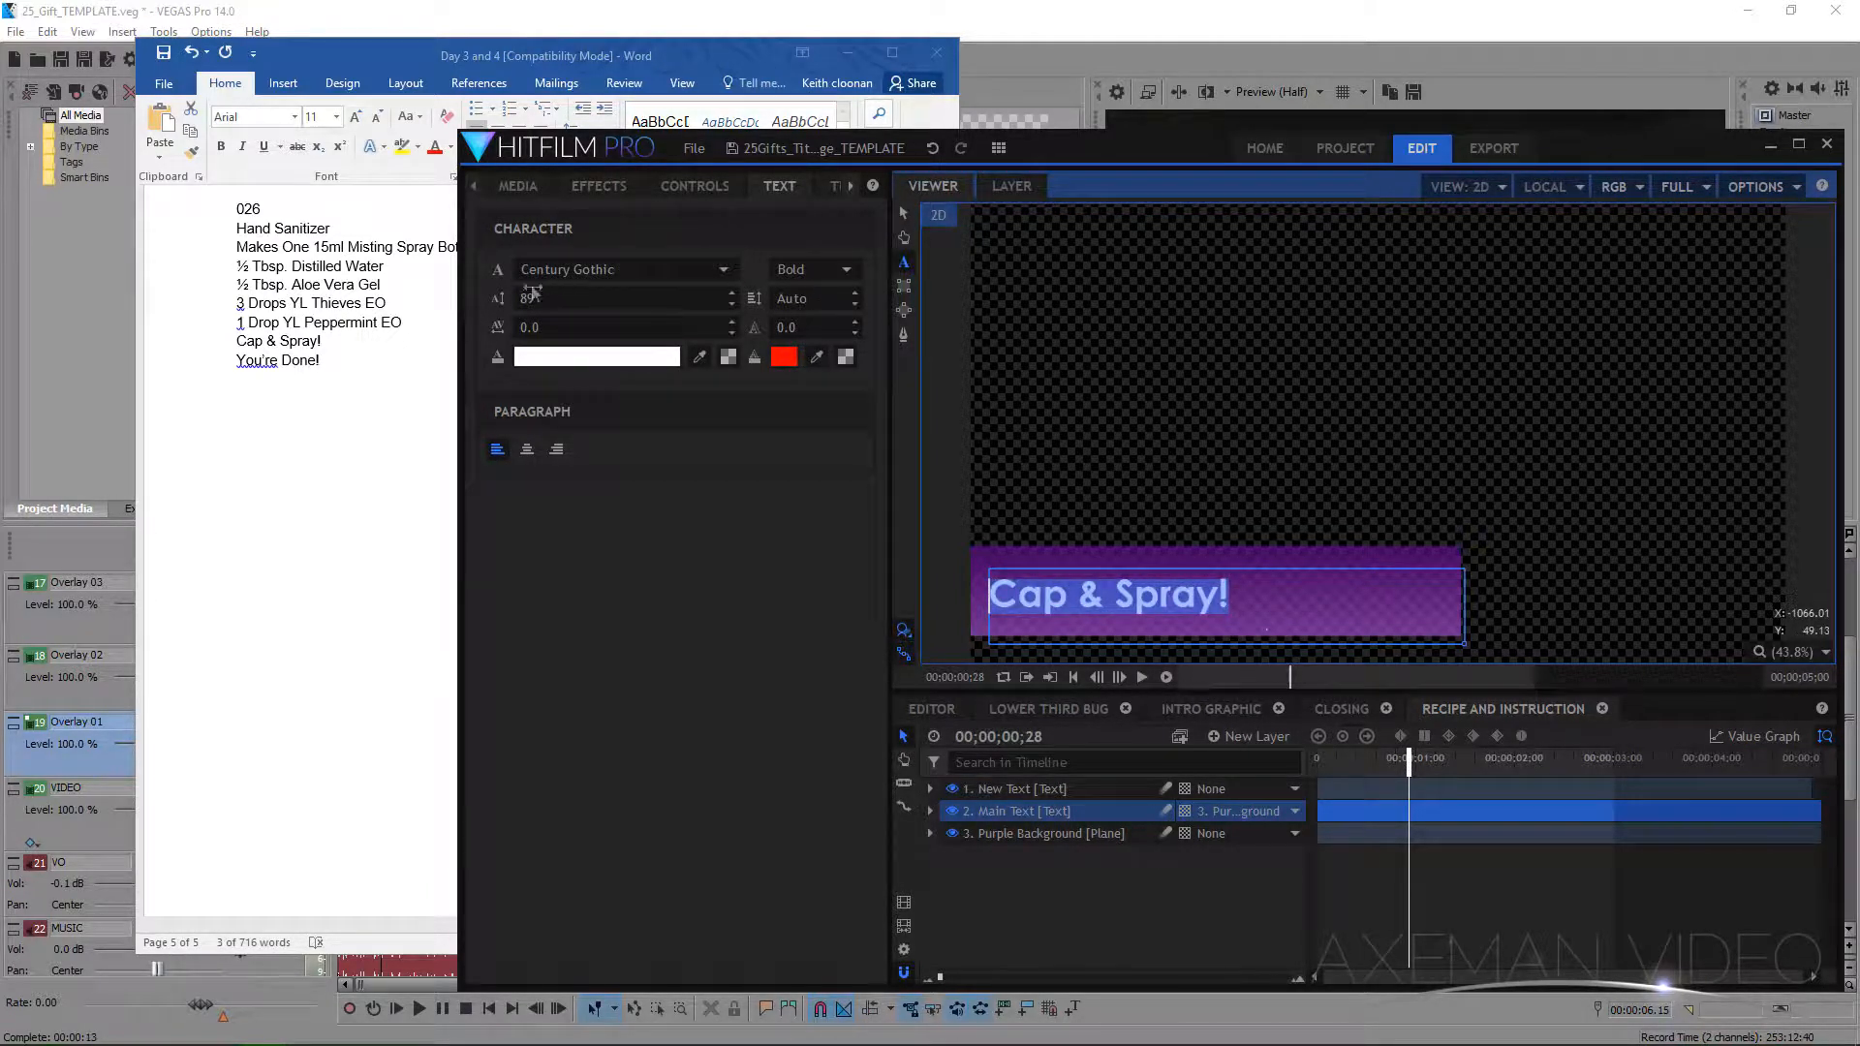
pyautogui.moveTo(525, 299); pyautogui.dragTo(529, 299)
pyautogui.click(900, 213)
pyautogui.moveTo(1202, 567); pyautogui.dragTo(1200, 544)
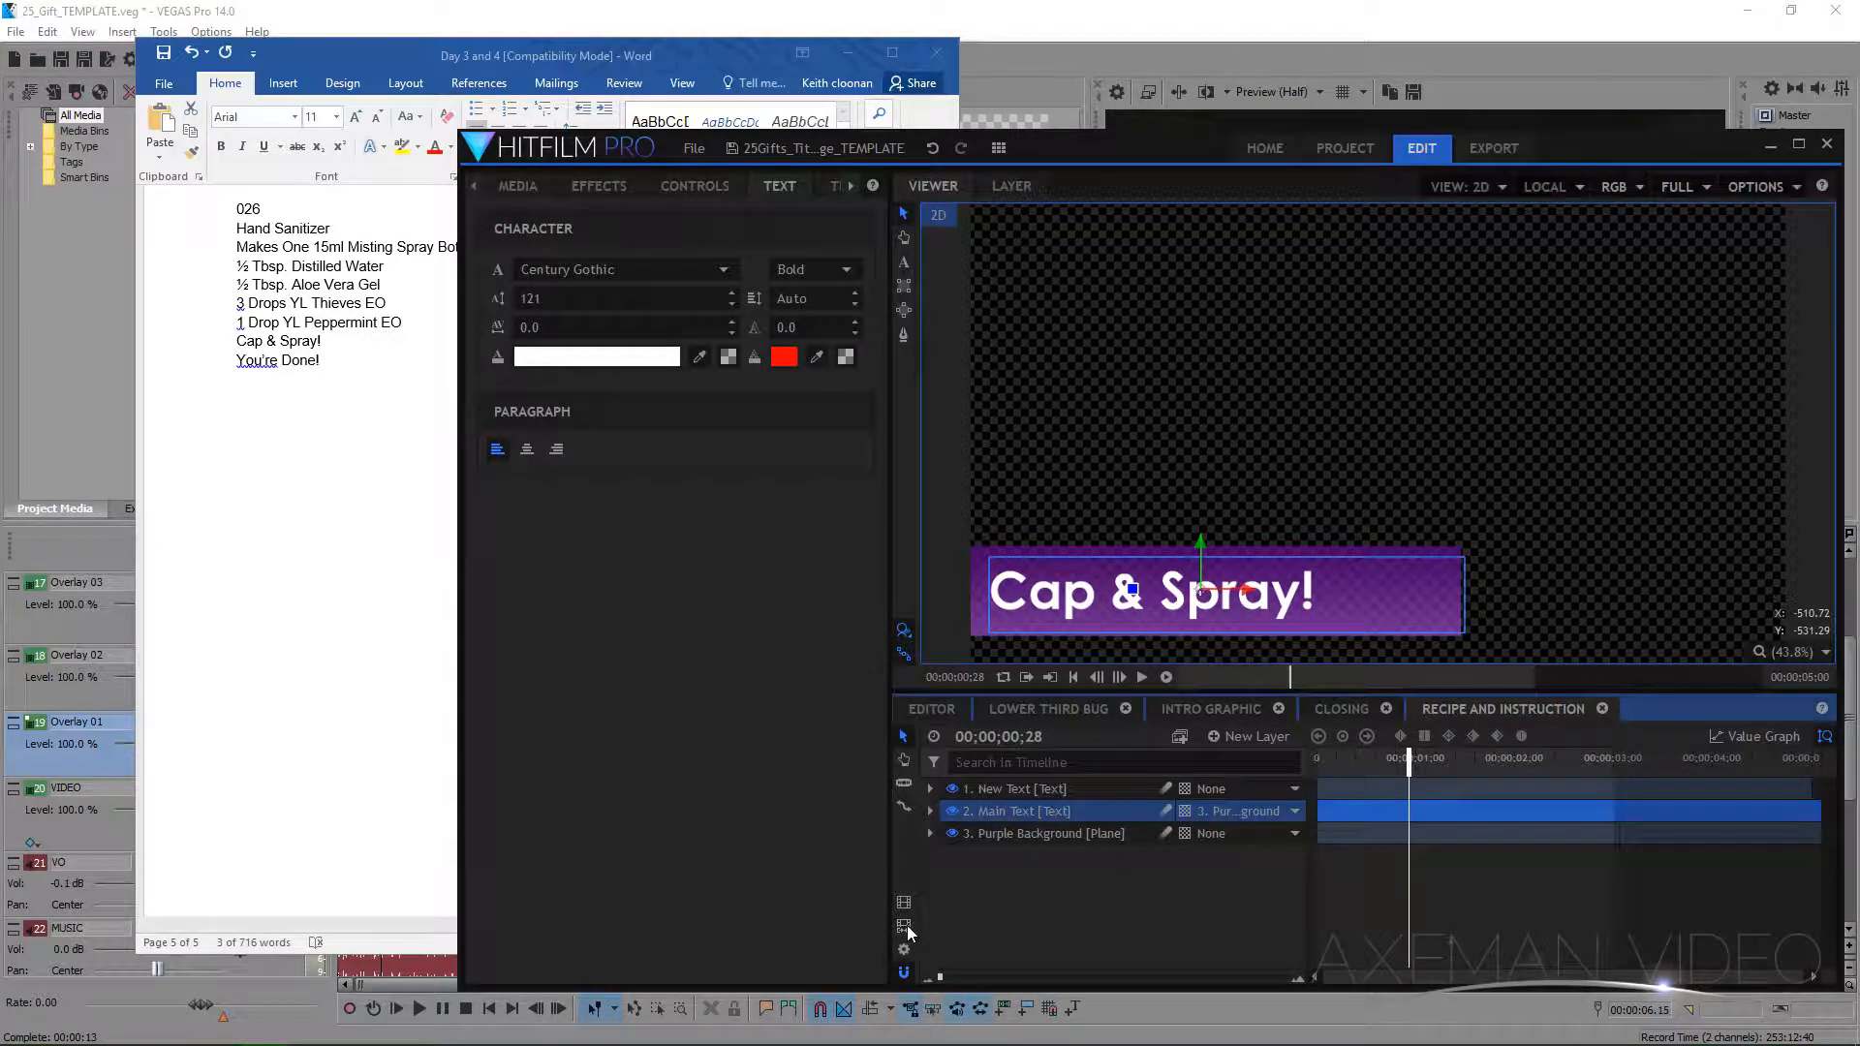
# - Copy "You're Done!" from the Word recipe and replace the banner text with it in HitFilm Pro
pyautogui.click(218, 374)
pyautogui.click(197, 369)
pyautogui.hotkey('ctrl', 'c')
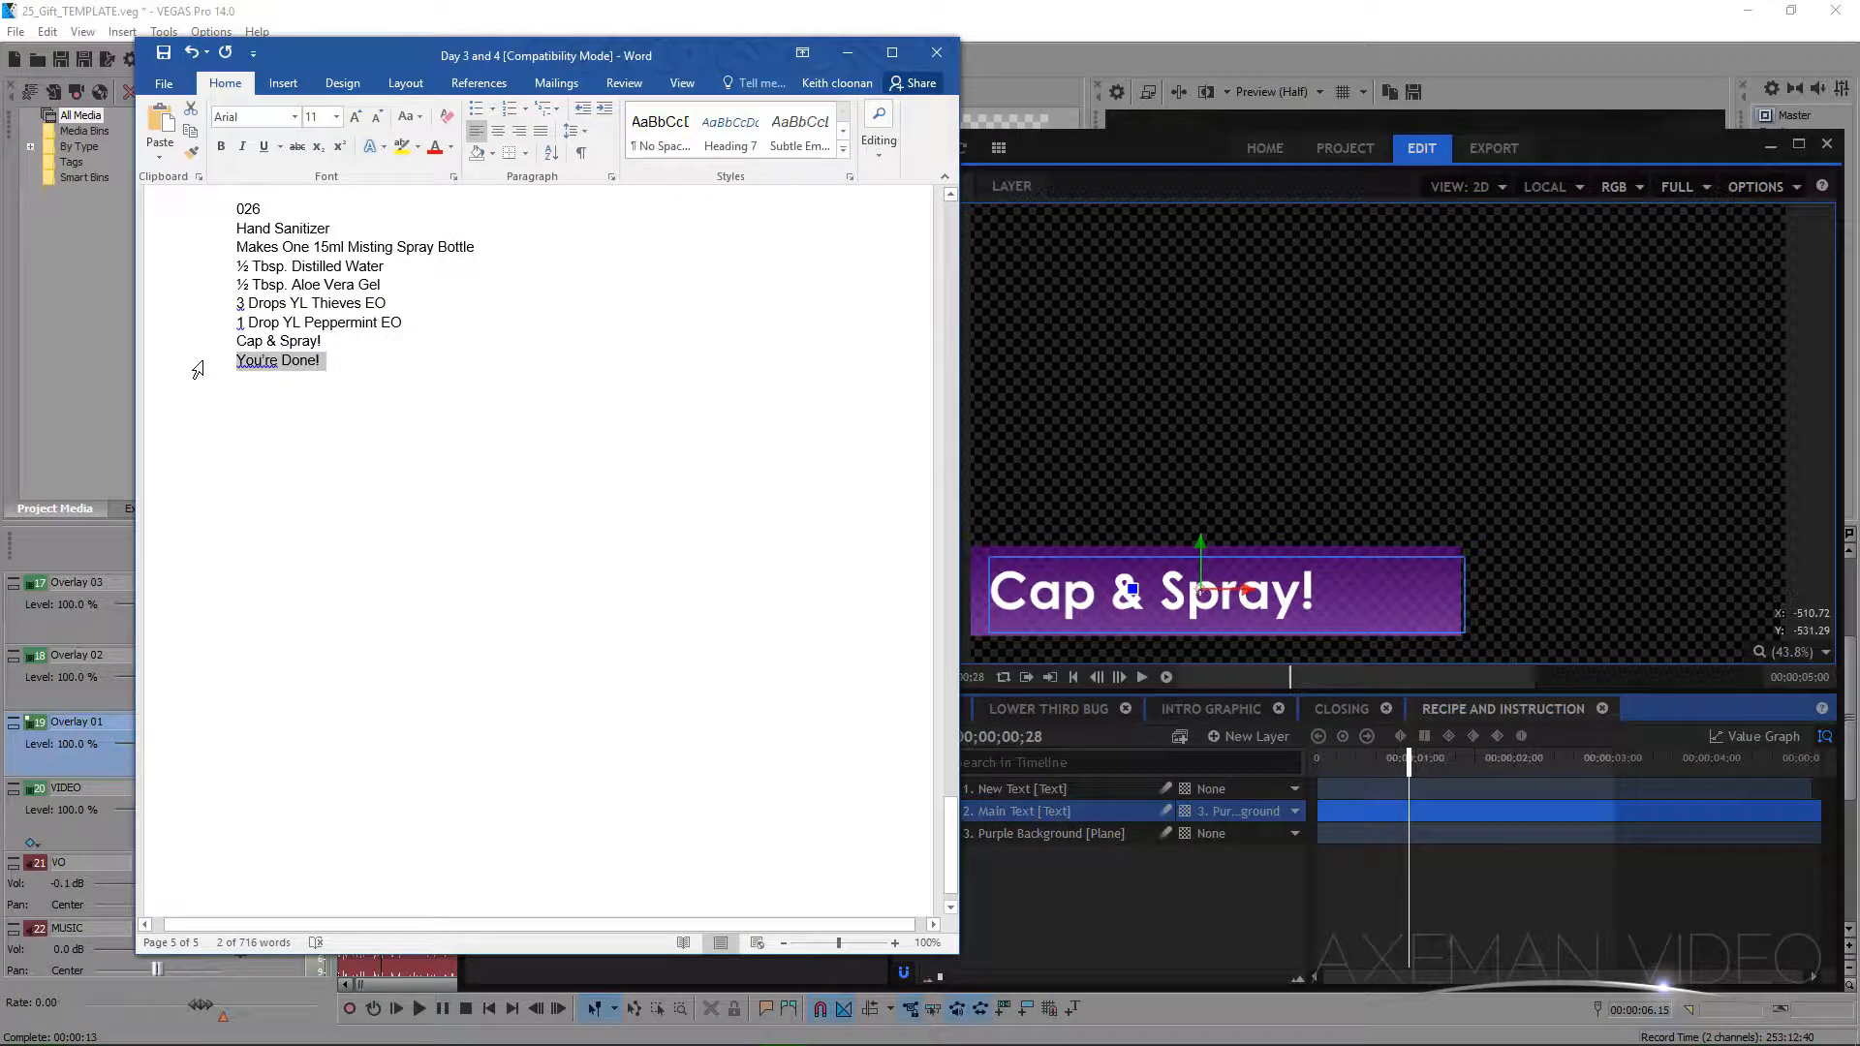
pyautogui.click(1322, 578)
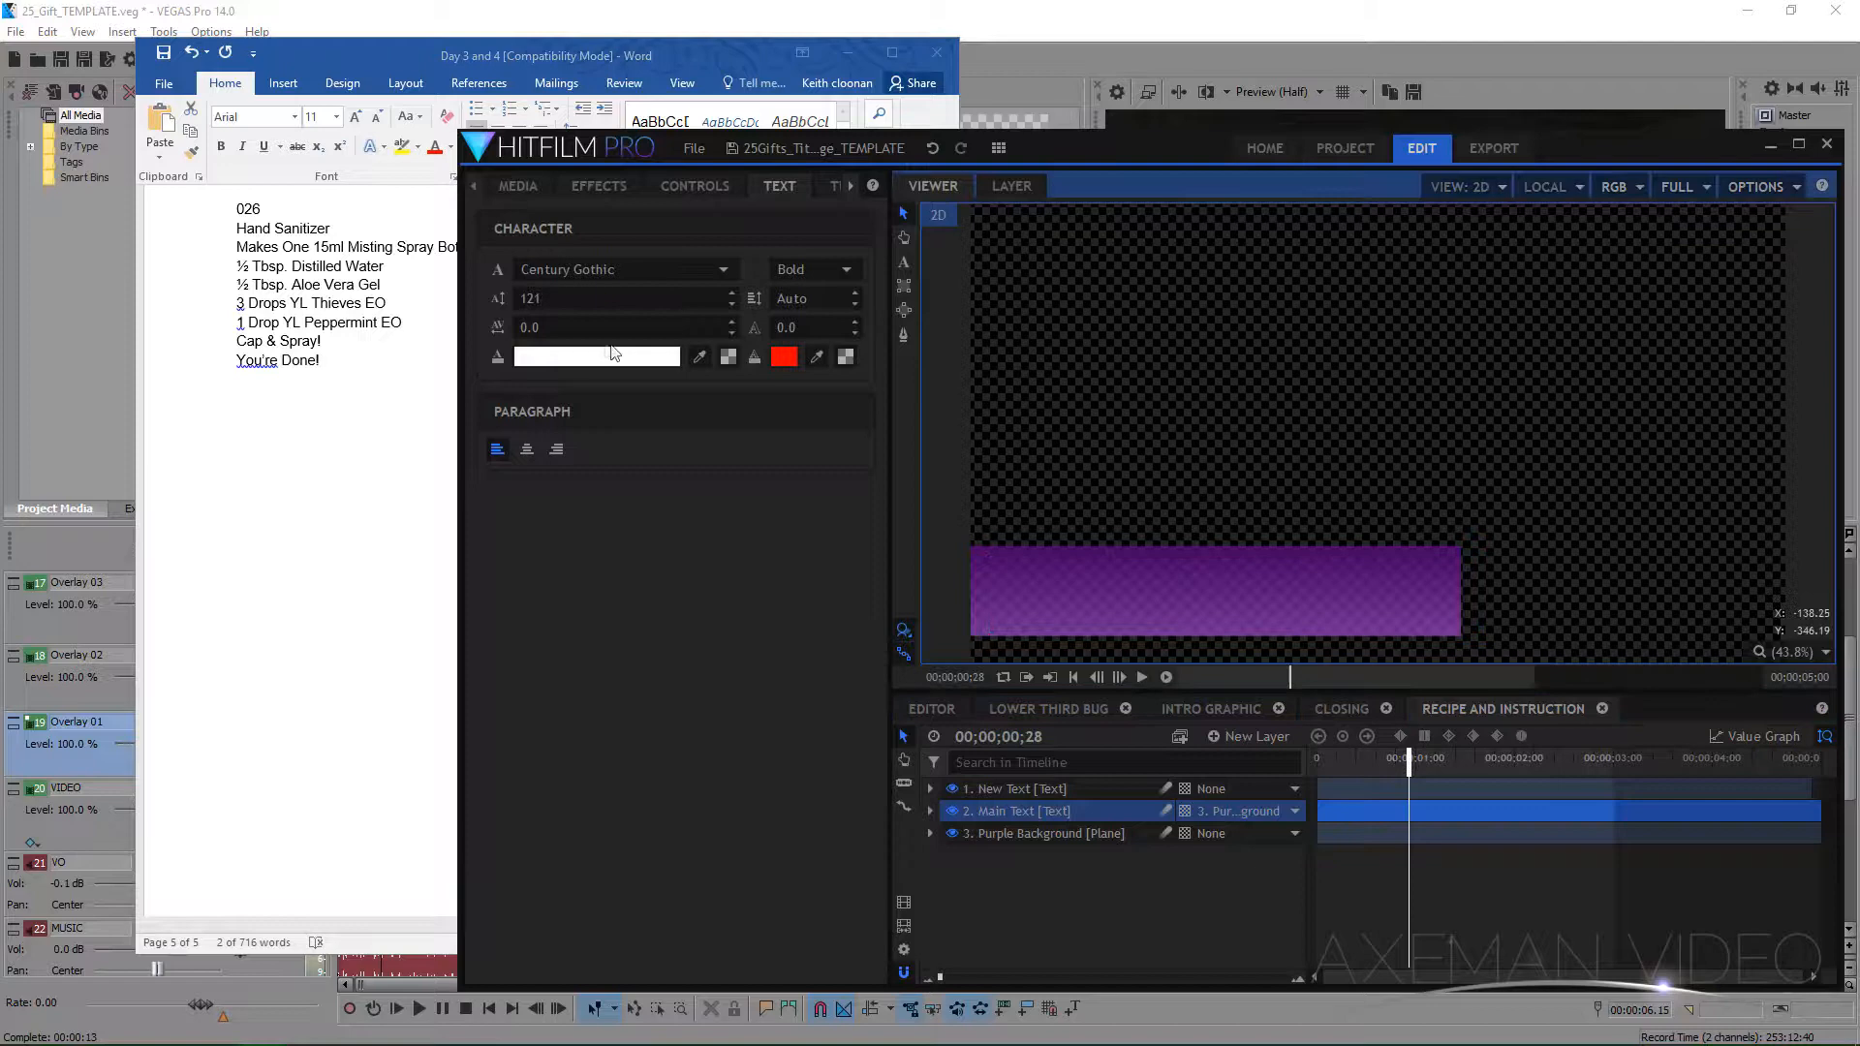
pyautogui.click(902, 262)
pyautogui.doubleClick(1167, 574)
pyautogui.hotkey('ctrl', 'v')
pyautogui.moveTo(1311, 591); pyautogui.dragTo(1001, 588)
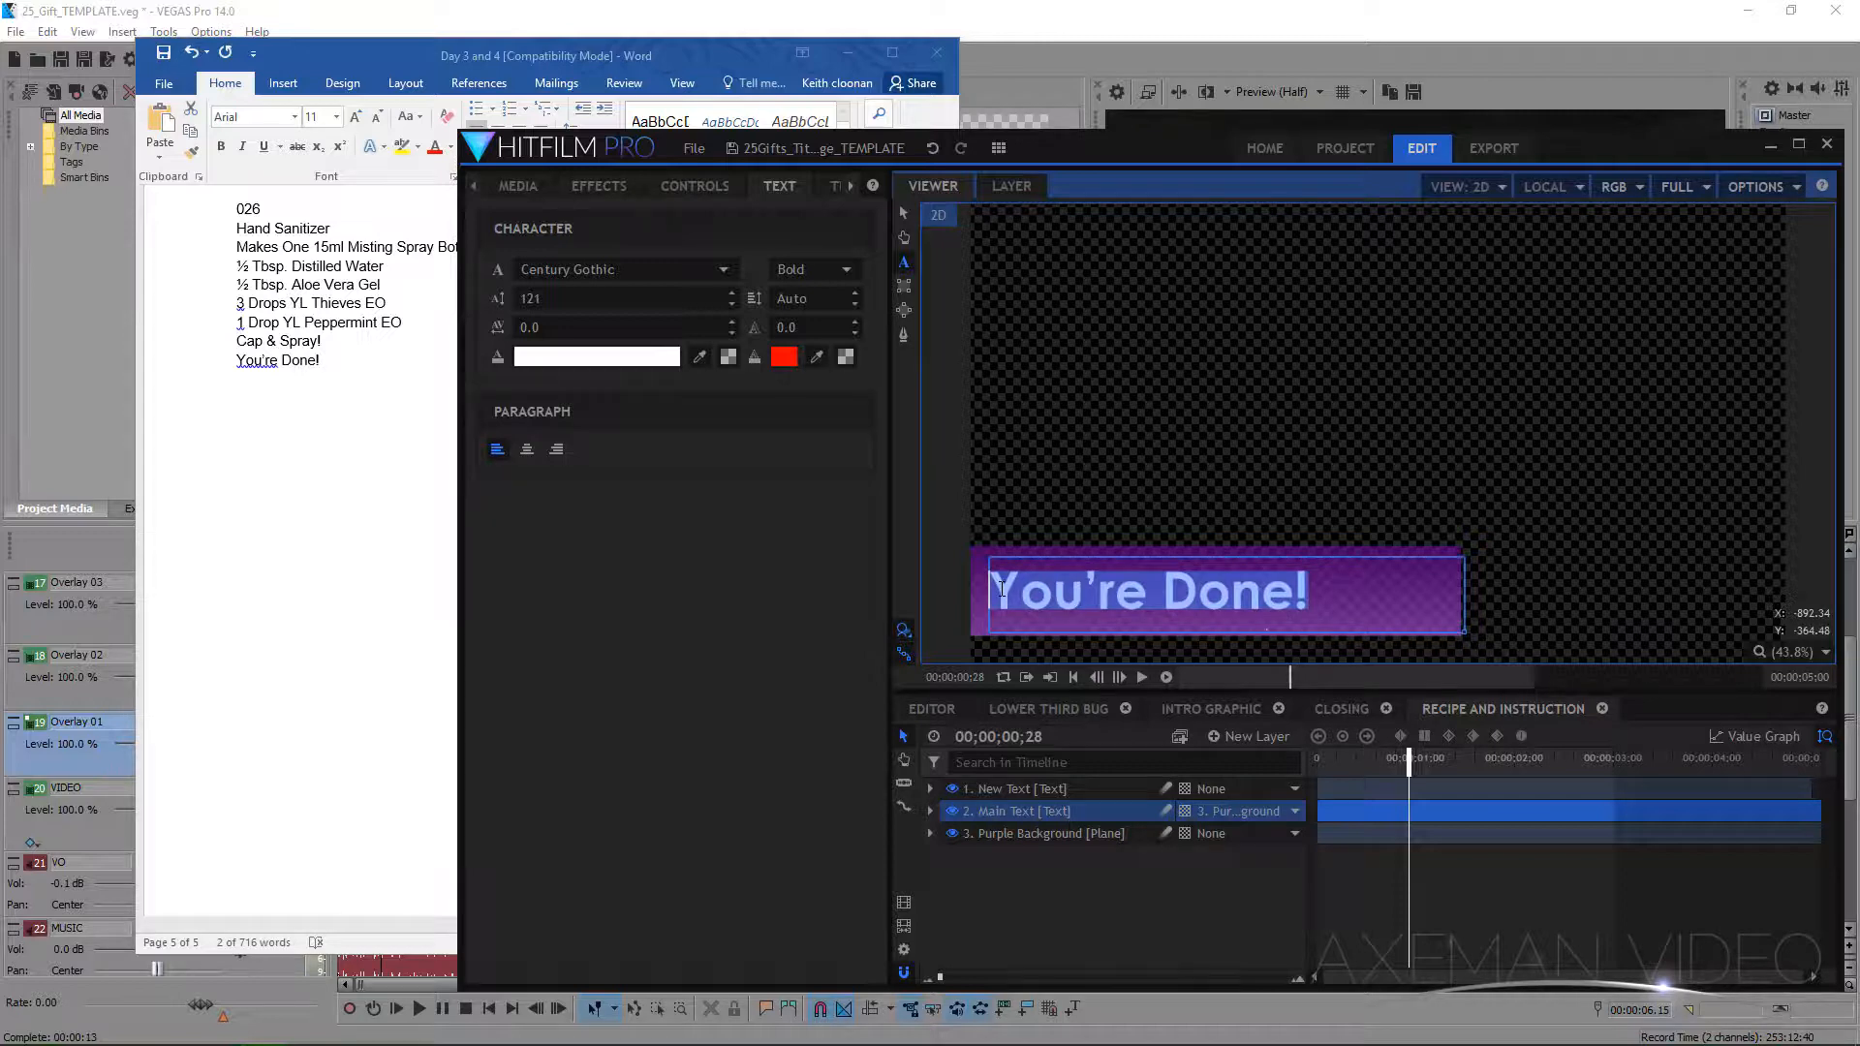
pyautogui.click(1106, 903)
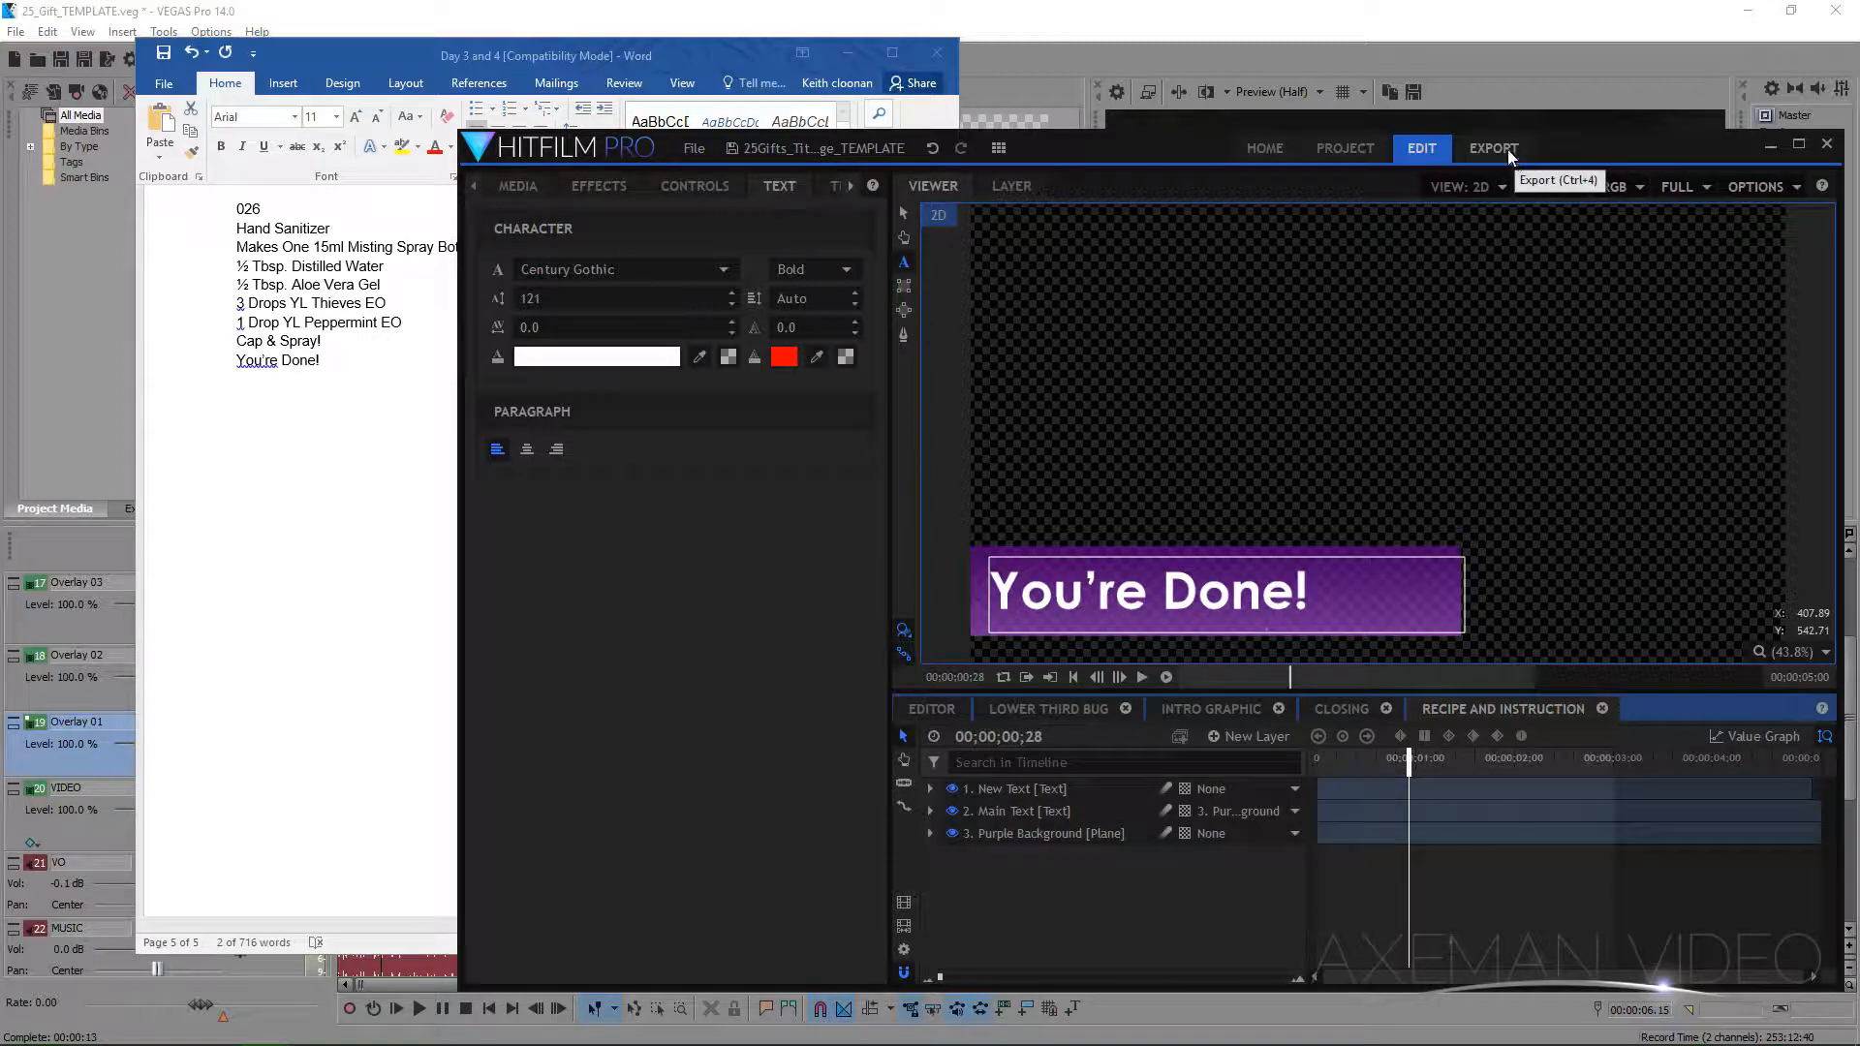
# - Reposition the HitFilm Pro window and enlarge it to cover most of the desktop
pyautogui.moveTo(1571, 148); pyautogui.dragTo(1188, 45)
pyautogui.click(1460, 887)
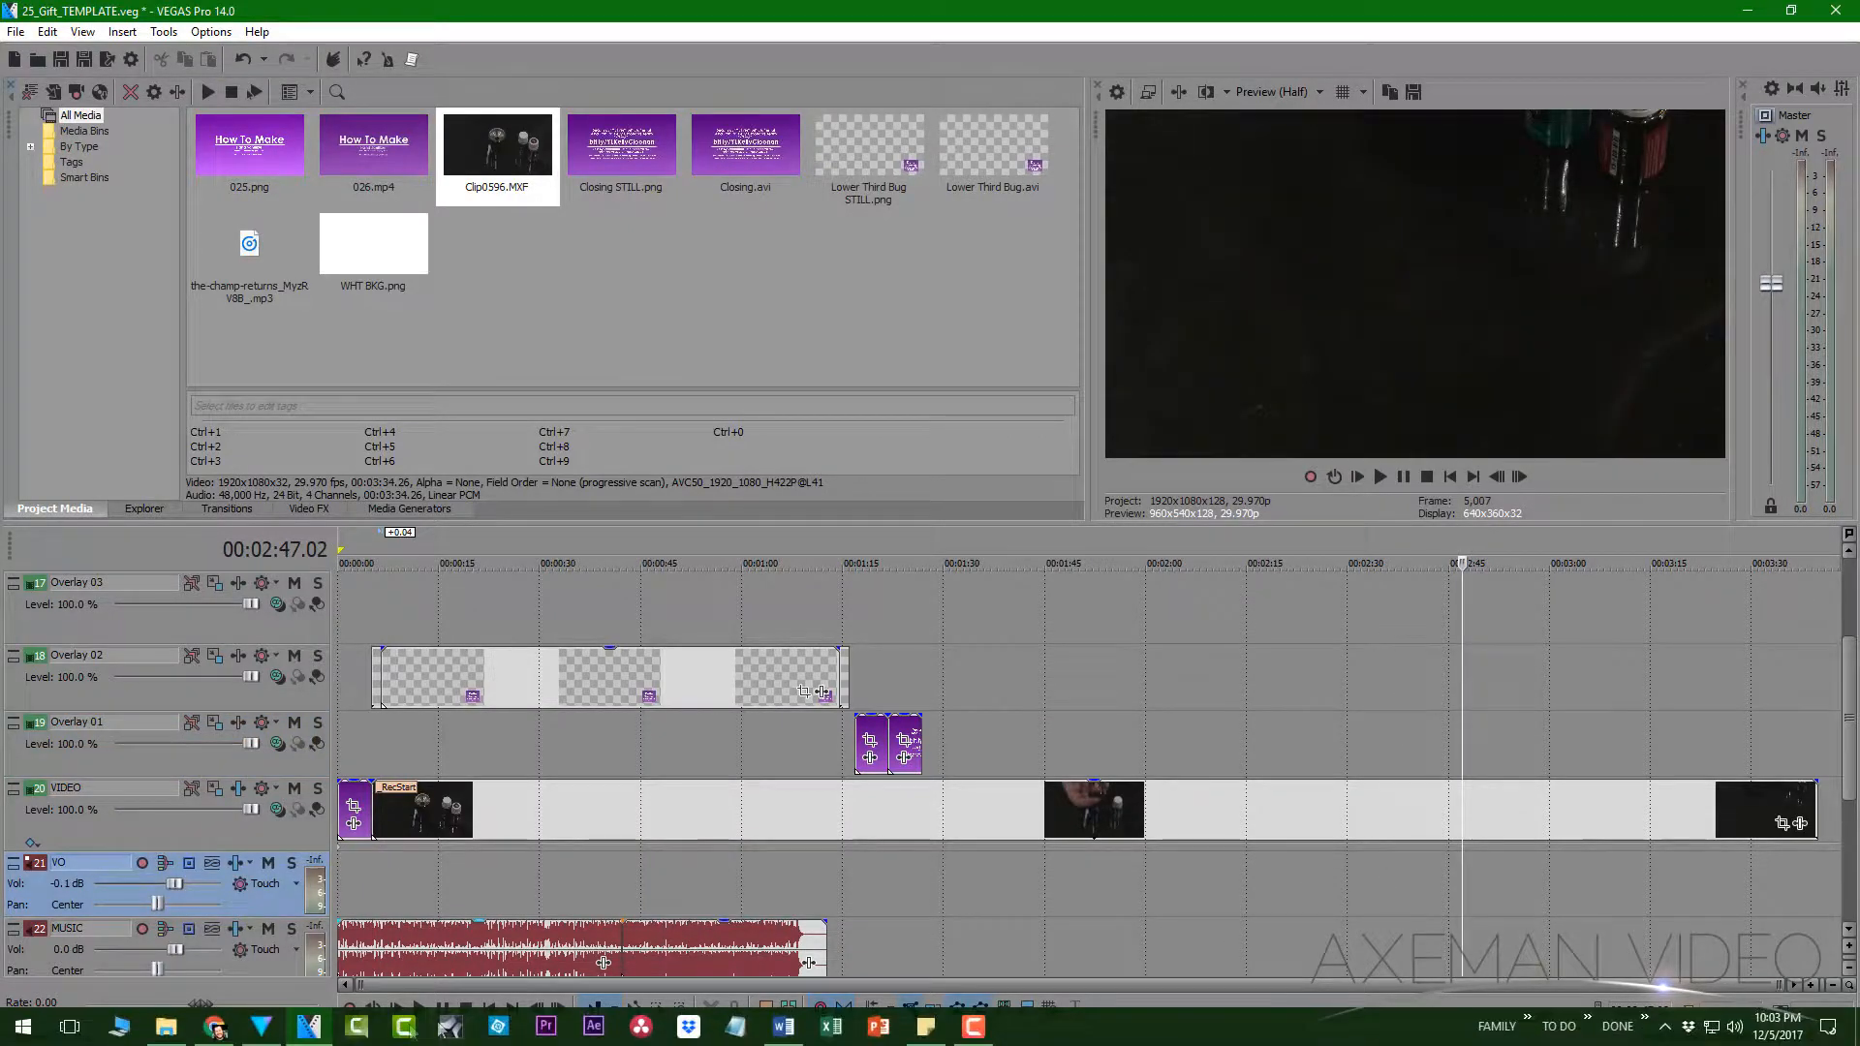
pyautogui.click(261, 1025)
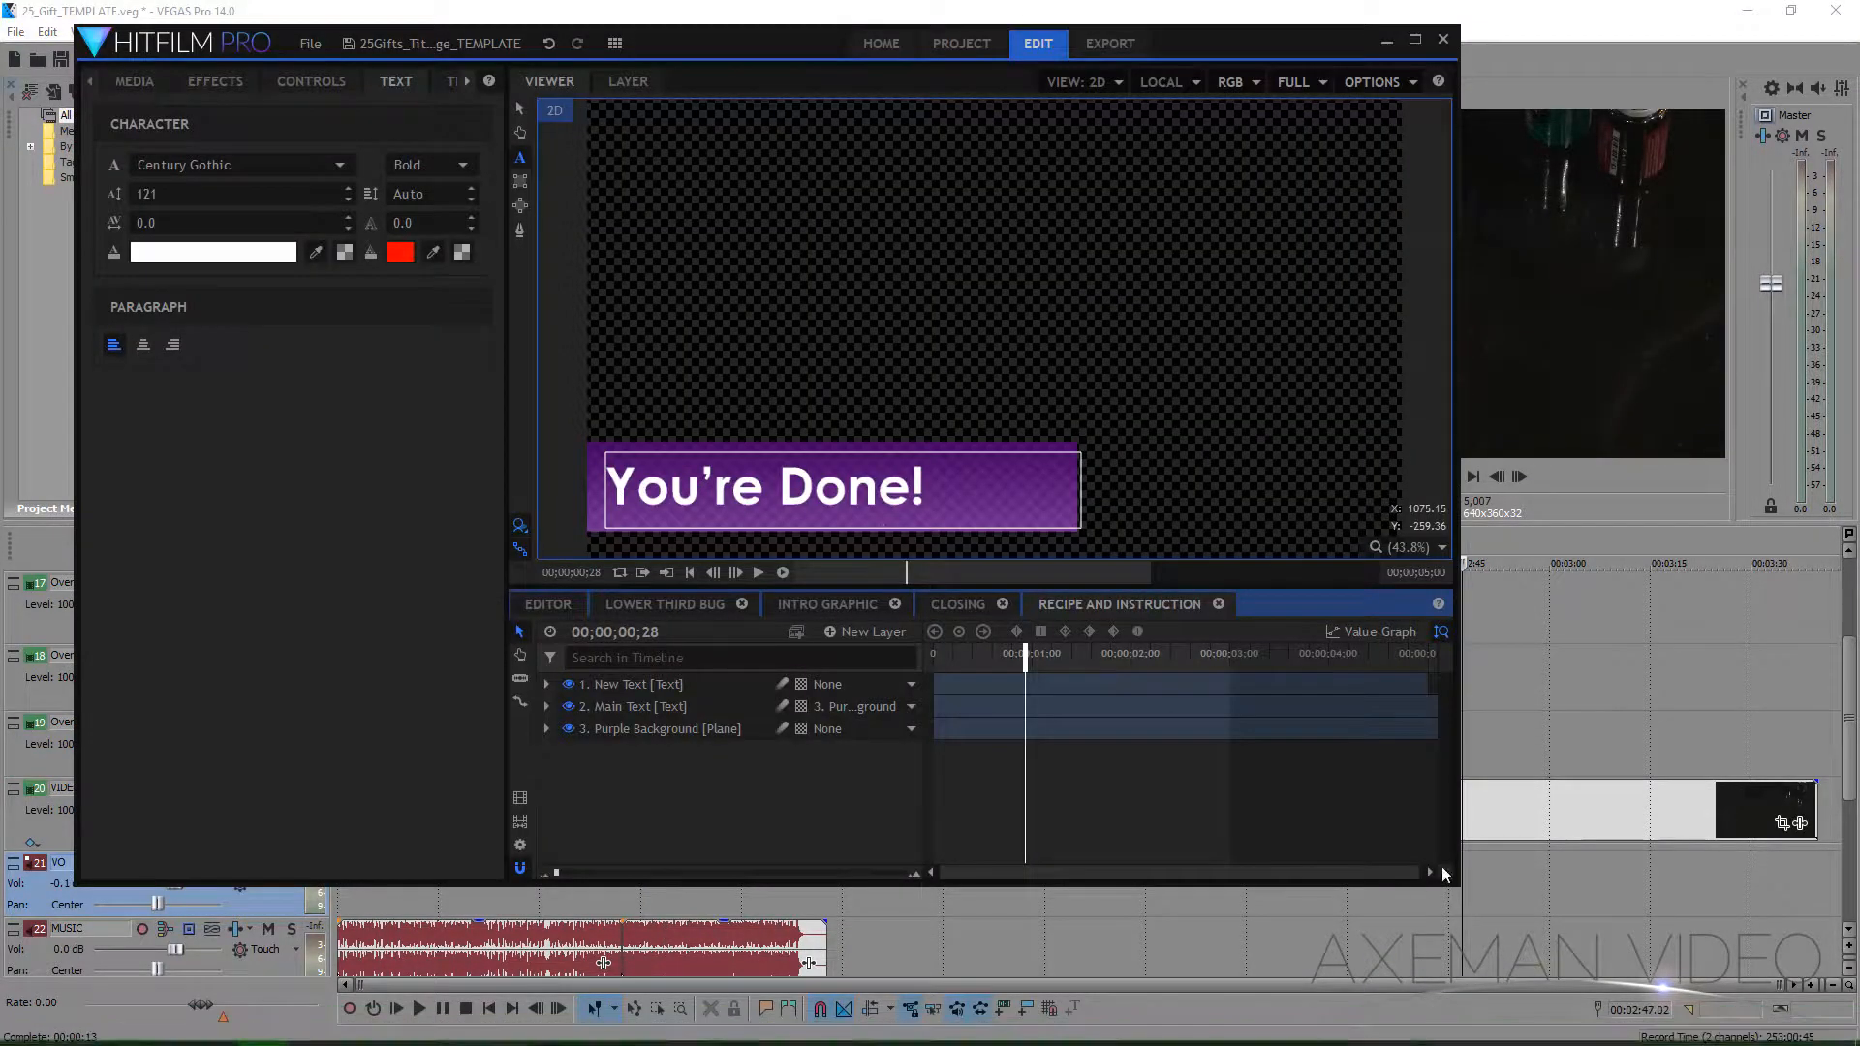
pyautogui.moveTo(1453, 883); pyautogui.dragTo(1781, 1019)
# - In the export queue, set the second and third tasks' output files to 002 and 003 in folder 25
pyautogui.click(1269, 43)
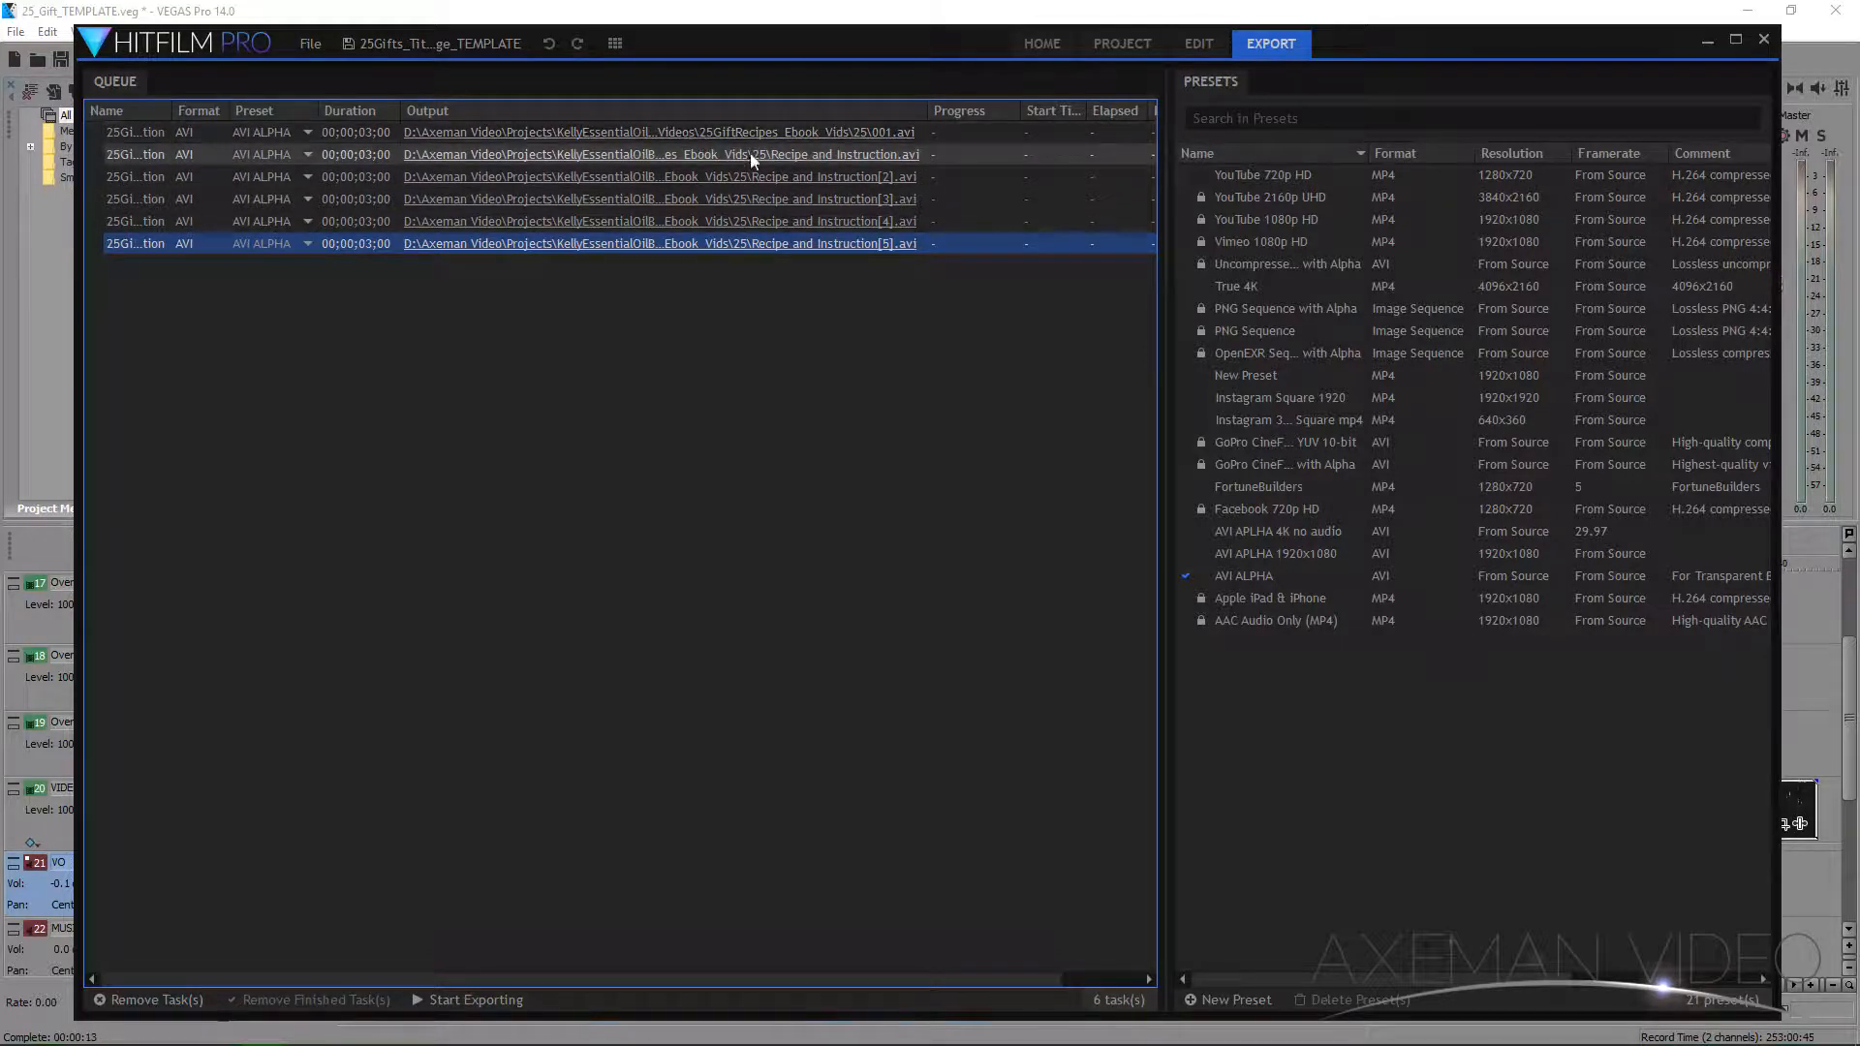
pyautogui.click(839, 157)
pyautogui.press('Escape')
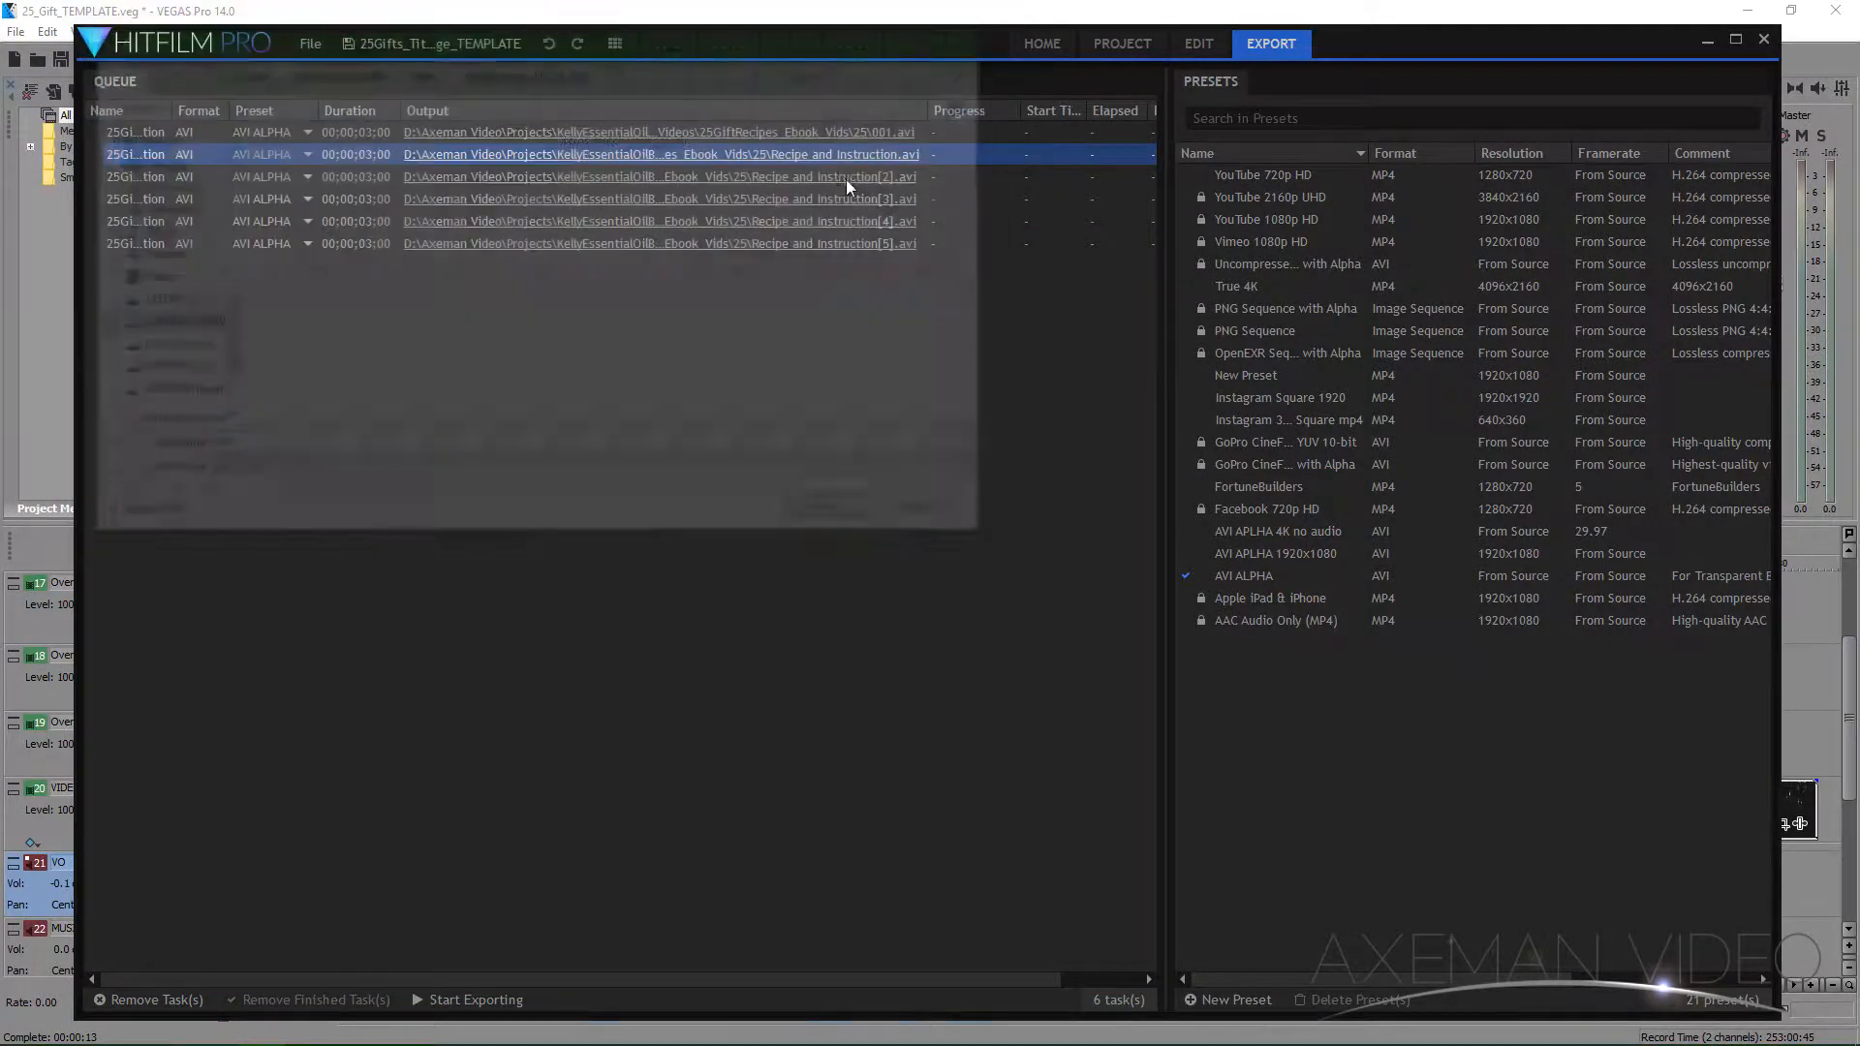
pyautogui.click(837, 178)
pyautogui.press('Escape')
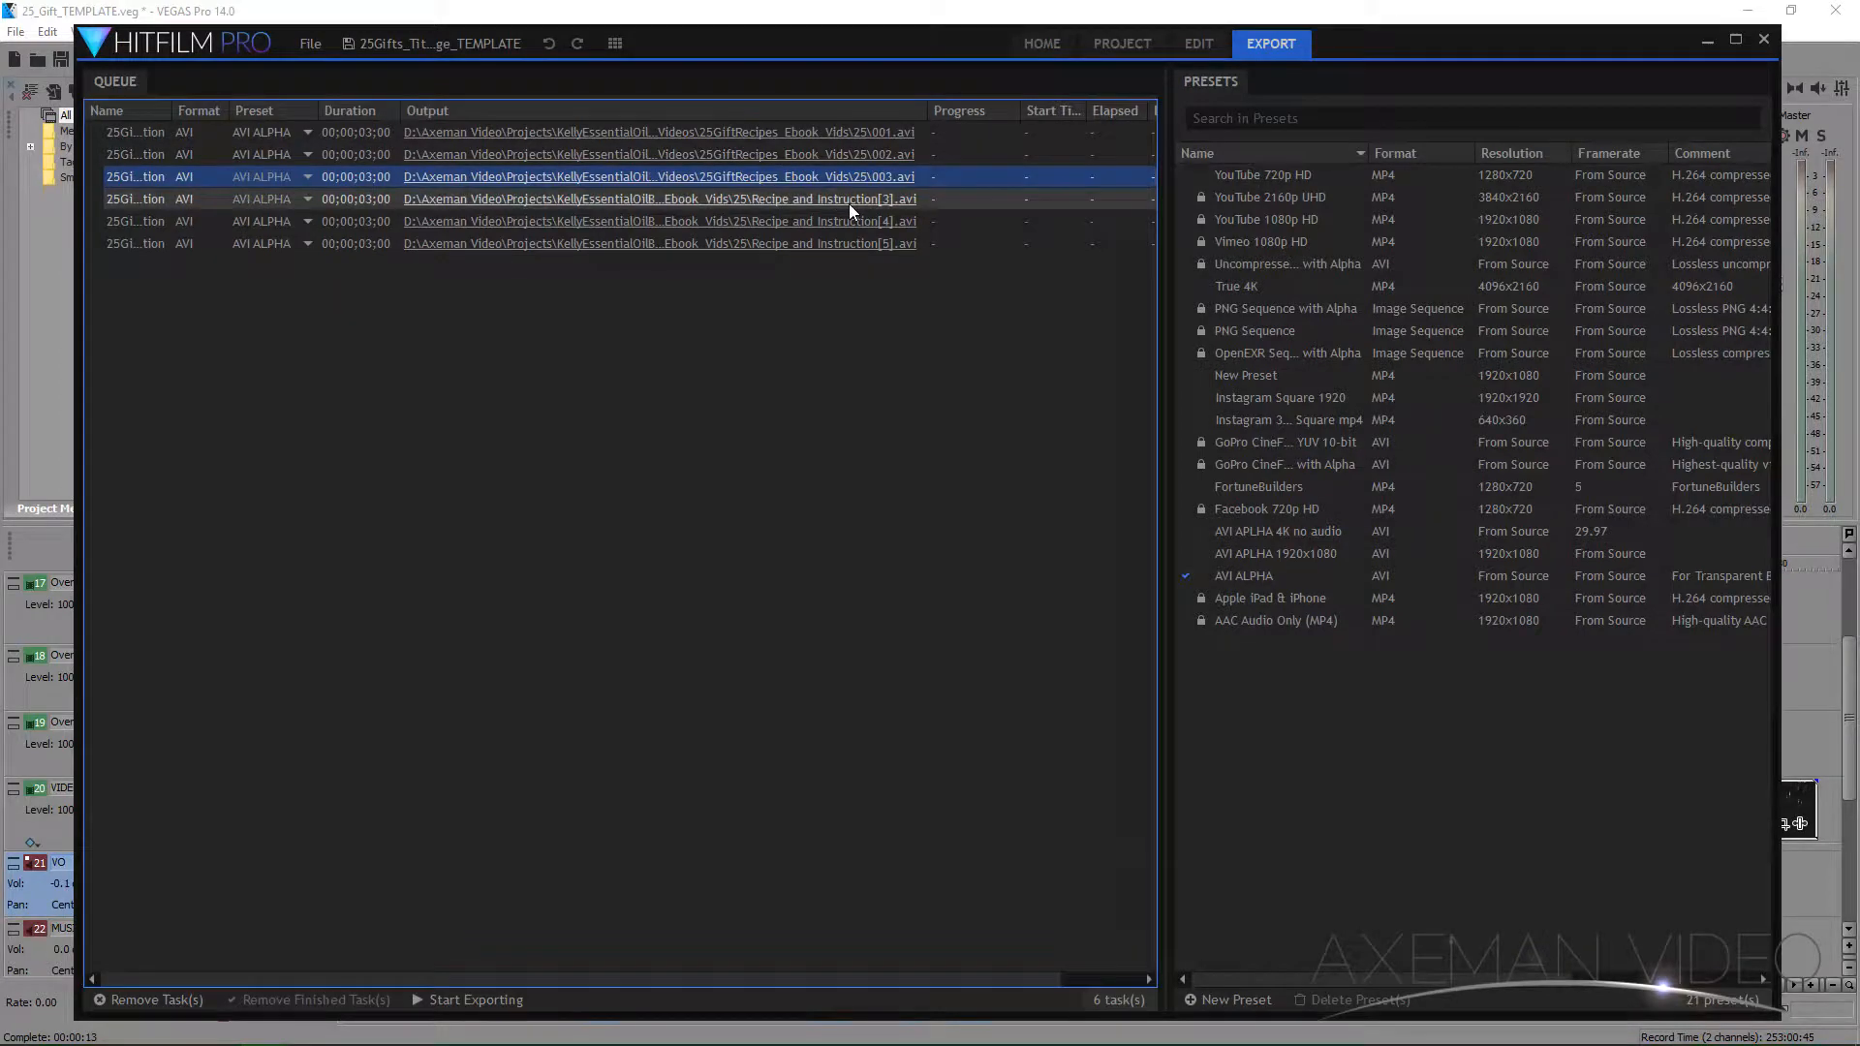
# - Set the fourth and fifth export tasks' output files to 004 and 005 in folder 25
pyautogui.click(849, 204)
pyautogui.write('00')
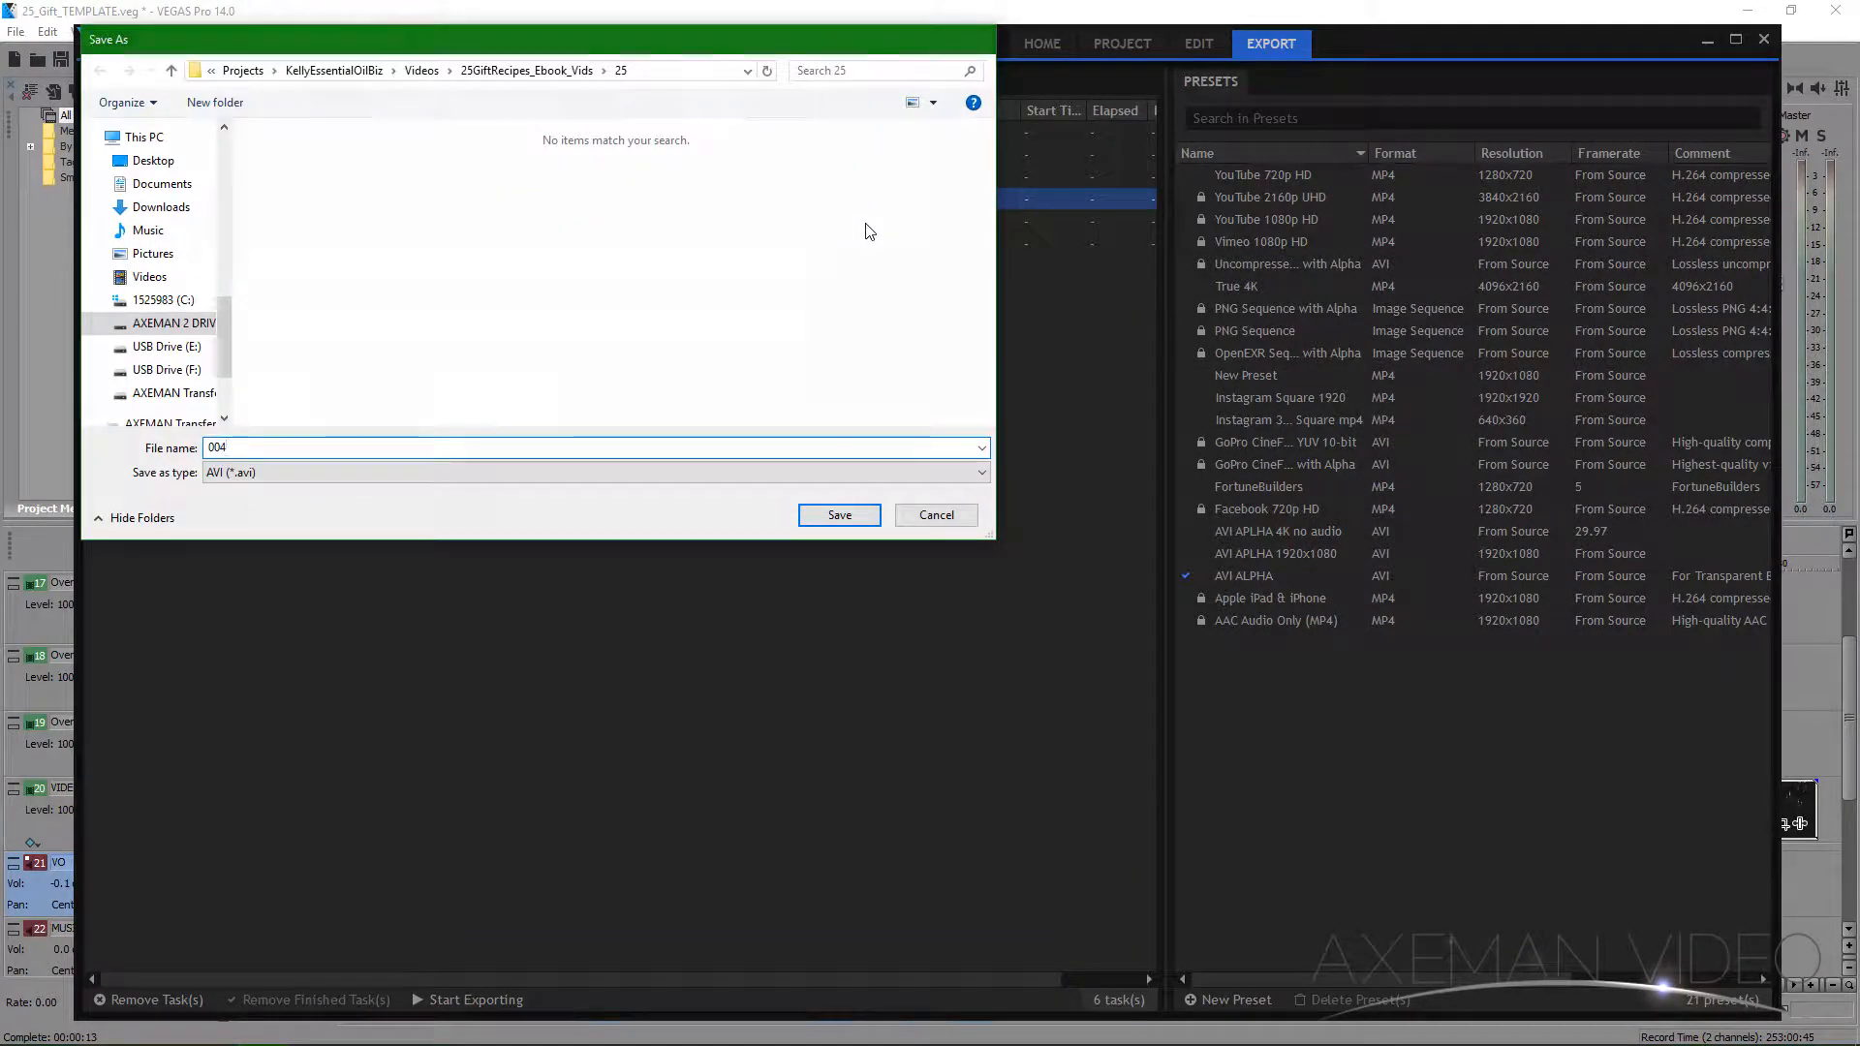
pyautogui.write('4')
pyautogui.press('Return')
pyautogui.click(858, 223)
pyautogui.write('005')
pyautogui.press('Return')
# - Set the sixth export task's output file to 006 and start exporting the queue
pyautogui.click(858, 244)
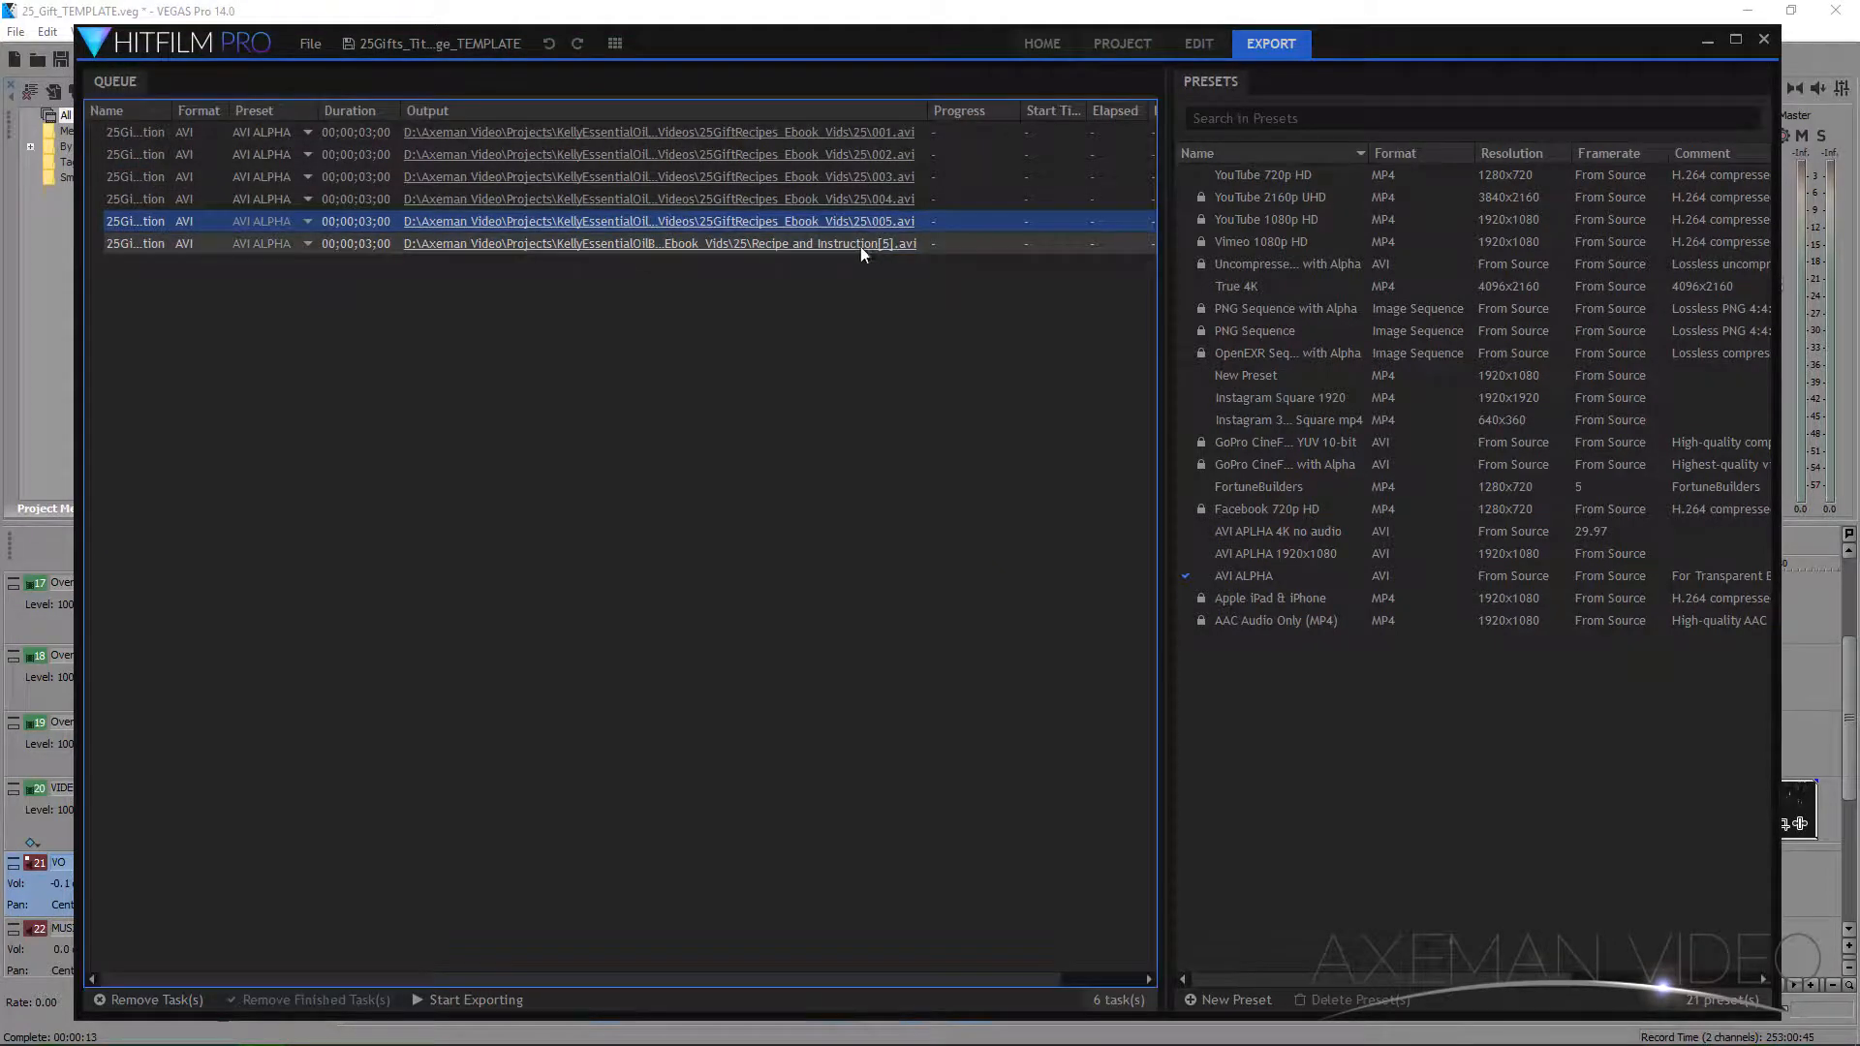
pyautogui.write('006')
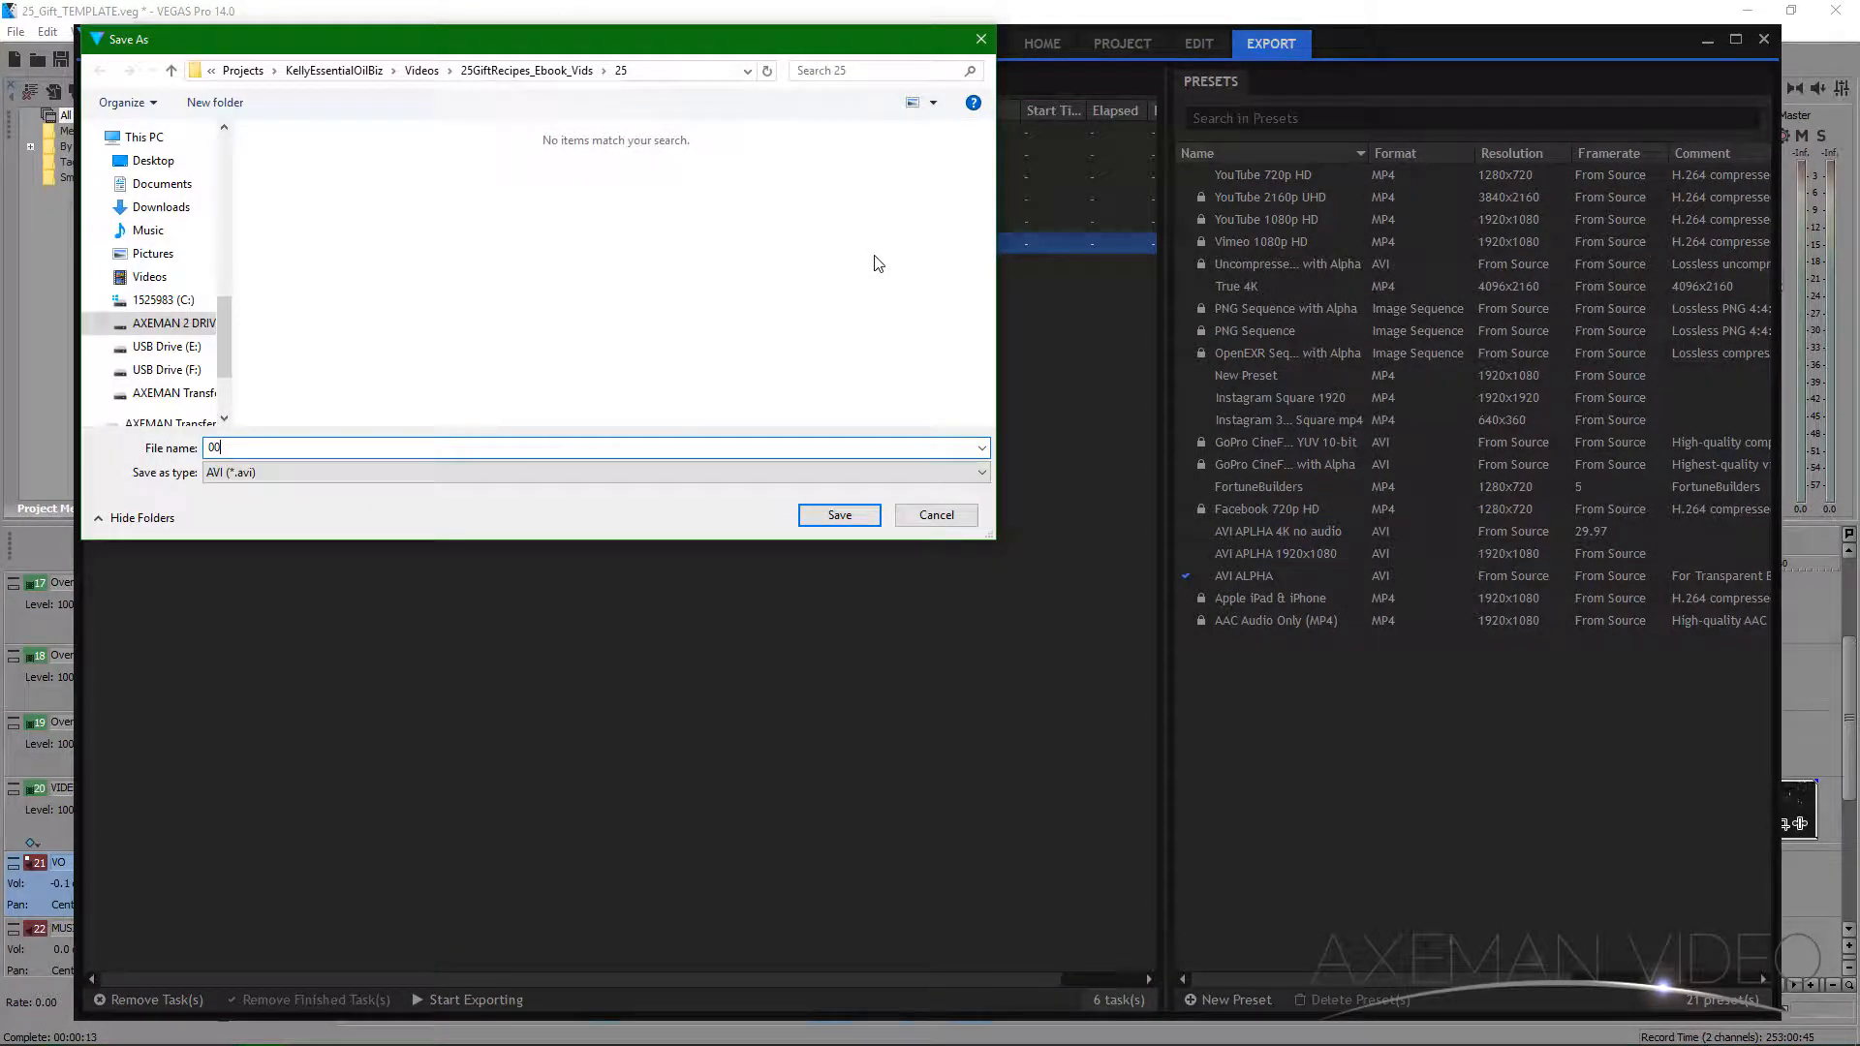
pyautogui.click(851, 518)
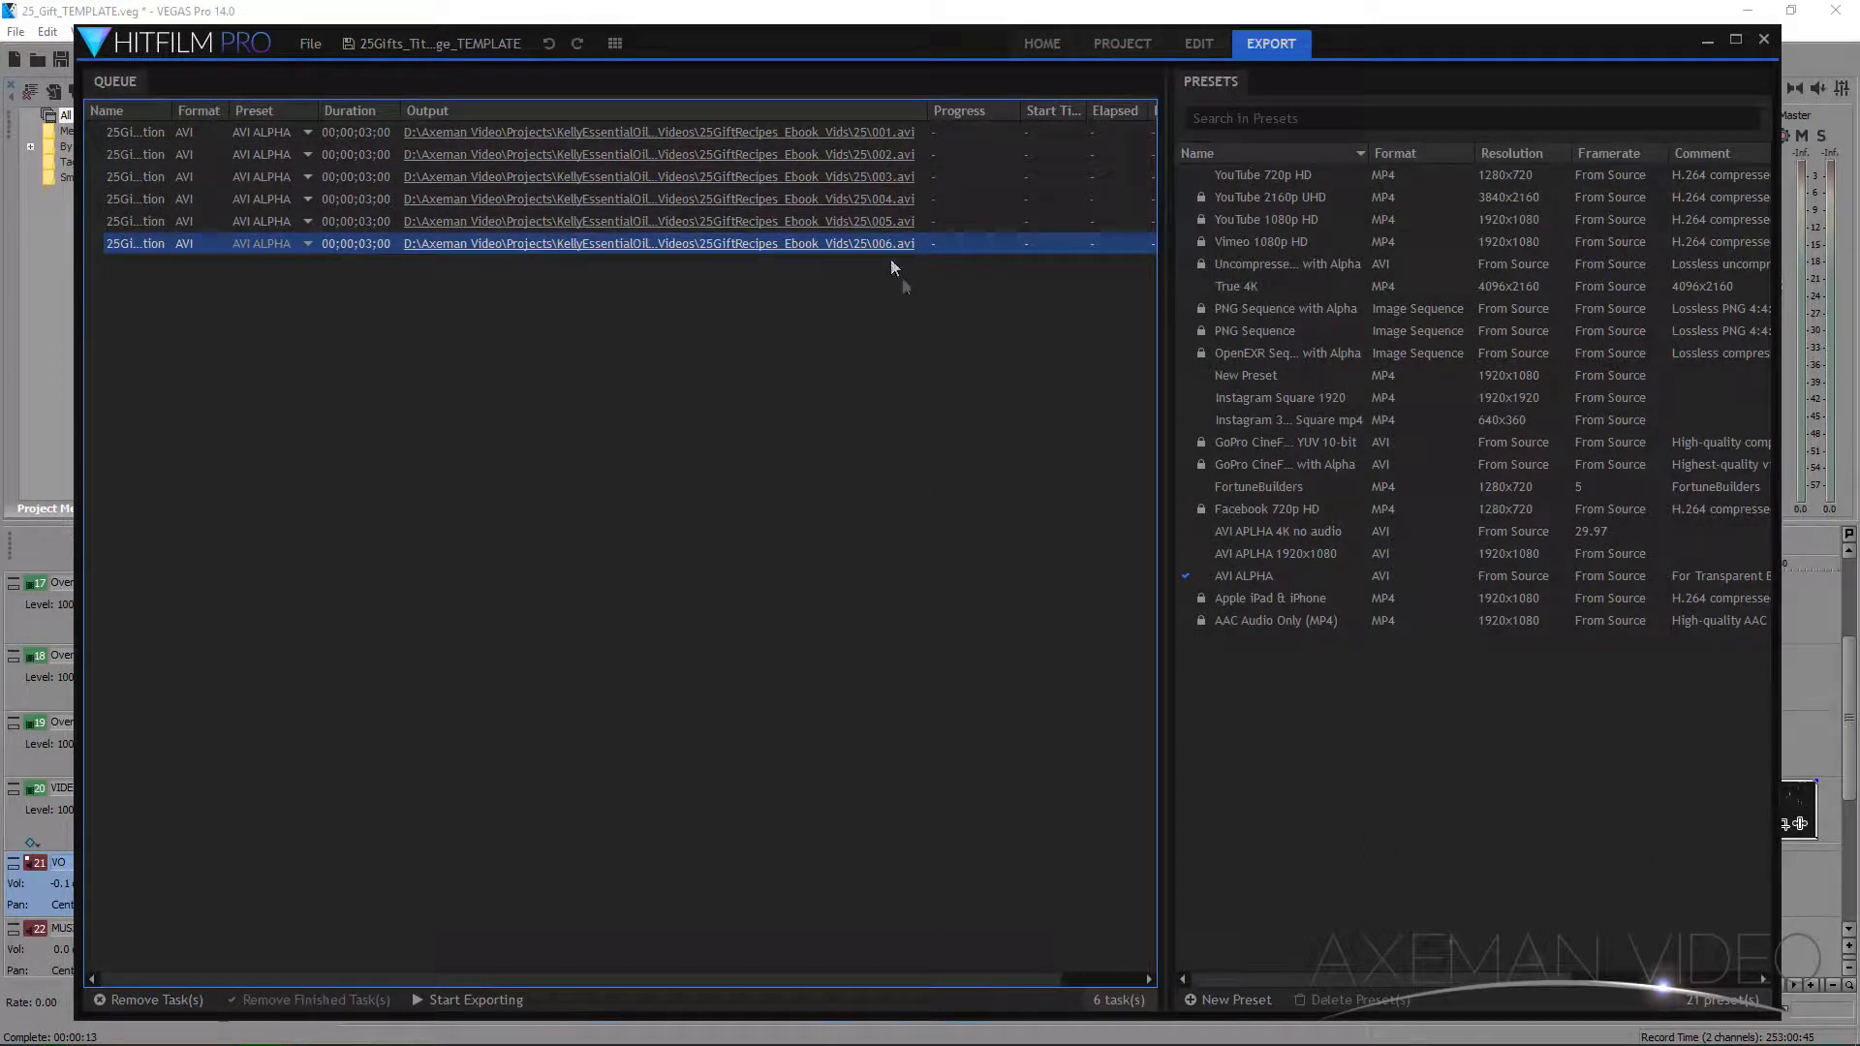
pyautogui.click(470, 1002)
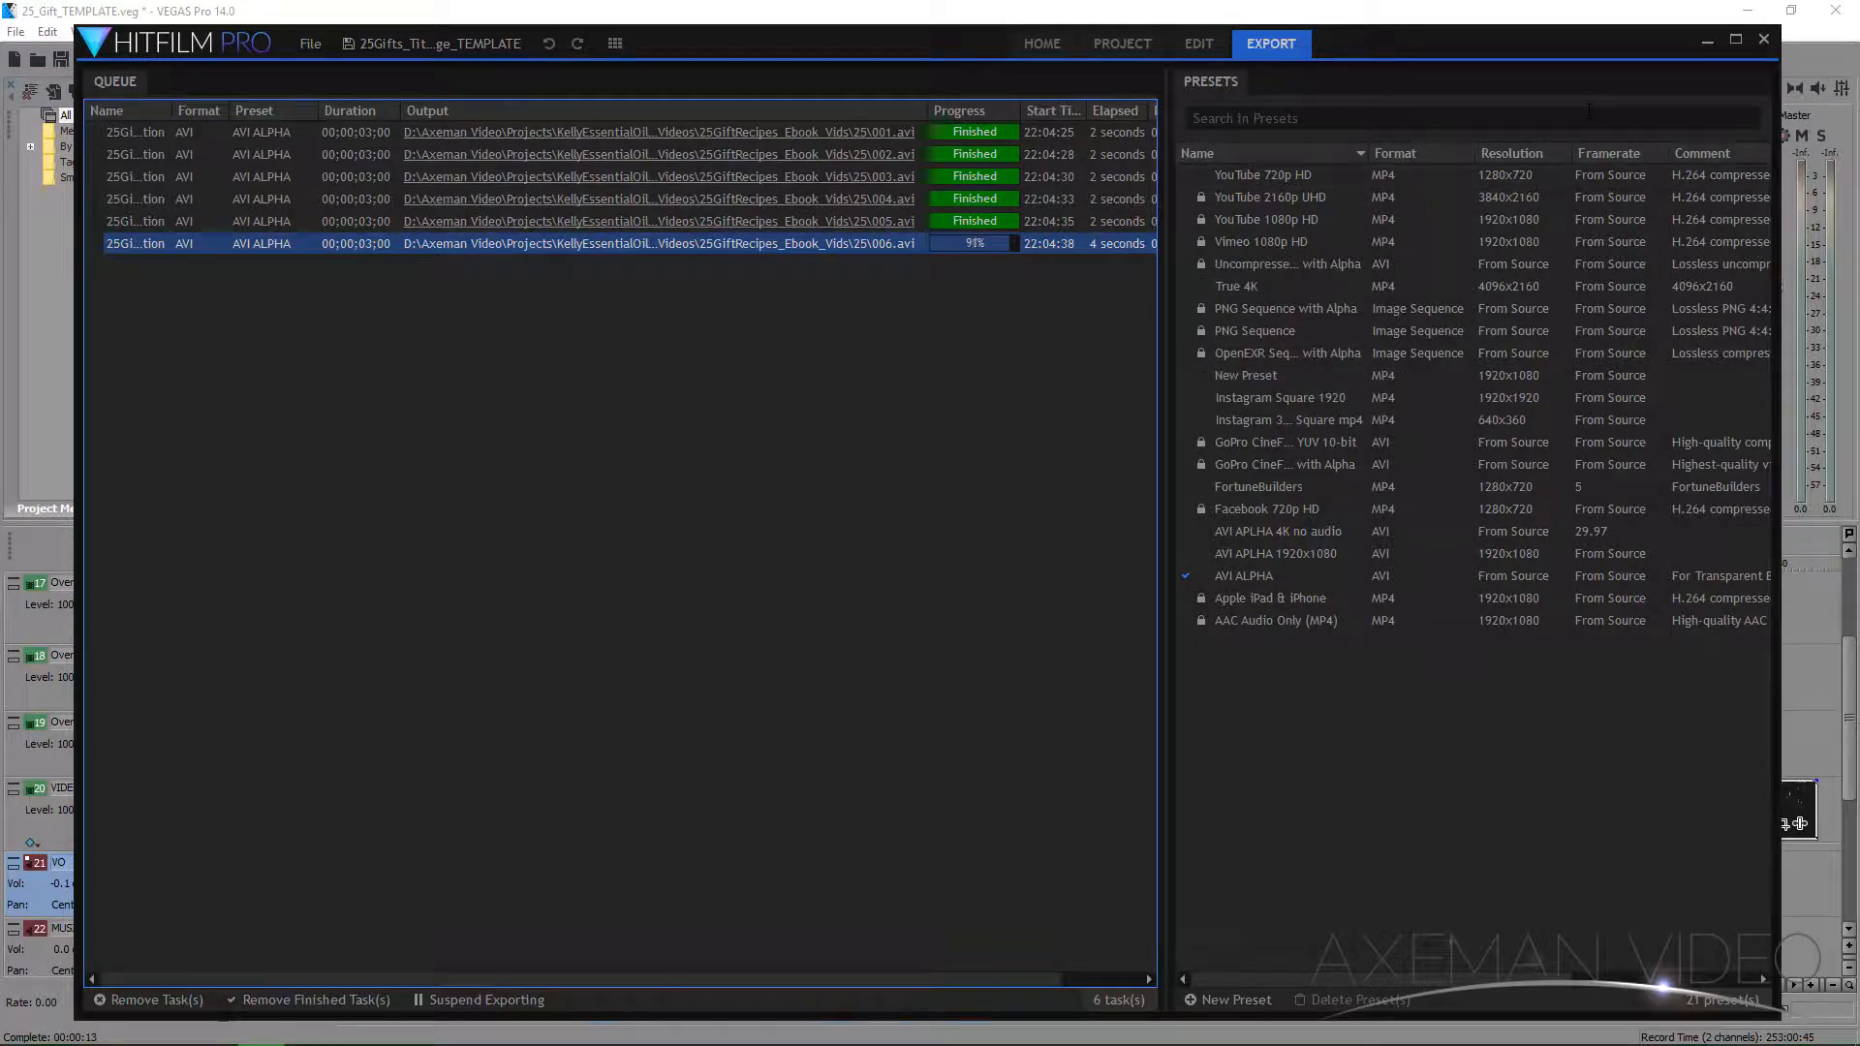
# - Minimize HitFilm Pro and open folder 25 of 25GiftRecipes_Ebook_Vids in File Explorer
pyautogui.click(1706, 39)
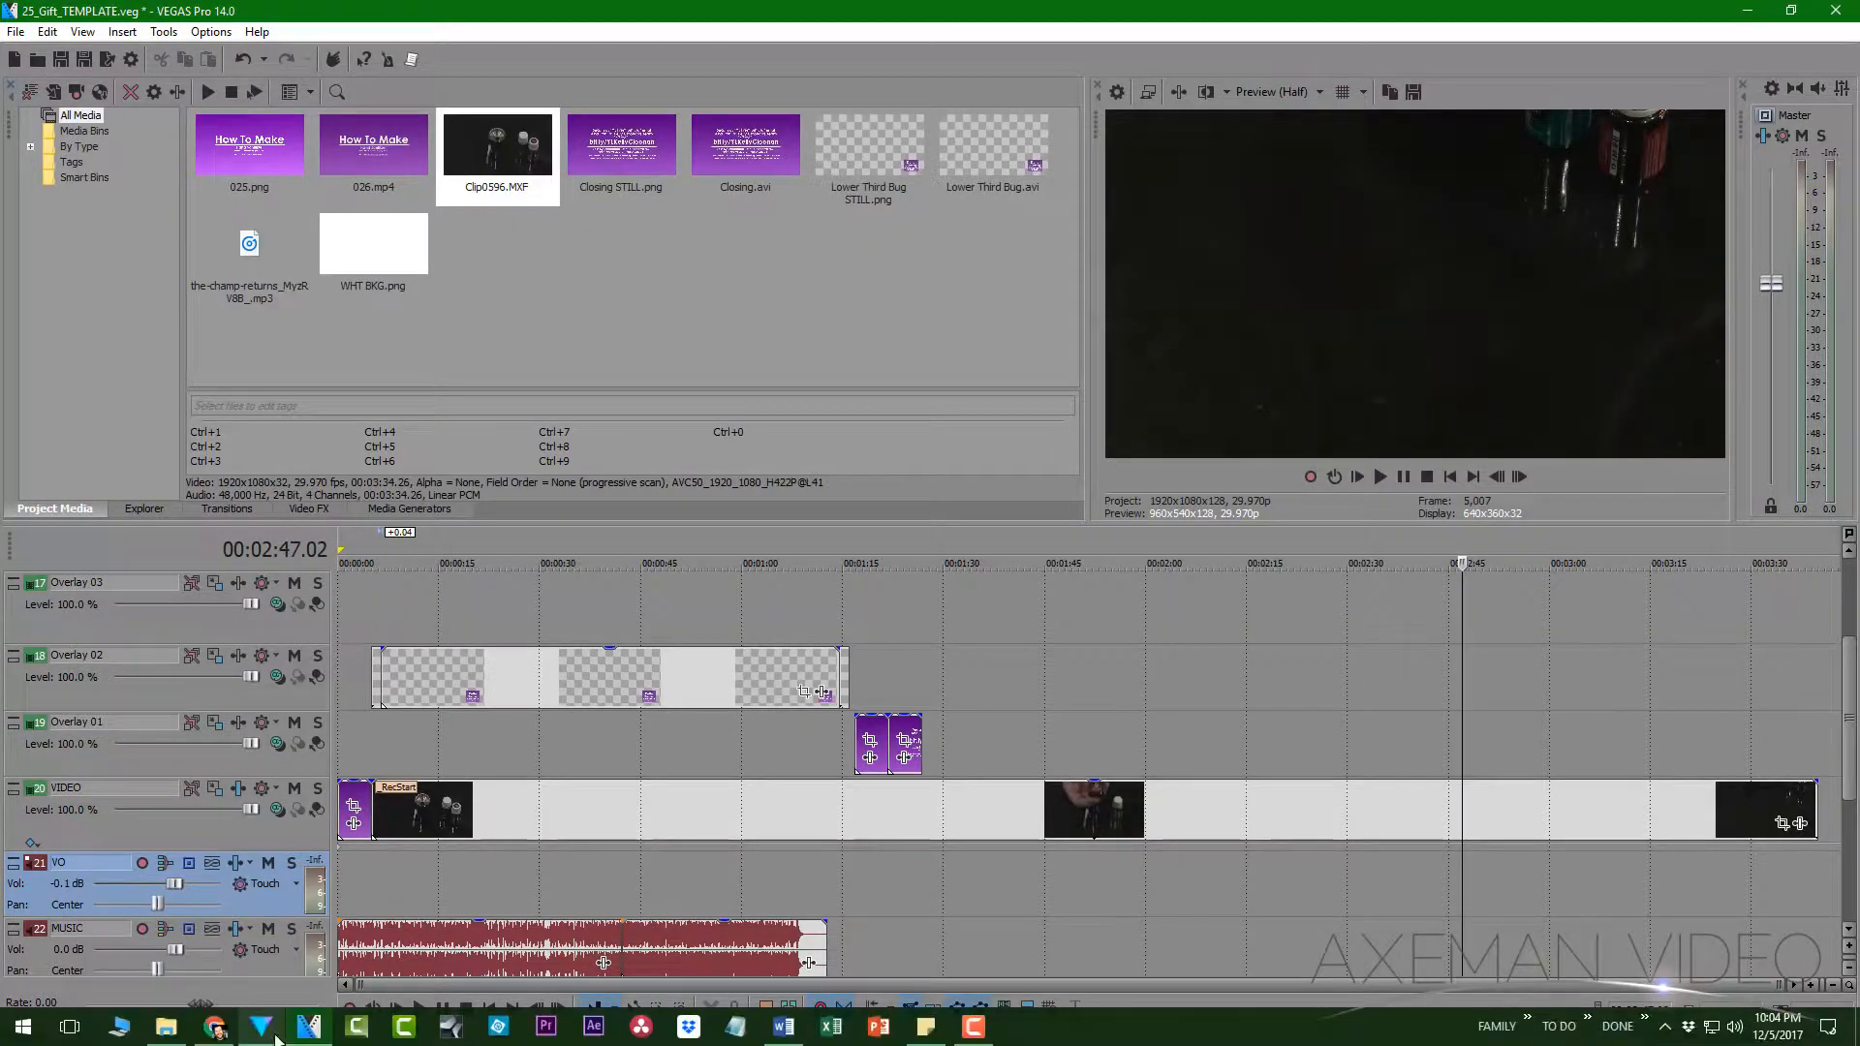
pyautogui.click(164, 1034)
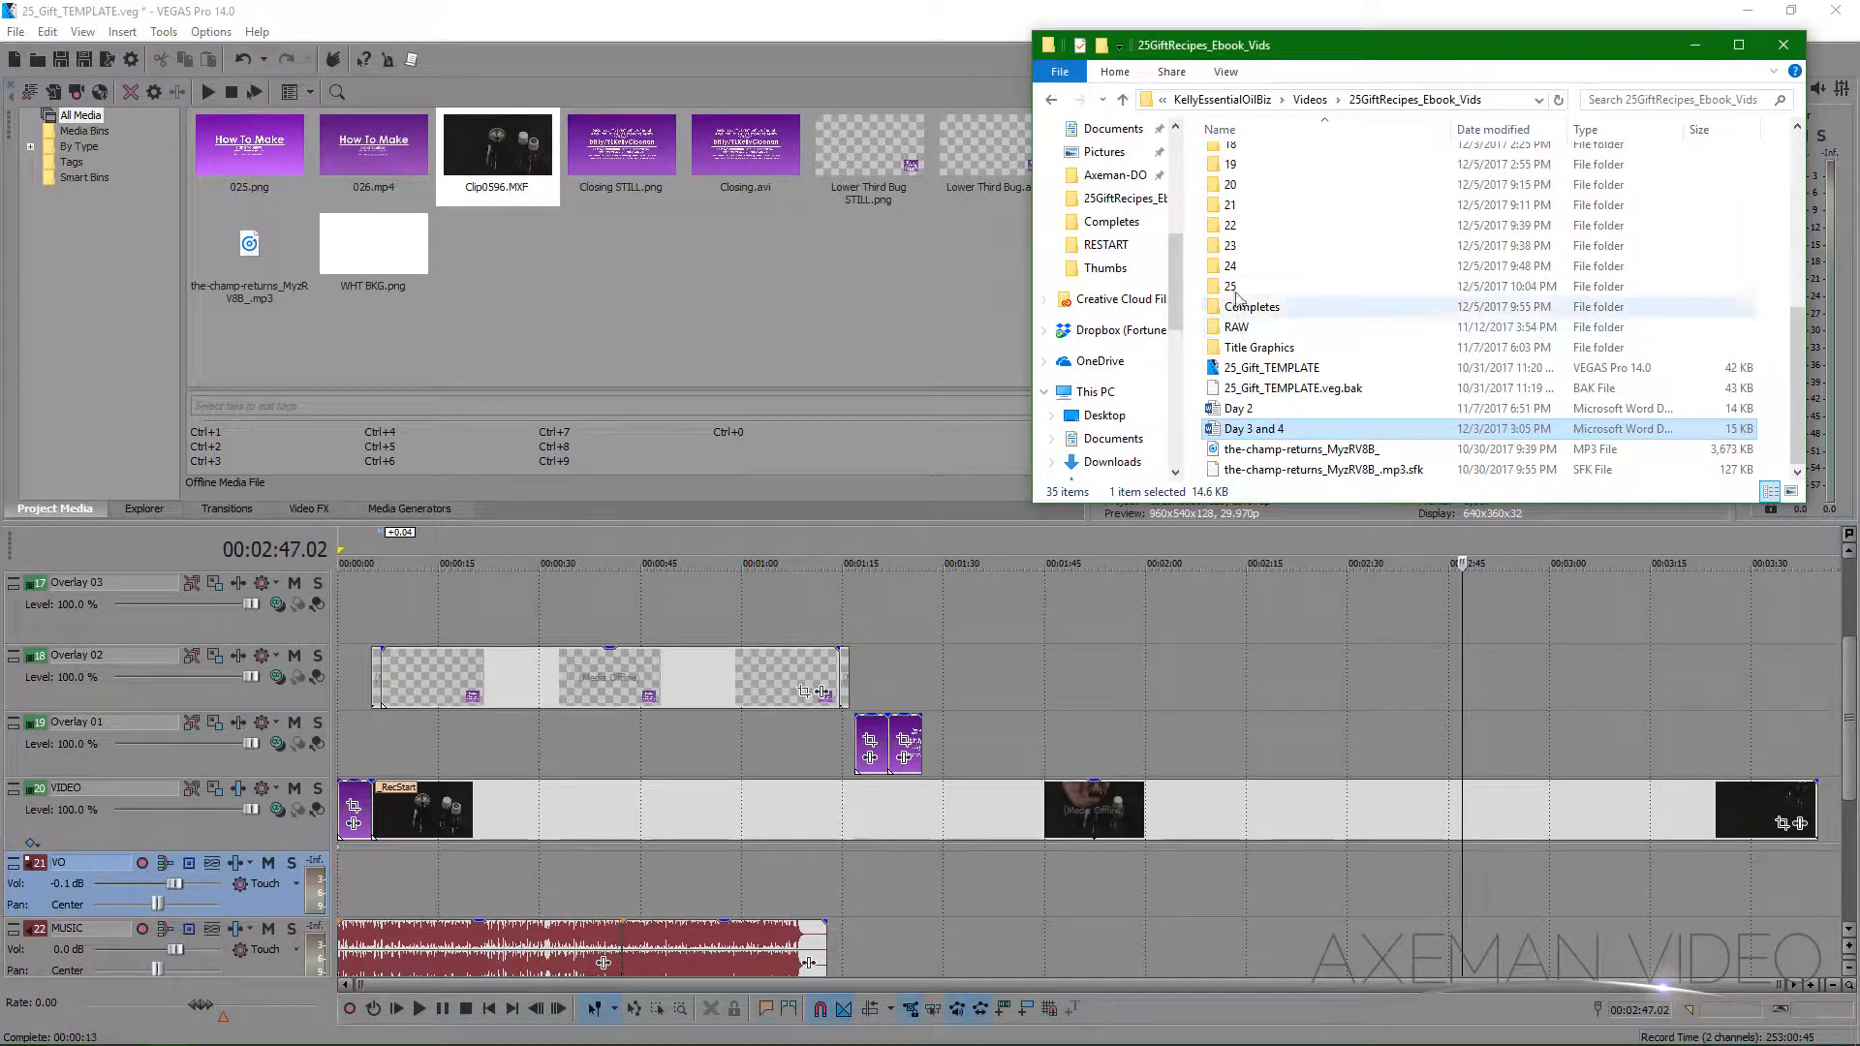
pyautogui.doubleClick(1213, 289)
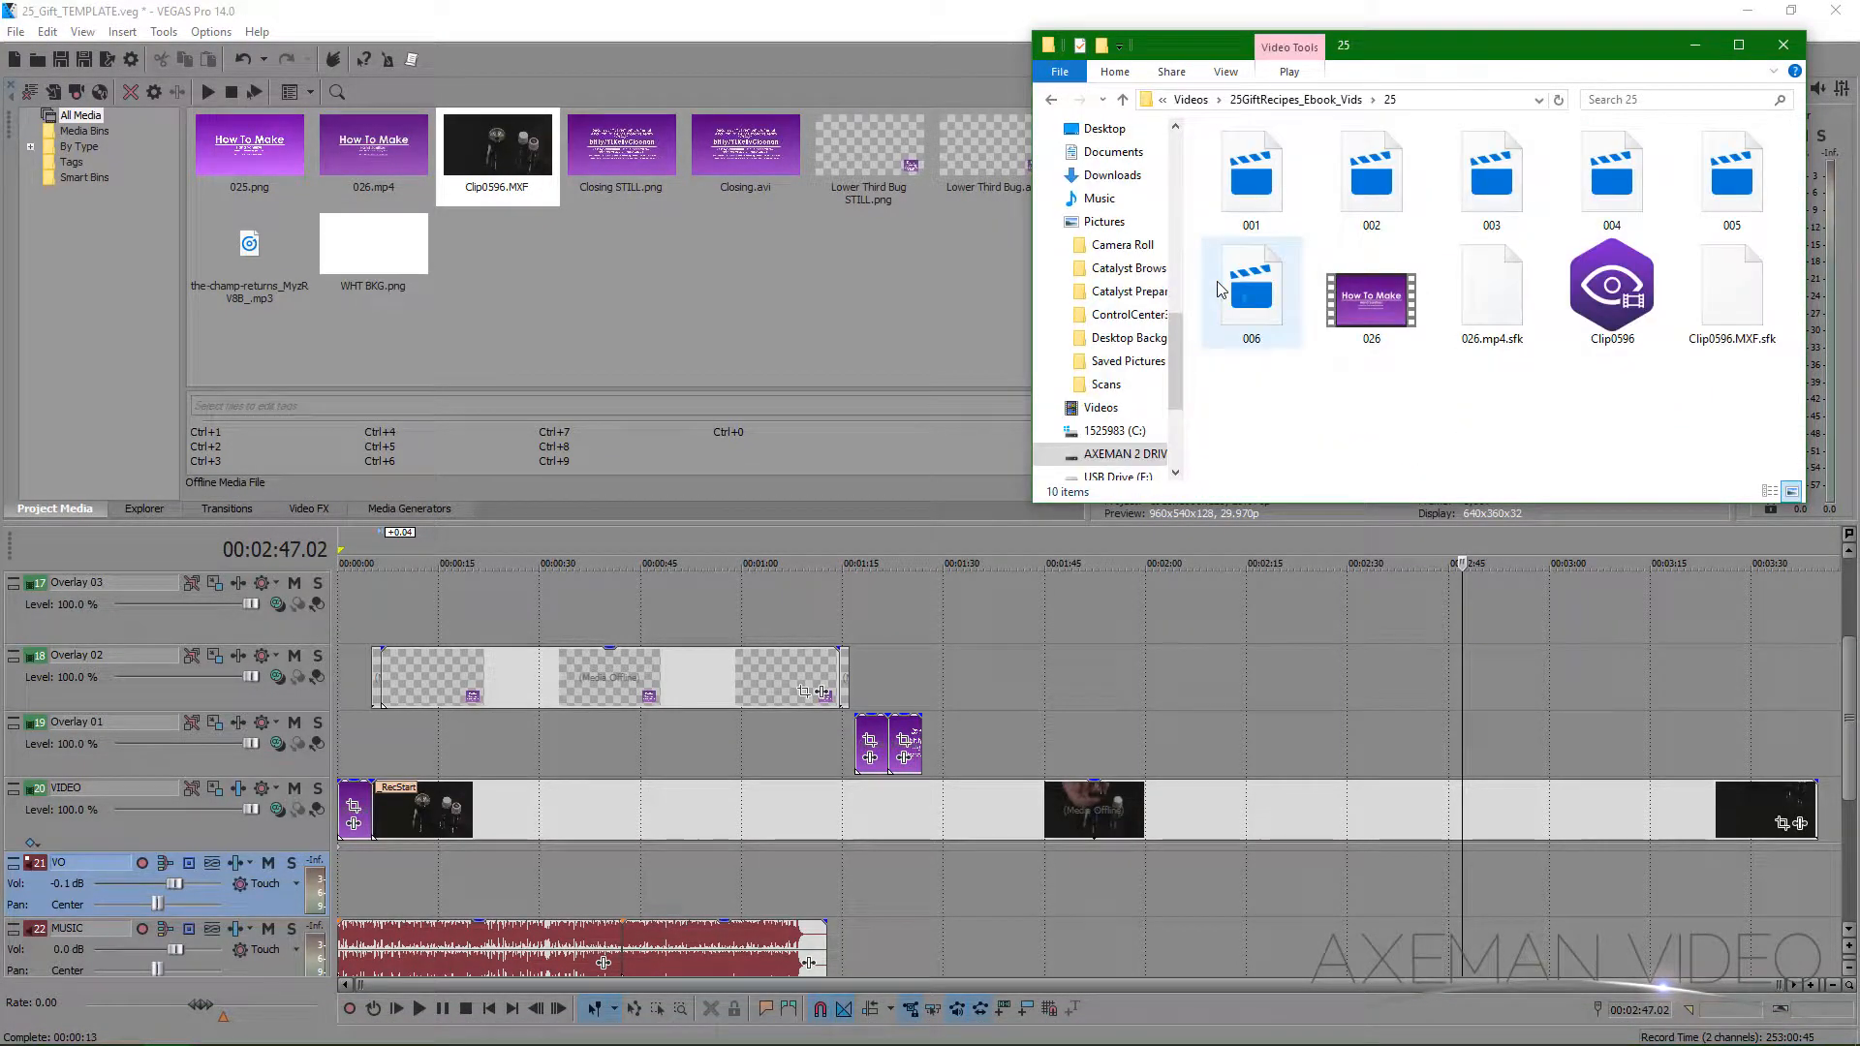
# - Add clips 001 to 006 to the VEGAS Pro Overlay 01 track right after the intro, and preview the banners around 00:00:12.15
pyautogui.click(1256, 181)
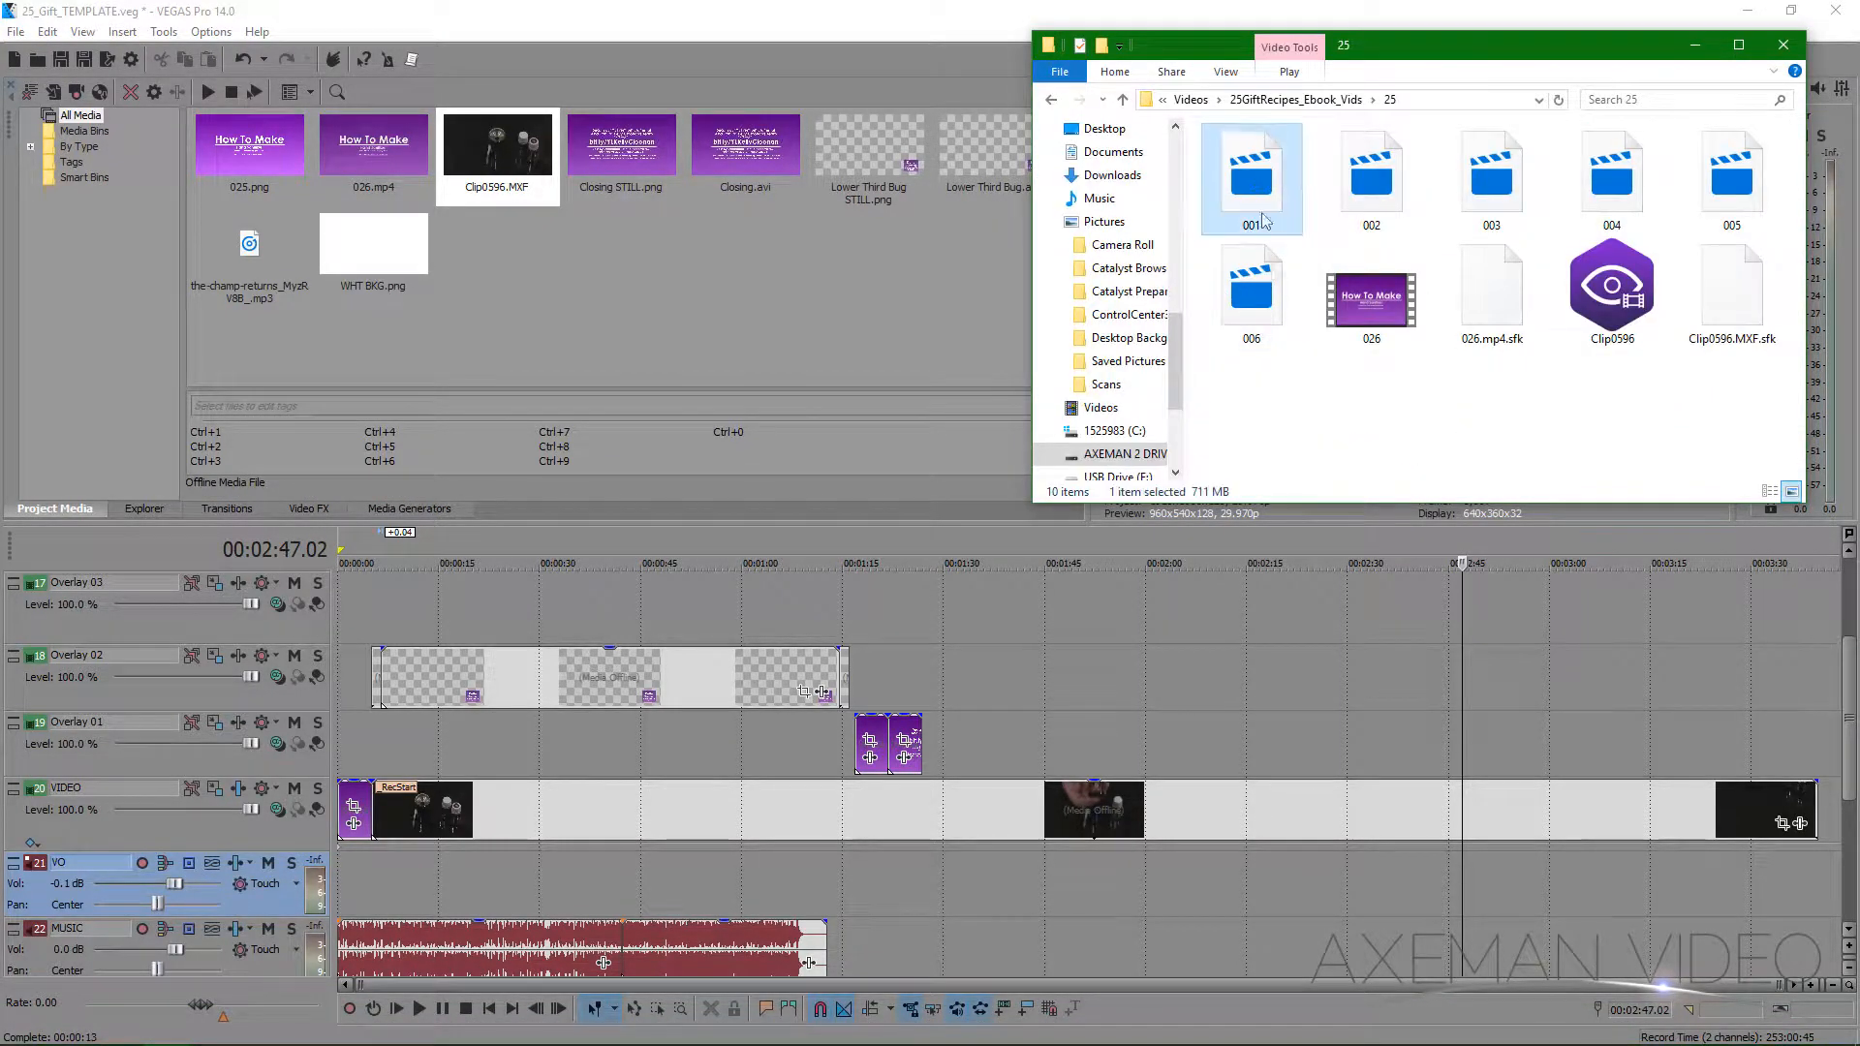
pyautogui.keyDown('shift'); pyautogui.click(1253, 296); pyautogui.keyUp('shift')
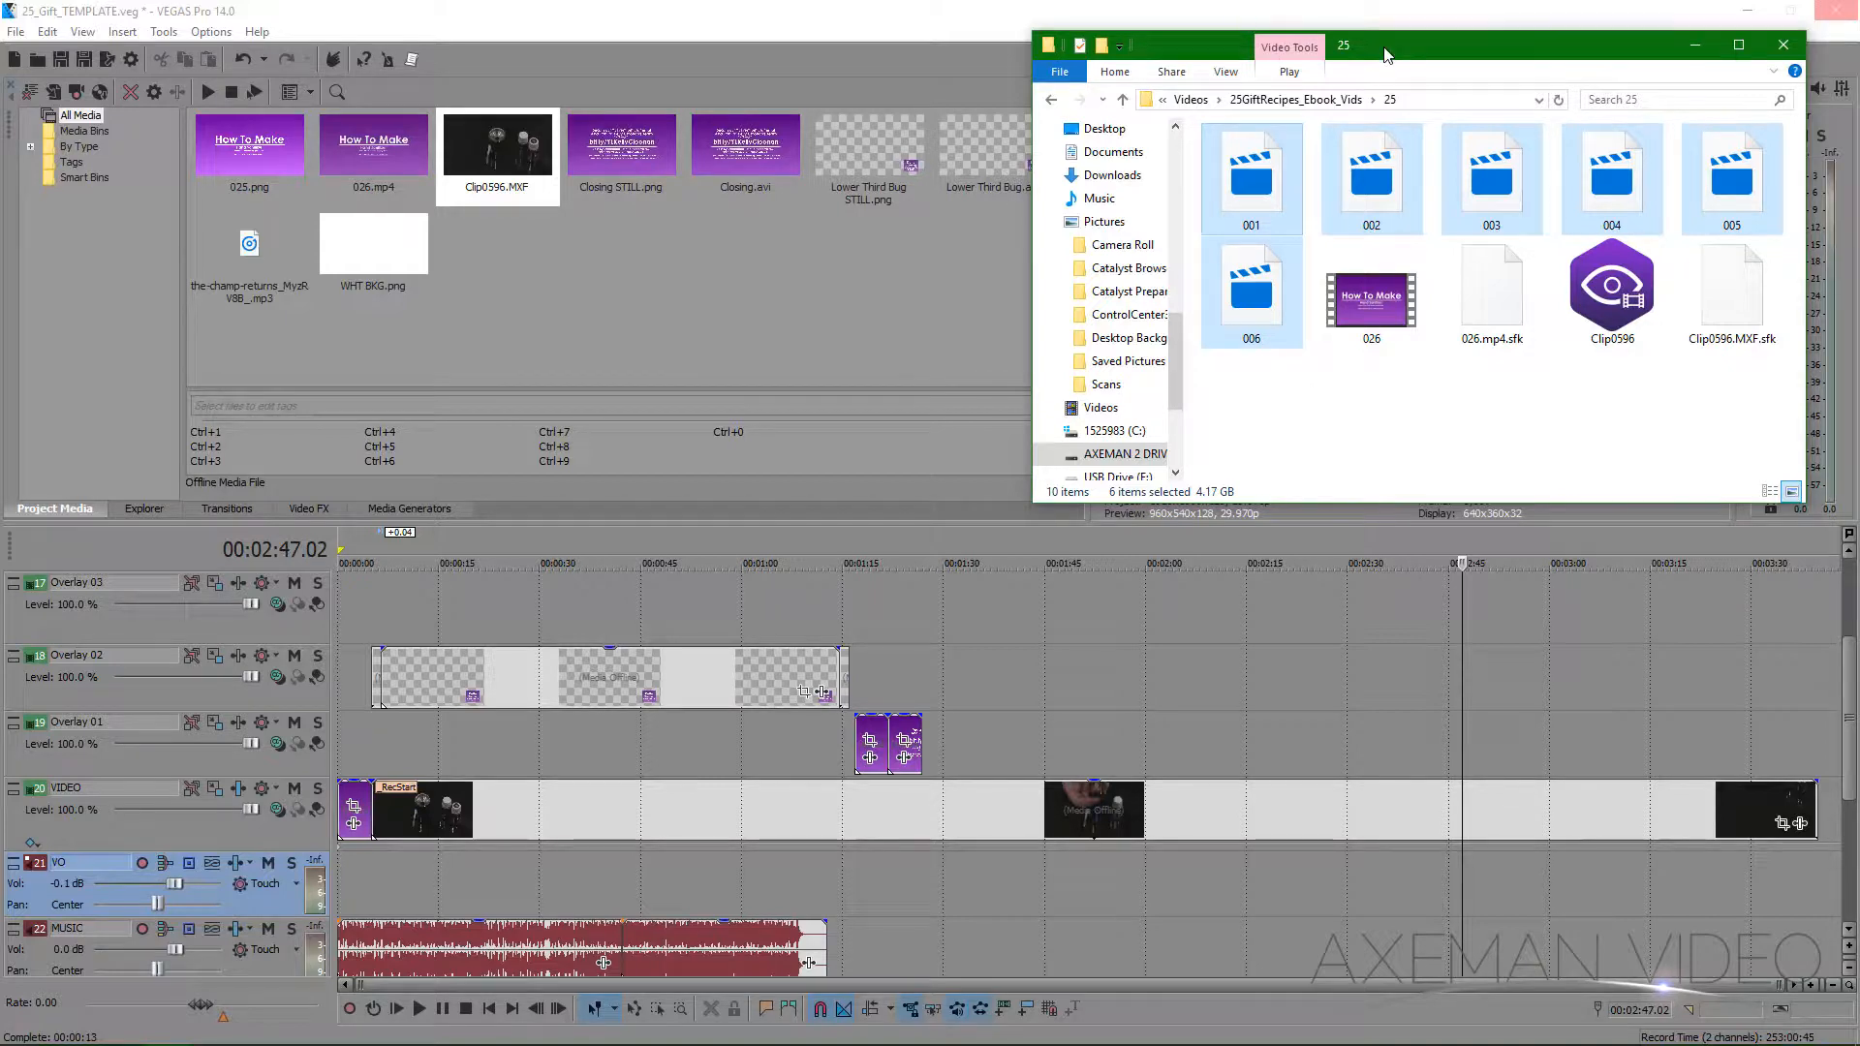
pyautogui.click(1259, 174)
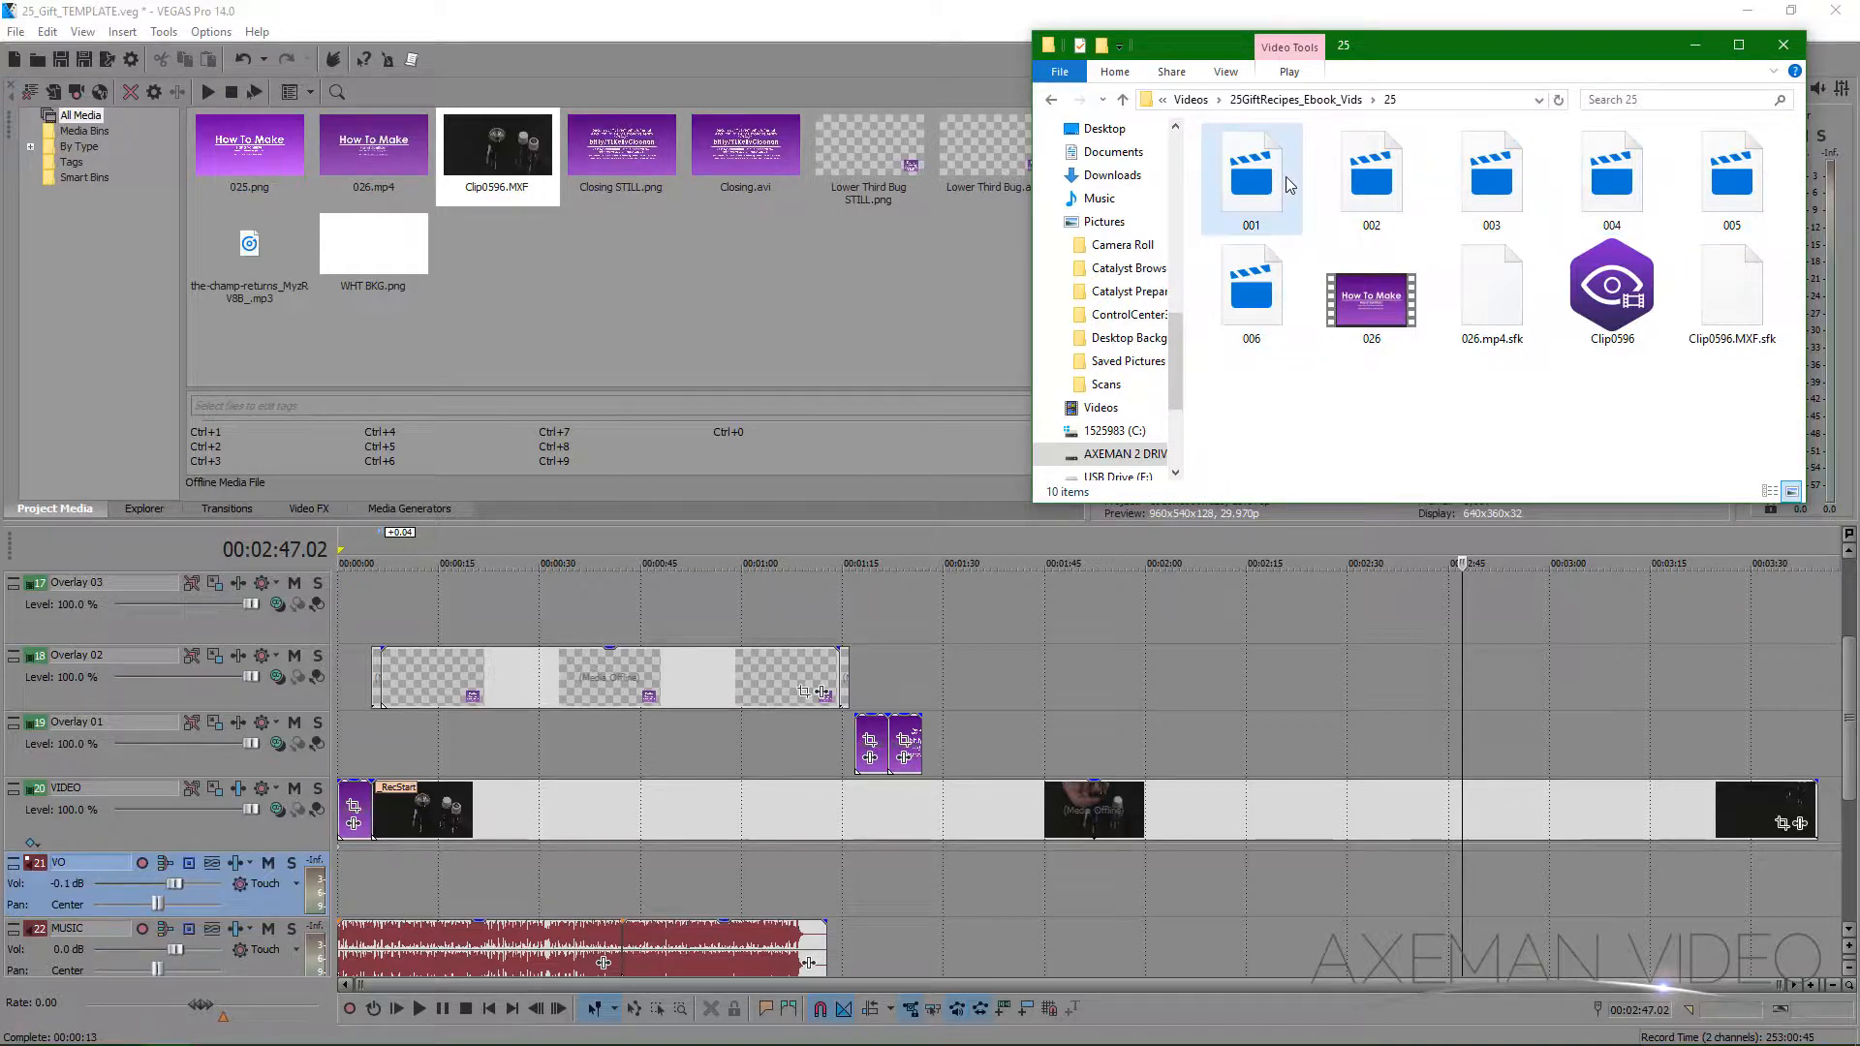
pyautogui.keyDown('shift'); pyautogui.click(1257, 275); pyautogui.keyUp('shift')
pyautogui.moveTo(1259, 274); pyautogui.dragTo(379, 751)
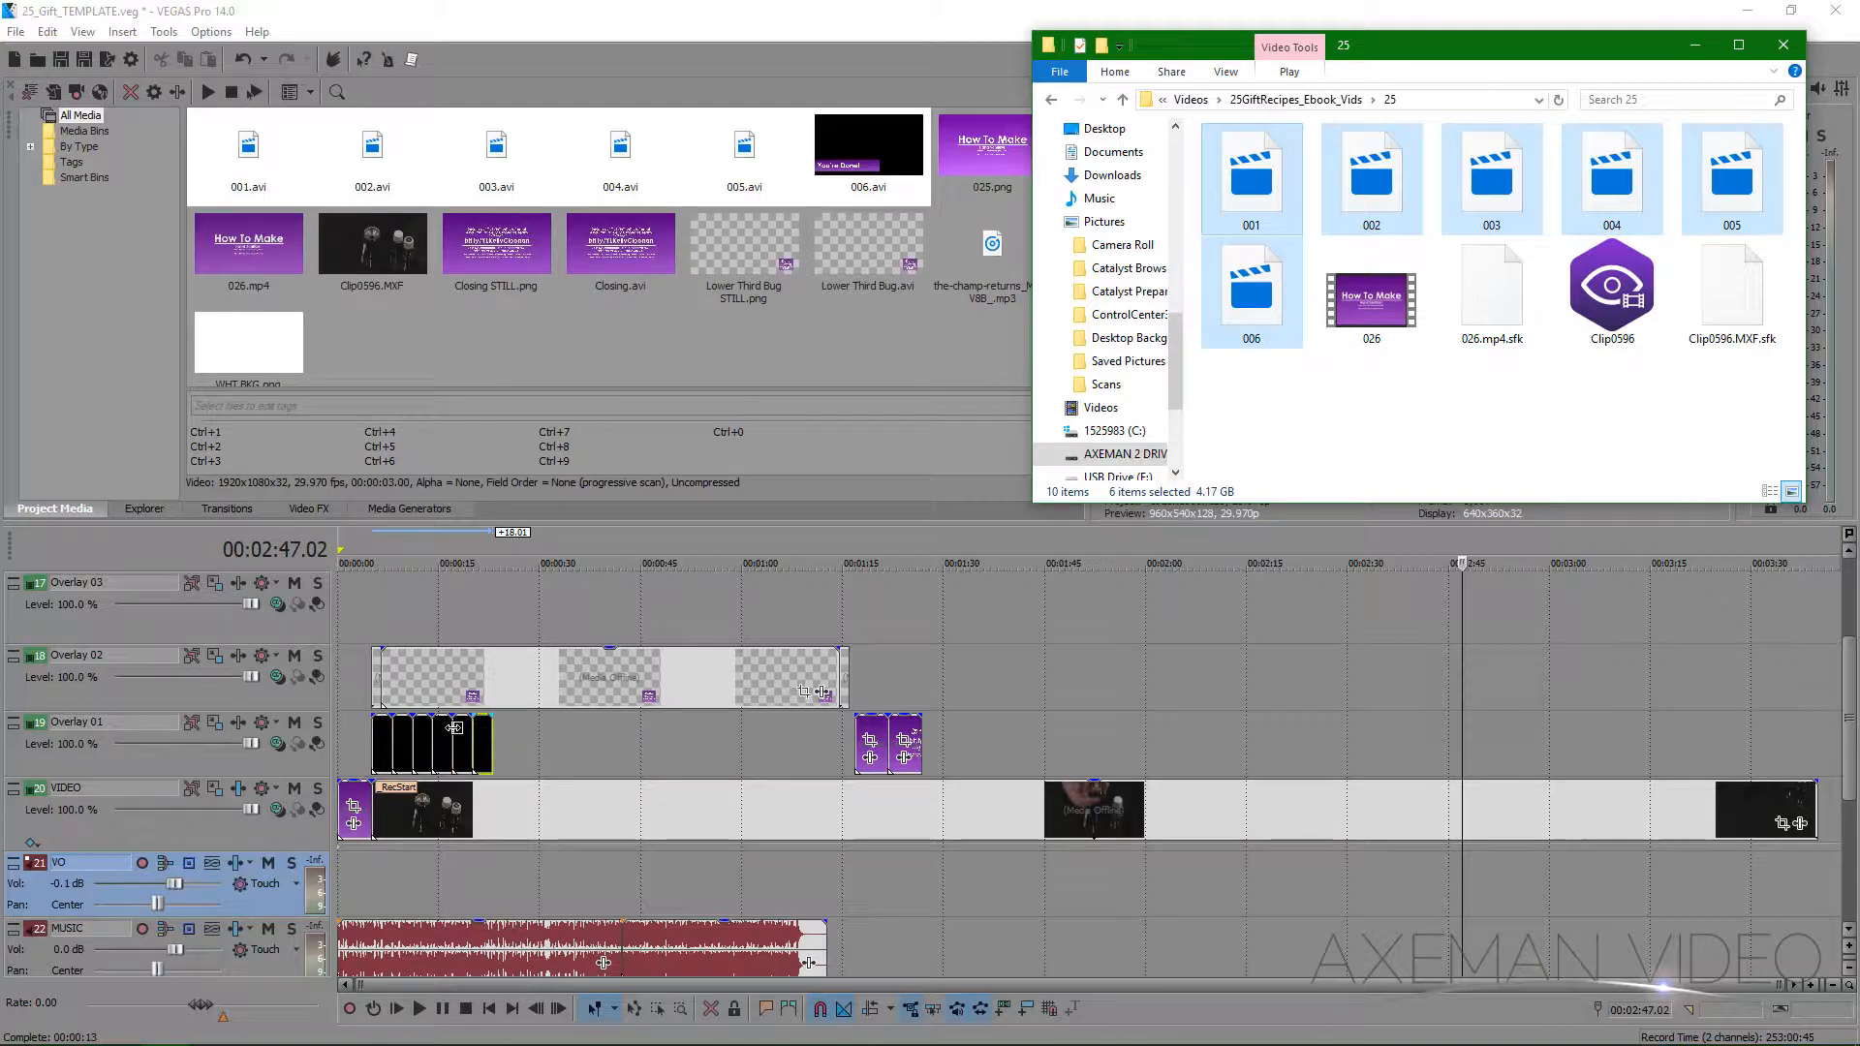
pyautogui.click(424, 635)
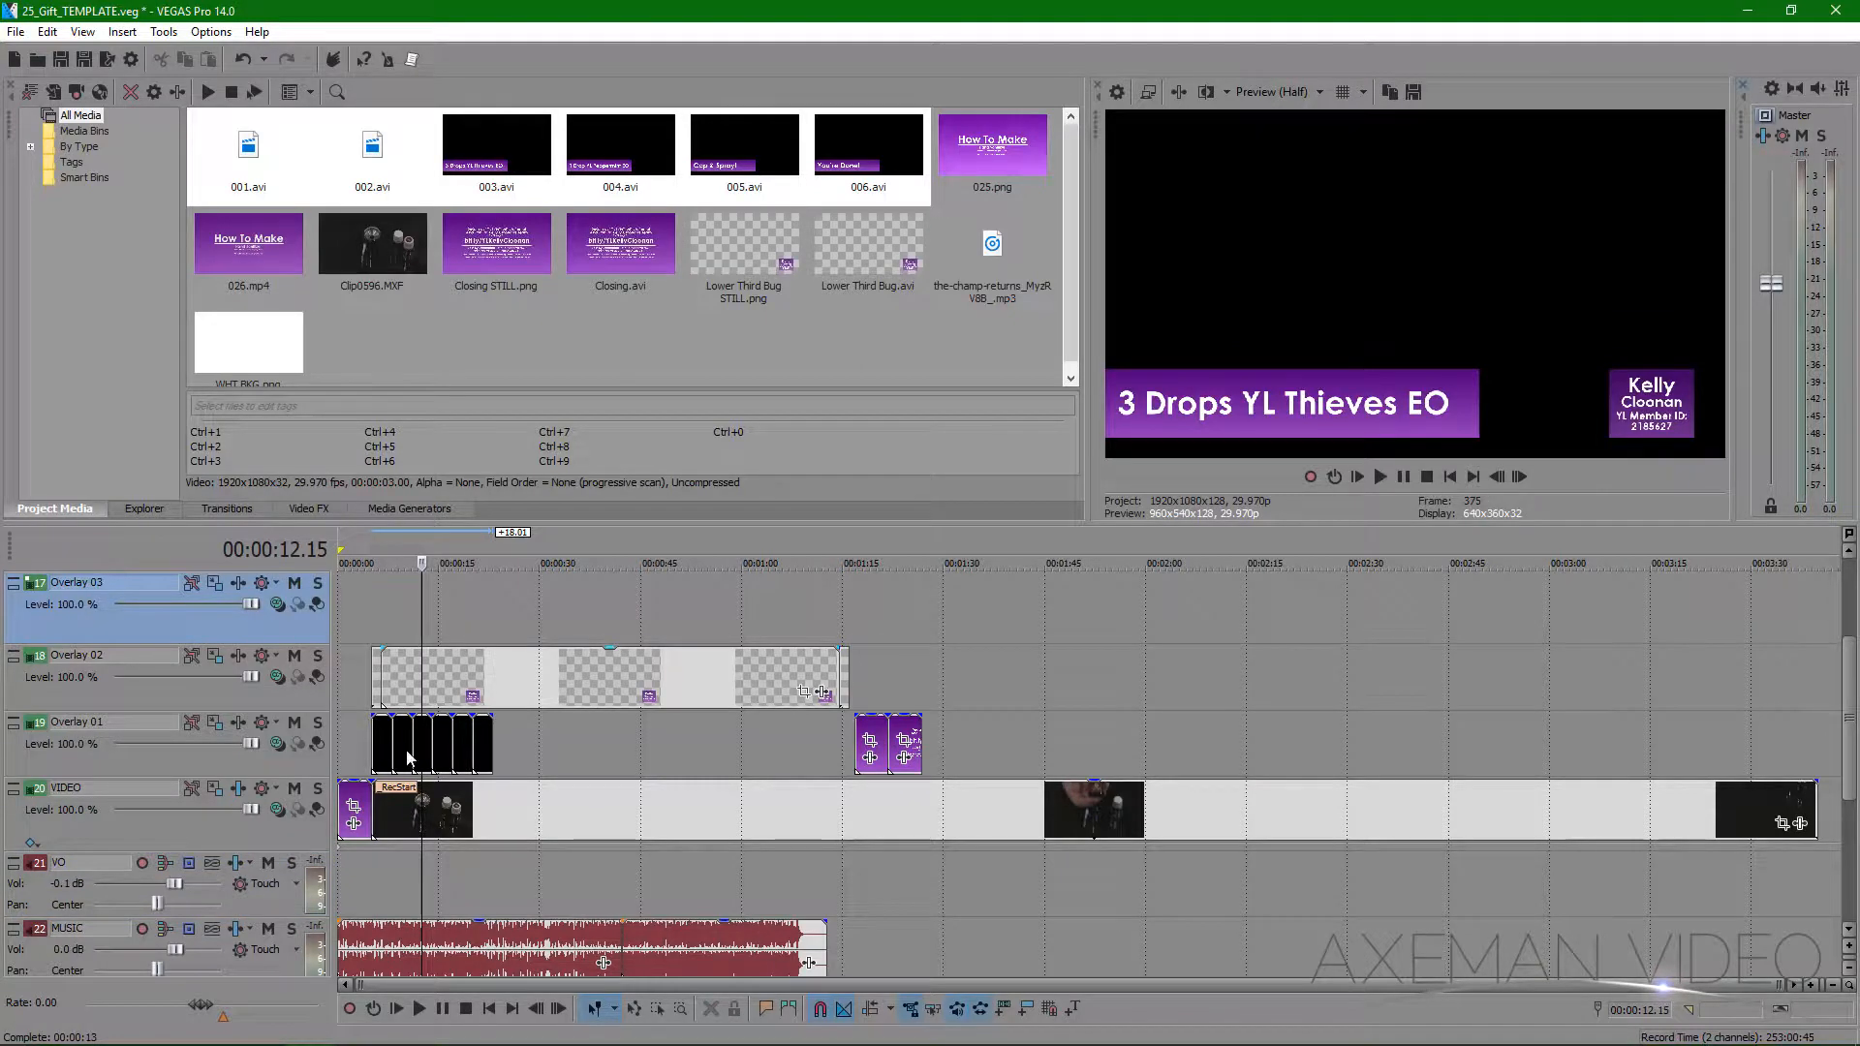
# - Set the alpha channel of banner clip 001 on the Overlay 01 track to Straight (unmatted)
pyautogui.scroll(4, 424, 775)
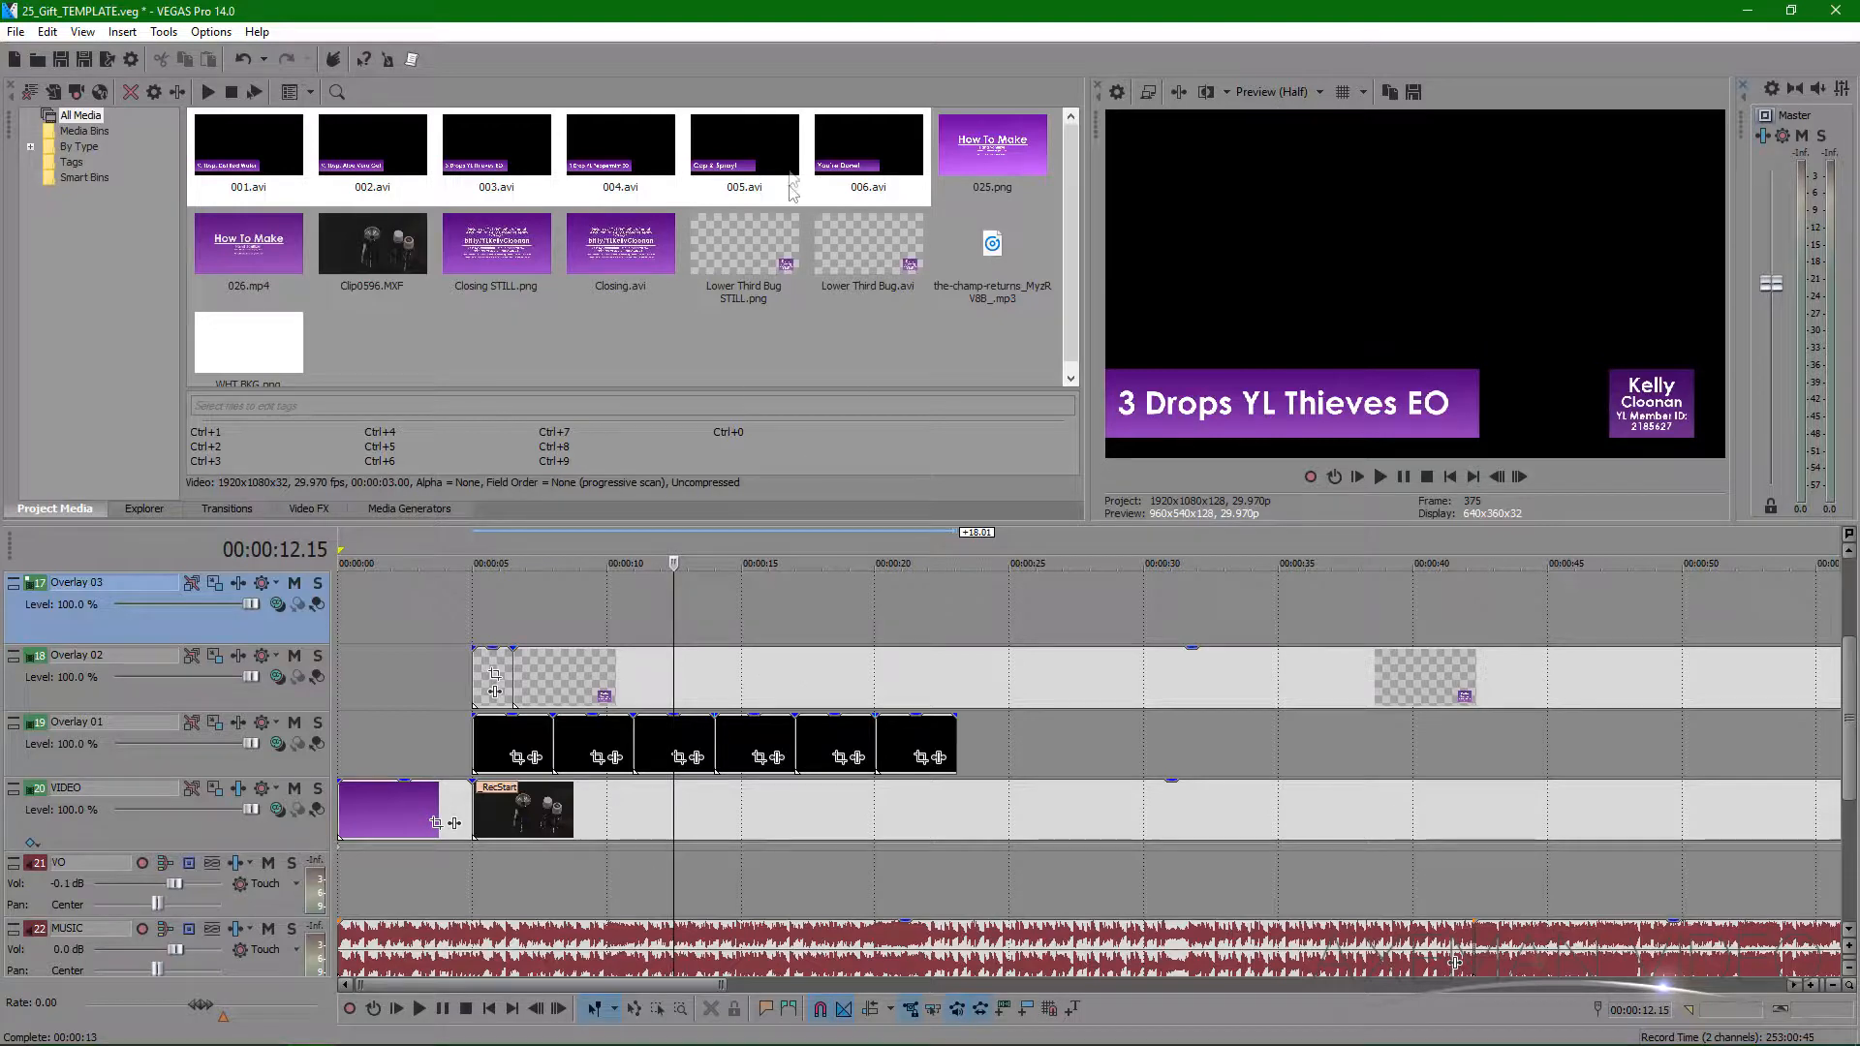
pyautogui.click(496, 741)
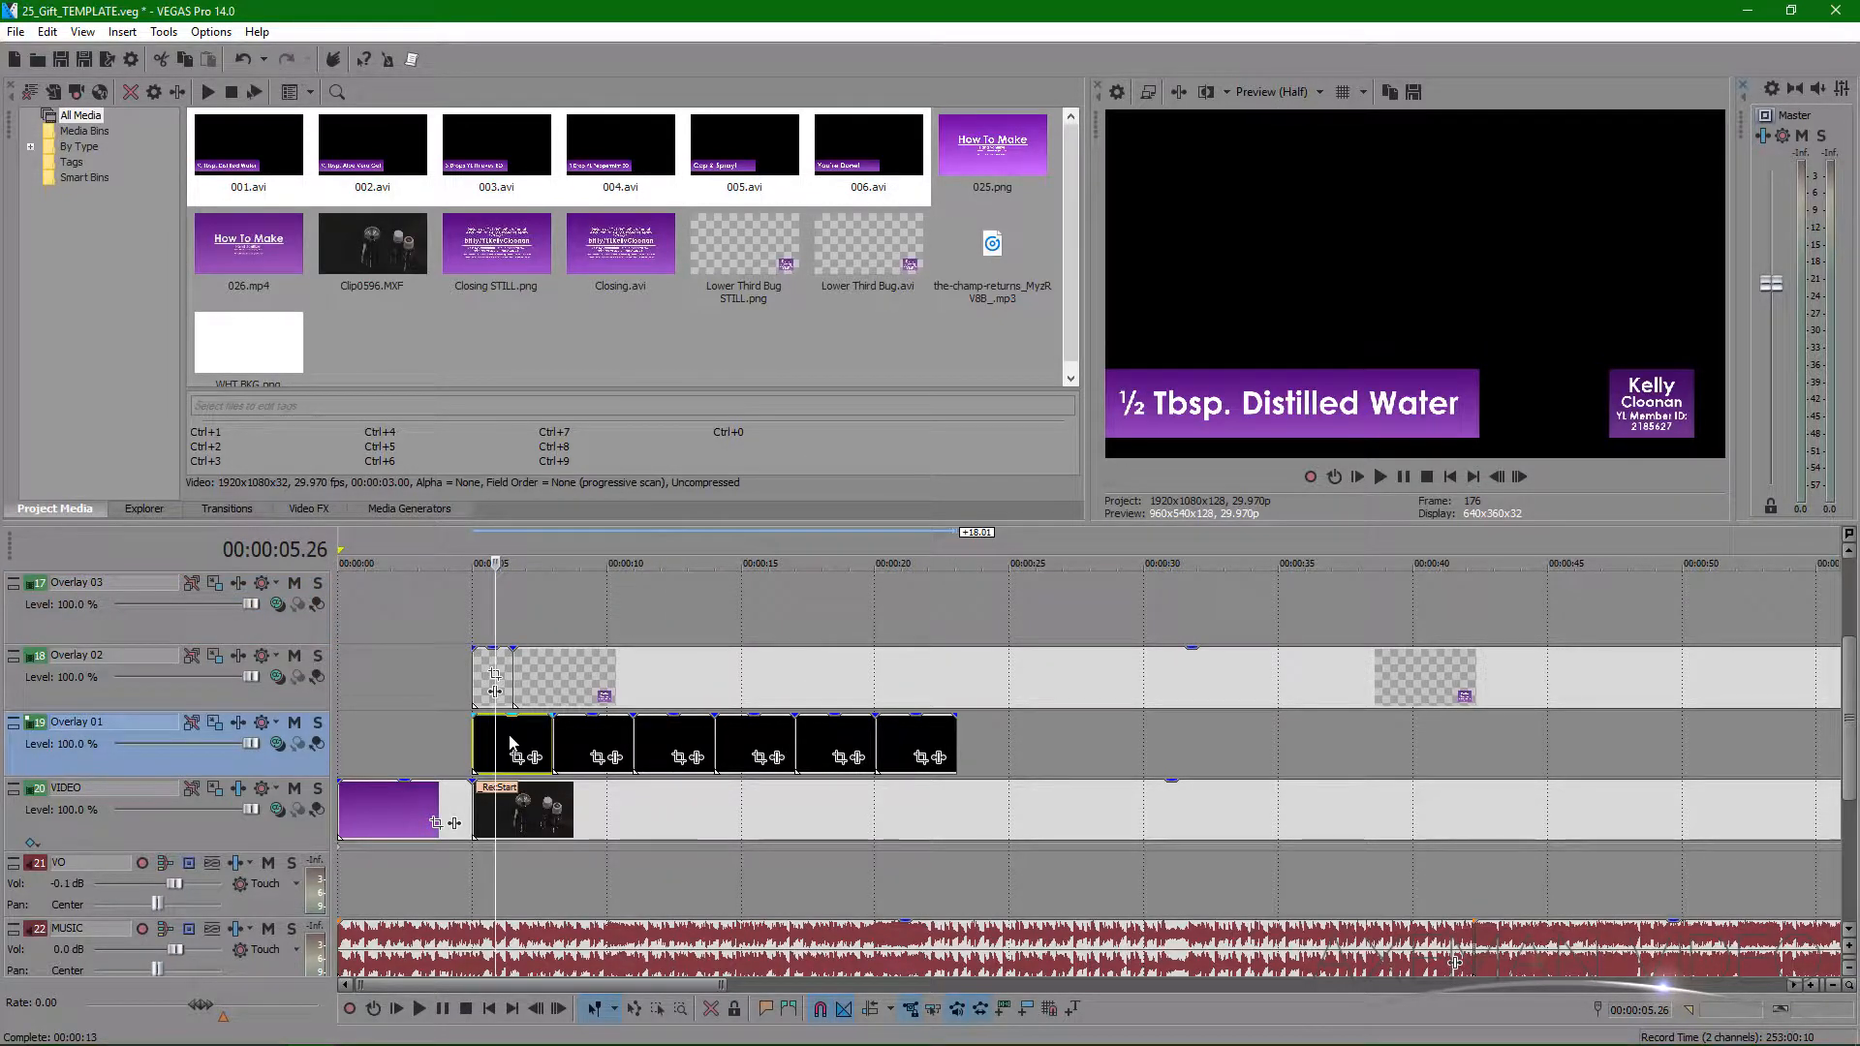
pyautogui.rightClick(509, 728)
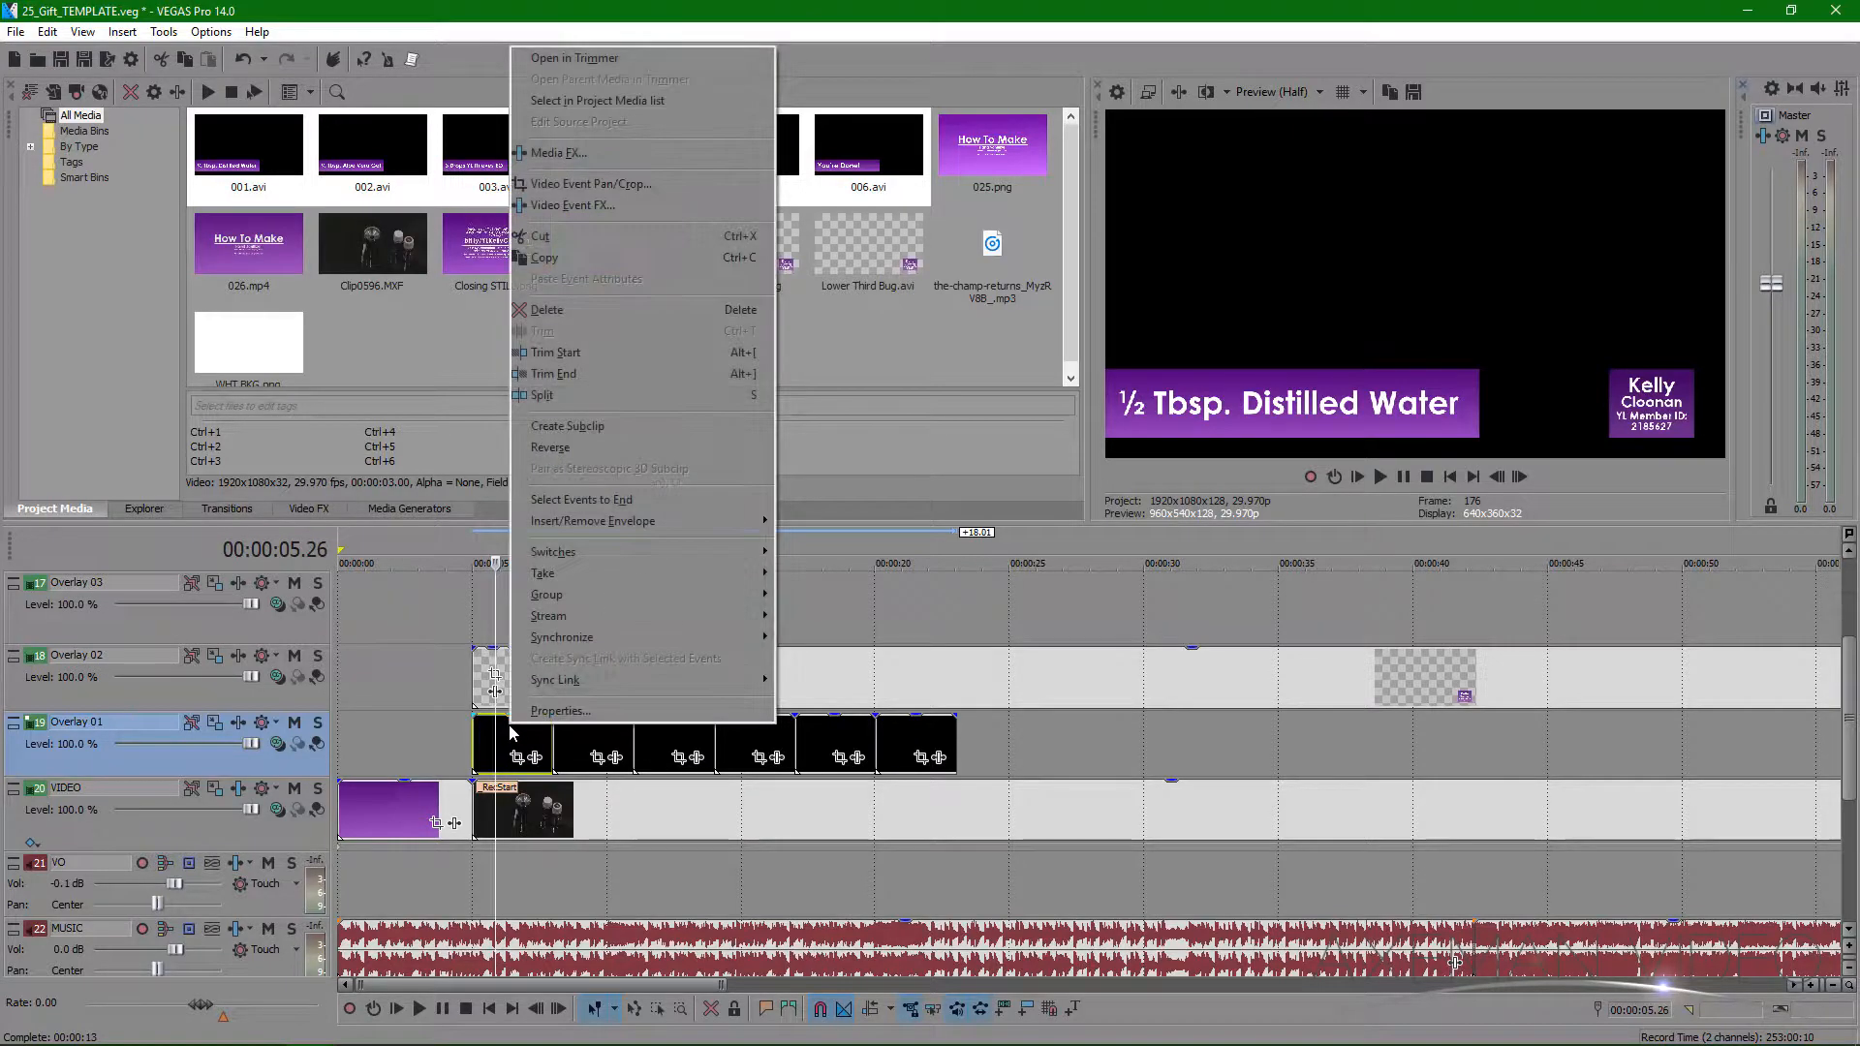
pyautogui.click(481, 743)
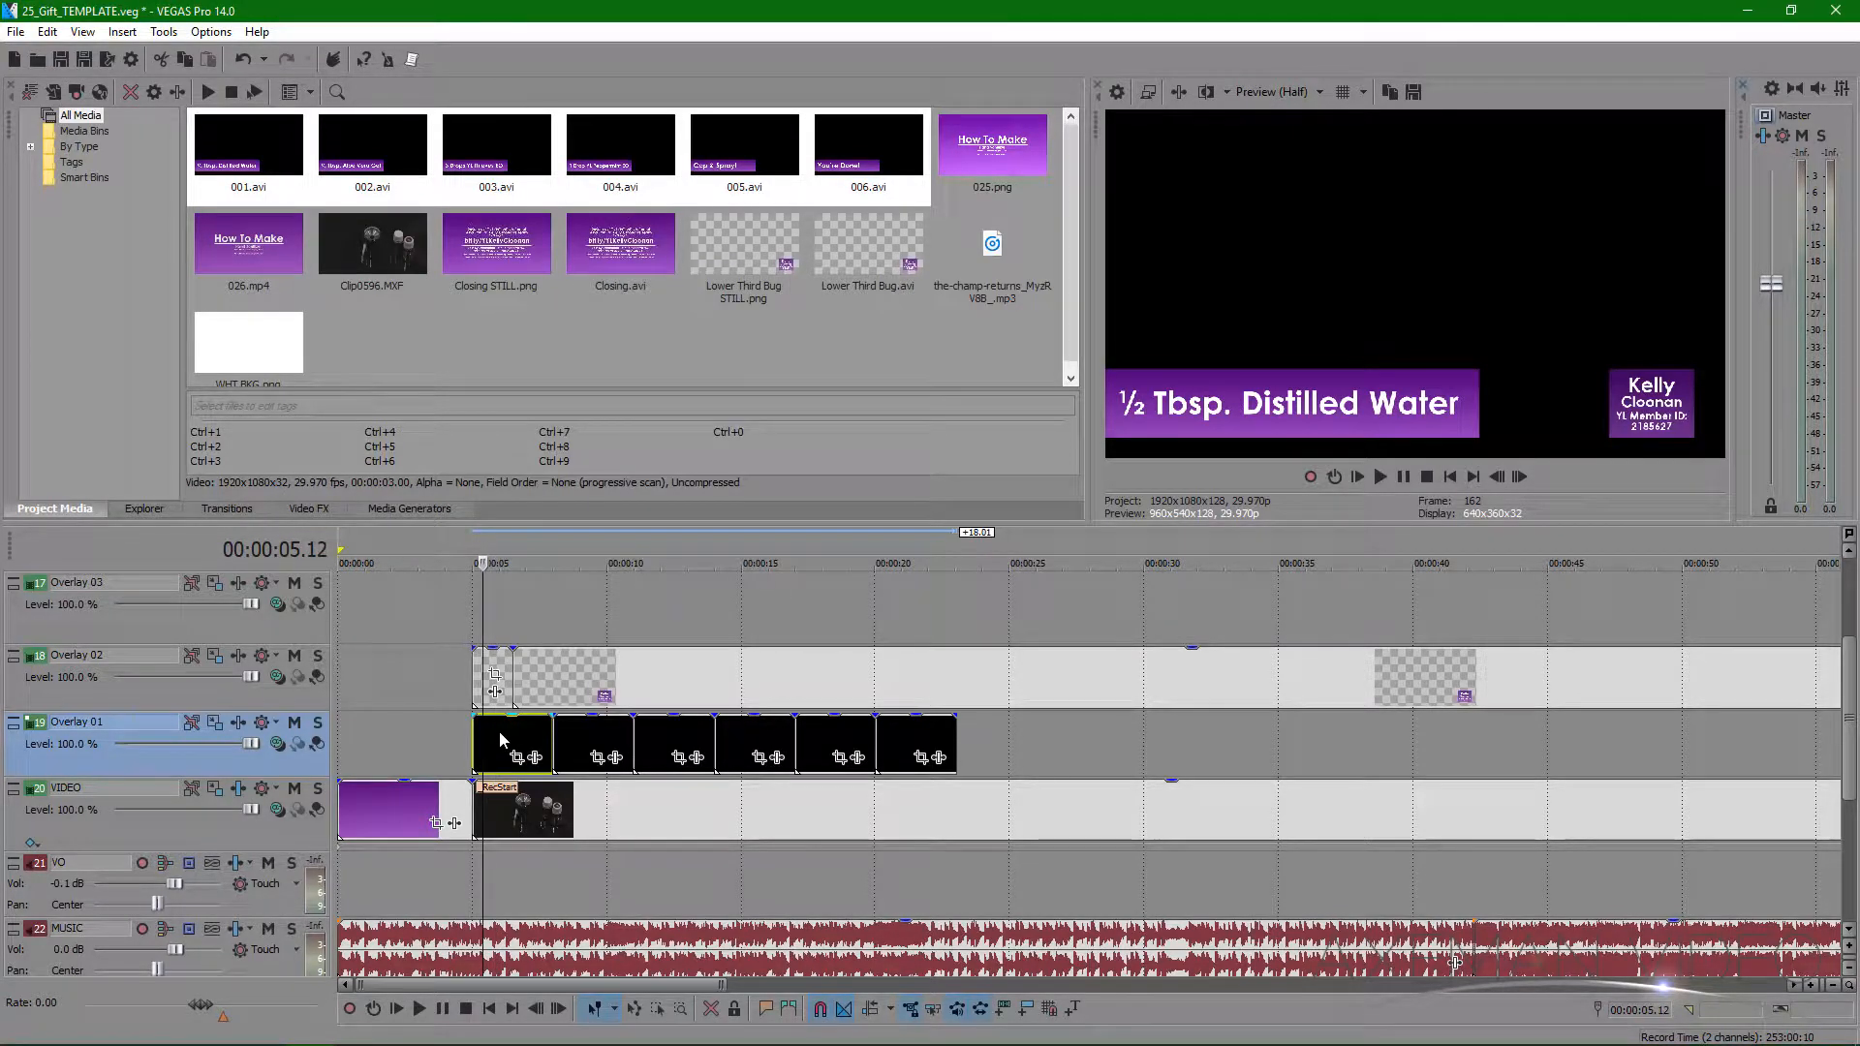
pyautogui.rightClick(498, 730)
pyautogui.click(539, 717)
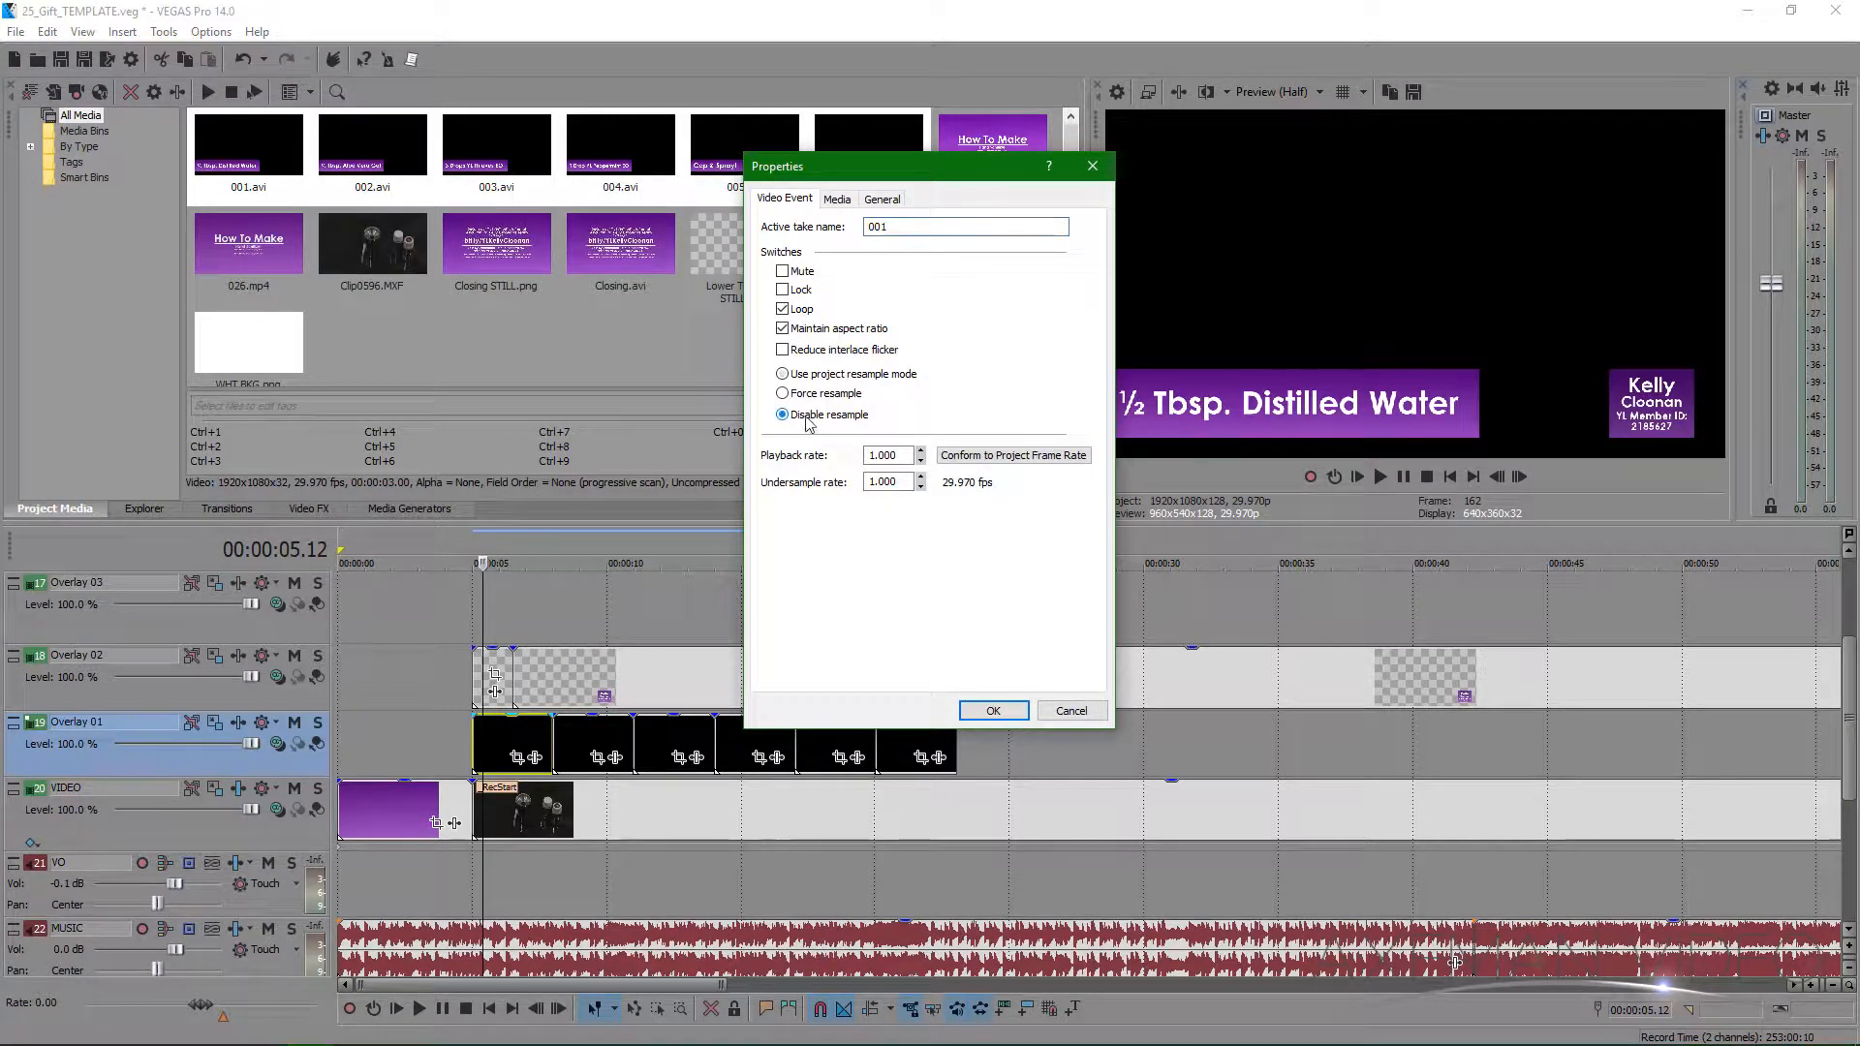
pyautogui.click(839, 200)
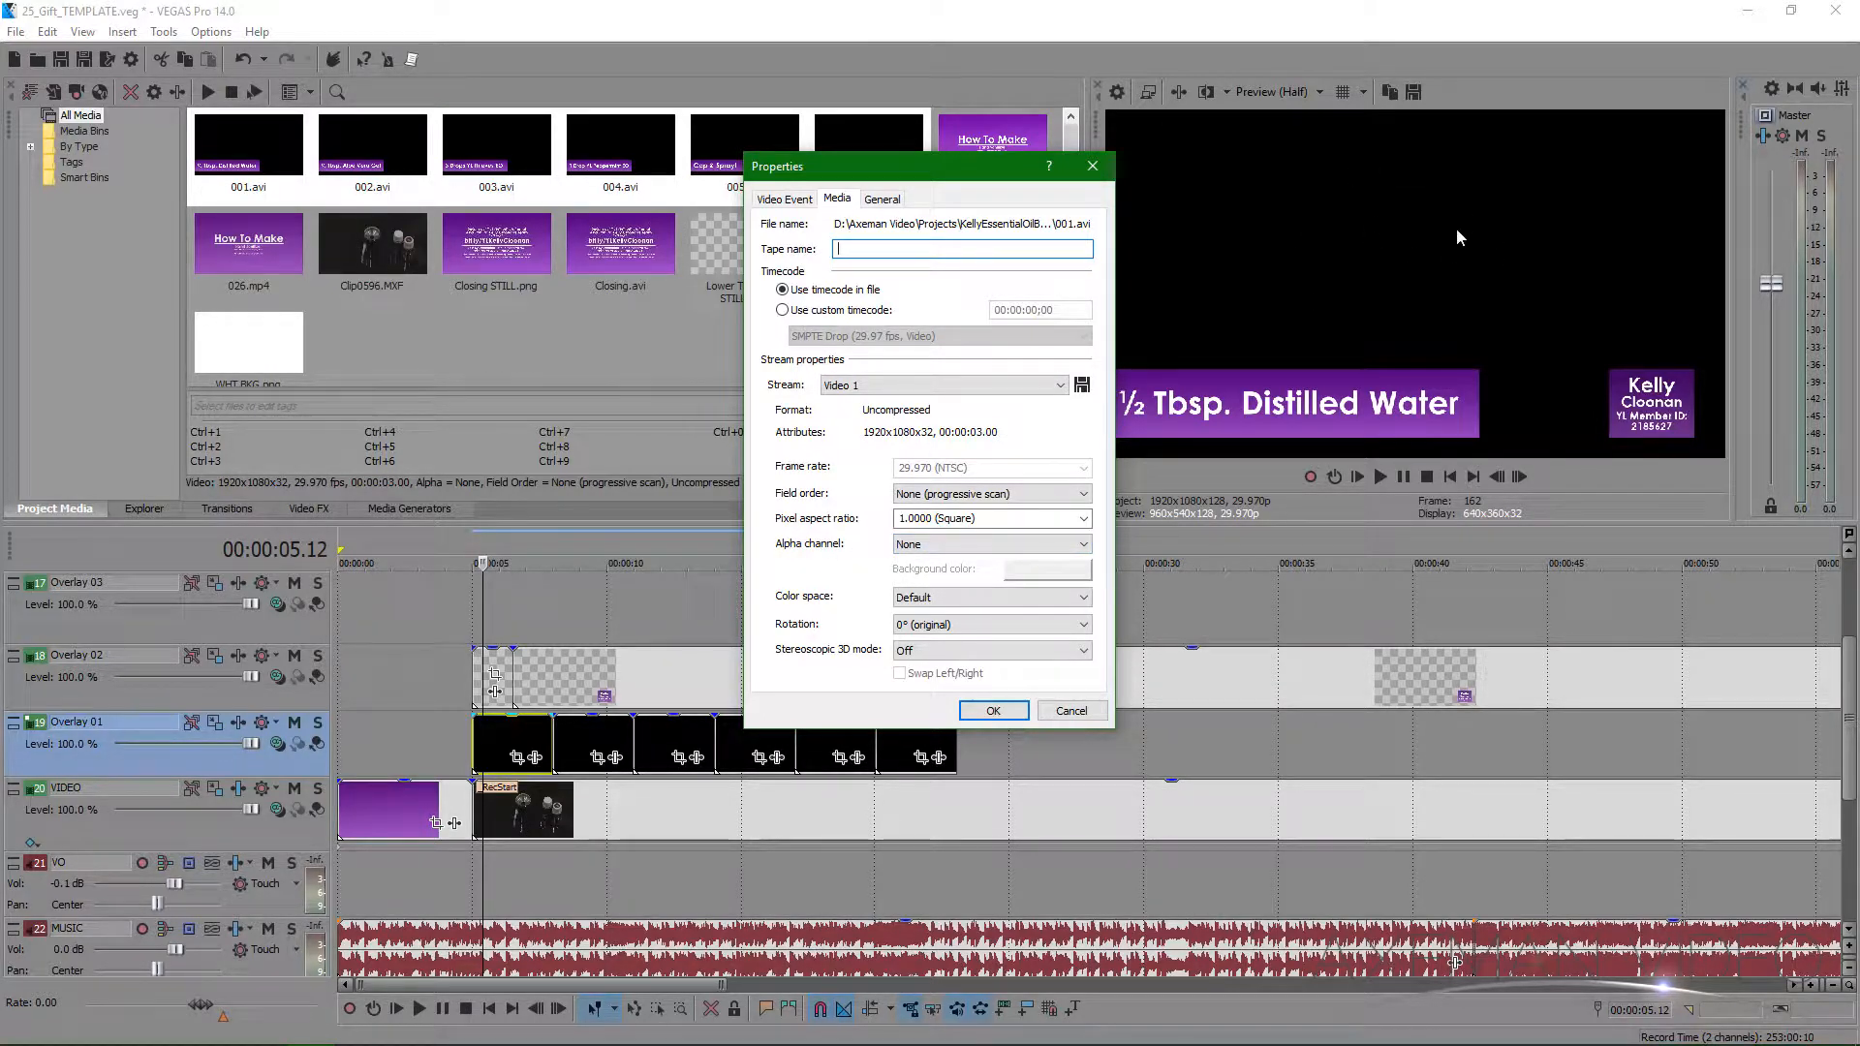
pyautogui.click(937, 546)
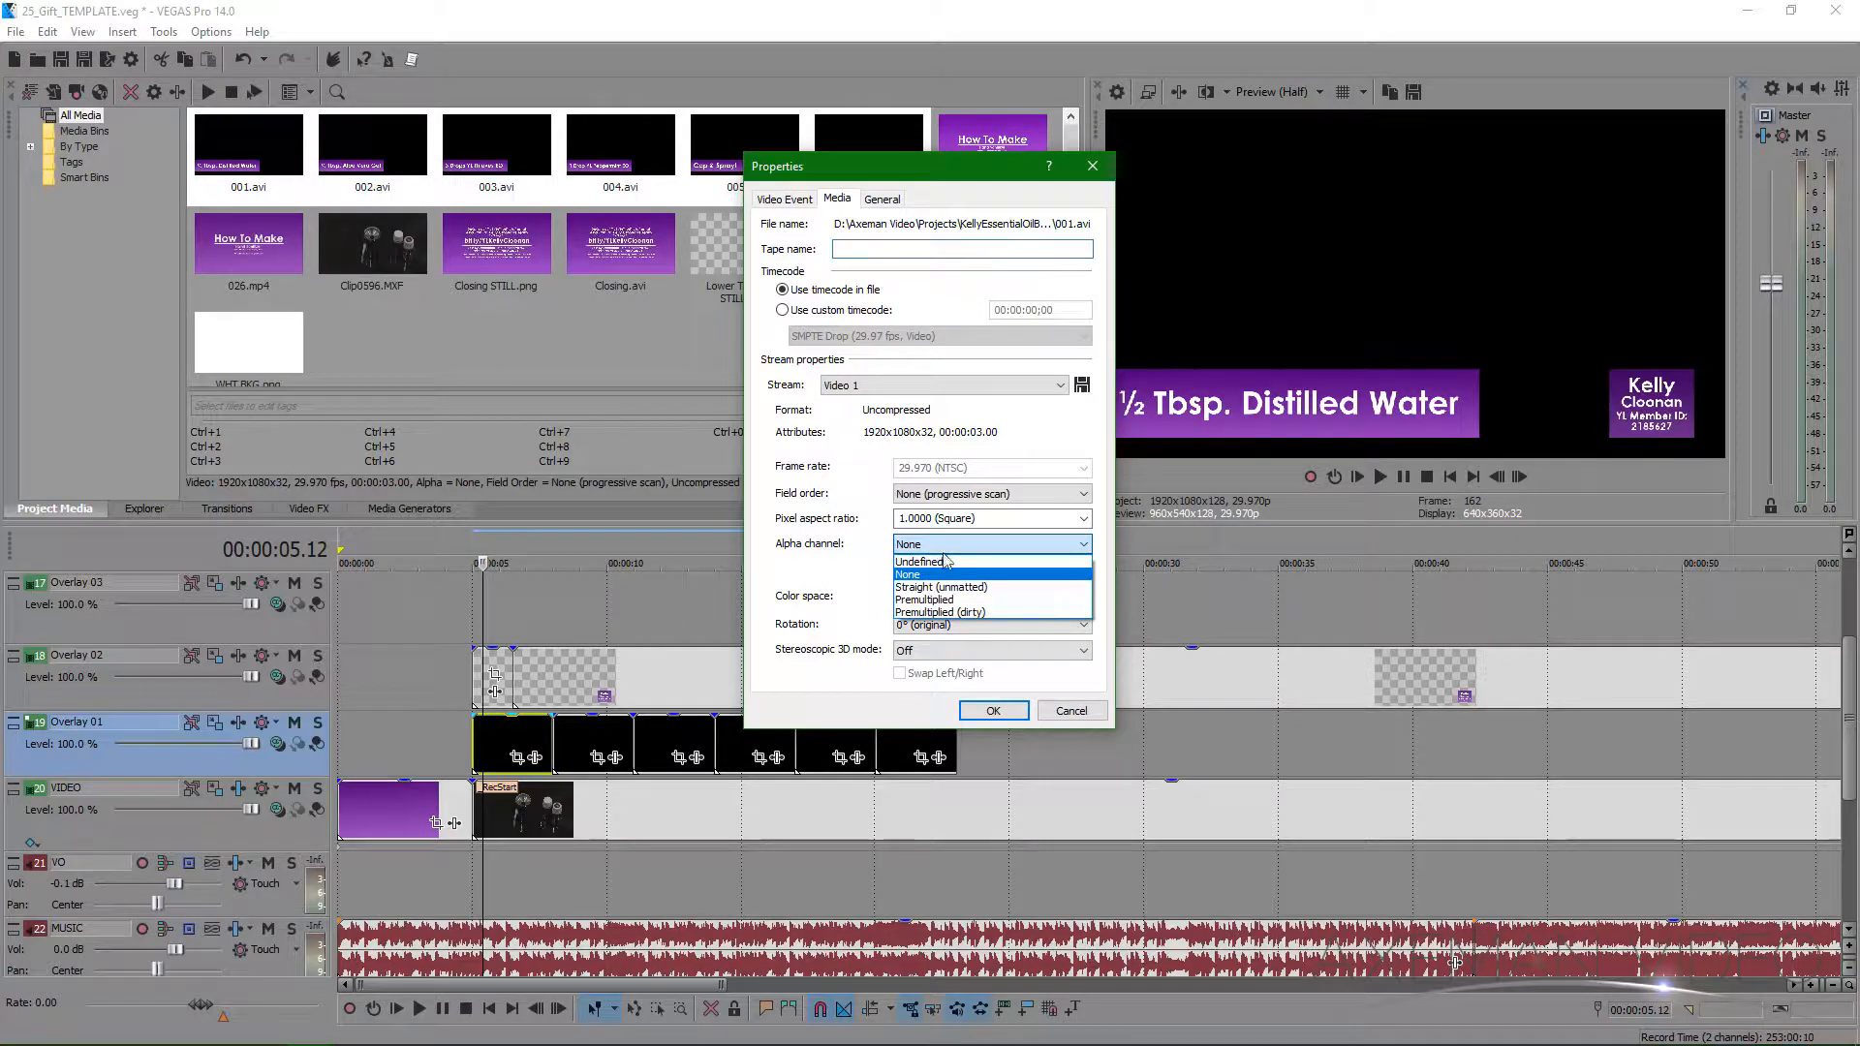
pyautogui.click(948, 592)
pyautogui.click(992, 711)
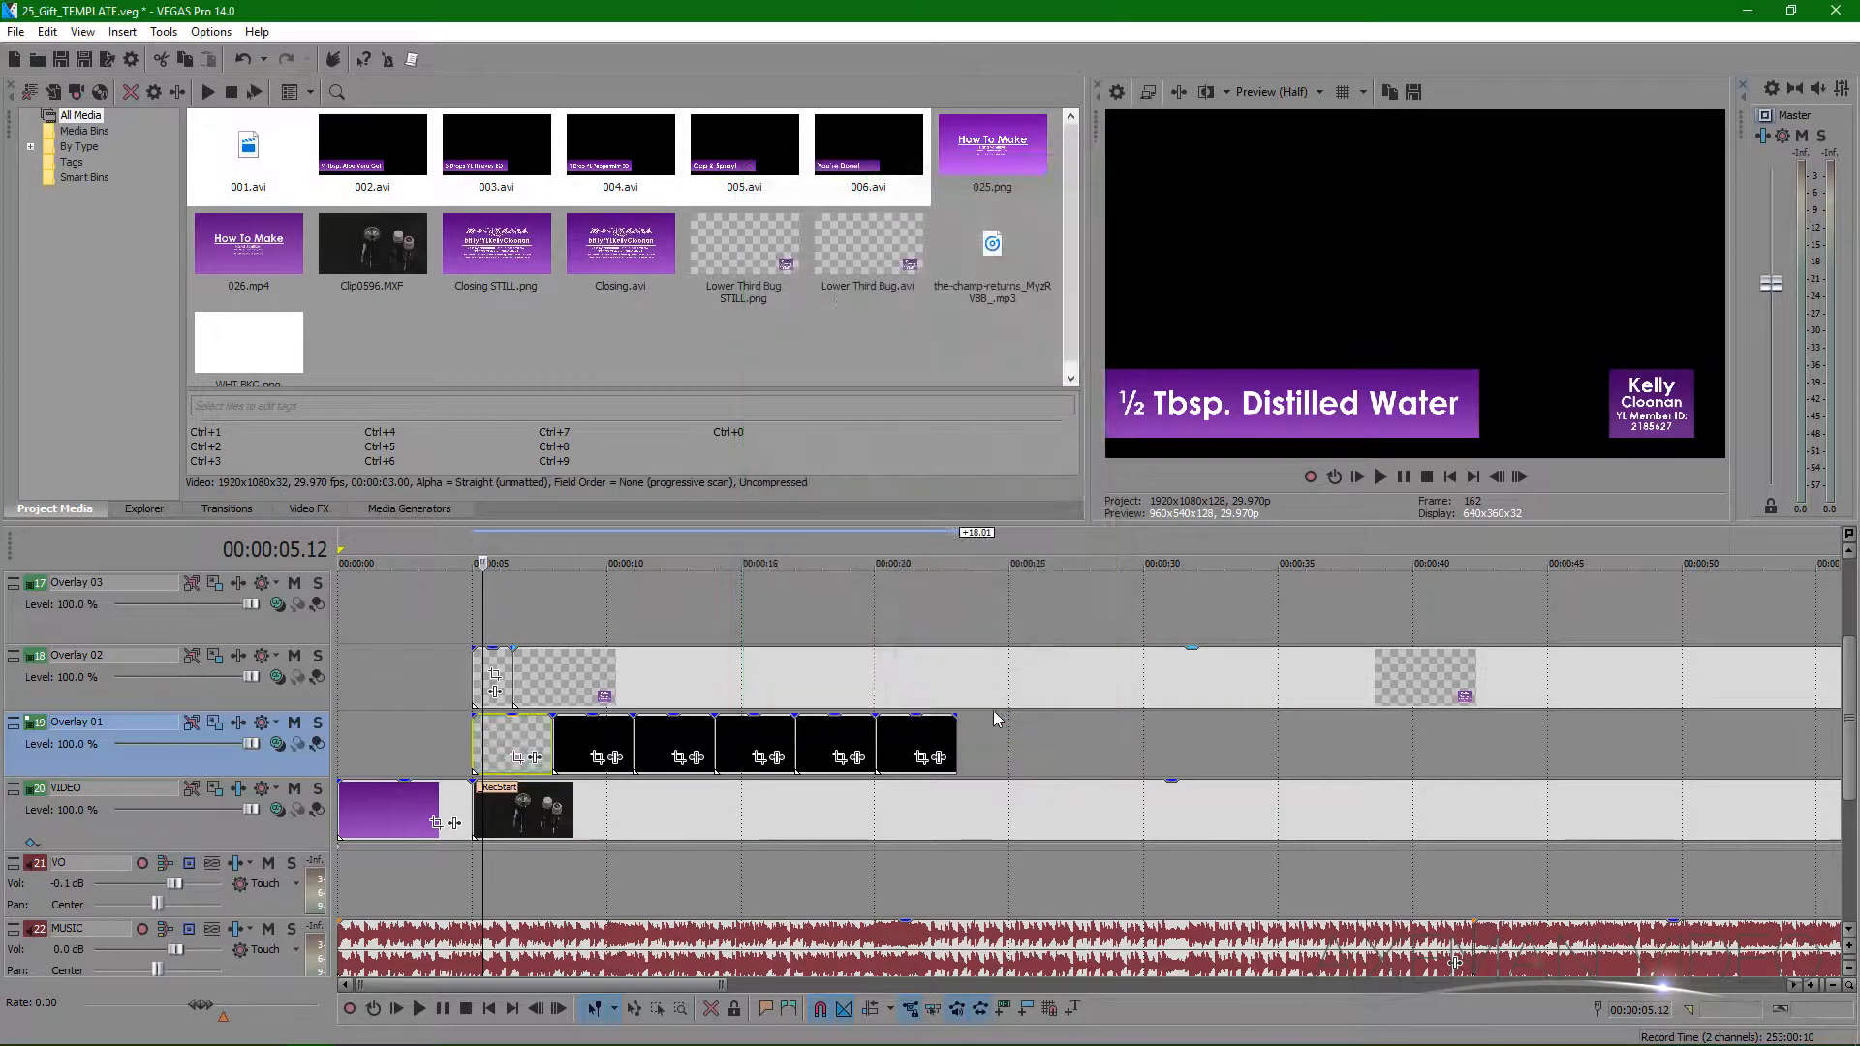
# - Preview the first banner over the footage between about 00:00:05.00 and 00:00:07.06
pyautogui.click(505, 728)
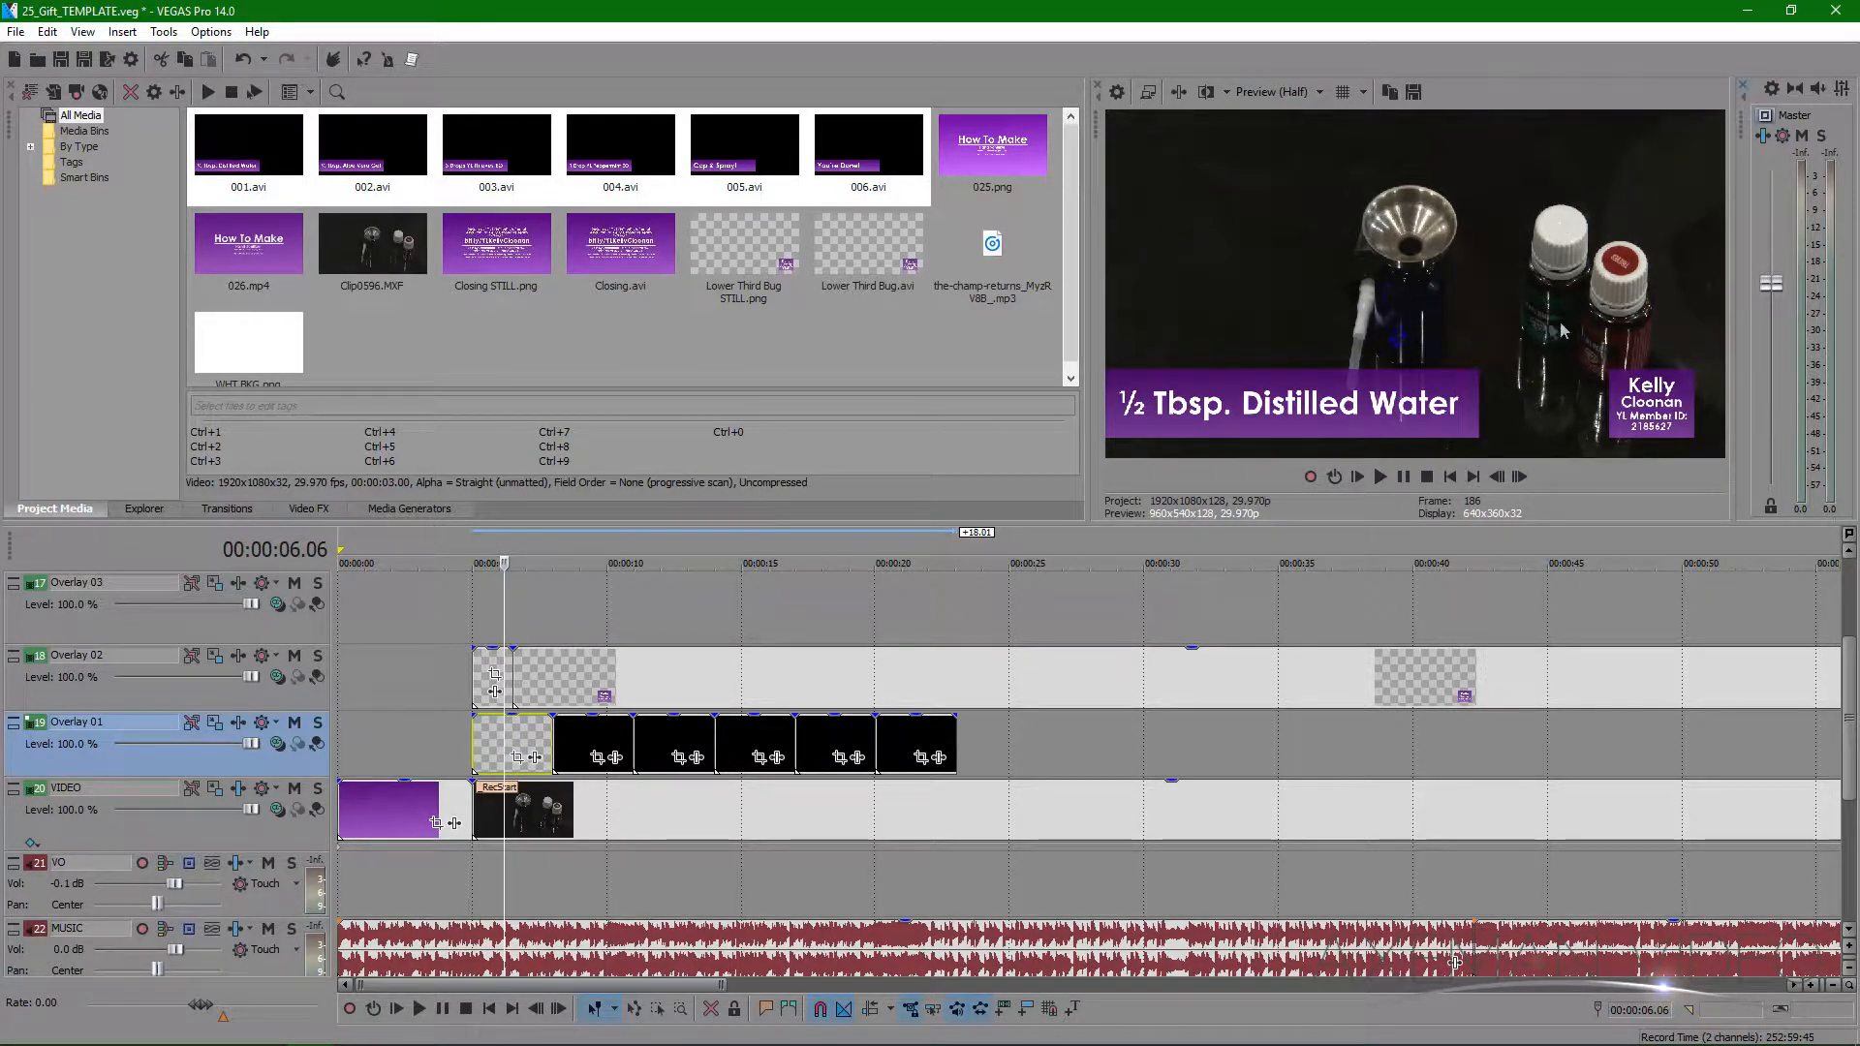
pyautogui.click(477, 613)
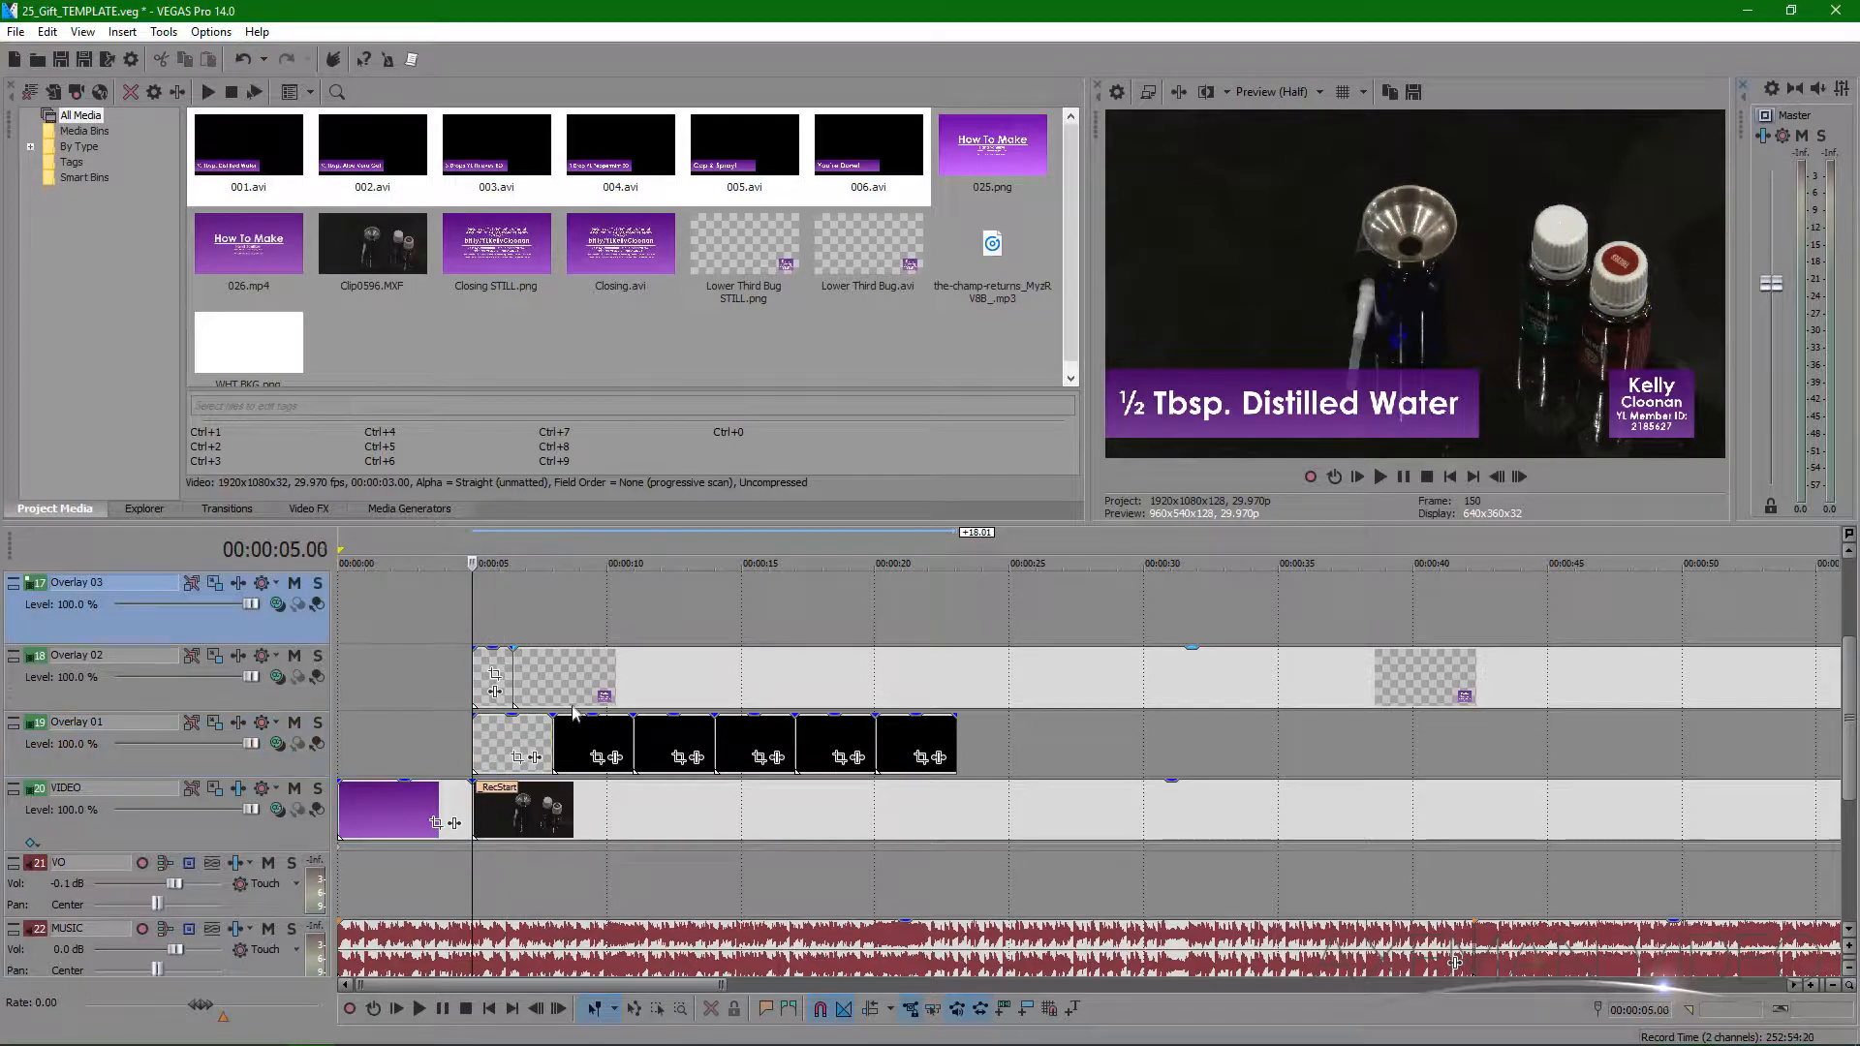
pyautogui.scroll(4, 564, 699)
pyautogui.moveTo(876, 613); pyautogui.dragTo(1036, 604)
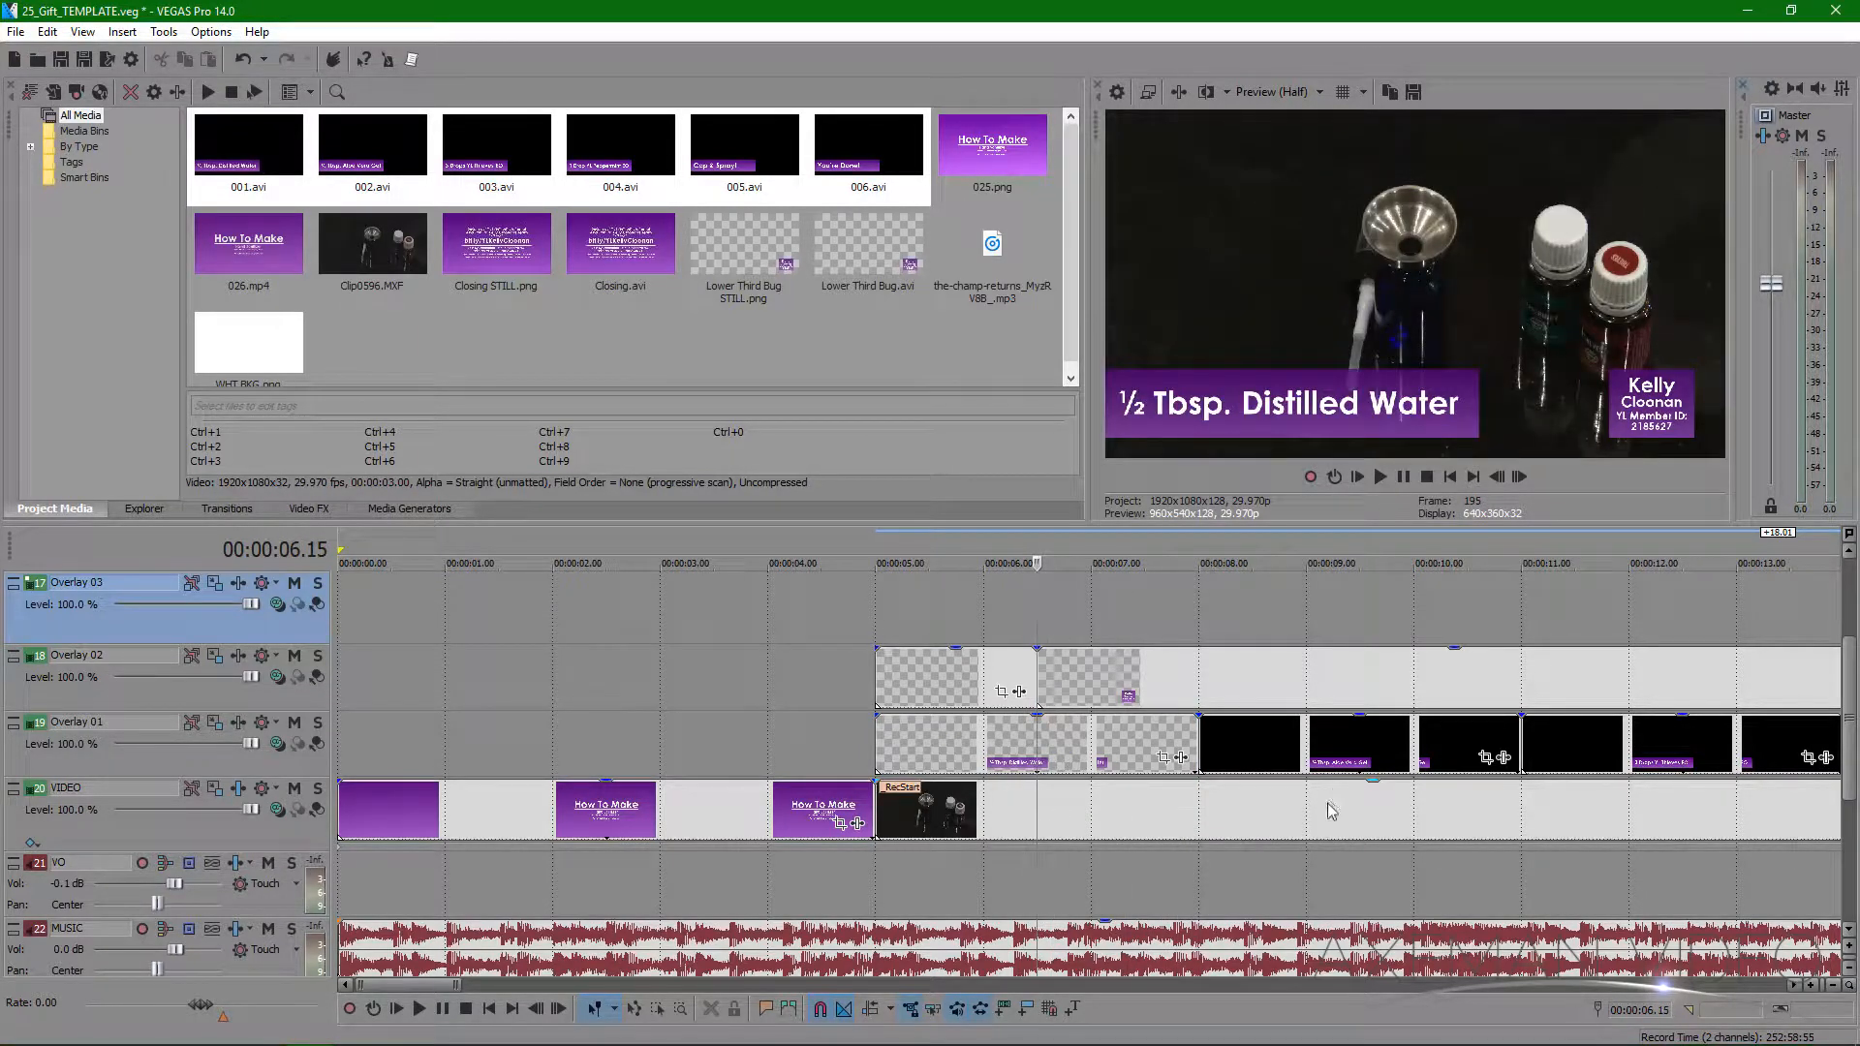
pyautogui.click(1113, 816)
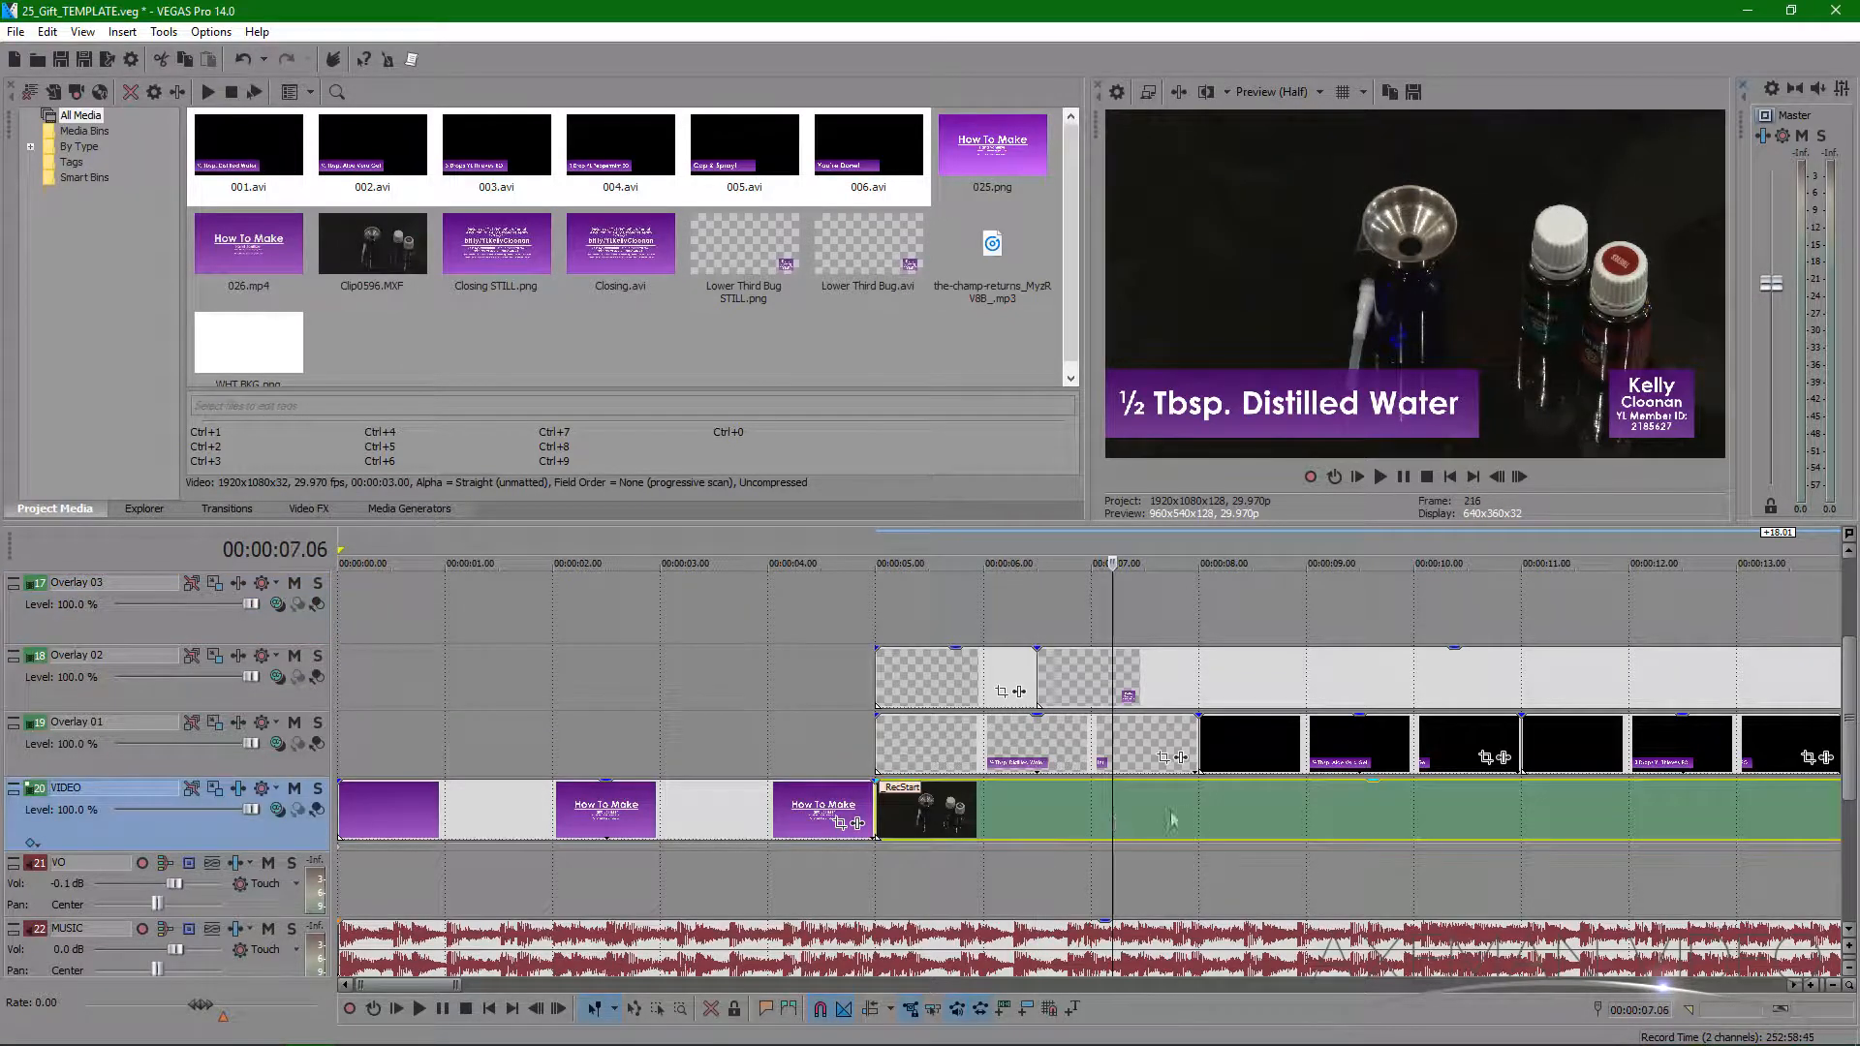
pyautogui.click(1070, 742)
pyautogui.scroll(-5, 952, 832)
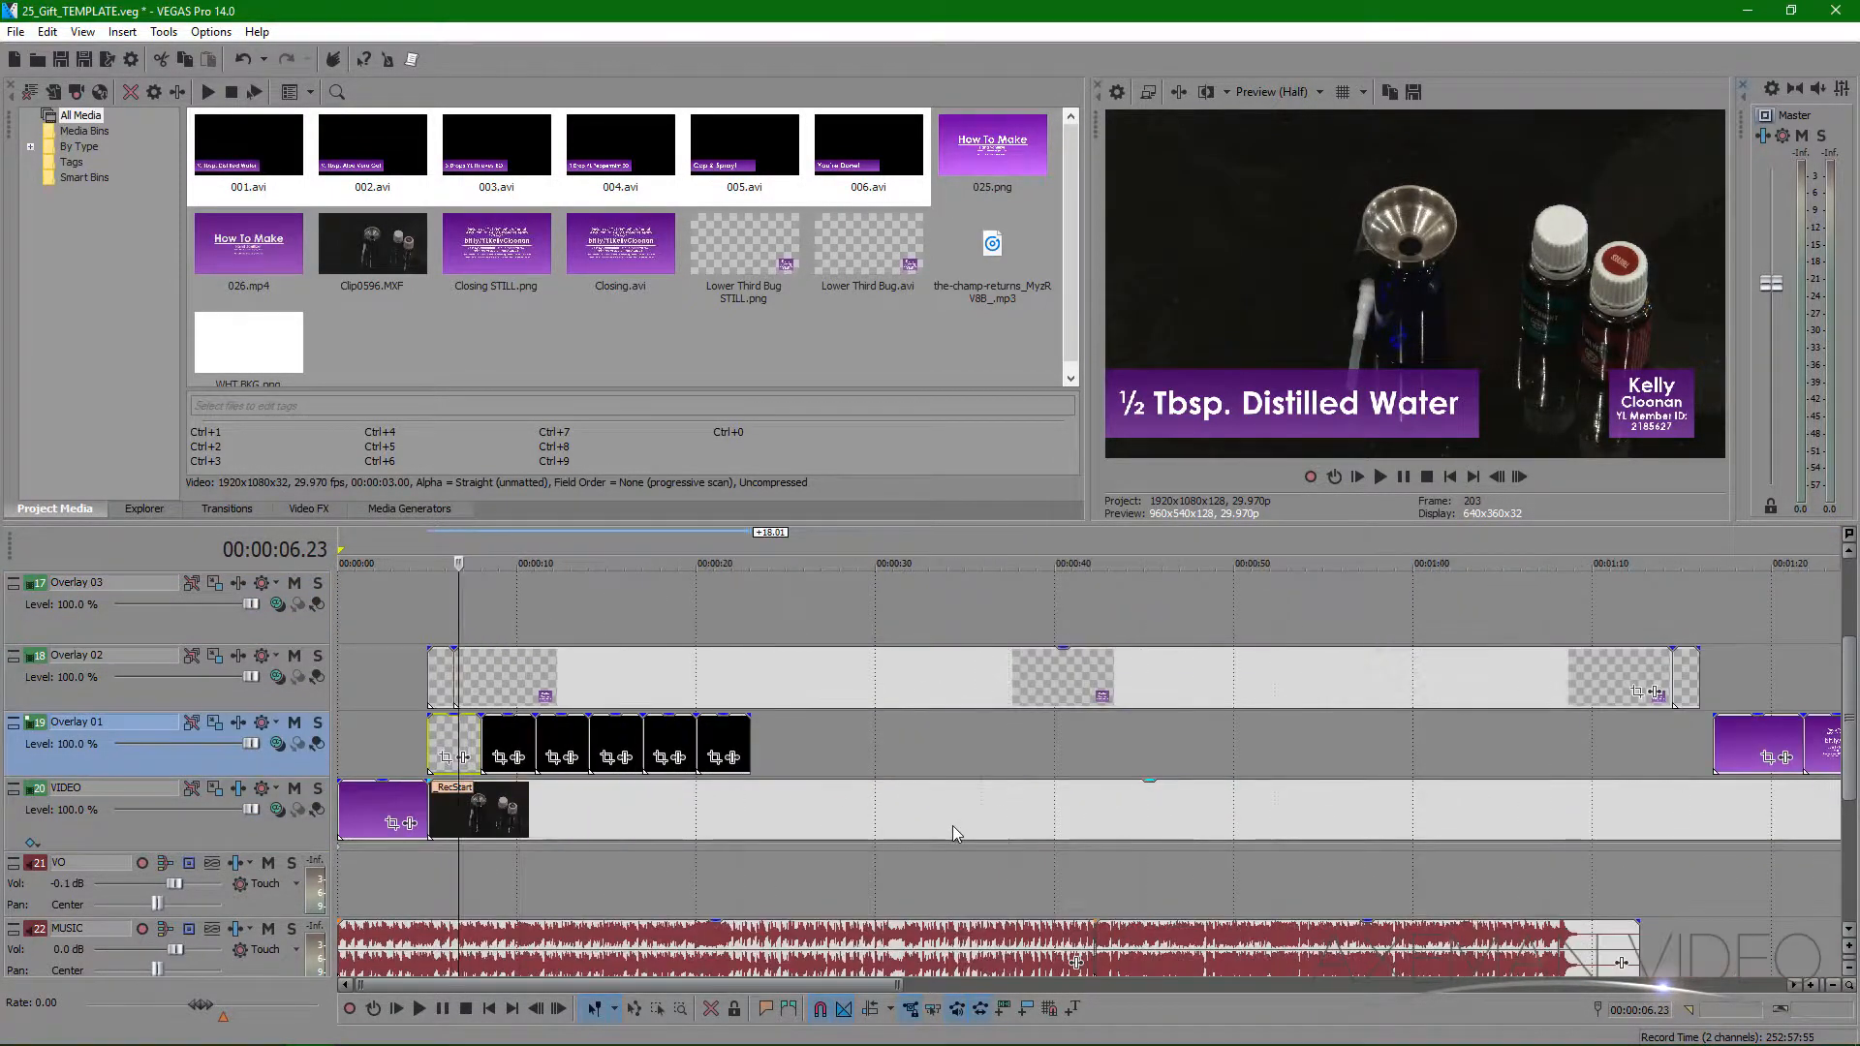
# - Set the alpha channel of project media clips 002.avi to 006.avi to Straight (unmatted) all at once
pyautogui.click(326, 155)
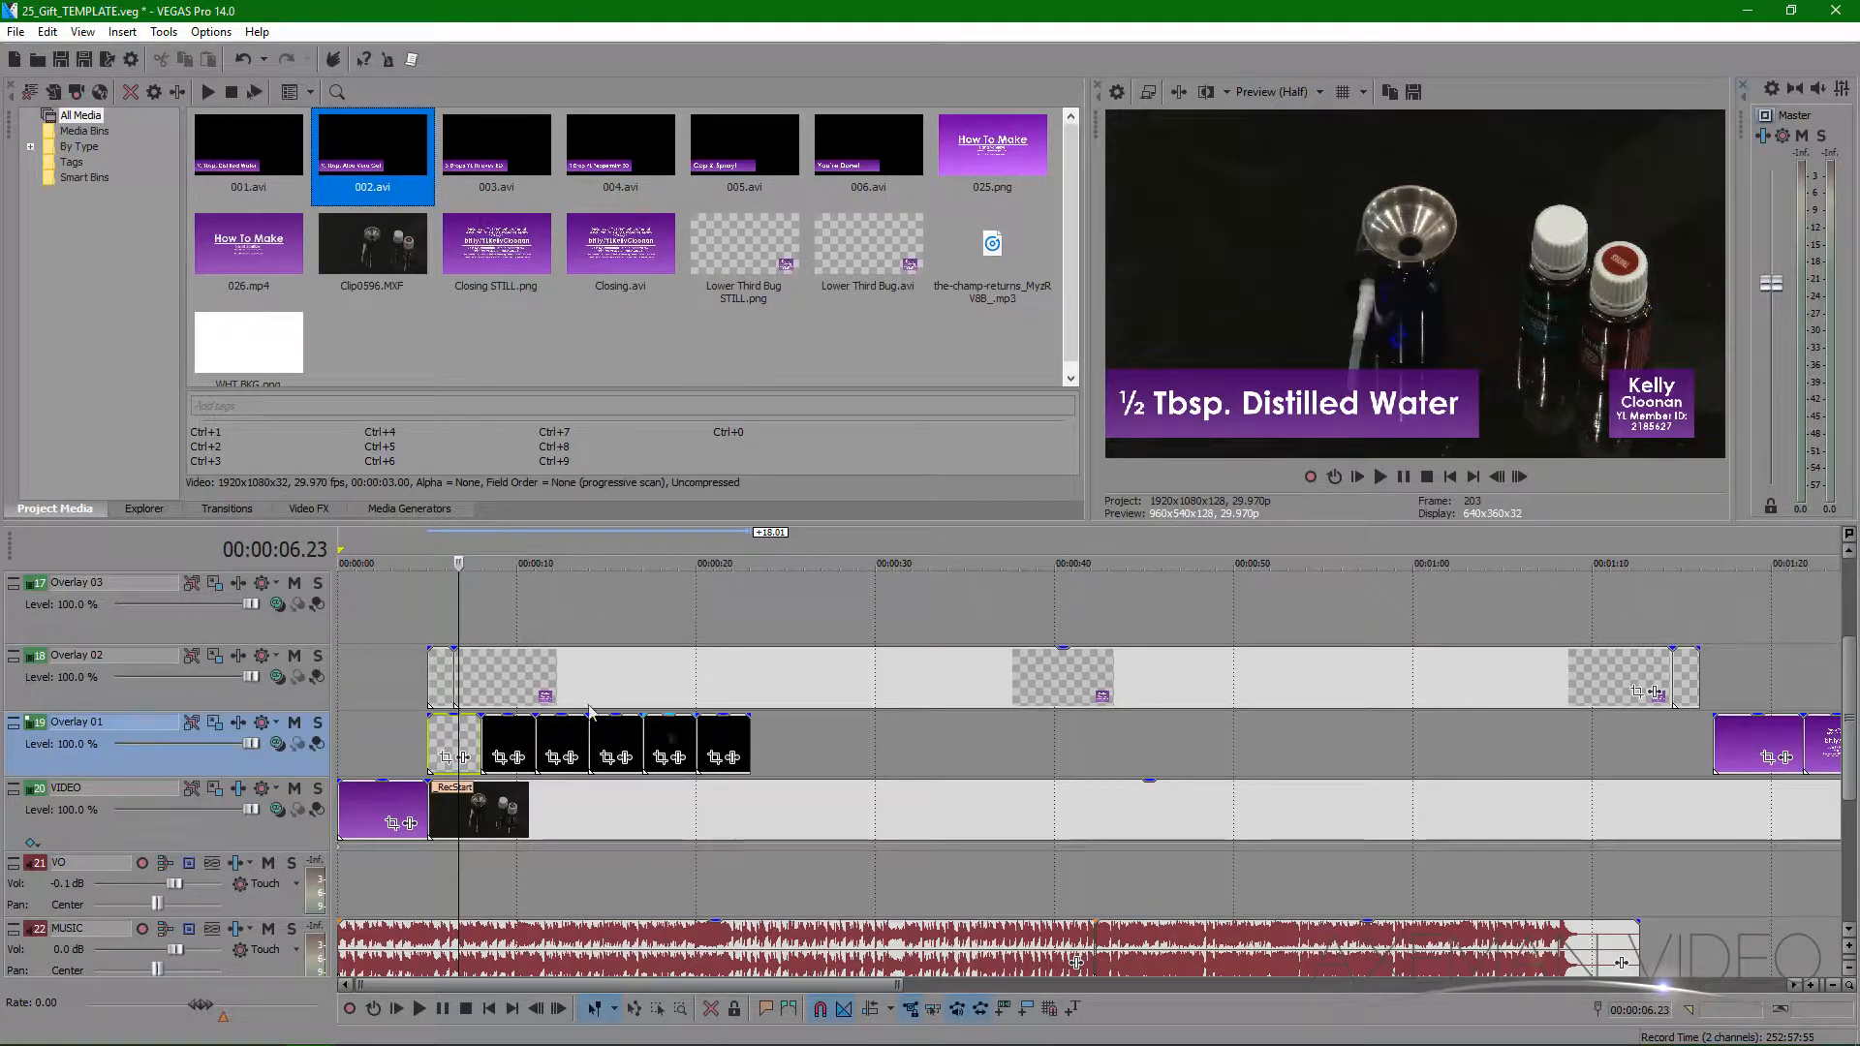
pyautogui.keyDown('shift'); pyautogui.click(889, 140); pyautogui.keyUp('shift')
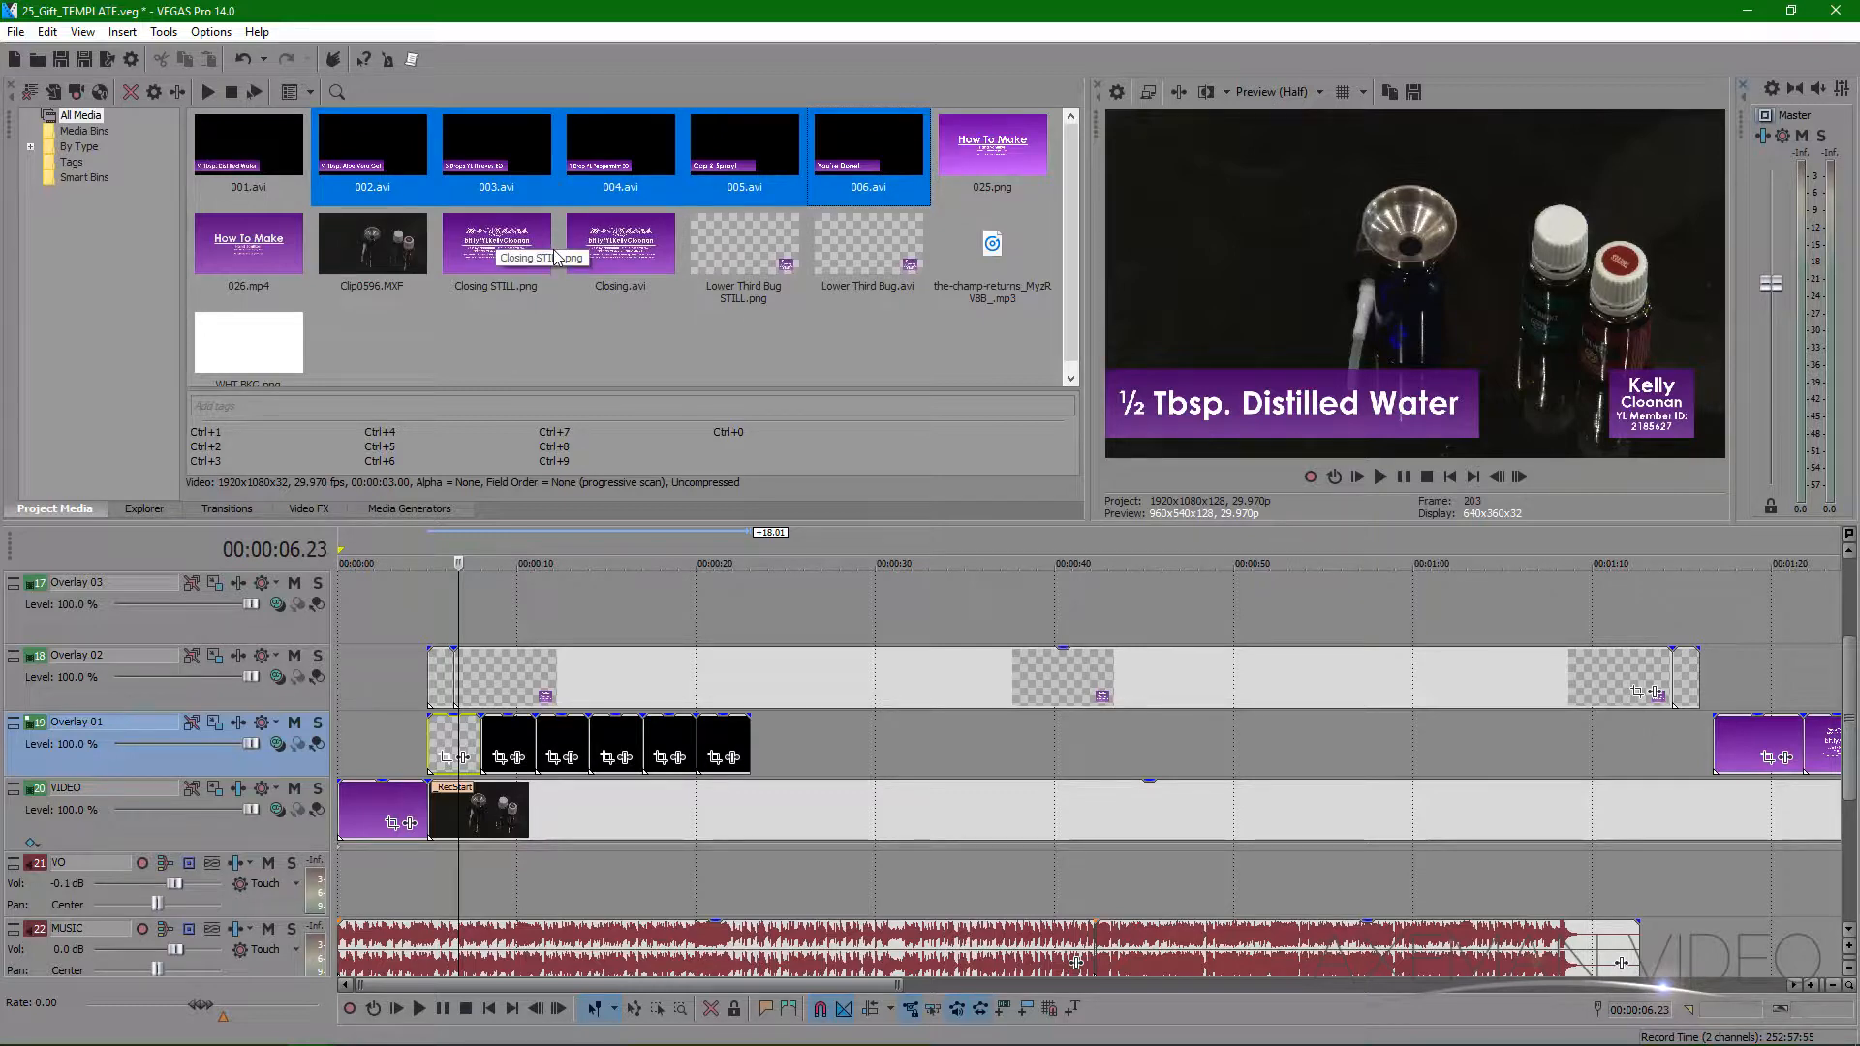
pyautogui.rightClick(633, 122)
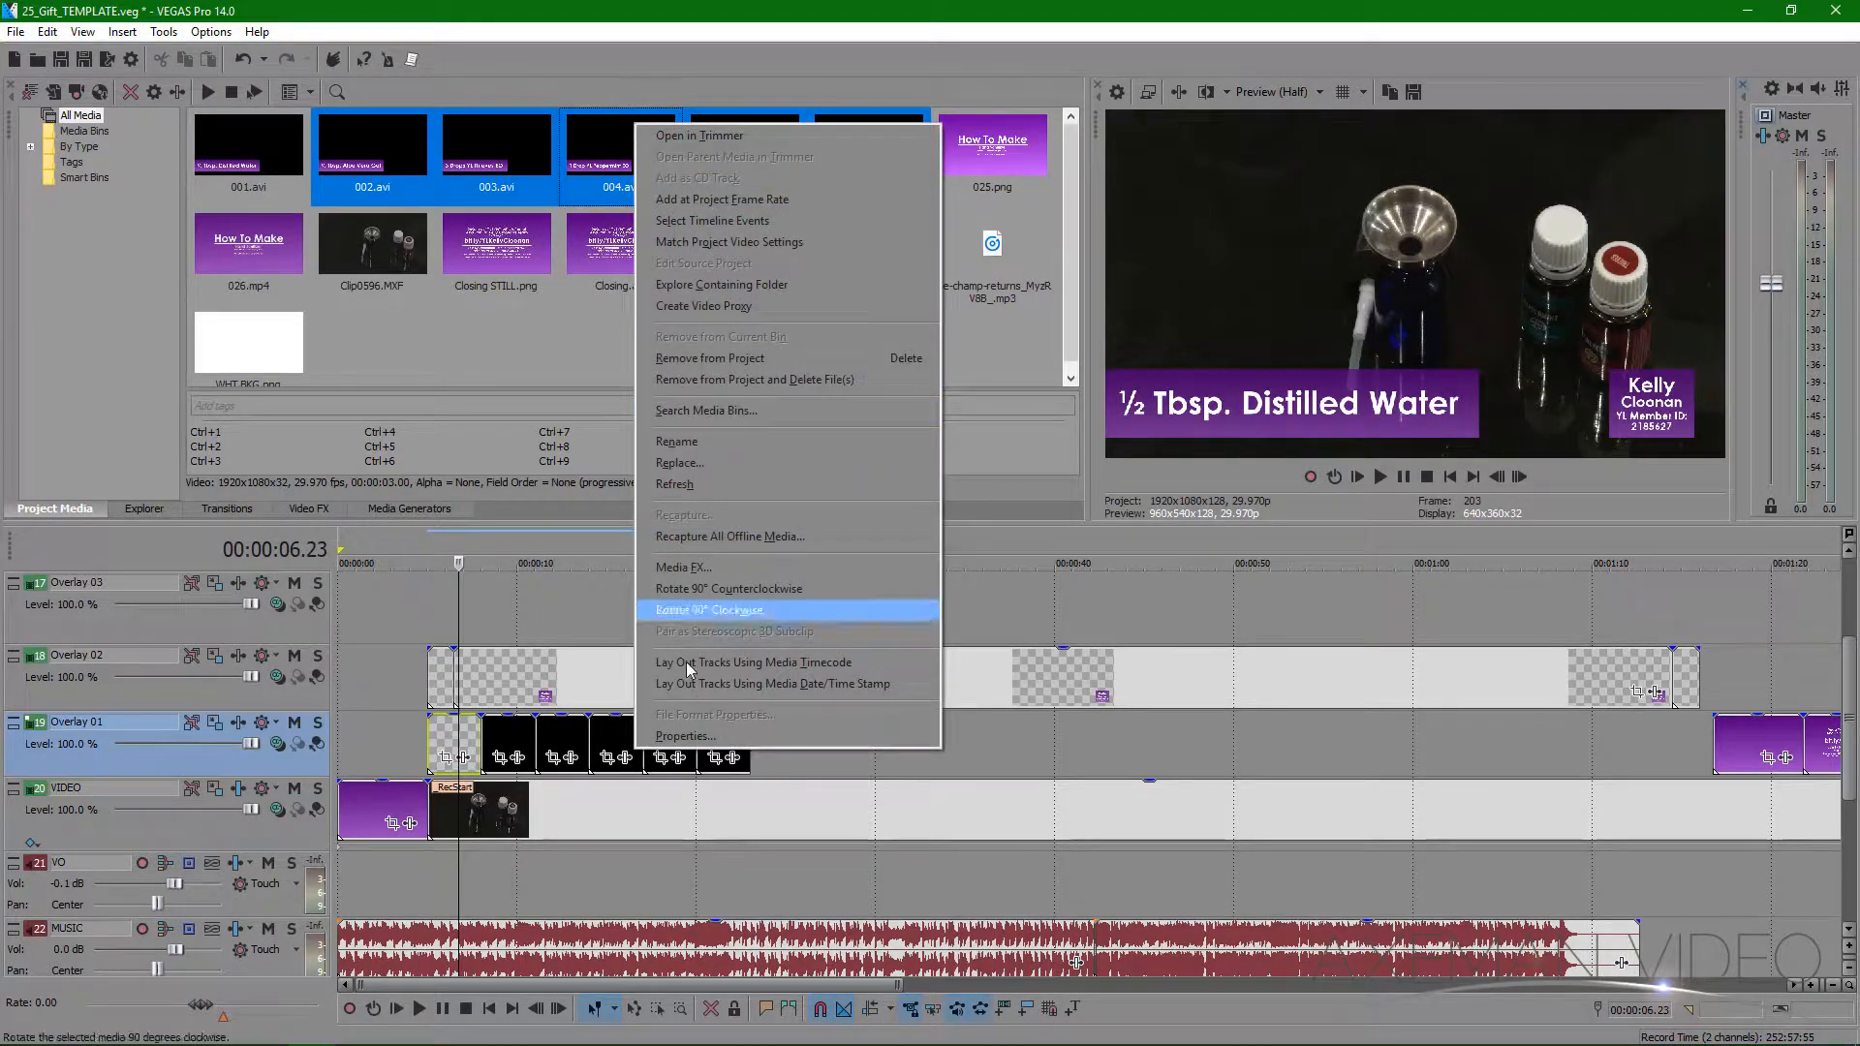
pyautogui.click(691, 736)
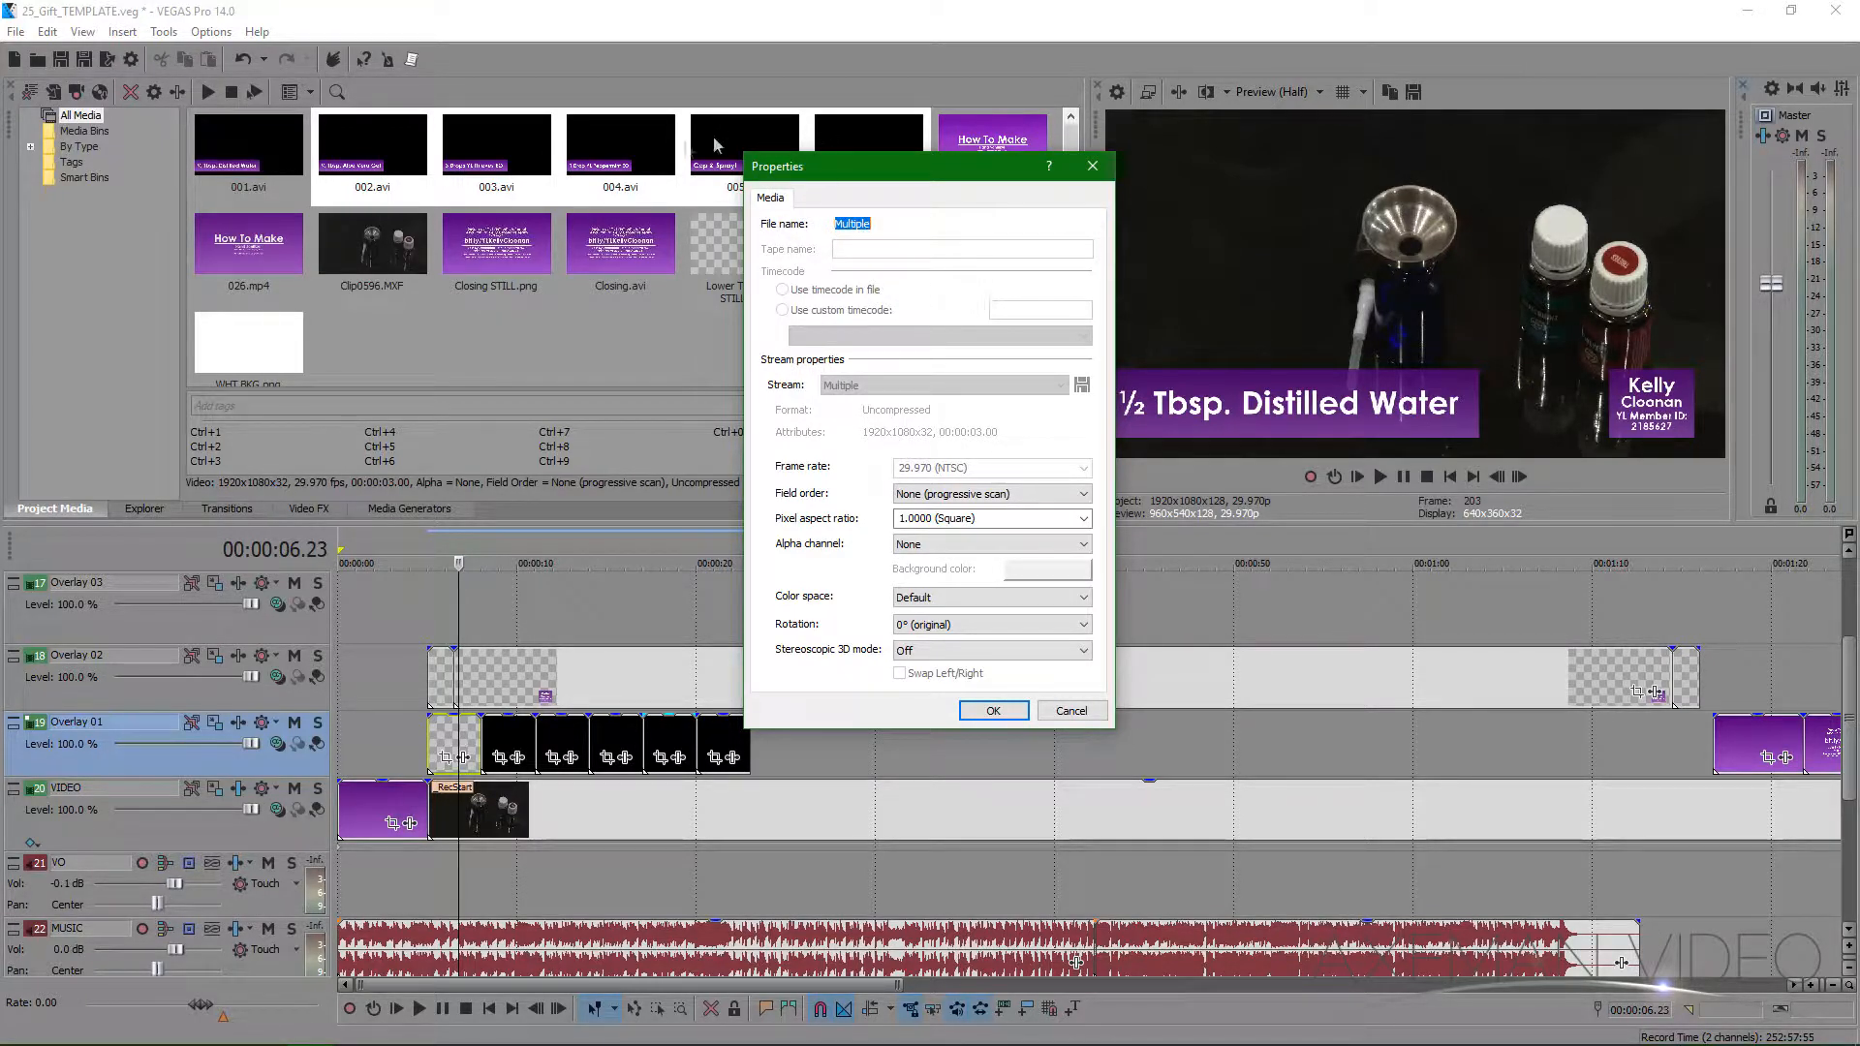
pyautogui.click(947, 548)
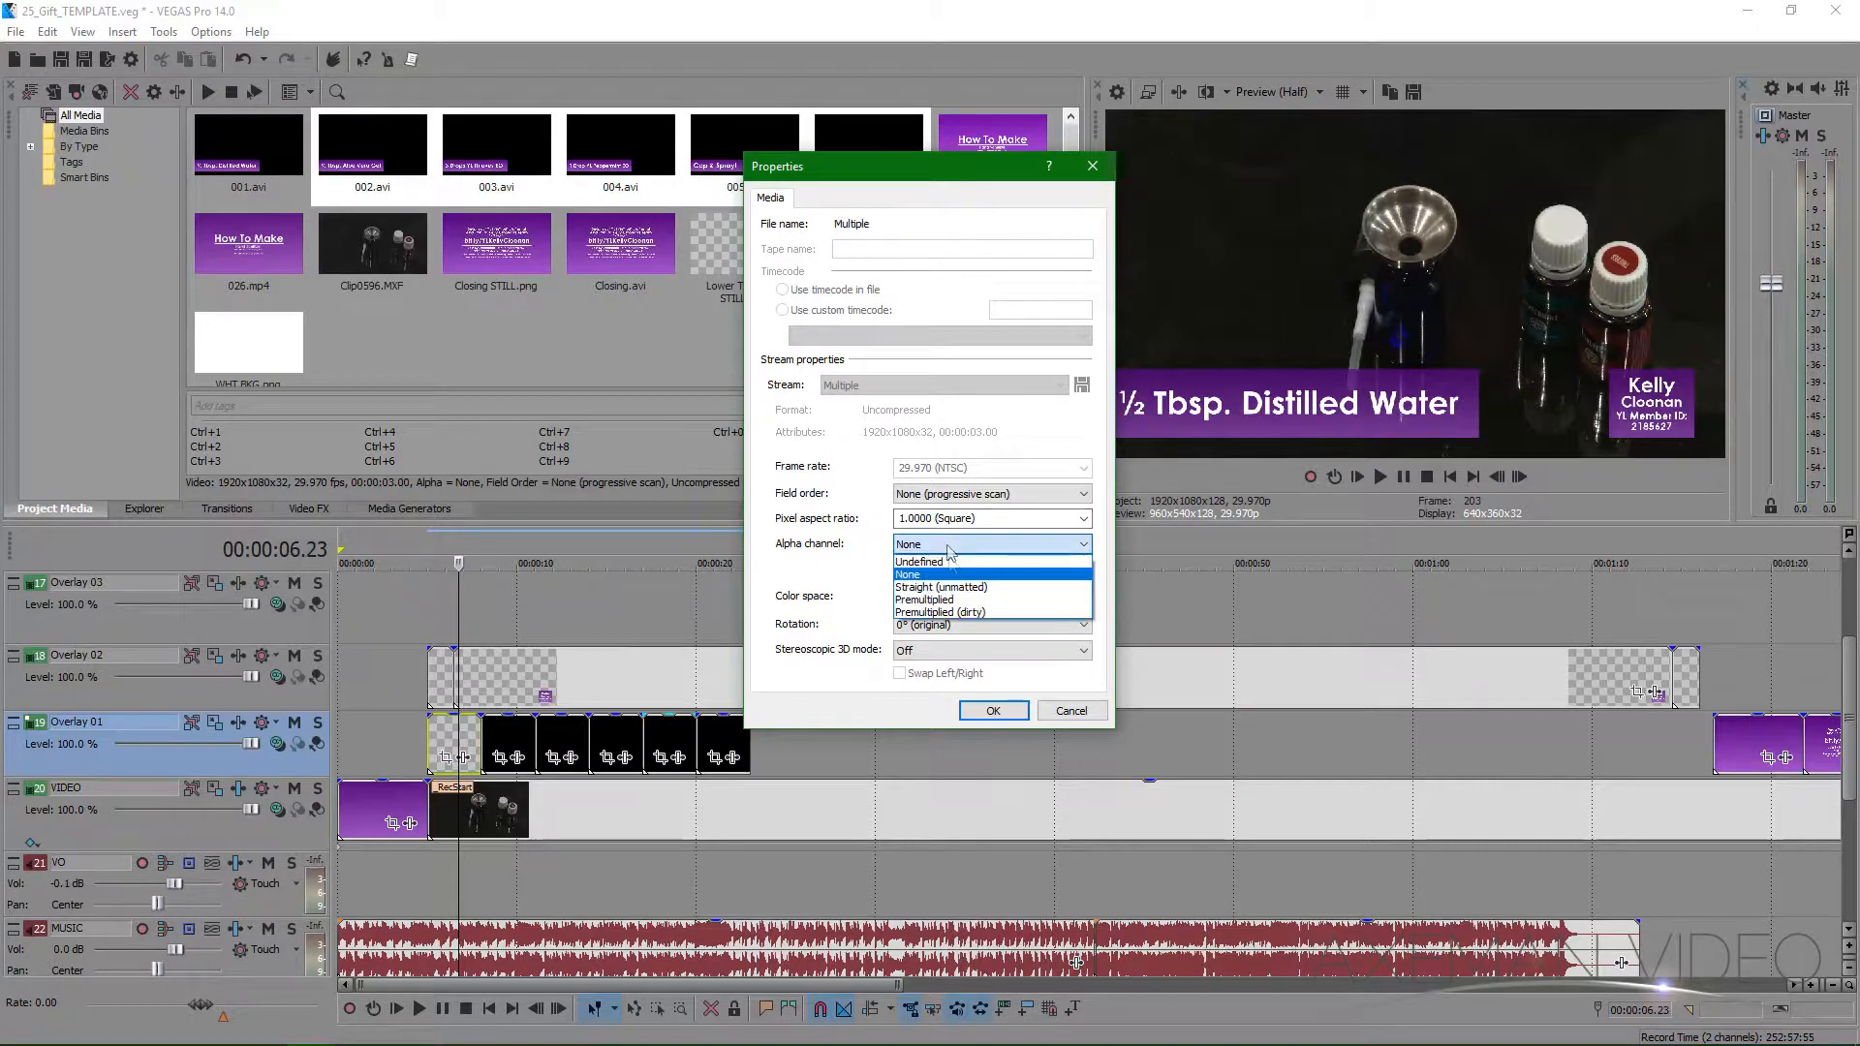
pyautogui.click(939, 598)
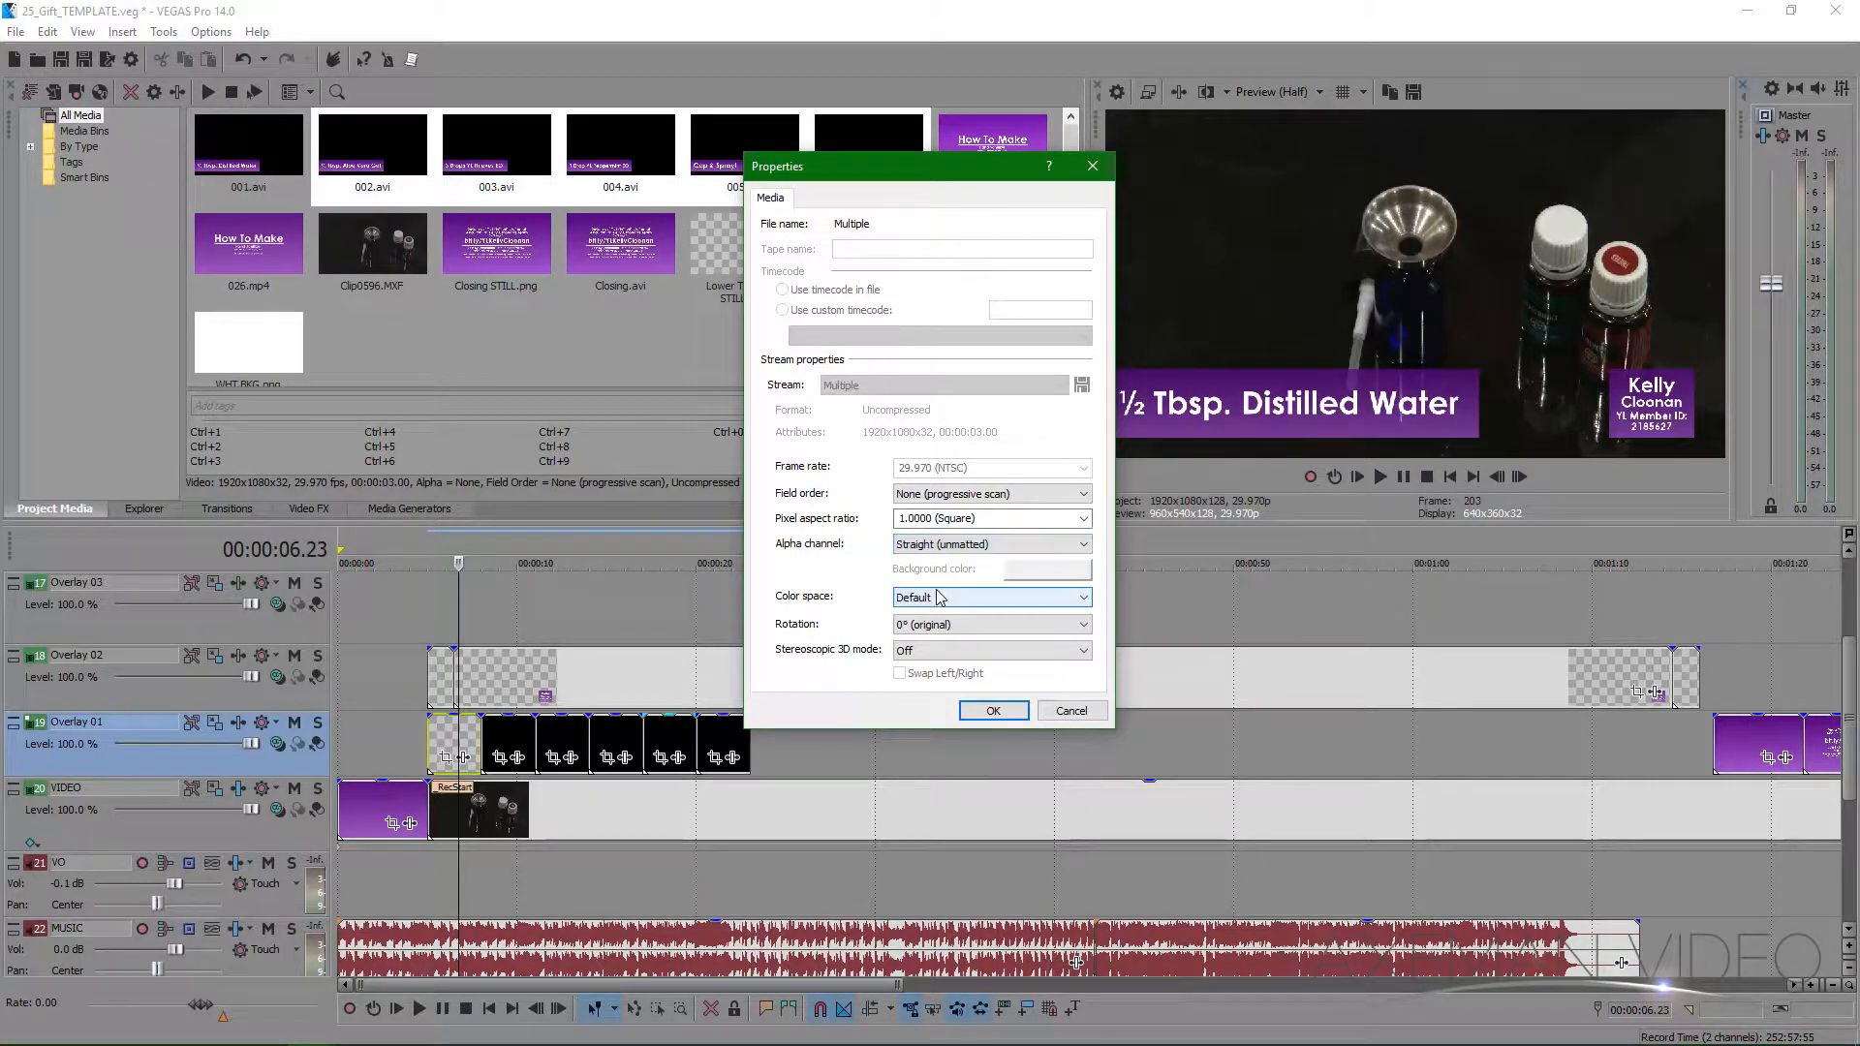
pyautogui.click(989, 710)
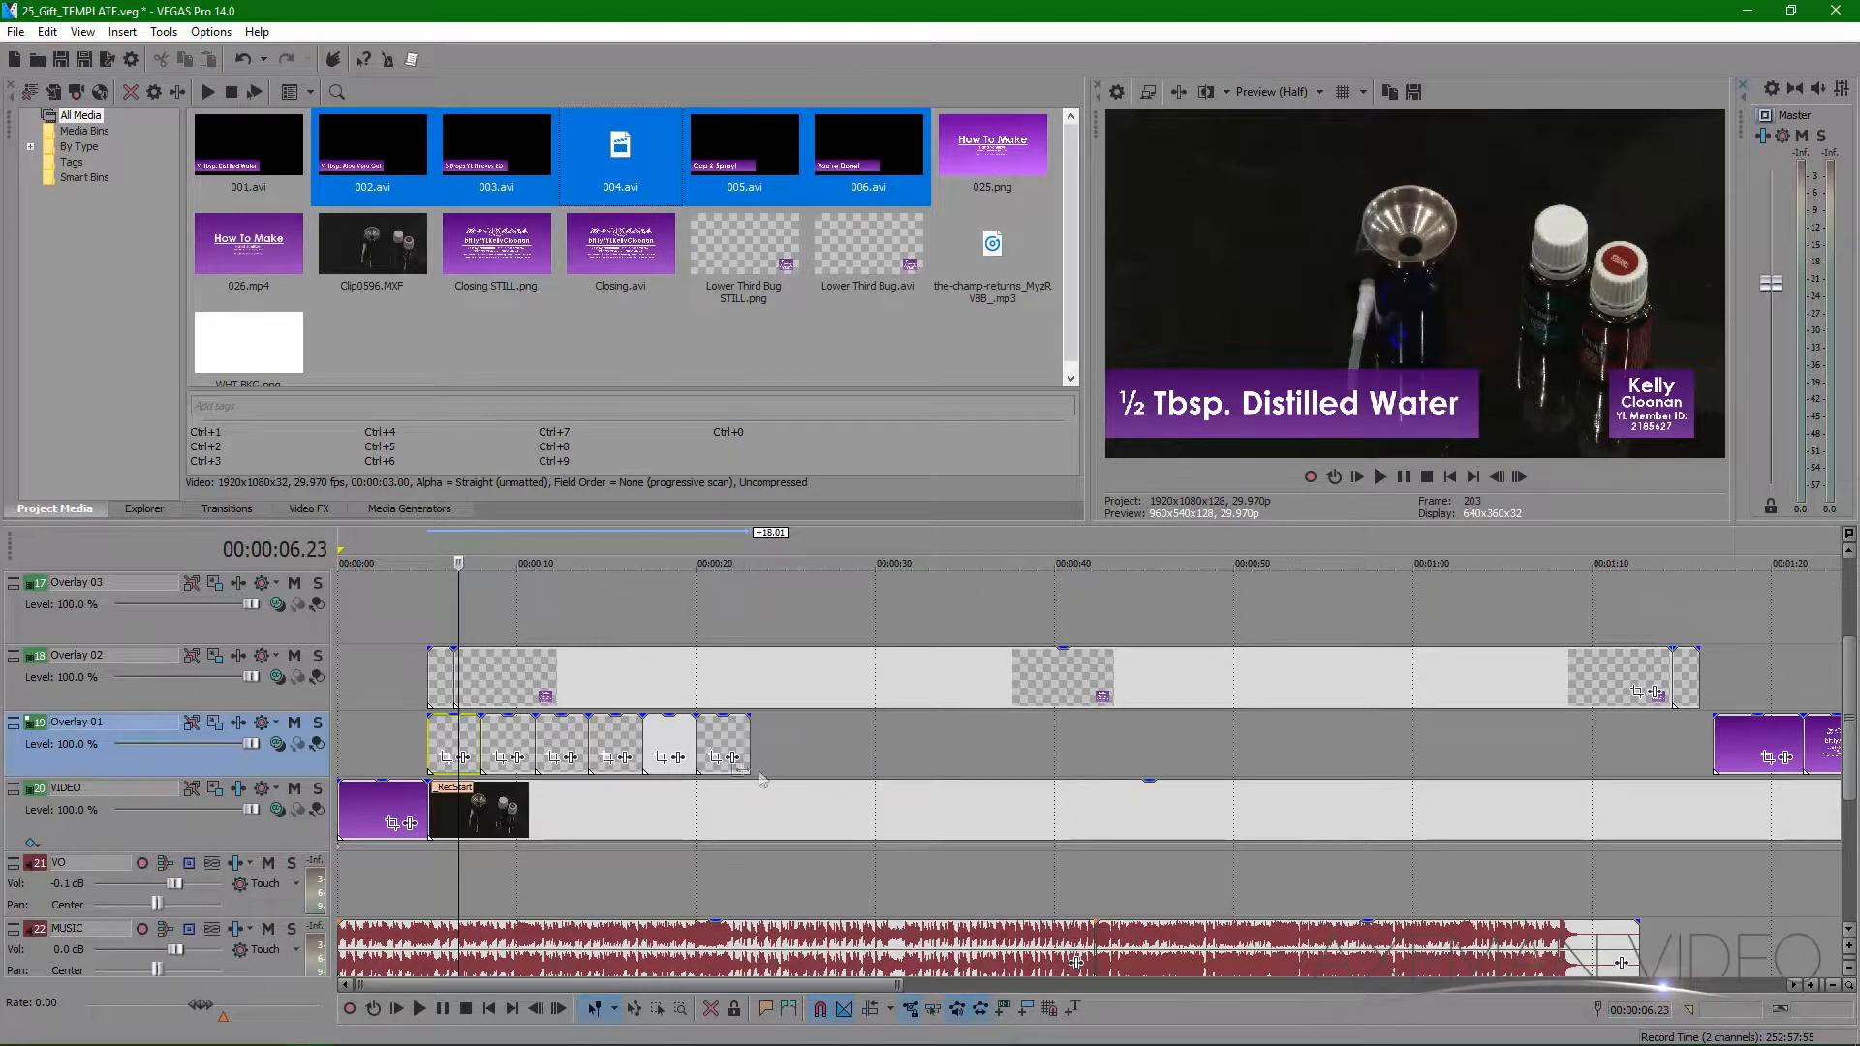
# - Disable resample for all six banner events on Overlay 01 and the footage clip on the VIDEO track
pyautogui.keyDown('shift'); pyautogui.click(728, 745); pyautogui.keyUp('shift')
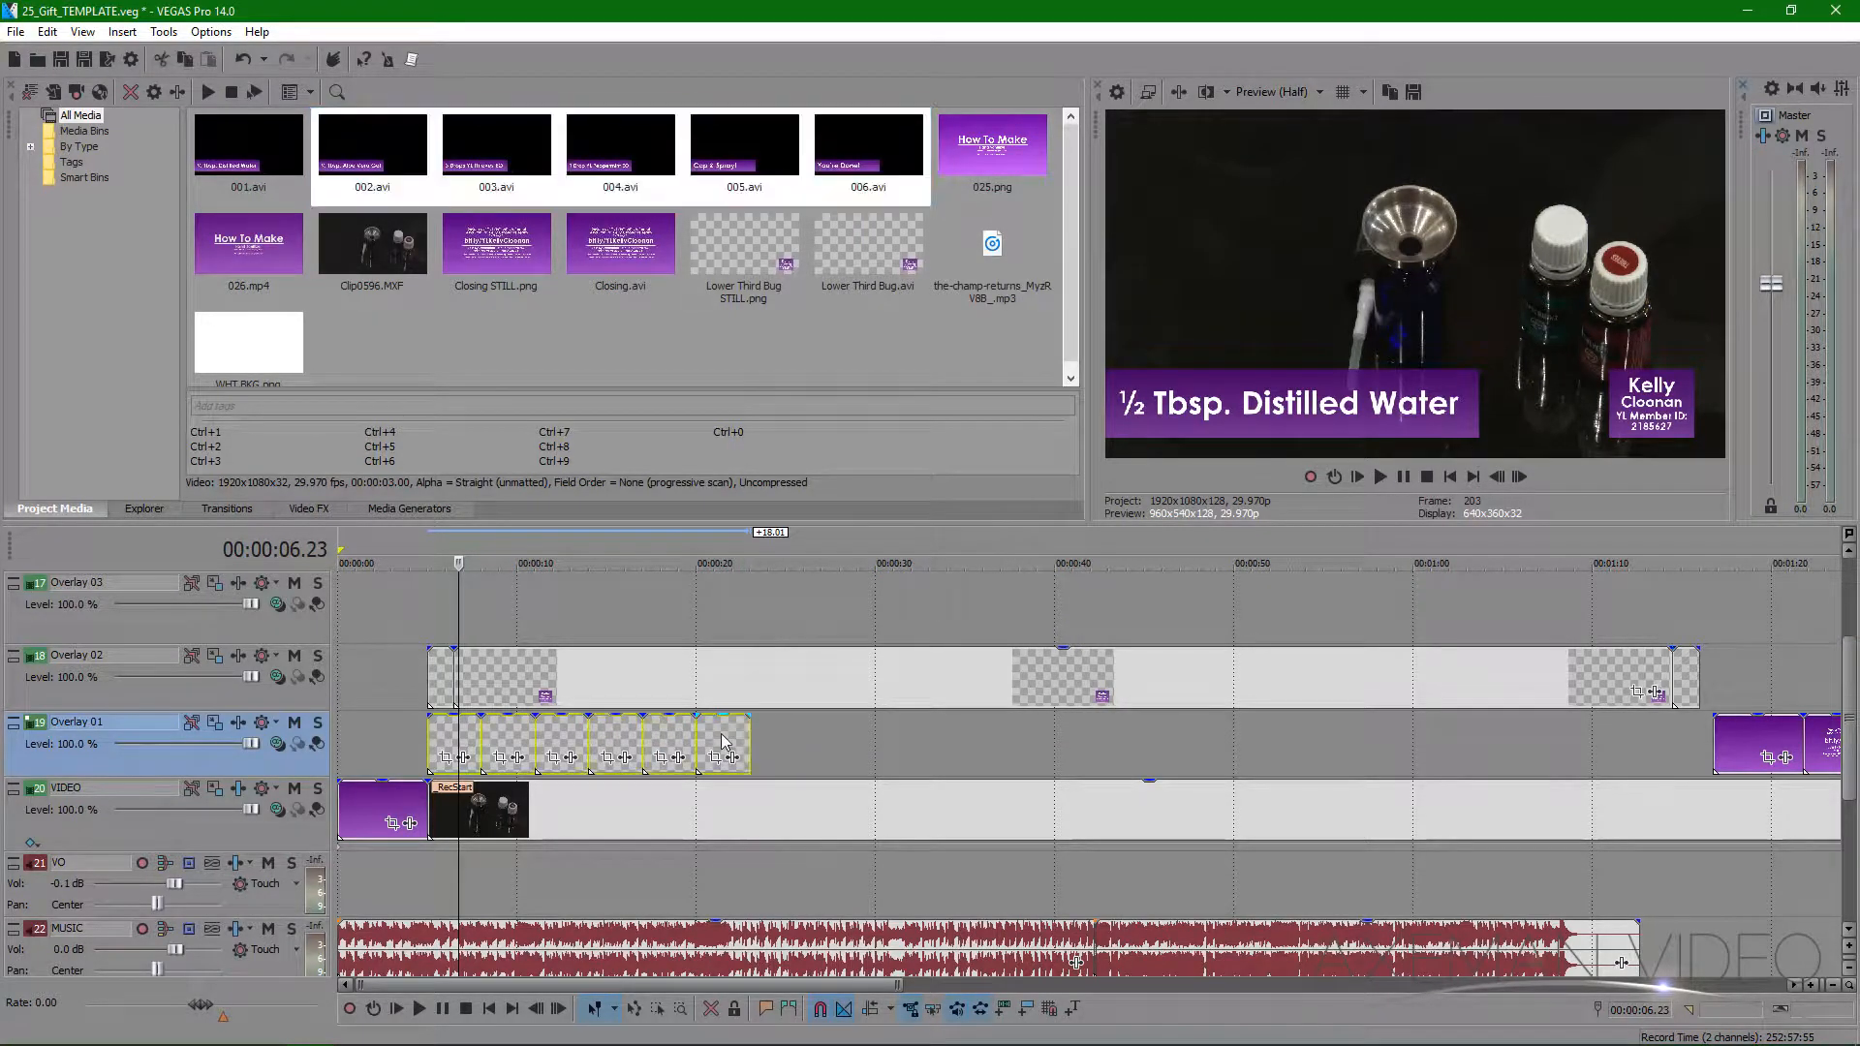
pyautogui.keyDown('ctrl'); pyautogui.click(719, 816); pyautogui.keyUp('ctrl')
pyautogui.rightClick(744, 805)
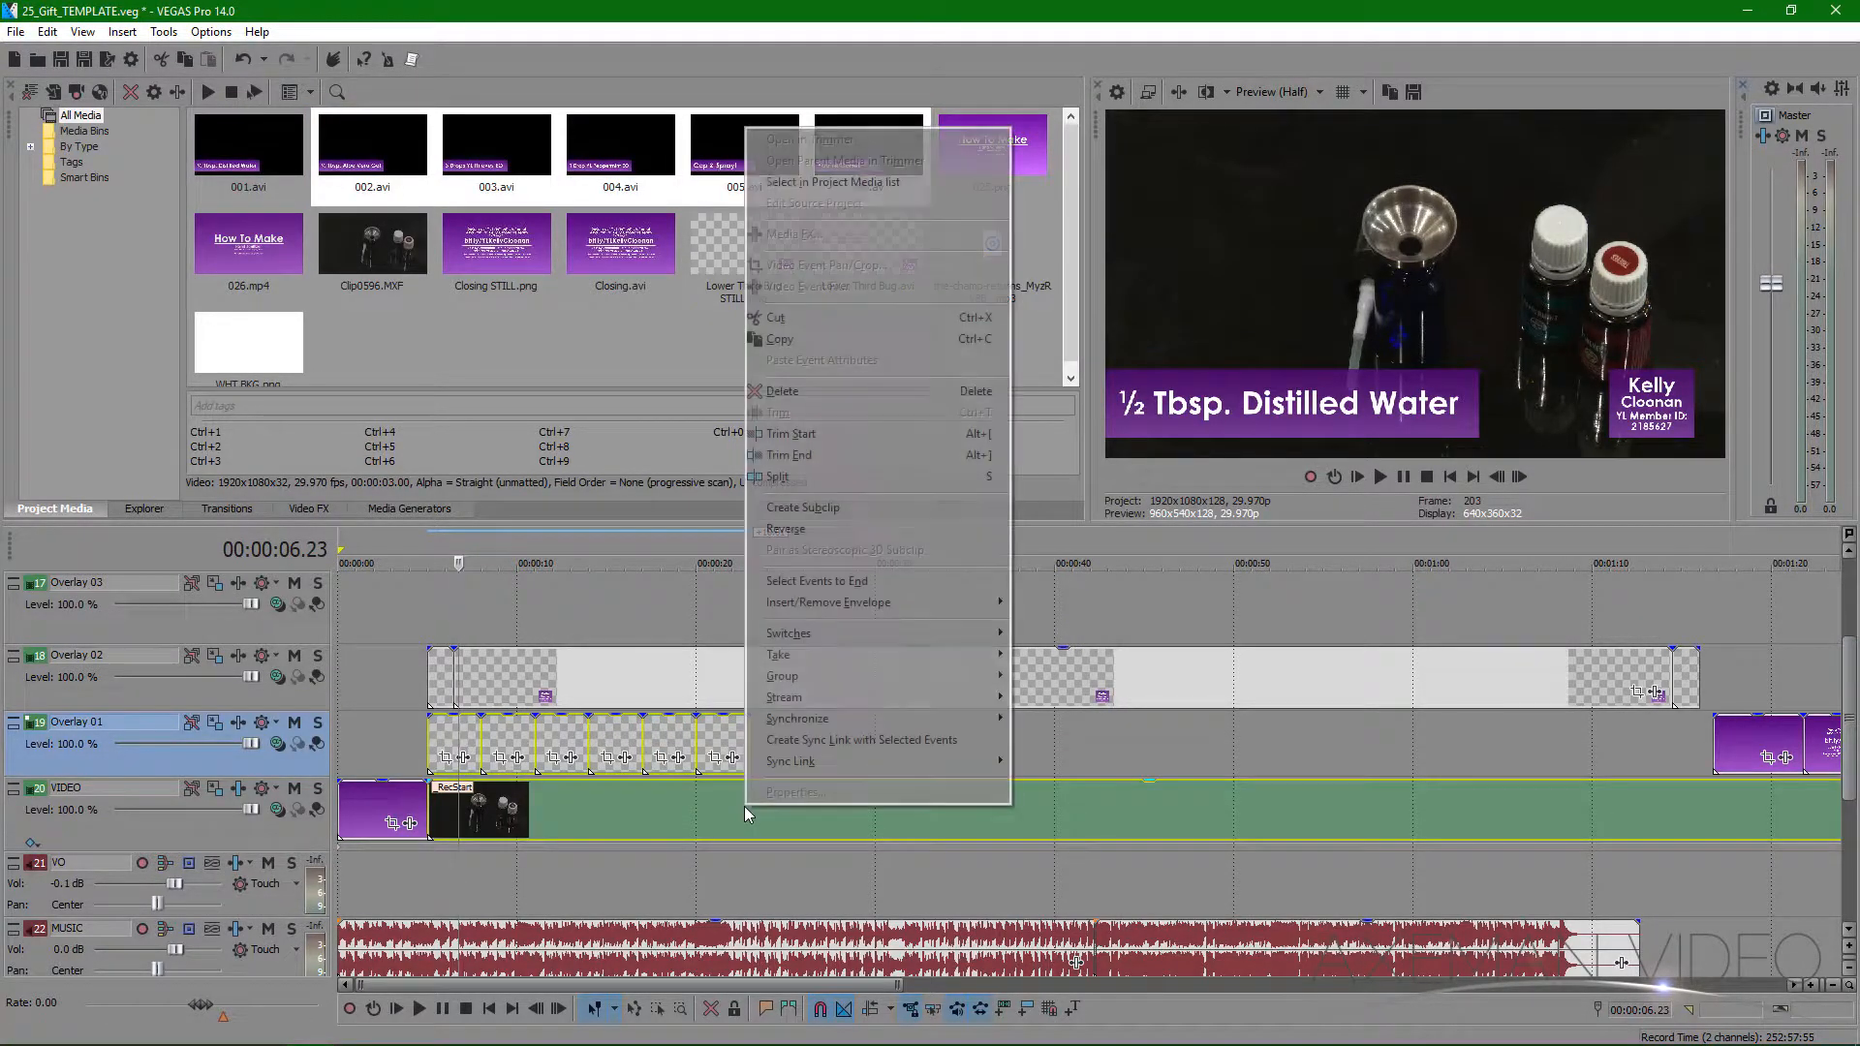
pyautogui.moveTo(879, 631)
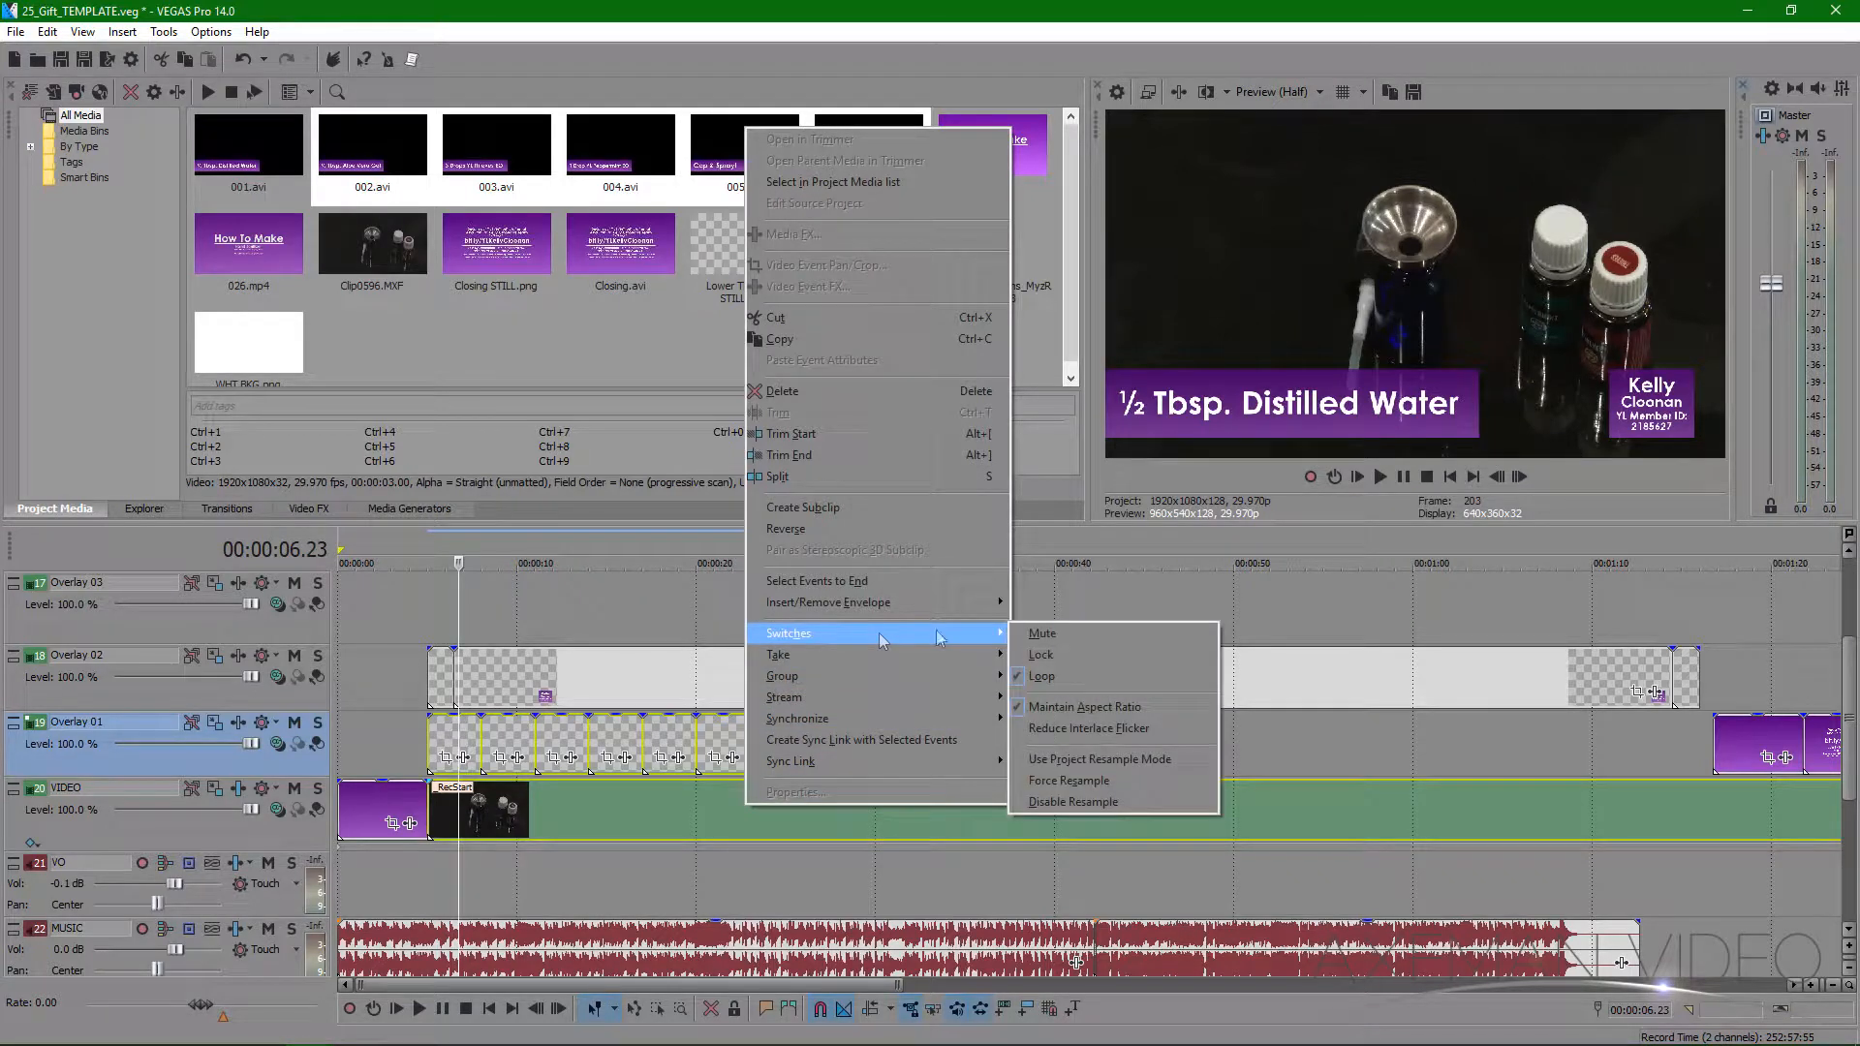
pyautogui.click(1072, 804)
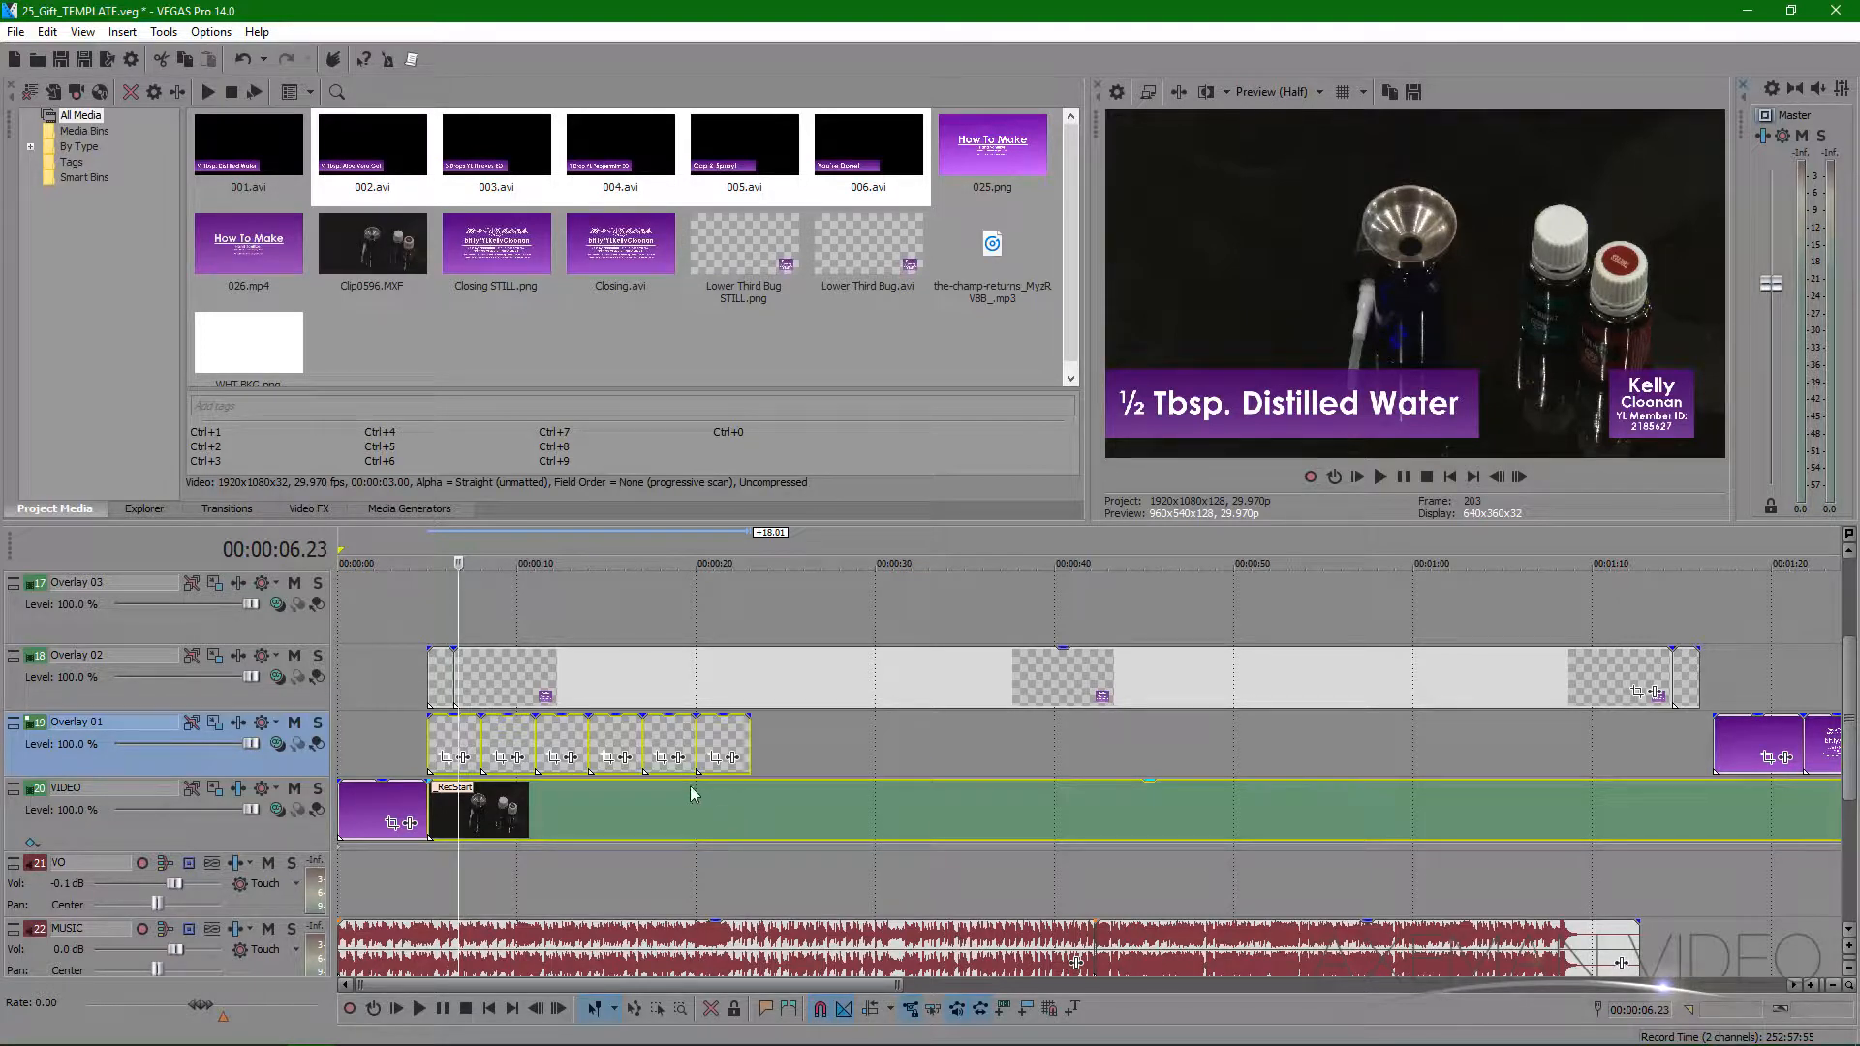
# - Save the project as 25_Gift_25_Hand_Sanitizer in folder 25 of 25GiftRecipes_Ebook_Vids
pyautogui.click(418, 746)
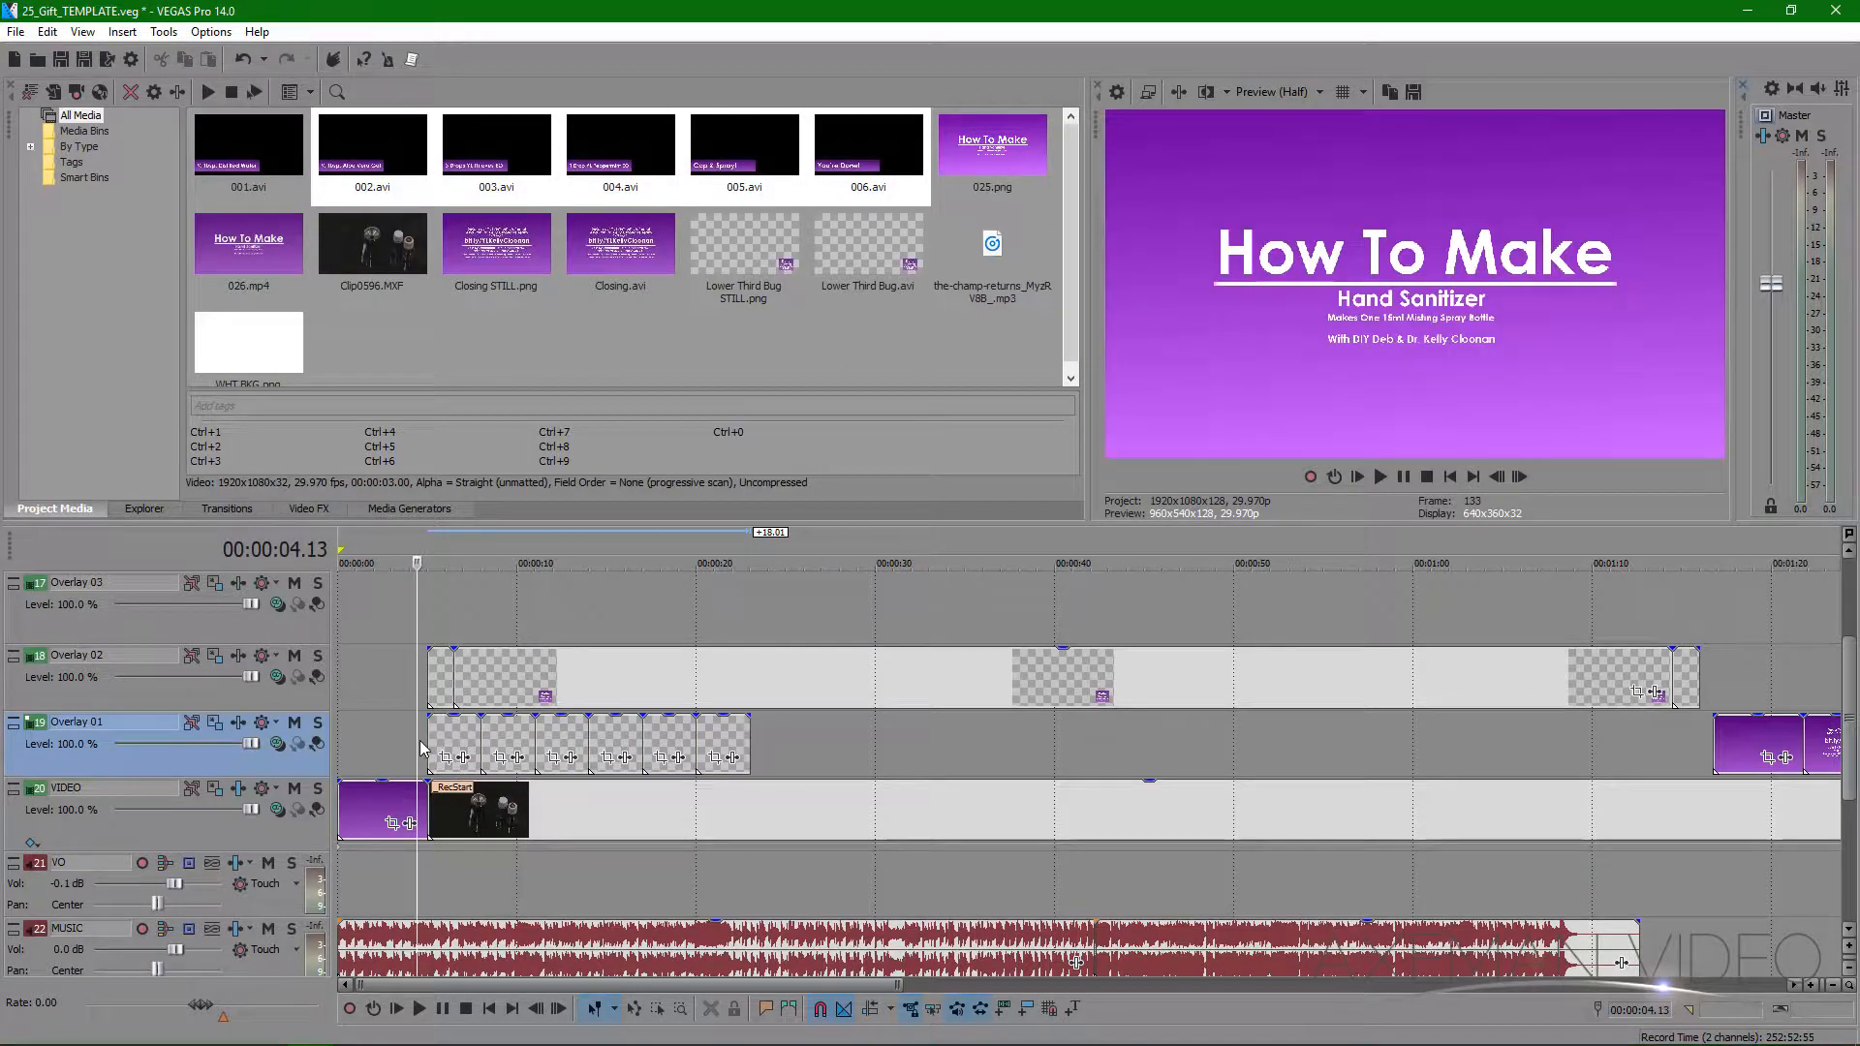
pyautogui.click(16, 32)
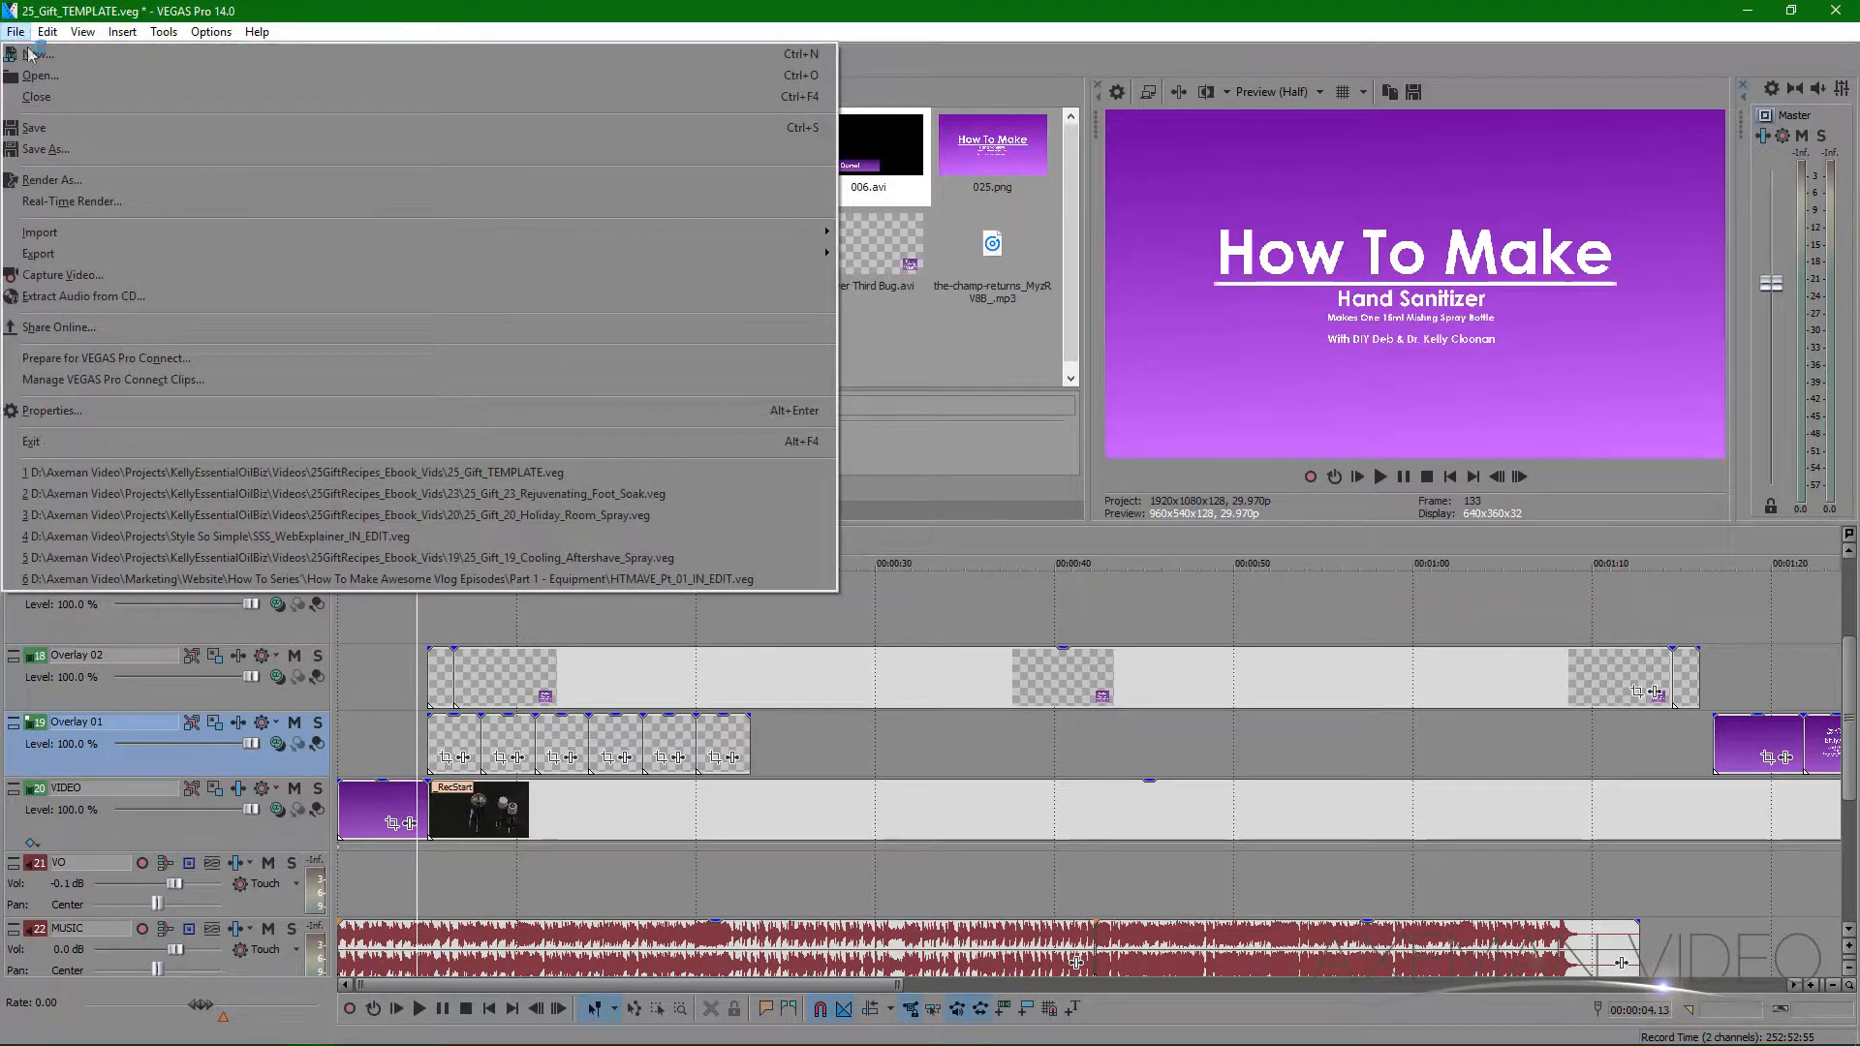
pyautogui.click(66, 149)
pyautogui.scroll(-5, 1033, 523)
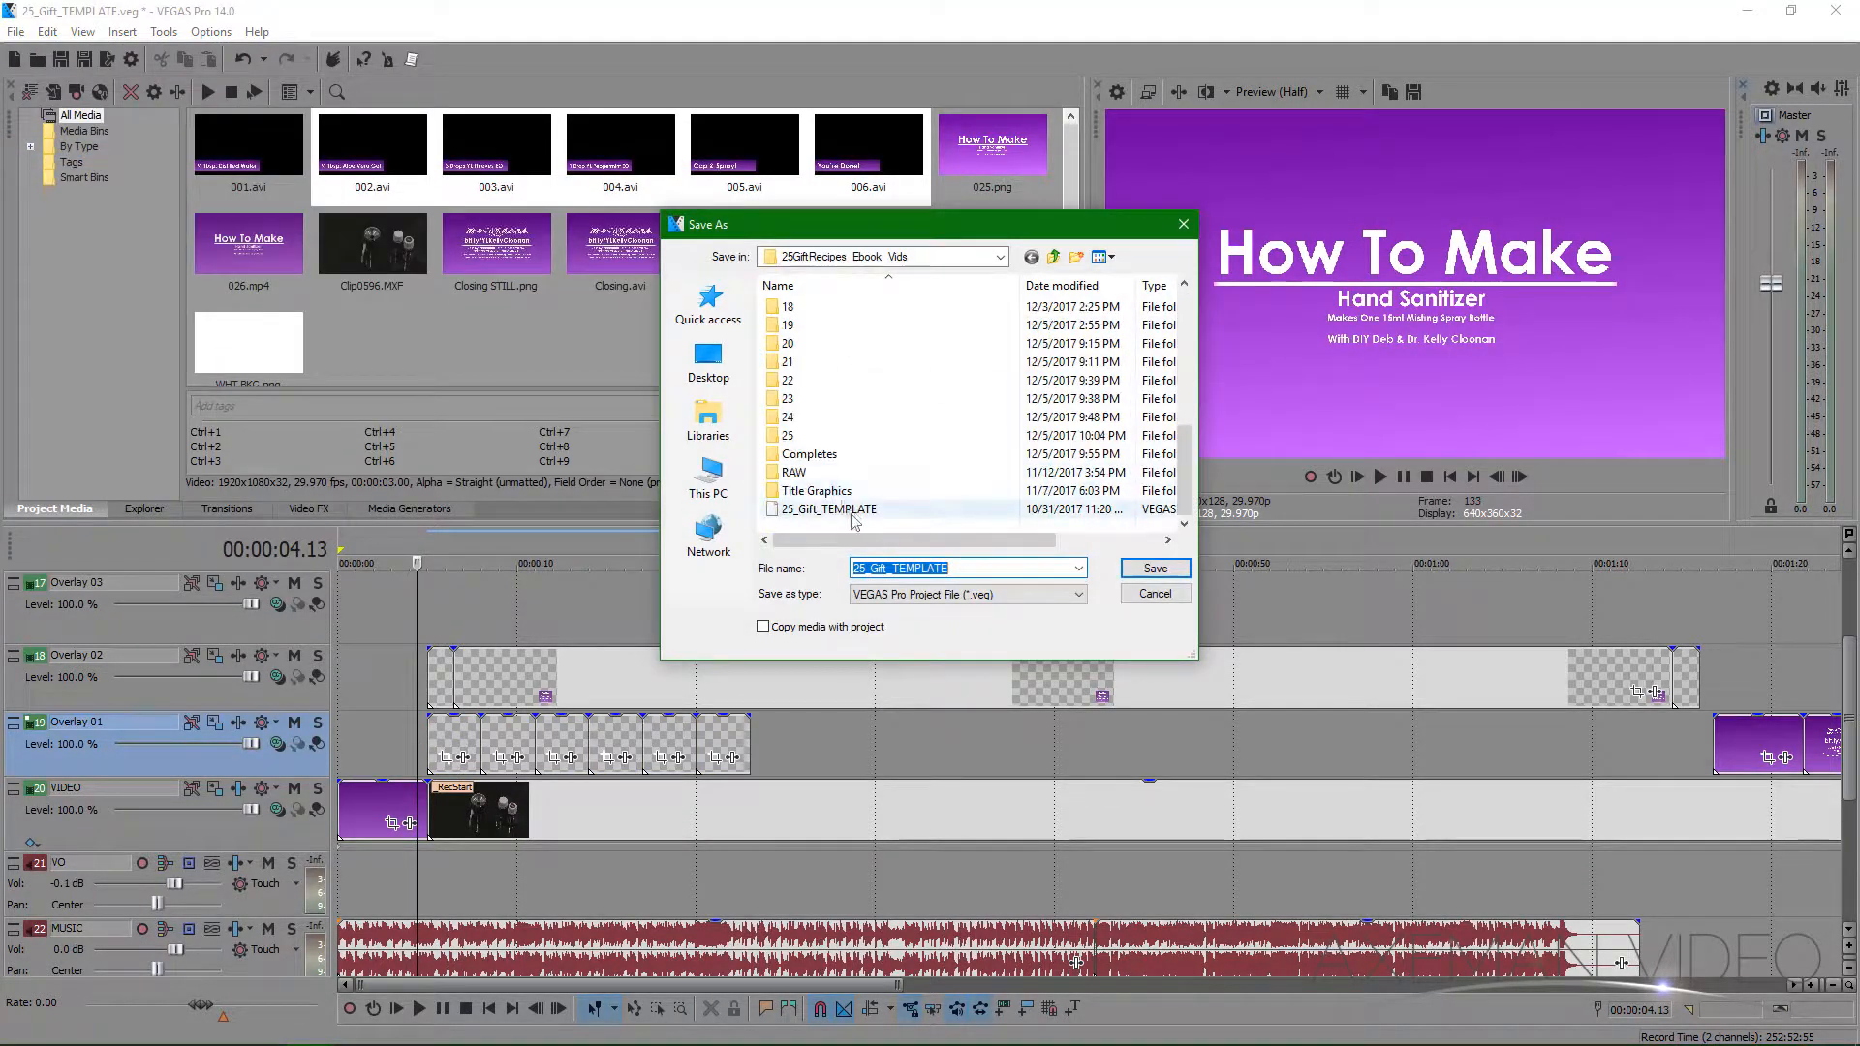
pyautogui.doubleClick(789, 436)
pyautogui.doubleClick(875, 567)
pyautogui.click(961, 566)
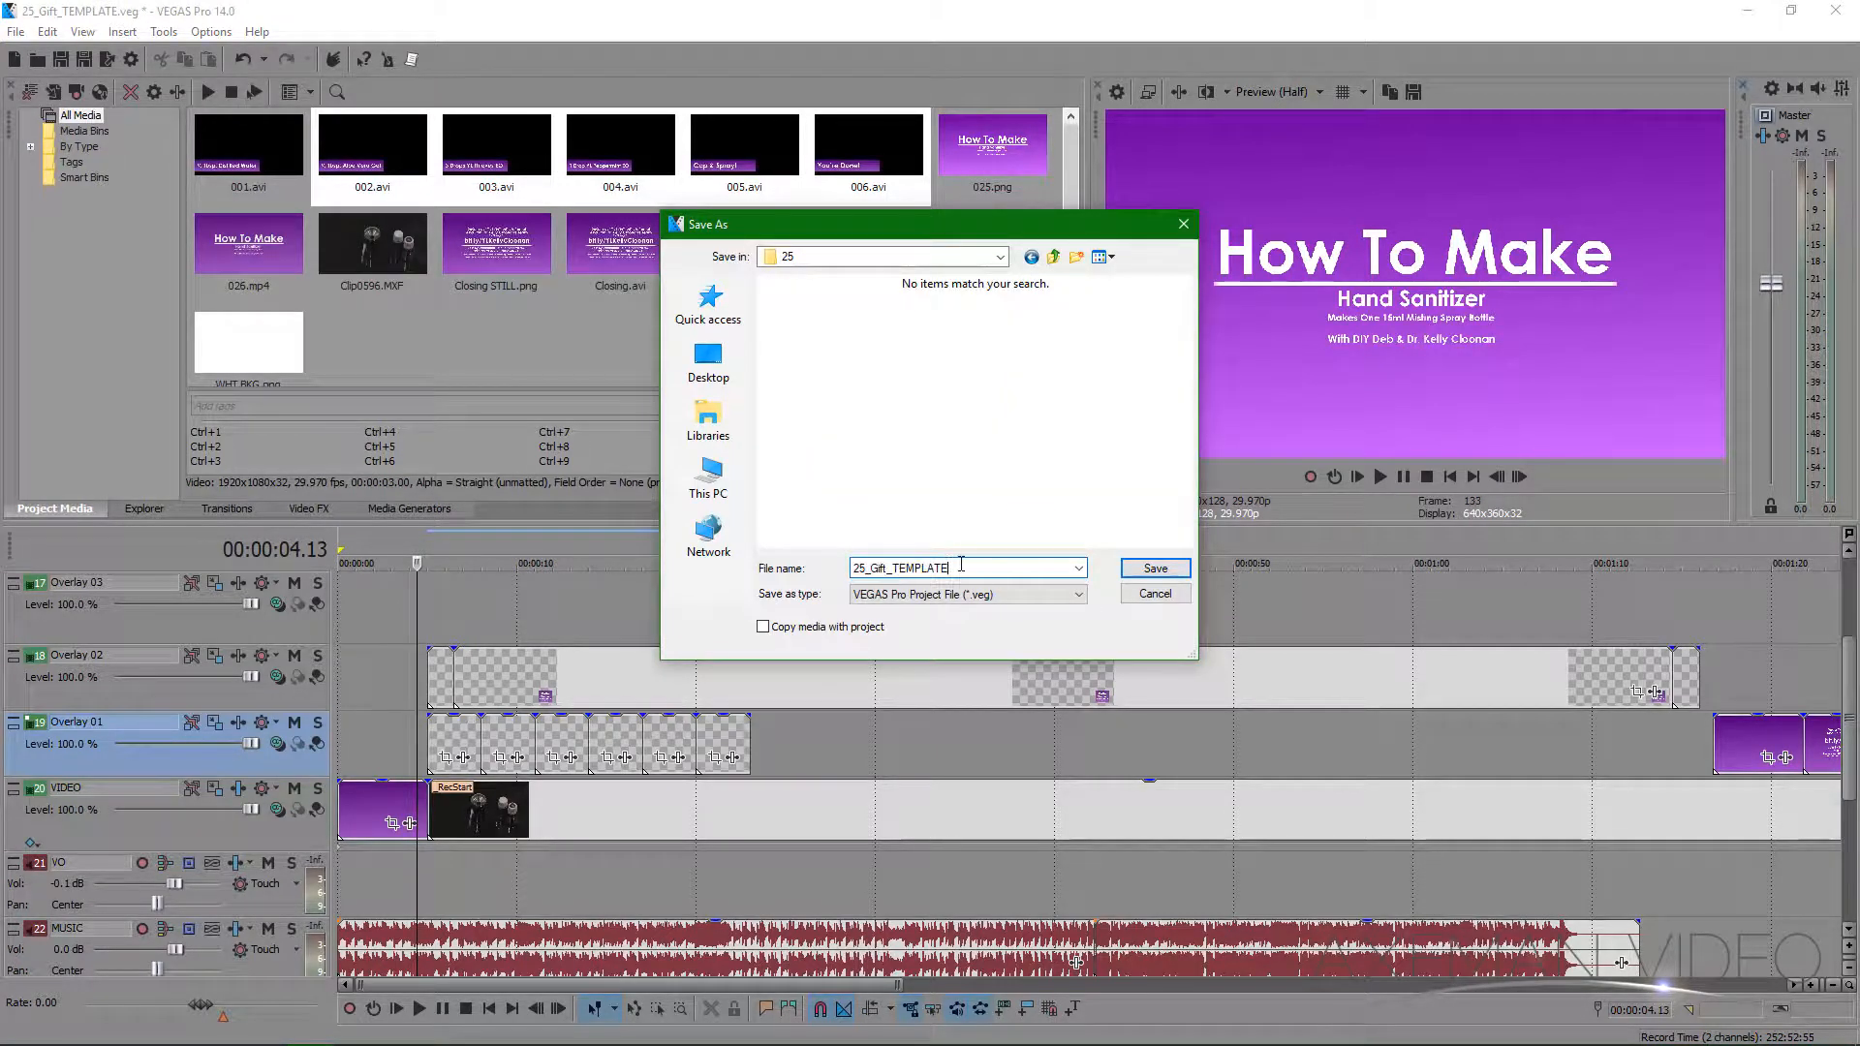
pyautogui.moveTo(955, 570); pyautogui.dragTo(894, 569)
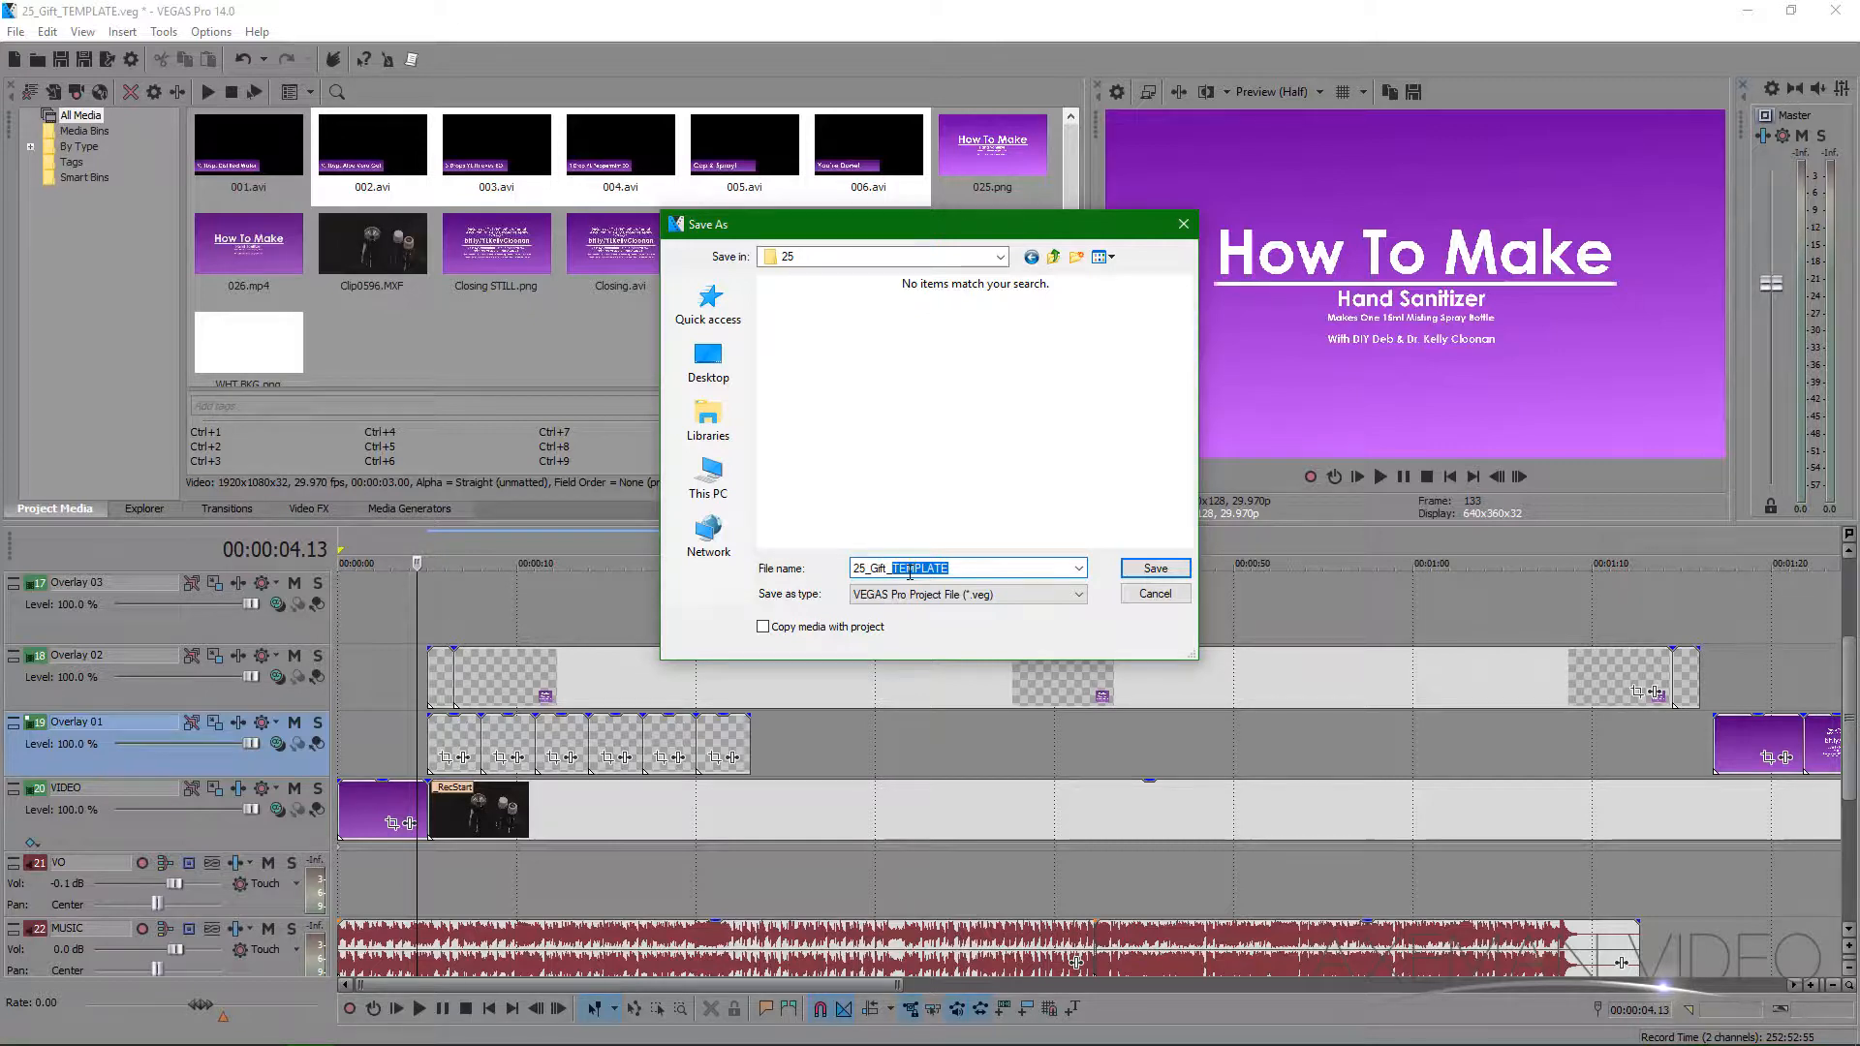
pyautogui.write('25_Hand')
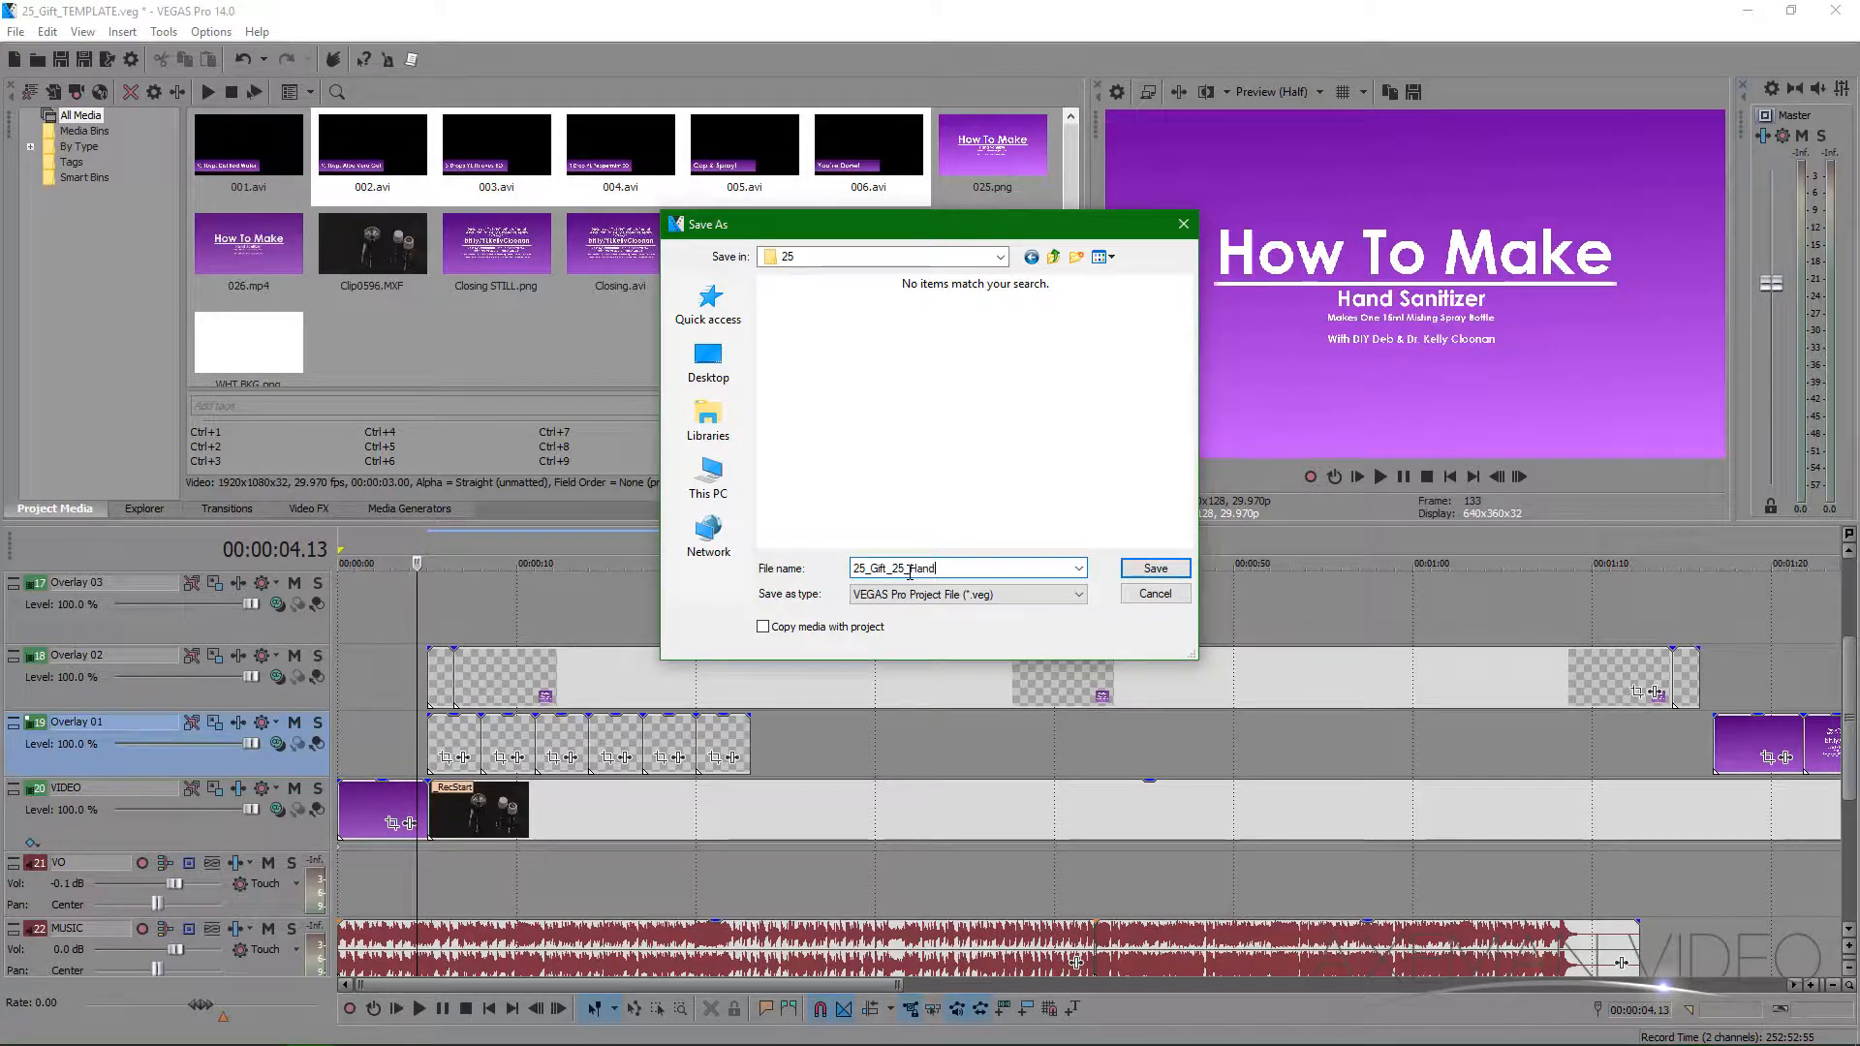
pyautogui.write('_Sanitiz')
pyautogui.click(1153, 568)
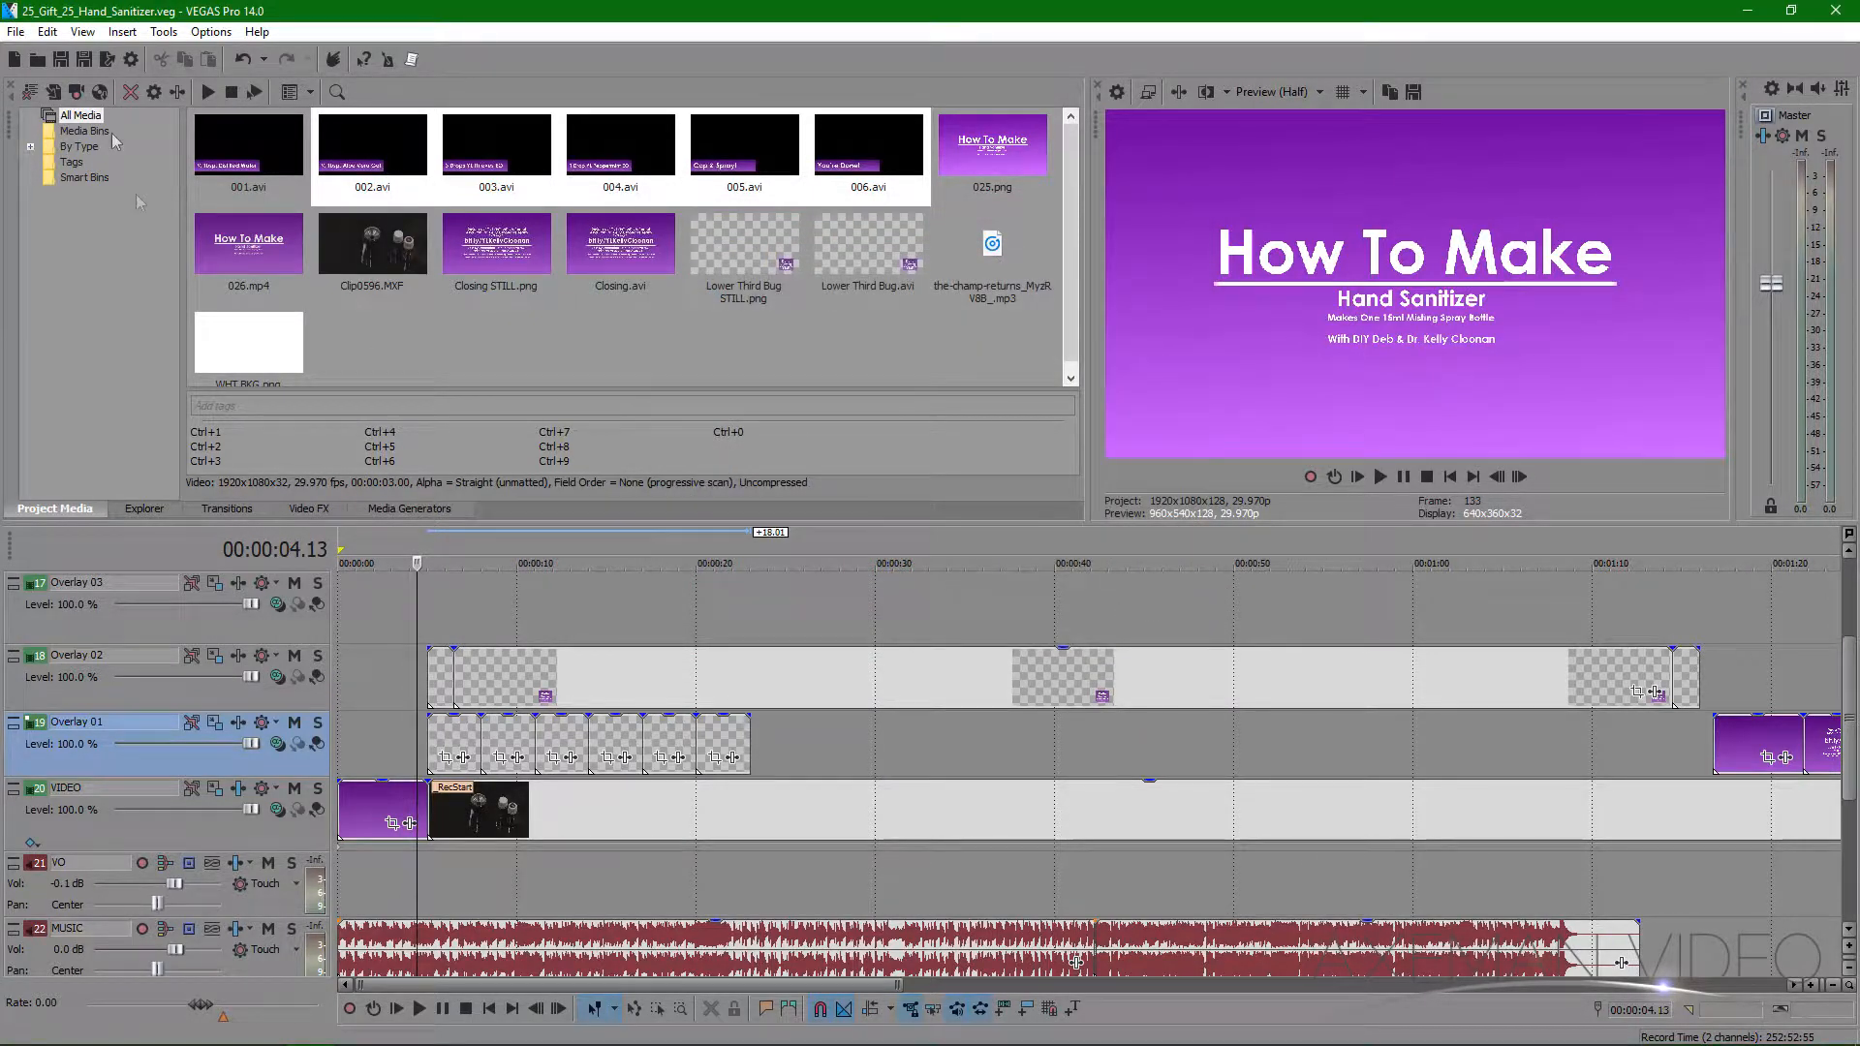
# - Play the timeline around the first banners to check them over the footage
pyautogui.click(453, 757)
pyautogui.press('space')
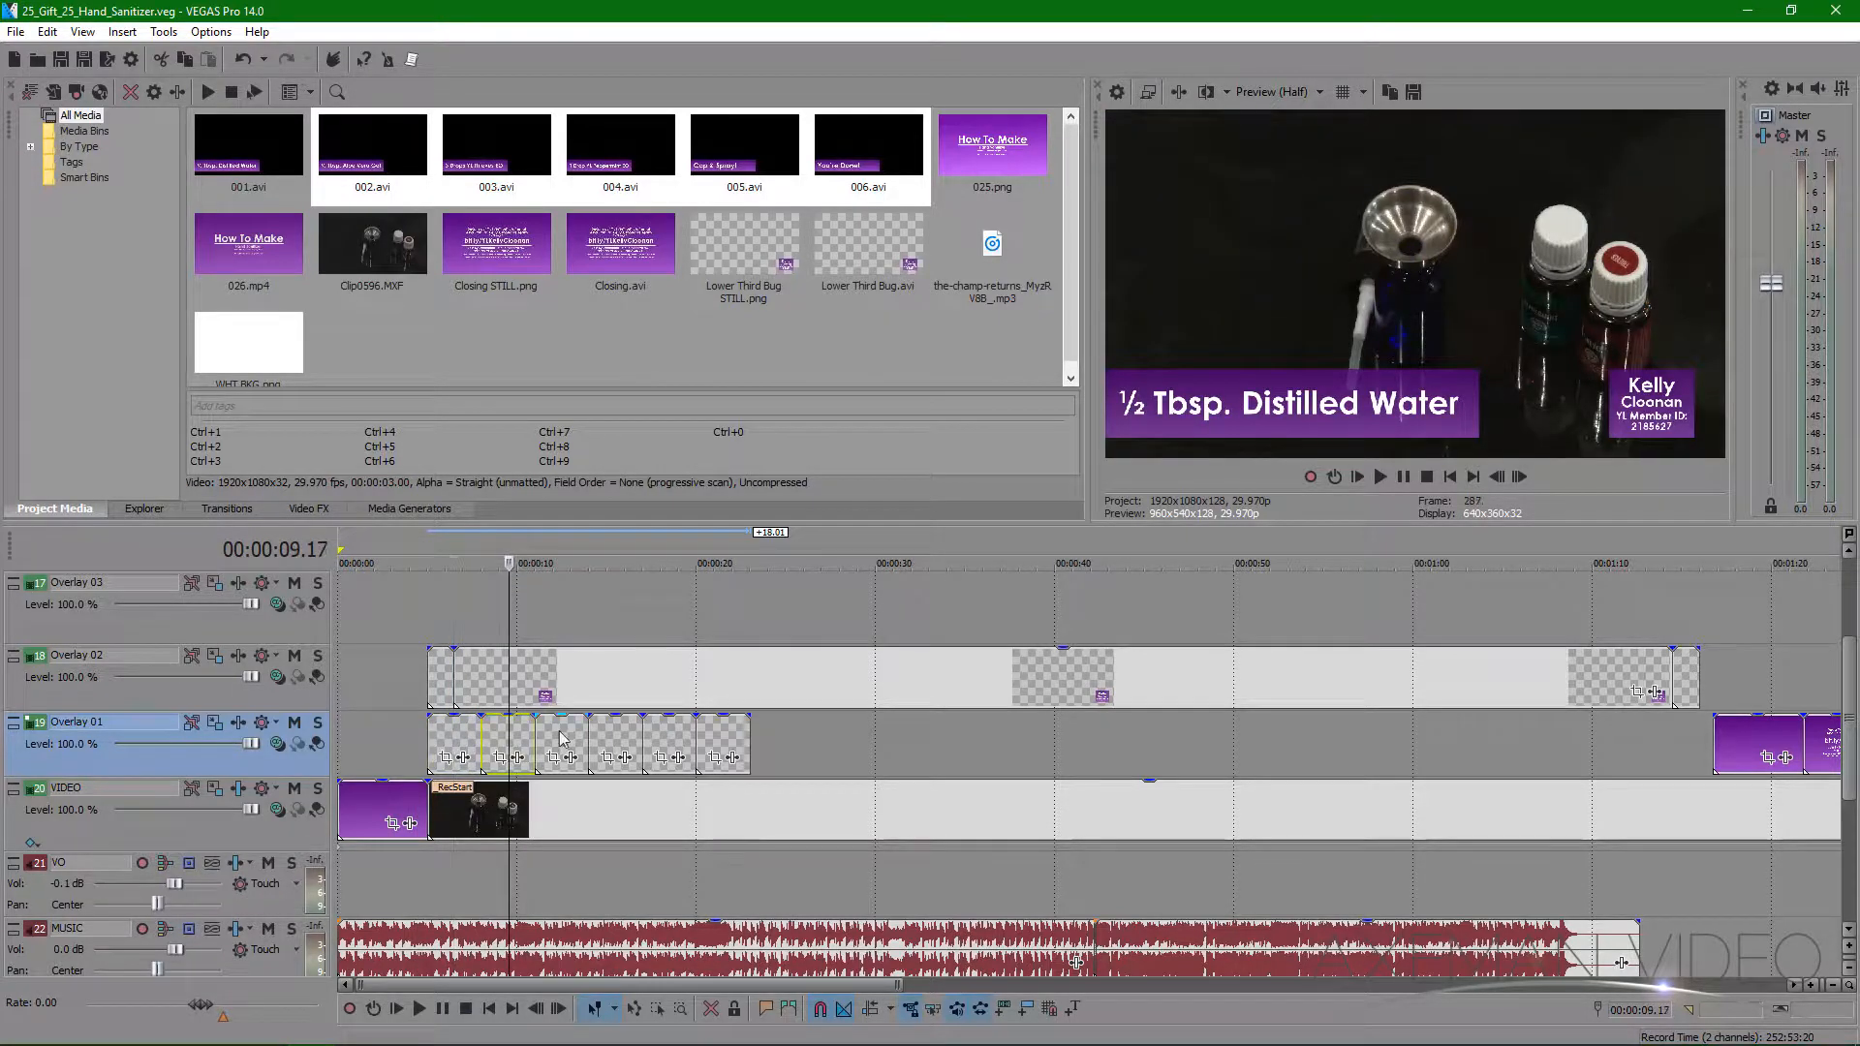
pyautogui.press('space')
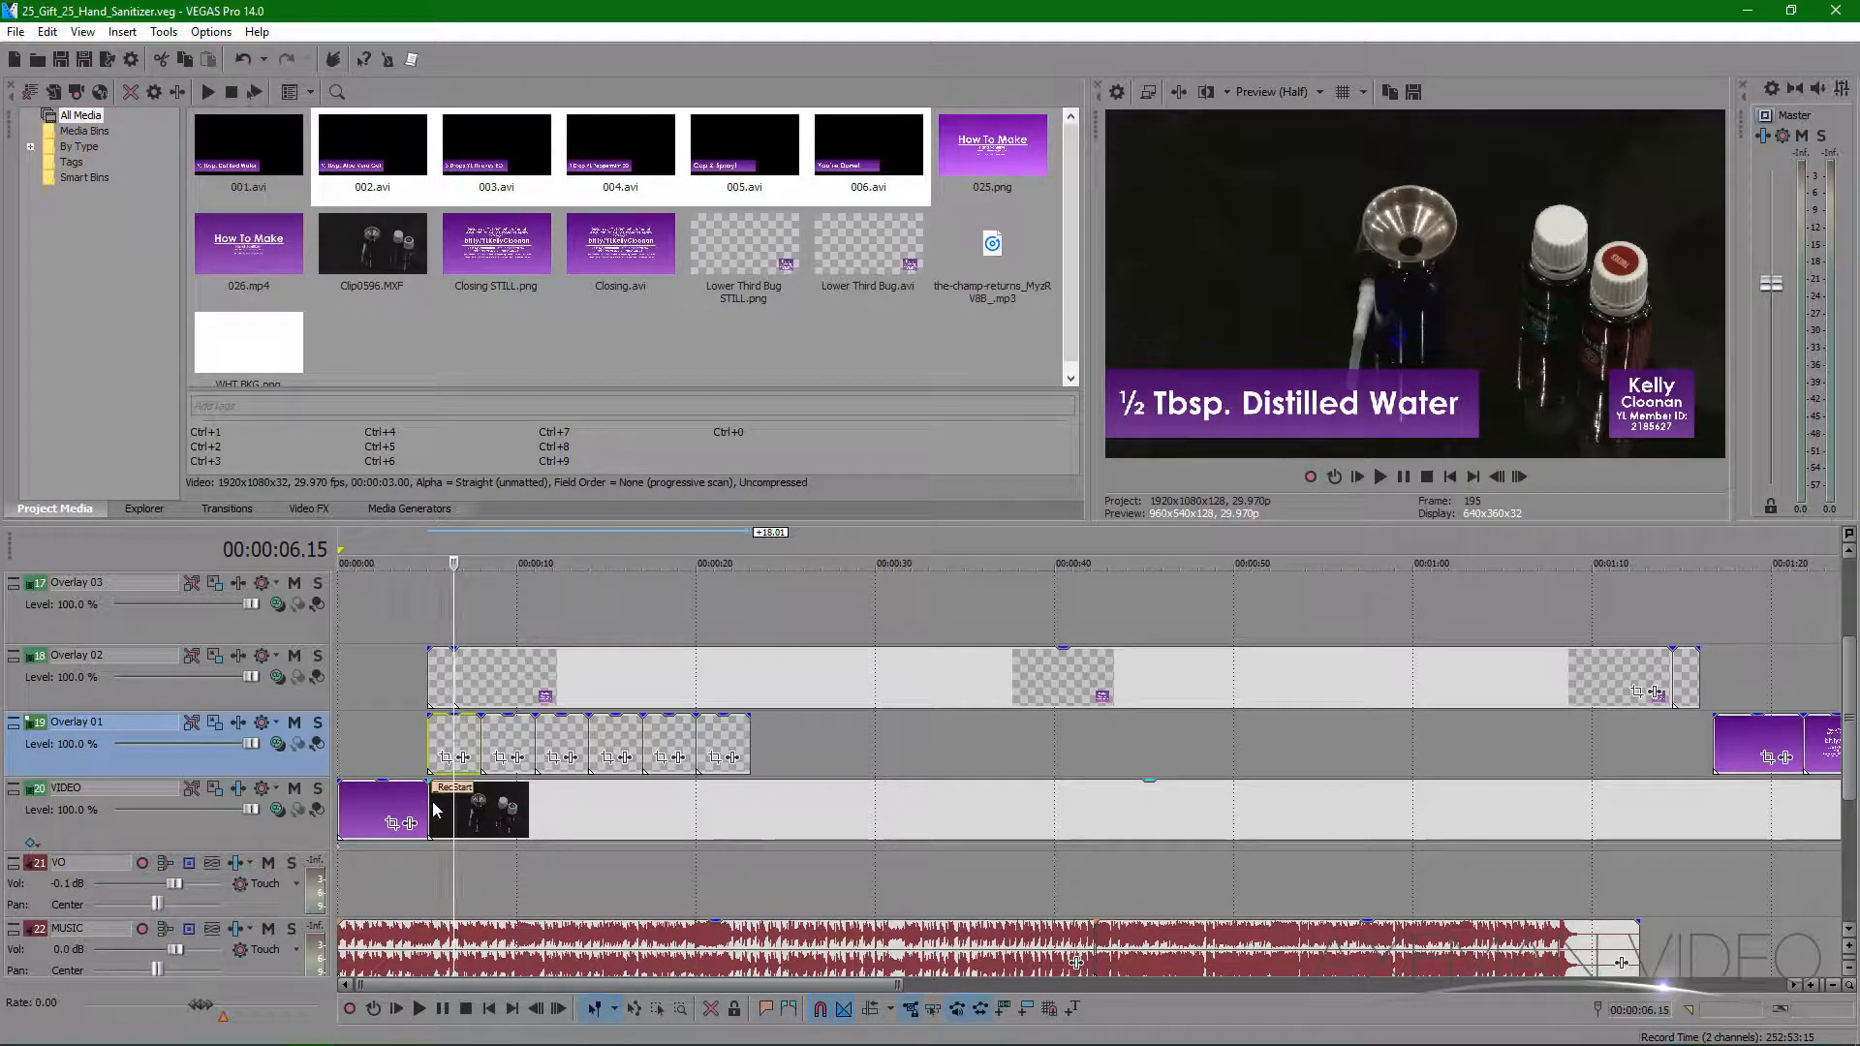
# - Trim the start of the VIDEO track's footage clip by about 28 seconds and preview the frame at 00:00:33.24
pyautogui.moveTo(435, 810); pyautogui.dragTo(932, 777)
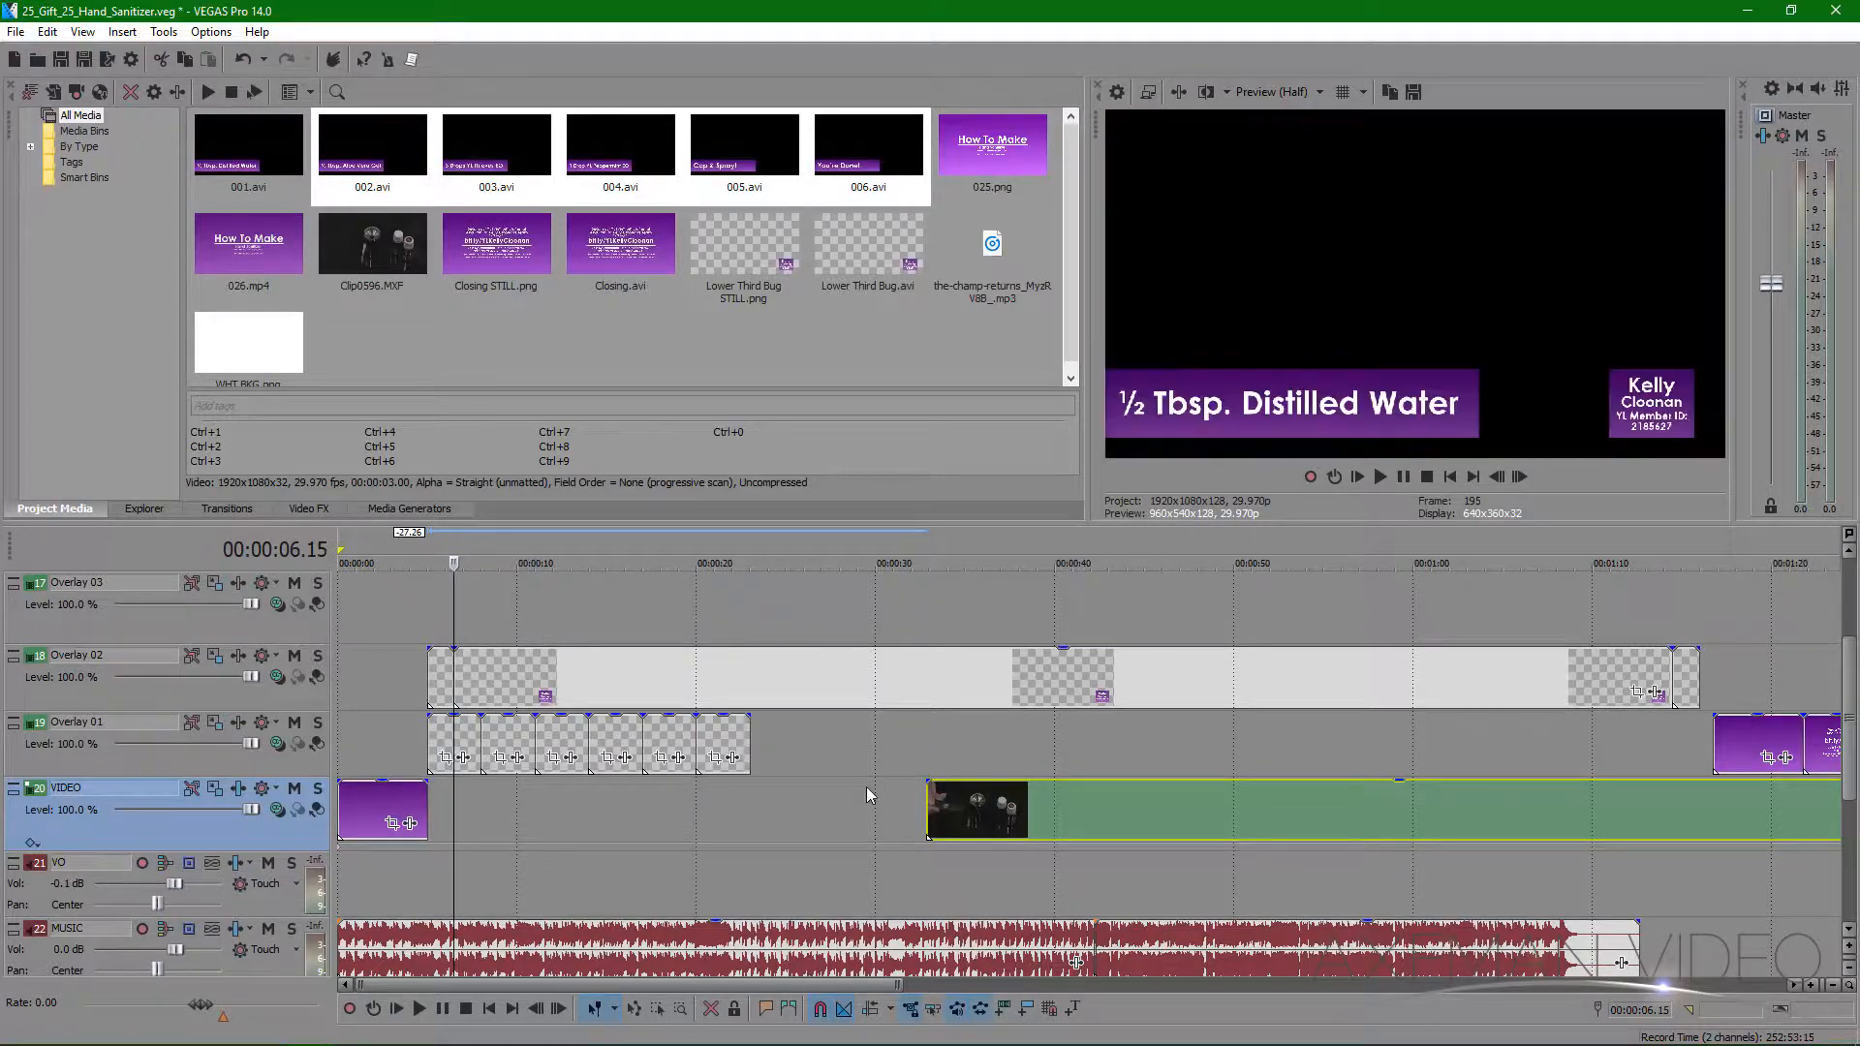
pyautogui.click(943, 814)
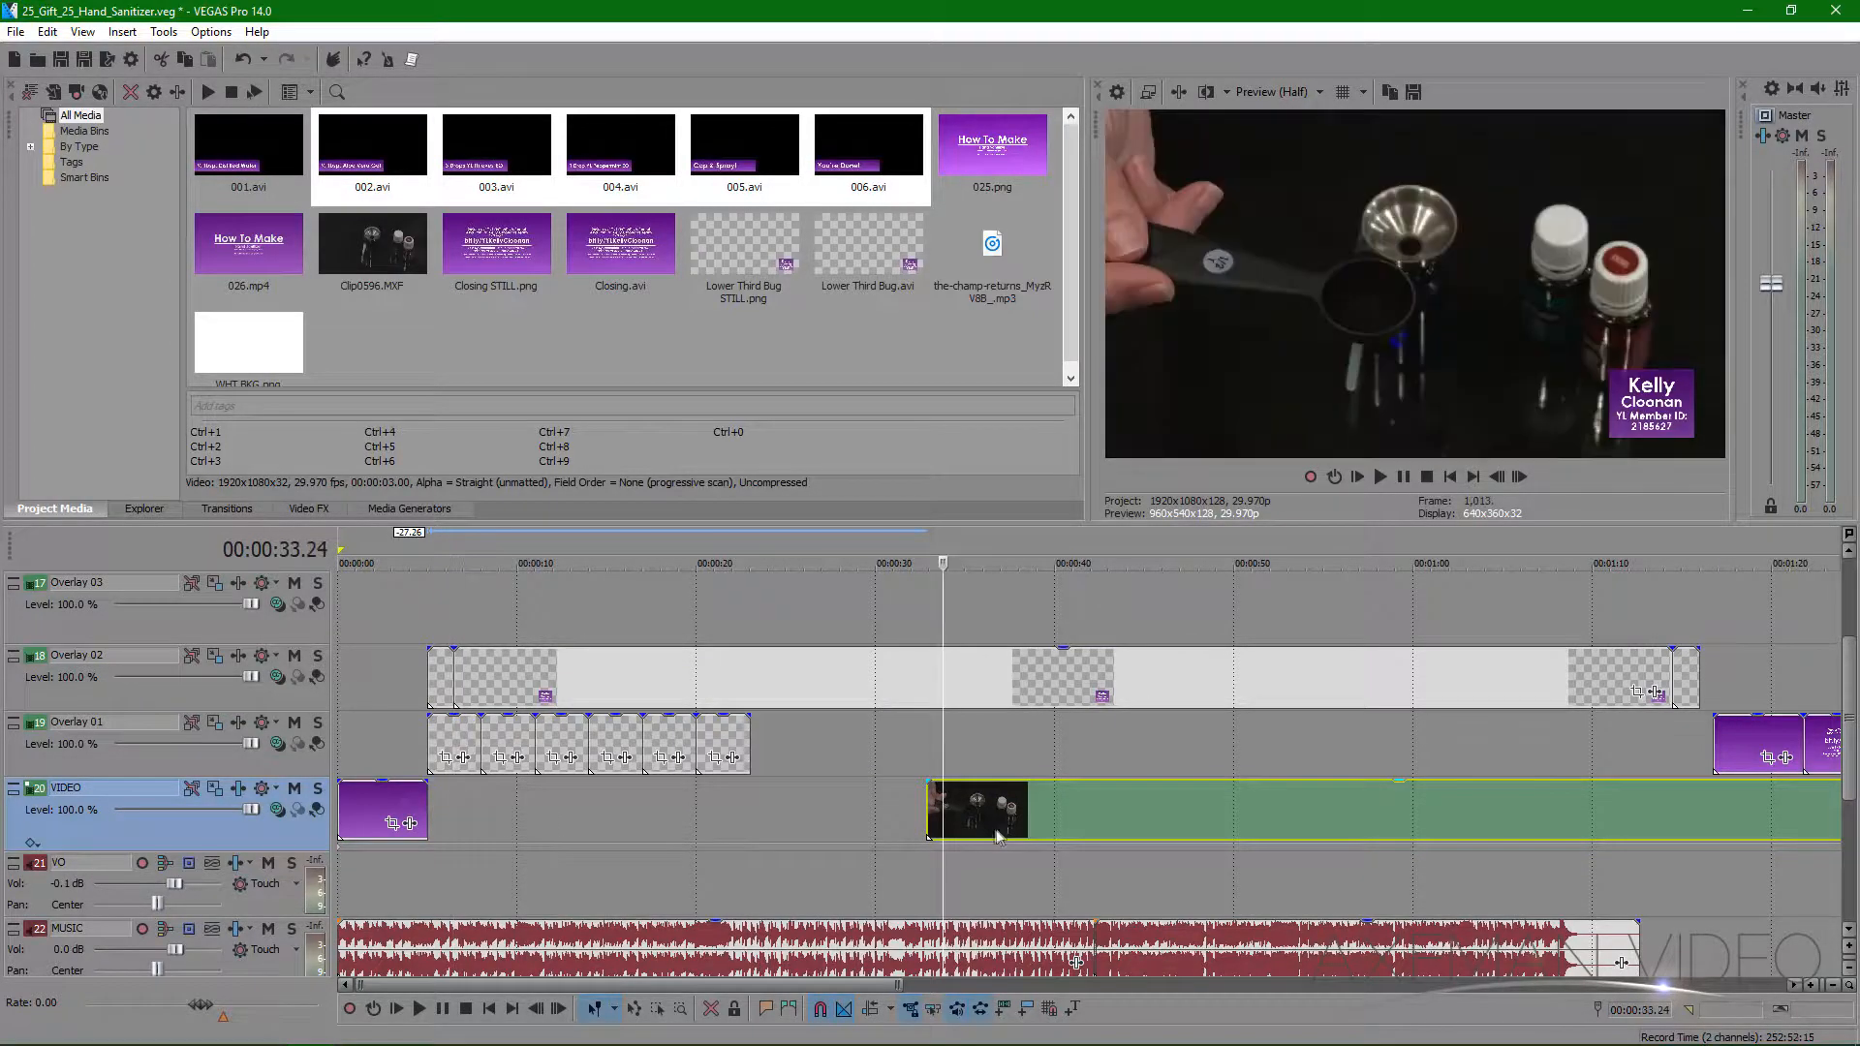
# - Set the VIDEO track's Levels effect to an input start of 0.025 and an input end of 0.700
pyautogui.click(238, 788)
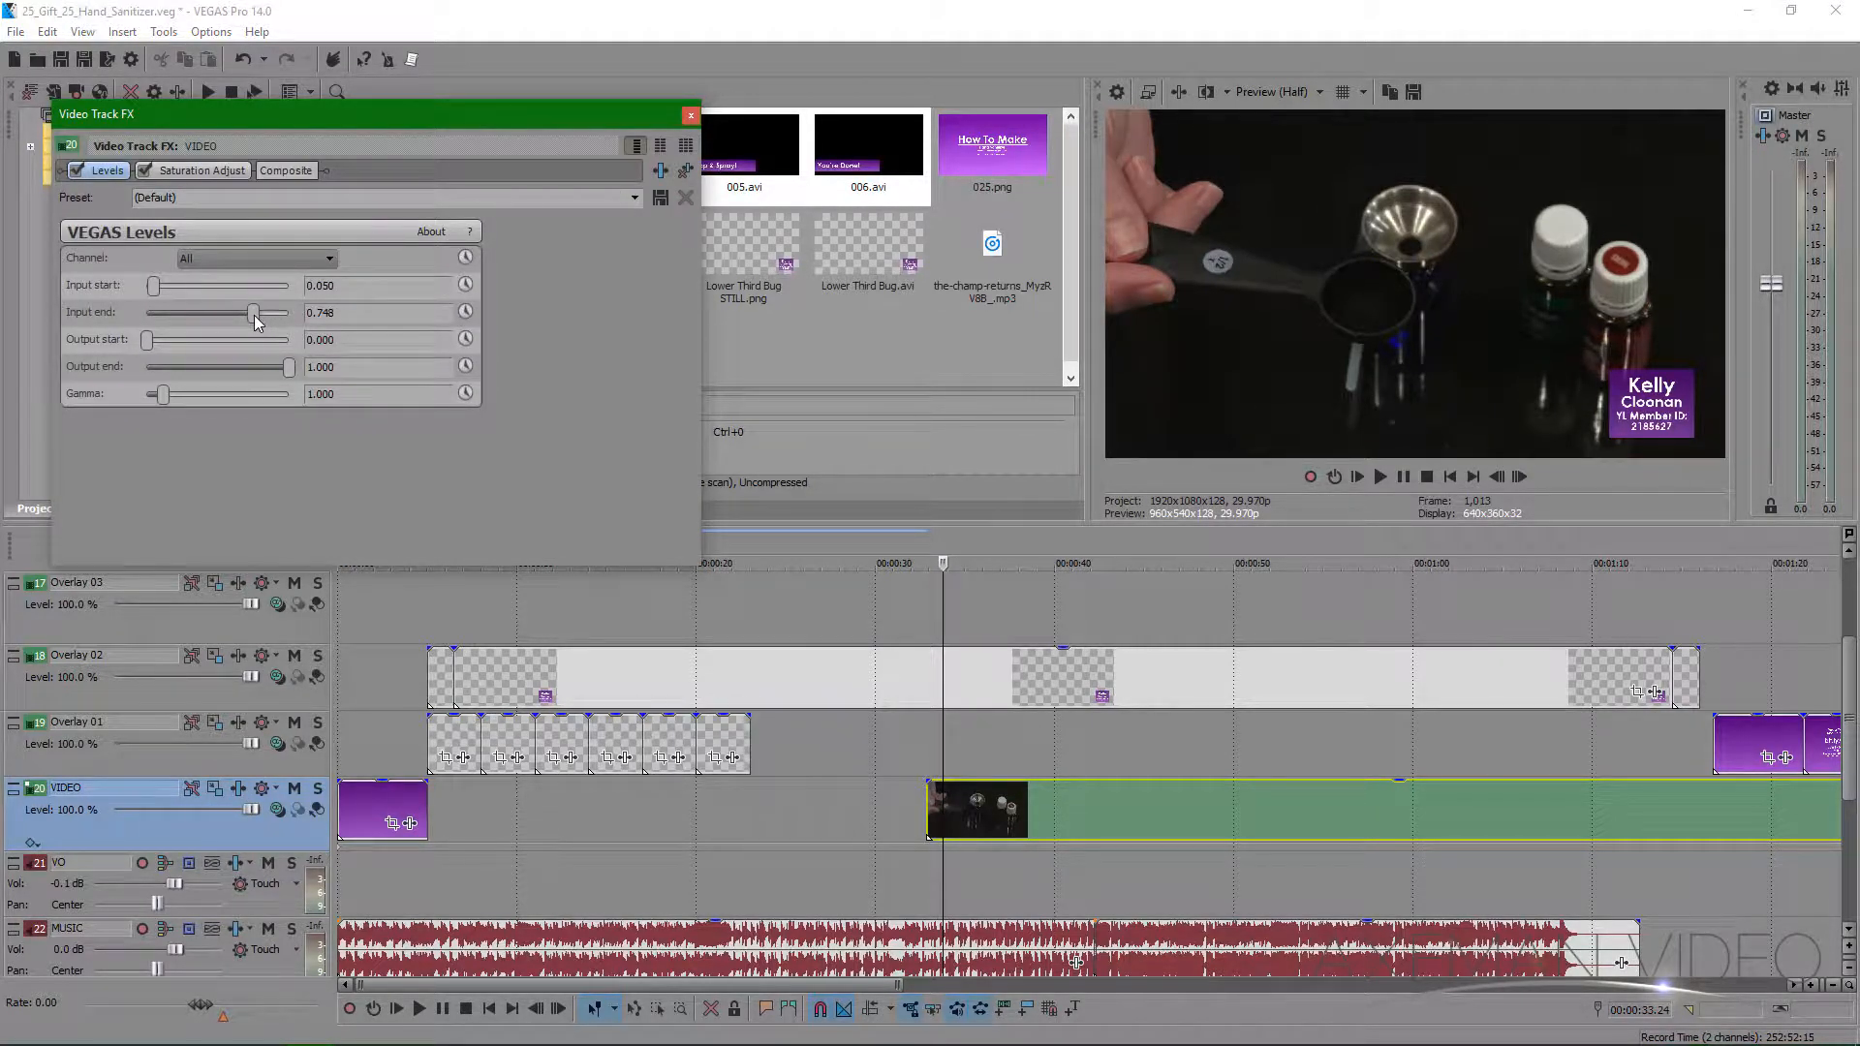
pyautogui.moveTo(259, 323); pyautogui.dragTo(306, 326)
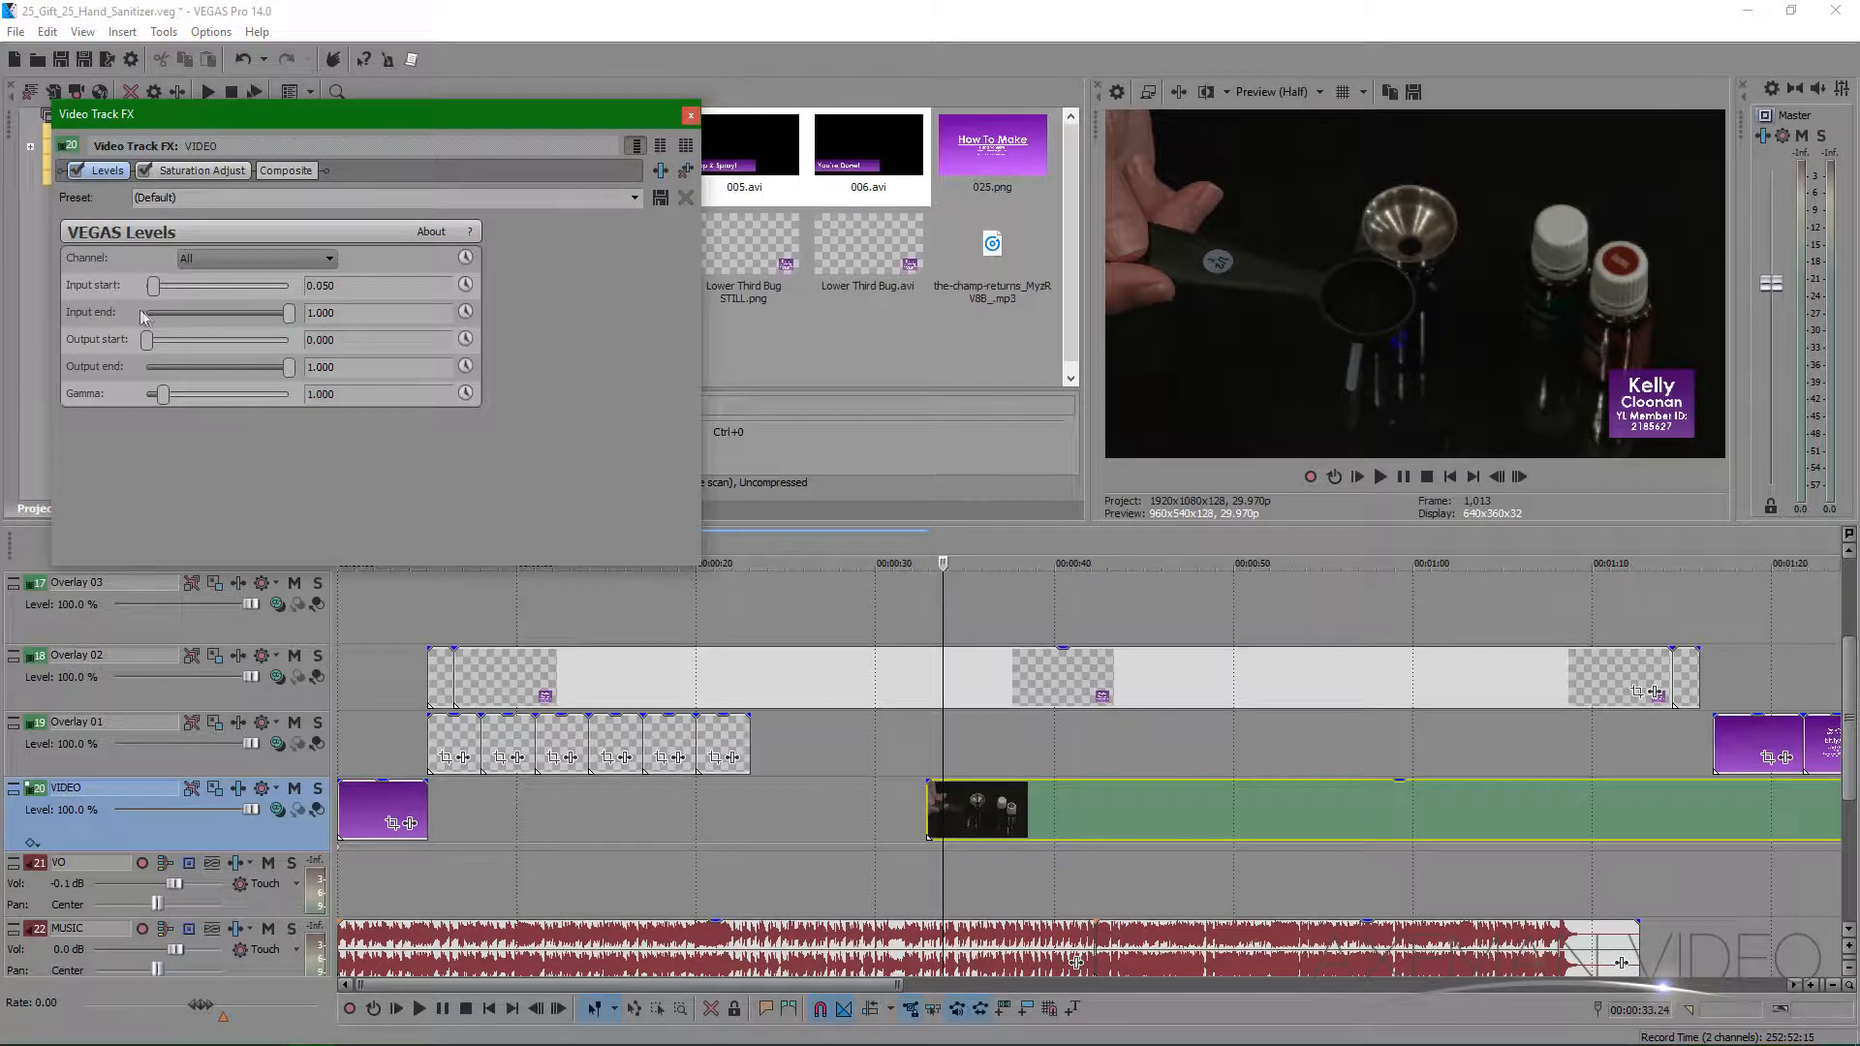
pyautogui.moveTo(155, 287); pyautogui.dragTo(126, 291)
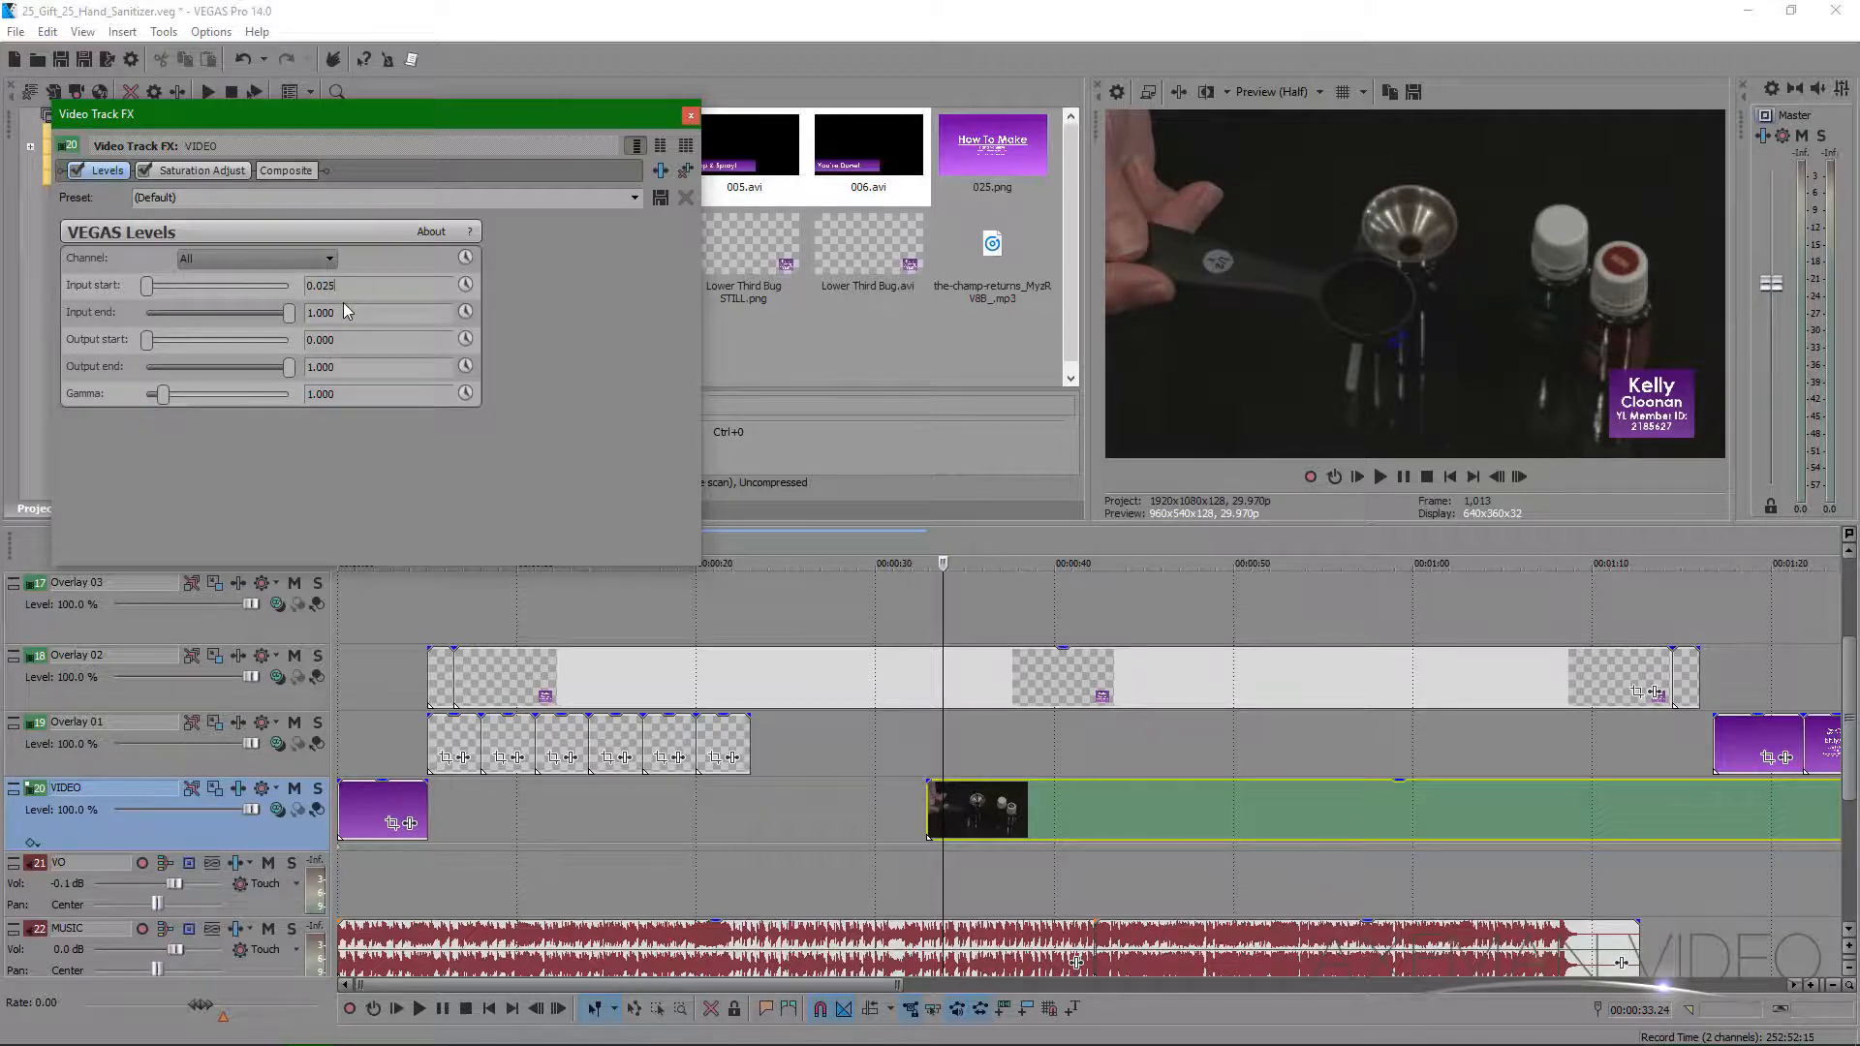
pyautogui.press('Return')
pyautogui.moveTo(294, 320); pyautogui.dragTo(263, 318)
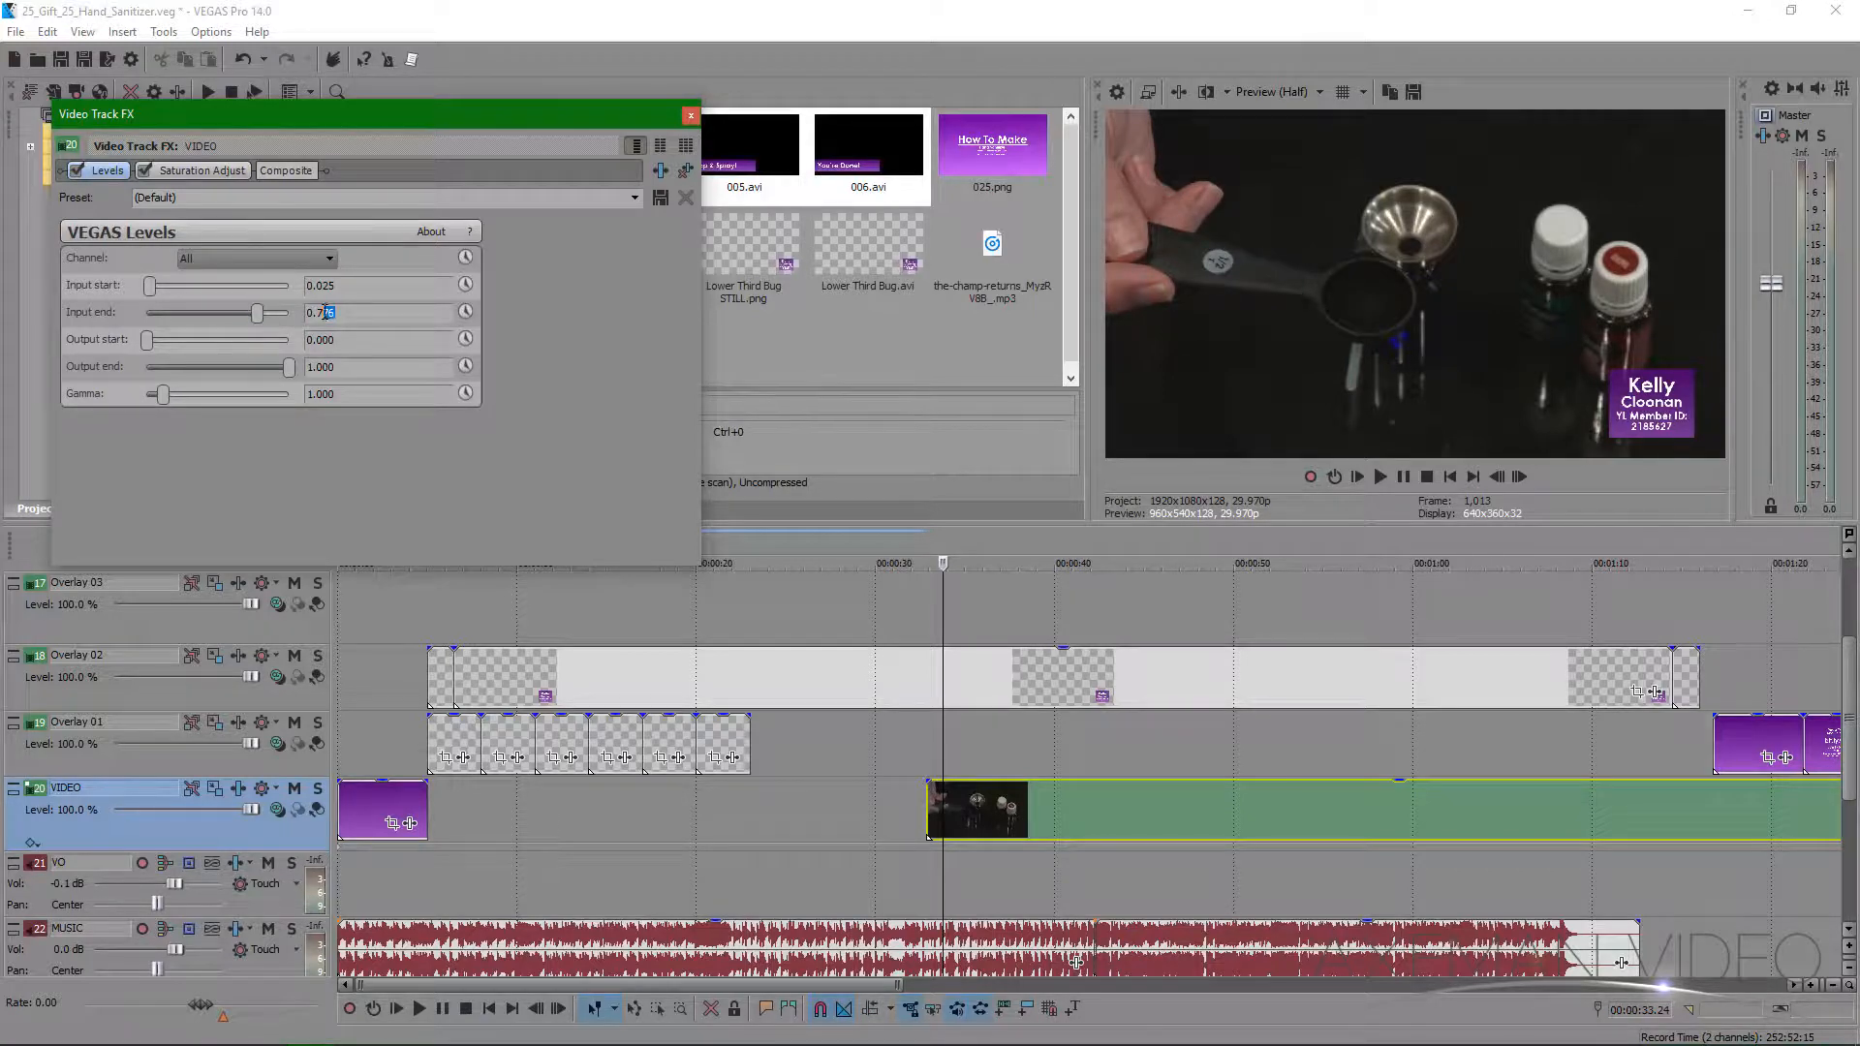
pyautogui.write('0')
pyautogui.press('Return')
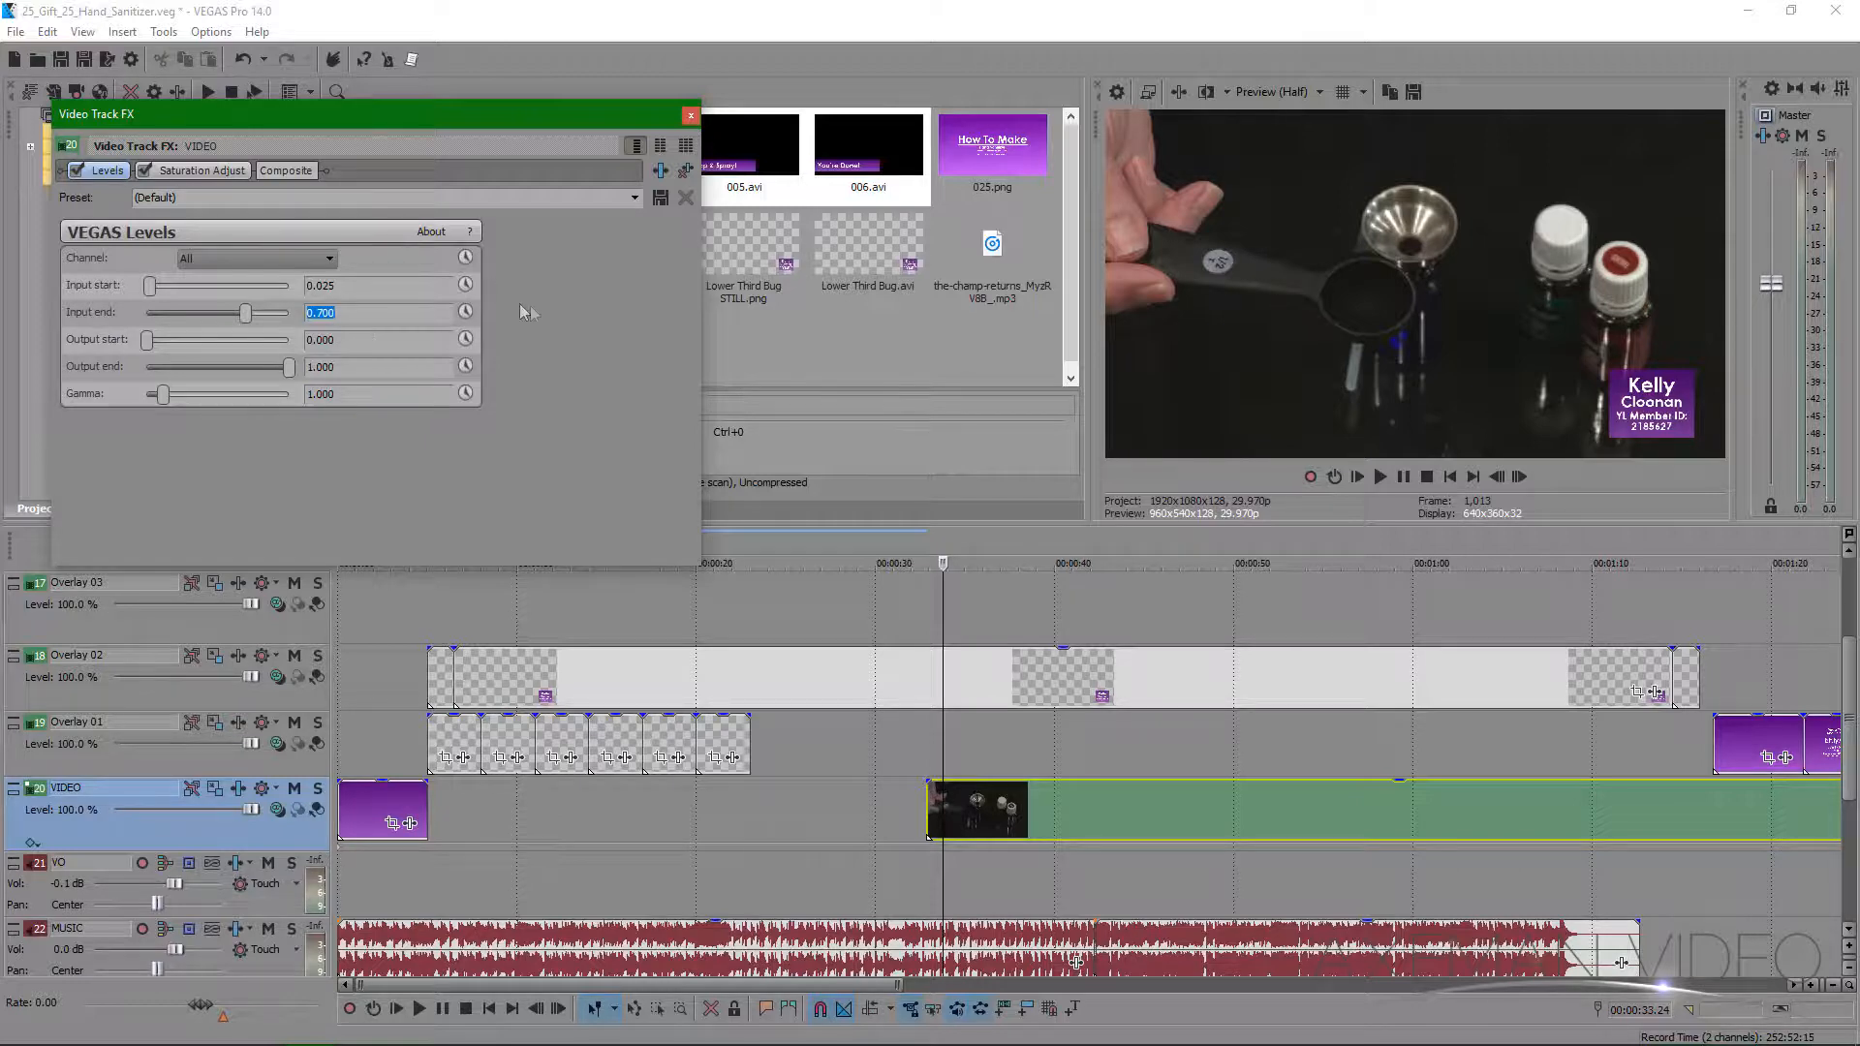
pyautogui.click(690, 117)
# - Move the footage clip on the VIDEO track against the end of the title clip and turn on the external monitor preview
pyautogui.moveTo(997, 813); pyautogui.dragTo(502, 825)
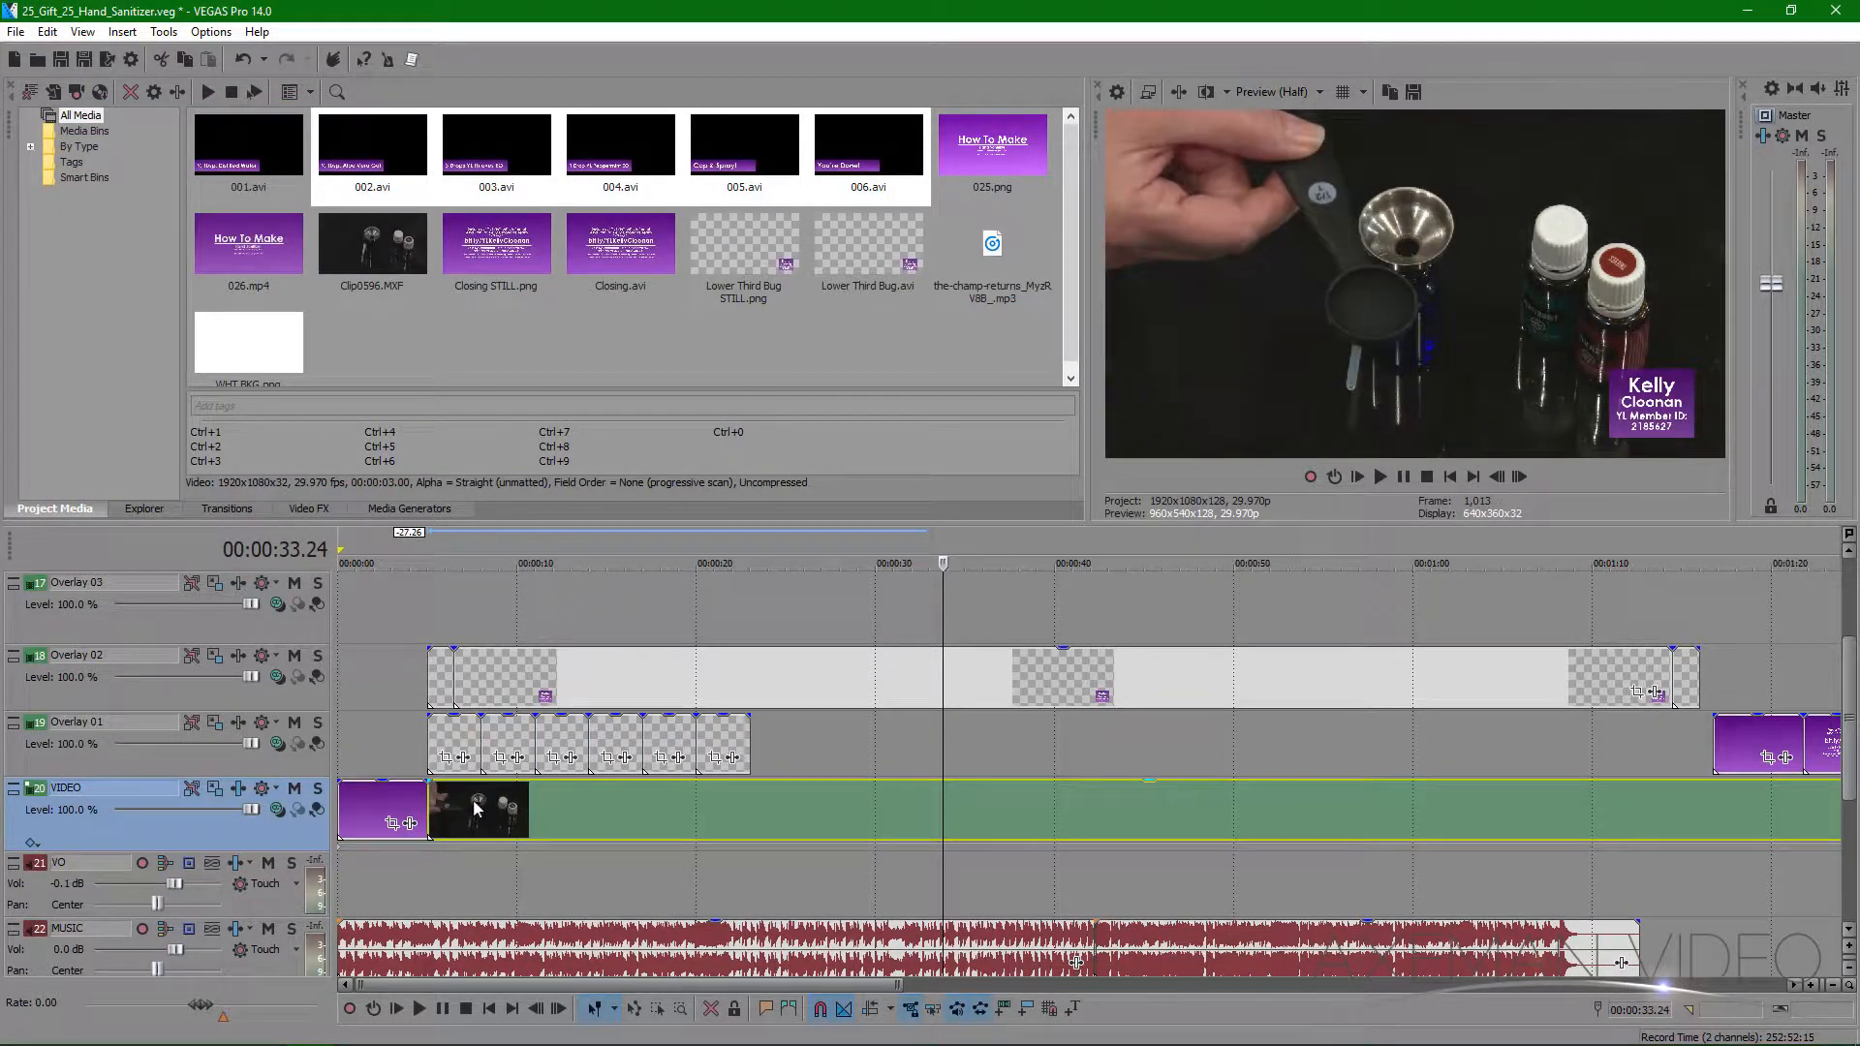
pyautogui.click(475, 823)
pyautogui.scroll(5, 475, 823)
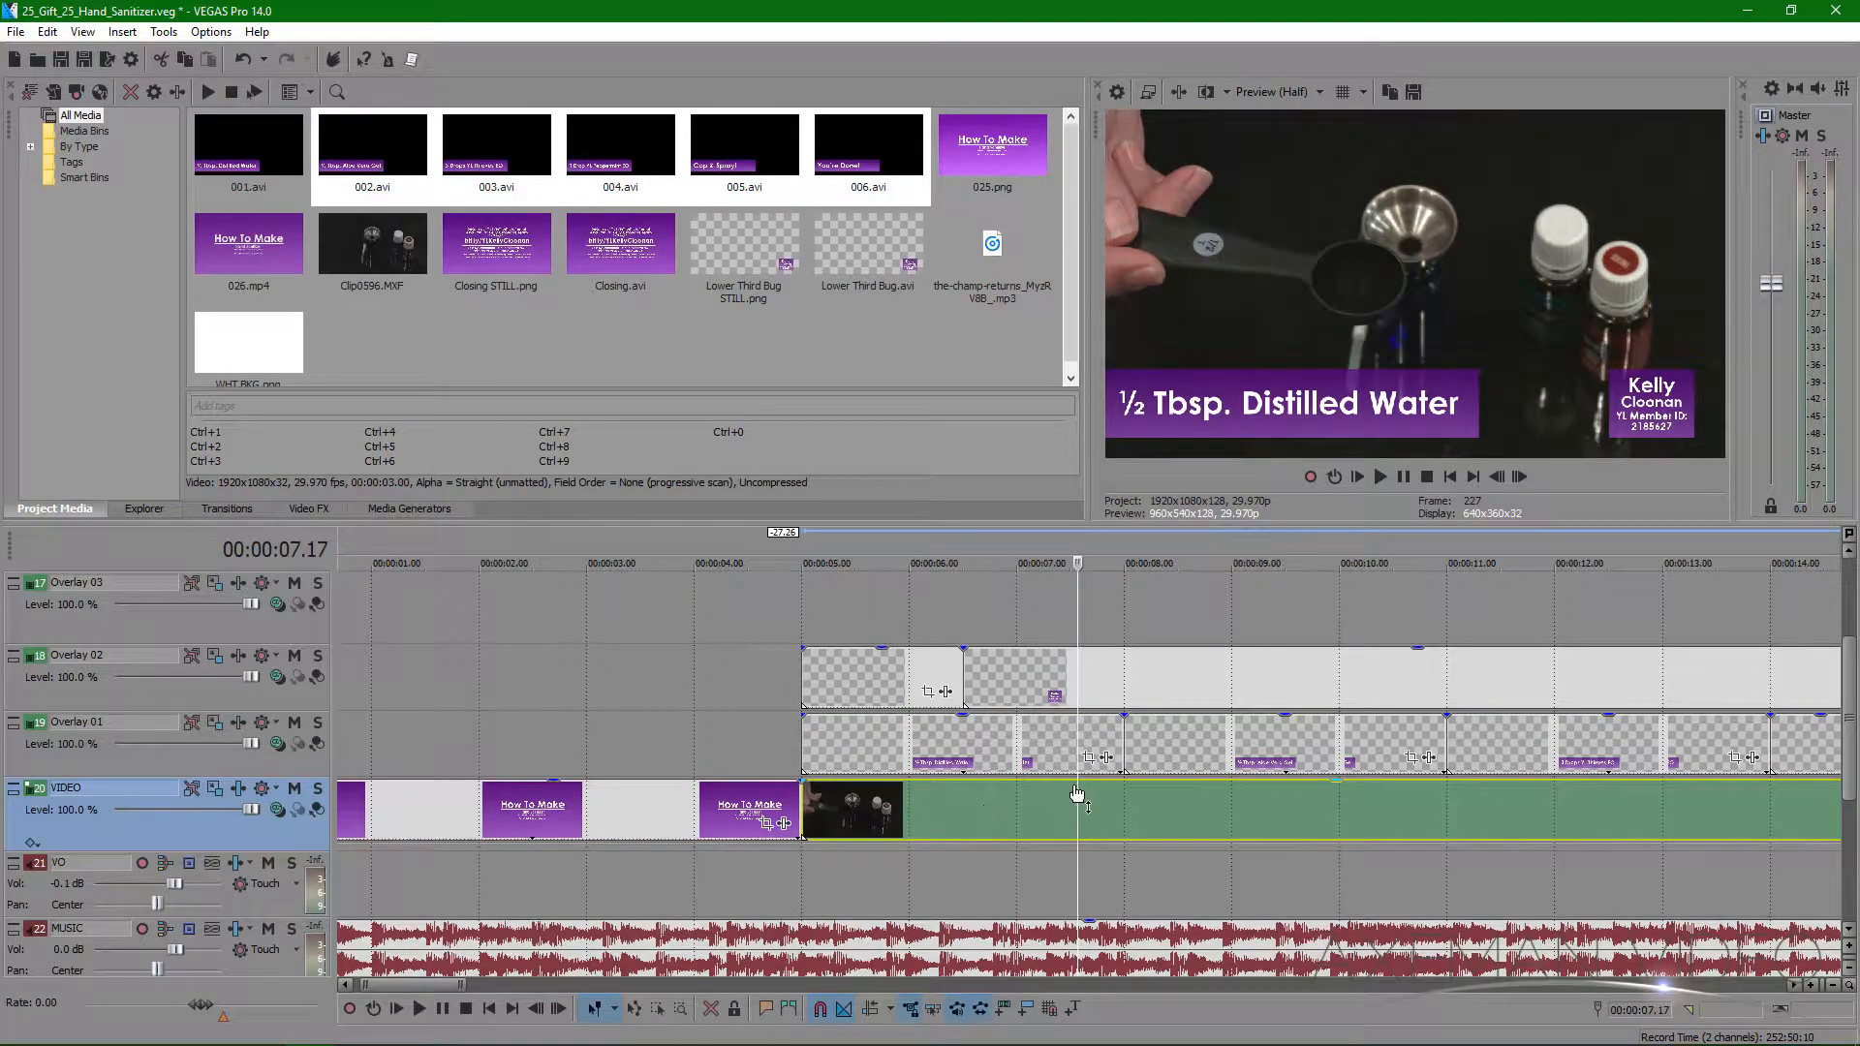
pyautogui.click(911, 804)
pyautogui.moveTo(917, 804); pyautogui.dragTo(957, 806)
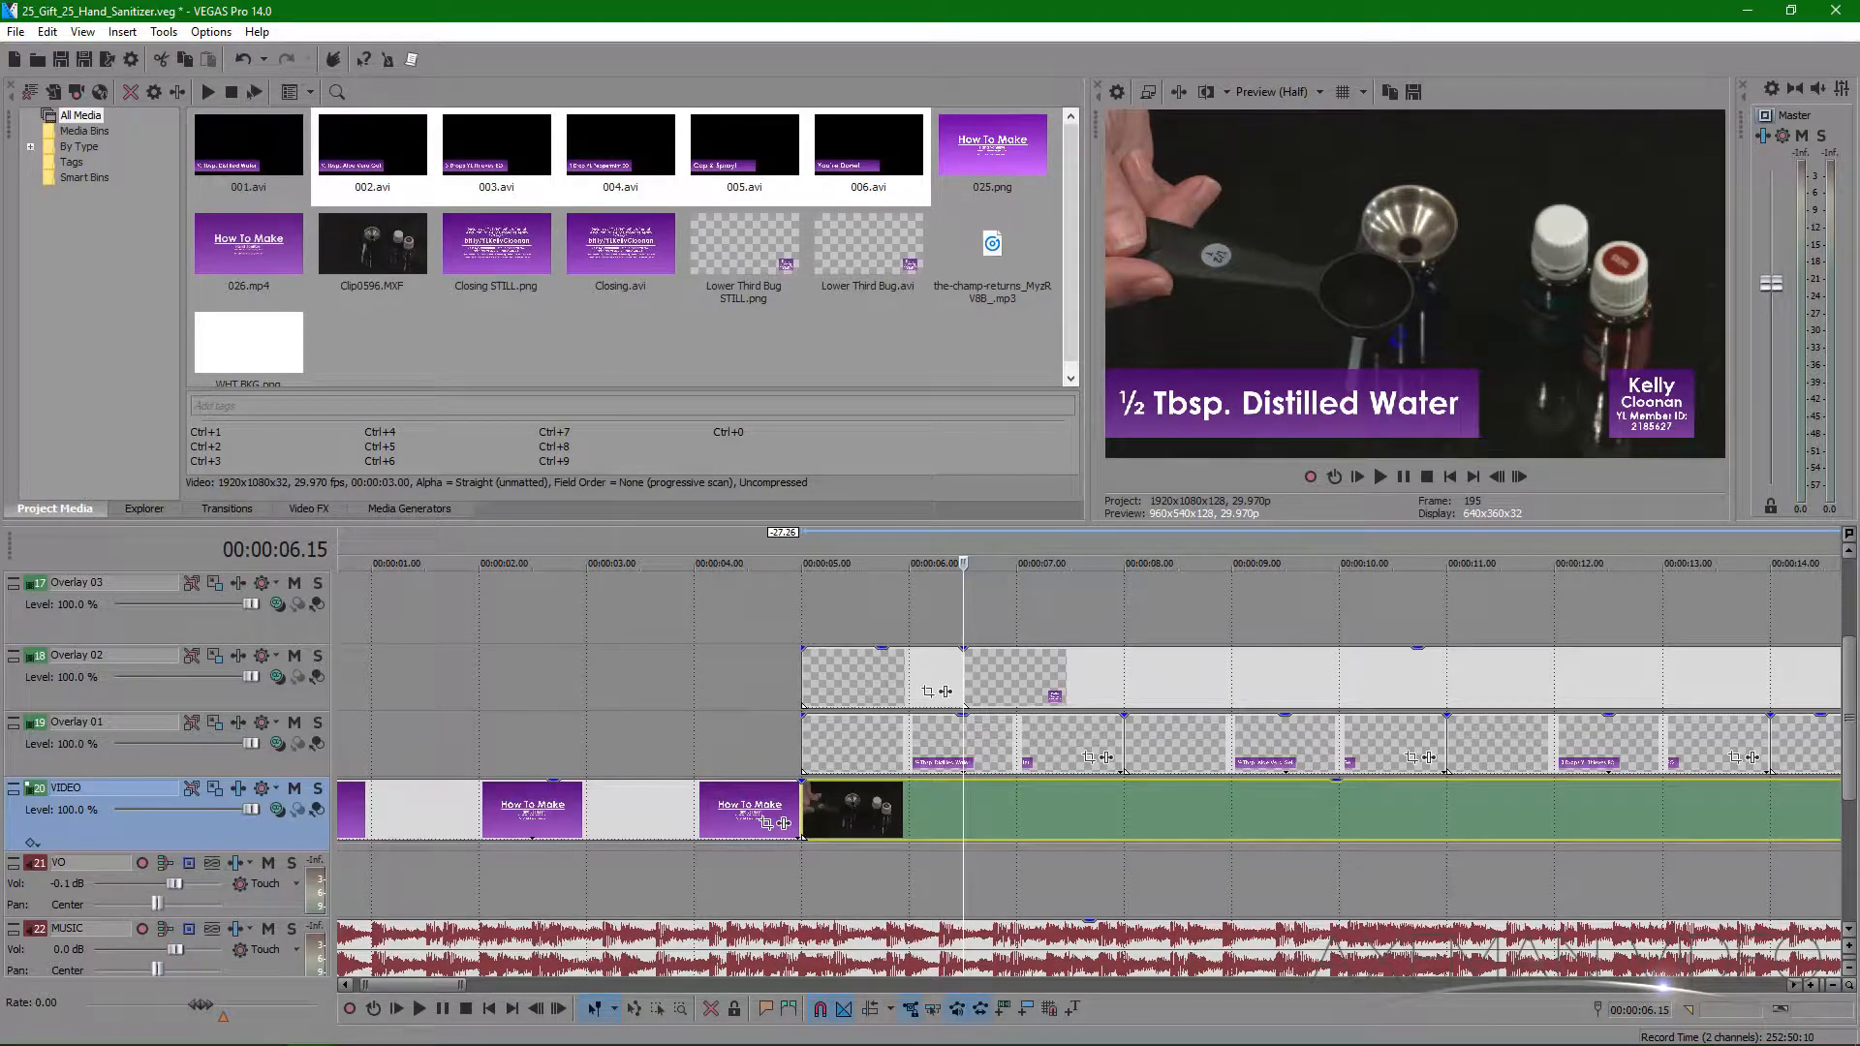
pyautogui.click(1148, 93)
pyautogui.moveTo(964, 622); pyautogui.dragTo(879, 614)
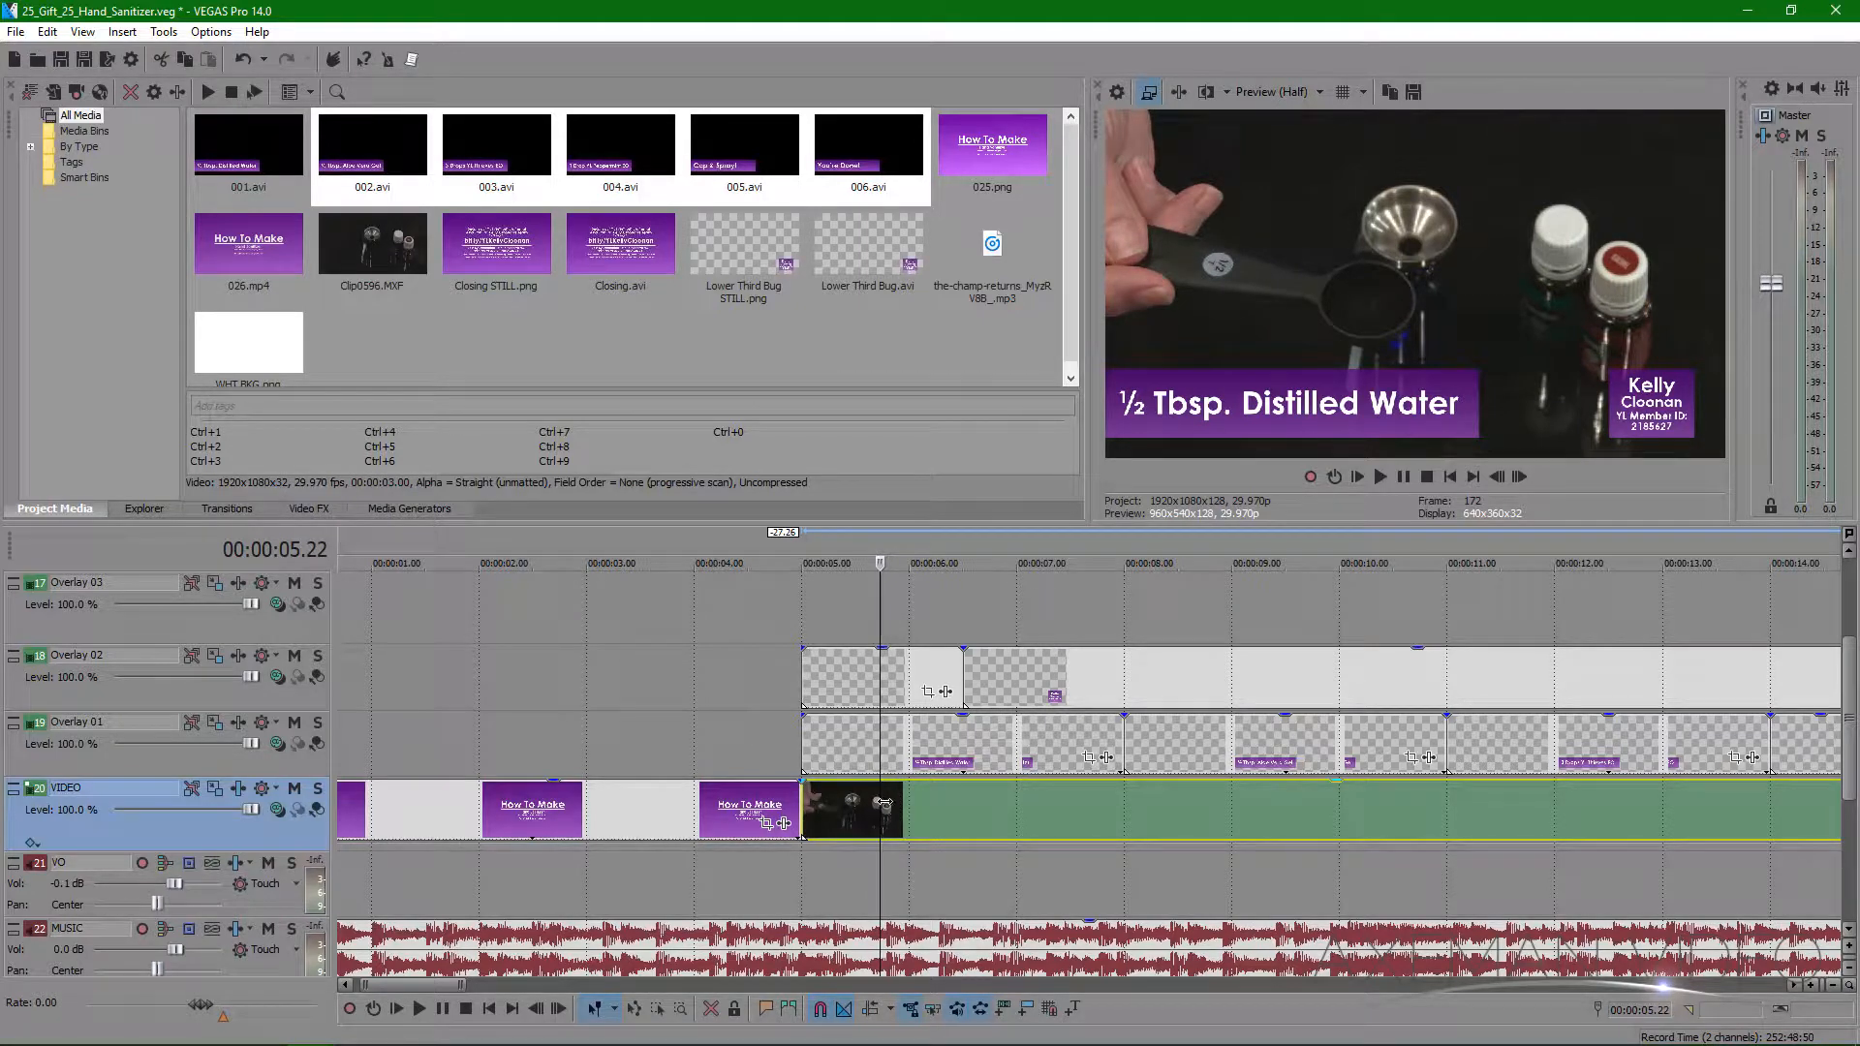
# - Split the footage at 00:00:06.15, start the next part there at the water pouring, and split it again at 00:00:08.00
pyautogui.moveTo(883, 803); pyautogui.dragTo(1010, 831)
pyautogui.press('s')
pyautogui.click(973, 613)
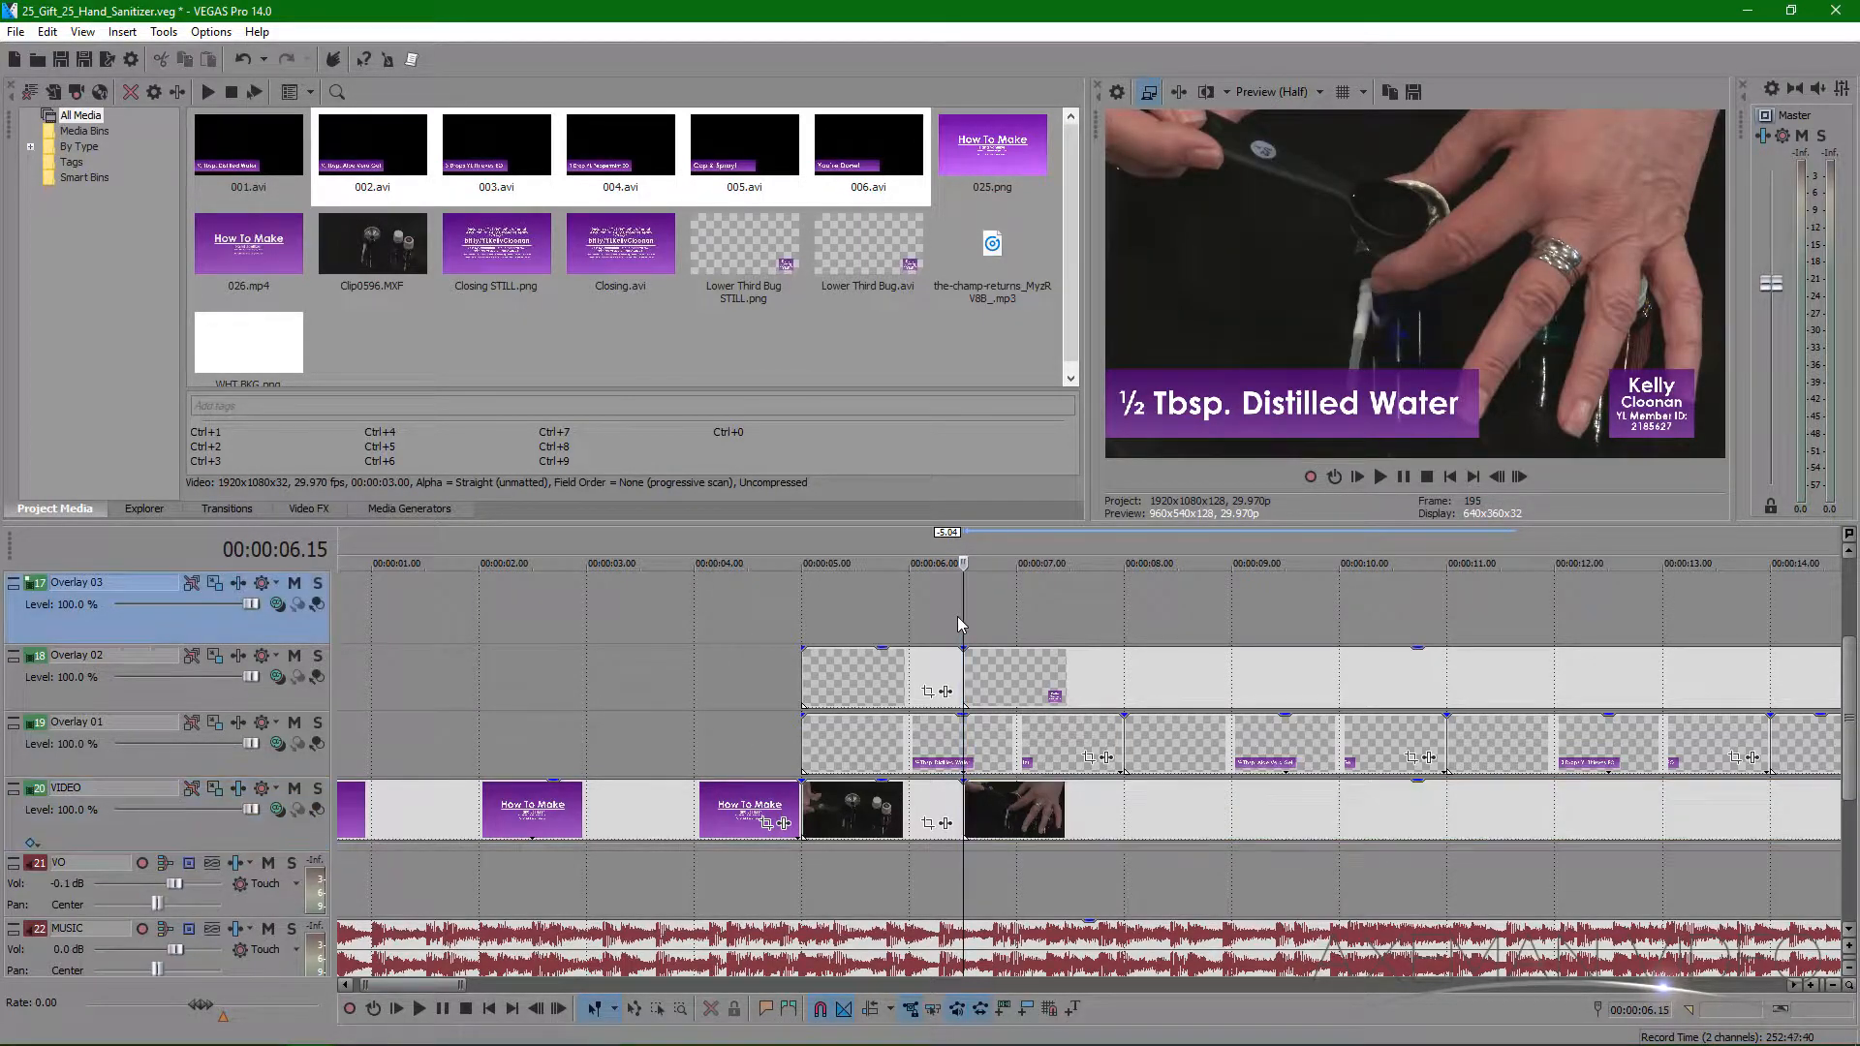
pyautogui.moveTo(964, 614); pyautogui.dragTo(1121, 610)
pyautogui.click(1124, 794)
pyautogui.press('s')
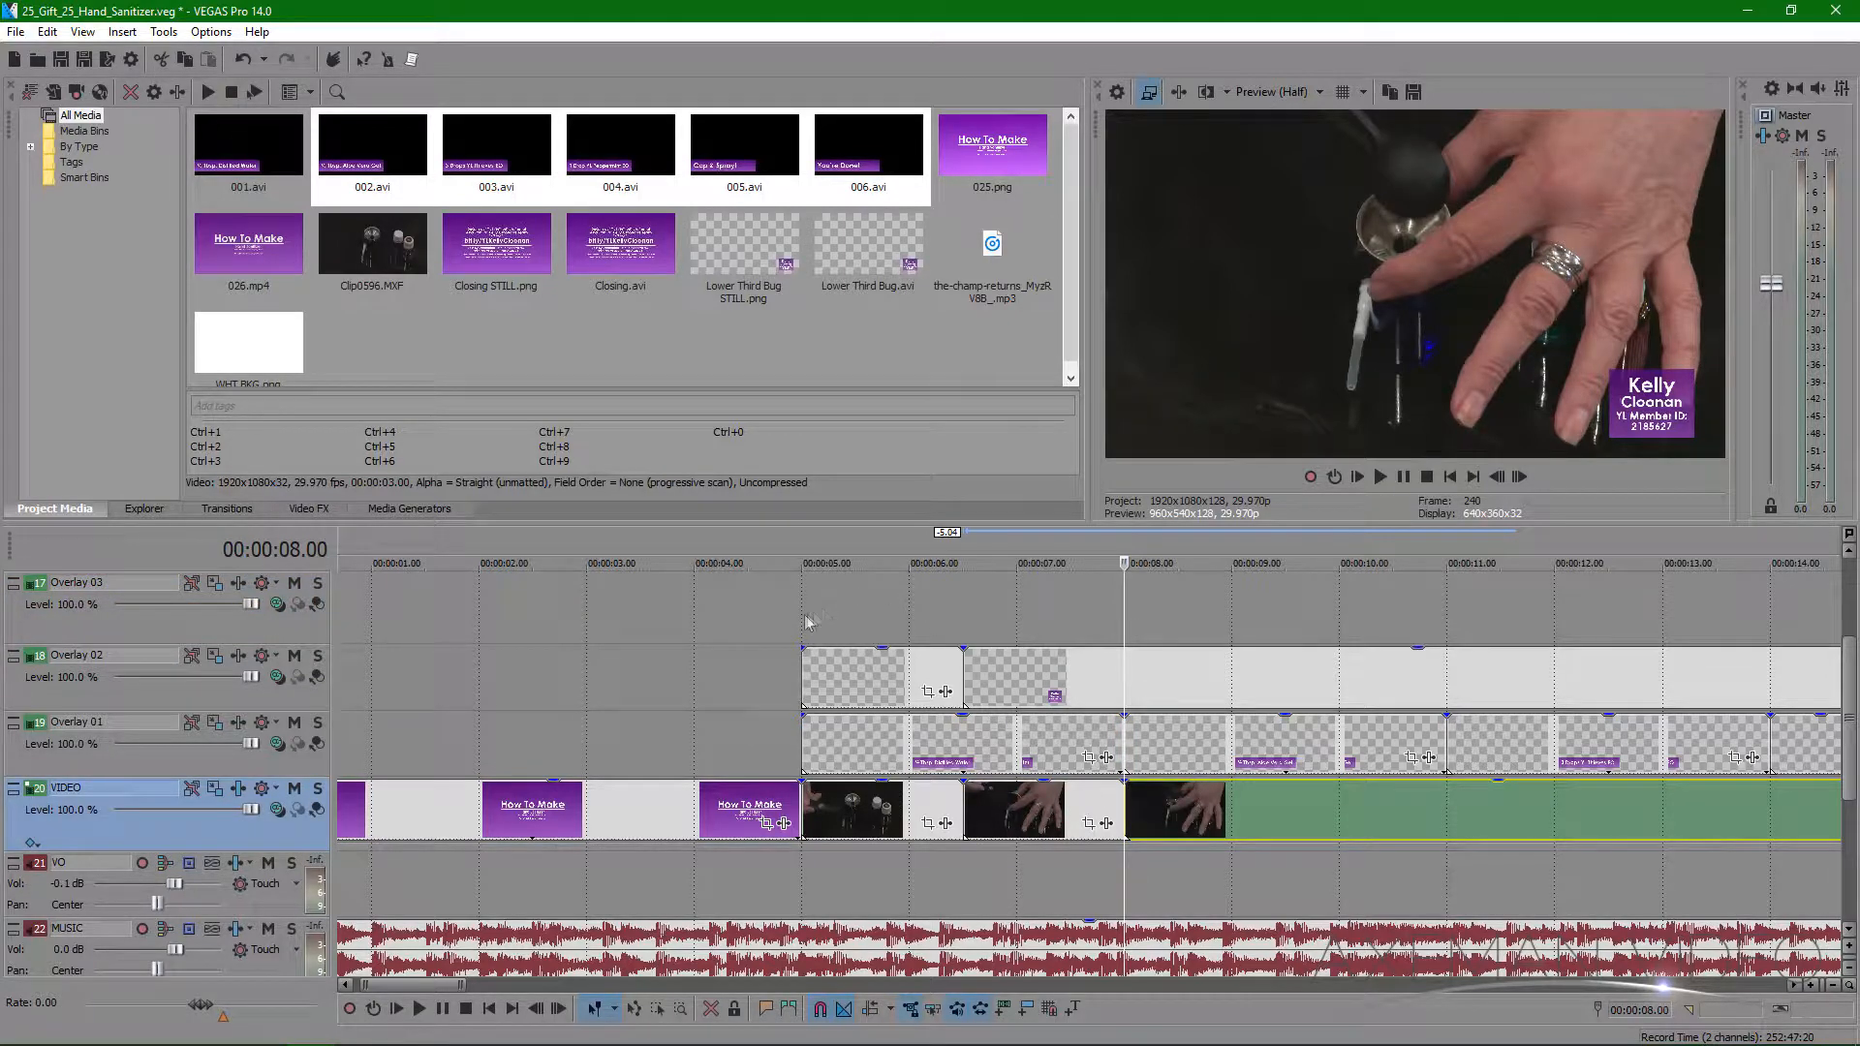
# - Play the first two footage shots under the Distilled Water banner
pyautogui.click(810, 620)
pyautogui.moveTo(800, 610); pyautogui.dragTo(1123, 631)
pyautogui.press('space')
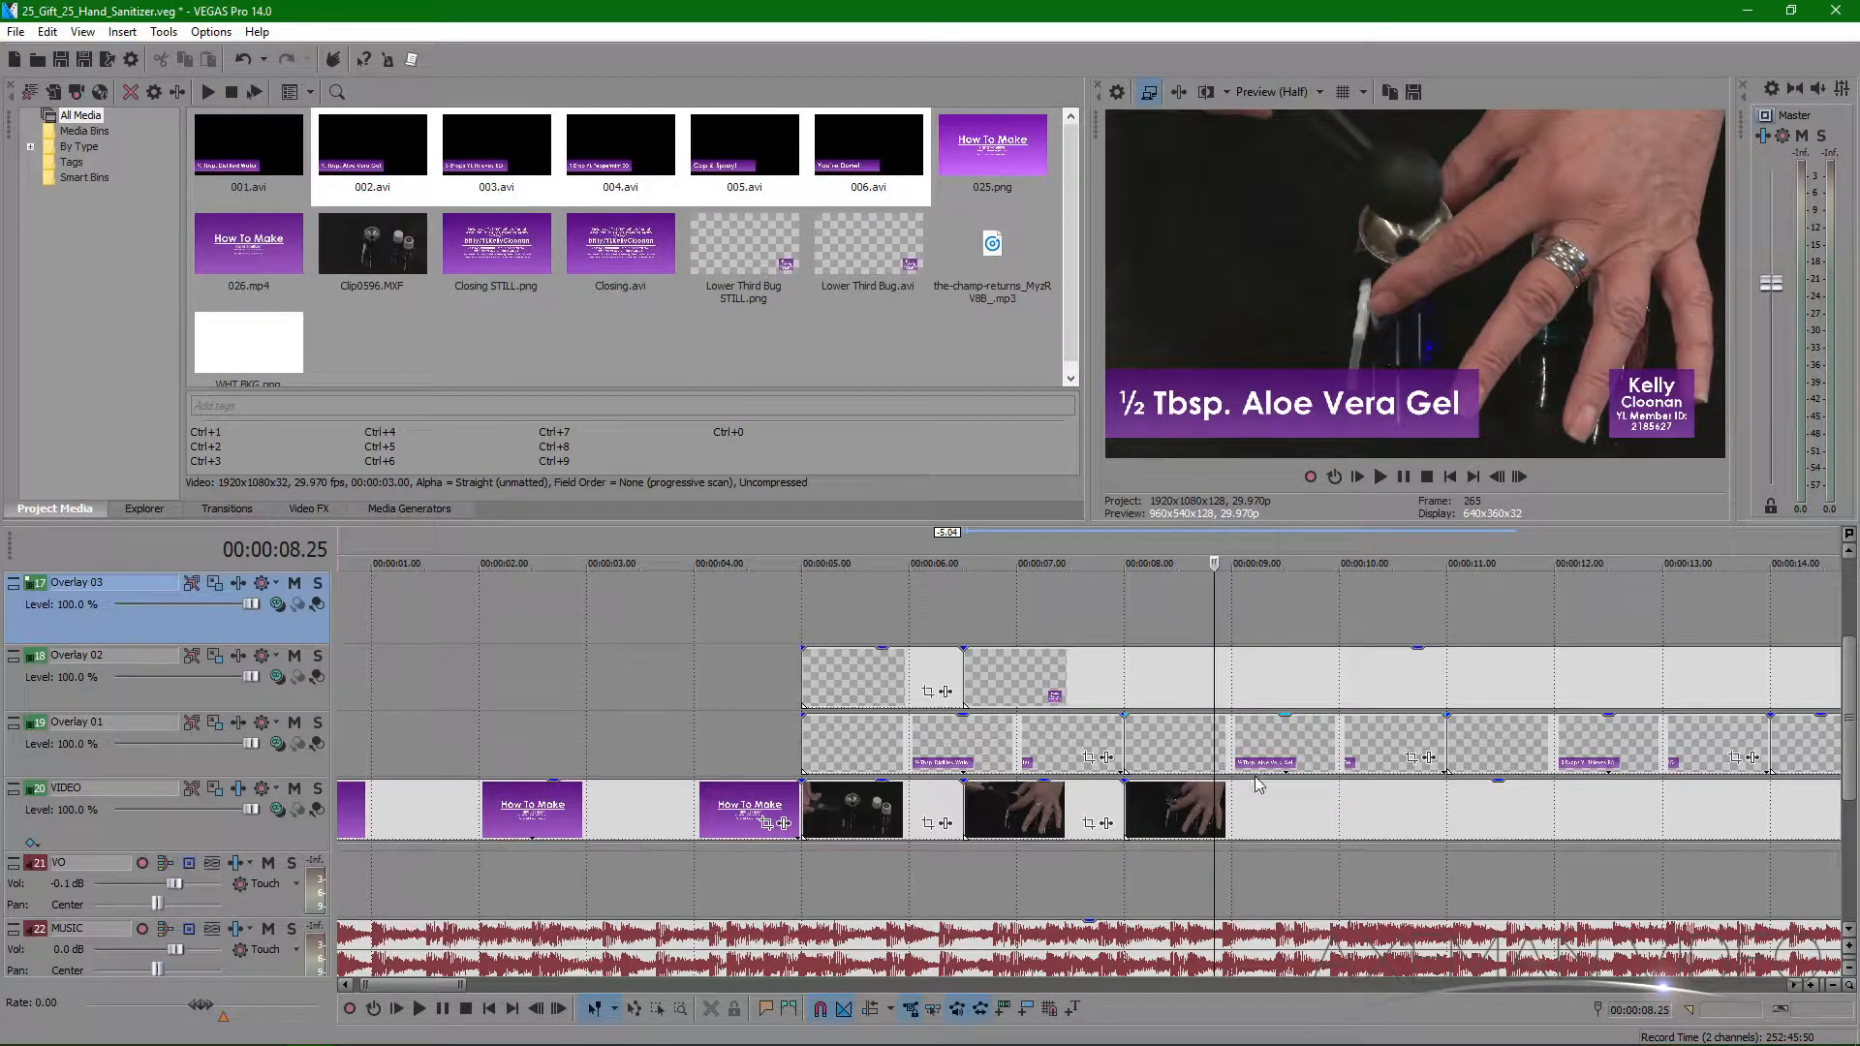
# - Trim the remaining footage to begin with the spoon held up for the aloe vera gel, starting at 00:00:08.00
pyautogui.scroll(-3, 898, 845)
pyautogui.moveTo(772, 805); pyautogui.dragTo(816, 800)
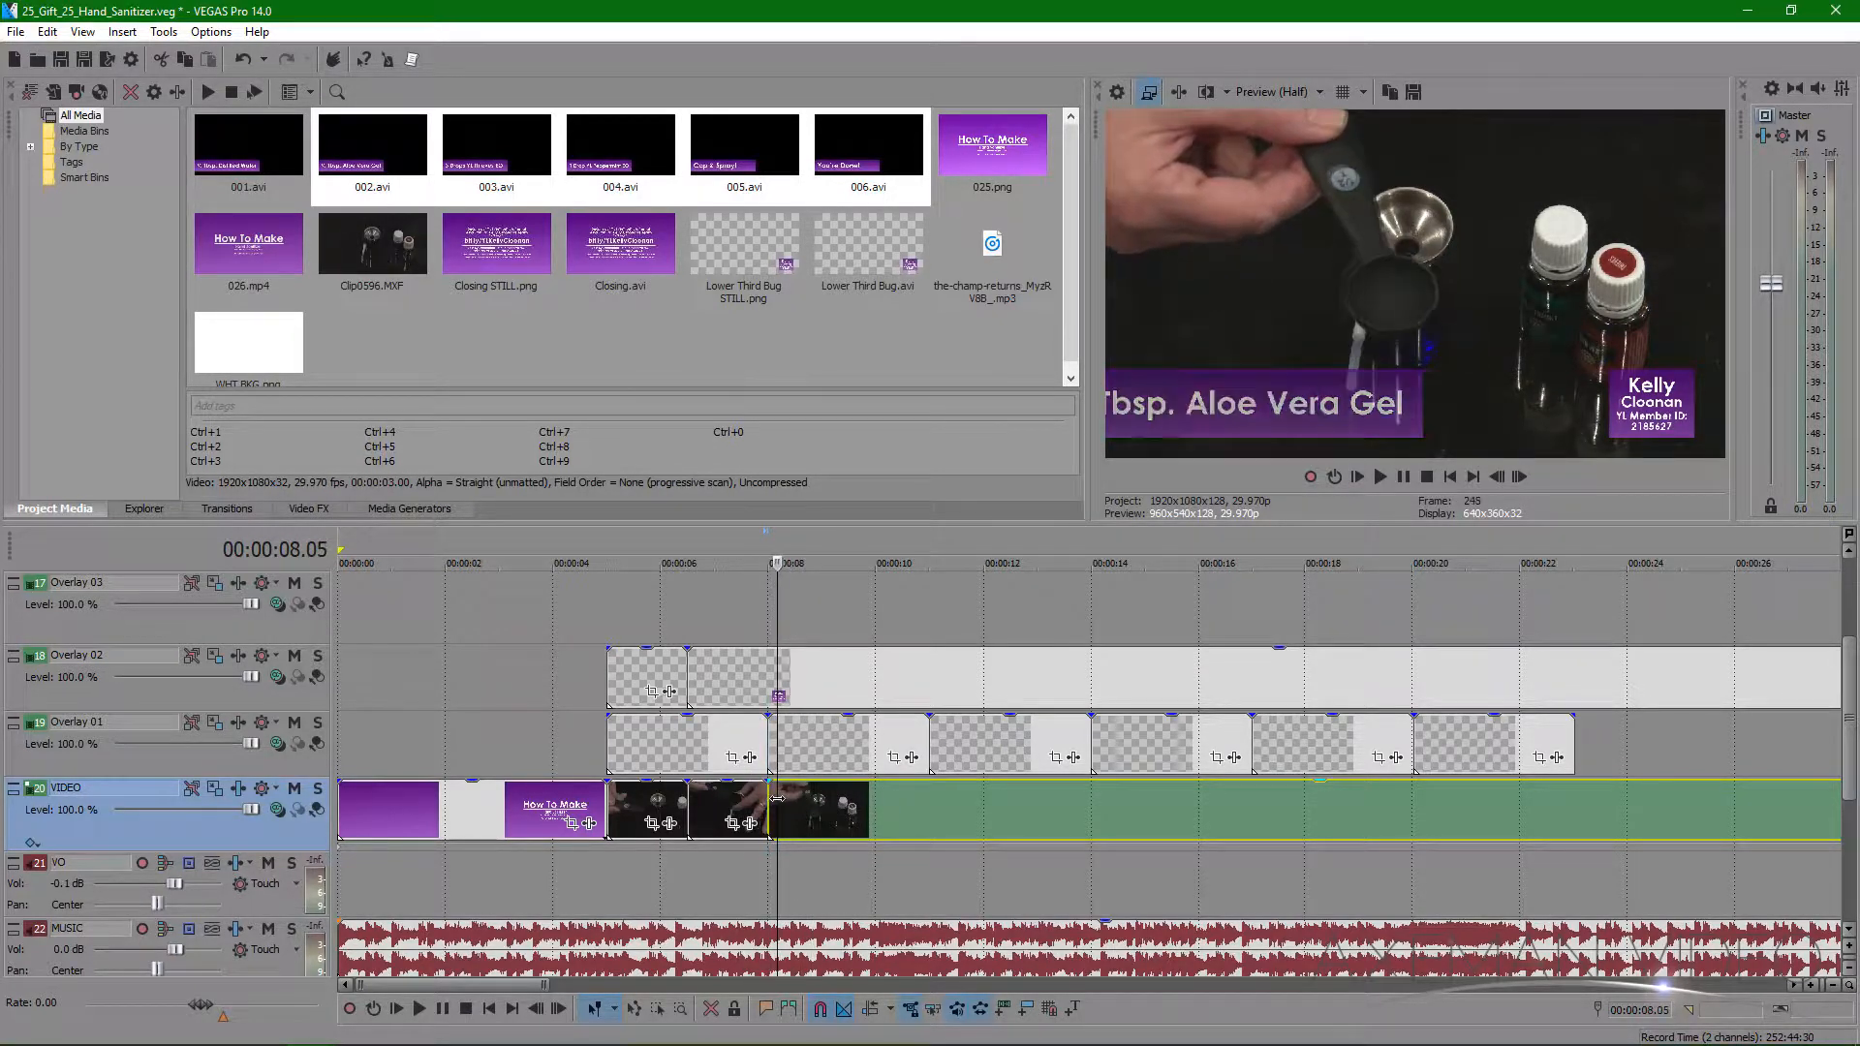
pyautogui.click(797, 806)
pyautogui.click(806, 809)
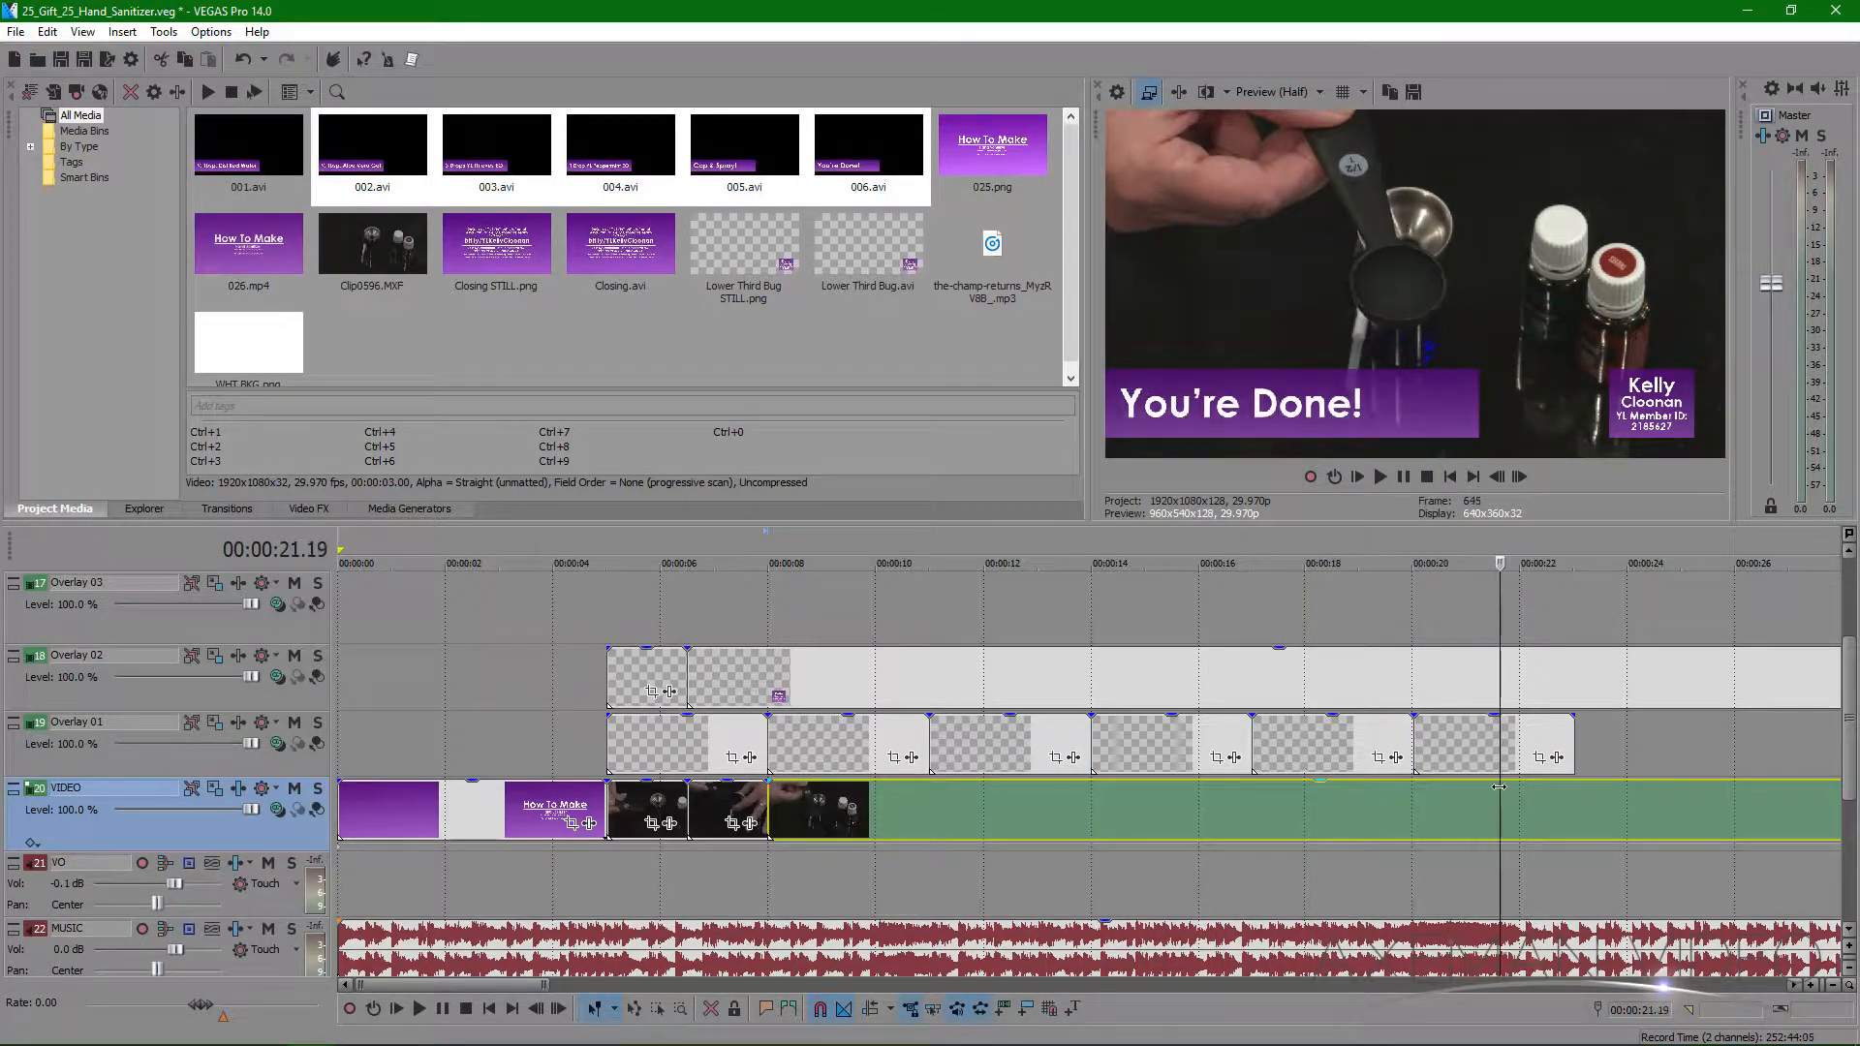
pyautogui.moveTo(1498, 787); pyautogui.dragTo(1365, 802)
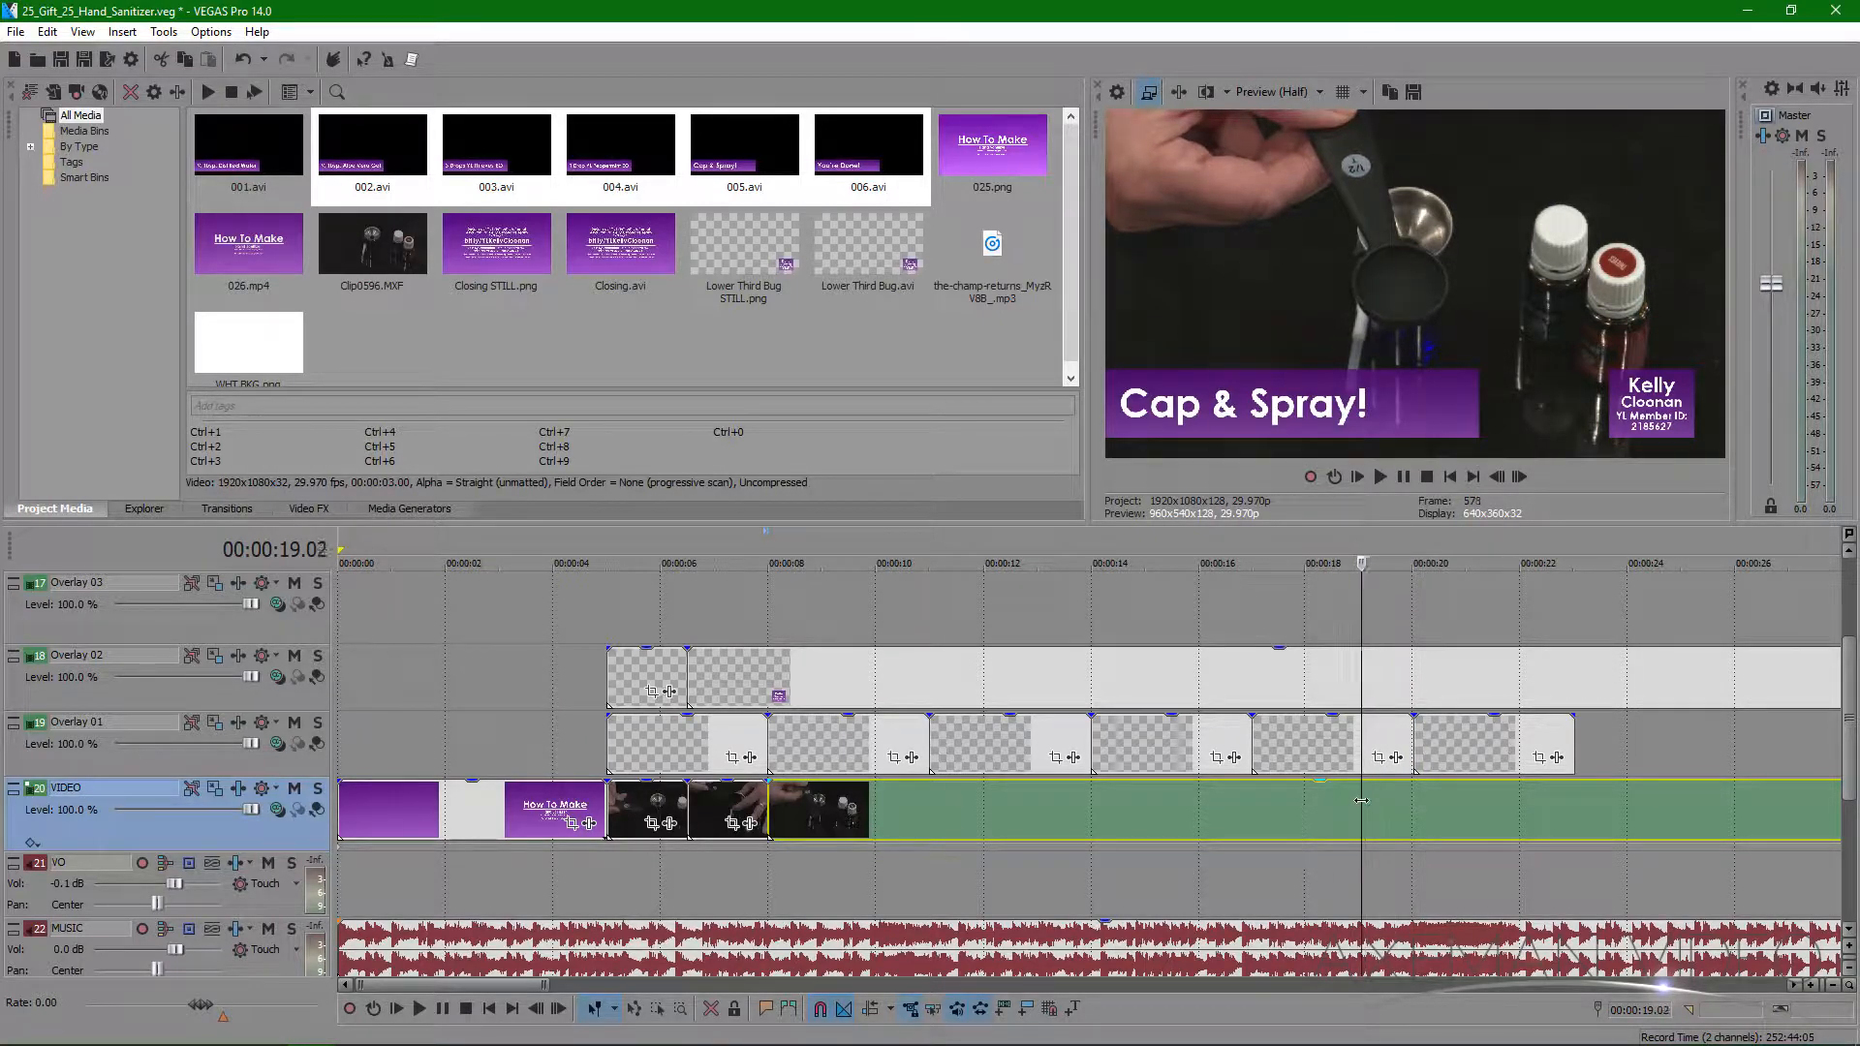
pyautogui.moveTo(772, 798)
pyautogui.mouseDown()
pyautogui.moveTo(1424, 809)
pyautogui.moveTo(741, 818)
pyautogui.mouseUp()
pyautogui.click(738, 839)
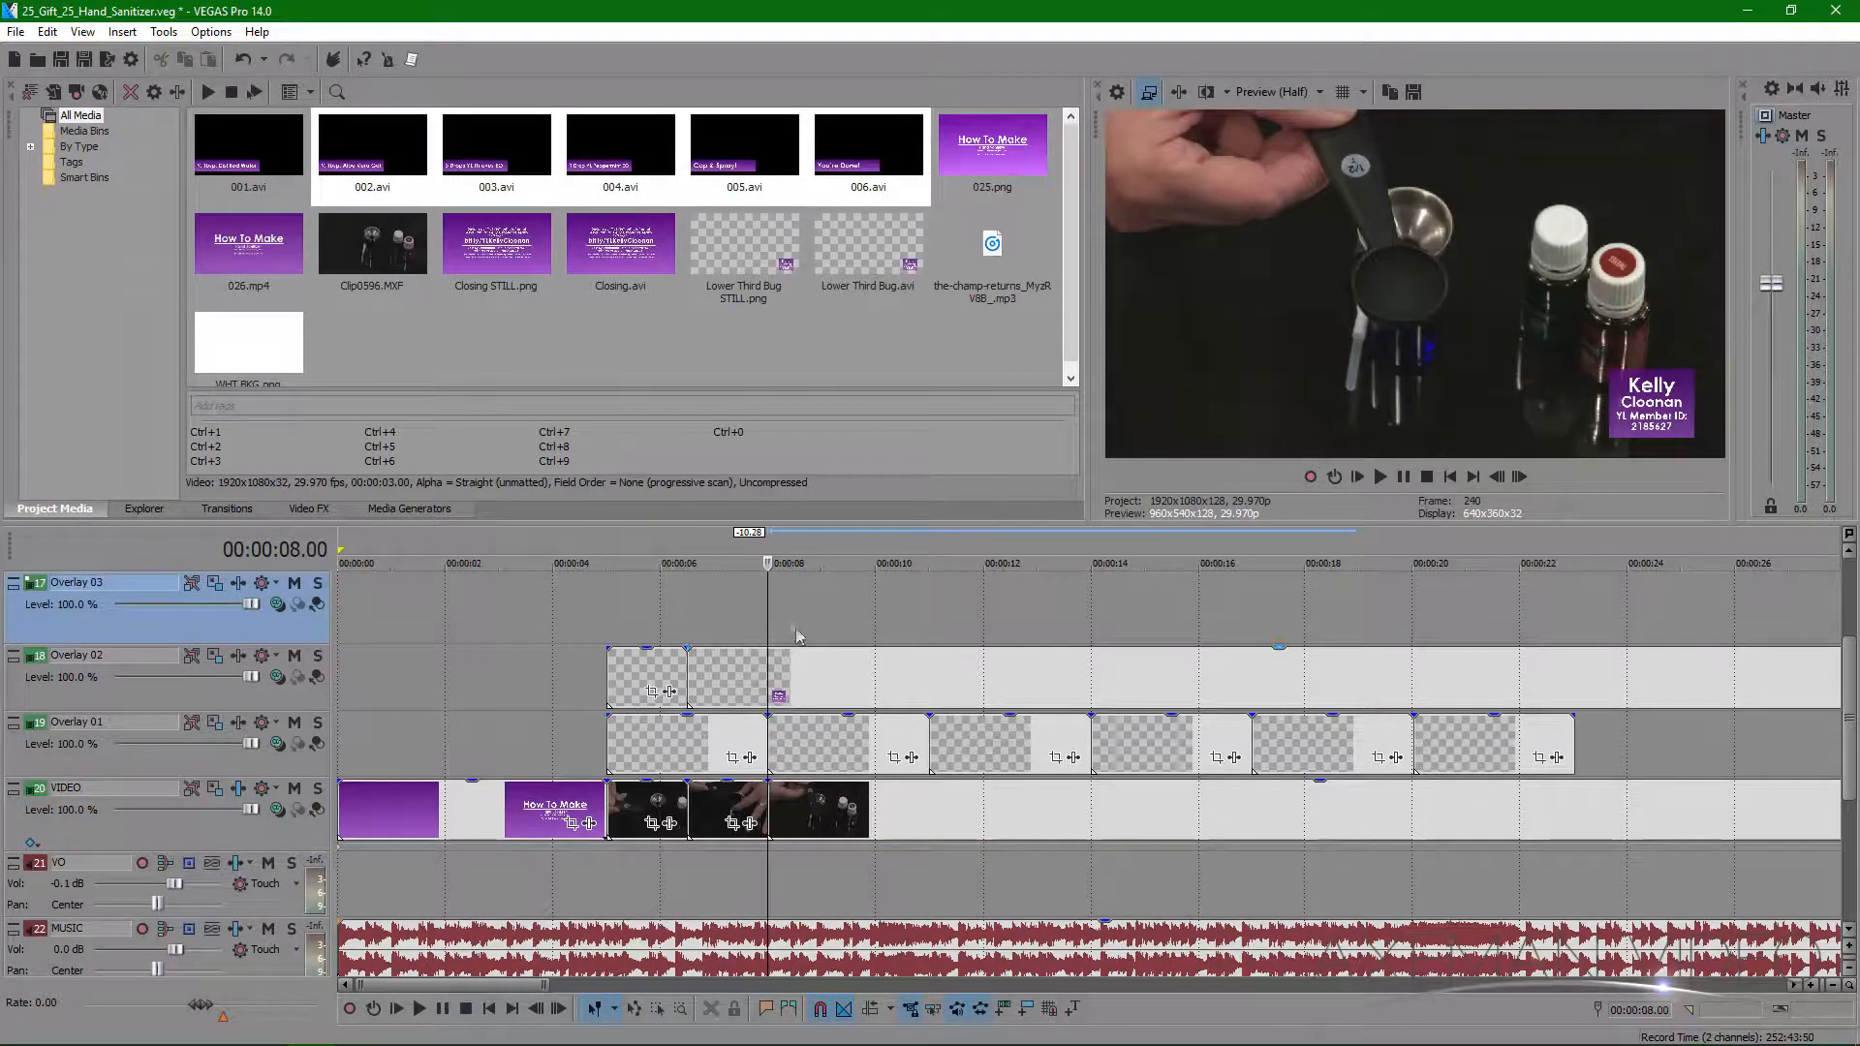
# - Split the footage at 00:00:09.15 and start the next part there at the aloe vera gel being poured into the funnel
pyautogui.moveTo(767, 616); pyautogui.dragTo(824, 635)
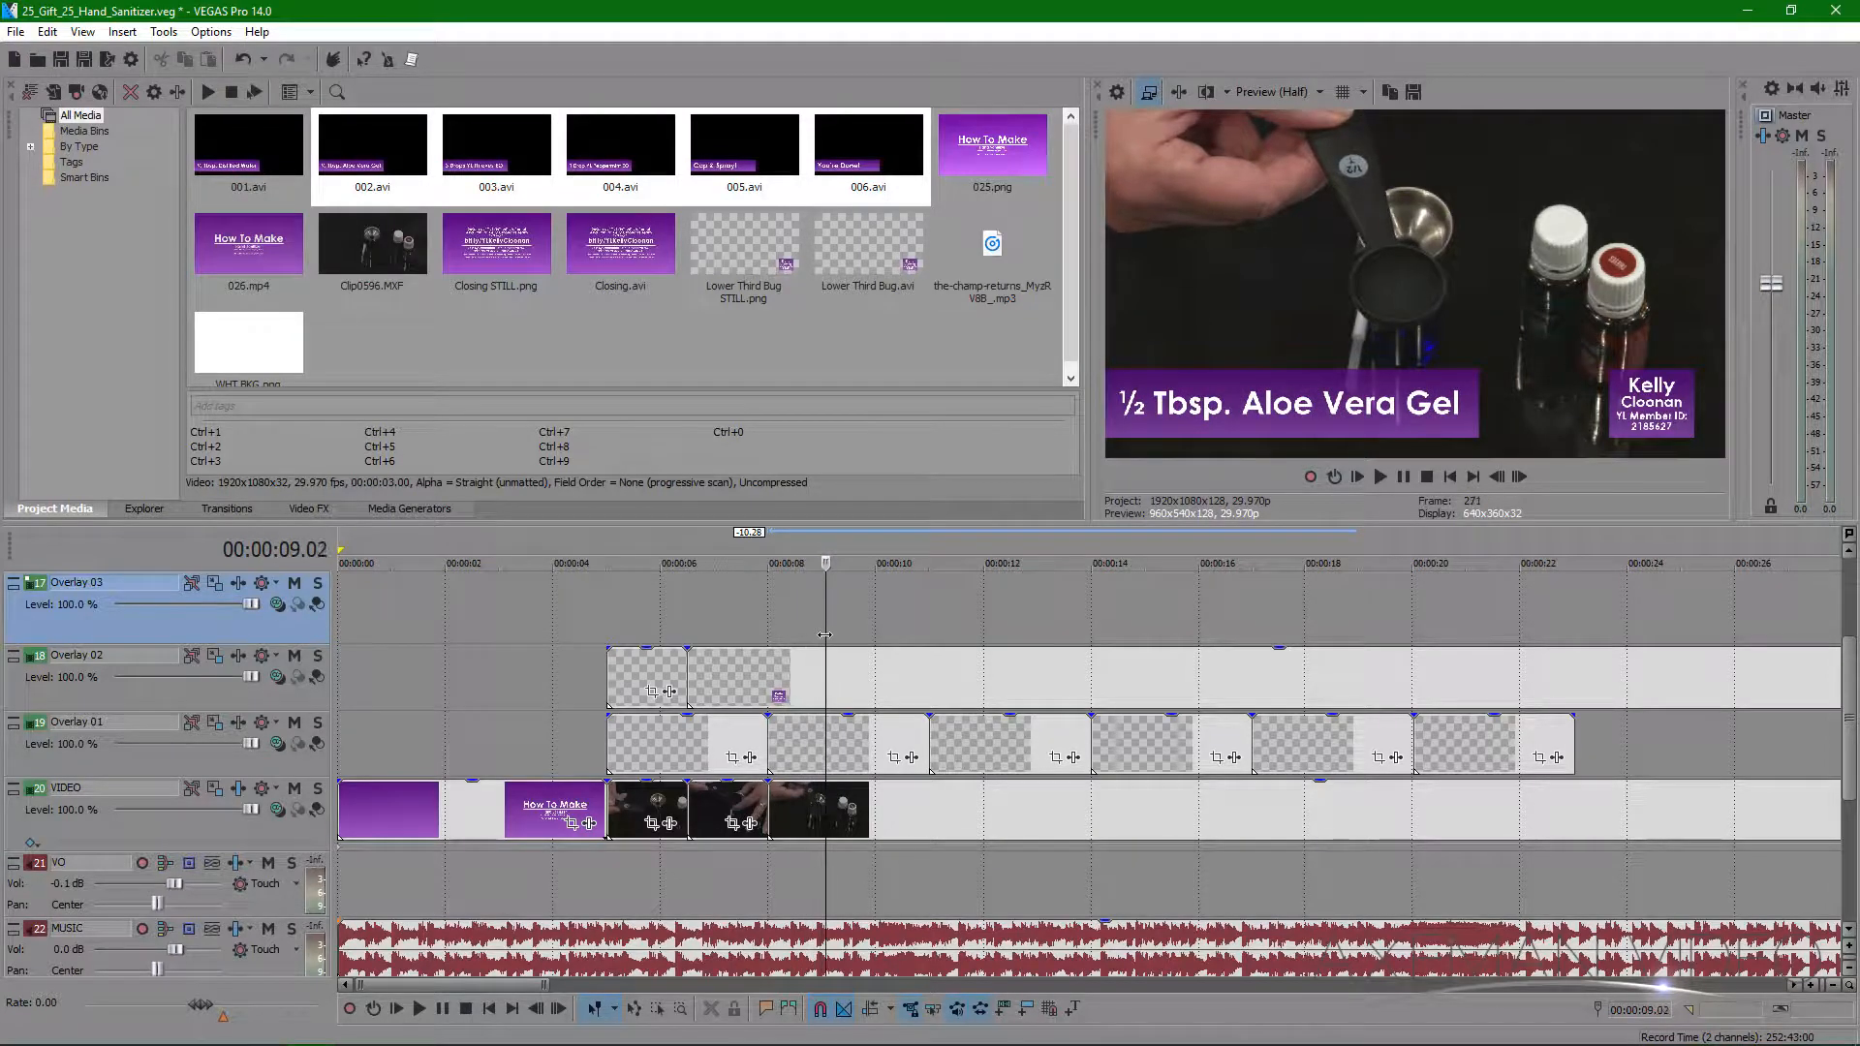
pyautogui.moveTo(835, 637); pyautogui.dragTo(849, 641)
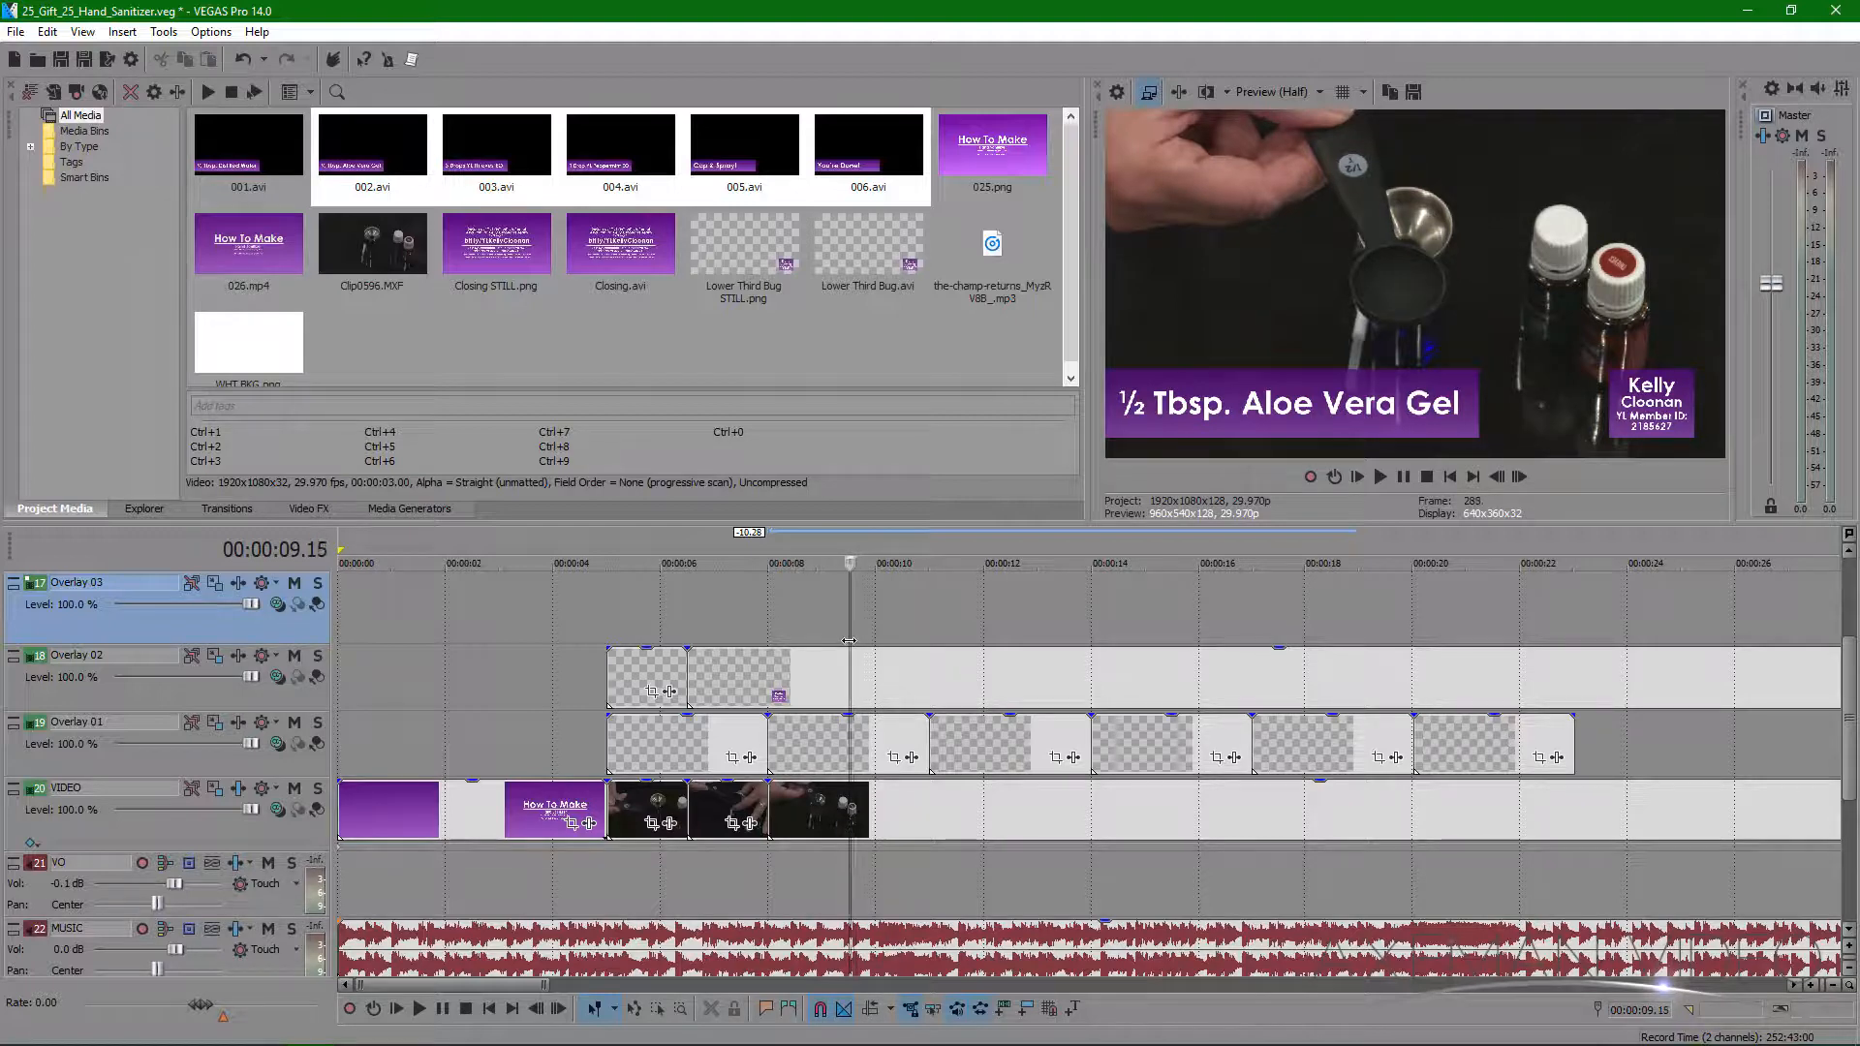
pyautogui.click(848, 800)
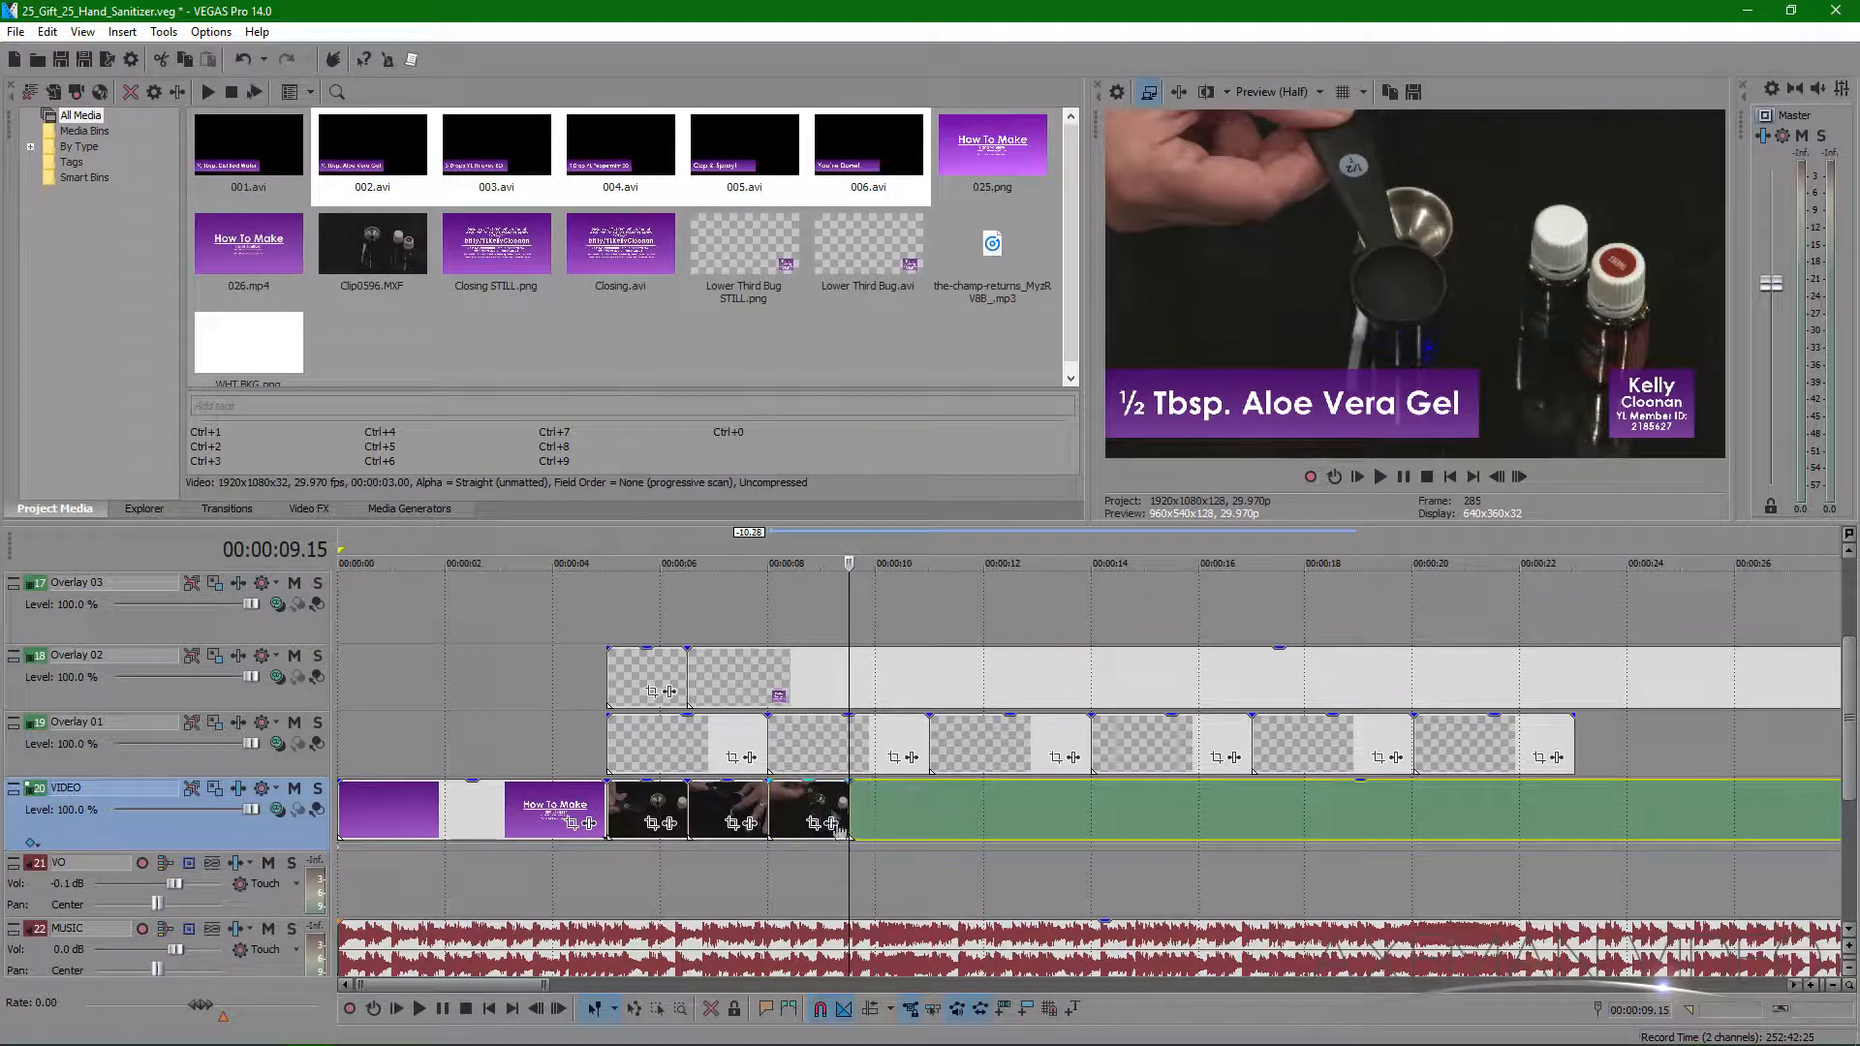
pyautogui.moveTo(851, 794)
pyautogui.mouseDown()
pyautogui.moveTo(1072, 825)
pyautogui.moveTo(862, 825)
pyautogui.mouseUp()
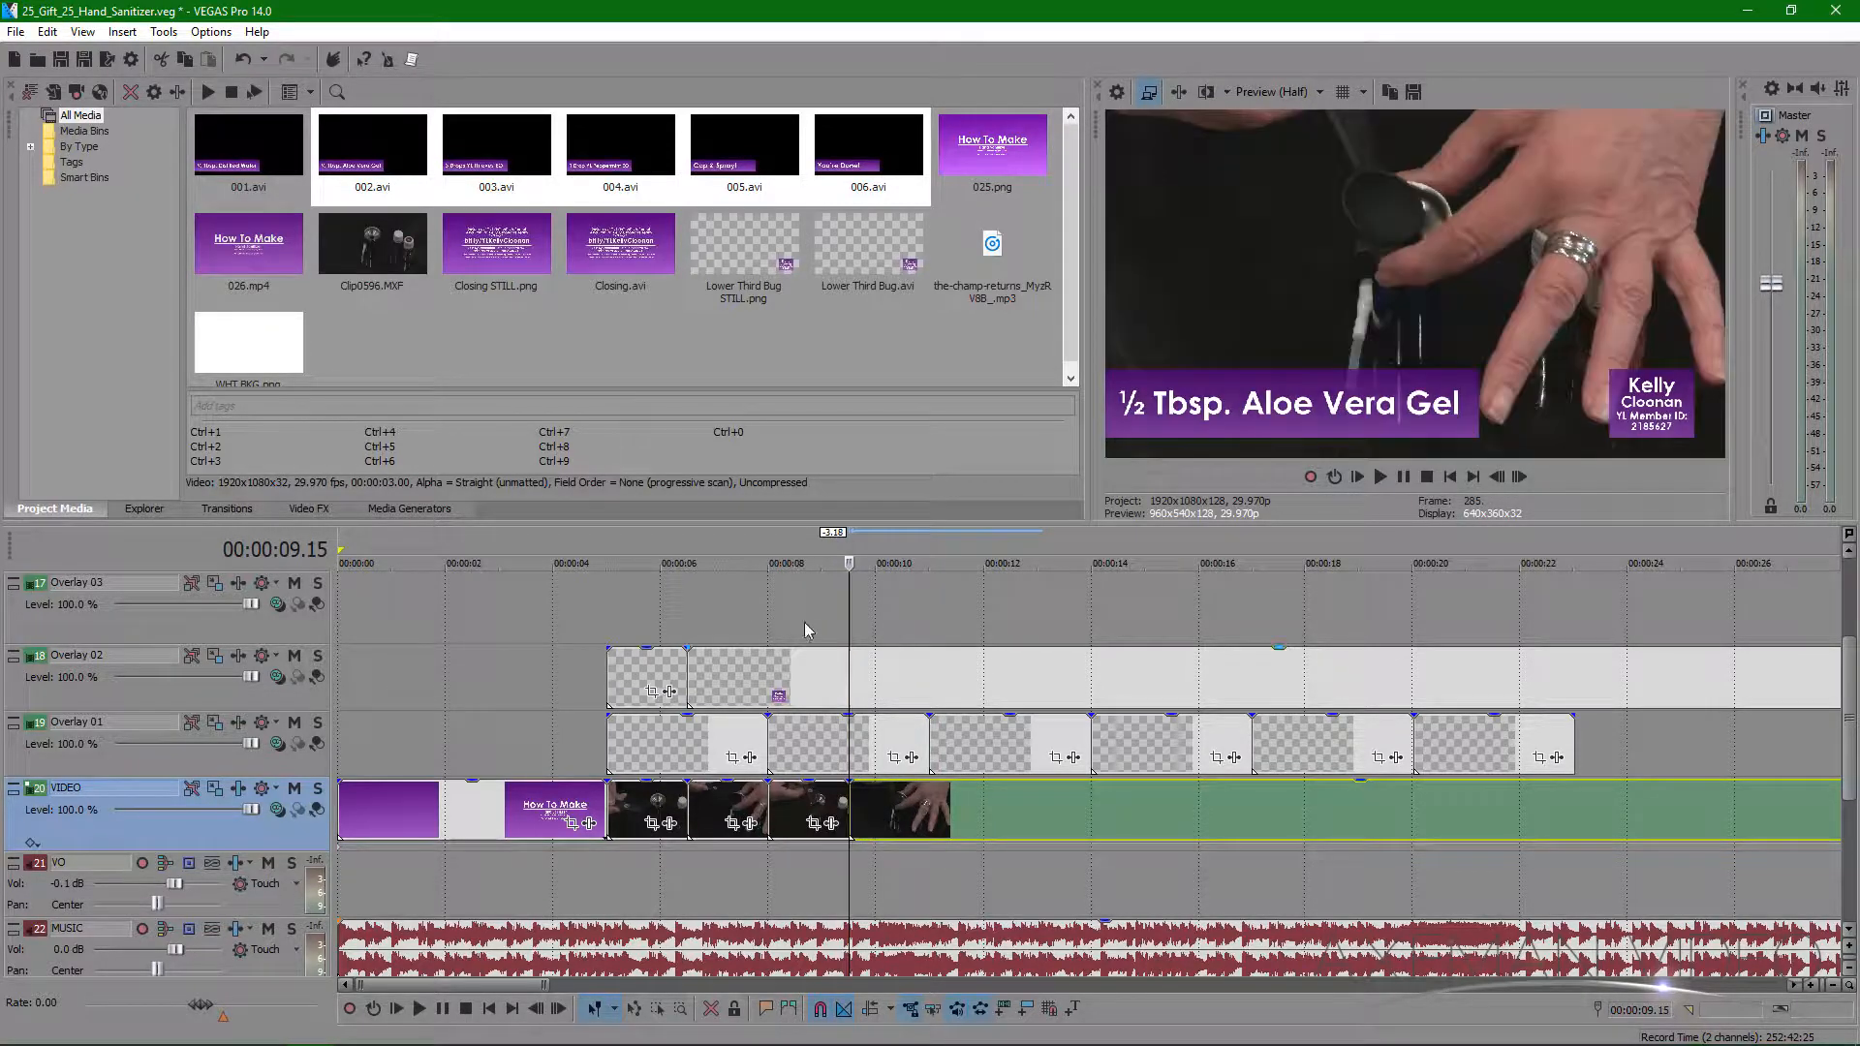
# - Split the aloe pouring footage at 00:00:11.24 and time-compress its first part to end with the Aloe Vera Gel banner at 00:00:11.00
pyautogui.moveTo(847, 620); pyautogui.dragTo(973, 796)
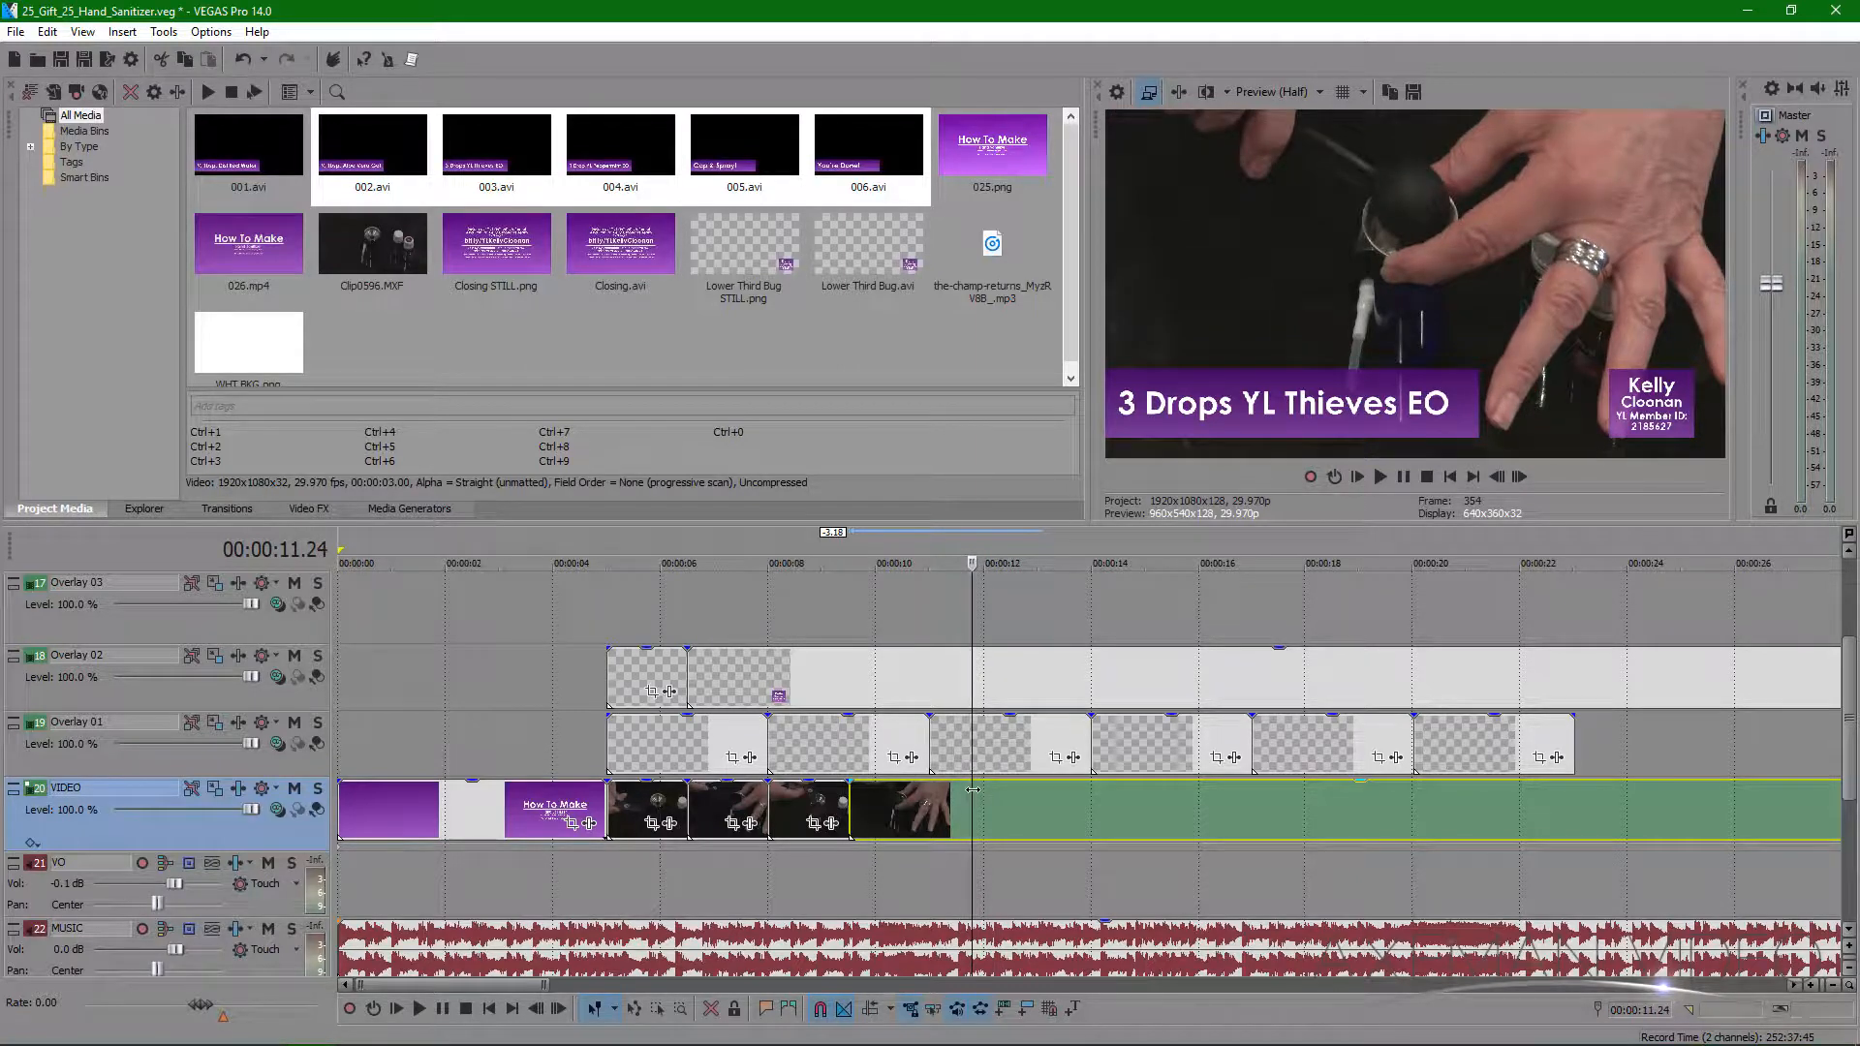
pyautogui.press('s')
pyautogui.click(942, 805)
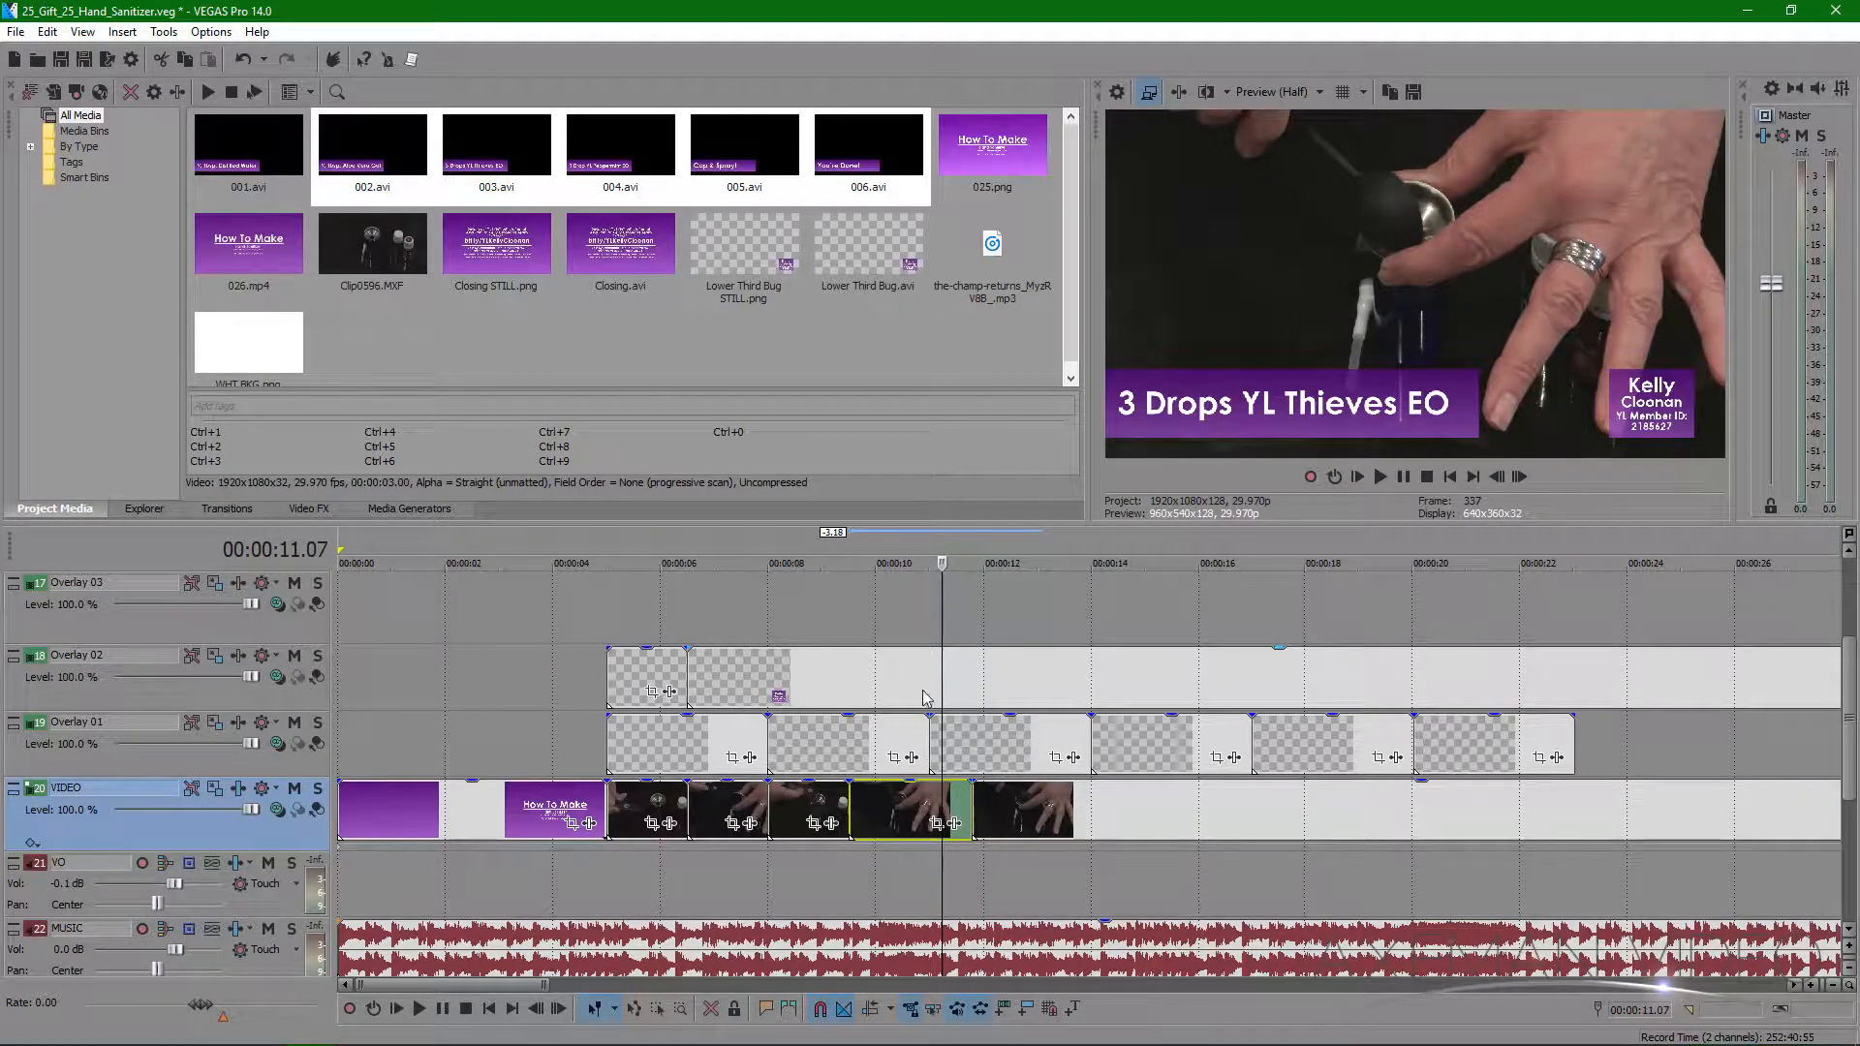
pyautogui.click(888, 632)
pyautogui.moveTo(888, 622)
pyautogui.mouseDown()
pyautogui.moveTo(910, 623)
pyautogui.moveTo(803, 622)
pyautogui.moveTo(925, 621)
pyautogui.mouseUp()
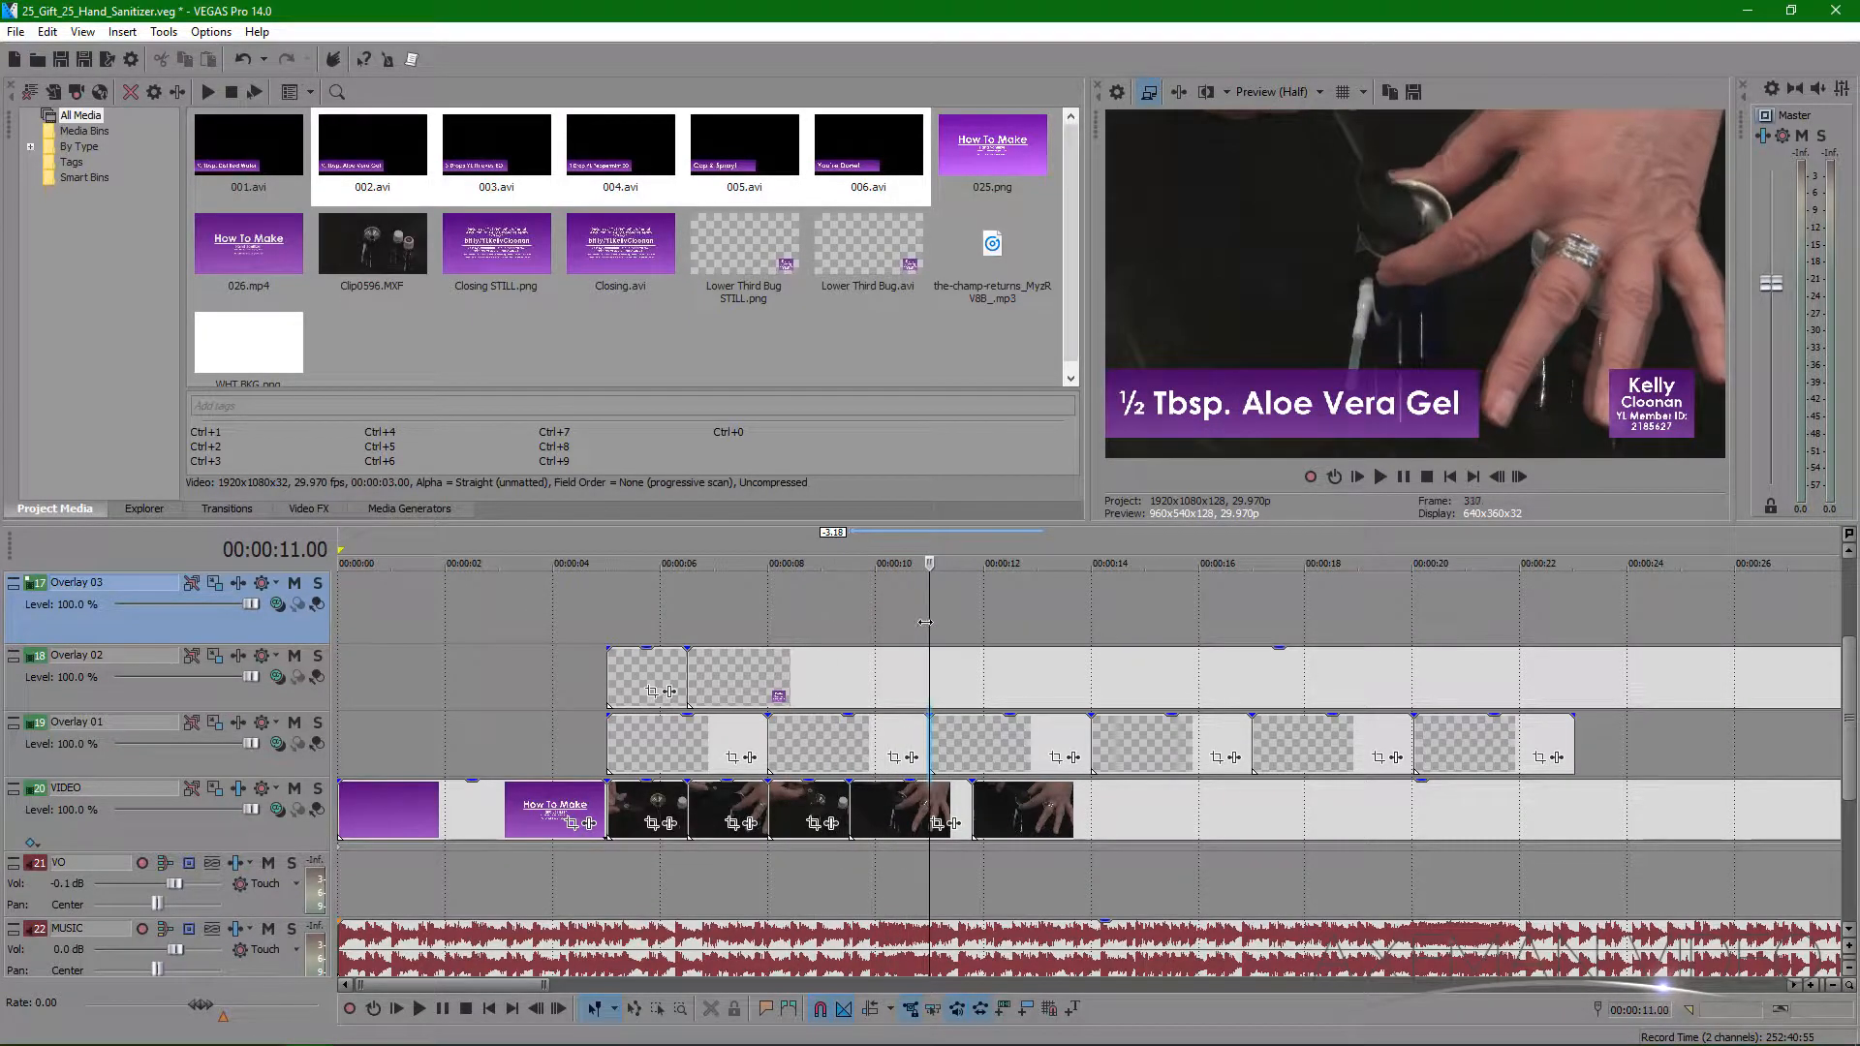
pyautogui.click(939, 809)
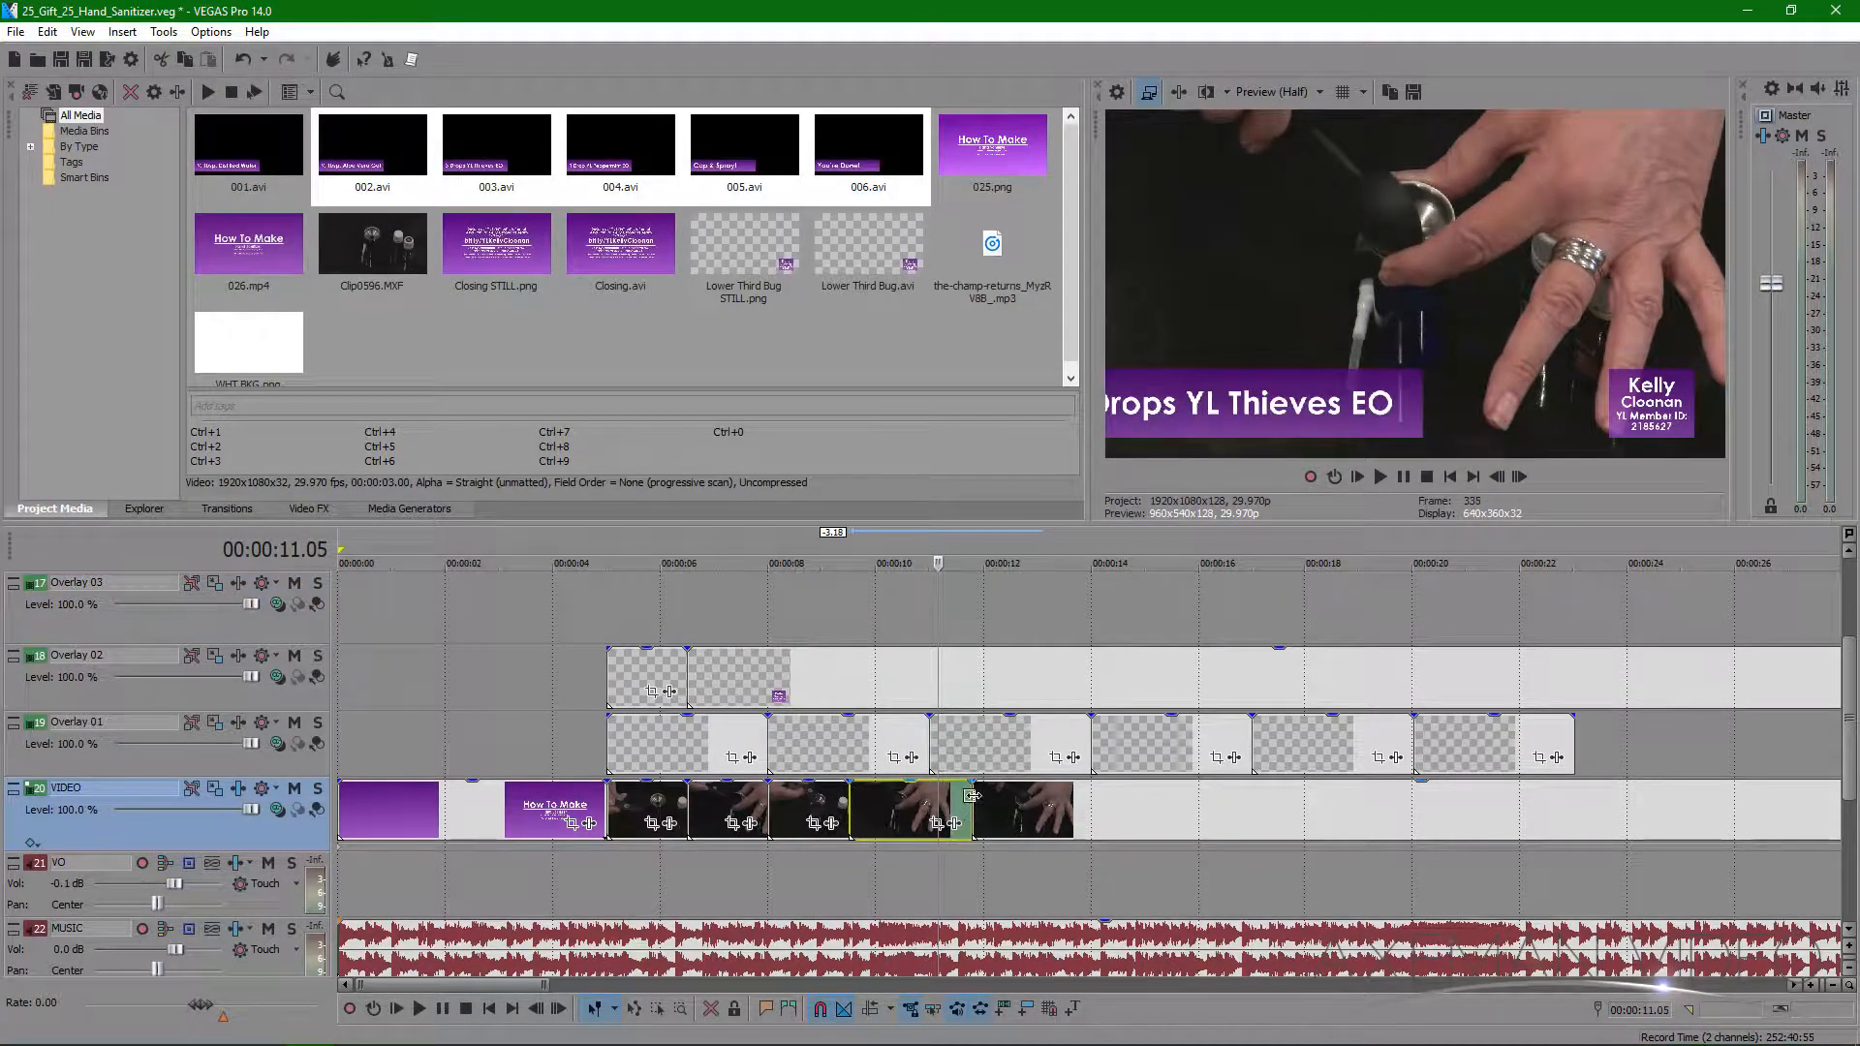
pyautogui.moveTo(958, 796); pyautogui.dragTo(927, 796)
pyautogui.click(881, 800)
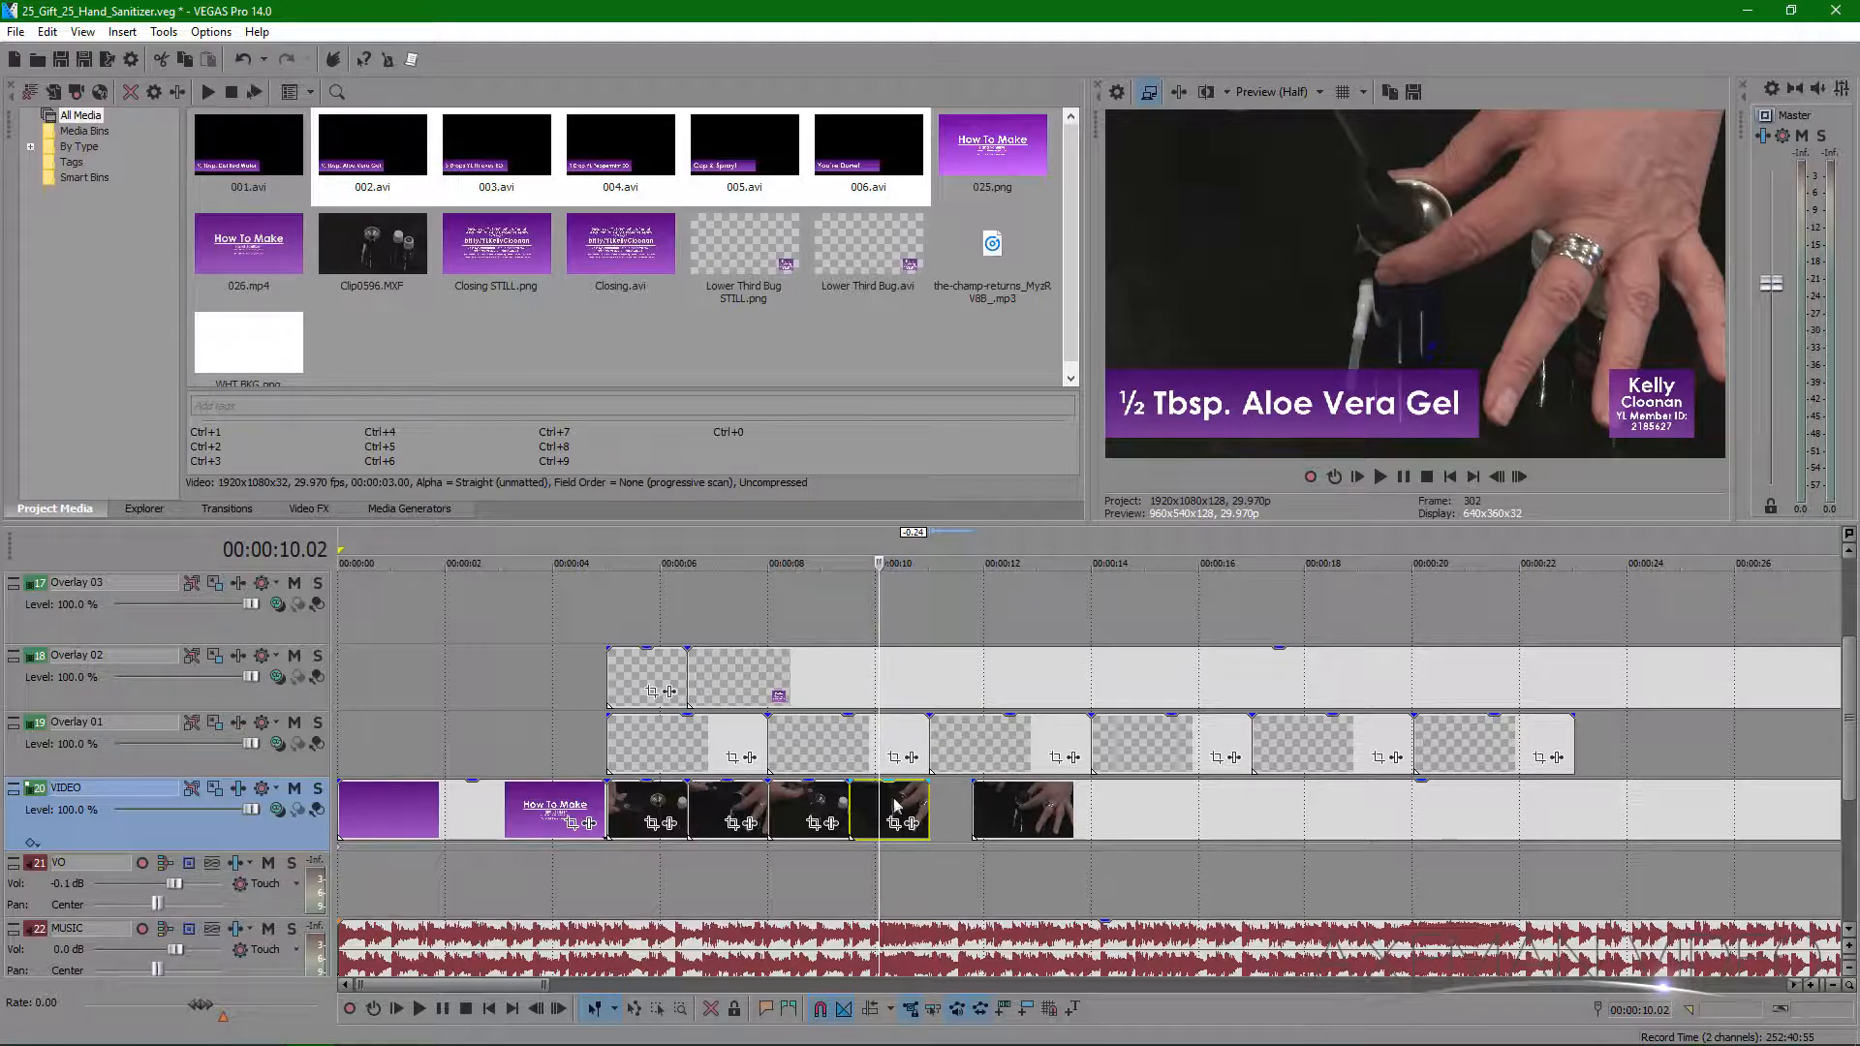
pyautogui.click(906, 806)
pyautogui.scroll(3, 1041, 826)
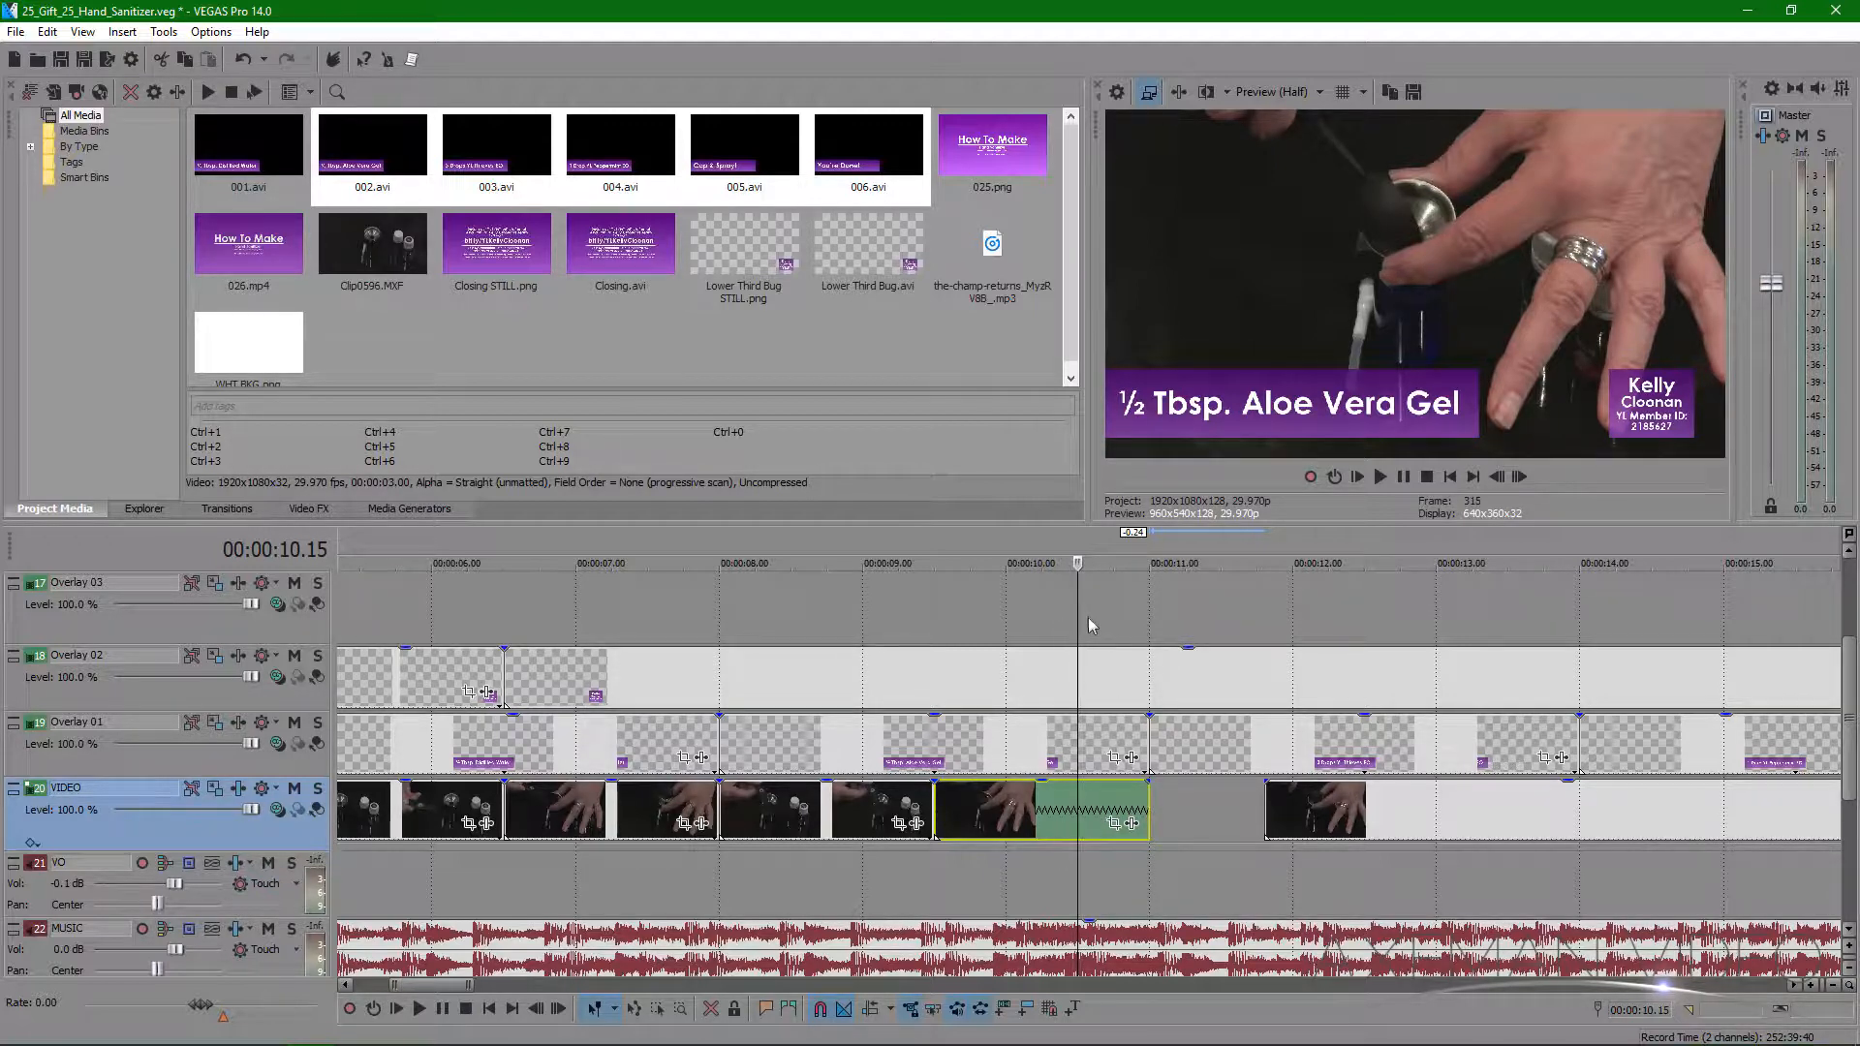
pyautogui.moveTo(1076, 609); pyautogui.dragTo(1148, 629)
# - Trim the remaining footage to begin with the Thieves bottle held up and move it against the aloe shot at 00:00:11.00
pyautogui.scroll(-2, 1135, 666)
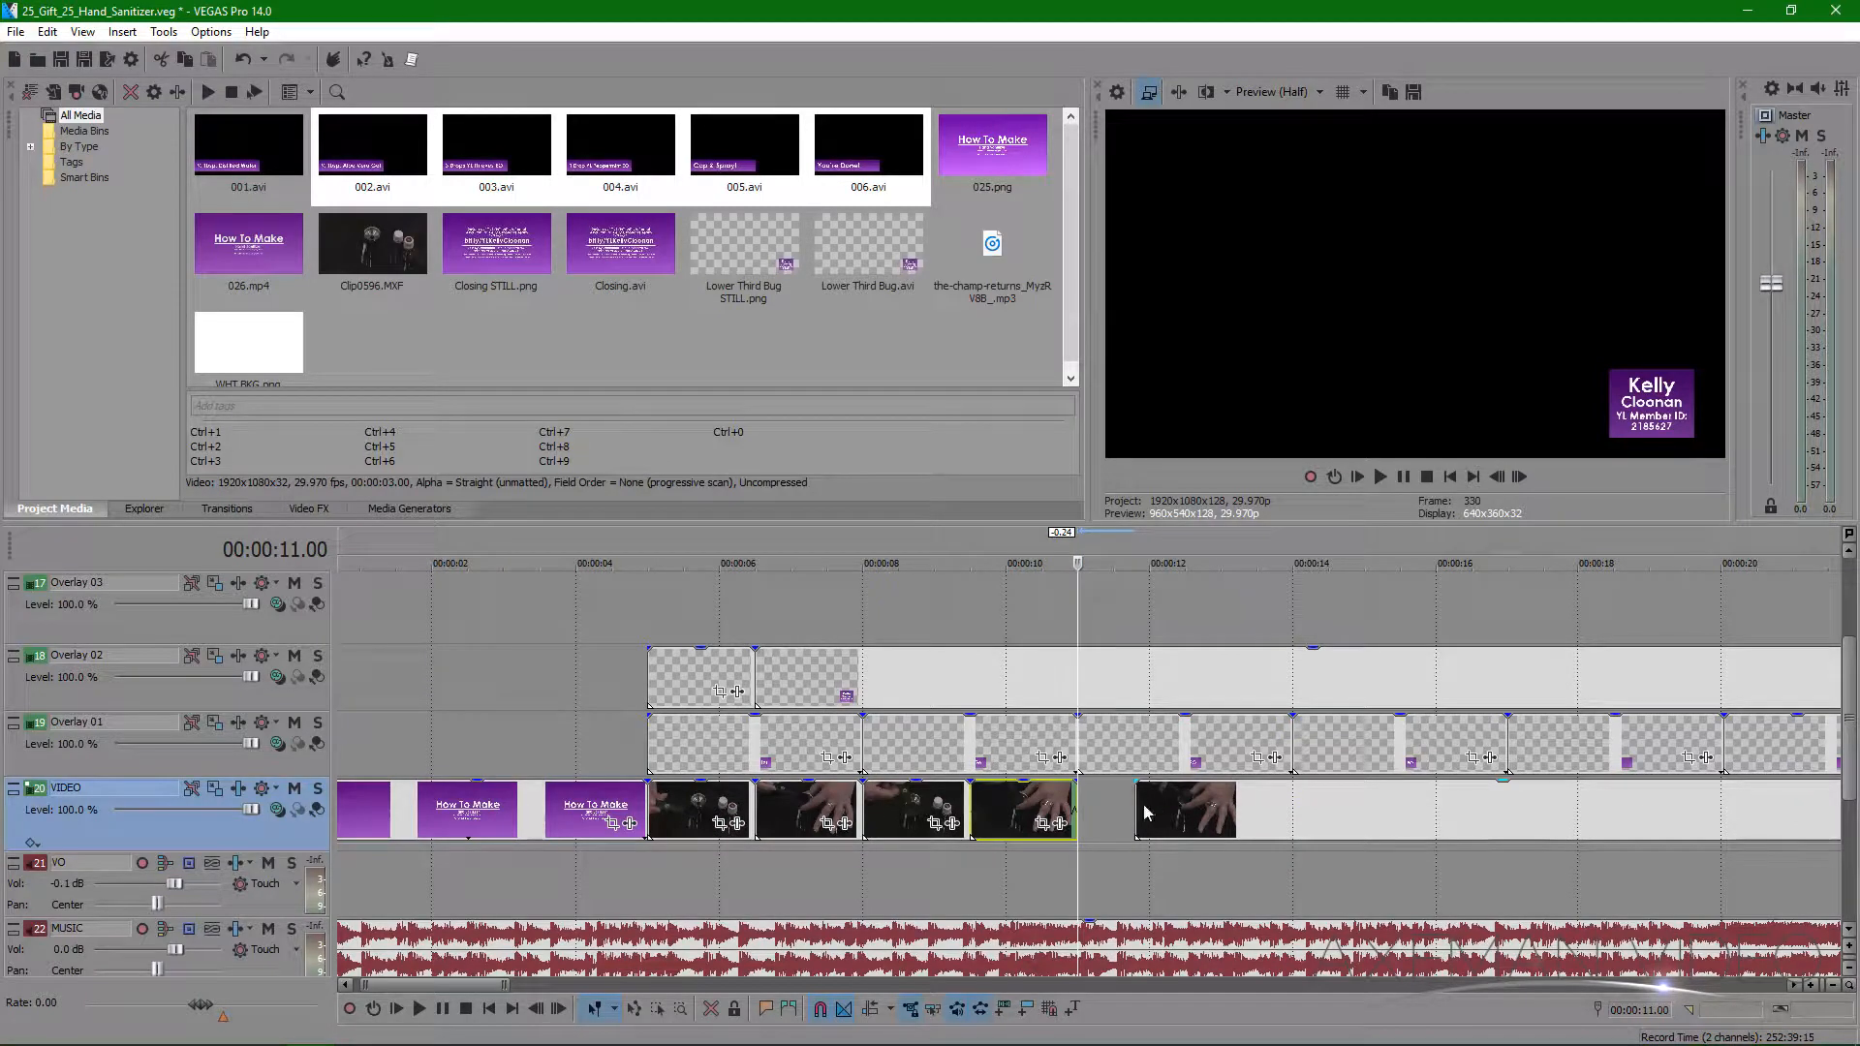
pyautogui.moveTo(1135, 797); pyautogui.dragTo(1193, 805)
pyautogui.click(1146, 632)
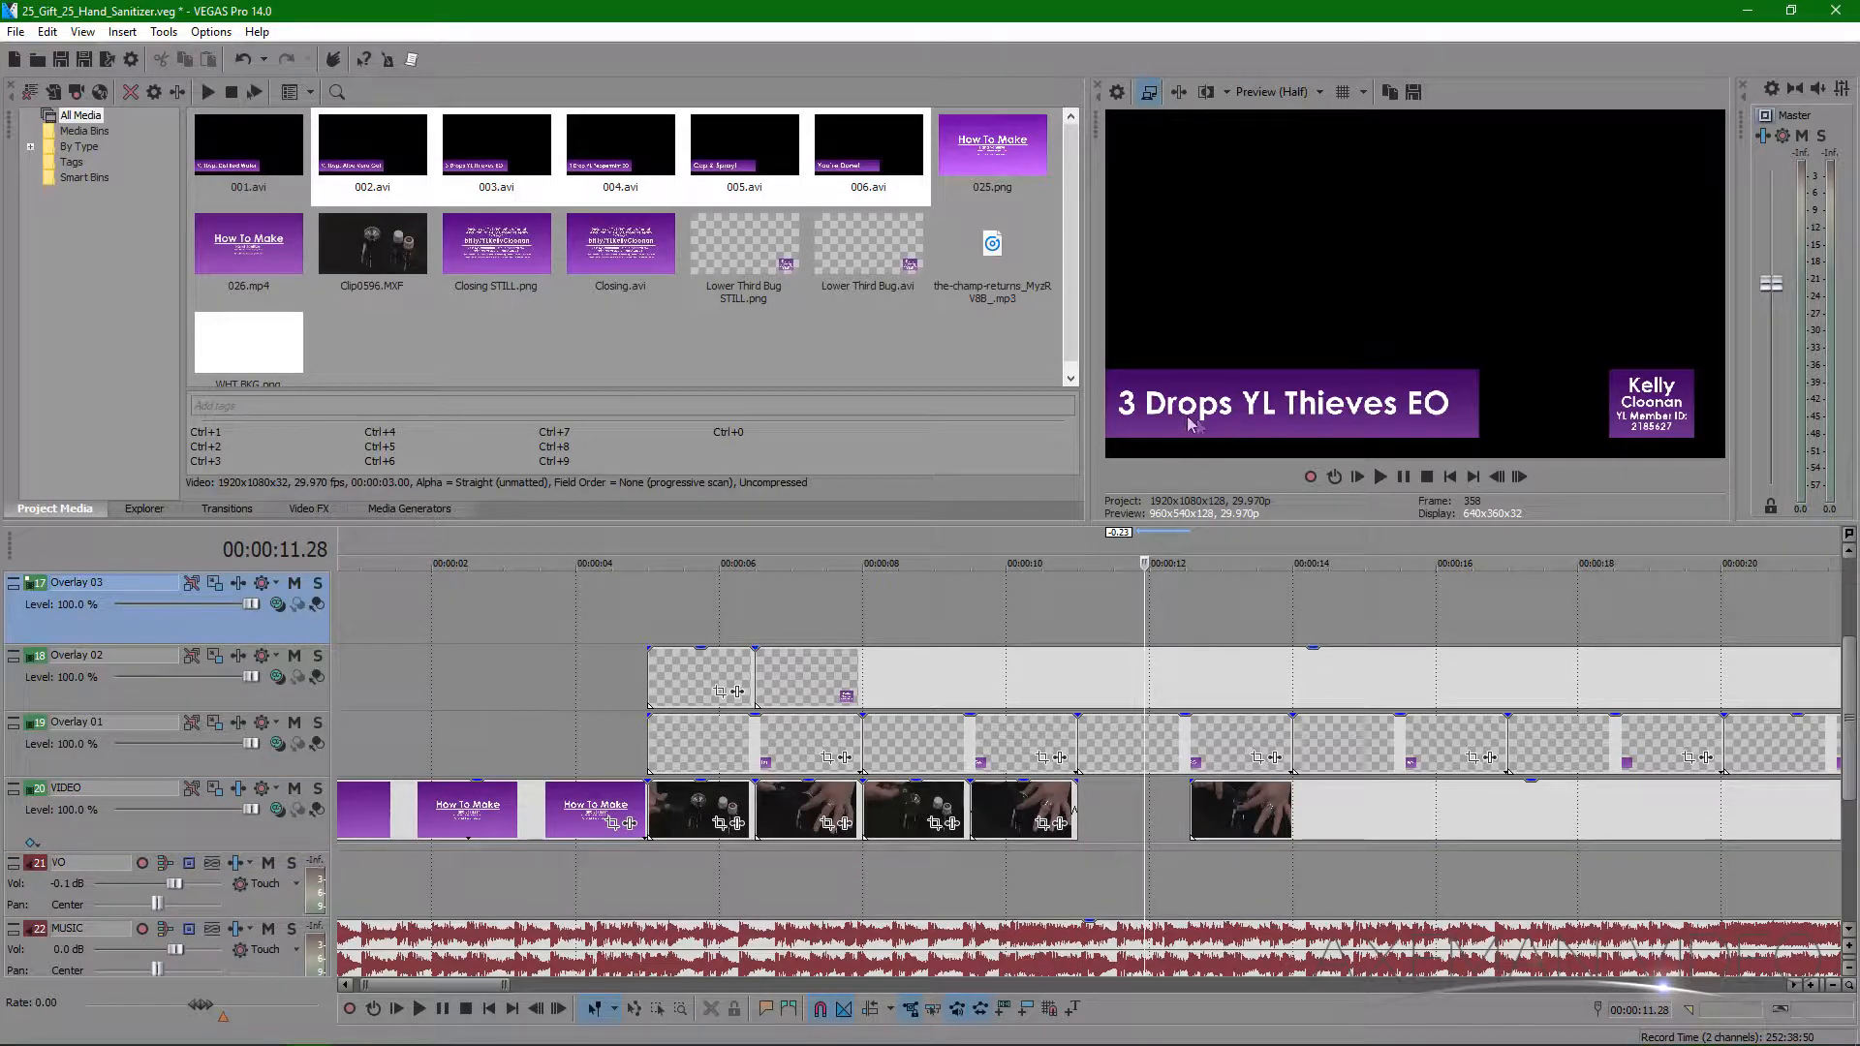
pyautogui.scroll(-3, 962, 763)
pyautogui.moveTo(679, 808); pyautogui.dragTo(853, 818)
pyautogui.moveTo(887, 822); pyautogui.dragTo(658, 818)
pyautogui.scroll(5, 1097, 667)
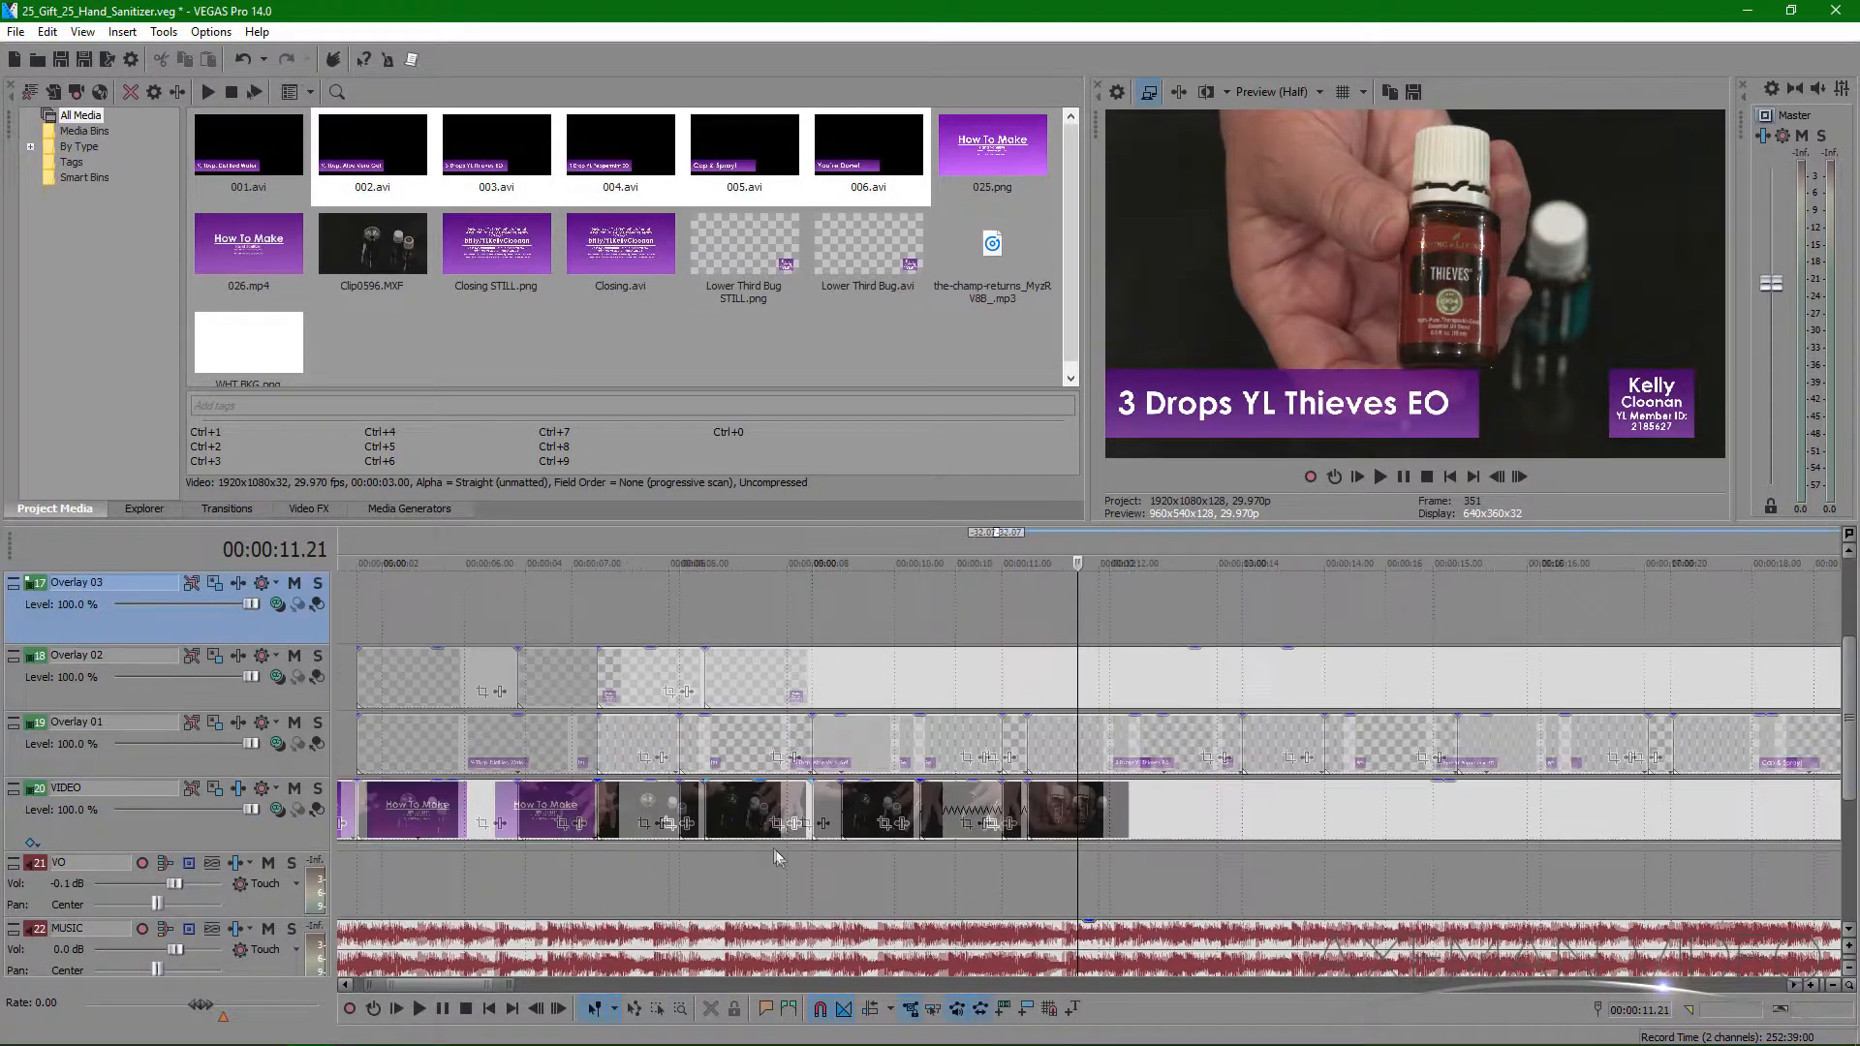
# - Split the Thieves footage at 00:00:12.01 and start the next part there with the bottle tipped over the blue bottle
pyautogui.moveTo(1077, 623); pyautogui.dragTo(1163, 633)
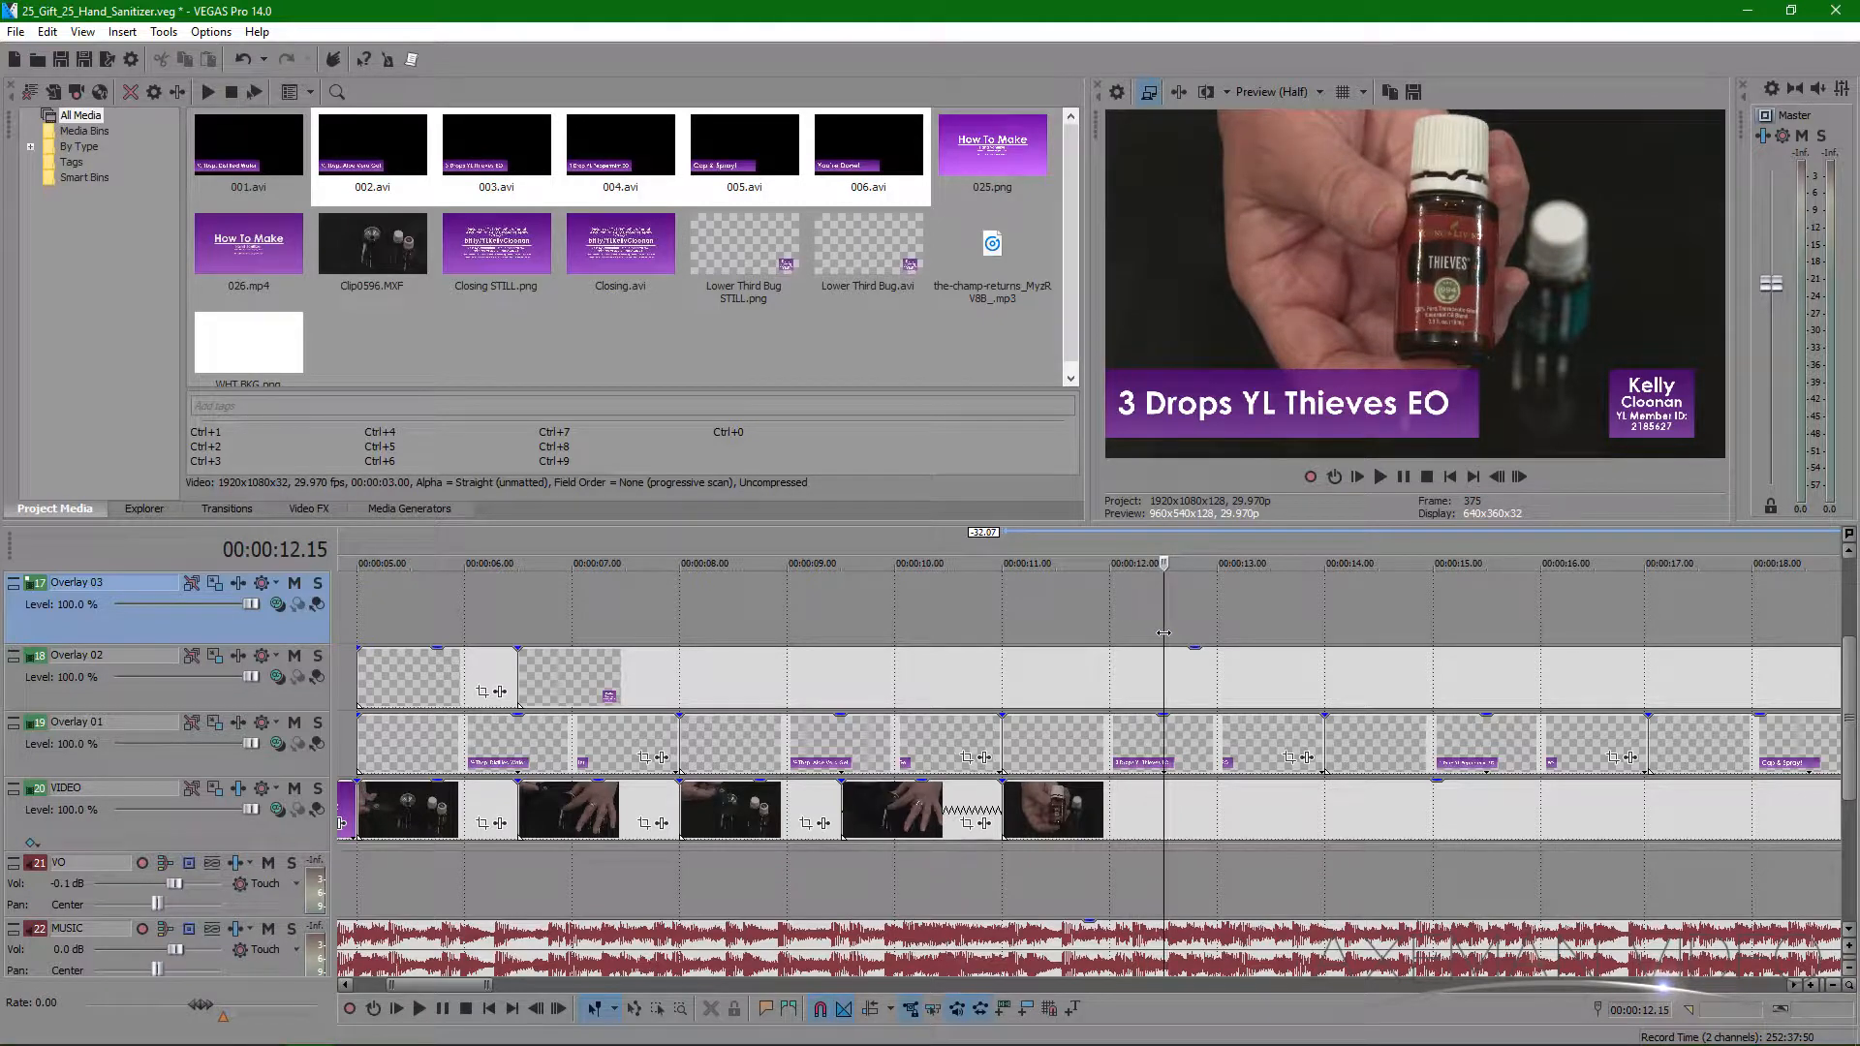
pyautogui.moveTo(1159, 632); pyautogui.dragTo(1113, 627)
pyautogui.moveTo(1114, 794); pyautogui.dragTo(1533, 789)
pyautogui.scroll(-2, 1217, 800)
pyautogui.scroll(-3, 1453, 806)
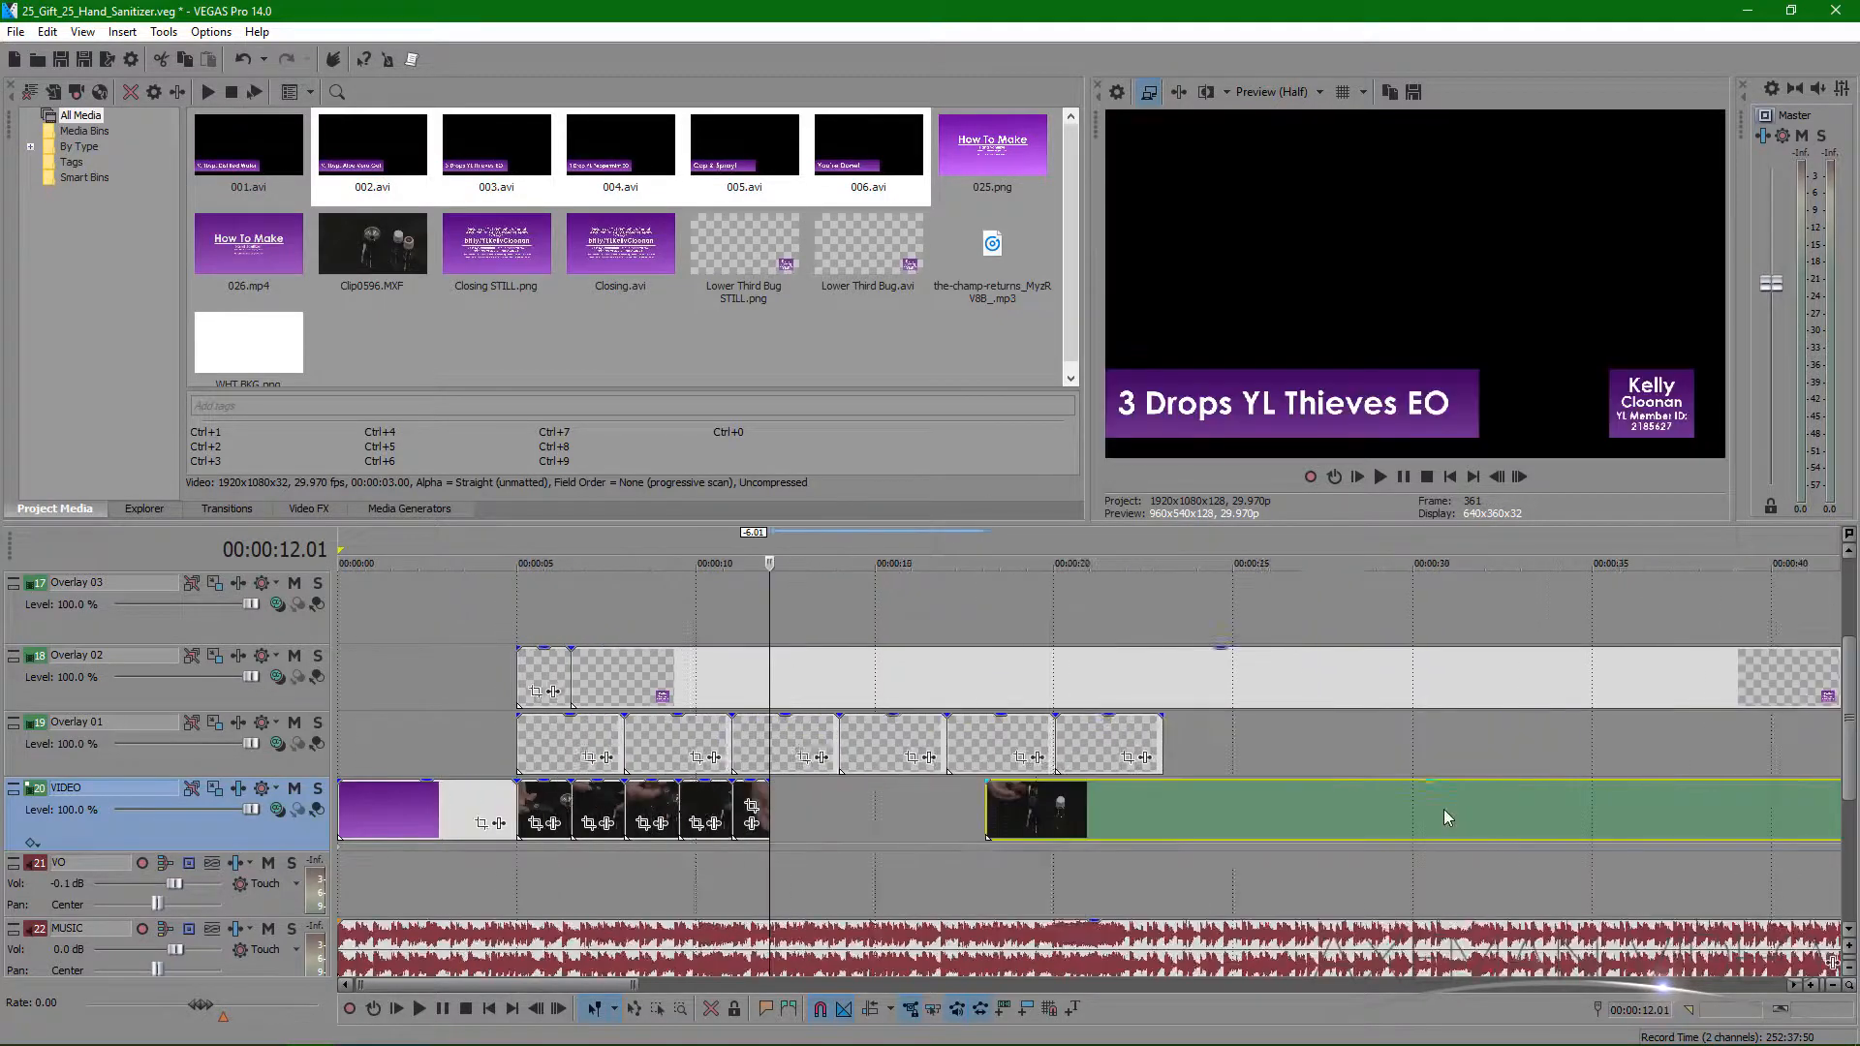
pyautogui.moveTo(824, 810); pyautogui.dragTo(683, 795)
pyautogui.scroll(2, 789, 809)
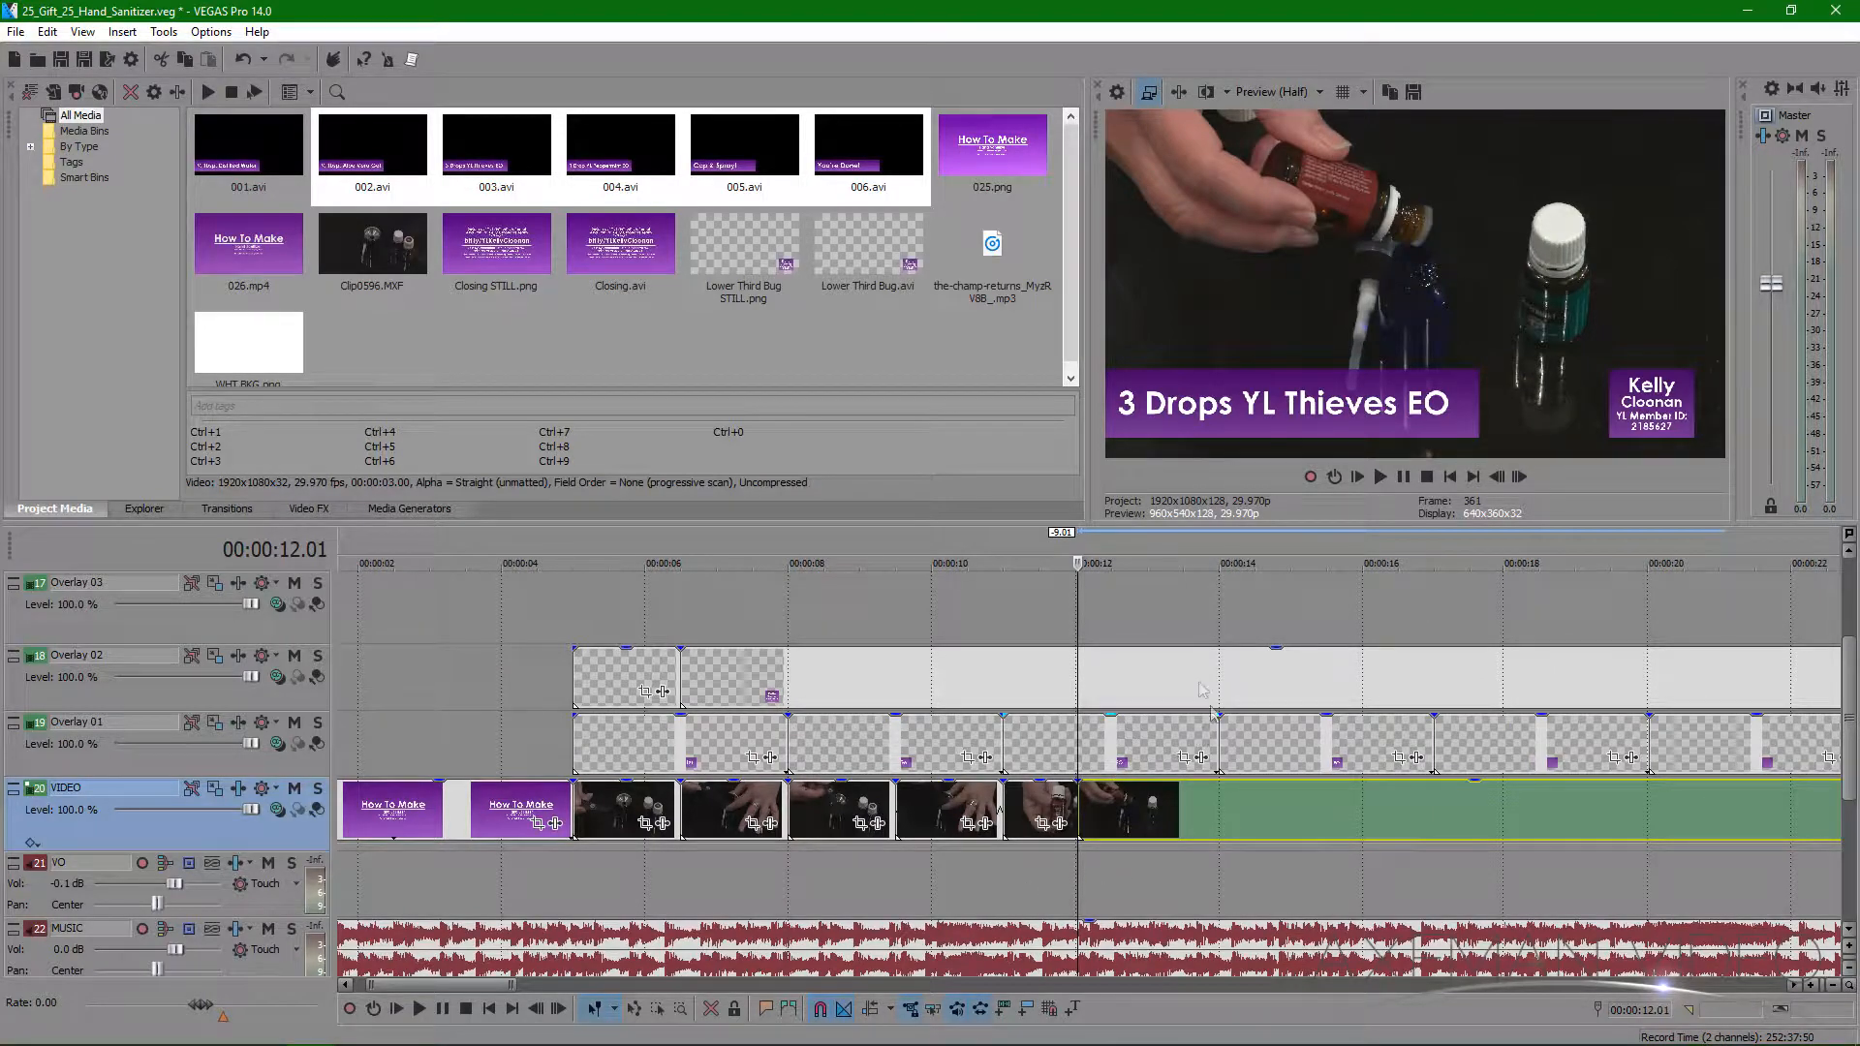
# - Solo the VIDEO track and play the Thieves oil footage from 00:00:12.01
pyautogui.scroll(-2, 850, 938)
pyautogui.moveTo(500, 996); pyautogui.dragTo(527, 994)
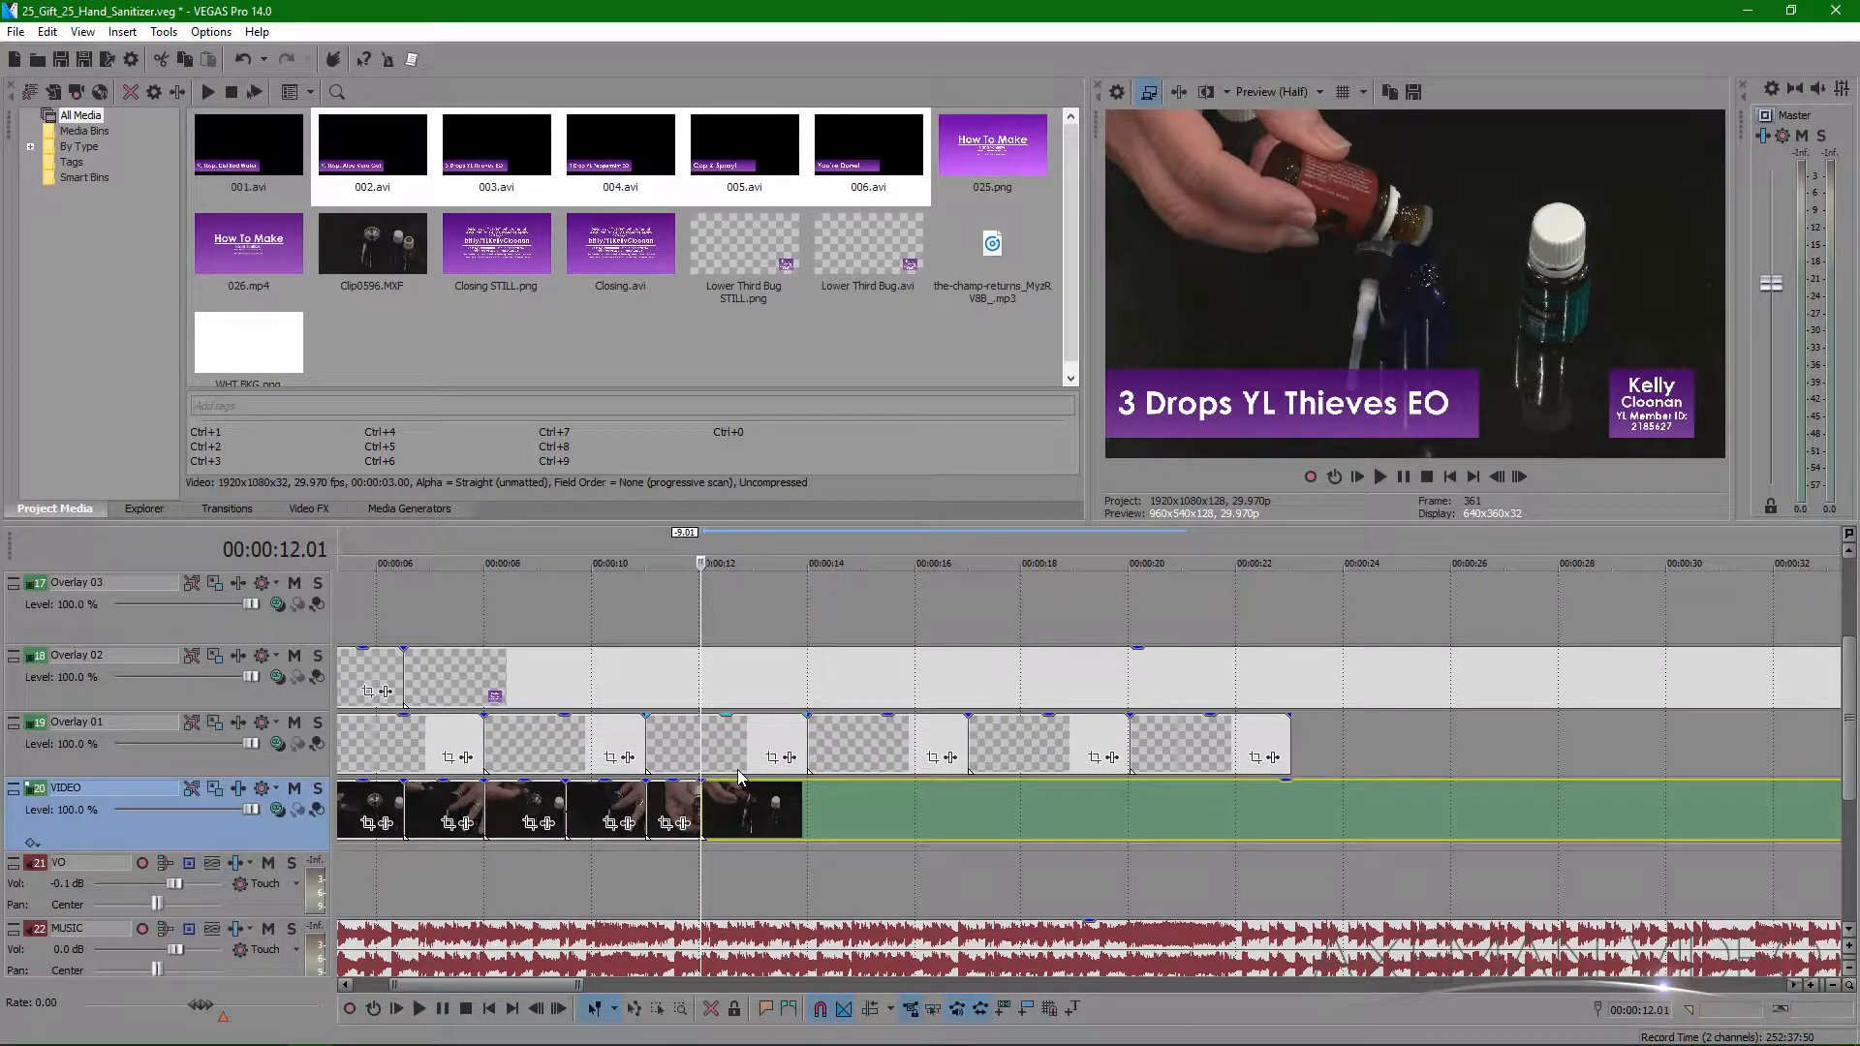
pyautogui.click(318, 791)
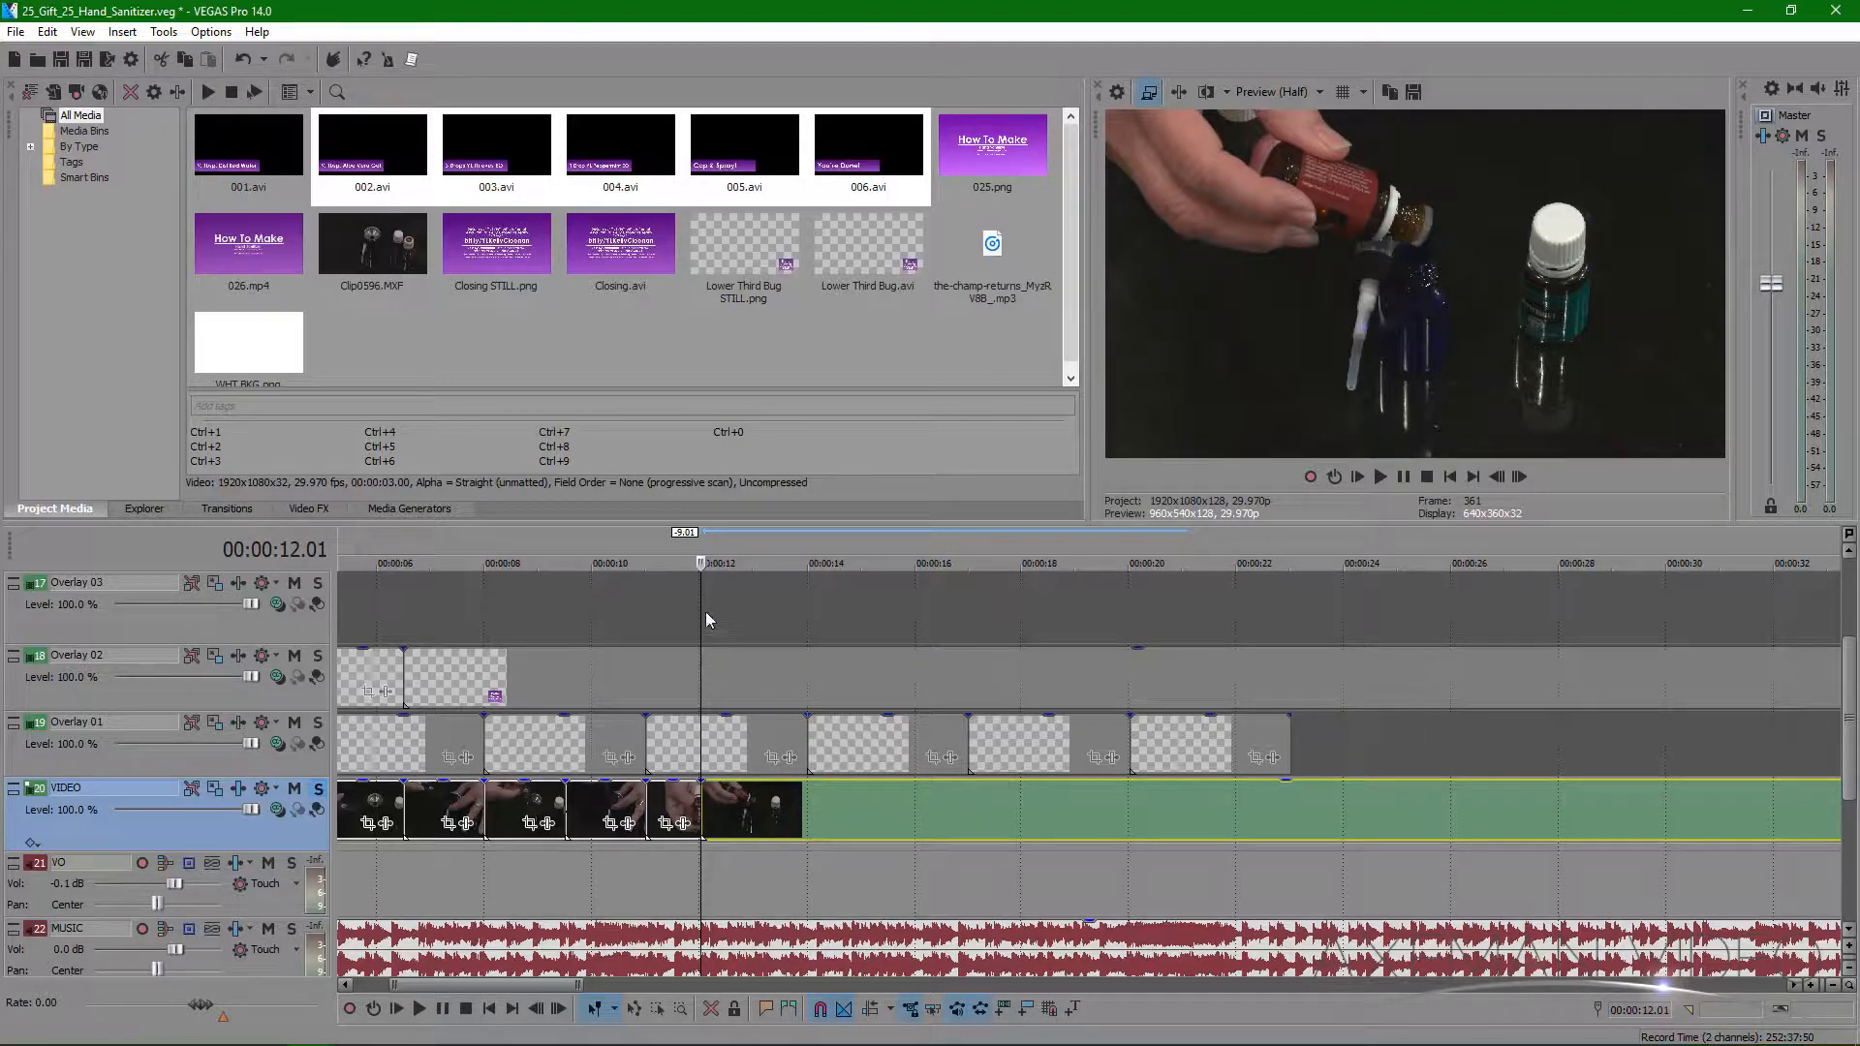
pyautogui.press('space')
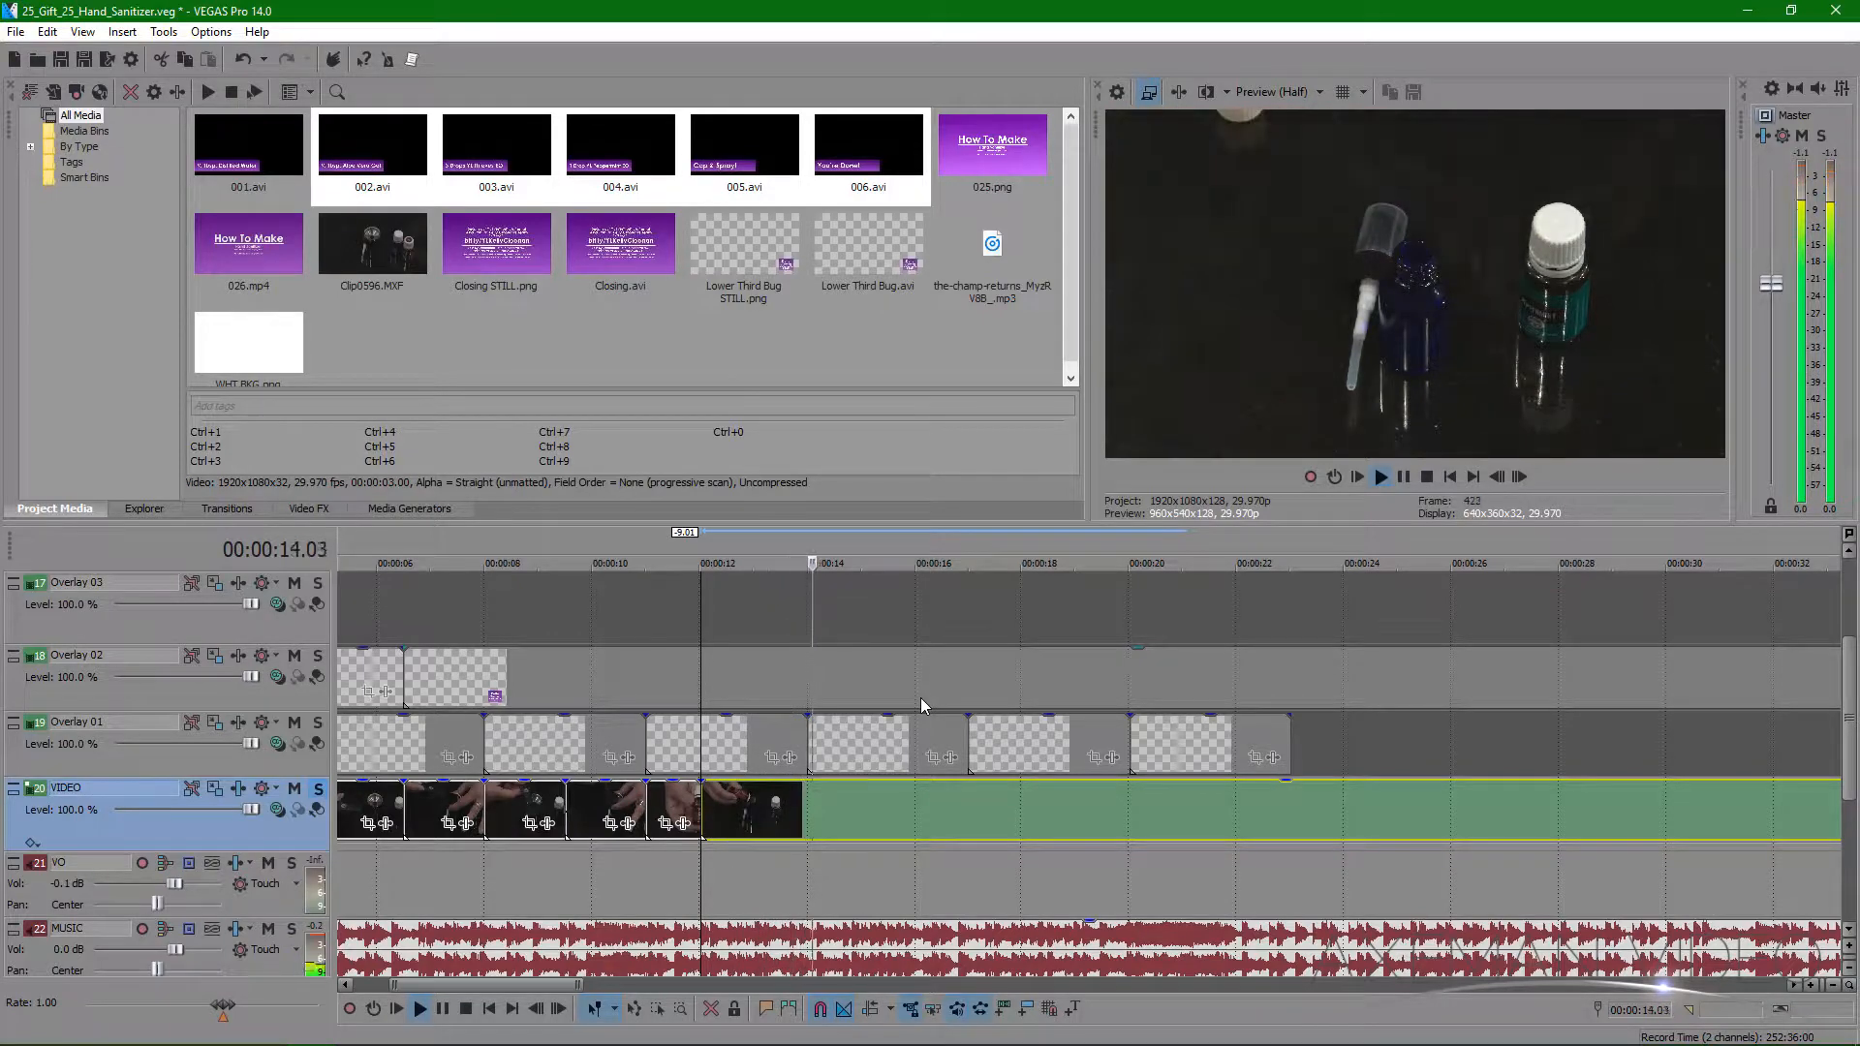
# - Adjust the start of the Thieves pouring footage against the cut at 00:00:12.01 and play it back
pyautogui.press('space')
pyautogui.moveTo(746, 811); pyautogui.dragTo(703, 792)
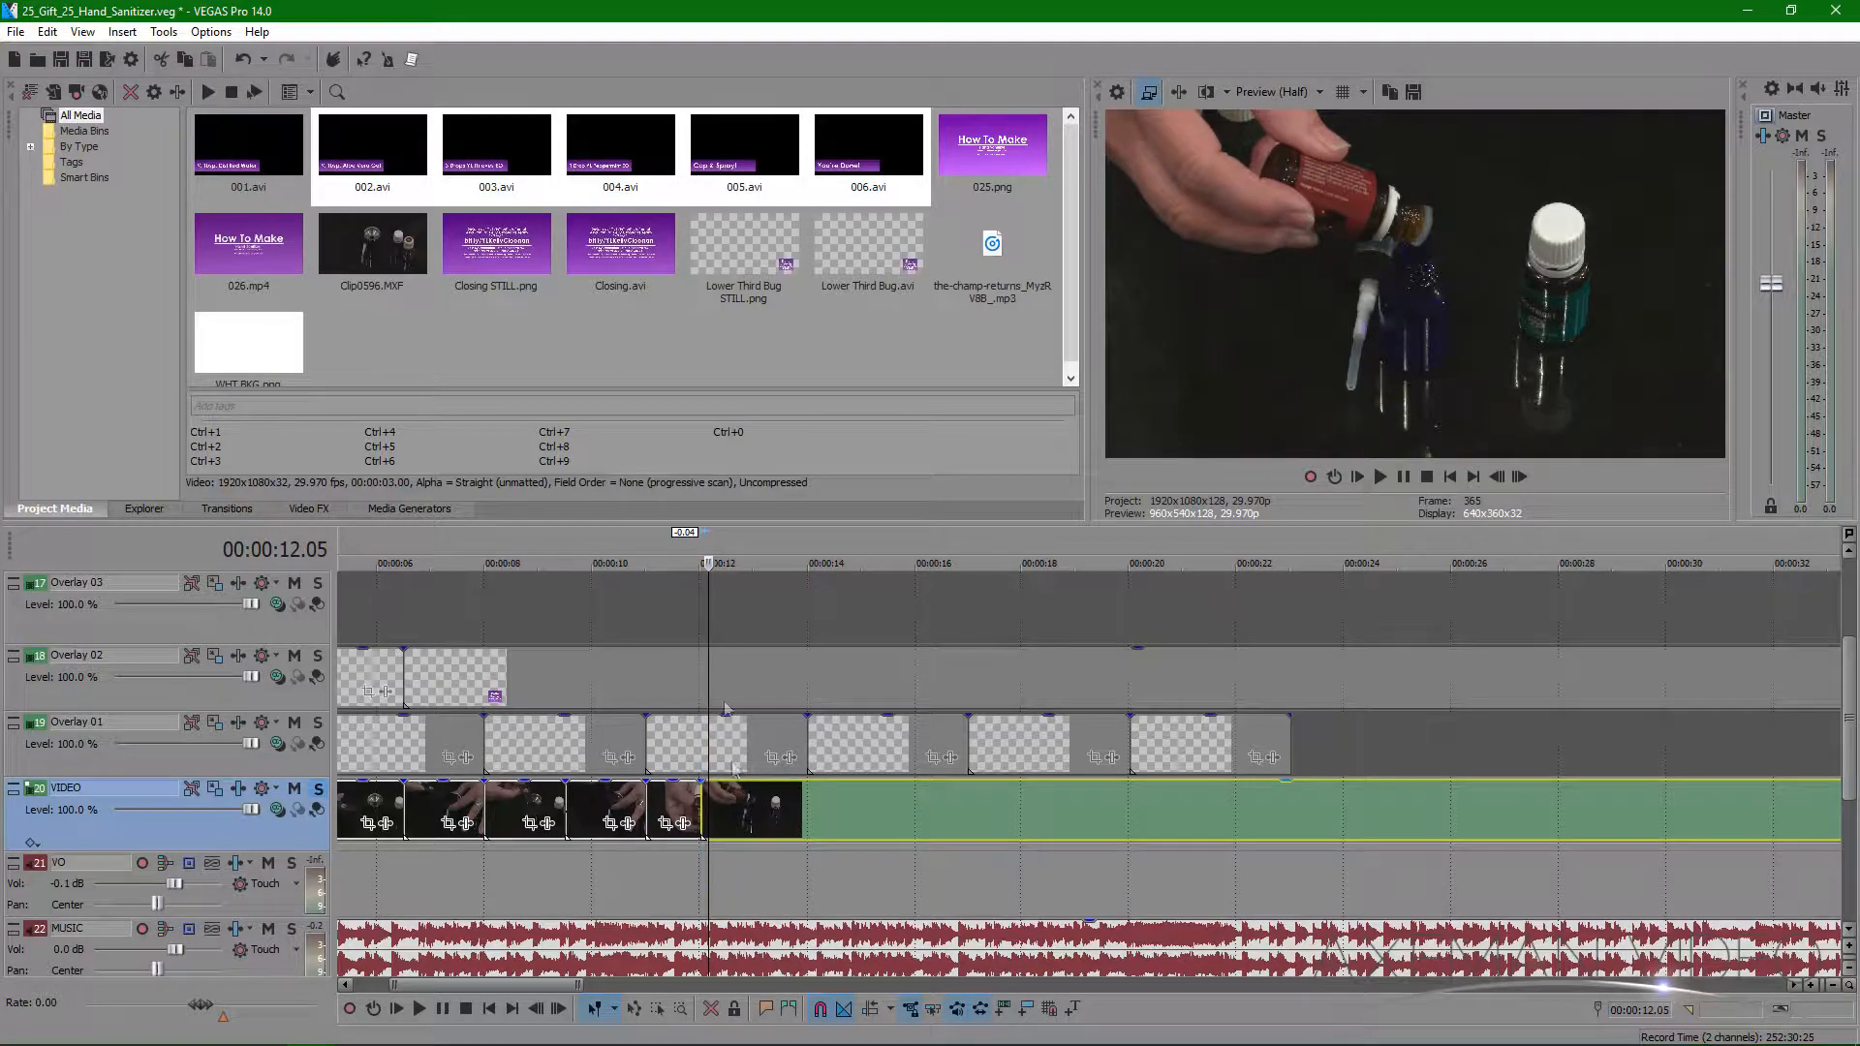
pyautogui.click(701, 635)
pyautogui.click(718, 804)
pyautogui.press('space')
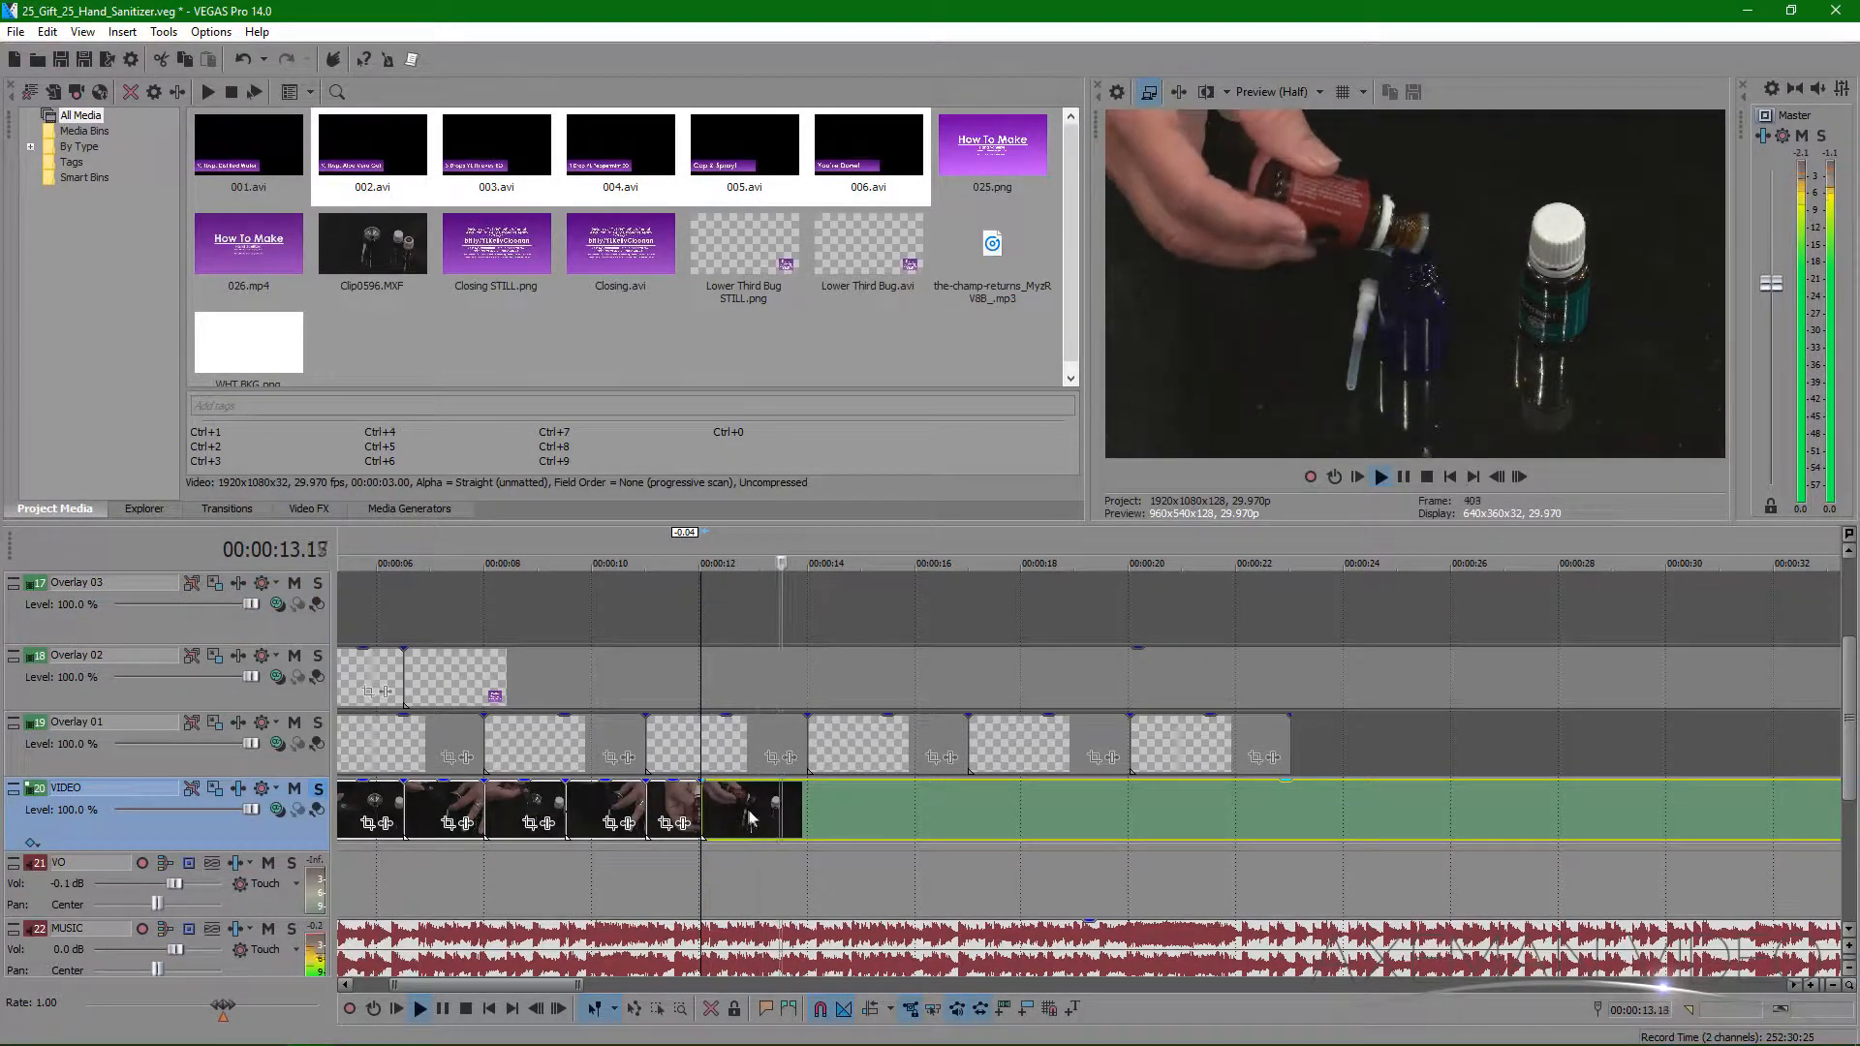
pyautogui.press('space')
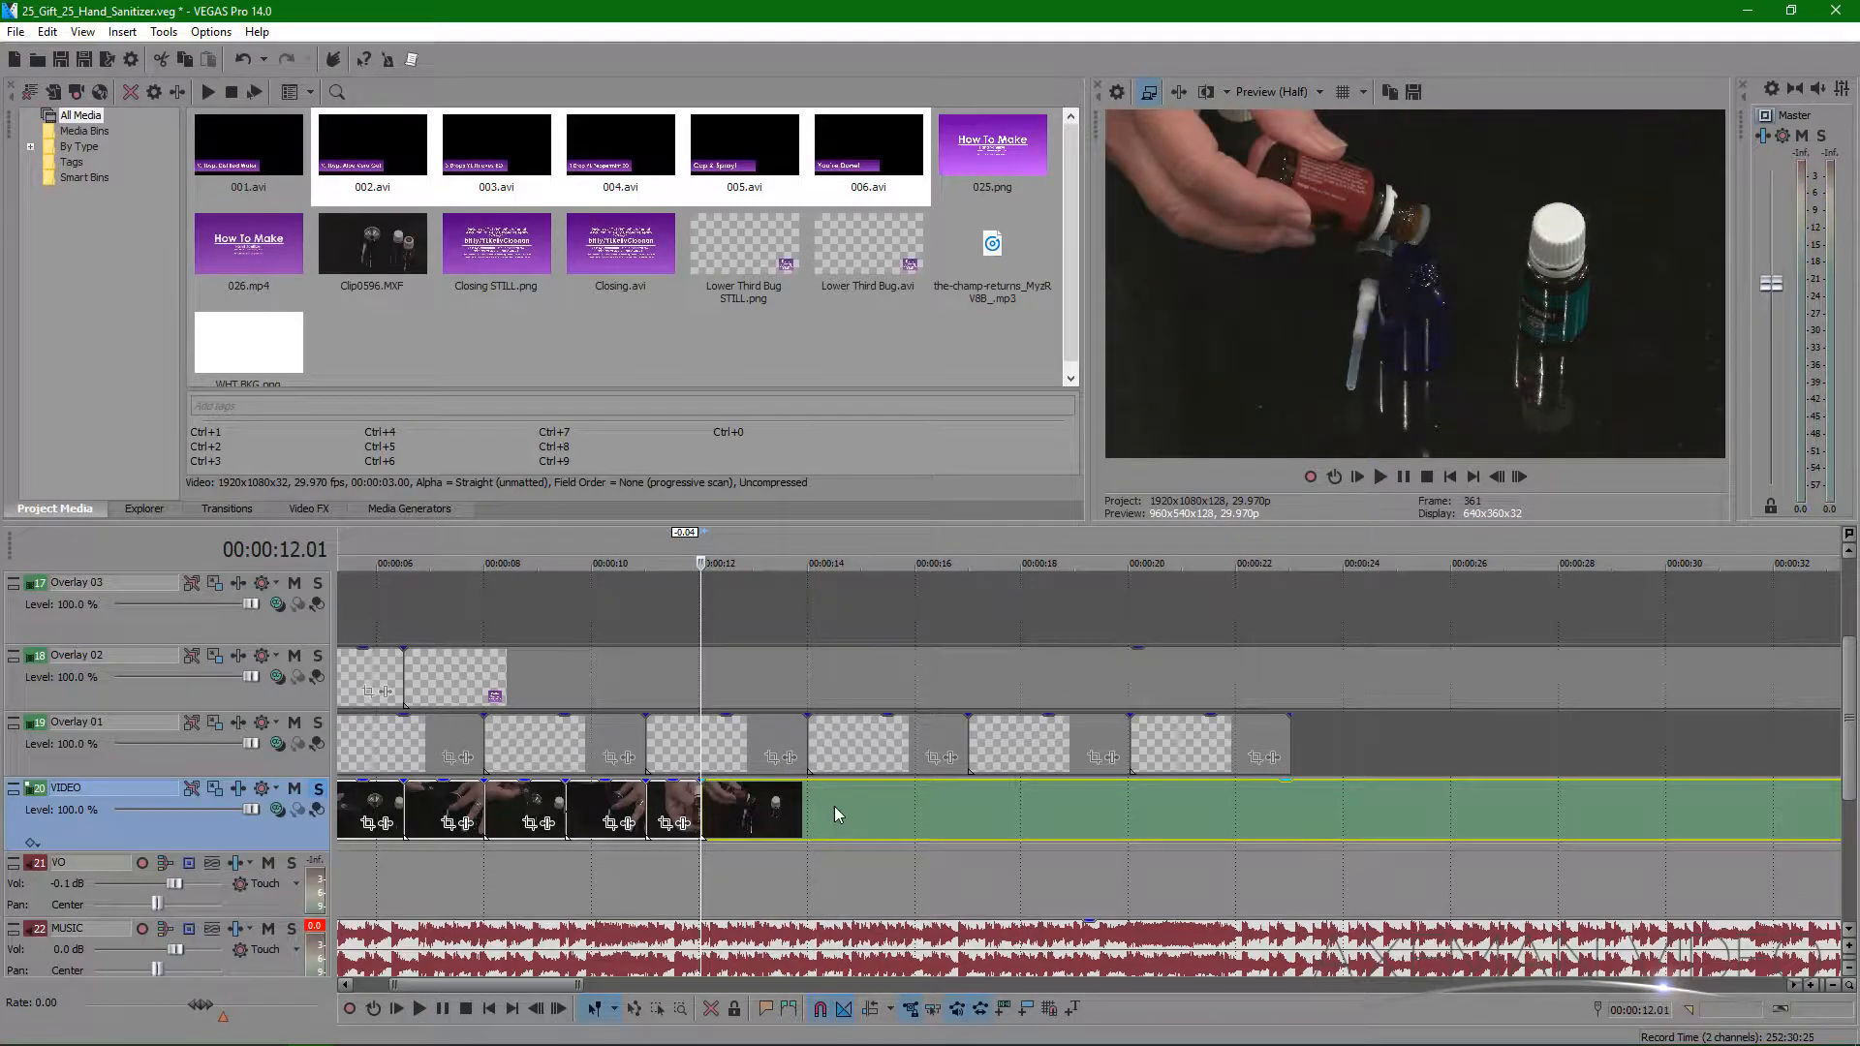
# - Split the Thieves pouring footage at 00:00:14.20 and turn off solo on the VIDEO track
pyautogui.click(834, 806)
pyautogui.moveTo(833, 804); pyautogui.dragTo(843, 803)
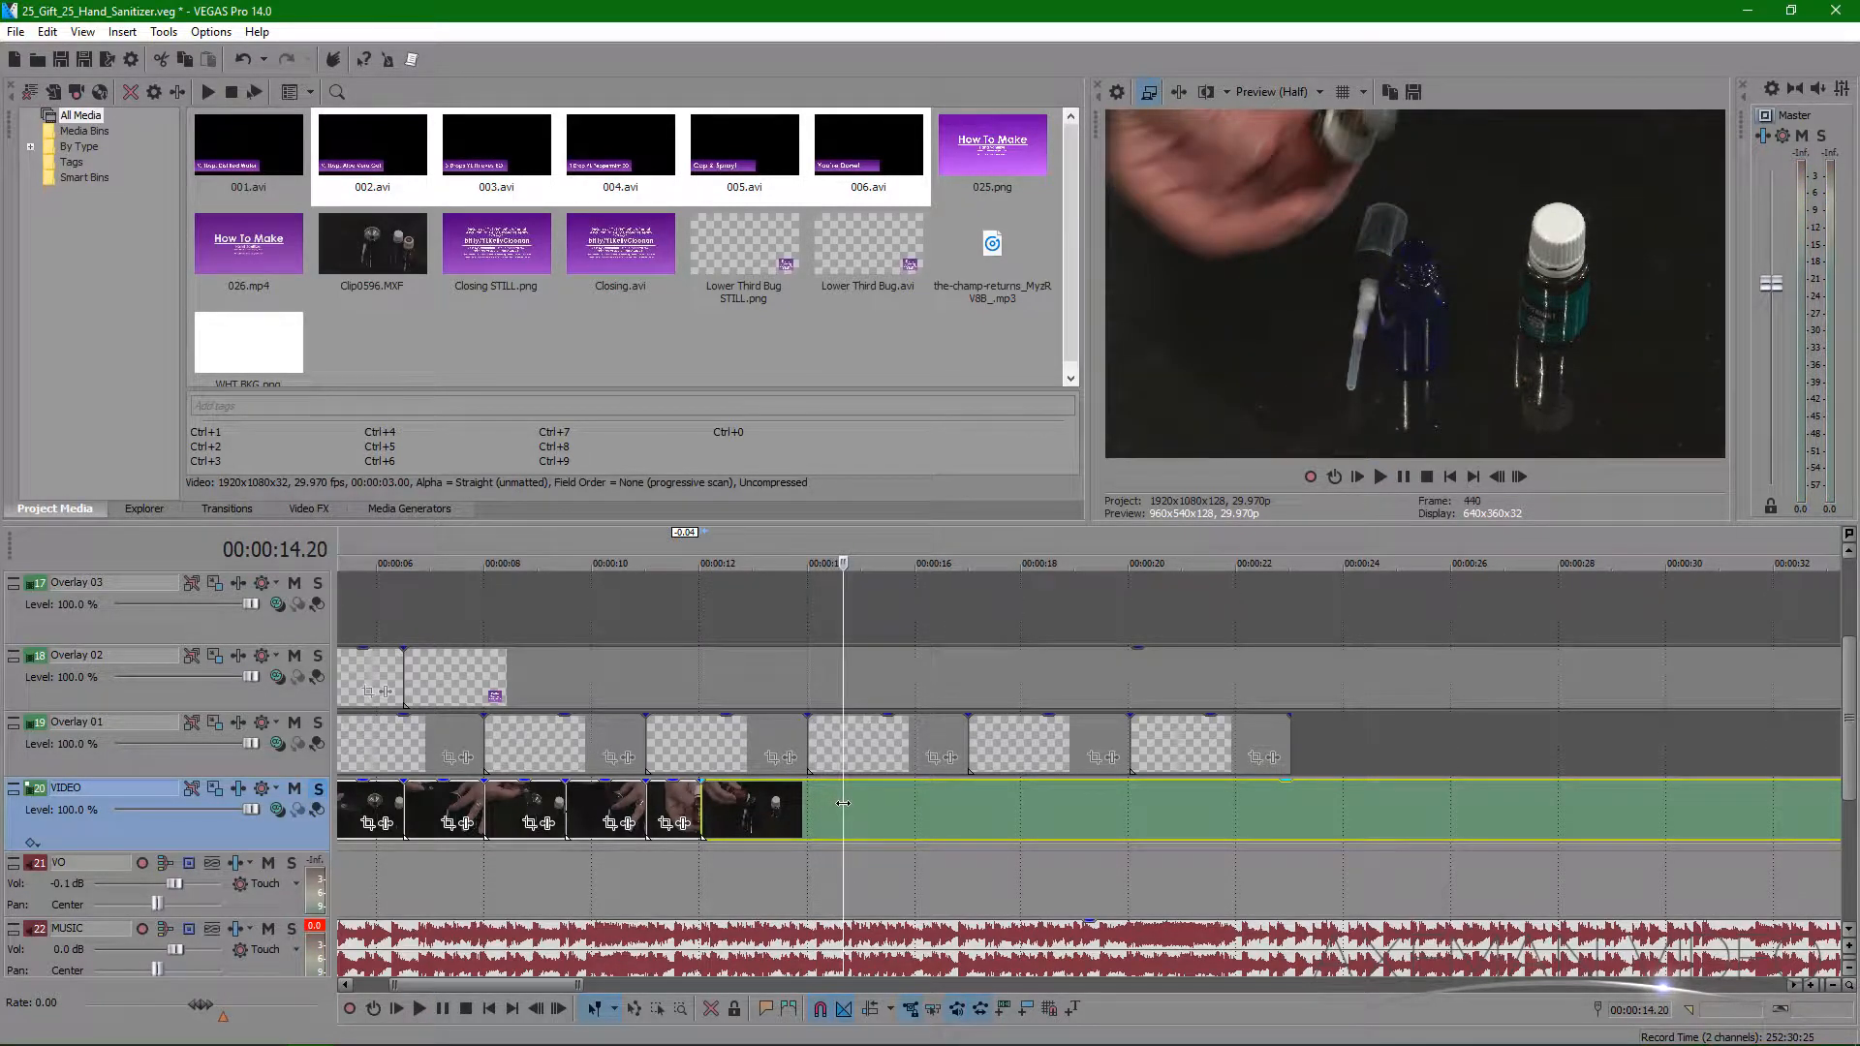
pyautogui.click(821, 809)
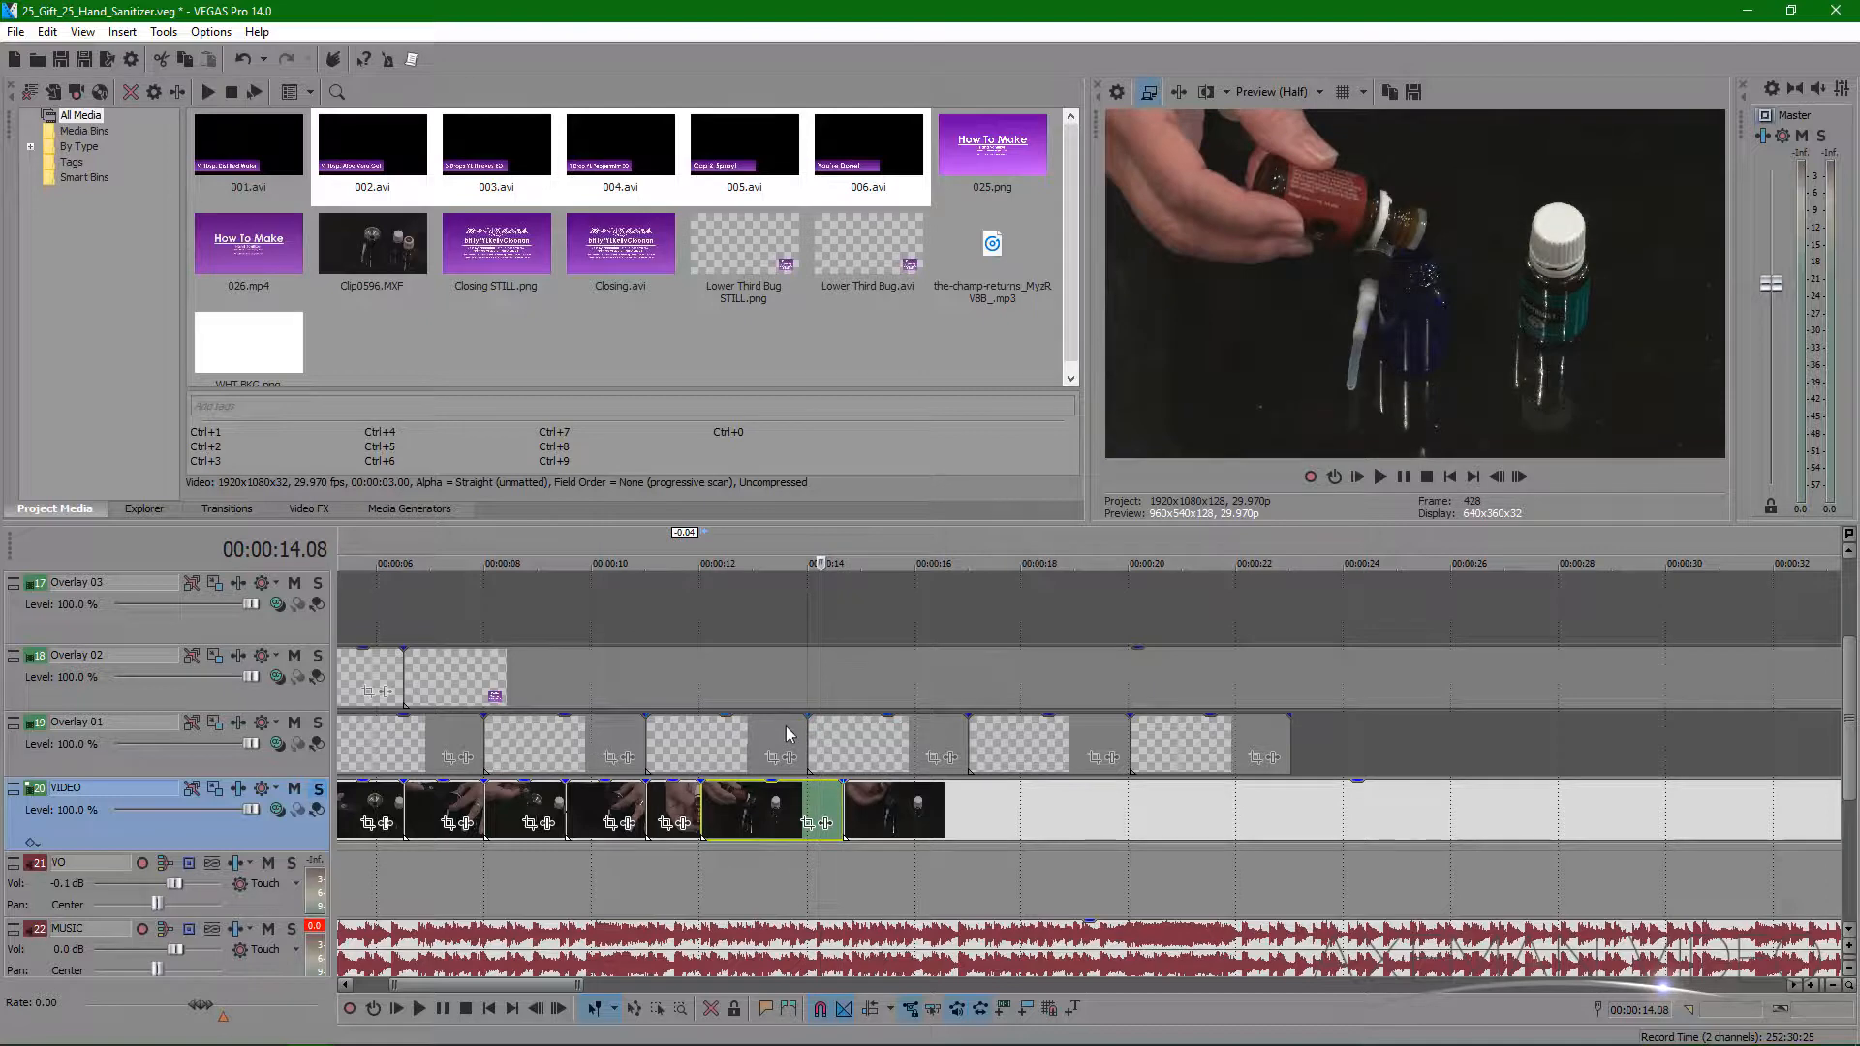
pyautogui.click(318, 790)
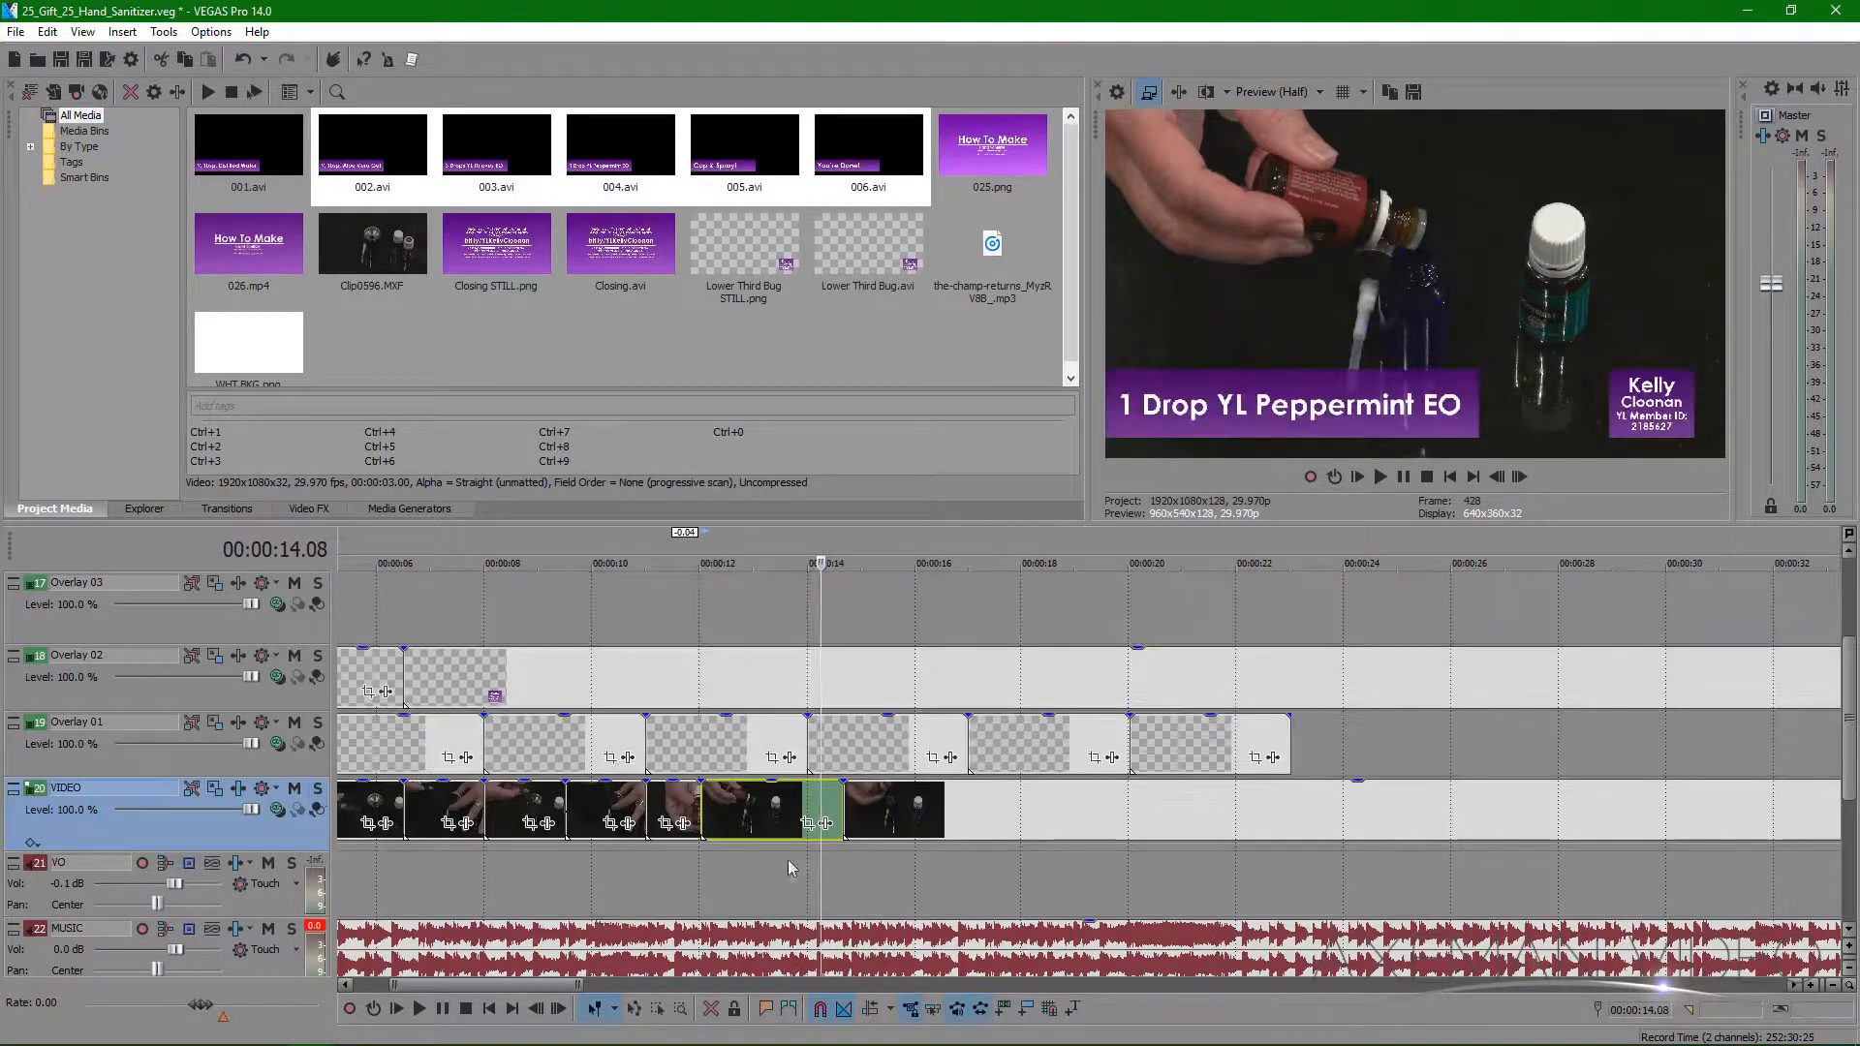
# - Time-compress the Thieves pouring shot to end with its banner at 00:00:14.00 and scrub through it
pyautogui.click(840, 794)
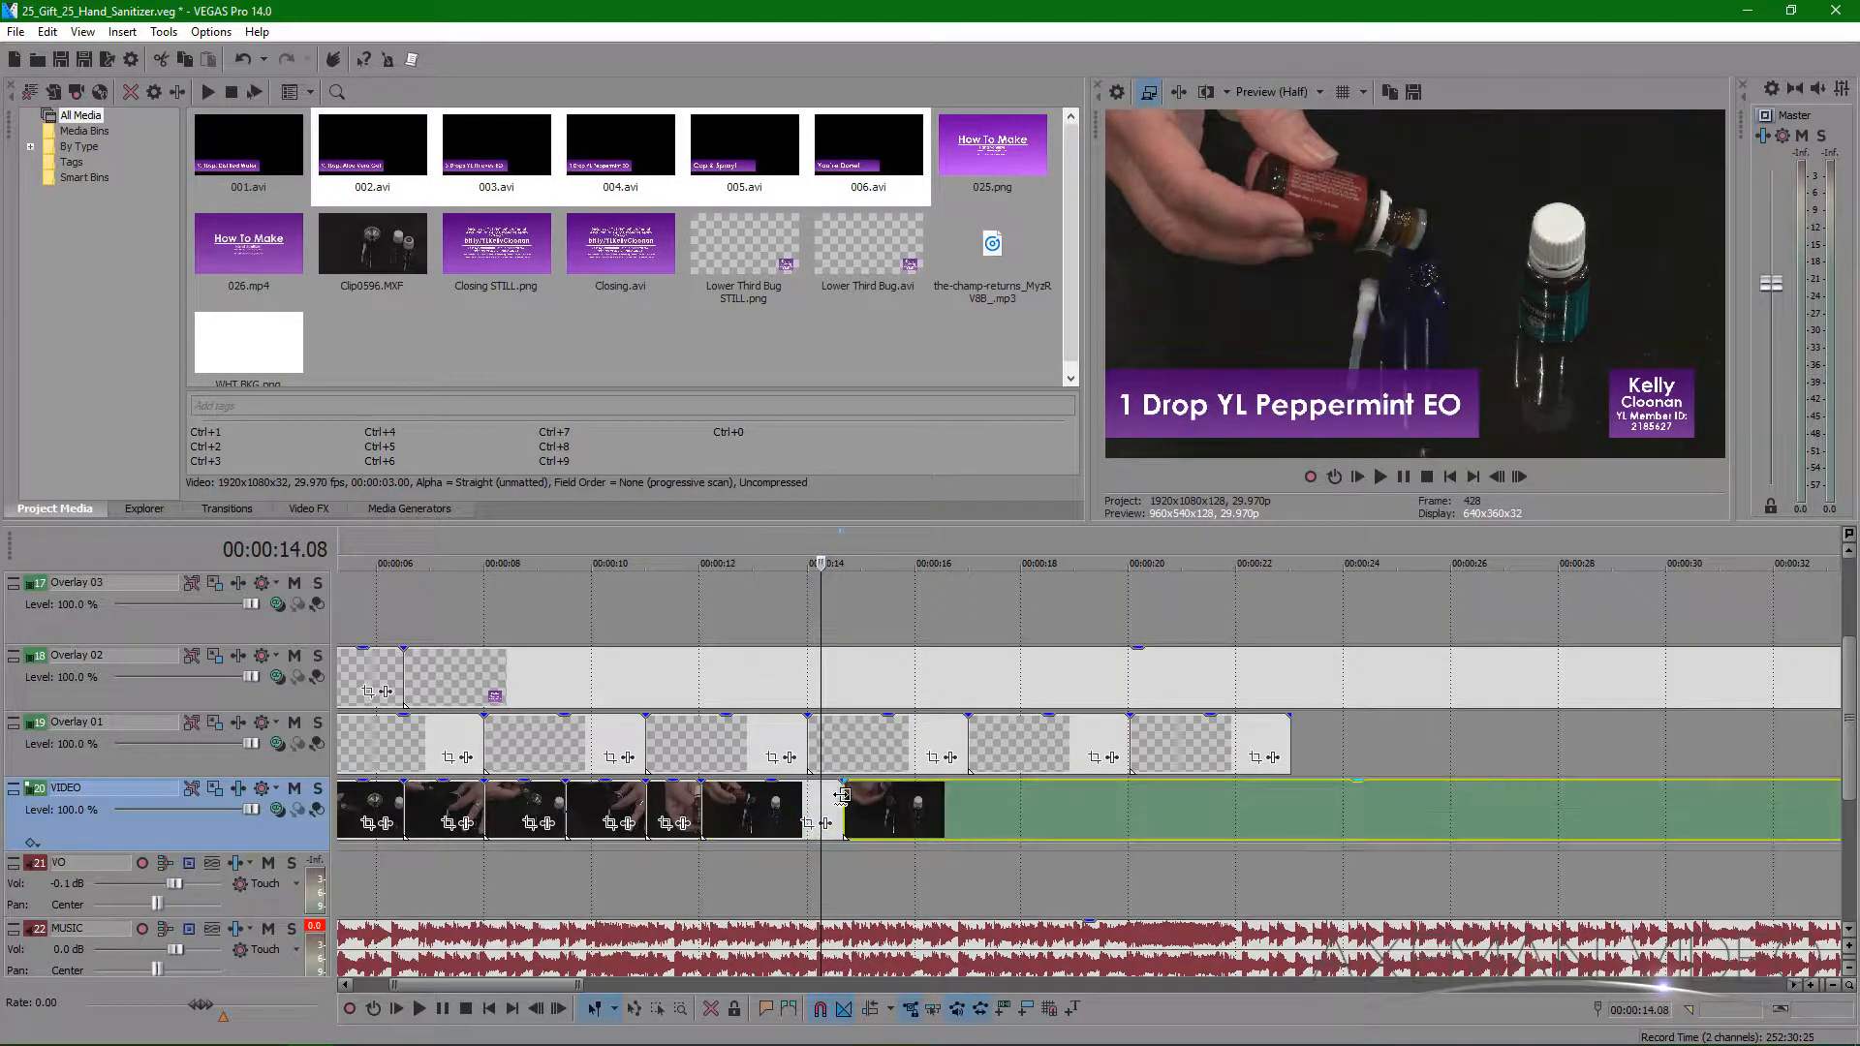
pyautogui.click(829, 800)
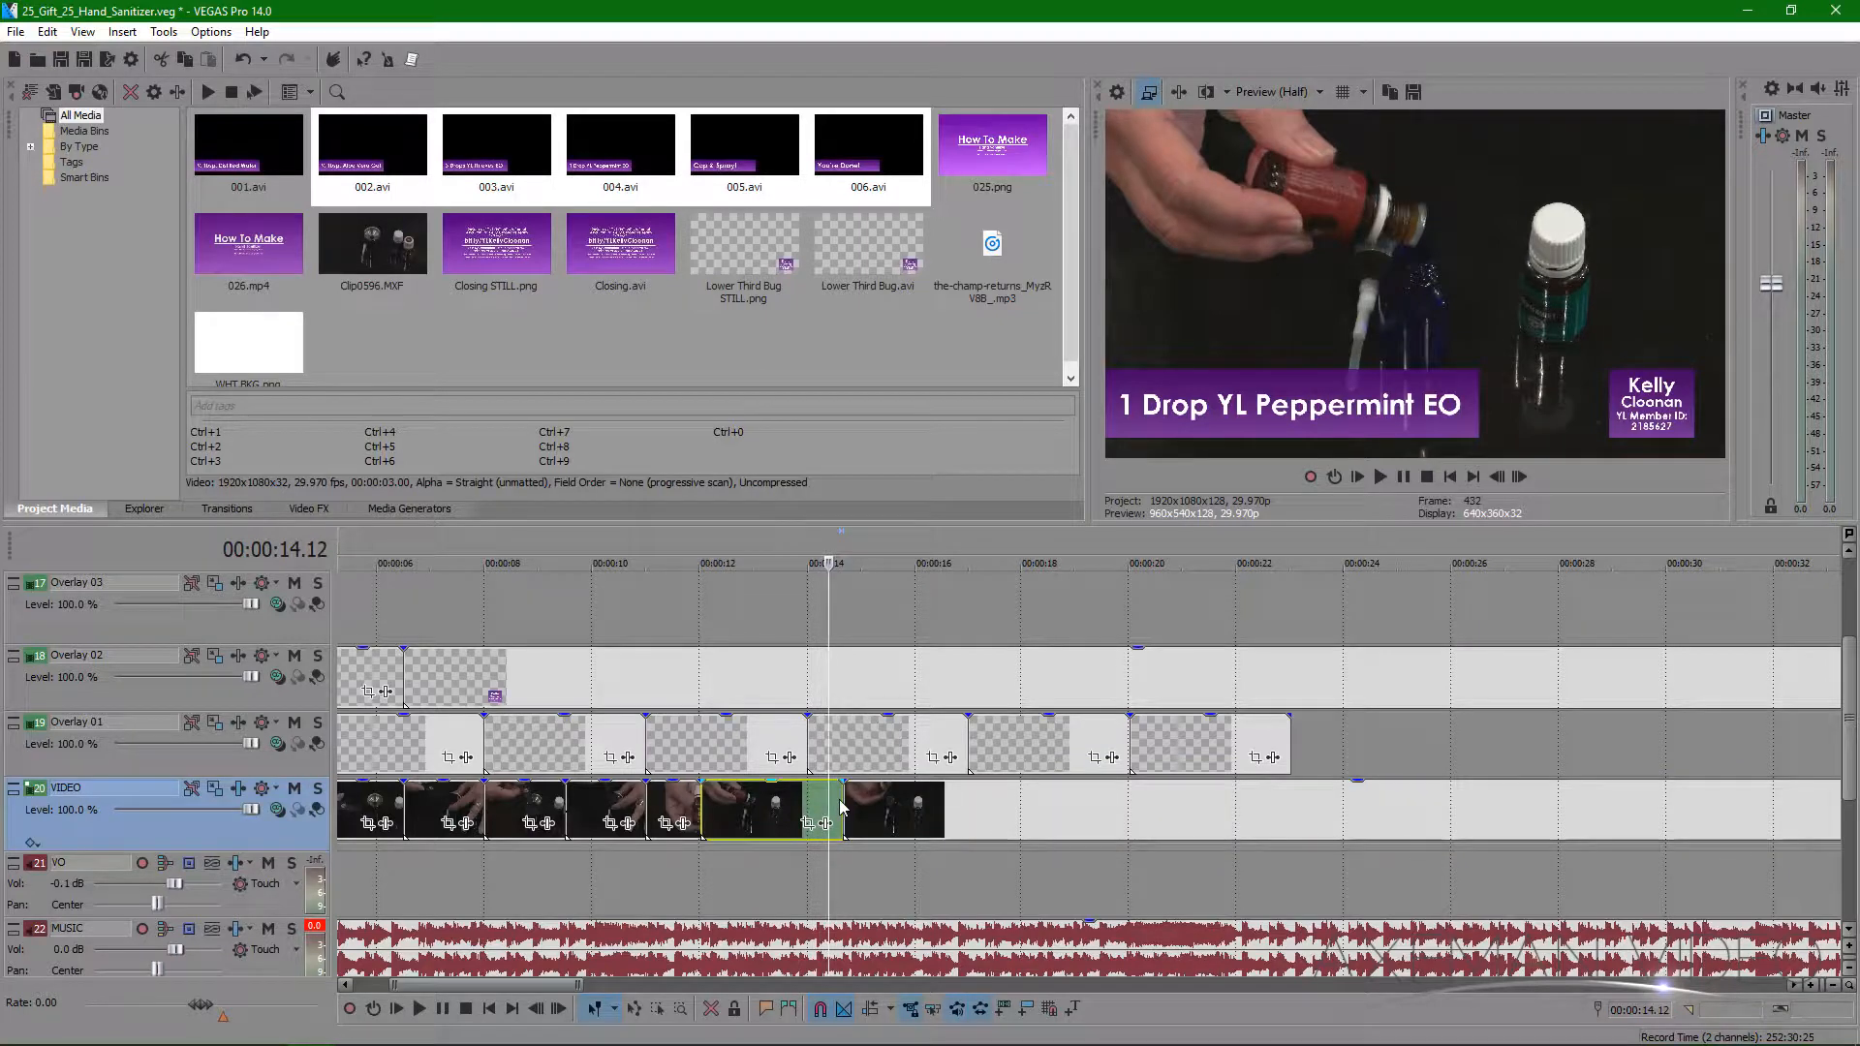
pyautogui.moveTo(832, 800); pyautogui.dragTo(808, 802)
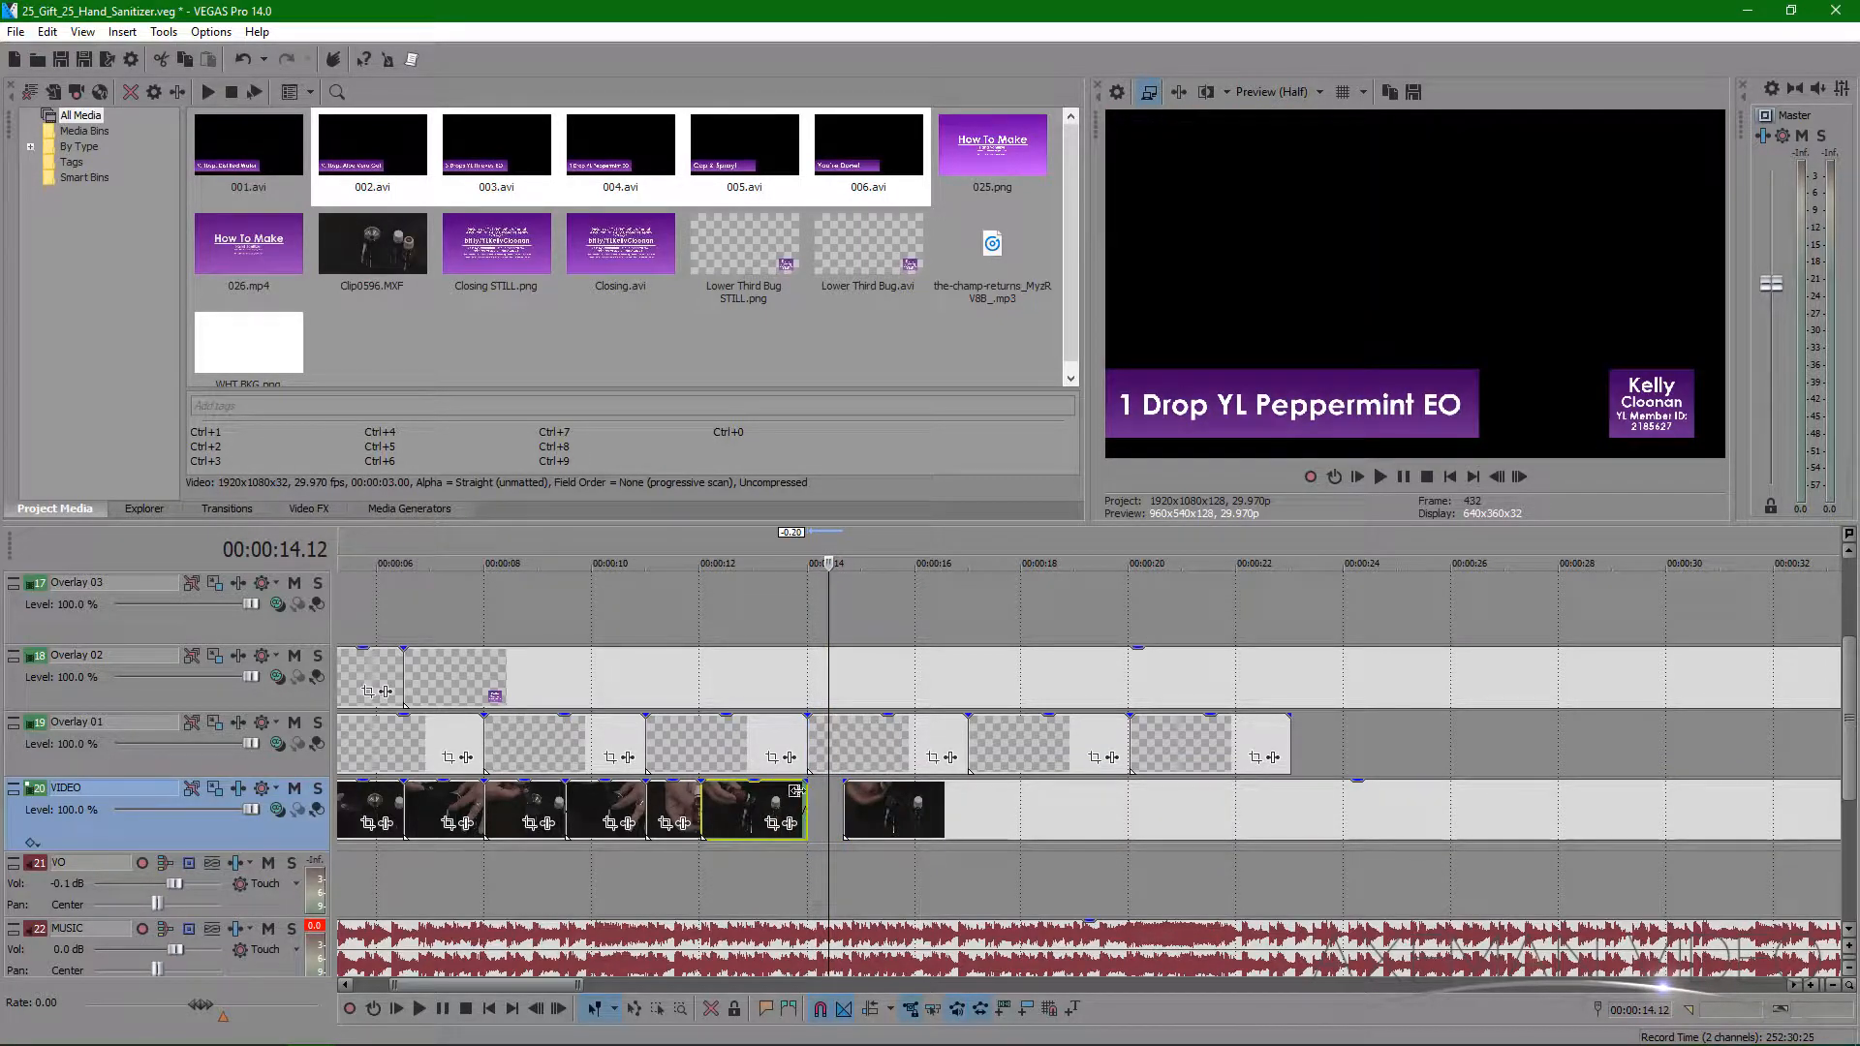
pyautogui.click(702, 632)
pyautogui.moveTo(700, 629); pyautogui.dragTo(809, 613)
# - Trim the remaining footage to begin with the Peppermint bottle held up and move it against the Thieves shot at 00:00:14.00
pyautogui.click(844, 747)
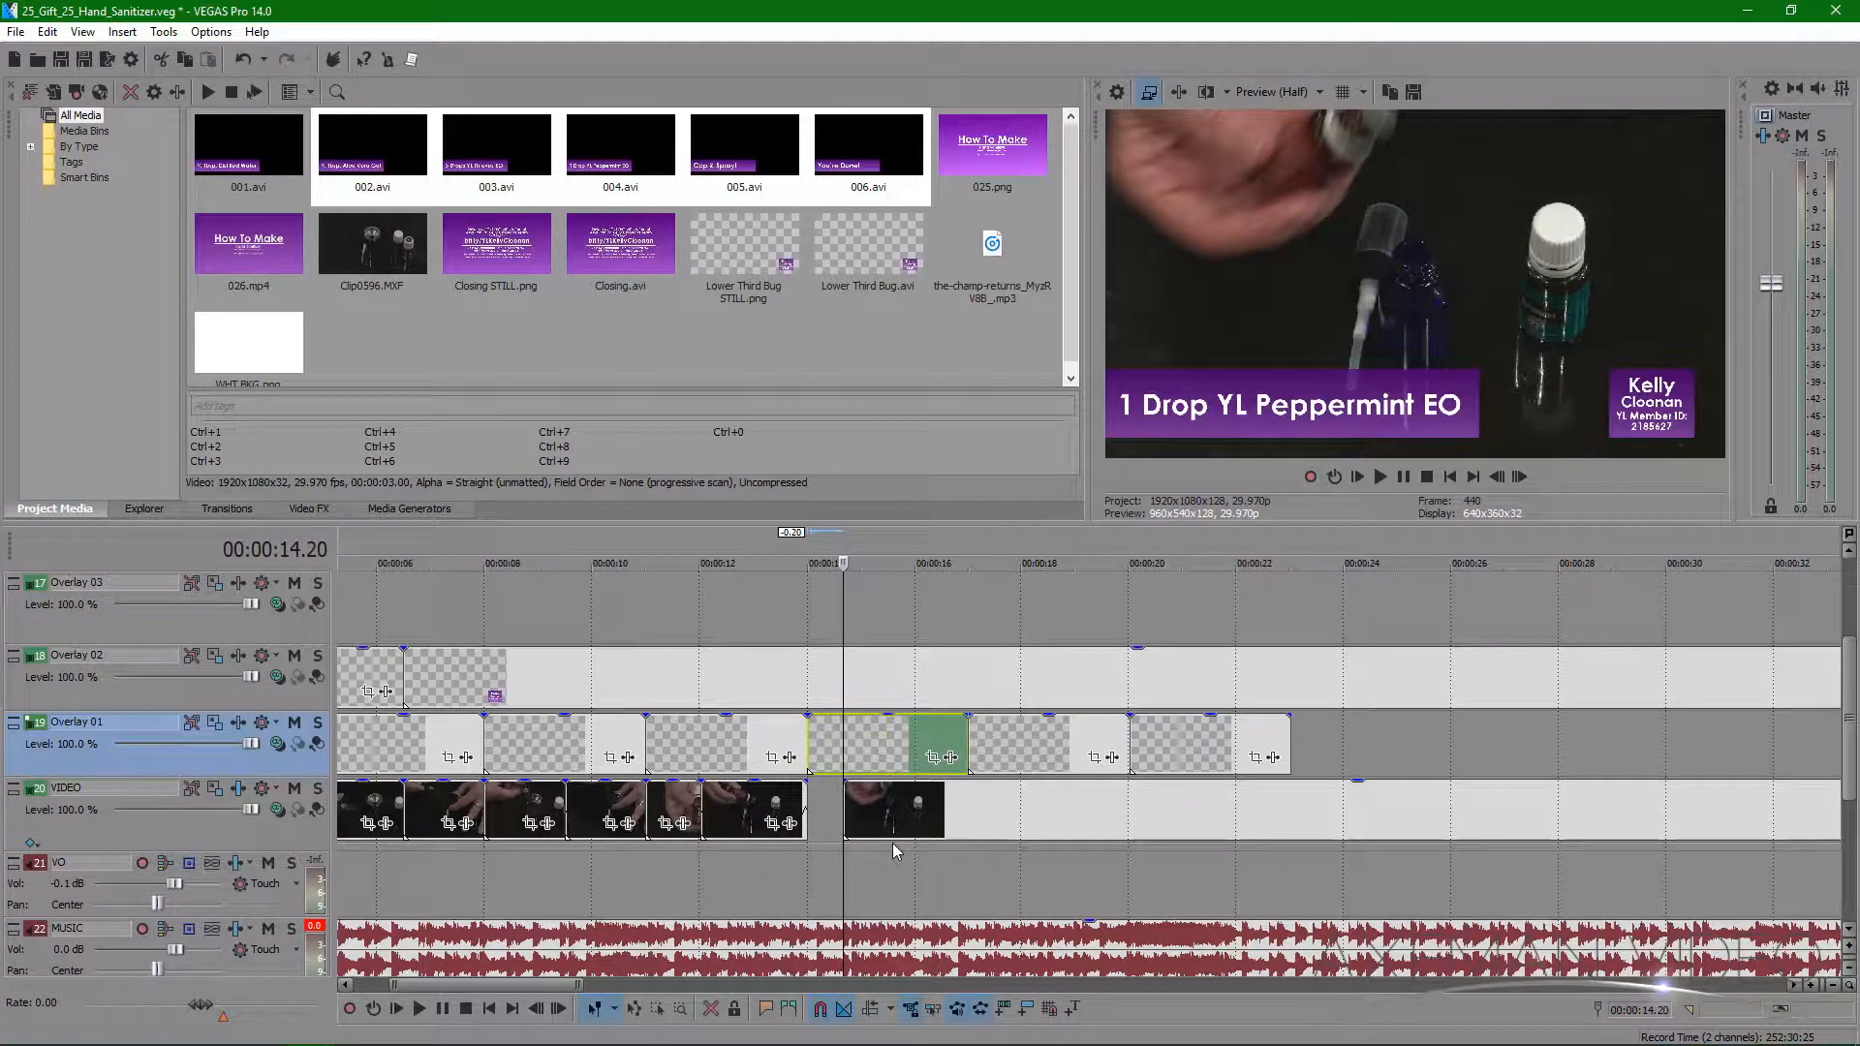
pyautogui.moveTo(848, 800)
pyautogui.mouseDown()
pyautogui.moveTo(1637, 802)
pyautogui.moveTo(812, 801)
pyautogui.mouseUp()
pyautogui.click(805, 614)
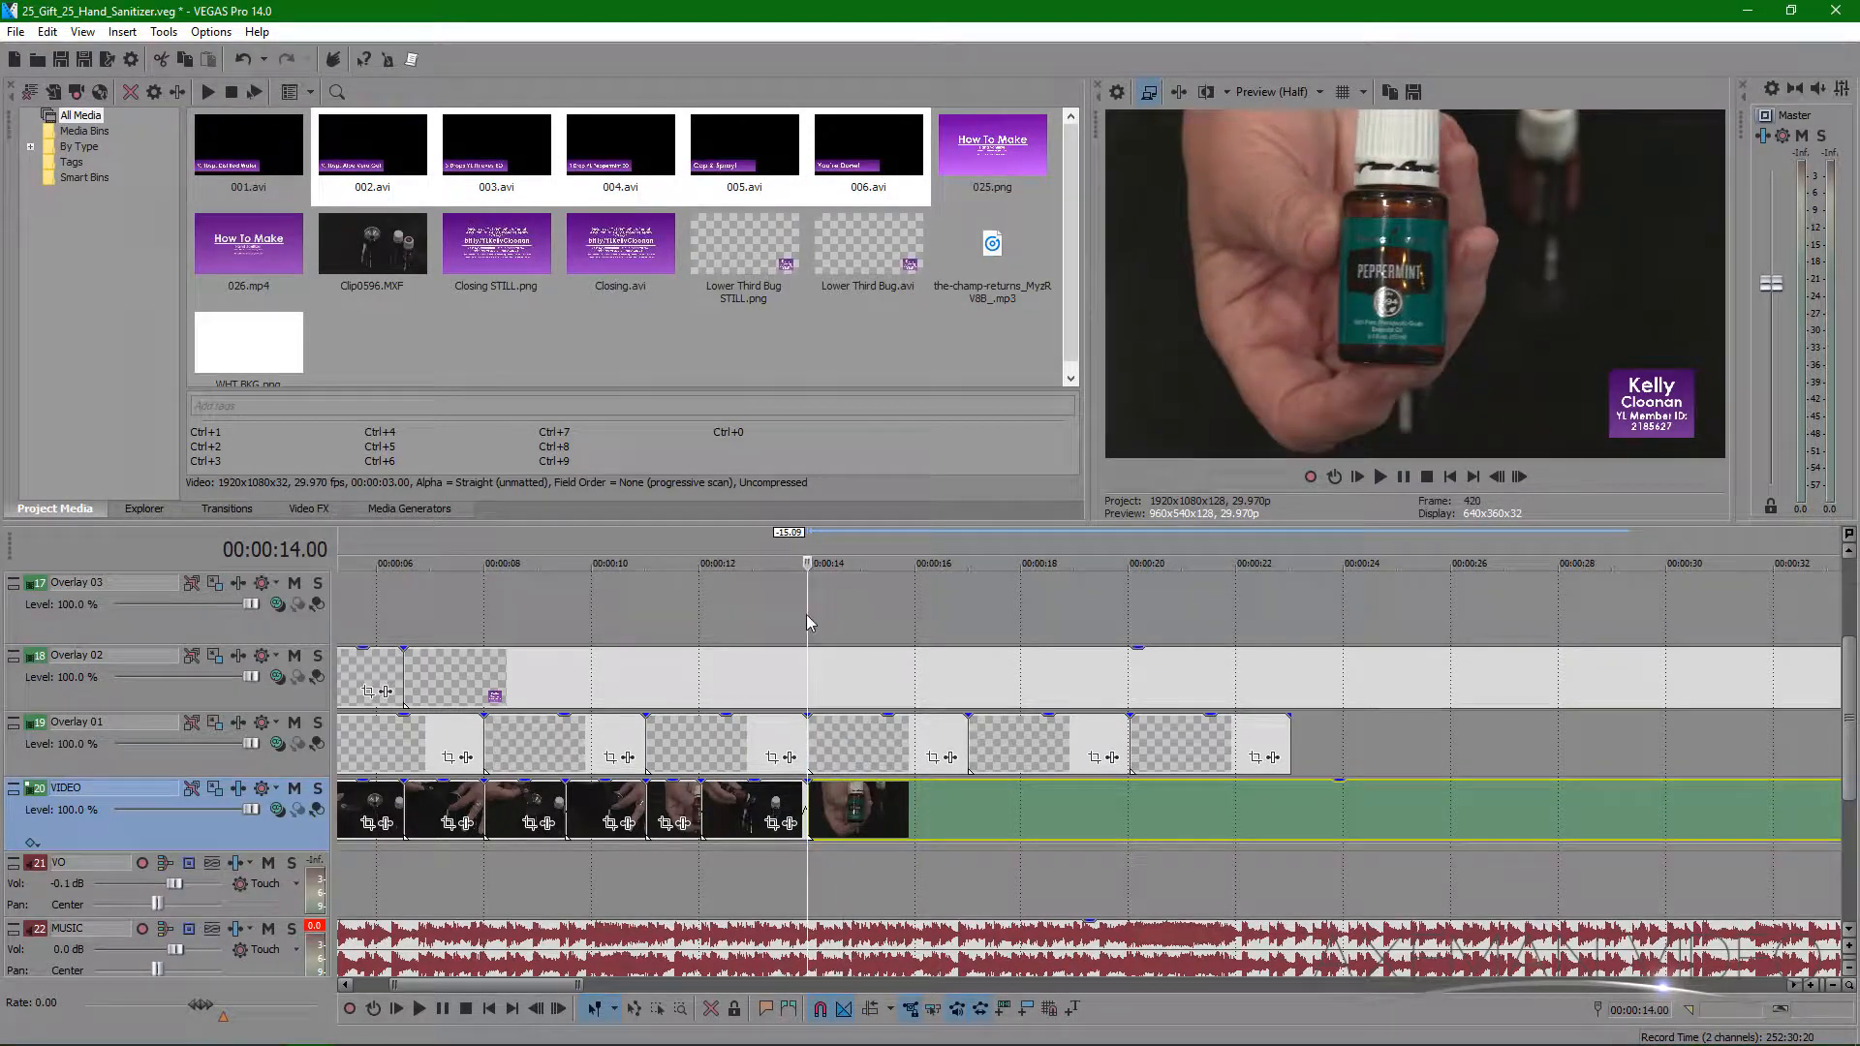
pyautogui.click(804, 614)
# - Split the Peppermint footage at 00:00:15.17 and start the next part there with the bottle tipped over the blue bottle
pyautogui.click(827, 631)
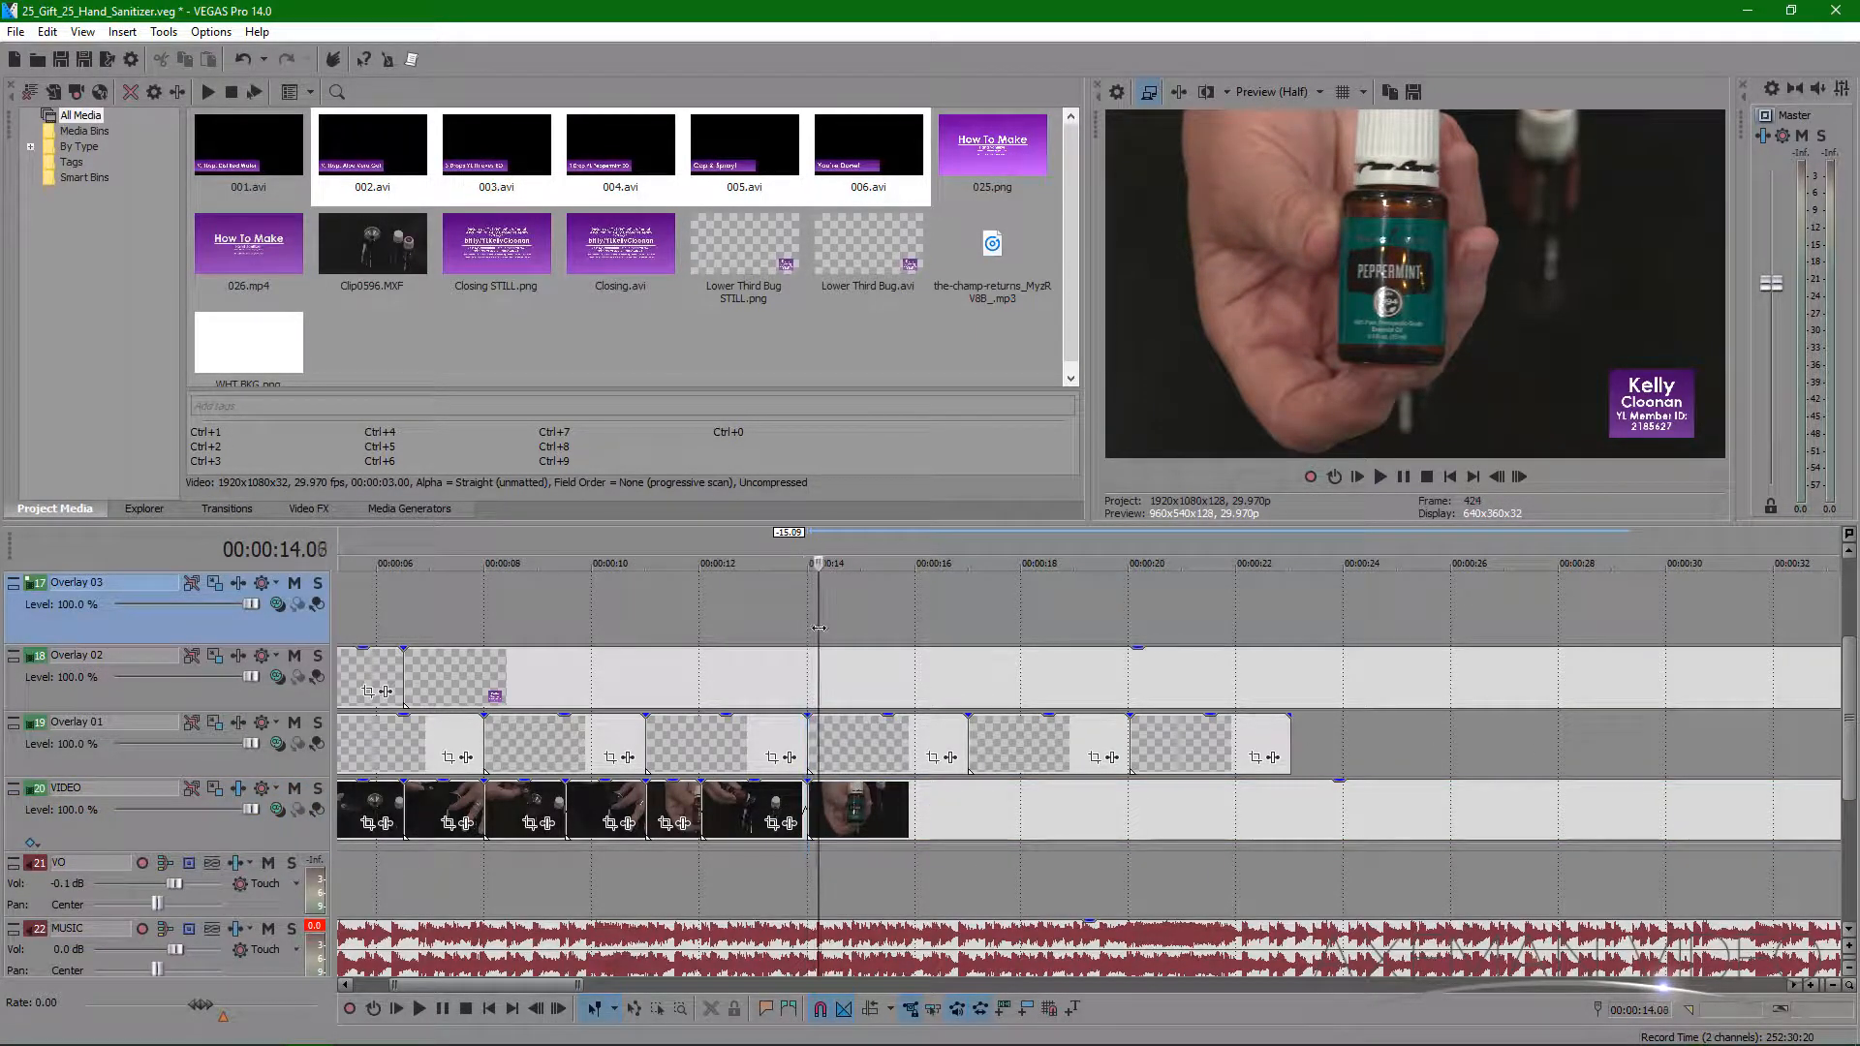
pyautogui.moveTo(827, 630); pyautogui.dragTo(888, 646)
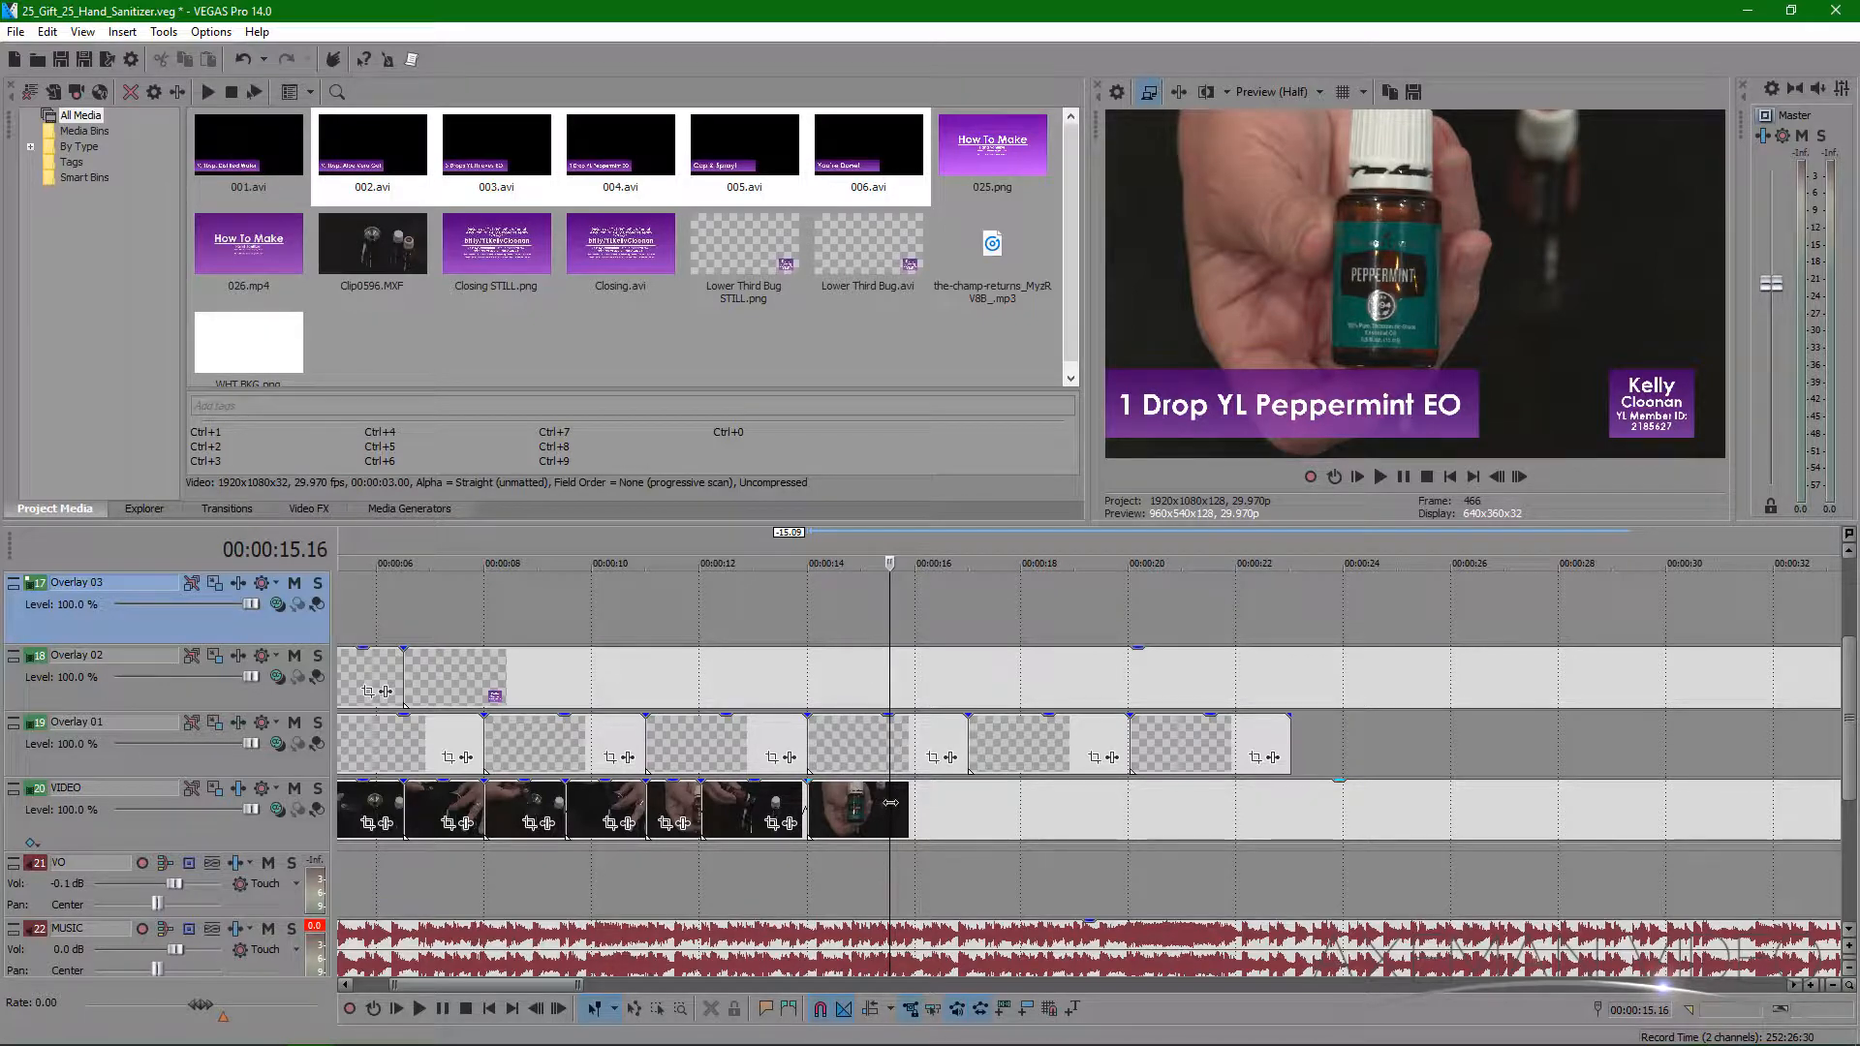
pyautogui.moveTo(889, 801); pyautogui.dragTo(890, 801)
pyautogui.scroll(-3, 783, 816)
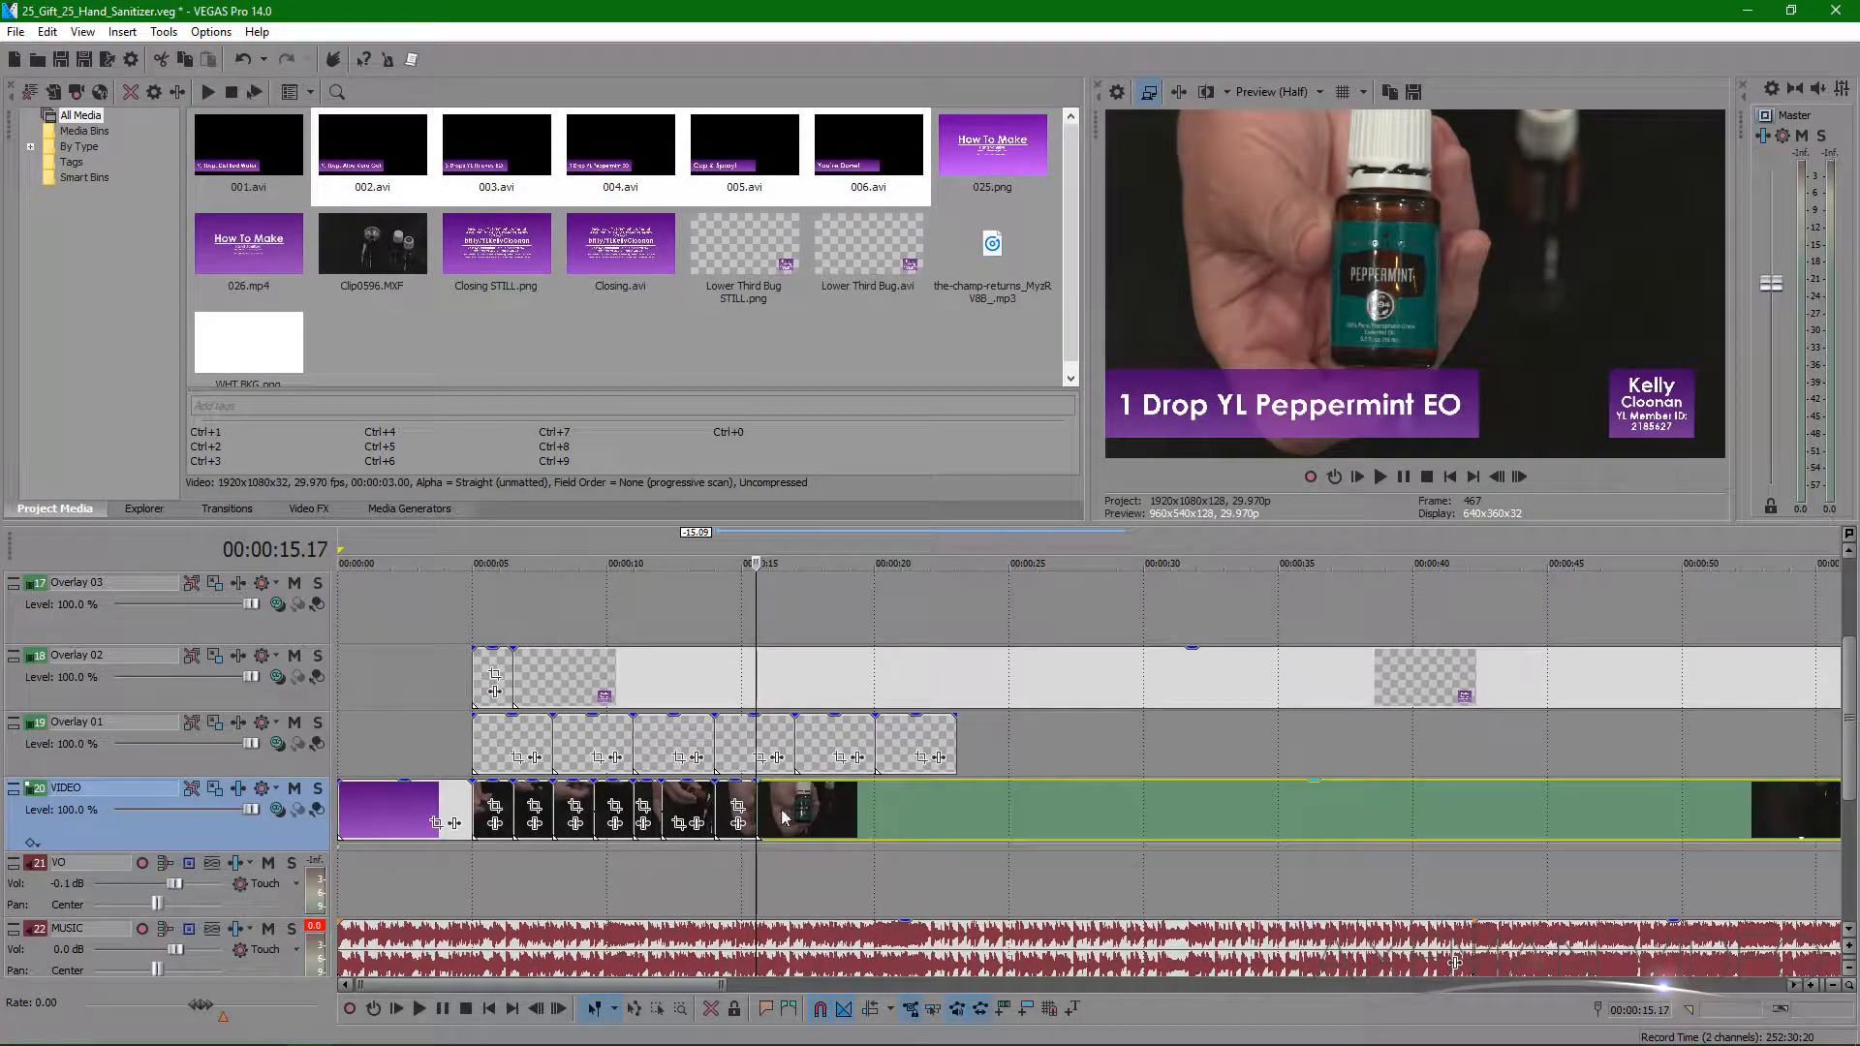
pyautogui.moveTo(762, 800); pyautogui.dragTo(1119, 829)
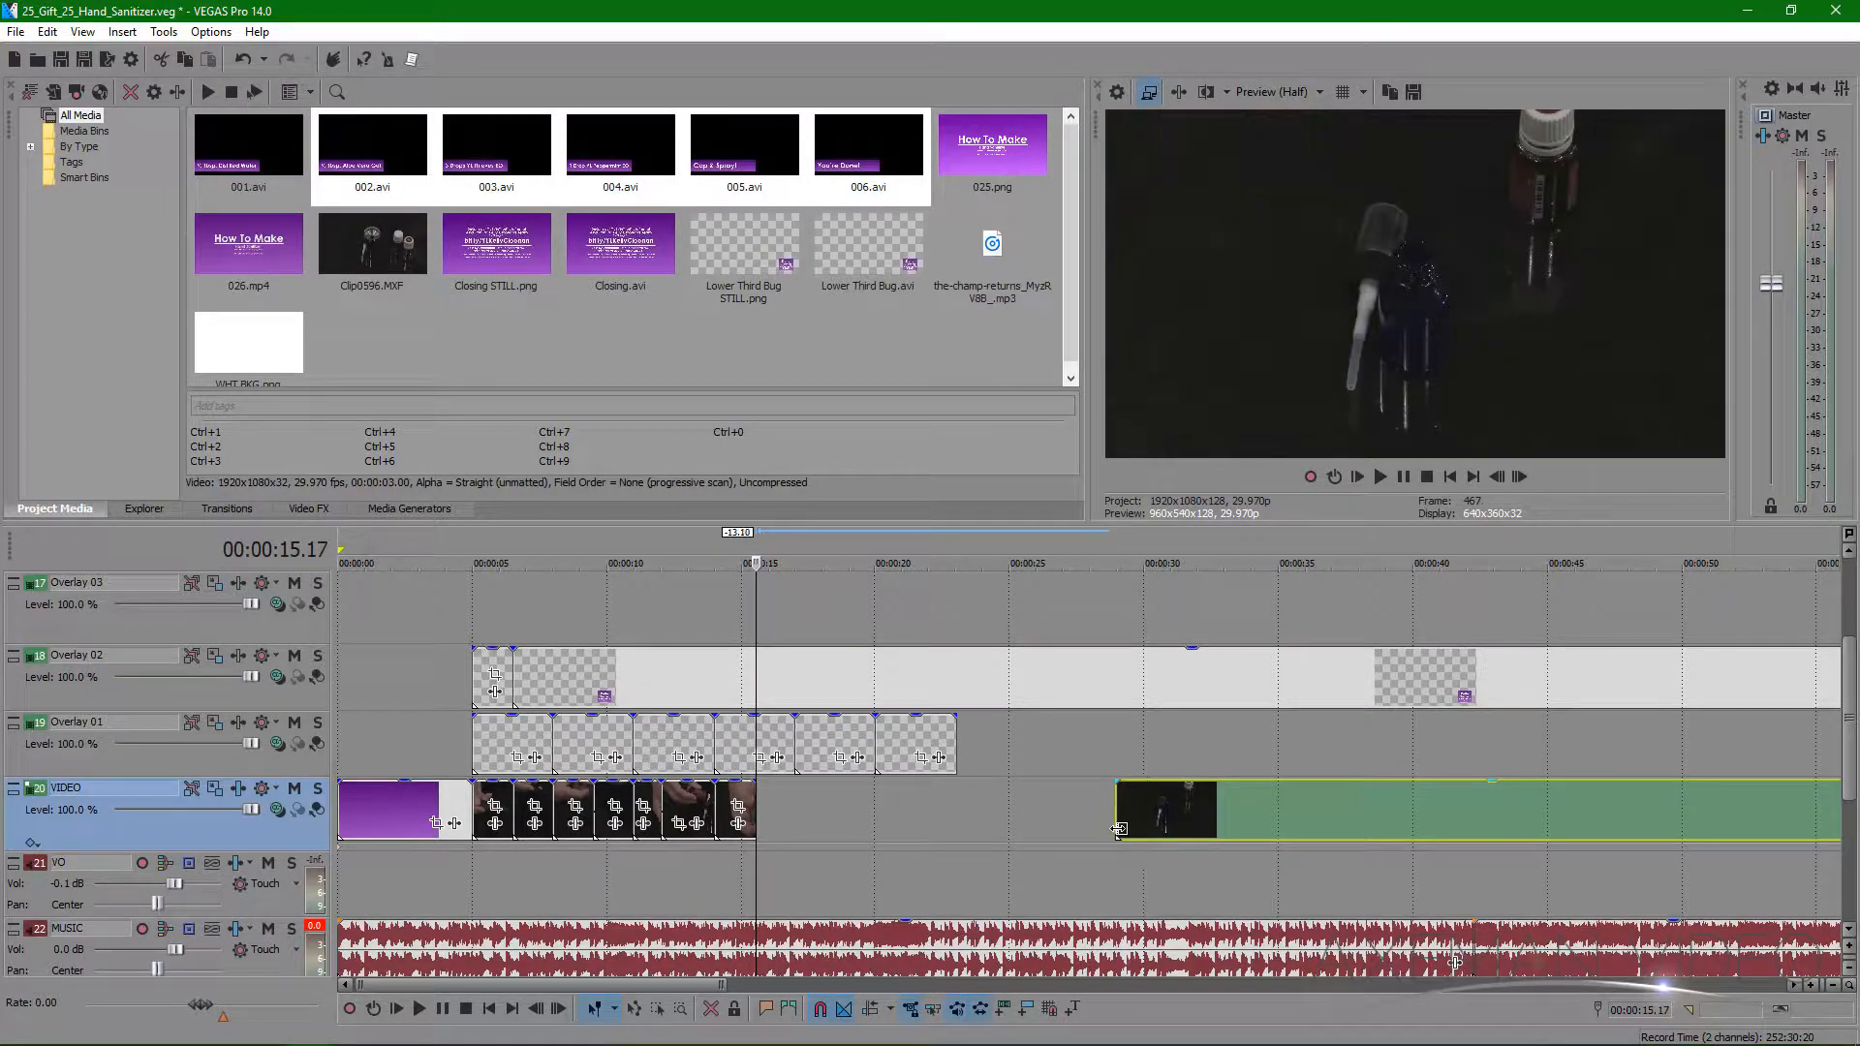
pyautogui.moveTo(1091, 831); pyautogui.dragTo(760, 823)
pyautogui.scroll(3, 1010, 857)
pyautogui.scroll(2, 1011, 857)
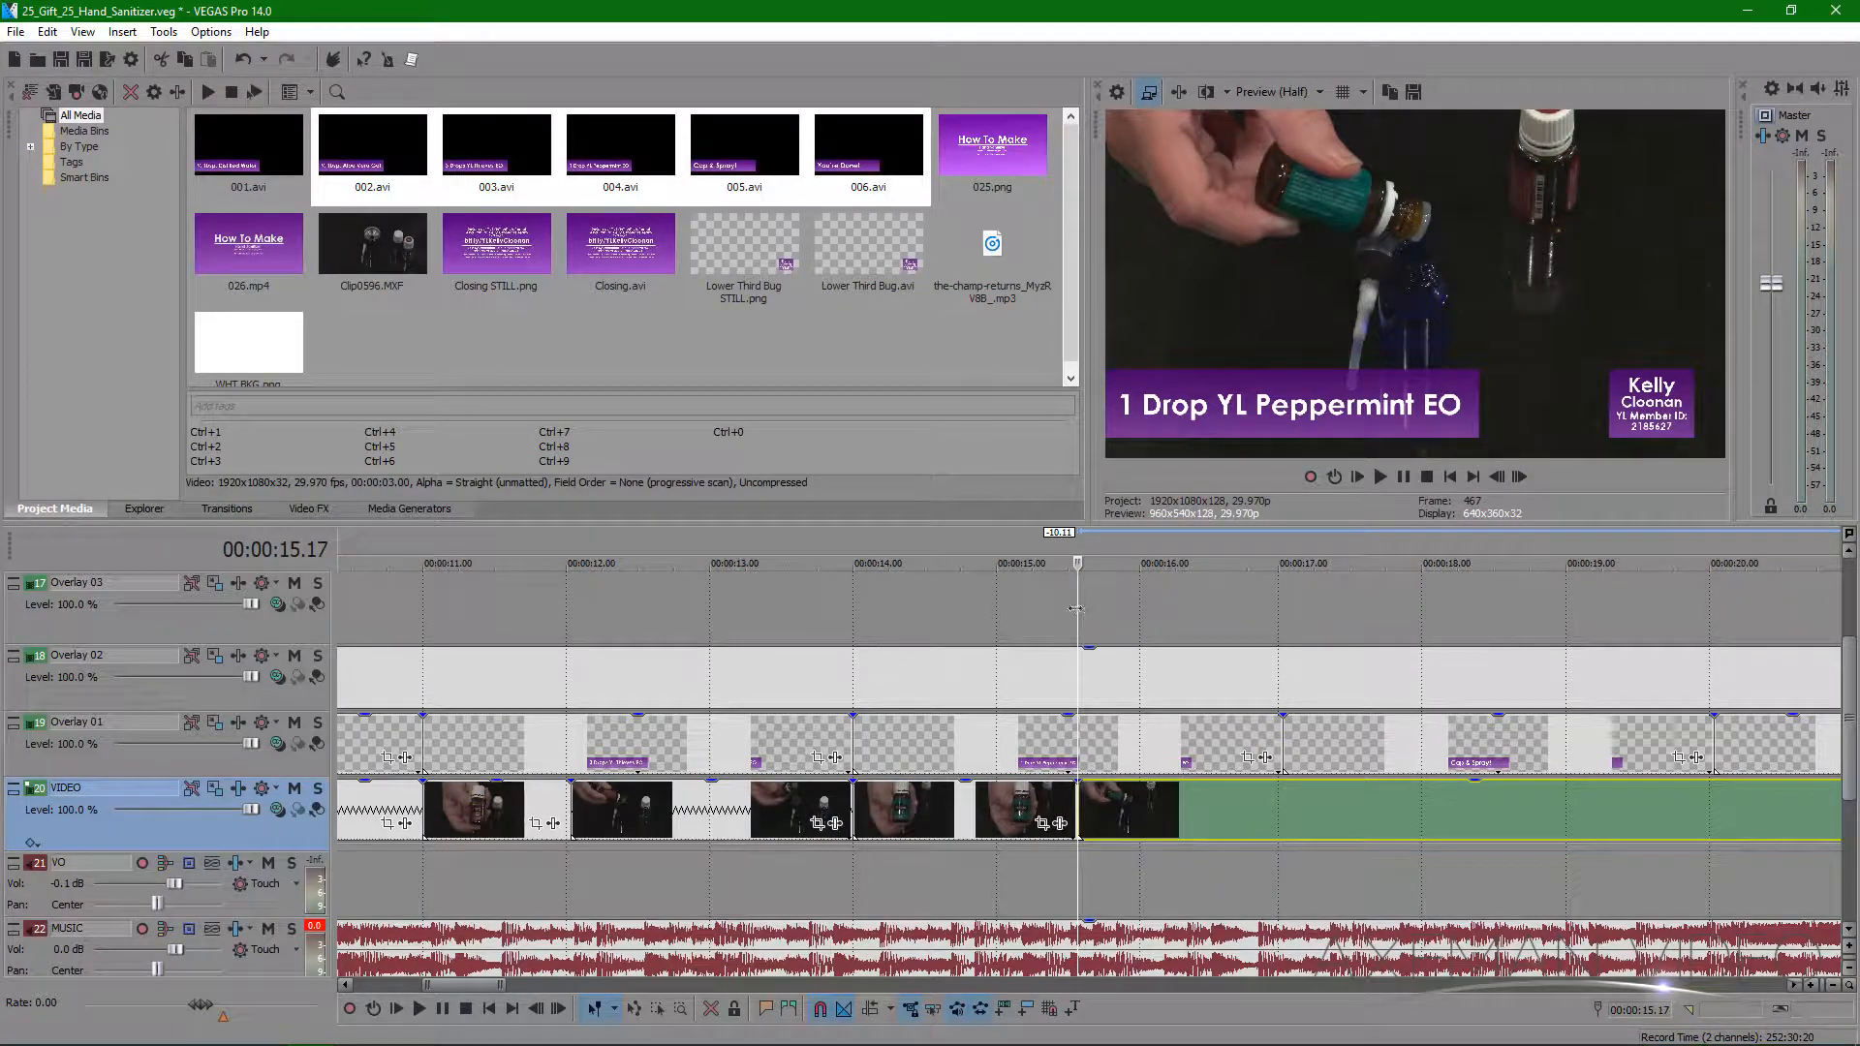
# - Fine-trim the start of the Peppermint pouring footage and set it back against the held-up bottle shot at 00:00:15.17
pyautogui.moveTo(1088, 613)
pyautogui.mouseDown()
pyautogui.moveTo(1339, 629)
pyautogui.moveTo(1259, 630)
pyautogui.mouseUp()
pyautogui.click(1075, 794)
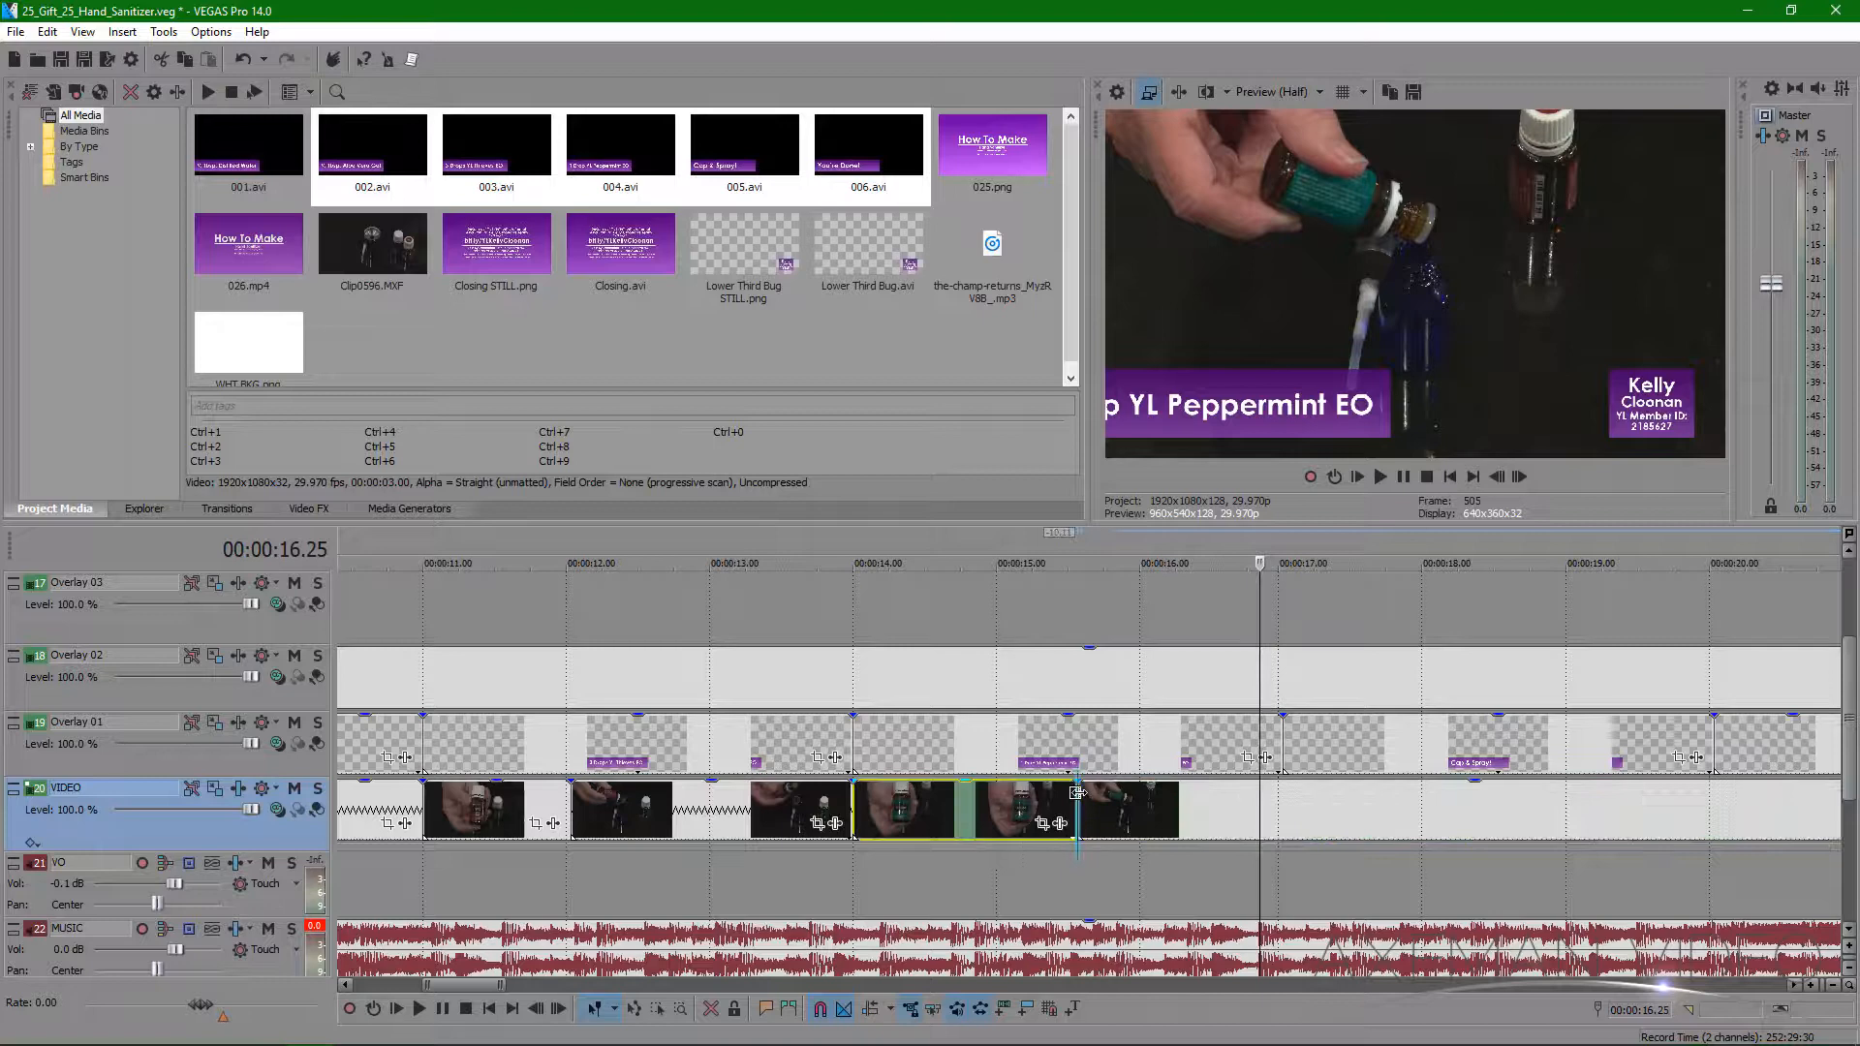
pyautogui.moveTo(1087, 802); pyautogui.dragTo(1130, 814)
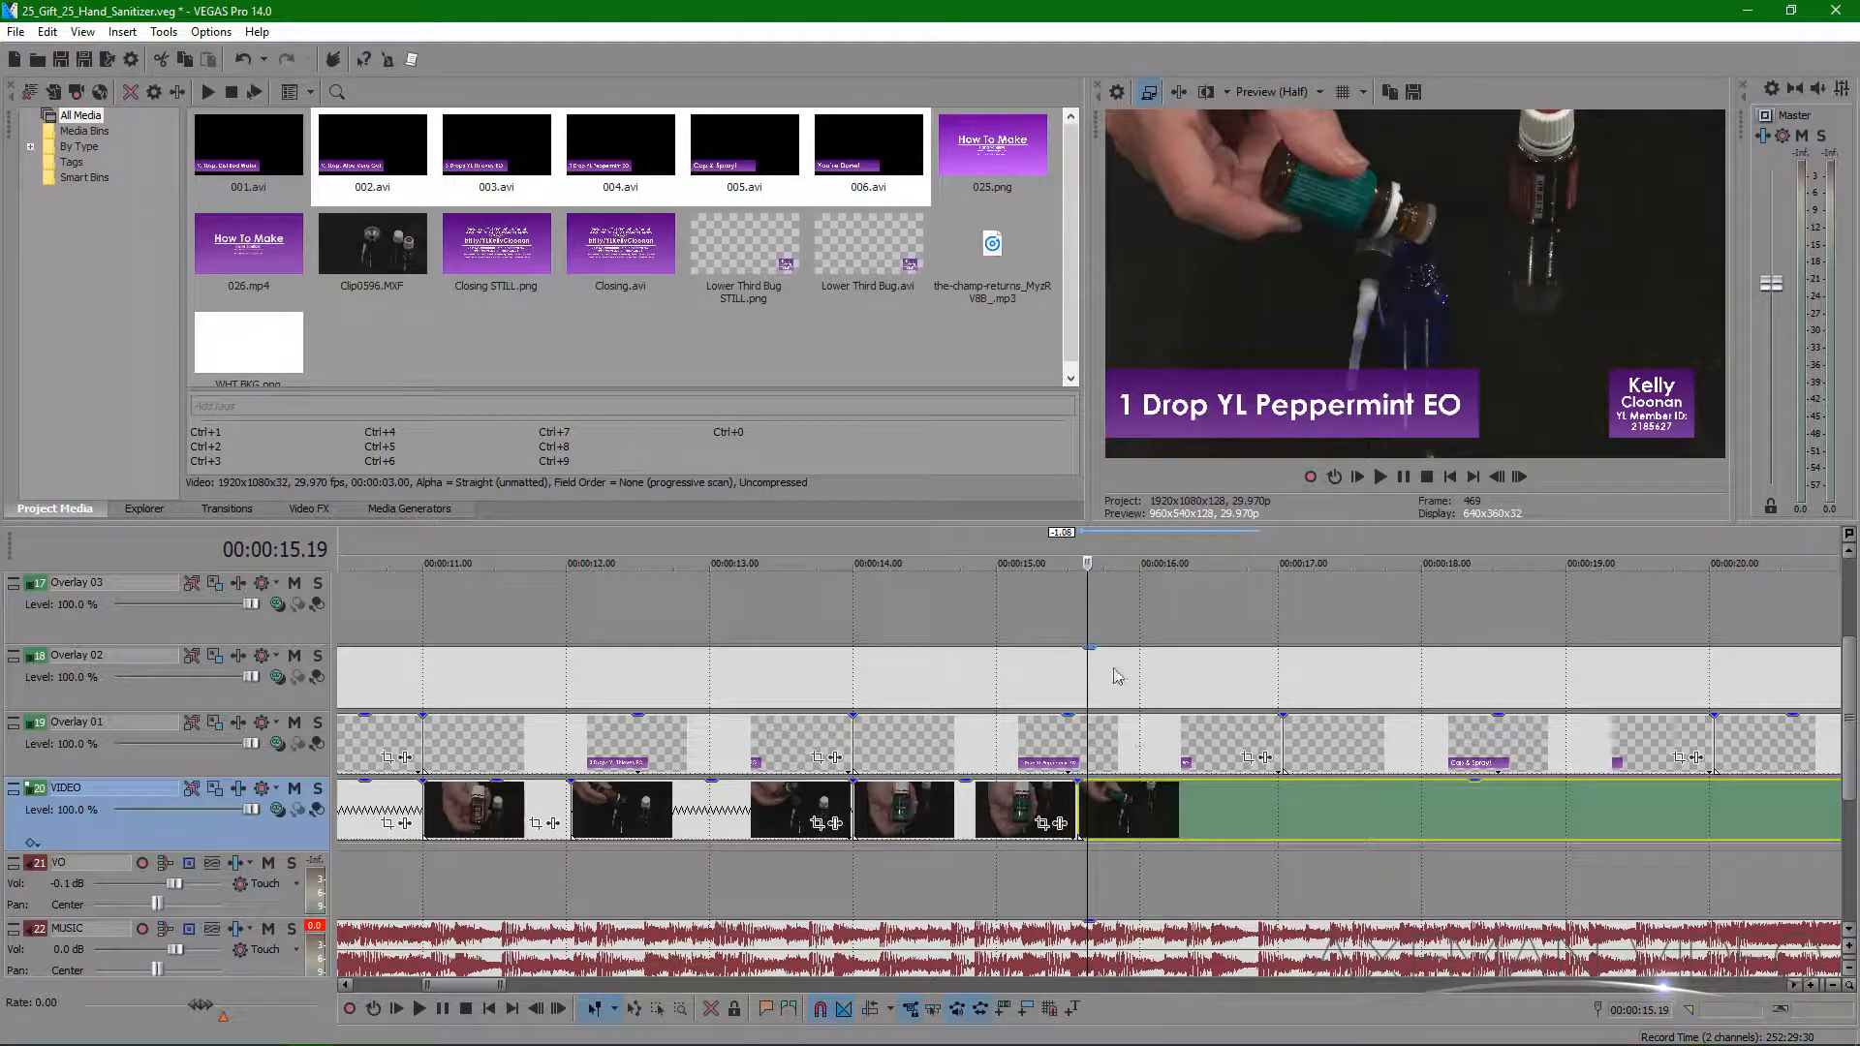
pyautogui.moveTo(1075, 628); pyautogui.dragTo(1247, 636)
pyautogui.moveTo(1209, 809); pyautogui.dragTo(1081, 810)
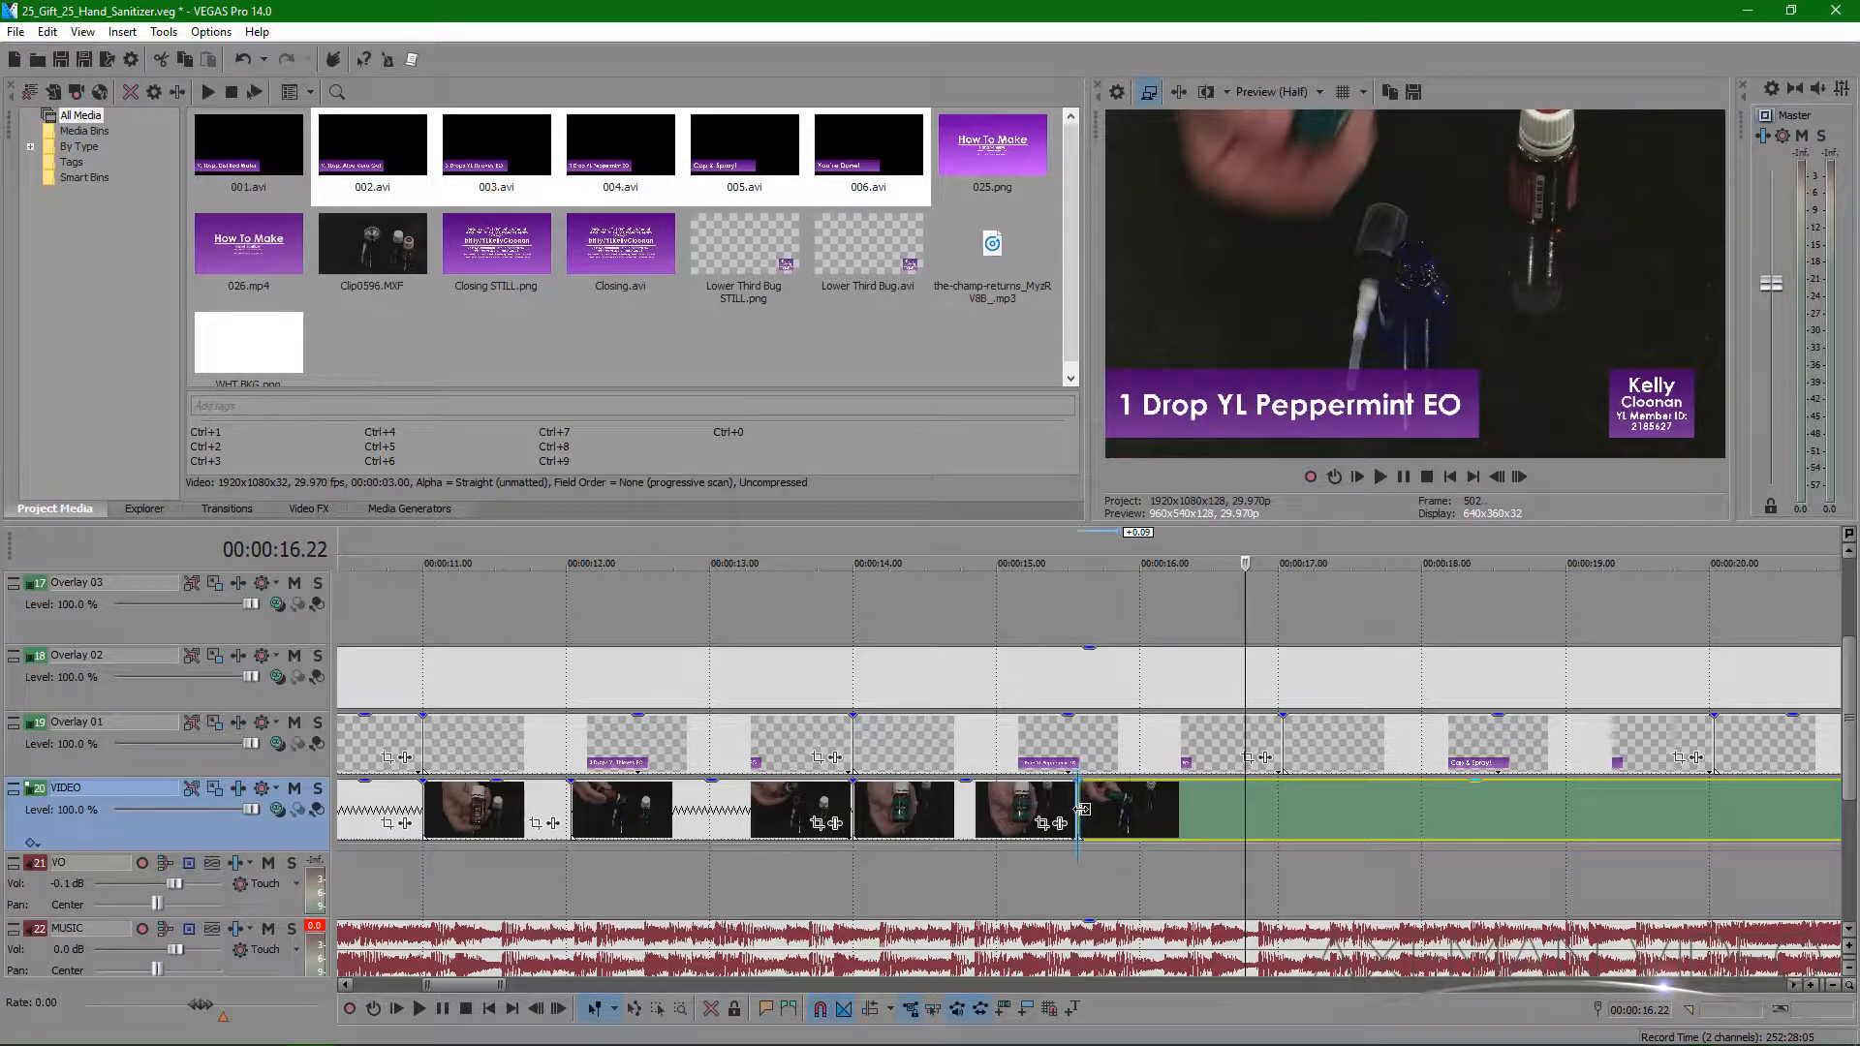
# - Split the Peppermint pouring footage at 00:00:17.01, where the Peppermint banner ends
pyautogui.click(1078, 637)
pyautogui.moveTo(1074, 616); pyautogui.dragTo(1281, 601)
pyautogui.click(1281, 803)
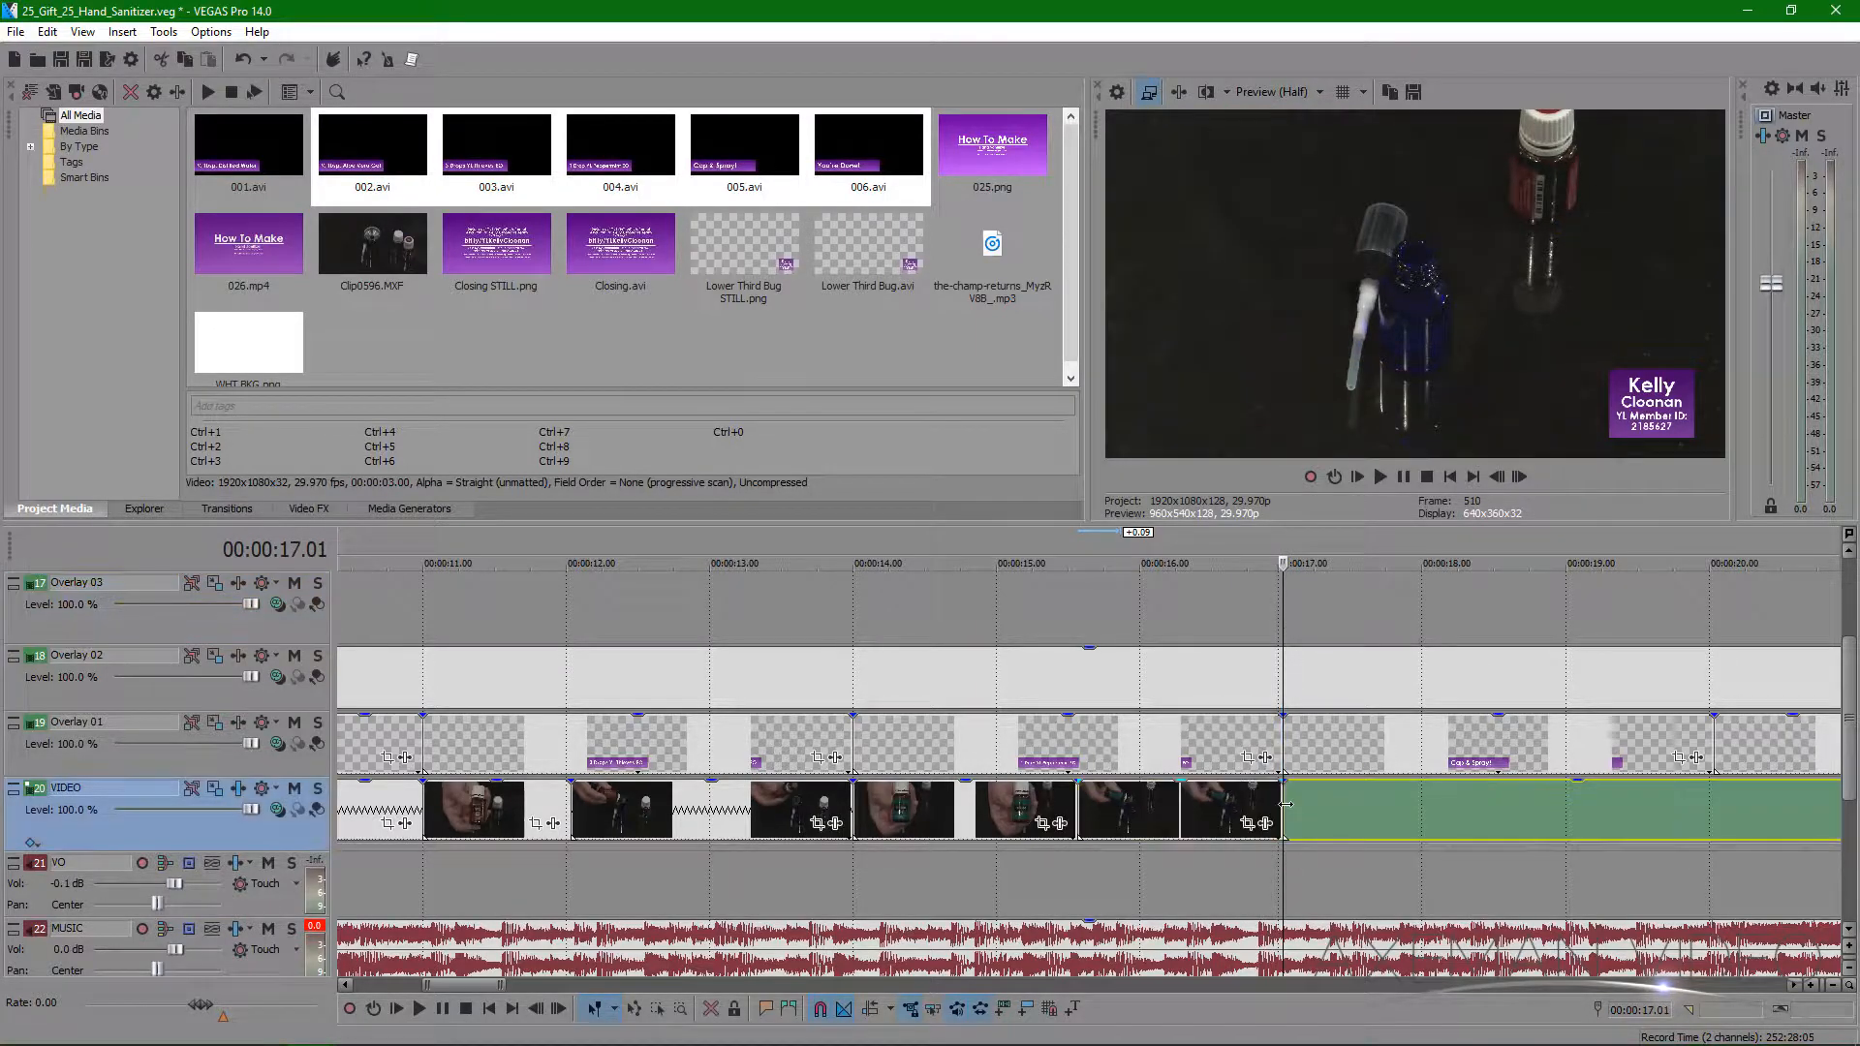
# - Trim the remaining footage to begin at 00:00:17.01 with the sprayer going into the blue bottle under the Cap & Spray! banner
pyautogui.scroll(-5, 1130, 794)
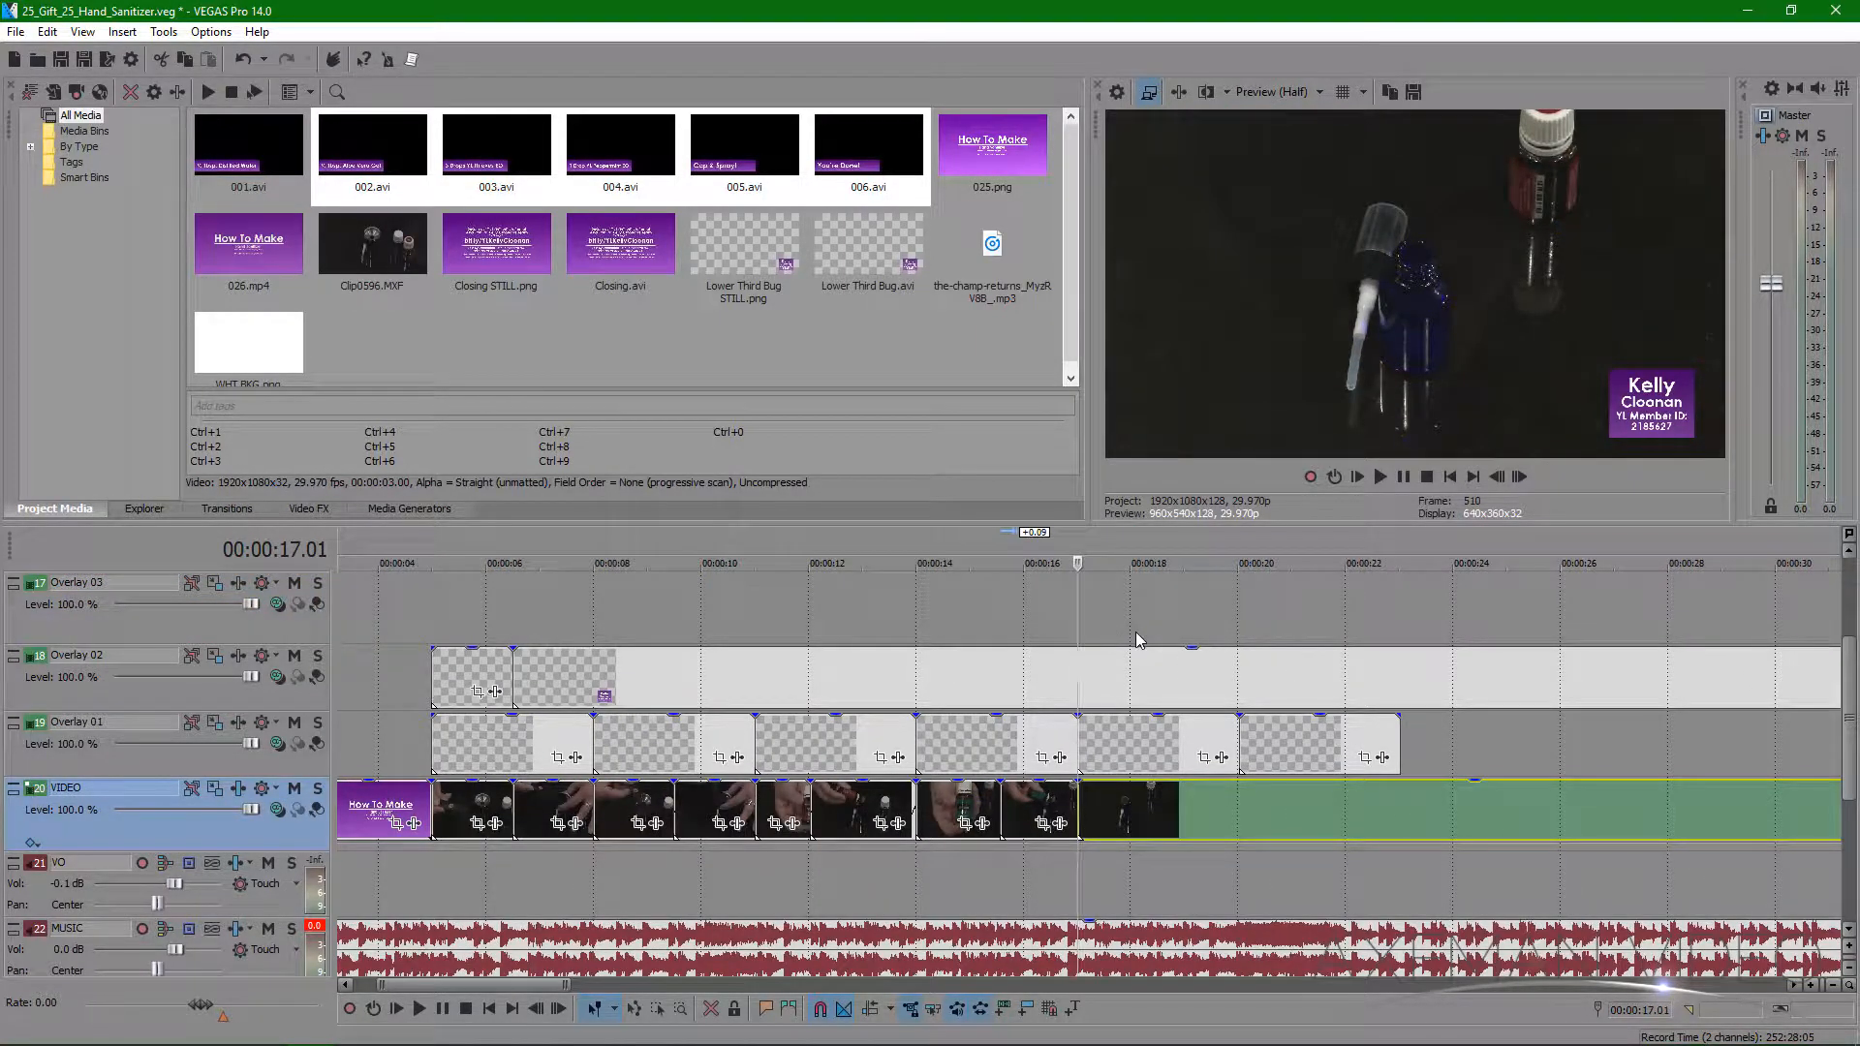
pyautogui.click(1135, 635)
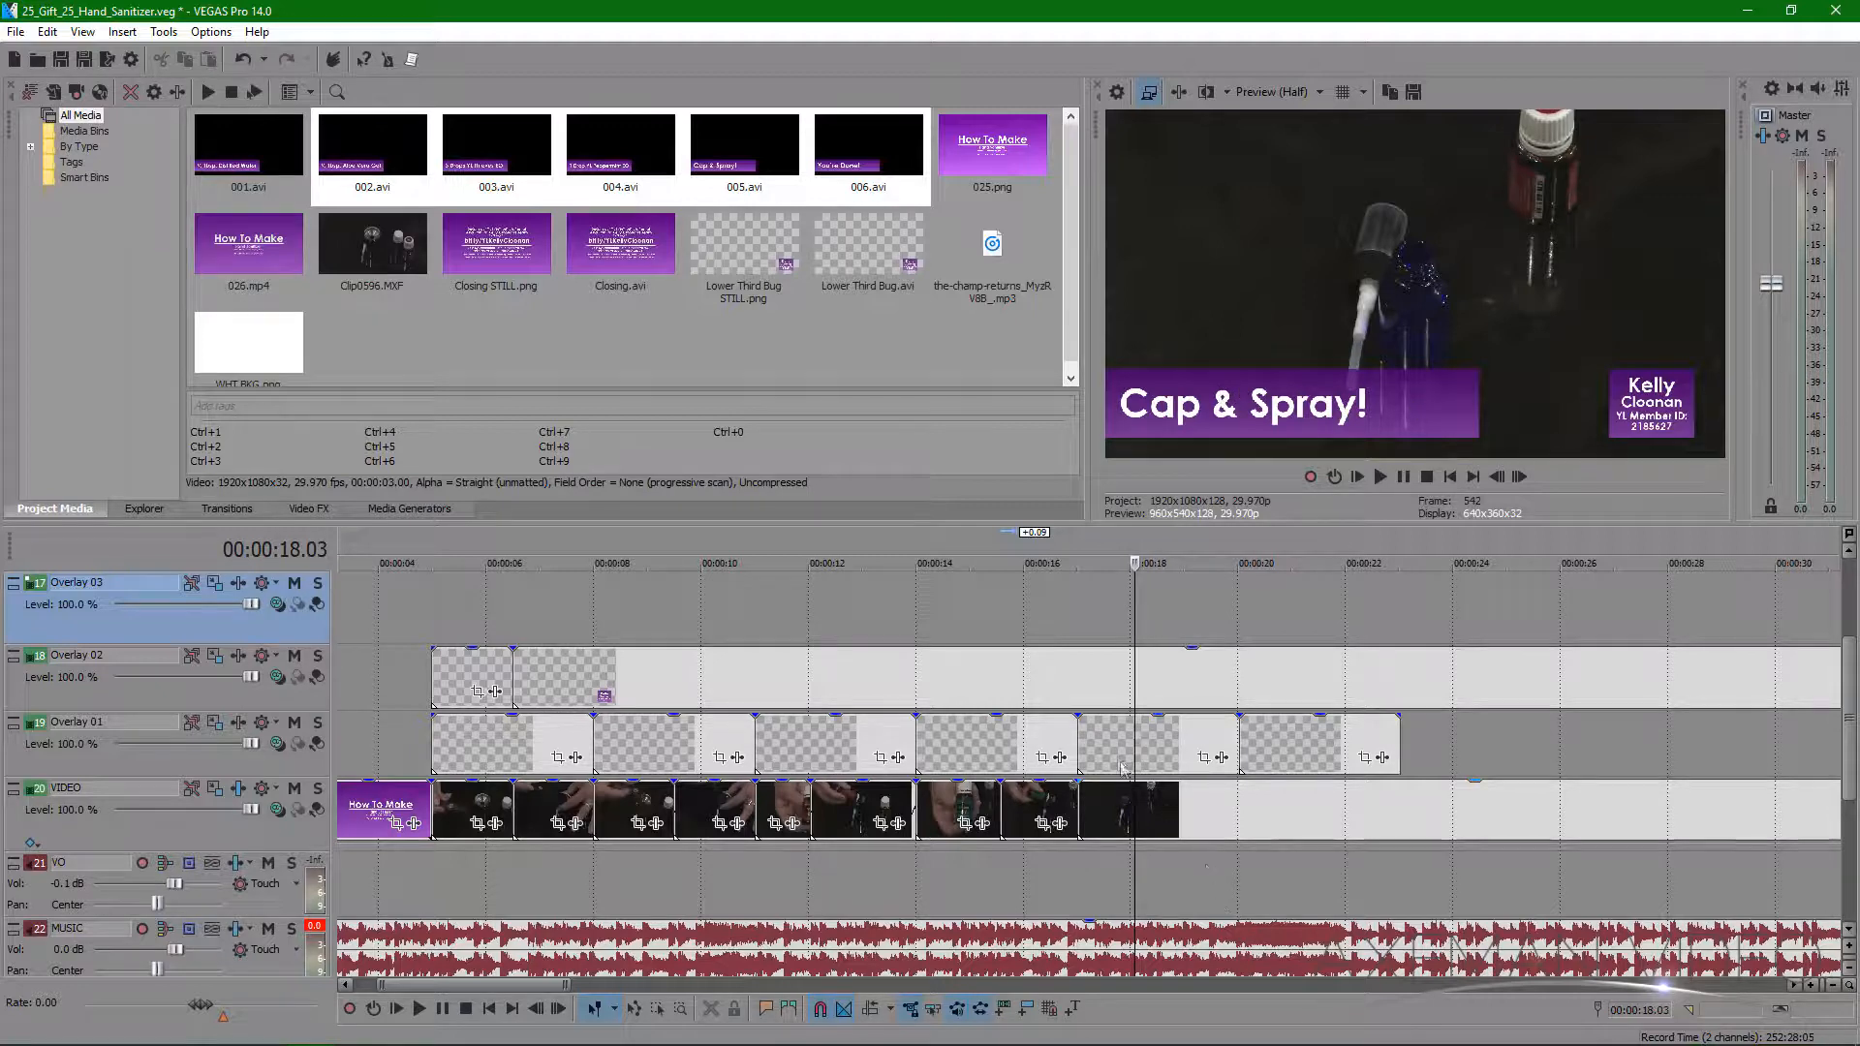
pyautogui.scroll(-3, 1168, 814)
pyautogui.moveTo(956, 810)
pyautogui.mouseDown()
pyautogui.moveTo(1230, 810)
pyautogui.moveTo(952, 814)
pyautogui.mouseUp()
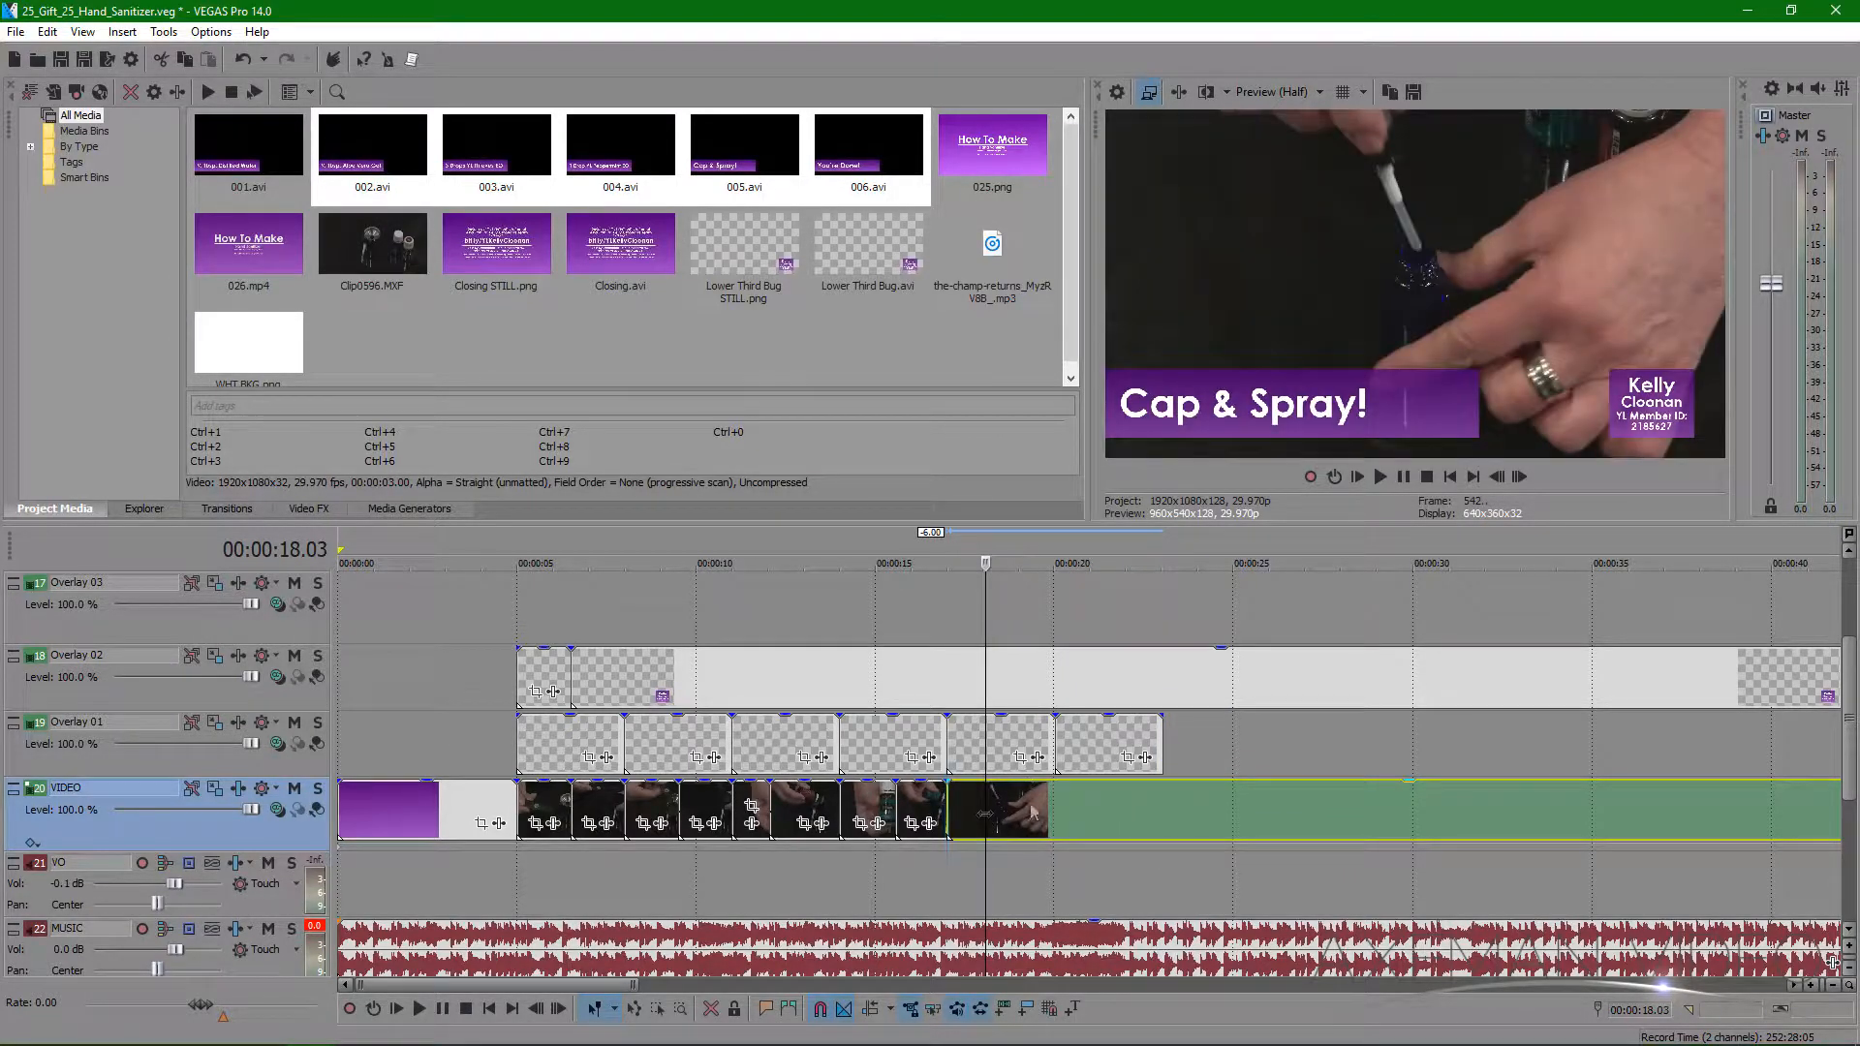
pyautogui.click(1097, 627)
pyautogui.click(979, 606)
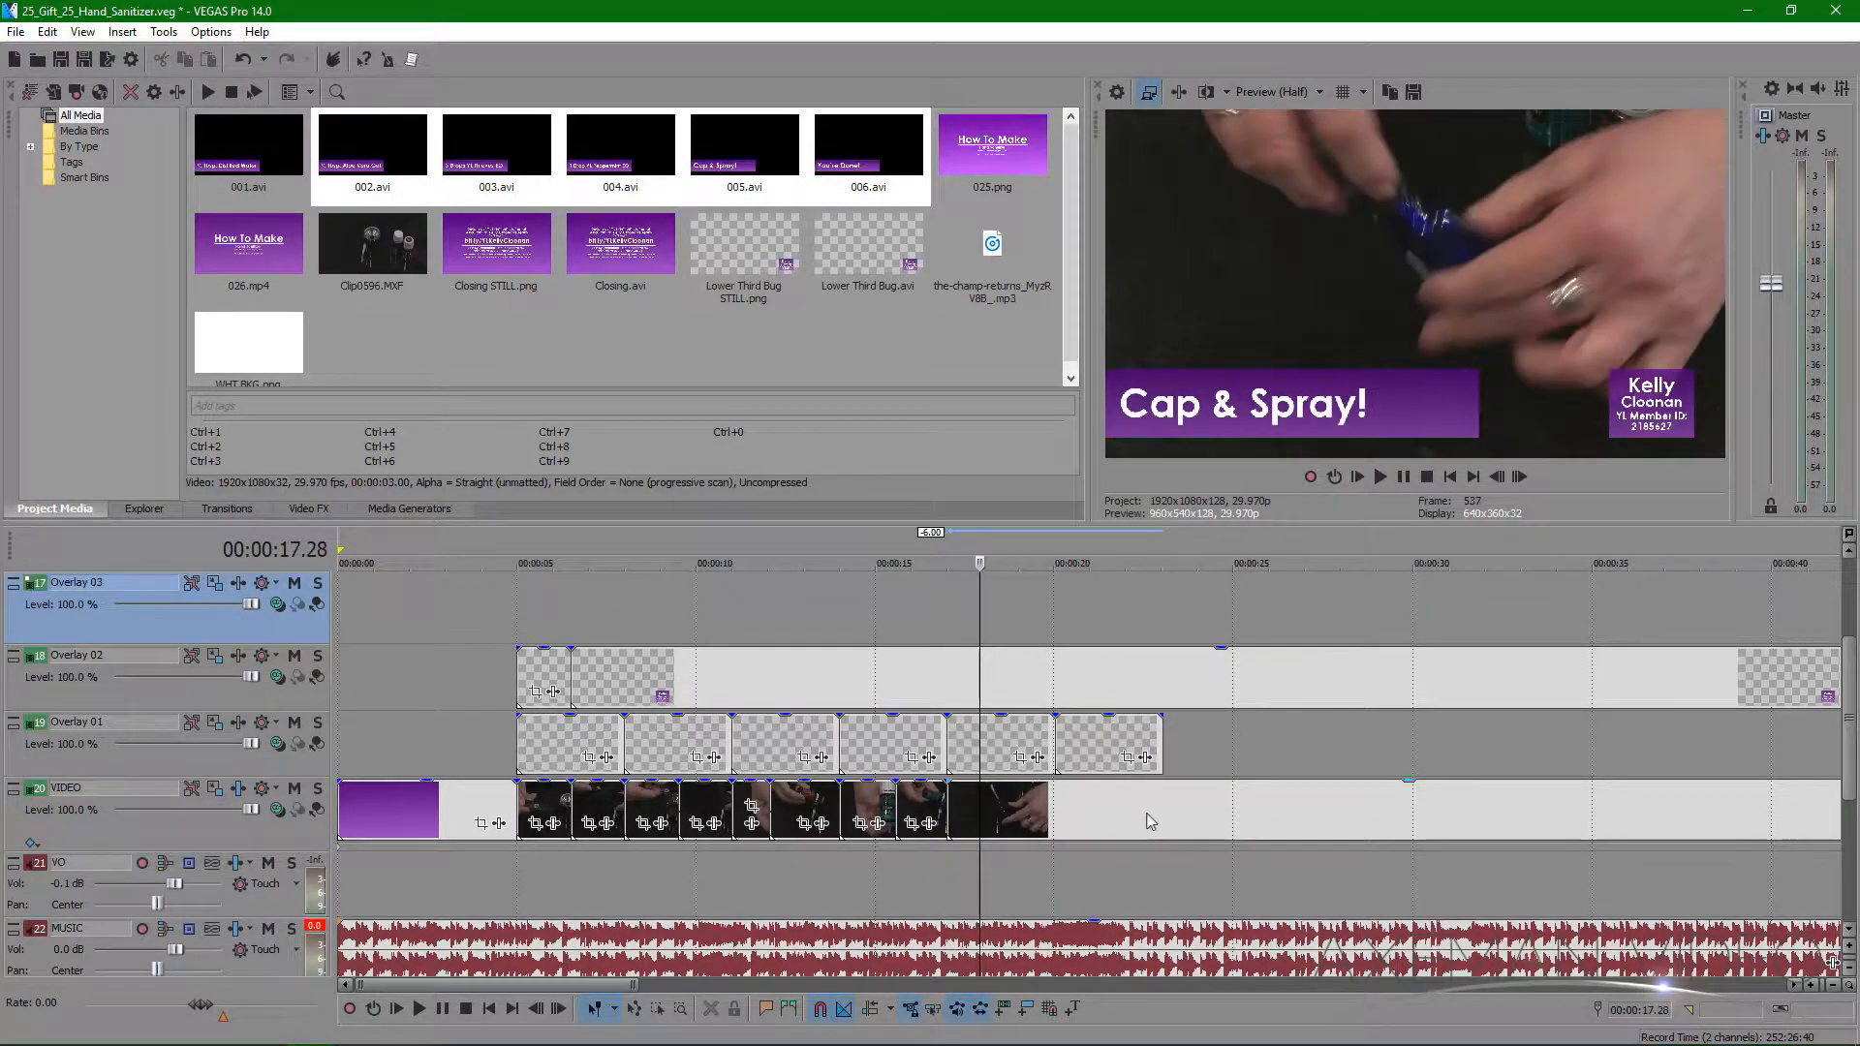
# - Split the capping footage at 00:00:18.15 and trim away the start of the remaining part
pyautogui.scroll(3, 1150, 821)
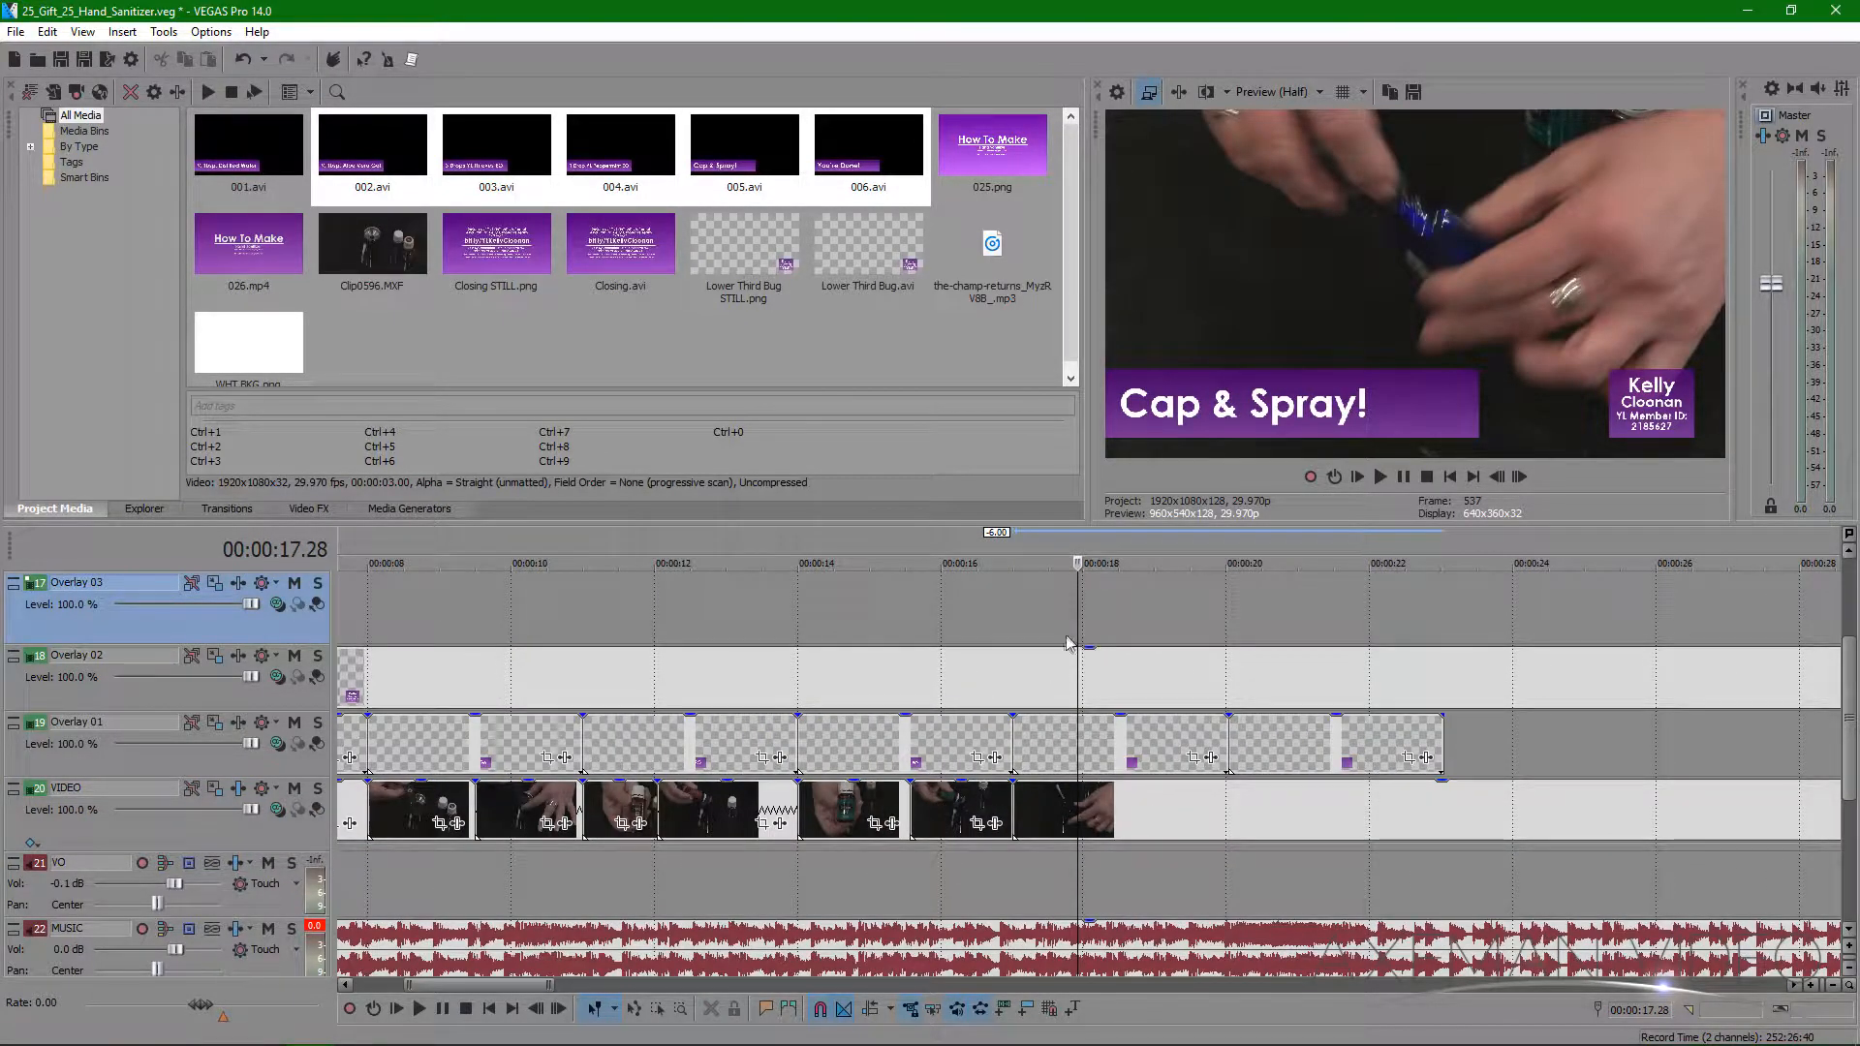
pyautogui.moveTo(1080, 626)
pyautogui.mouseDown()
pyautogui.moveTo(1054, 629)
pyautogui.moveTo(1146, 649)
pyautogui.moveTo(1095, 633)
pyautogui.mouseUp()
pyautogui.moveTo(1099, 638); pyautogui.dragTo(1117, 644)
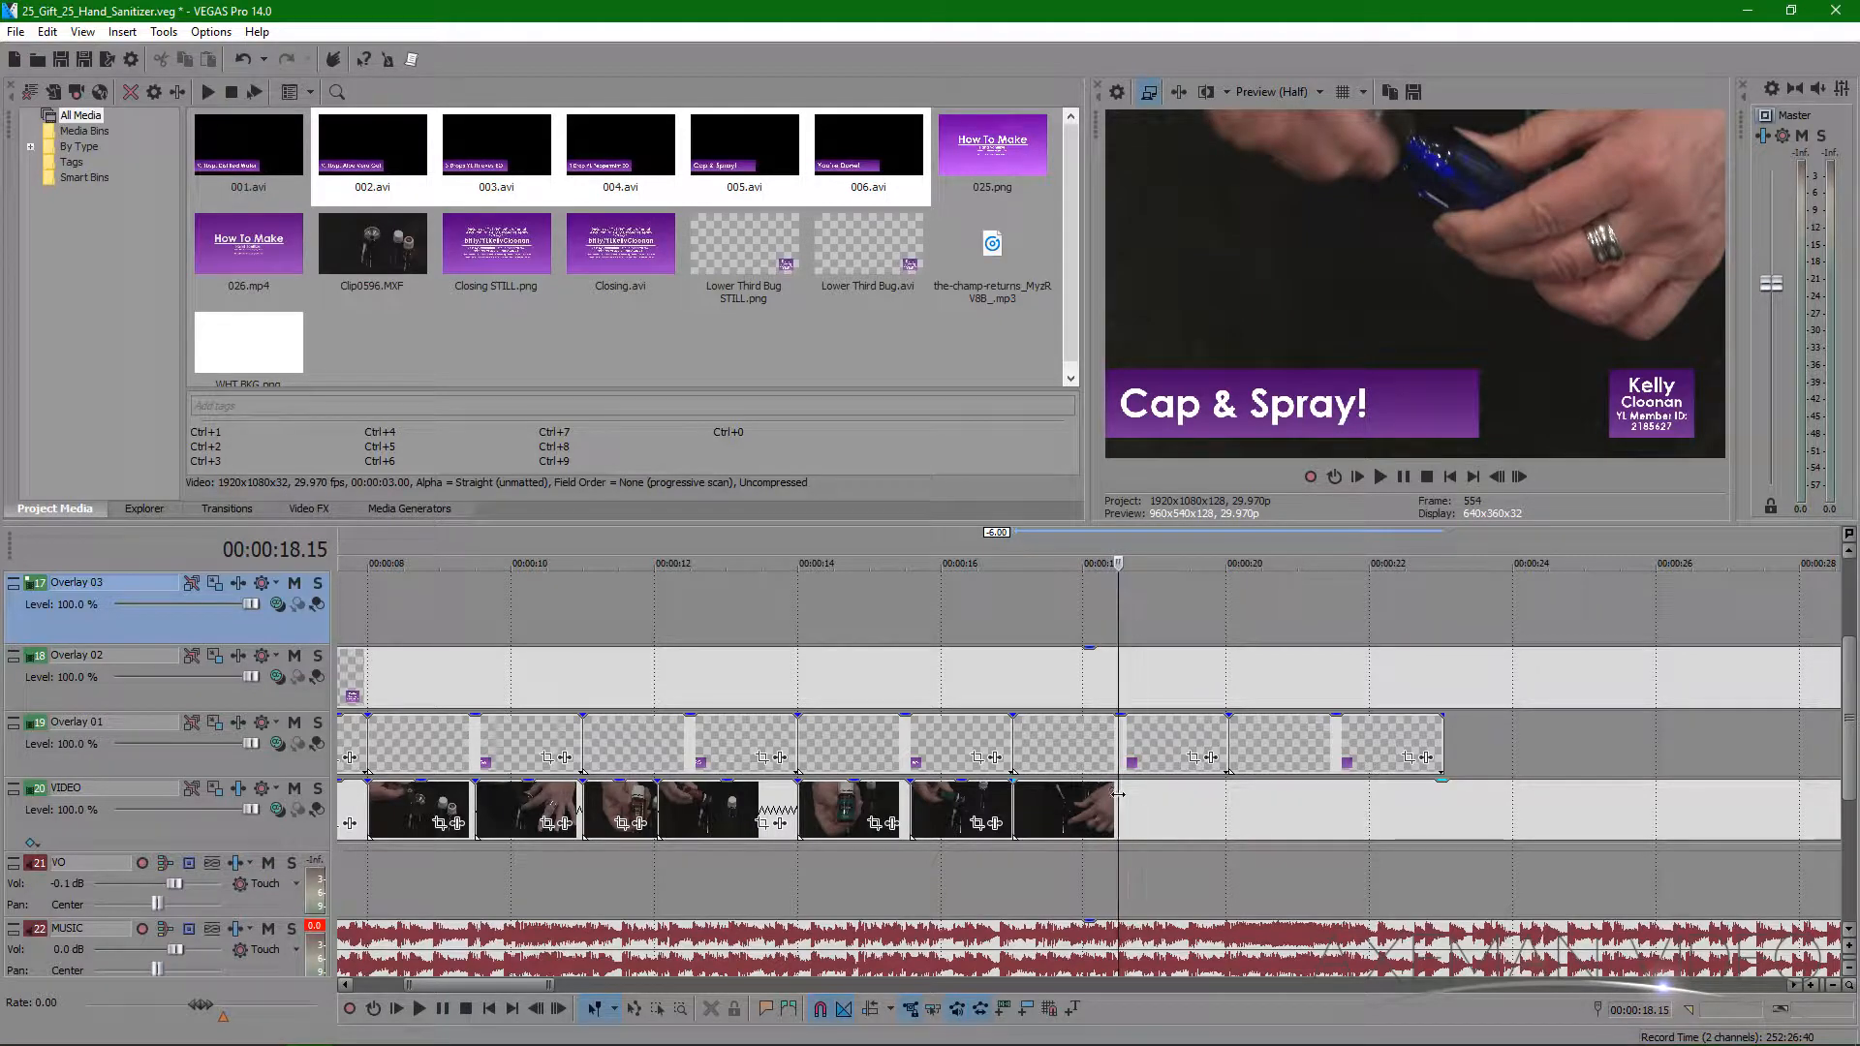
pyautogui.moveTo(1117, 794); pyautogui.dragTo(1194, 802)
pyautogui.click(1015, 618)
pyautogui.moveTo(1015, 618); pyautogui.dragTo(1113, 625)
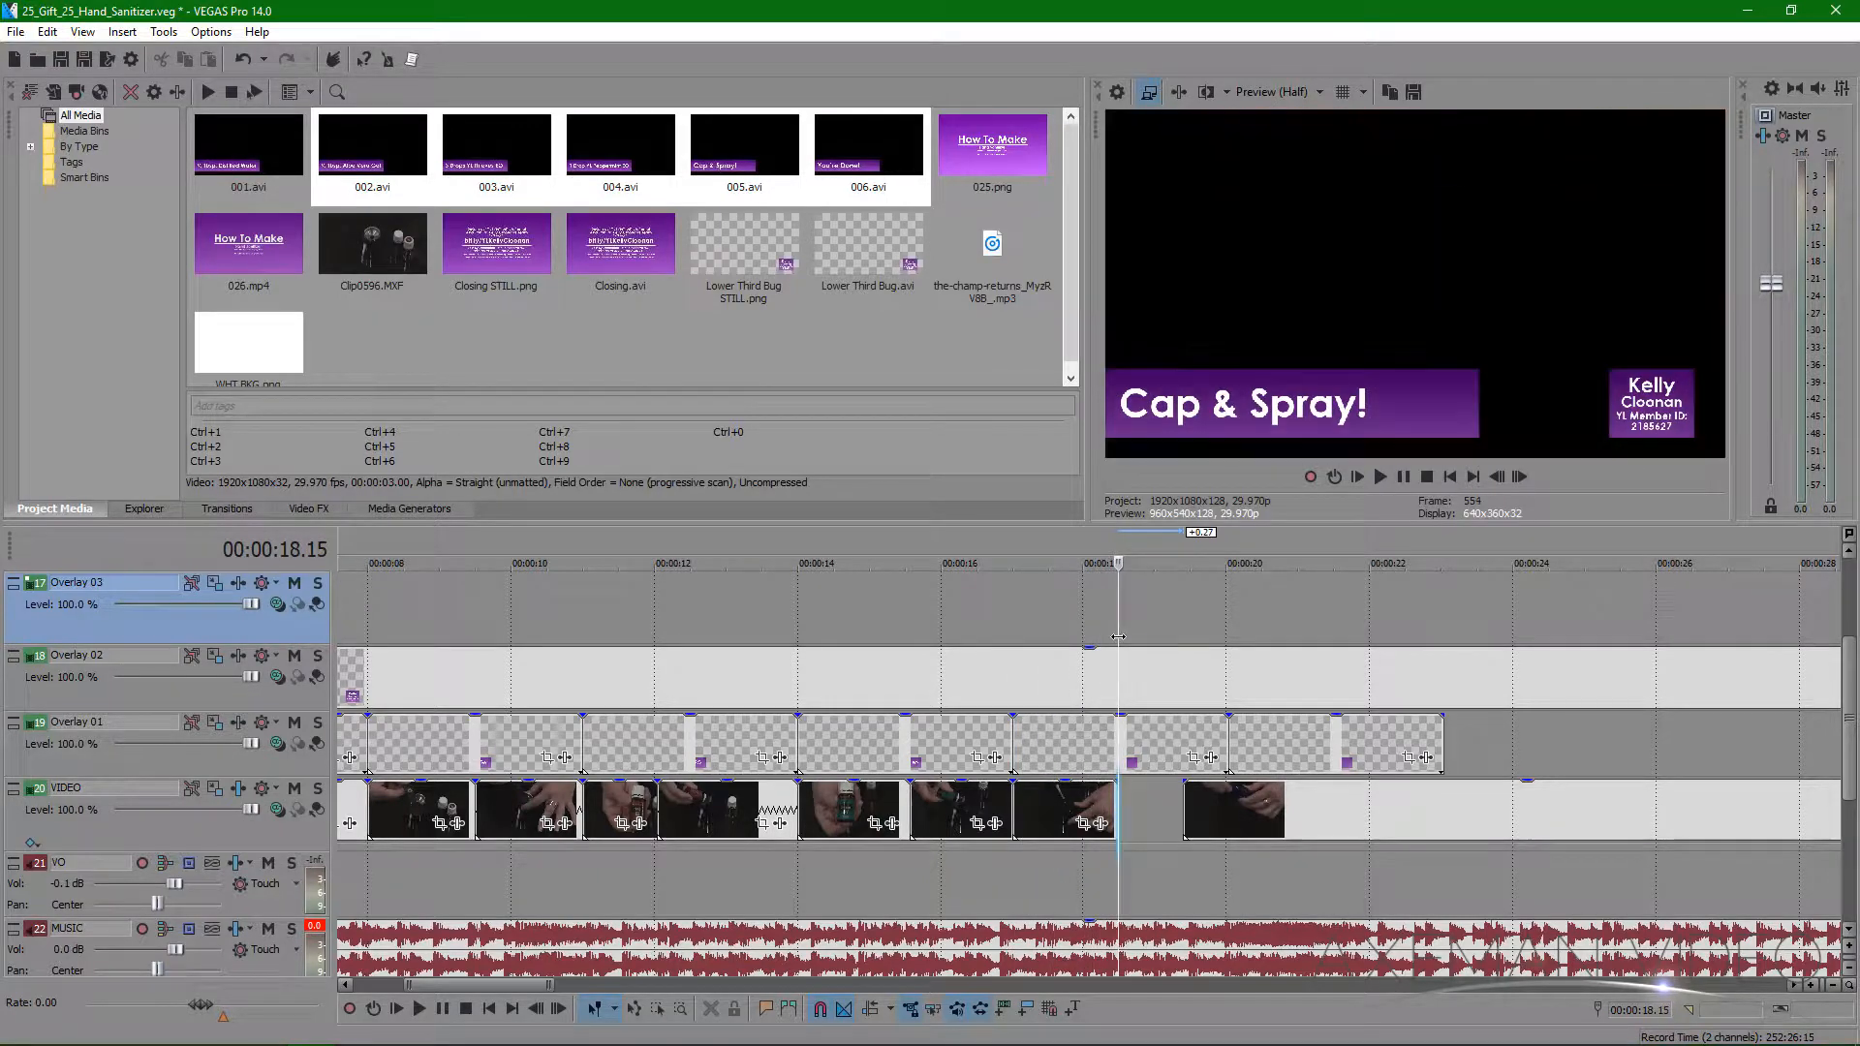
# - Trim the remaining footage to begin with the bottle sprayed onto the palm and move it against the capping shot at 00:00:18.15
pyautogui.scroll(-3, 1043, 808)
pyautogui.moveTo(1043, 809)
pyautogui.mouseDown()
pyautogui.moveTo(1230, 822)
pyautogui.moveTo(1455, 790)
pyautogui.moveTo(1613, 795)
pyautogui.mouseUp()
pyautogui.scroll(-2, 1576, 807)
pyautogui.scroll(-1, 1576, 807)
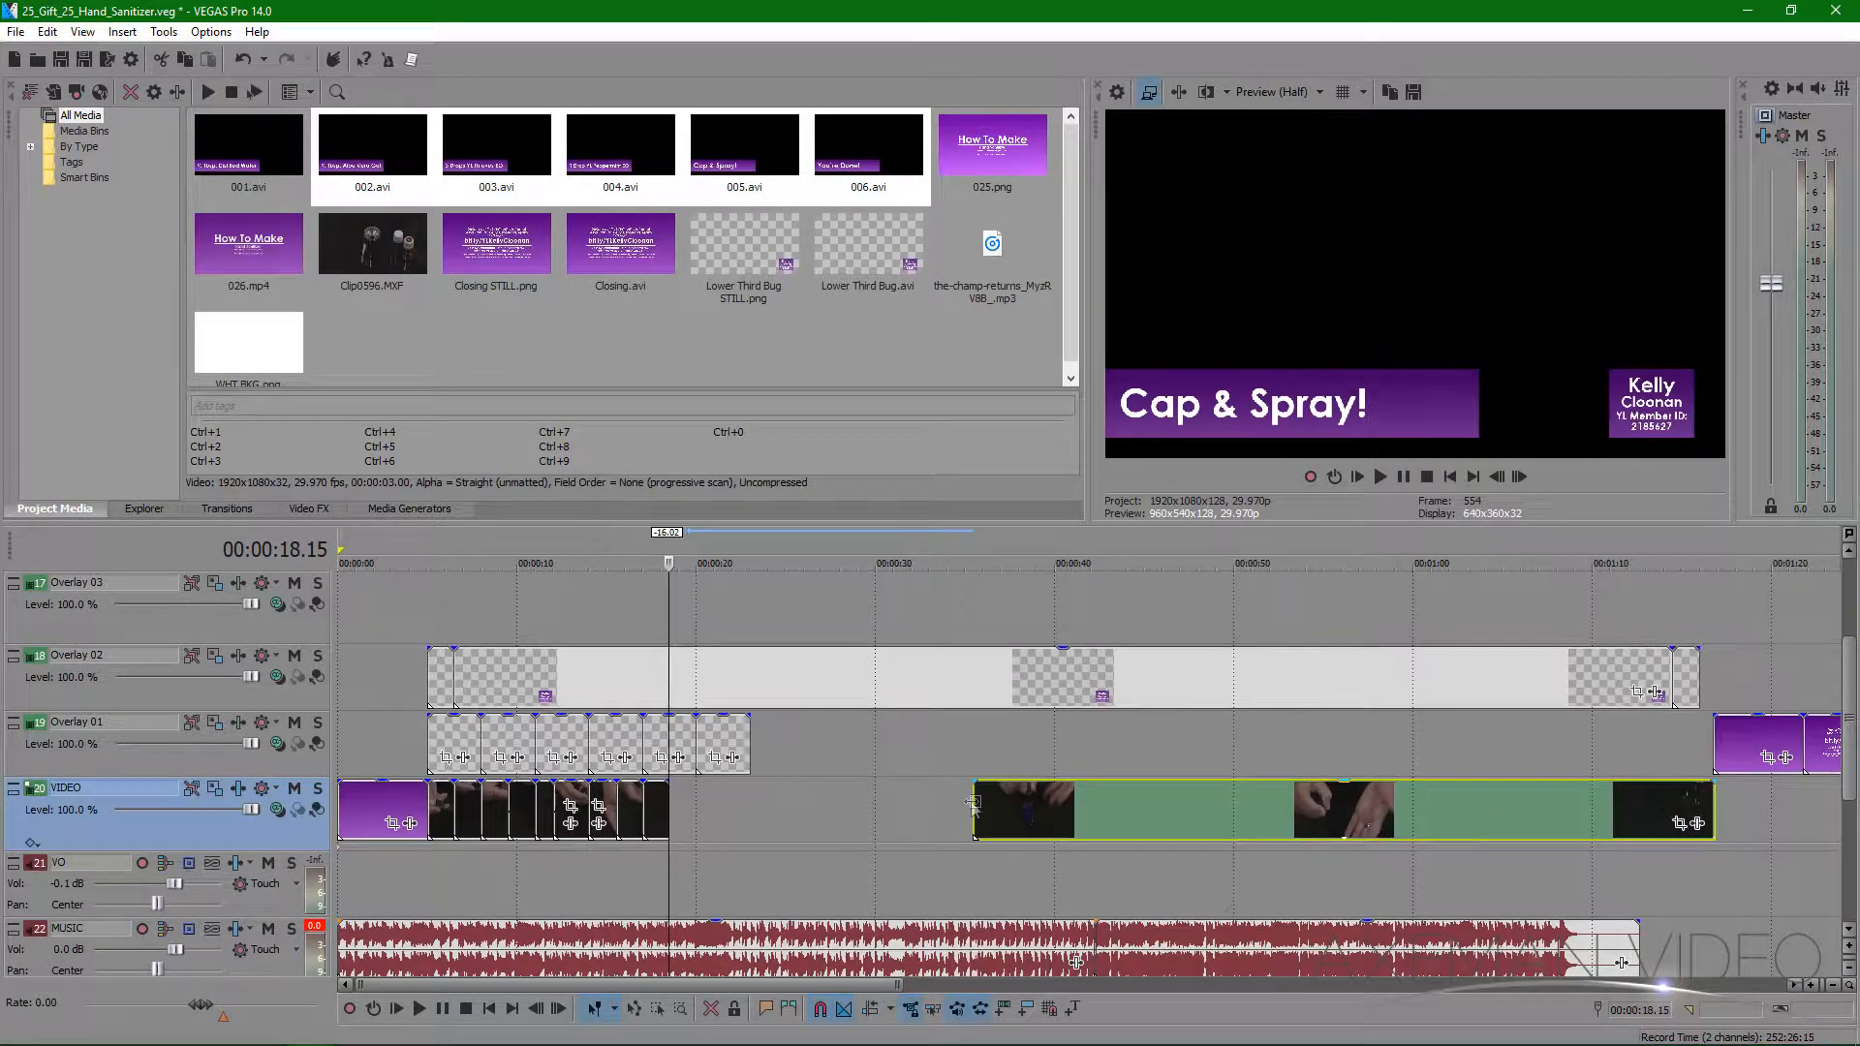
pyautogui.moveTo(977, 802)
pyautogui.mouseDown()
pyautogui.moveTo(1315, 807)
pyautogui.moveTo(1375, 788)
pyautogui.moveTo(1348, 787)
pyautogui.mouseUp()
pyautogui.moveTo(1370, 818); pyautogui.dragTo(708, 831)
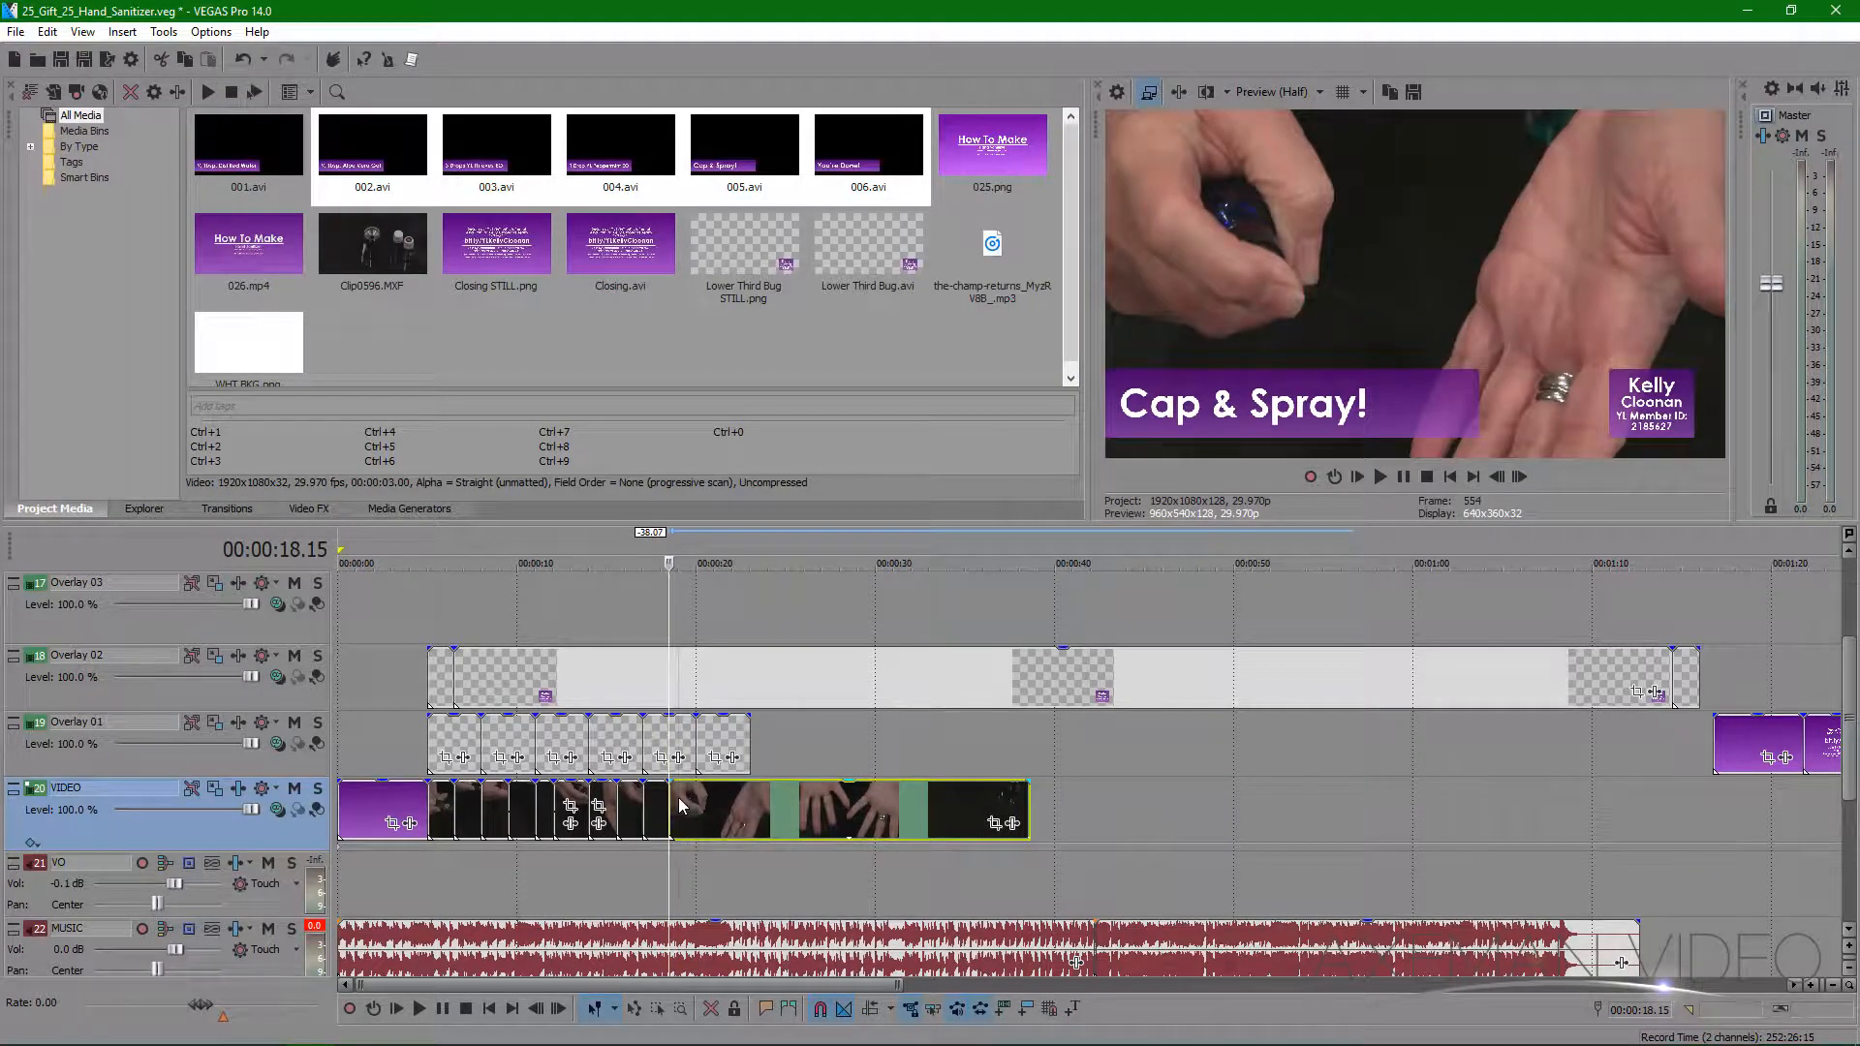
# - Split the palm spraying footage at 00:00:20.01, where the Cap & Spray! banner ends
pyautogui.scroll(2, 710, 841)
pyautogui.scroll(2, 710, 840)
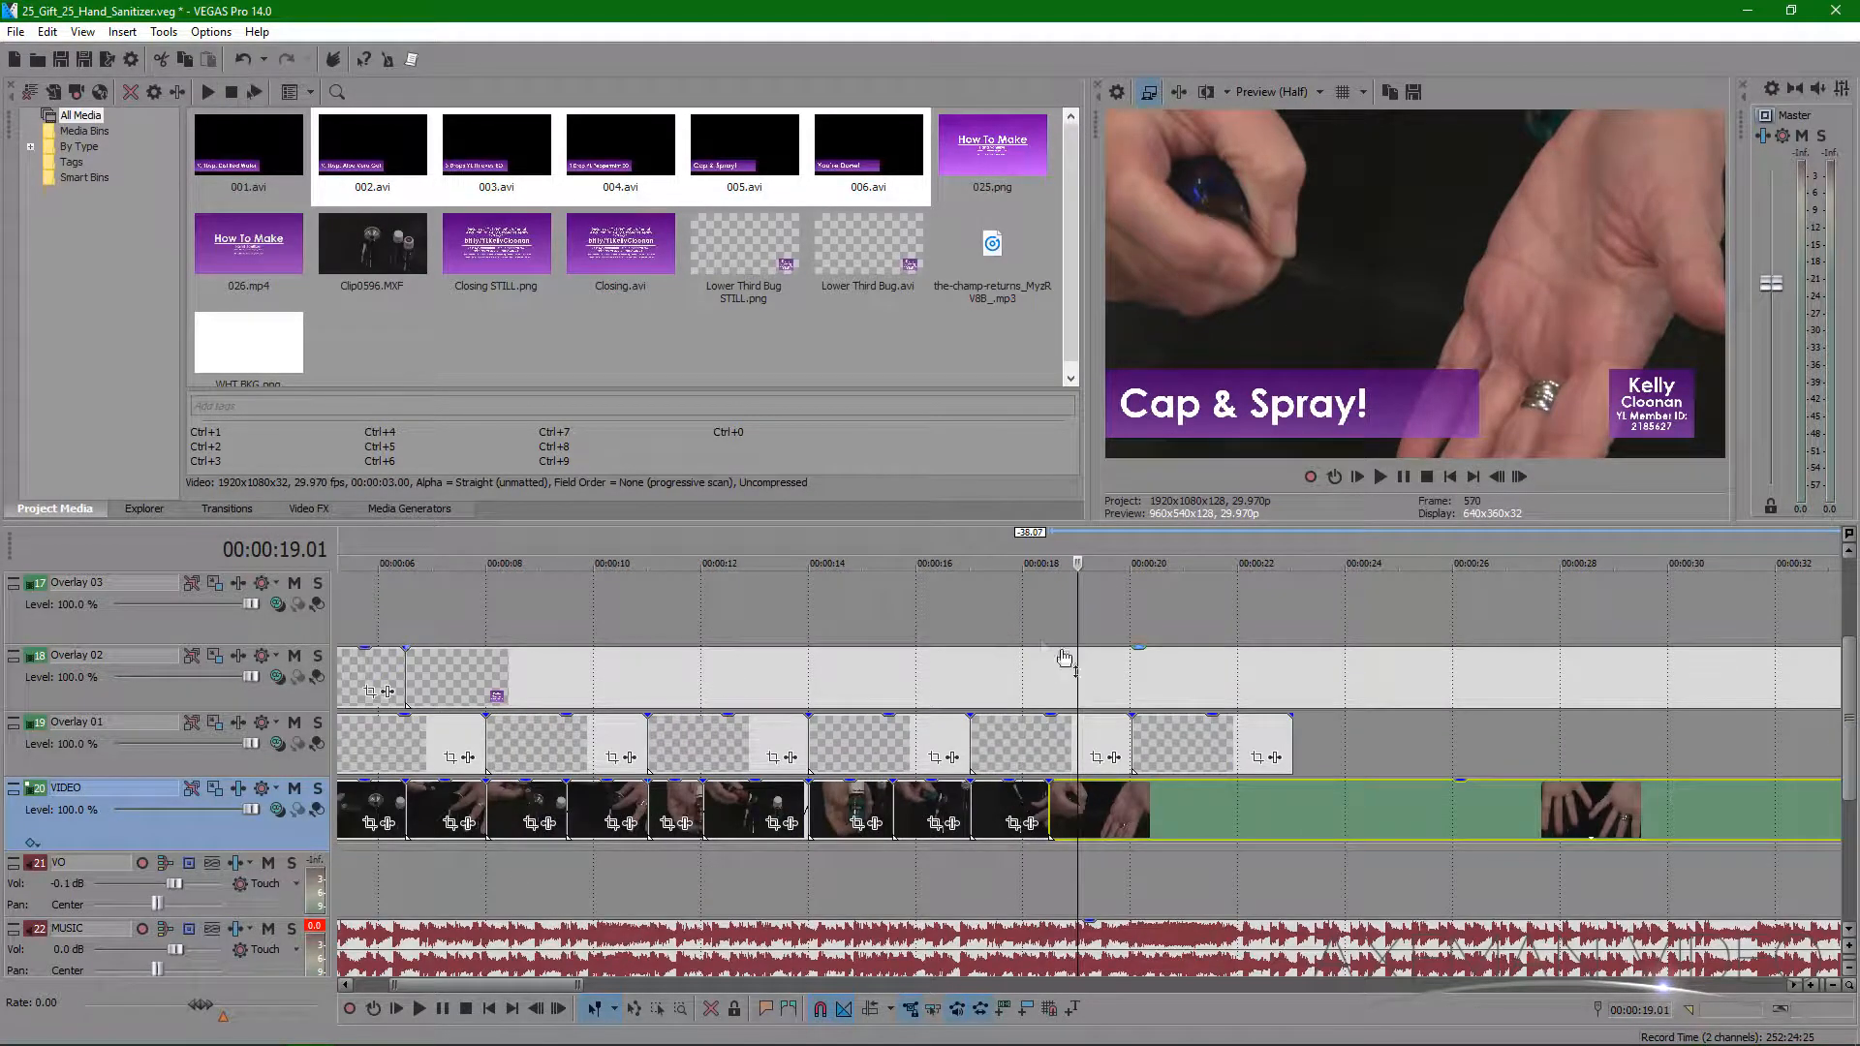
pyautogui.moveTo(1056, 634); pyautogui.dragTo(1129, 622)
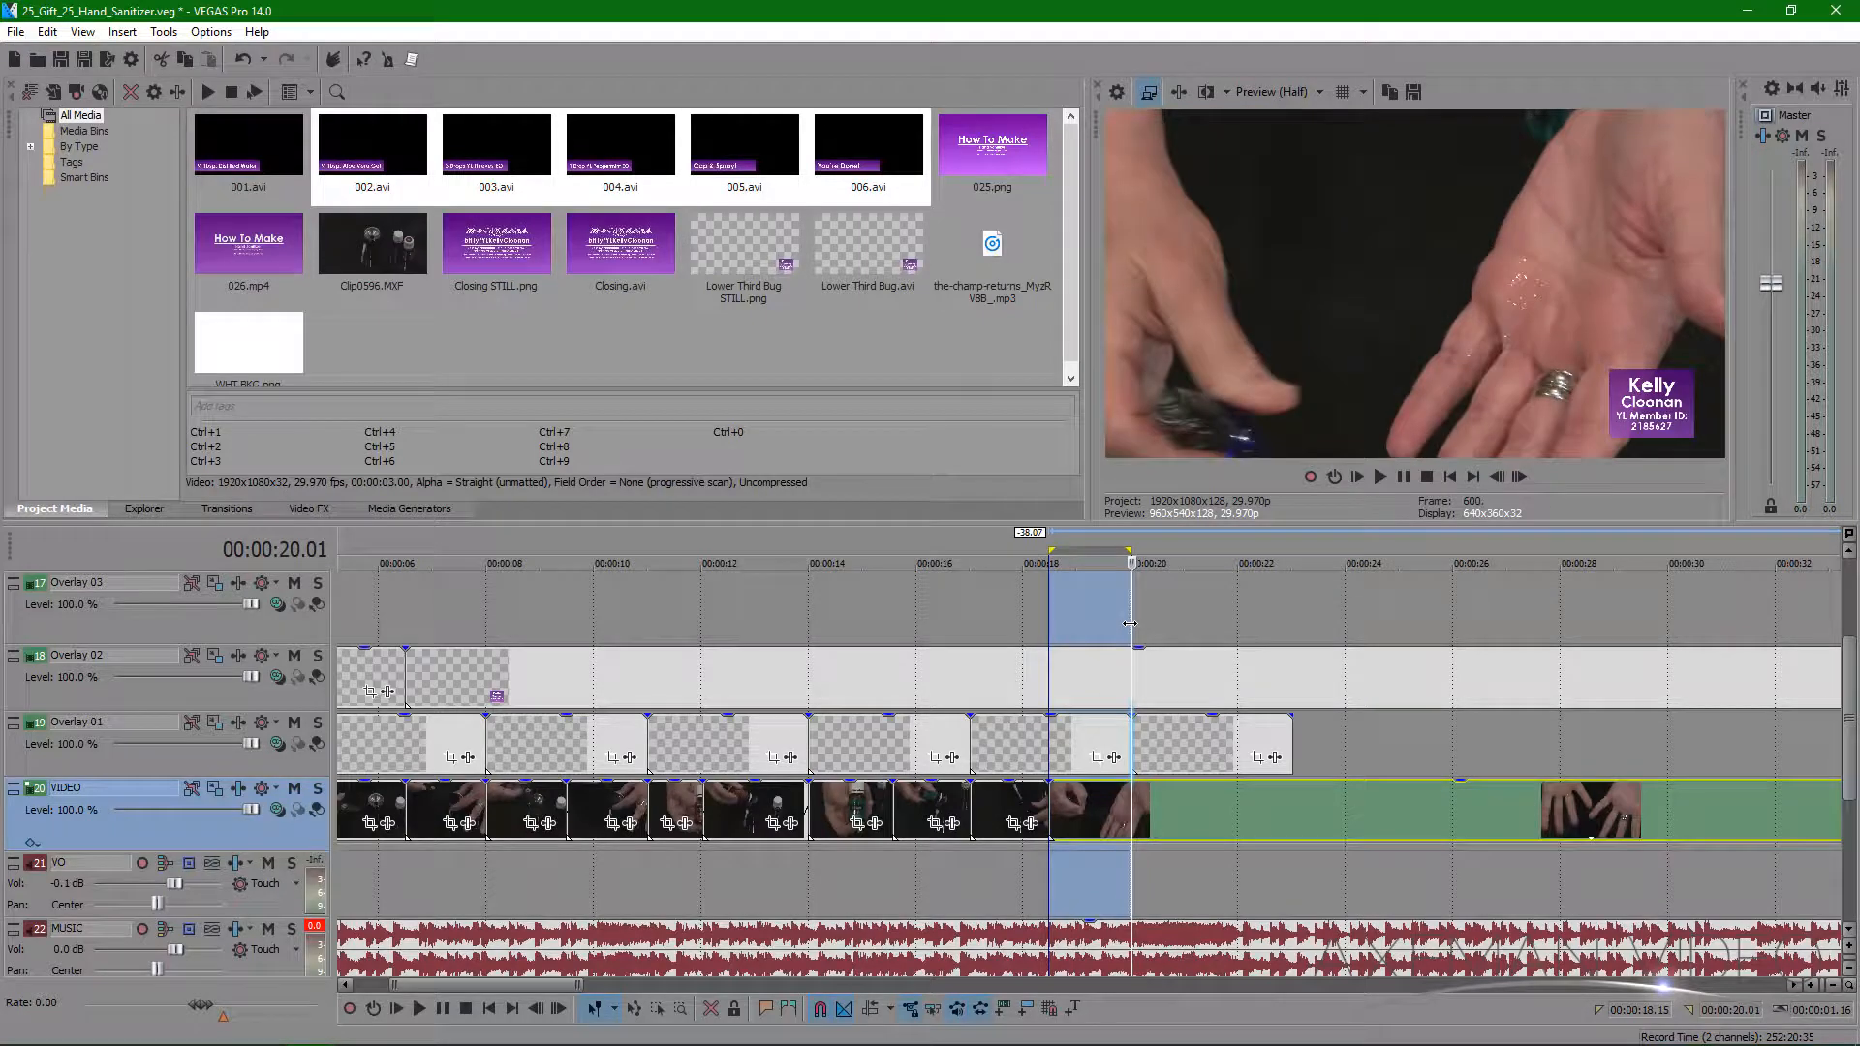
pyautogui.scroll(3, 1130, 623)
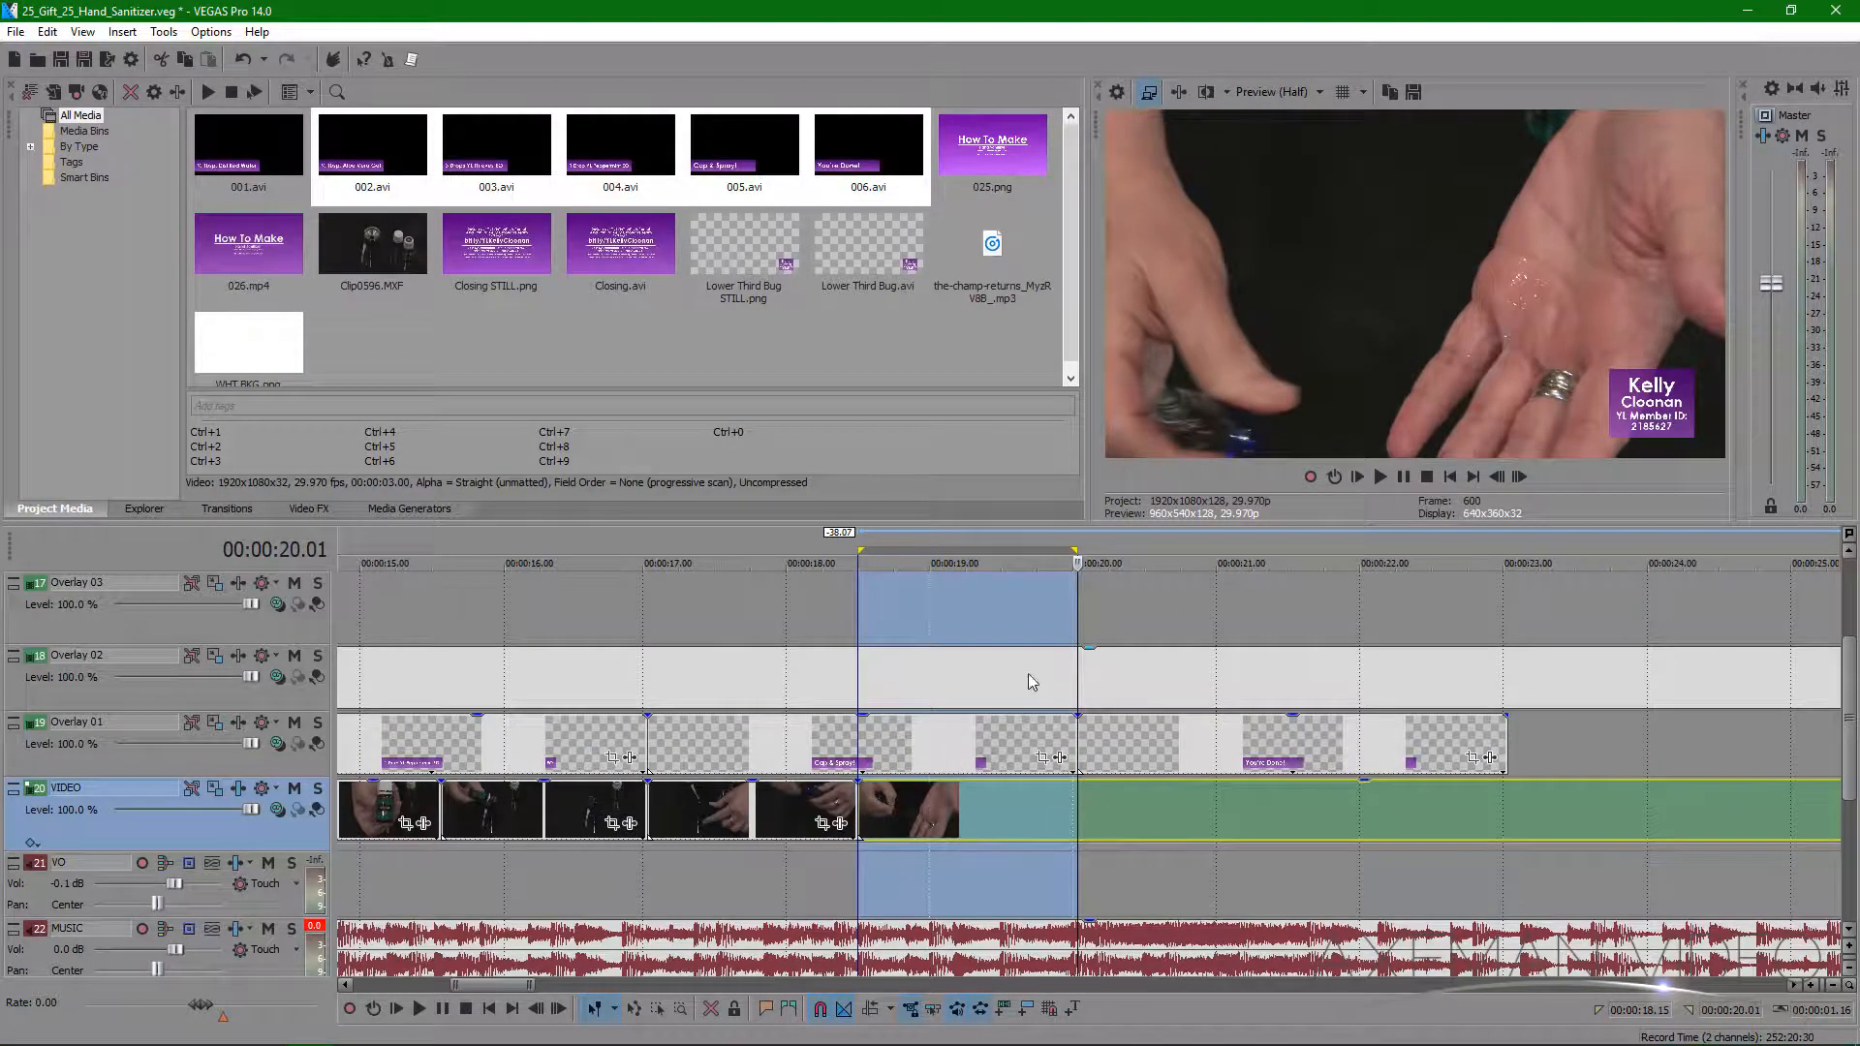
pyautogui.click(857, 620)
pyautogui.moveTo(857, 619); pyautogui.dragTo(1074, 621)
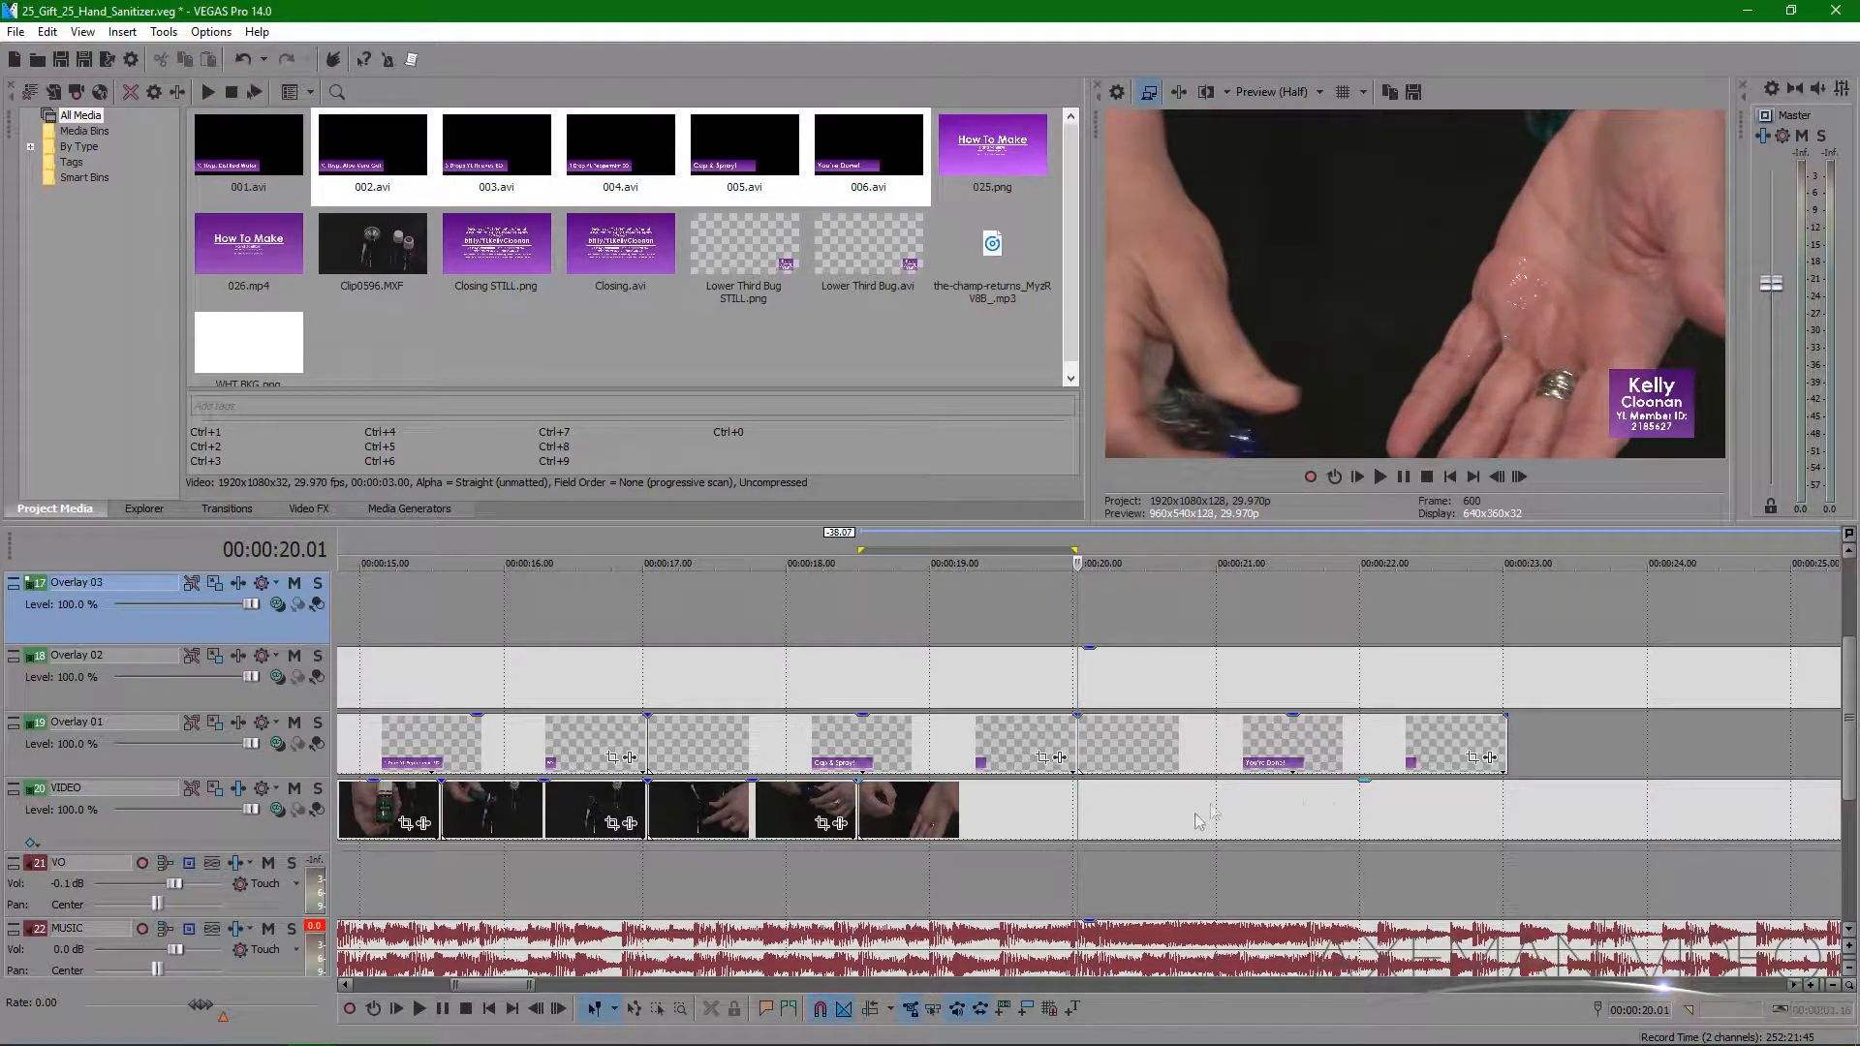
pyautogui.click(1075, 800)
pyautogui.hotkey('ctrl', 'v')
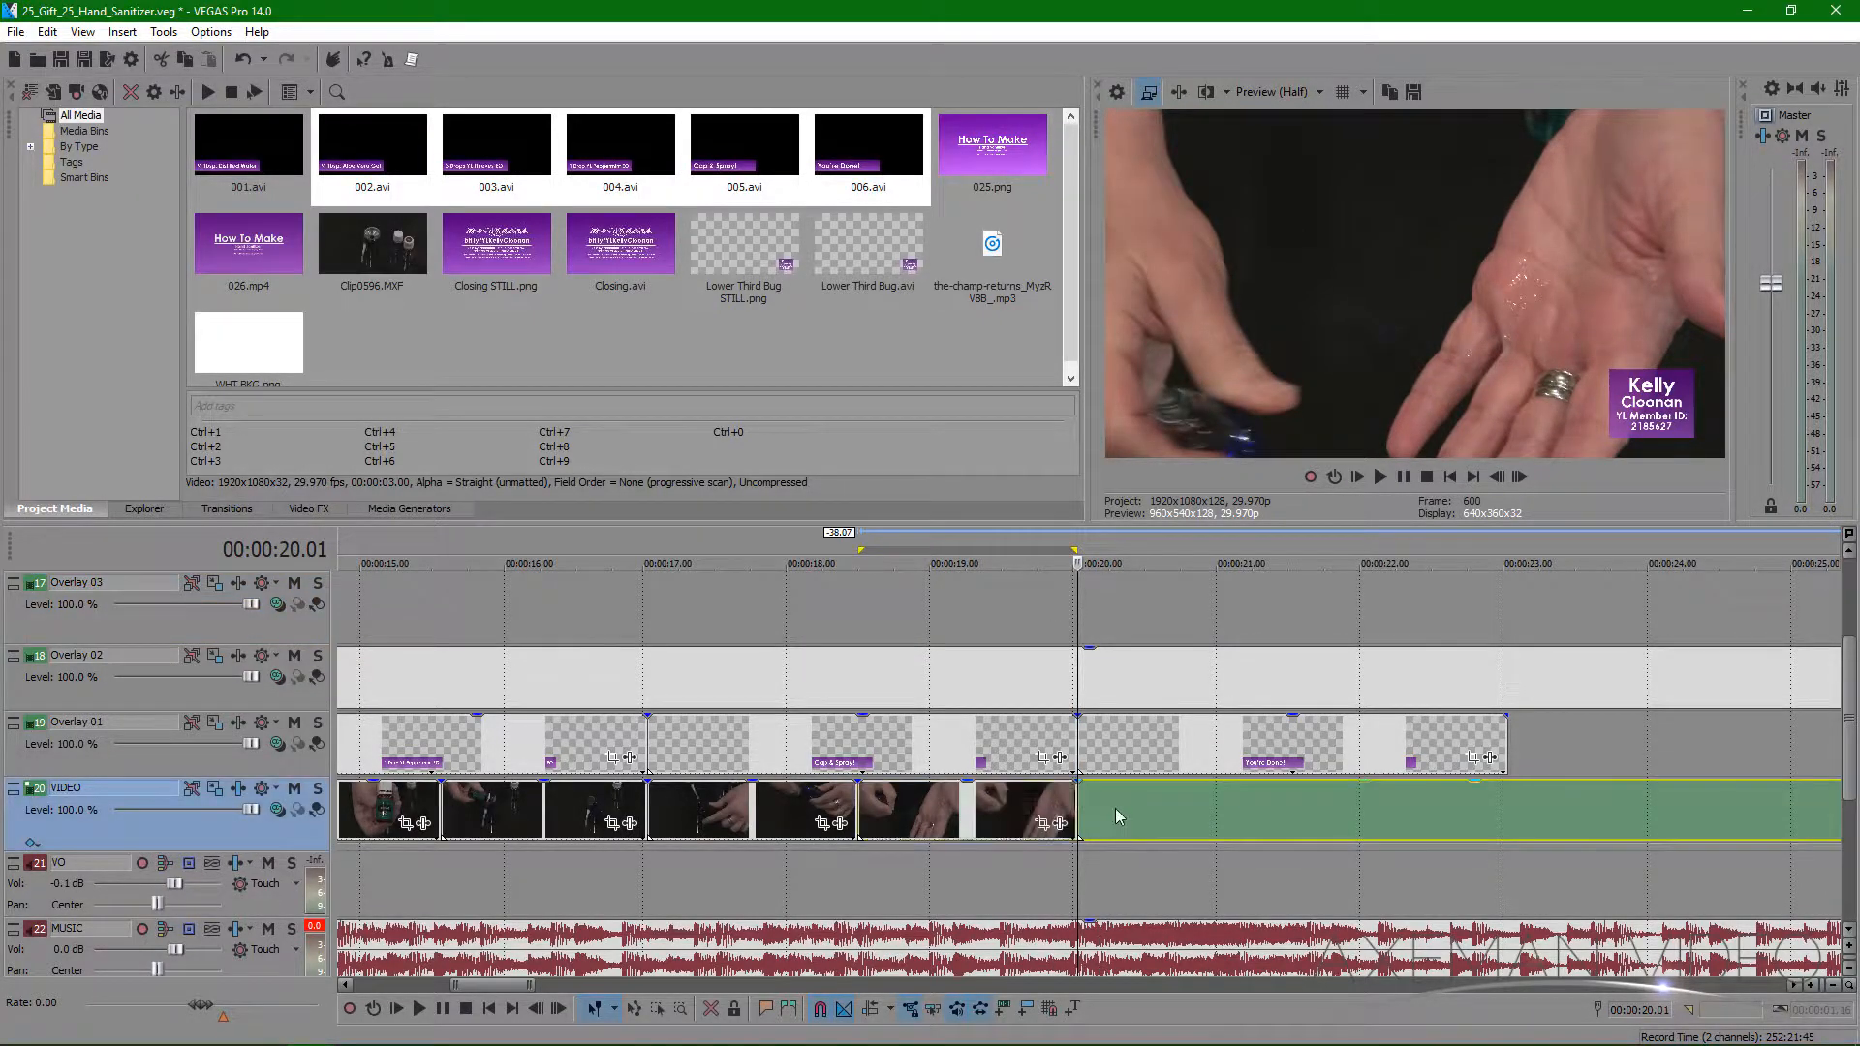
pyautogui.scroll(-10, 1113, 808)
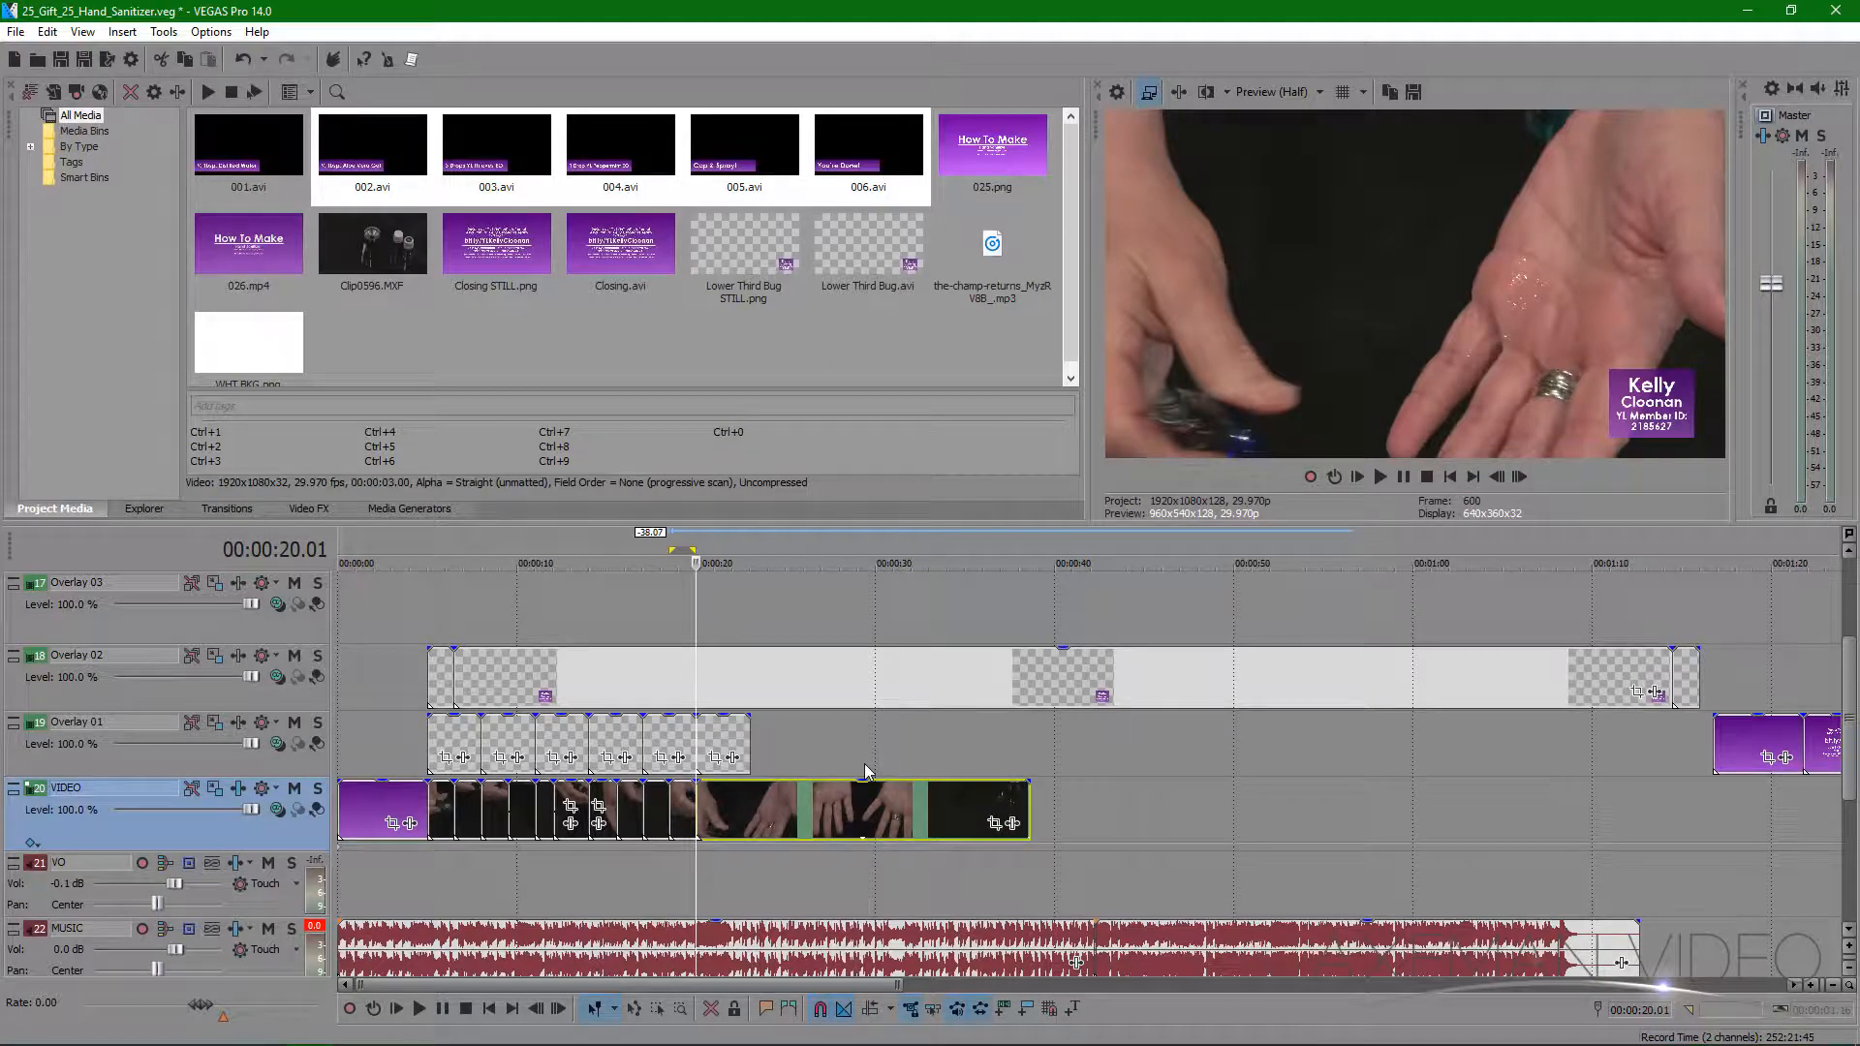
# - Trim the remaining footage to begin with the hands being rubbed together and place it against the palm spraying shot at 00:00:20.01
pyautogui.click(938, 758)
pyautogui.moveTo(933, 748); pyautogui.dragTo(837, 752)
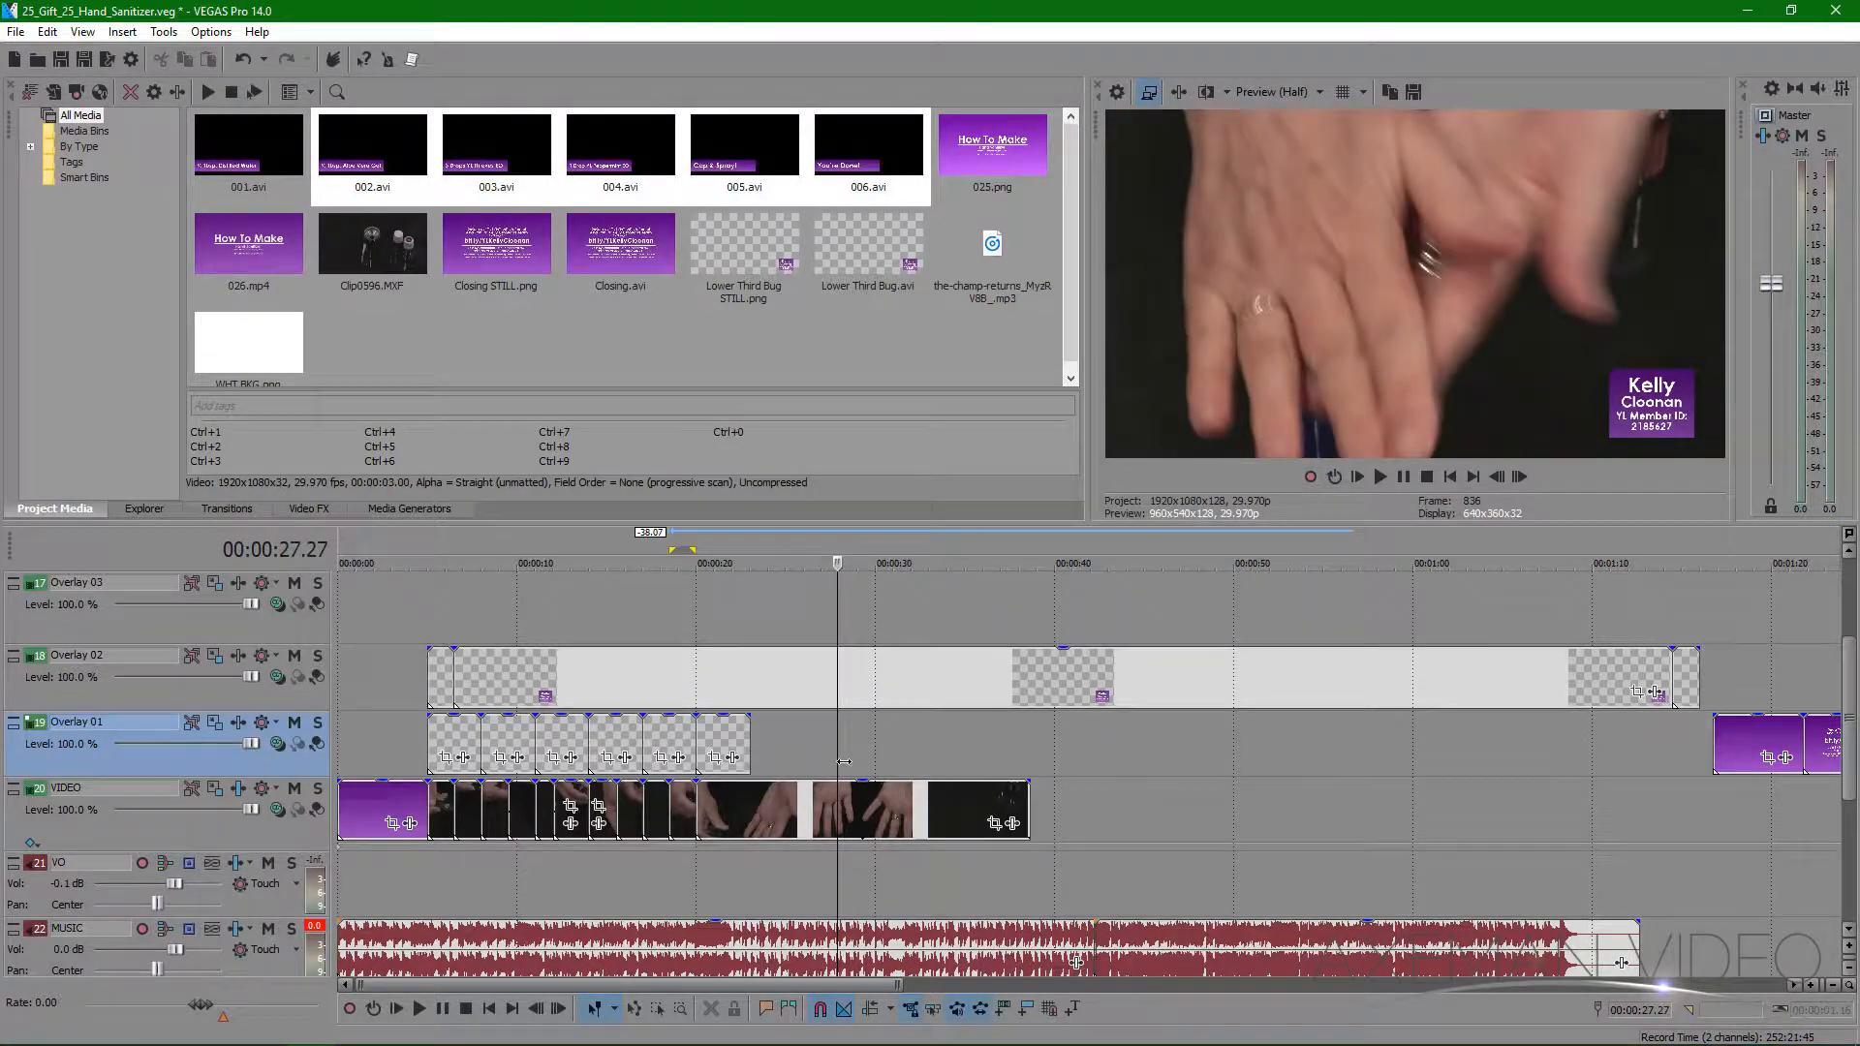
pyautogui.scroll(3, 869, 830)
pyautogui.moveTo(797, 796); pyautogui.dragTo(871, 819)
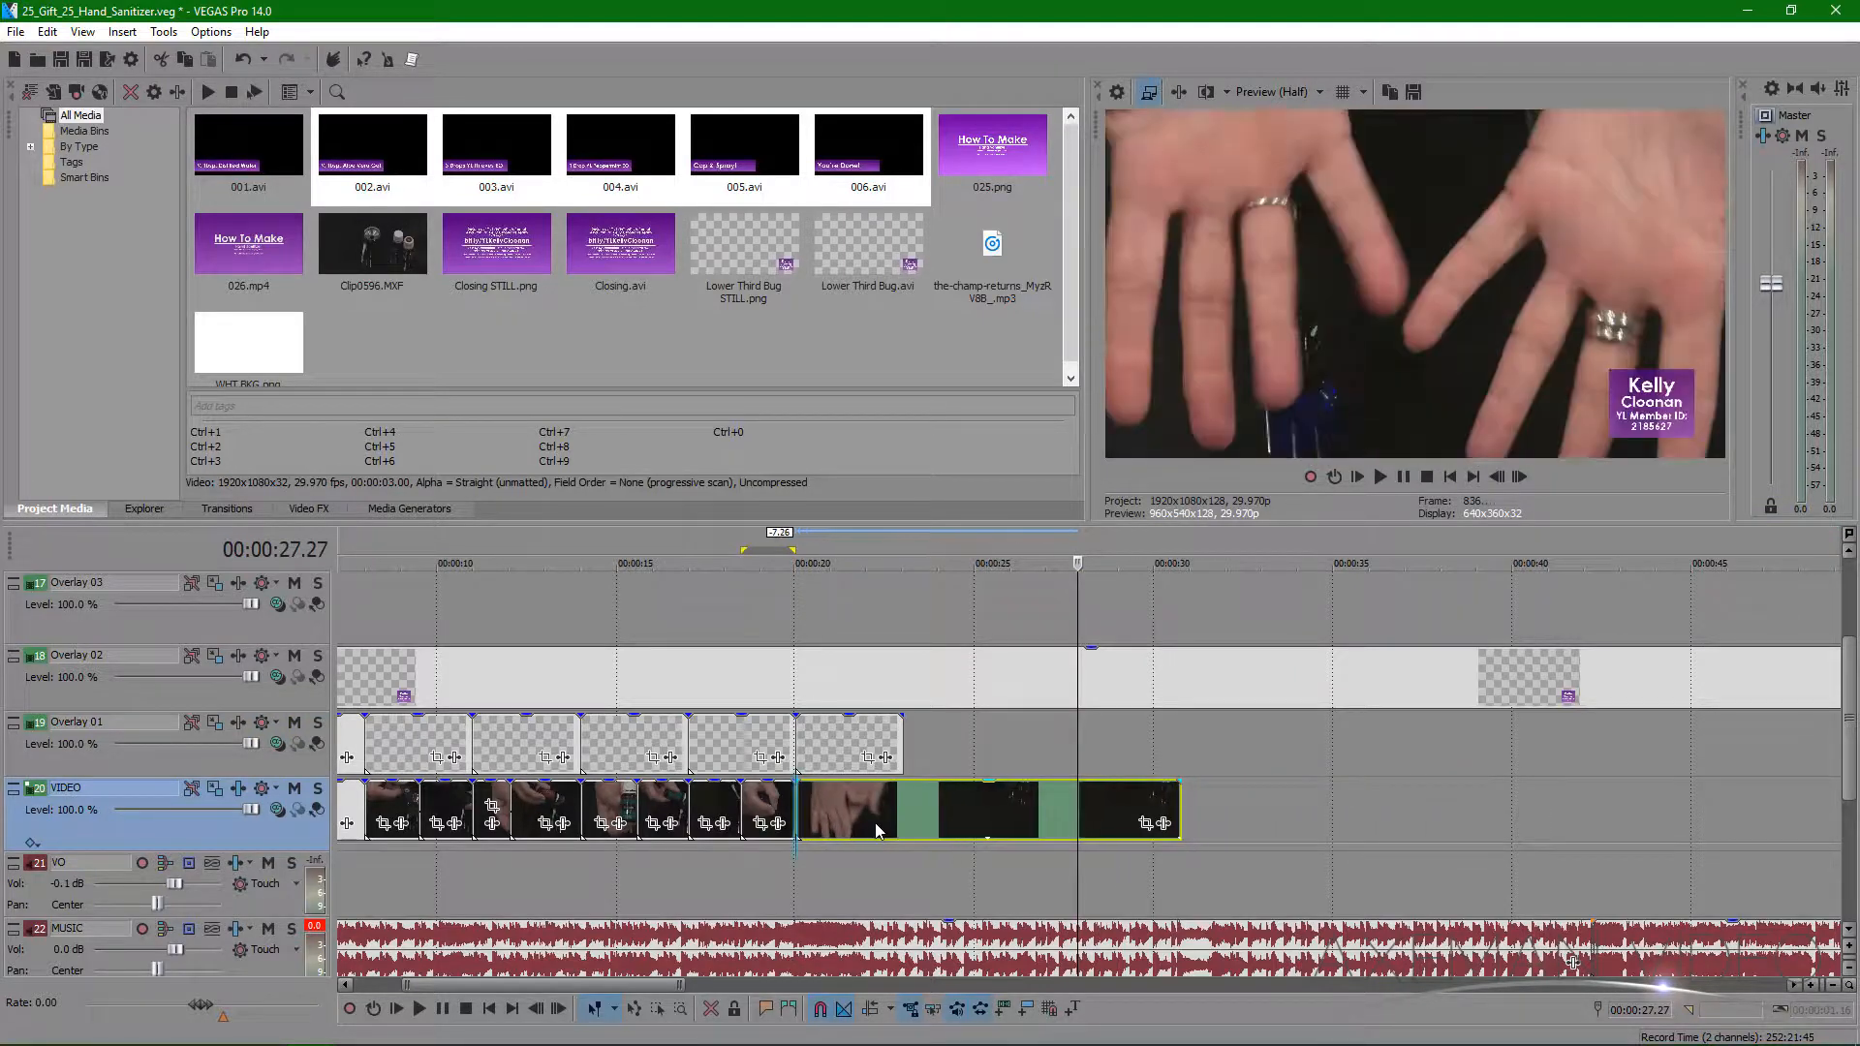
pyautogui.click(902, 624)
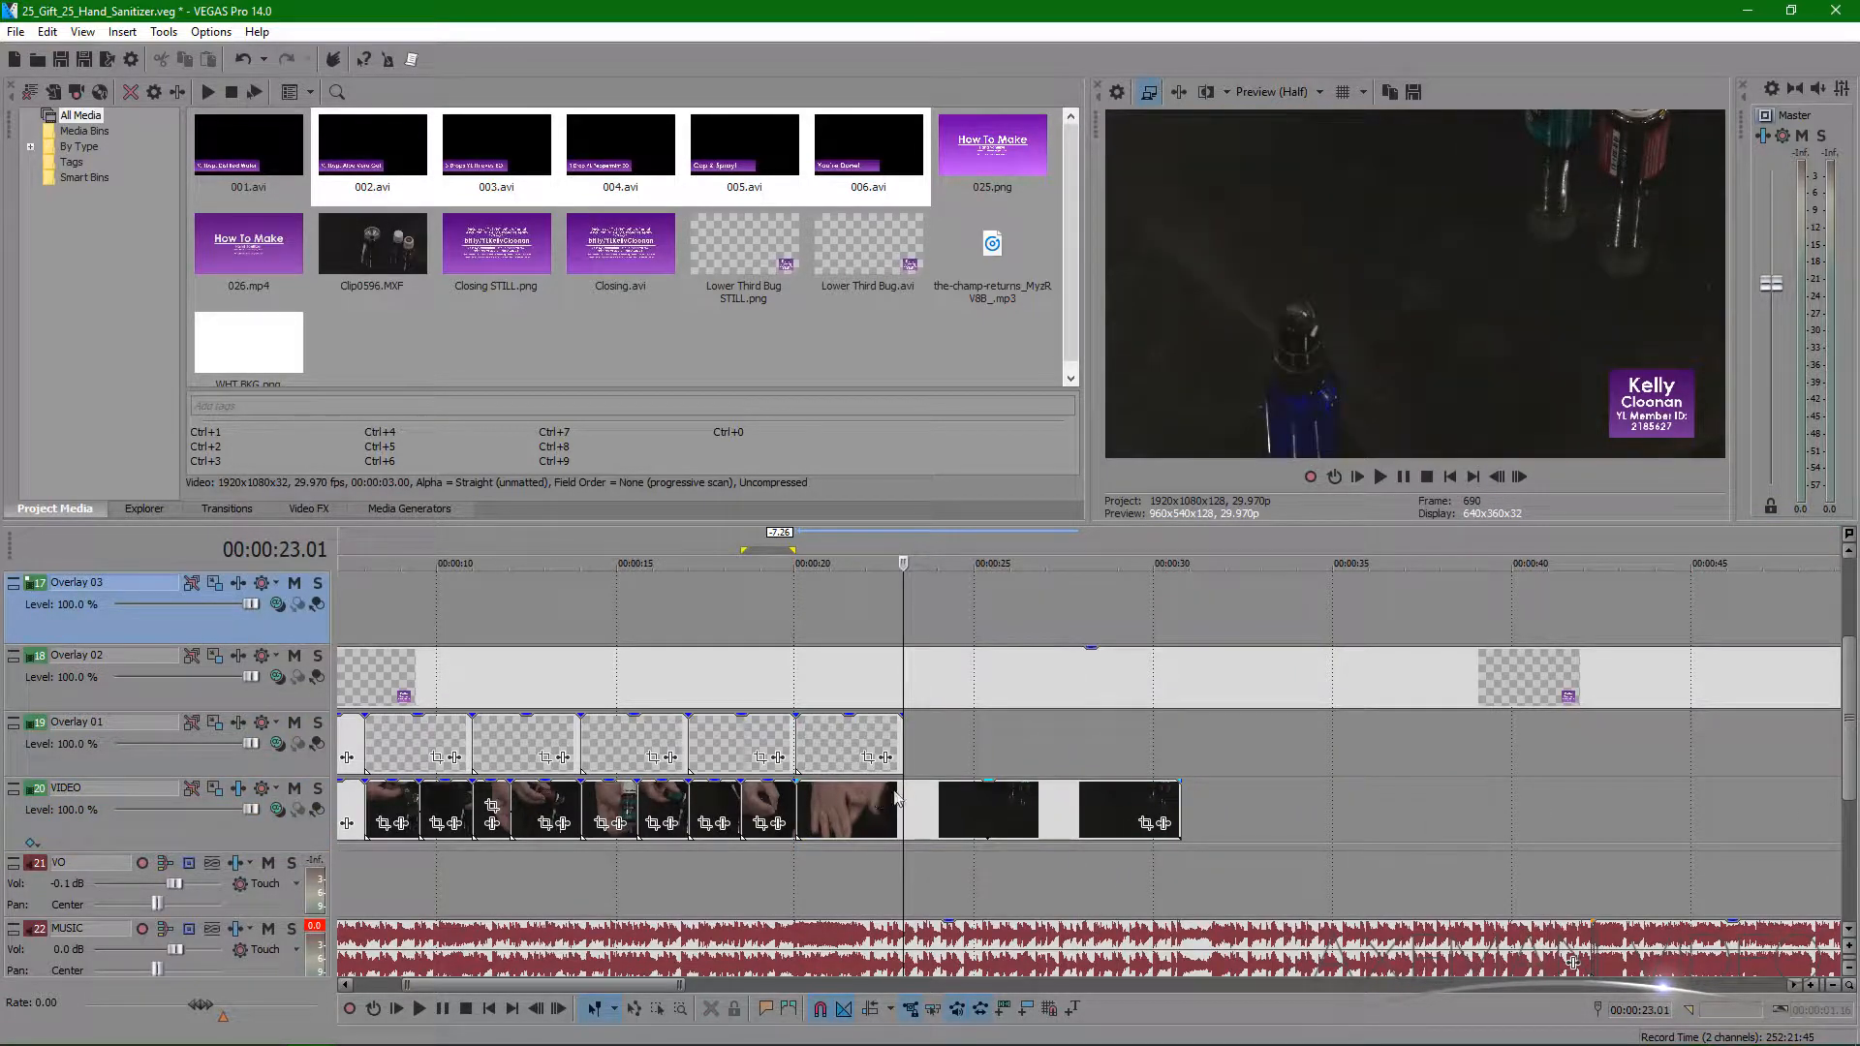
pyautogui.moveTo(899, 811); pyautogui.dragTo(796, 804)
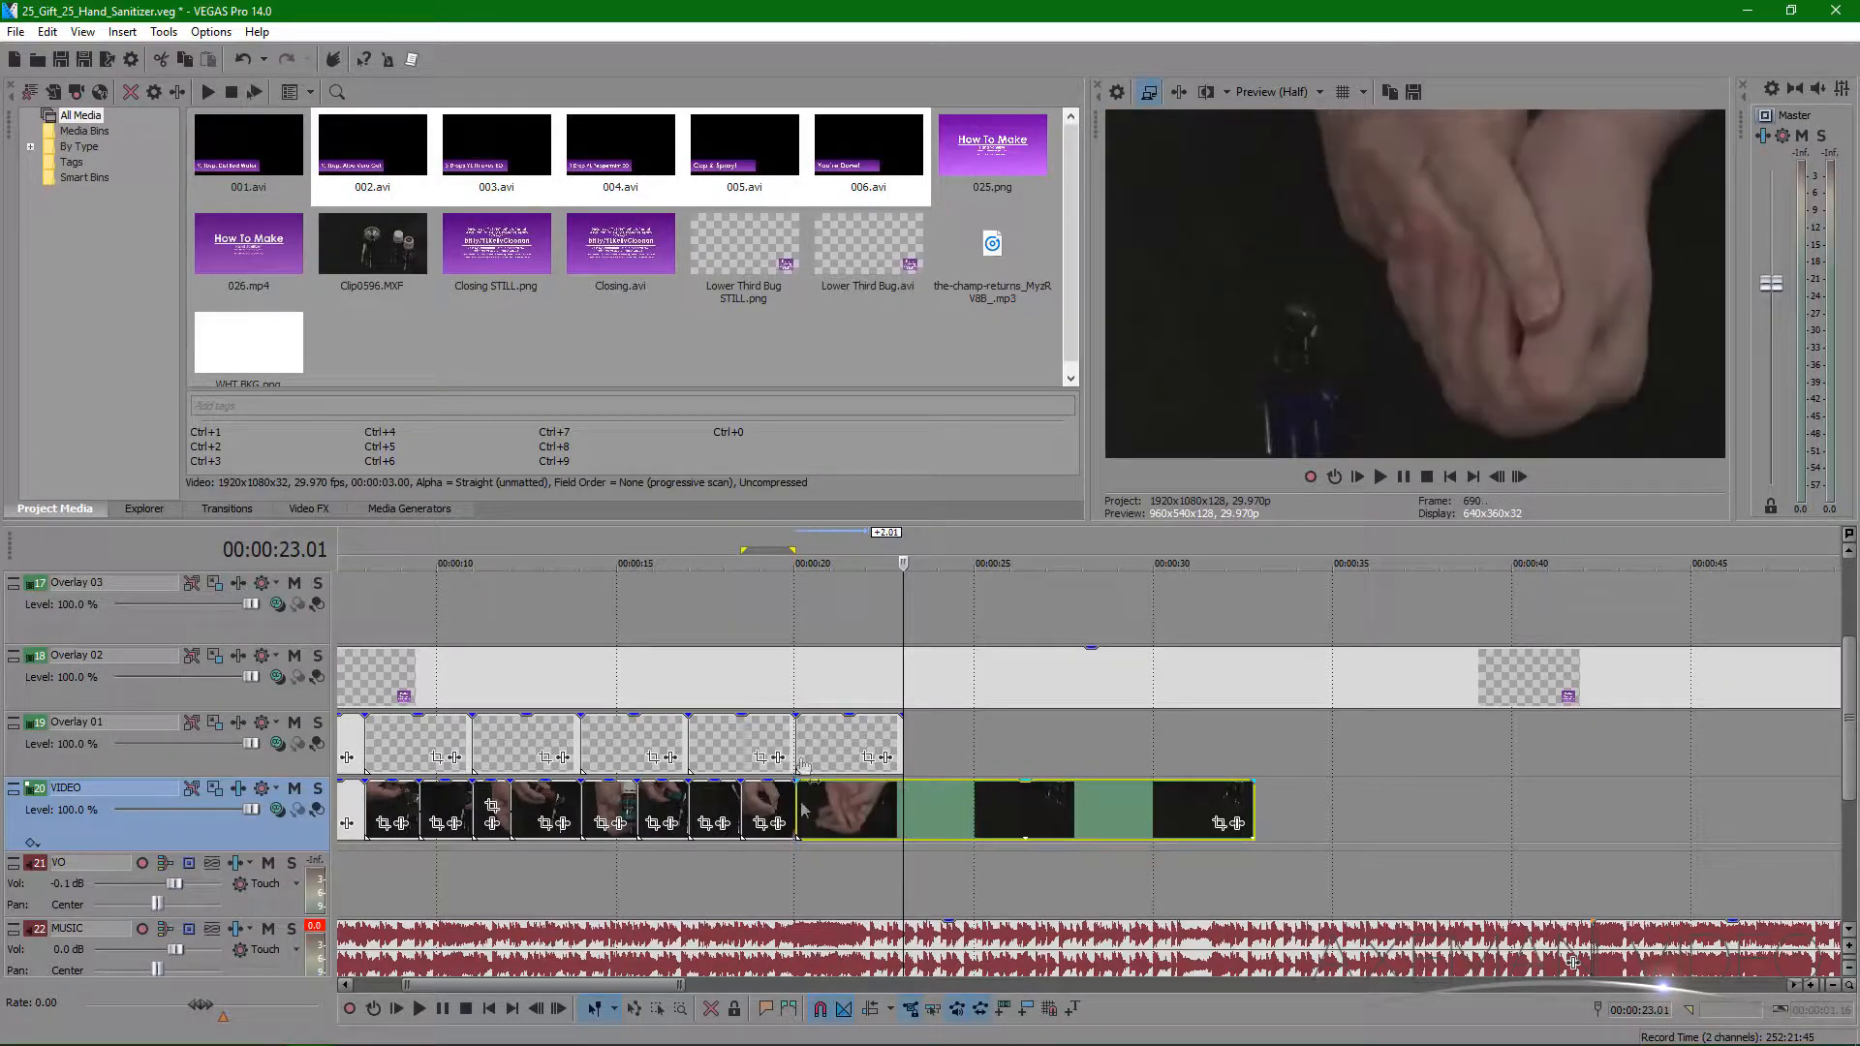
pyautogui.click(798, 613)
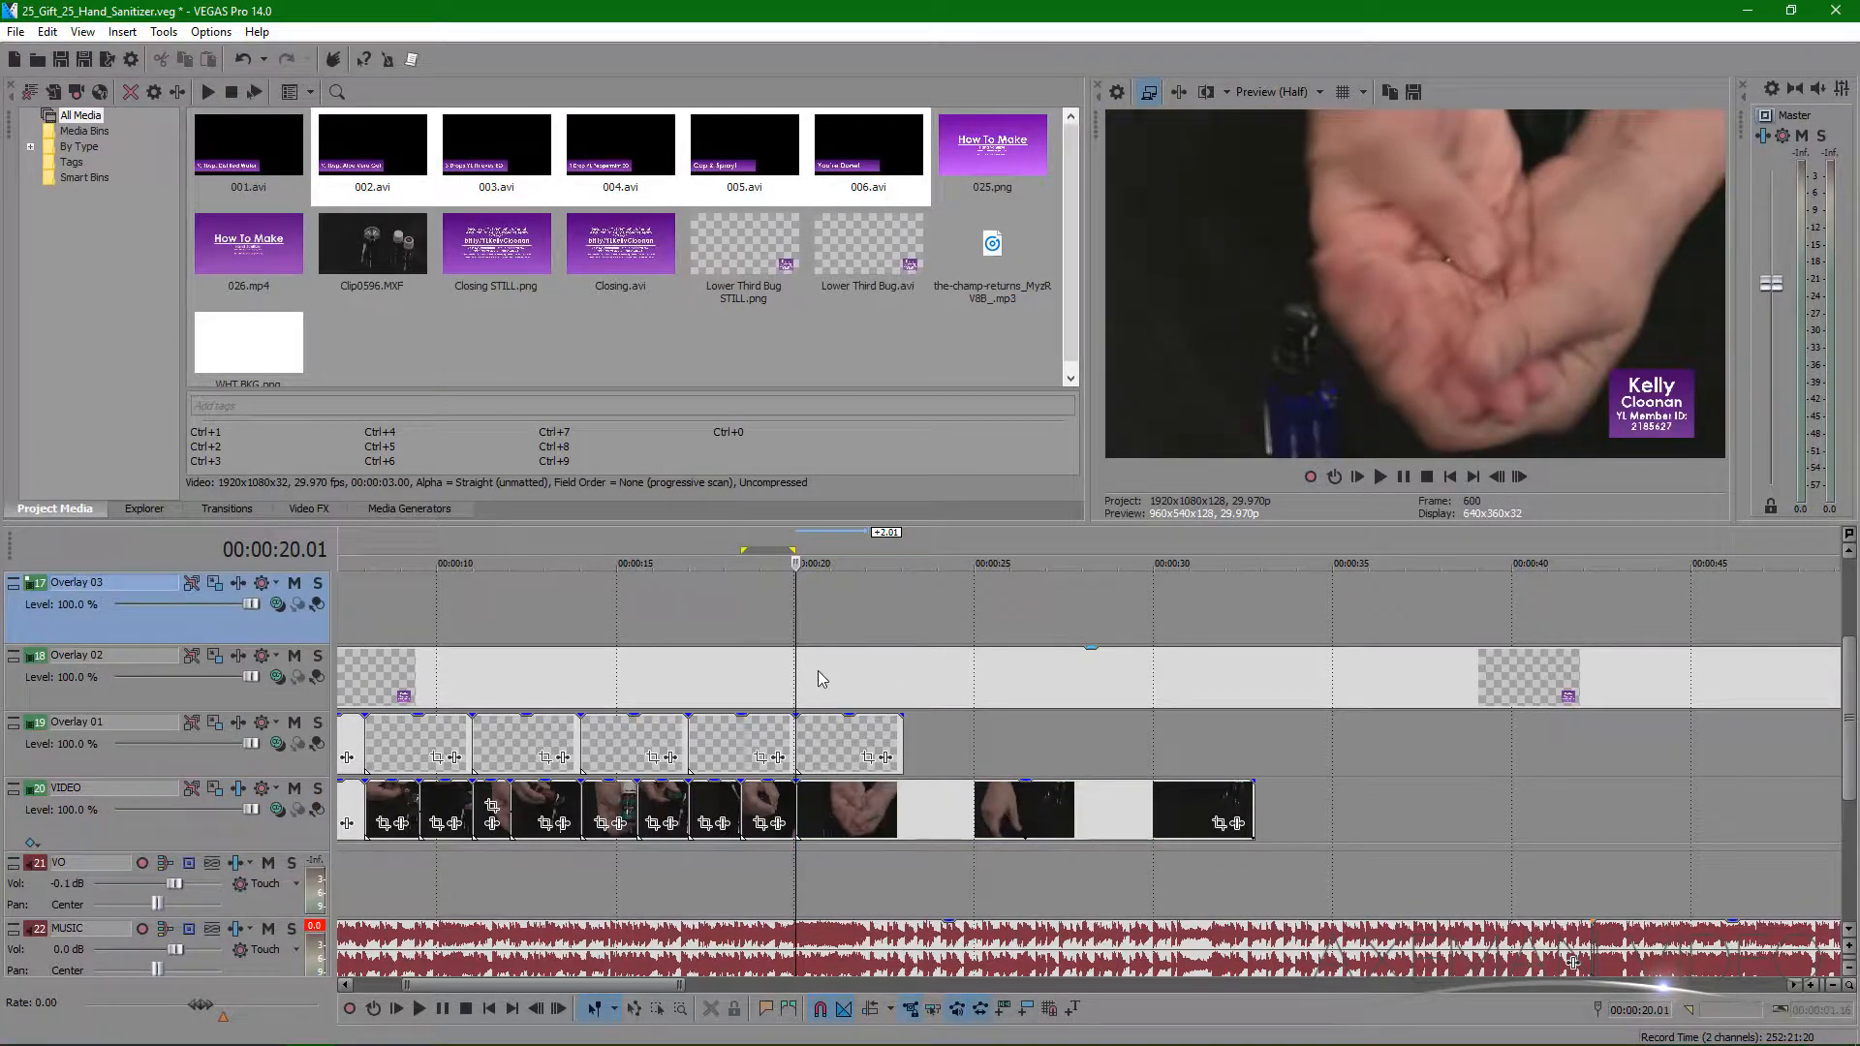
# - Split the hand rubbing footage at 00:00:23.01, where the You're Done! banner ends, and delete the remaining part
pyautogui.scroll(2, 817, 678)
pyautogui.moveTo(1089, 631); pyautogui.dragTo(1292, 635)
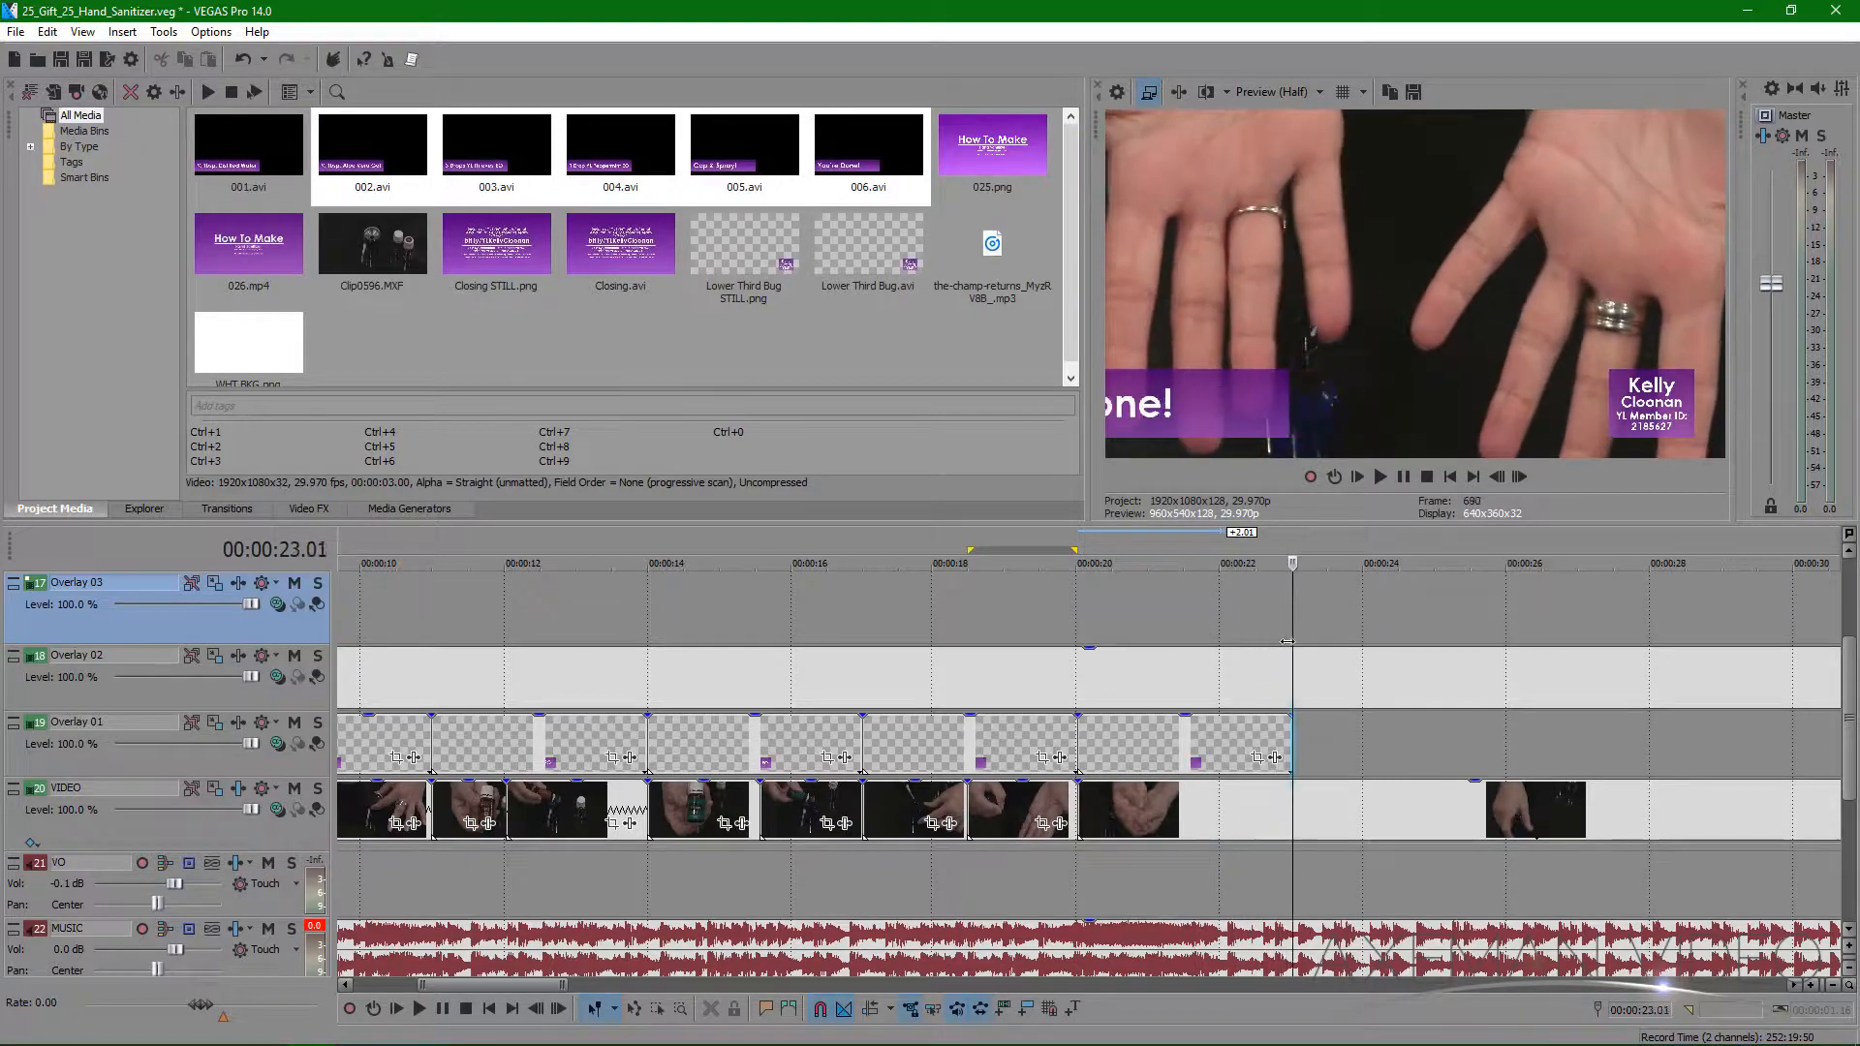
pyautogui.click(1293, 796)
pyautogui.scroll(-3, 1107, 830)
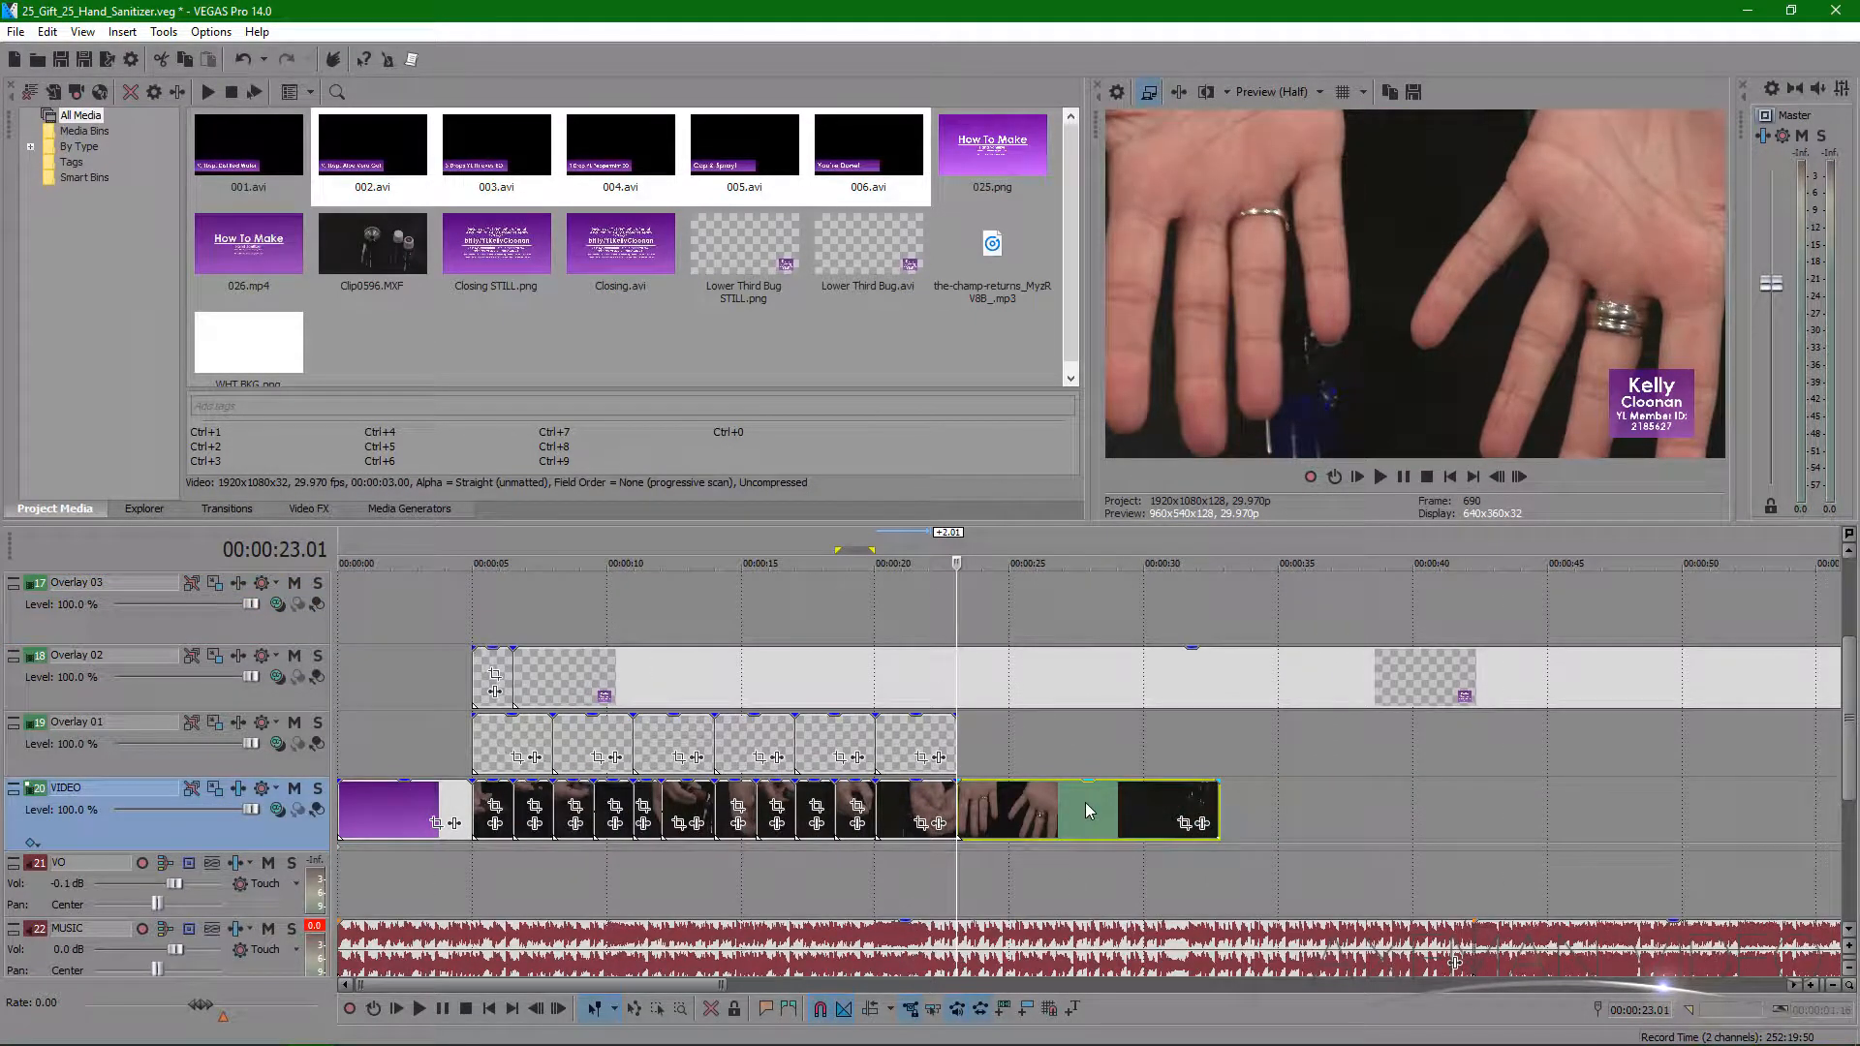
pyautogui.click(1084, 802)
pyautogui.press('Delete')
pyautogui.scroll(-3, 1052, 806)
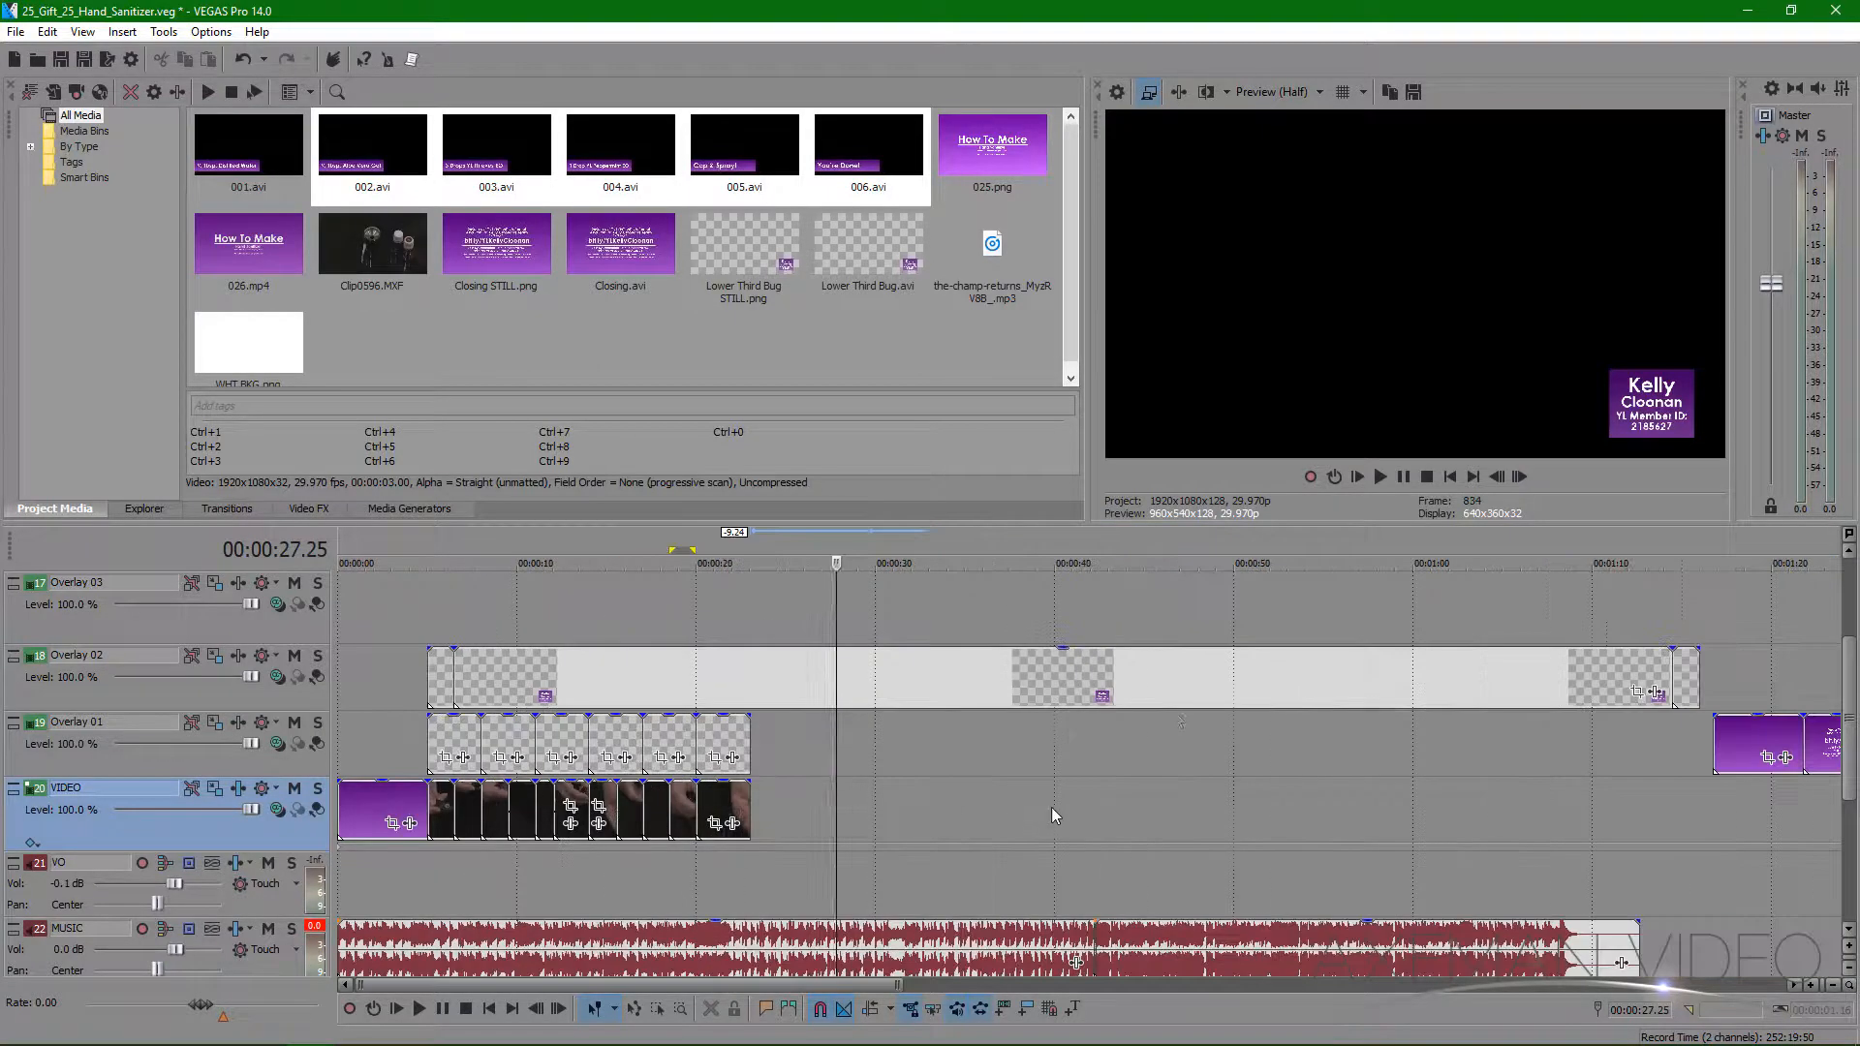
# - Shorten the long lower third bug on Overlay 02 and move its closing piece to end at 00:00:23.01, joining both without a gap
pyautogui.click(1232, 693)
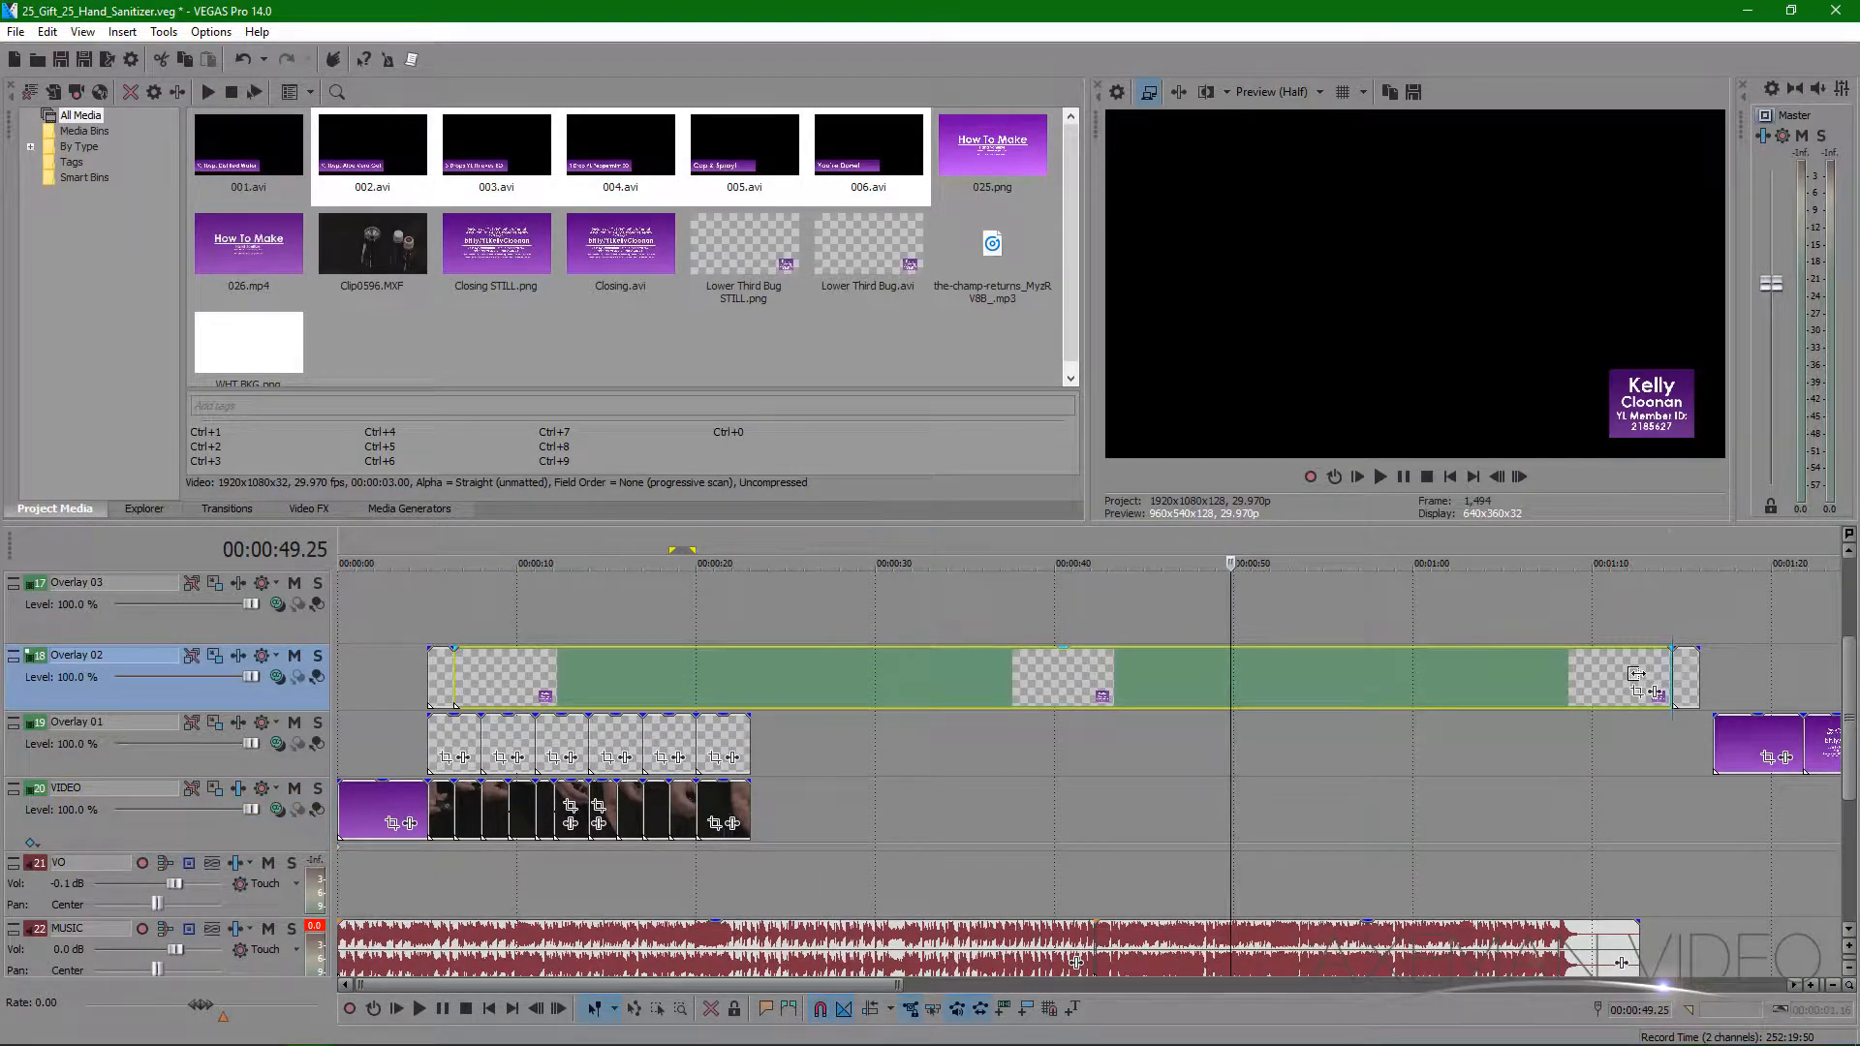
pyautogui.moveTo(1636, 675); pyautogui.dragTo(744, 709)
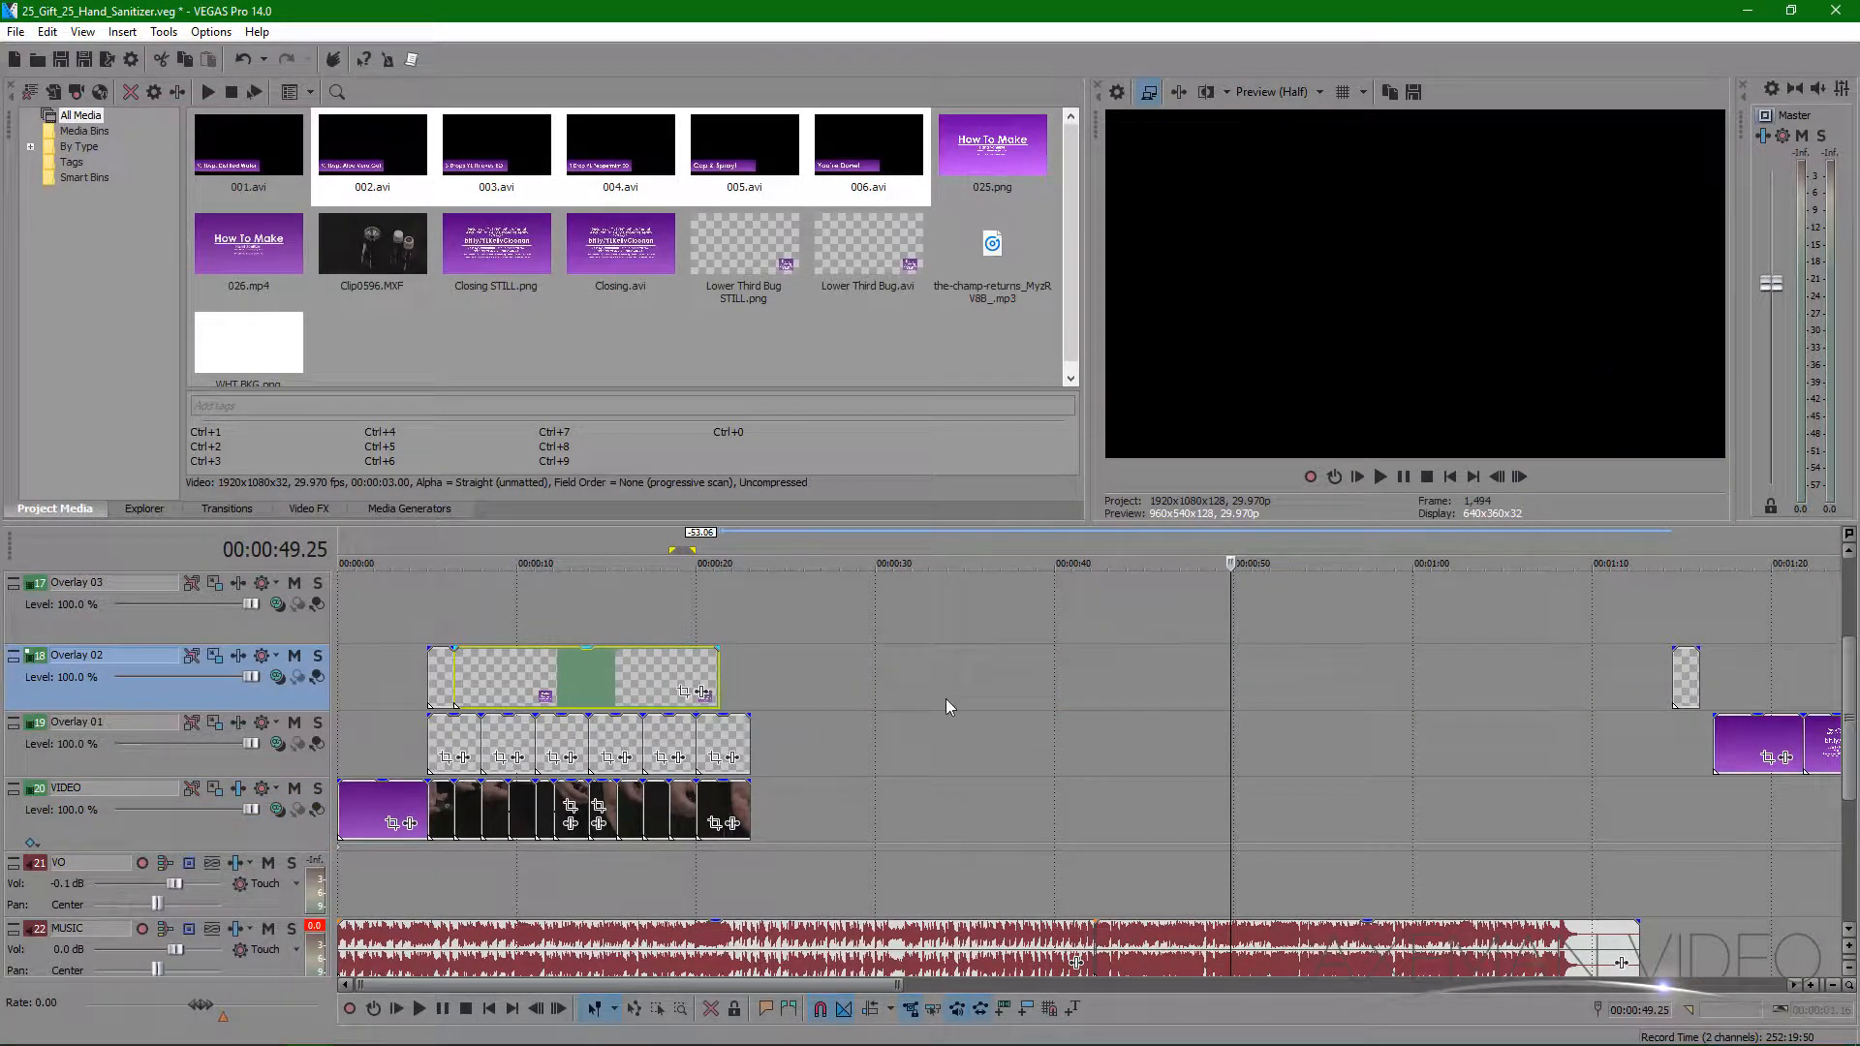
pyautogui.moveTo(1616, 668); pyautogui.dragTo(749, 681)
pyautogui.click(1654, 680)
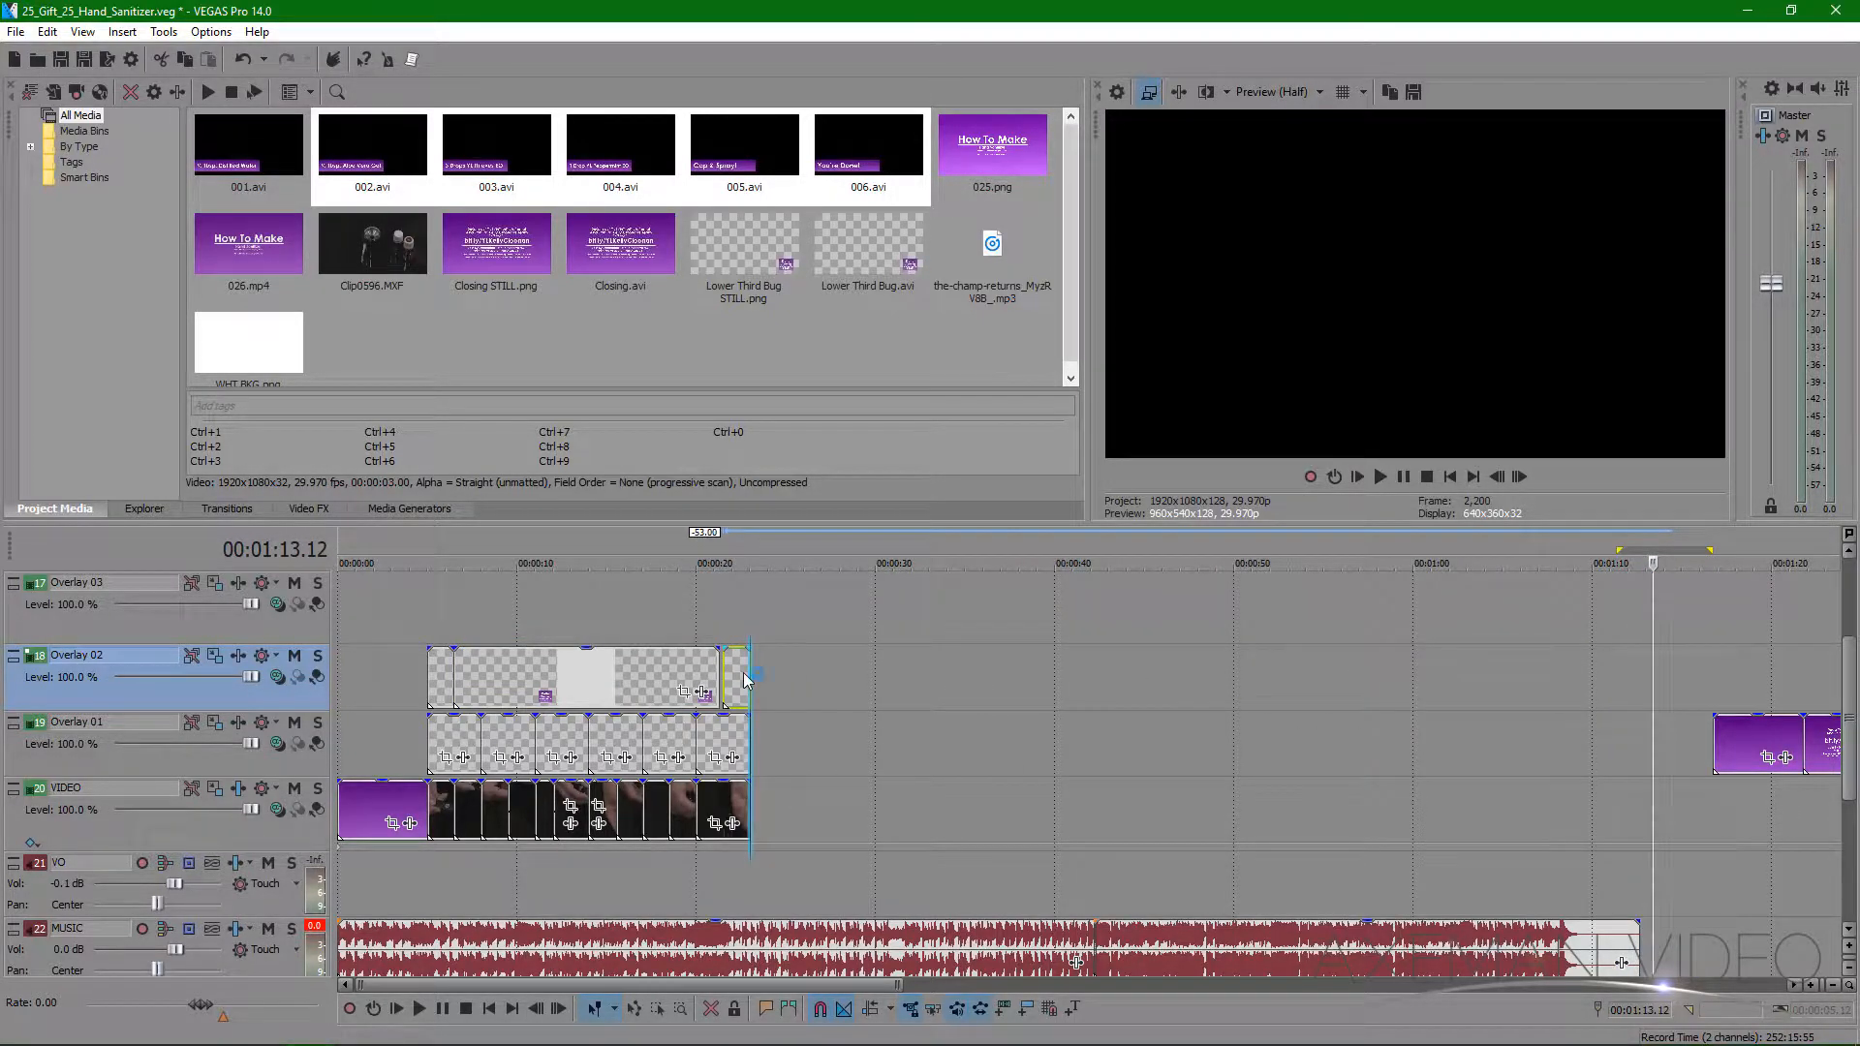
pyautogui.click(727, 641)
pyautogui.scroll(4, 1210, 691)
pyautogui.moveTo(1075, 671); pyautogui.dragTo(991, 630)
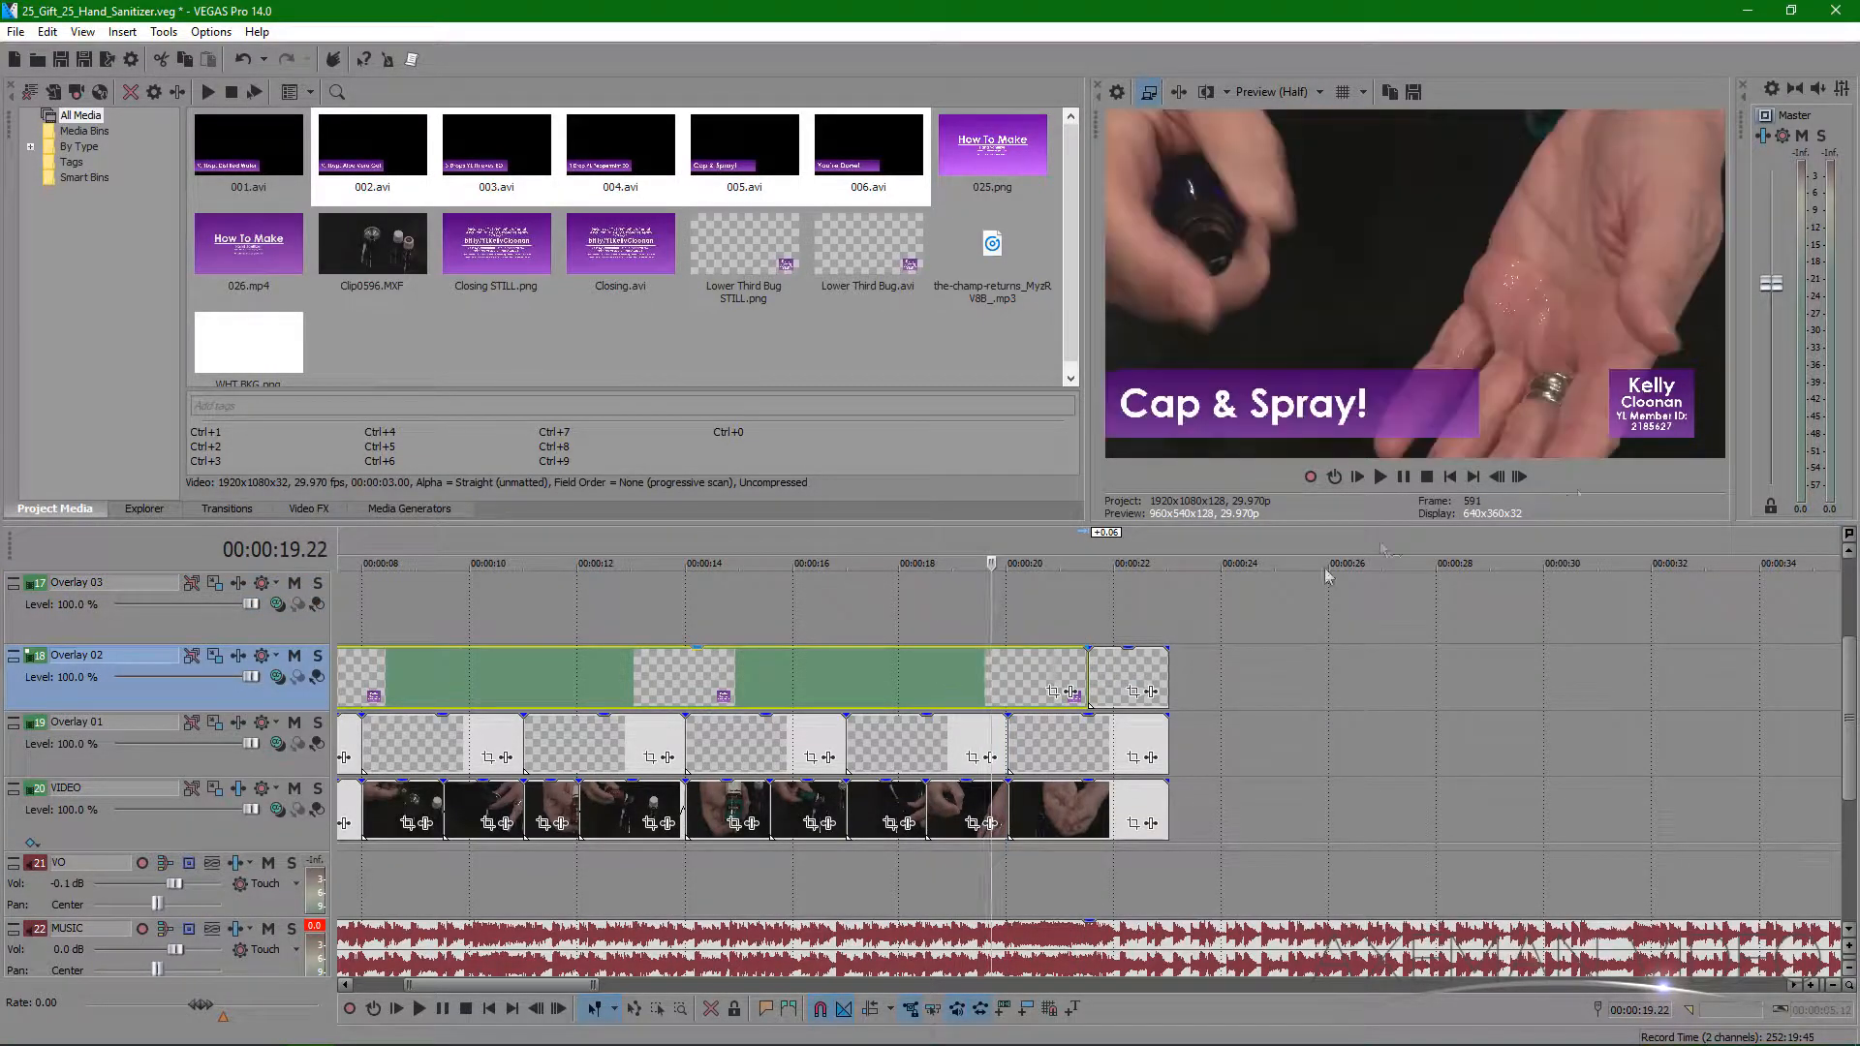
pyautogui.moveTo(988, 626); pyautogui.dragTo(1163, 630)
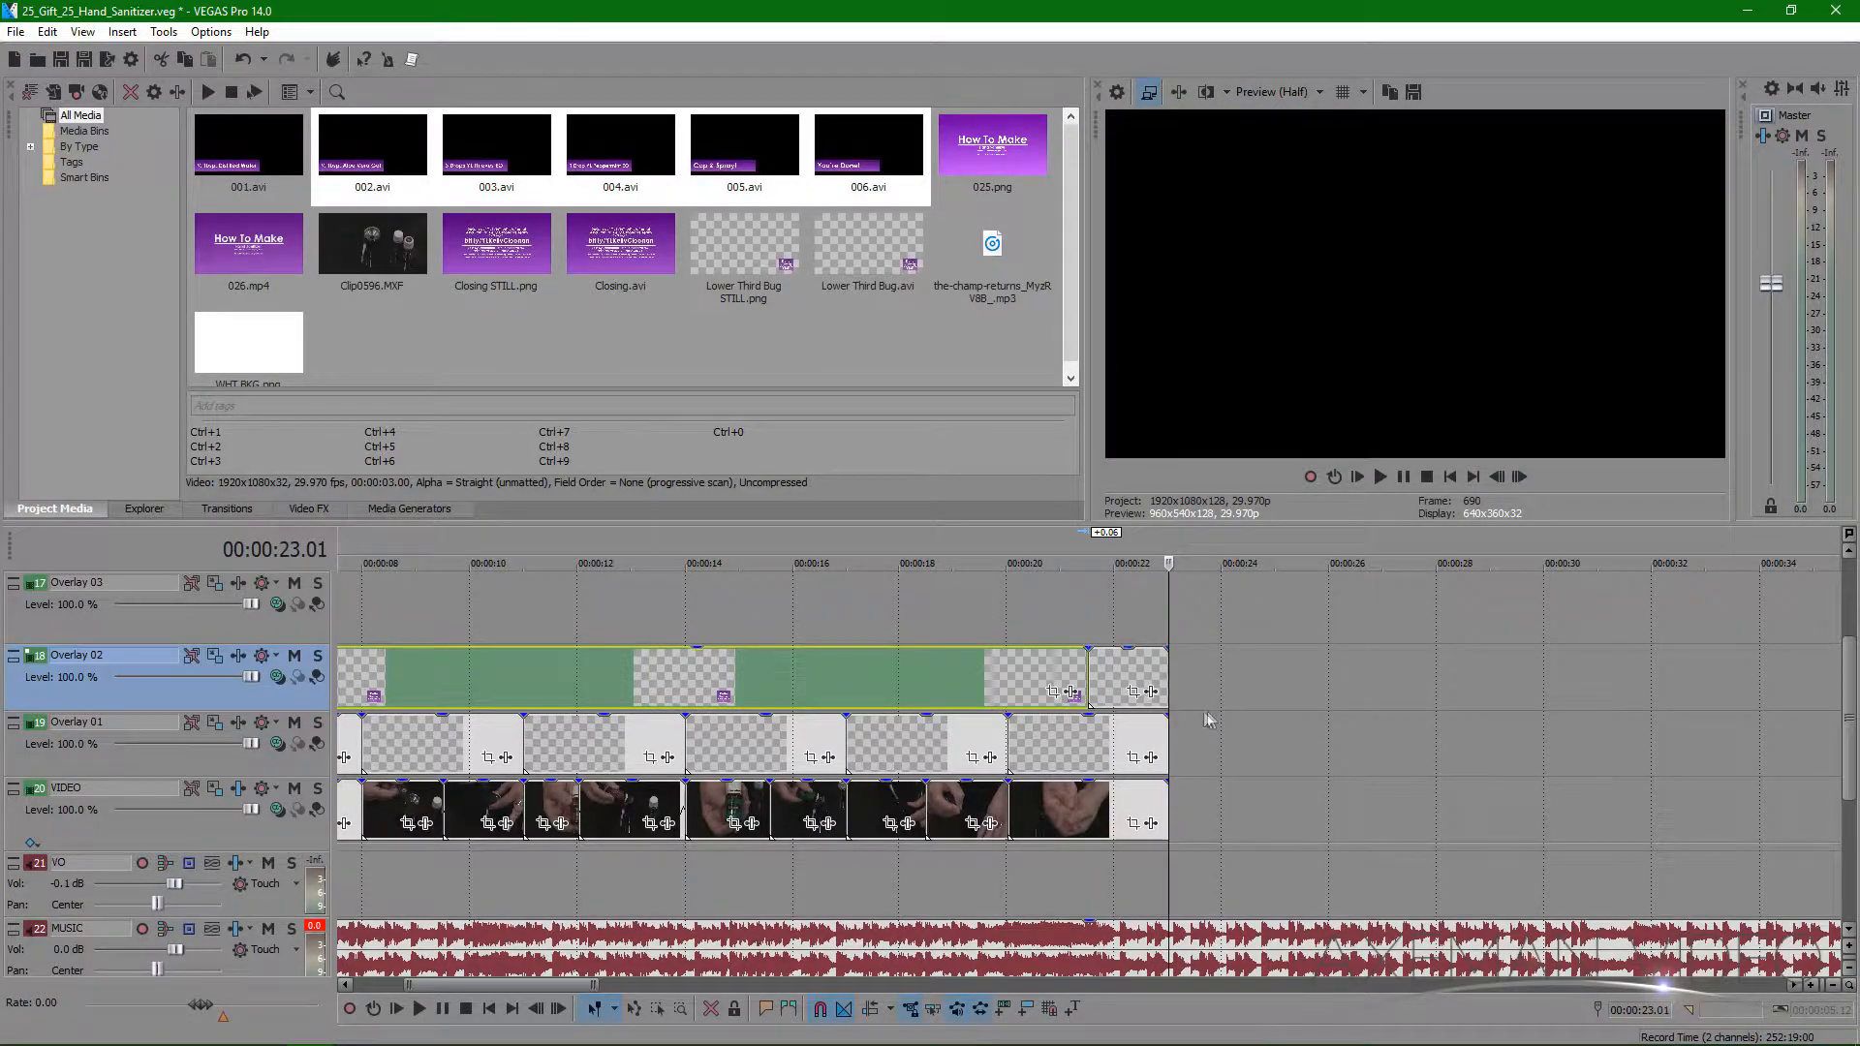
# - Move both closing title clips on Overlay 01 together so they start at 00:00:23.01, directly after the last banner
pyautogui.scroll(-6, 1209, 720)
pyautogui.click(1399, 746)
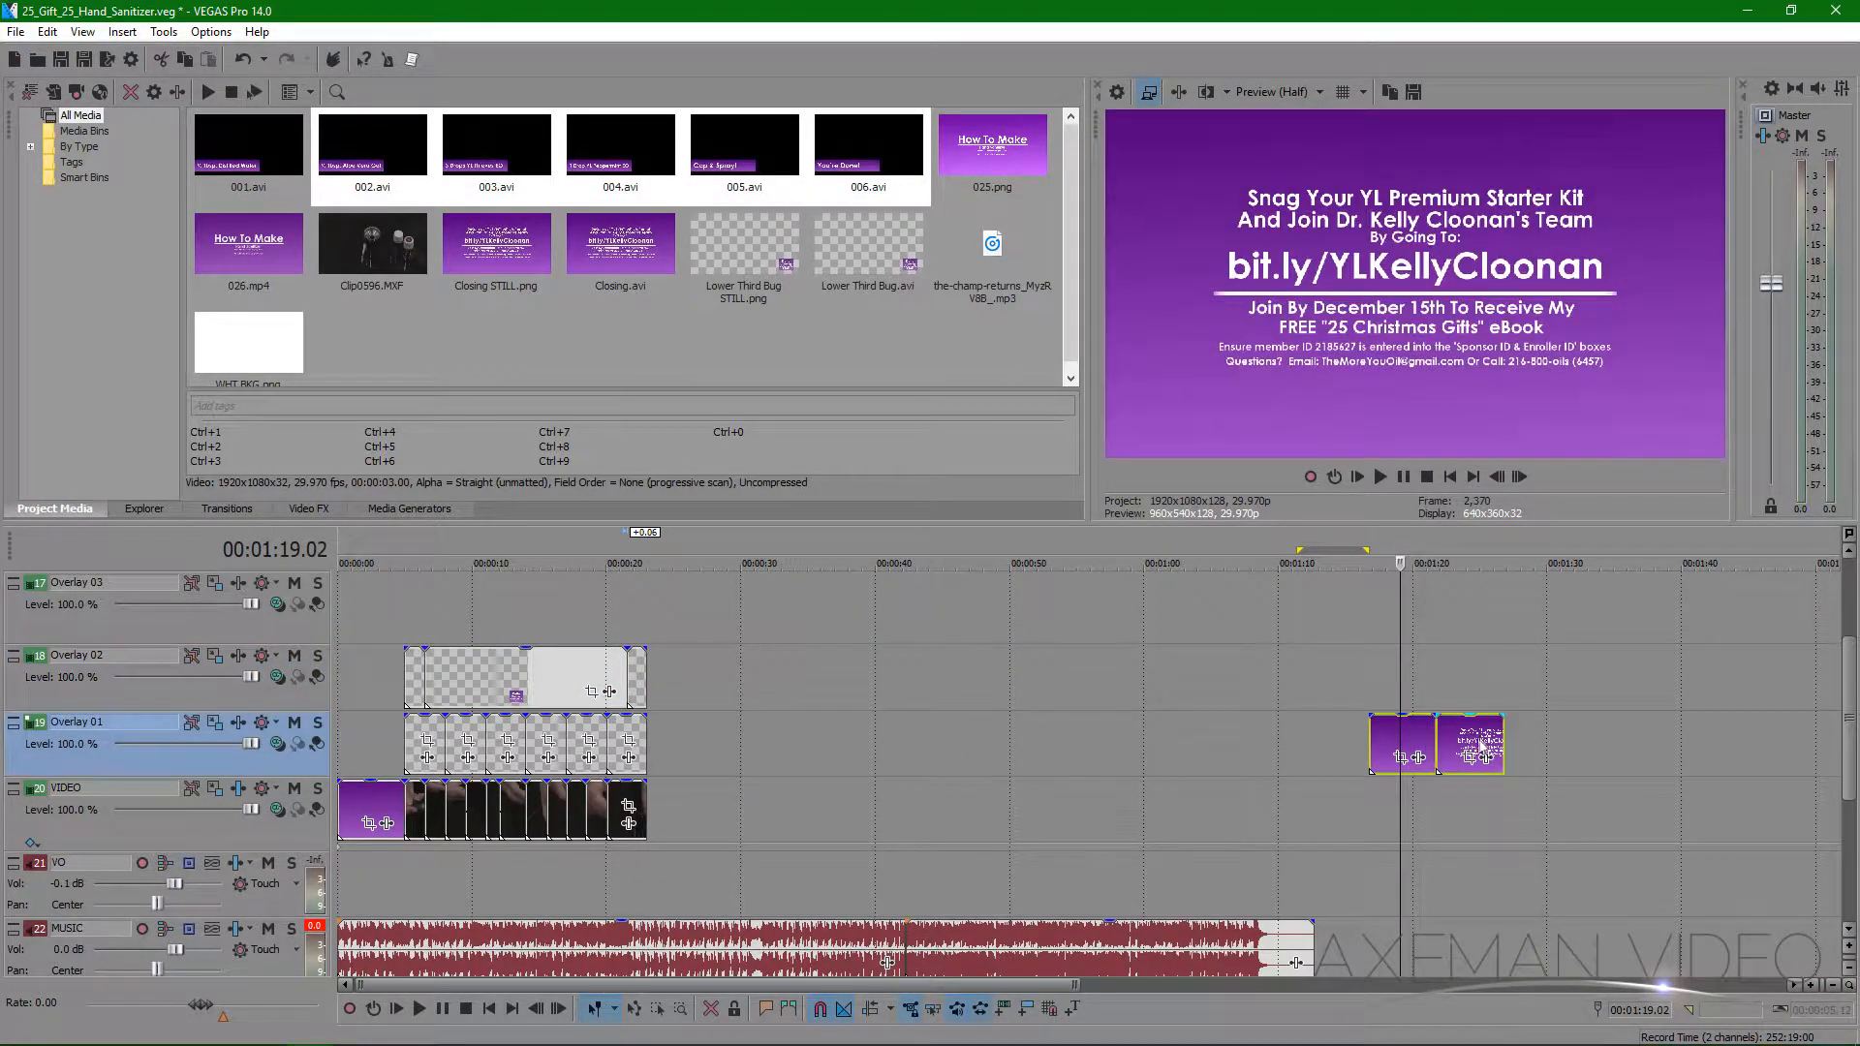
pyautogui.moveTo(1426, 733); pyautogui.dragTo(709, 765)
# - Set the loop region from 00:00:00.00 to the end of the closing titles at 00:00:33.01 and spot-check the opening and Thieves shots
pyautogui.moveTo(777, 693); pyautogui.dragTo(341, 696)
pyautogui.scroll(3, 423, 698)
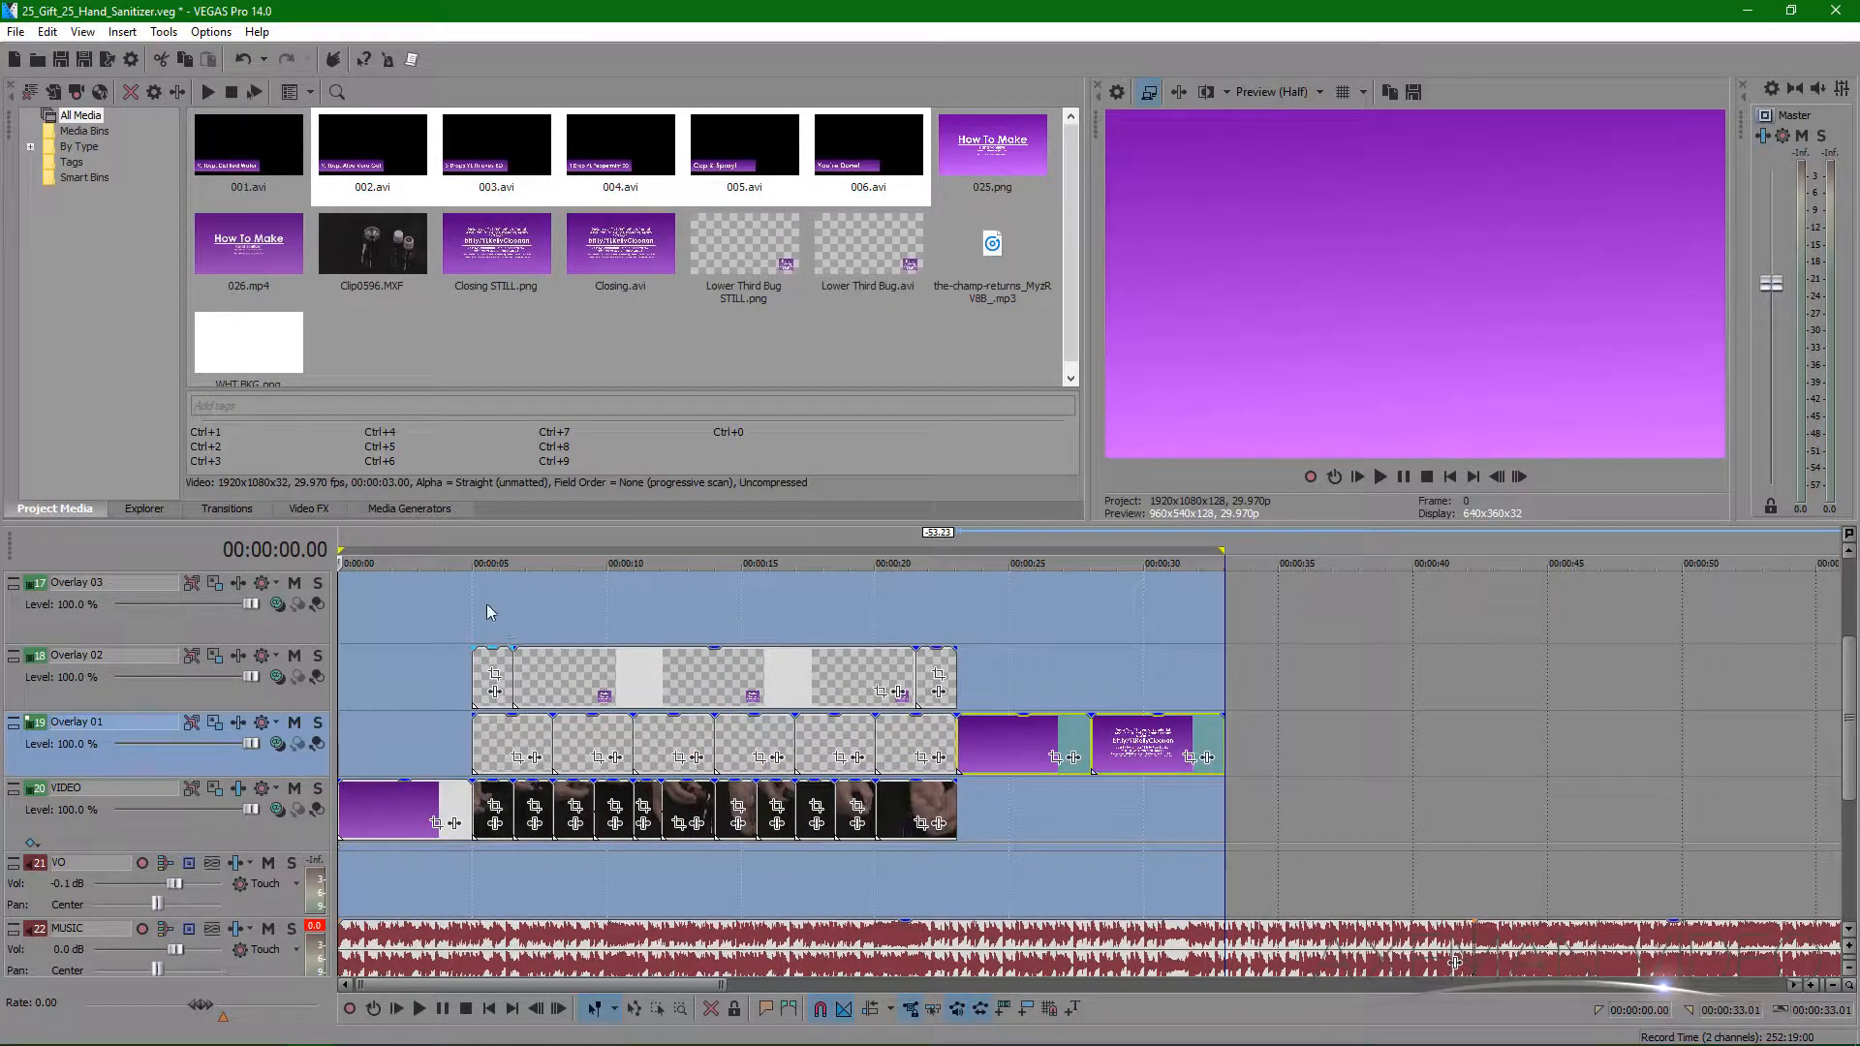
pyautogui.click(451, 627)
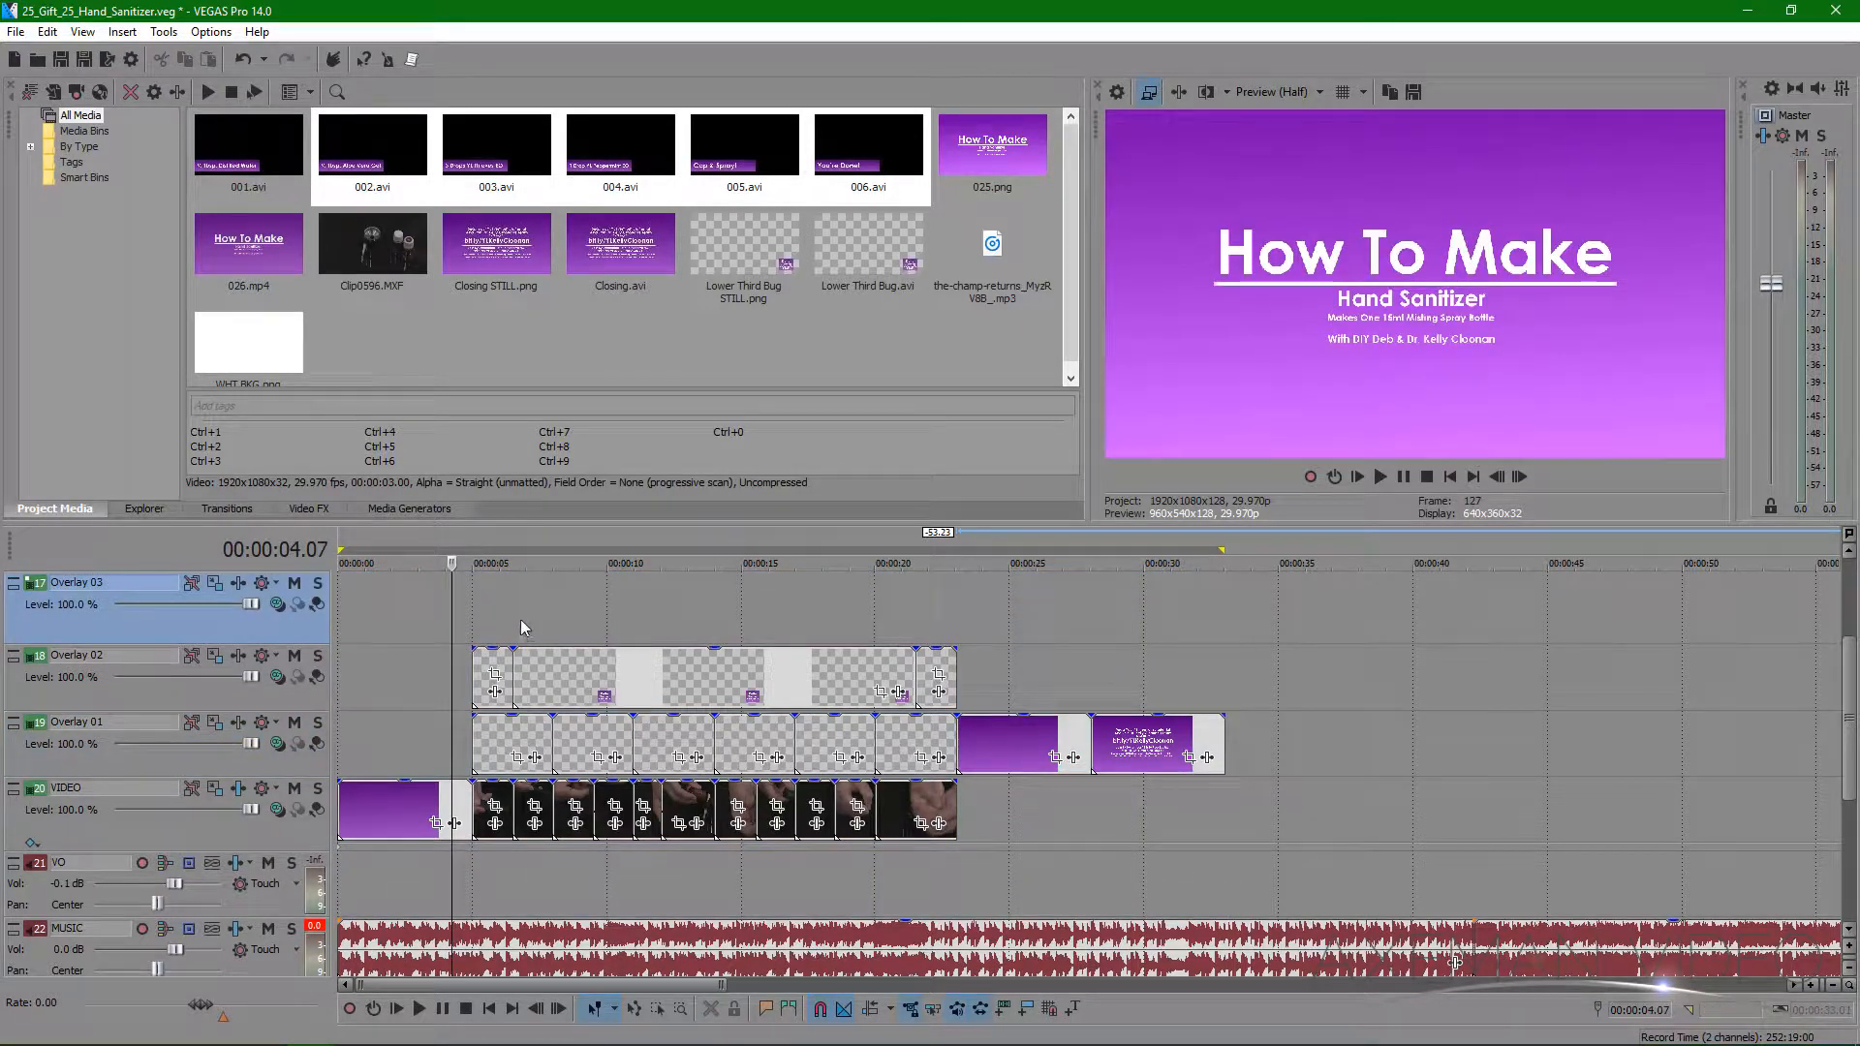
pyautogui.click(654, 612)
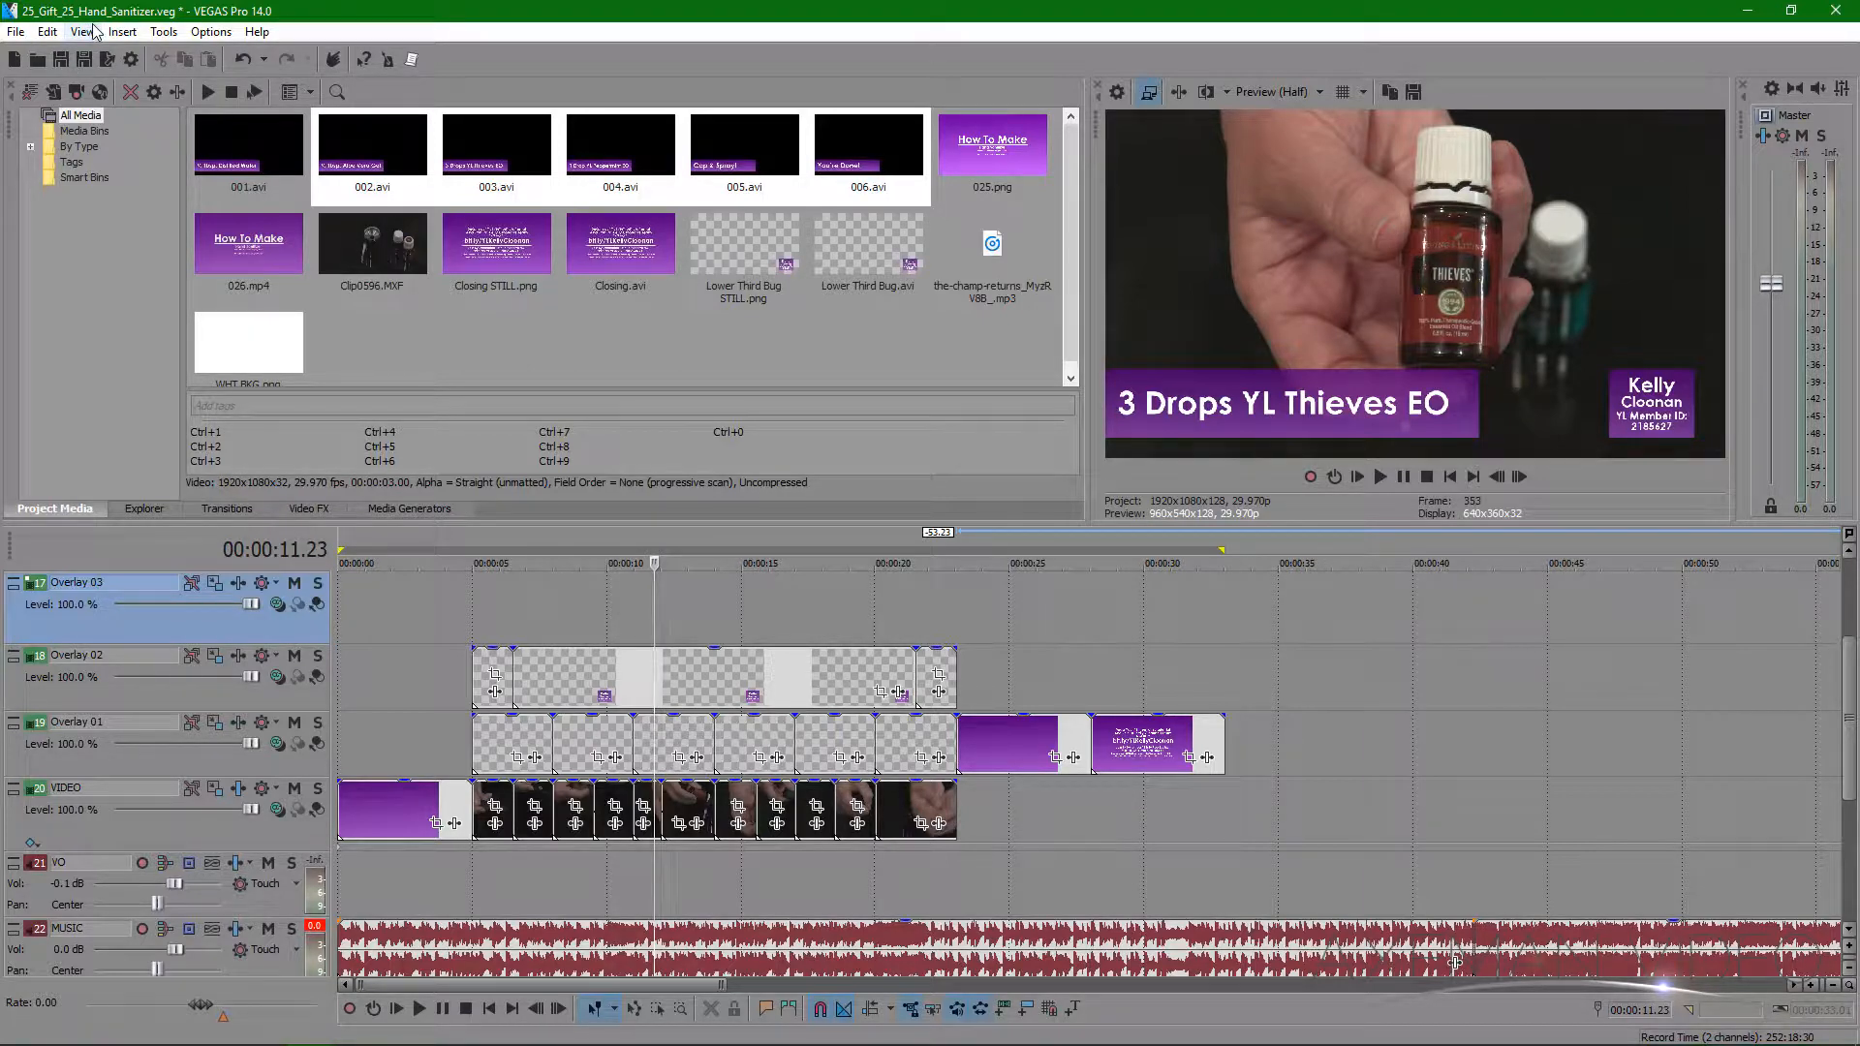
# - Render the loop region as 25_Hand_Sanitizer.mp4 in the Completes folder, using the Internet 1920x1080-30p BEST template
pyautogui.click(17, 32)
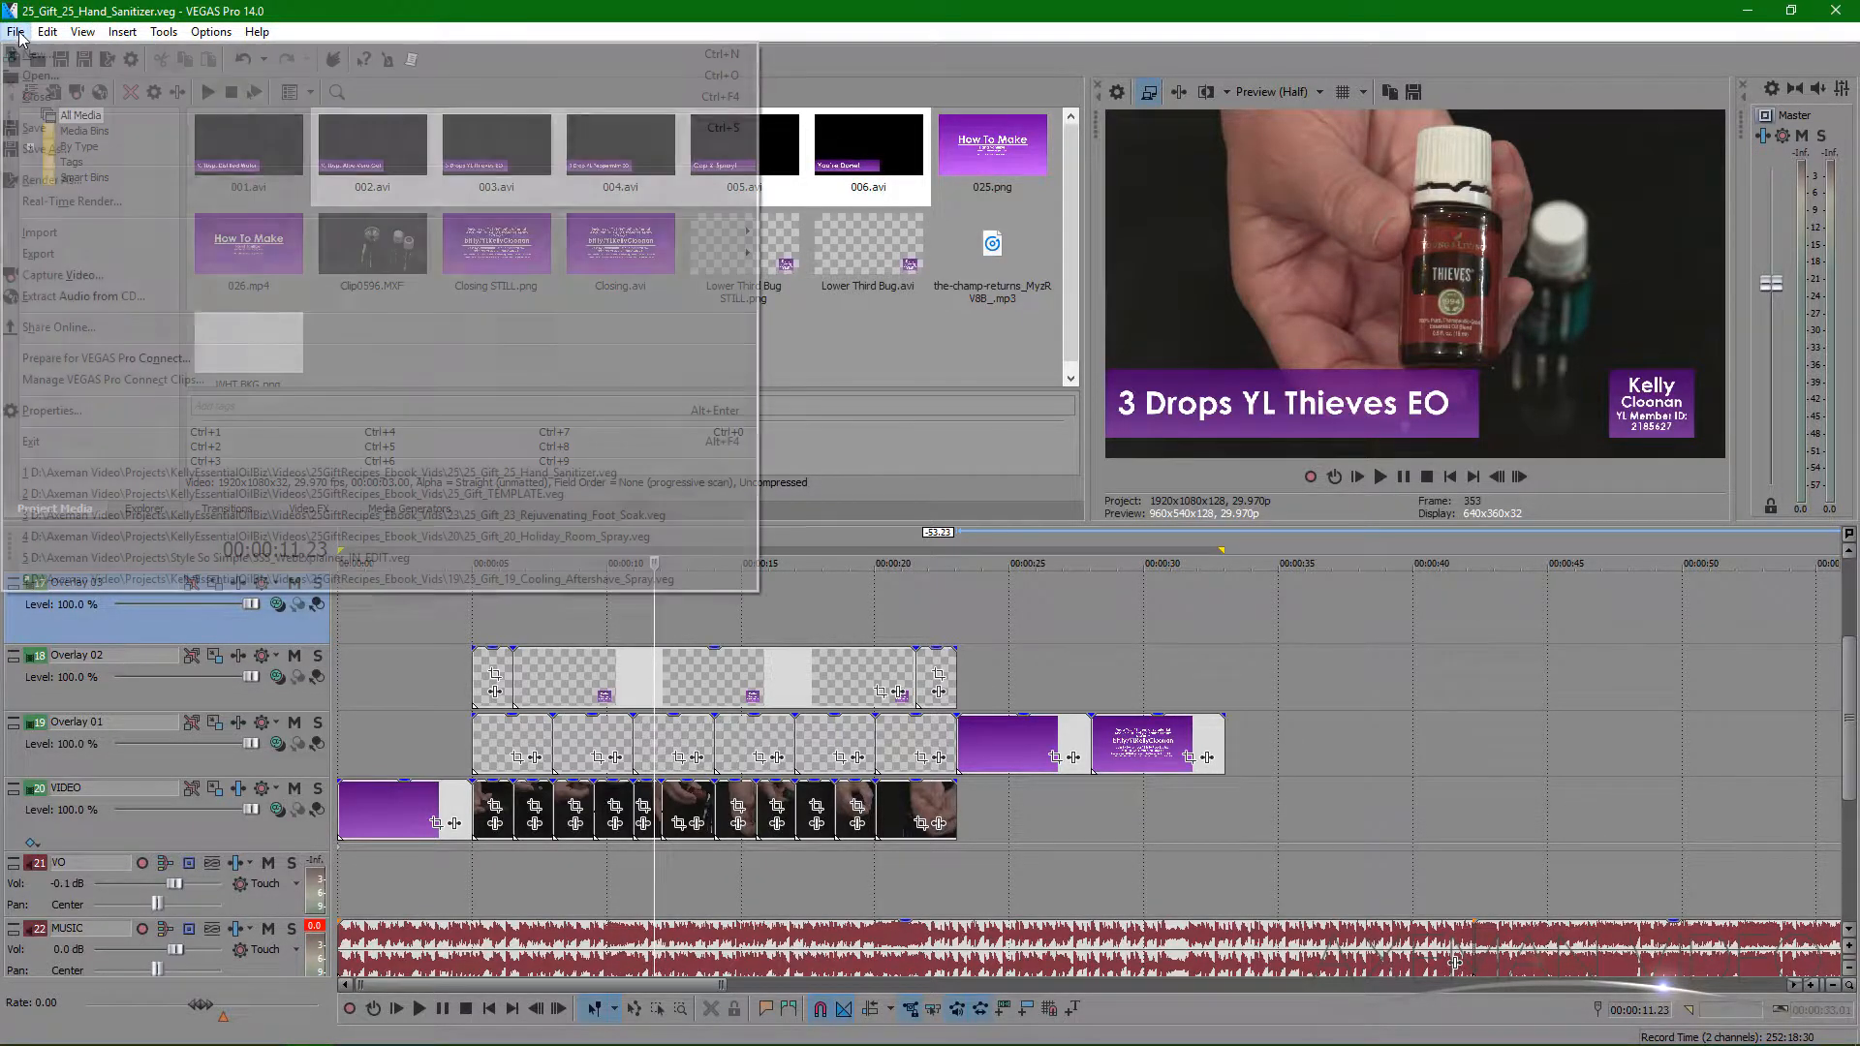
pyautogui.click(65, 182)
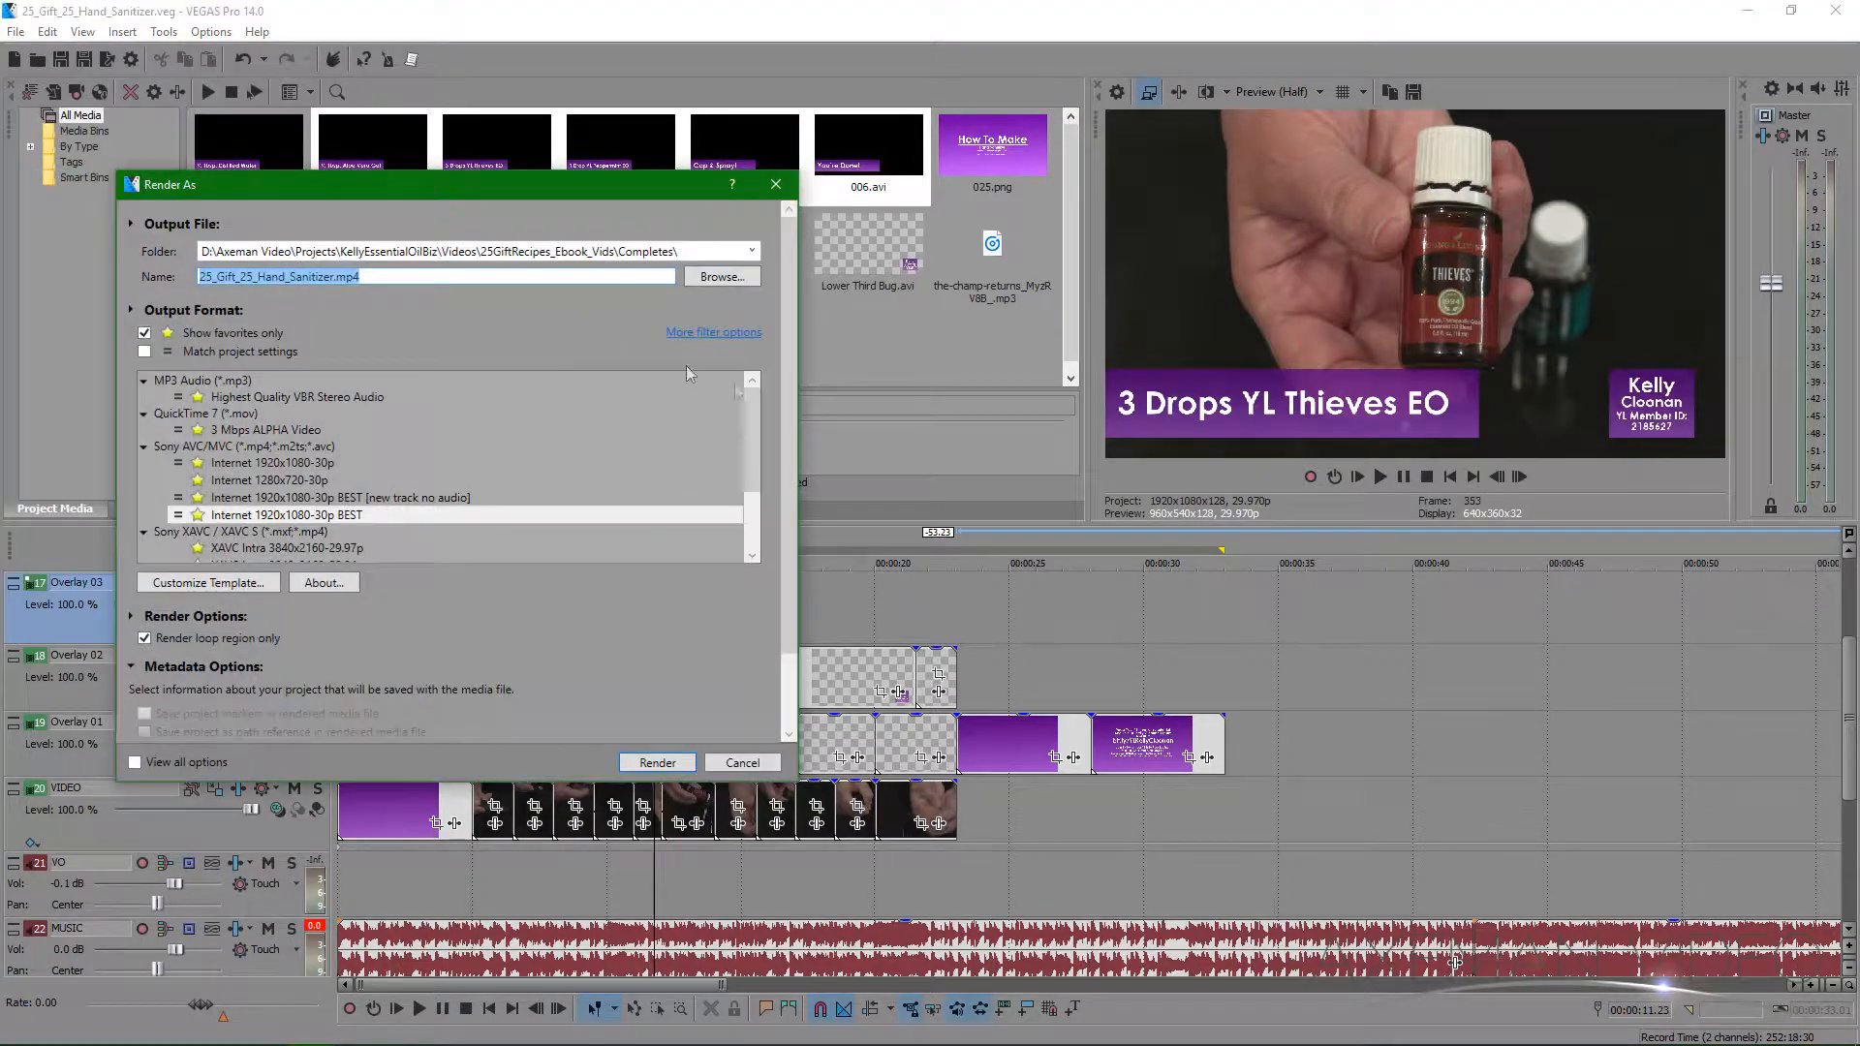
pyautogui.click(717, 277)
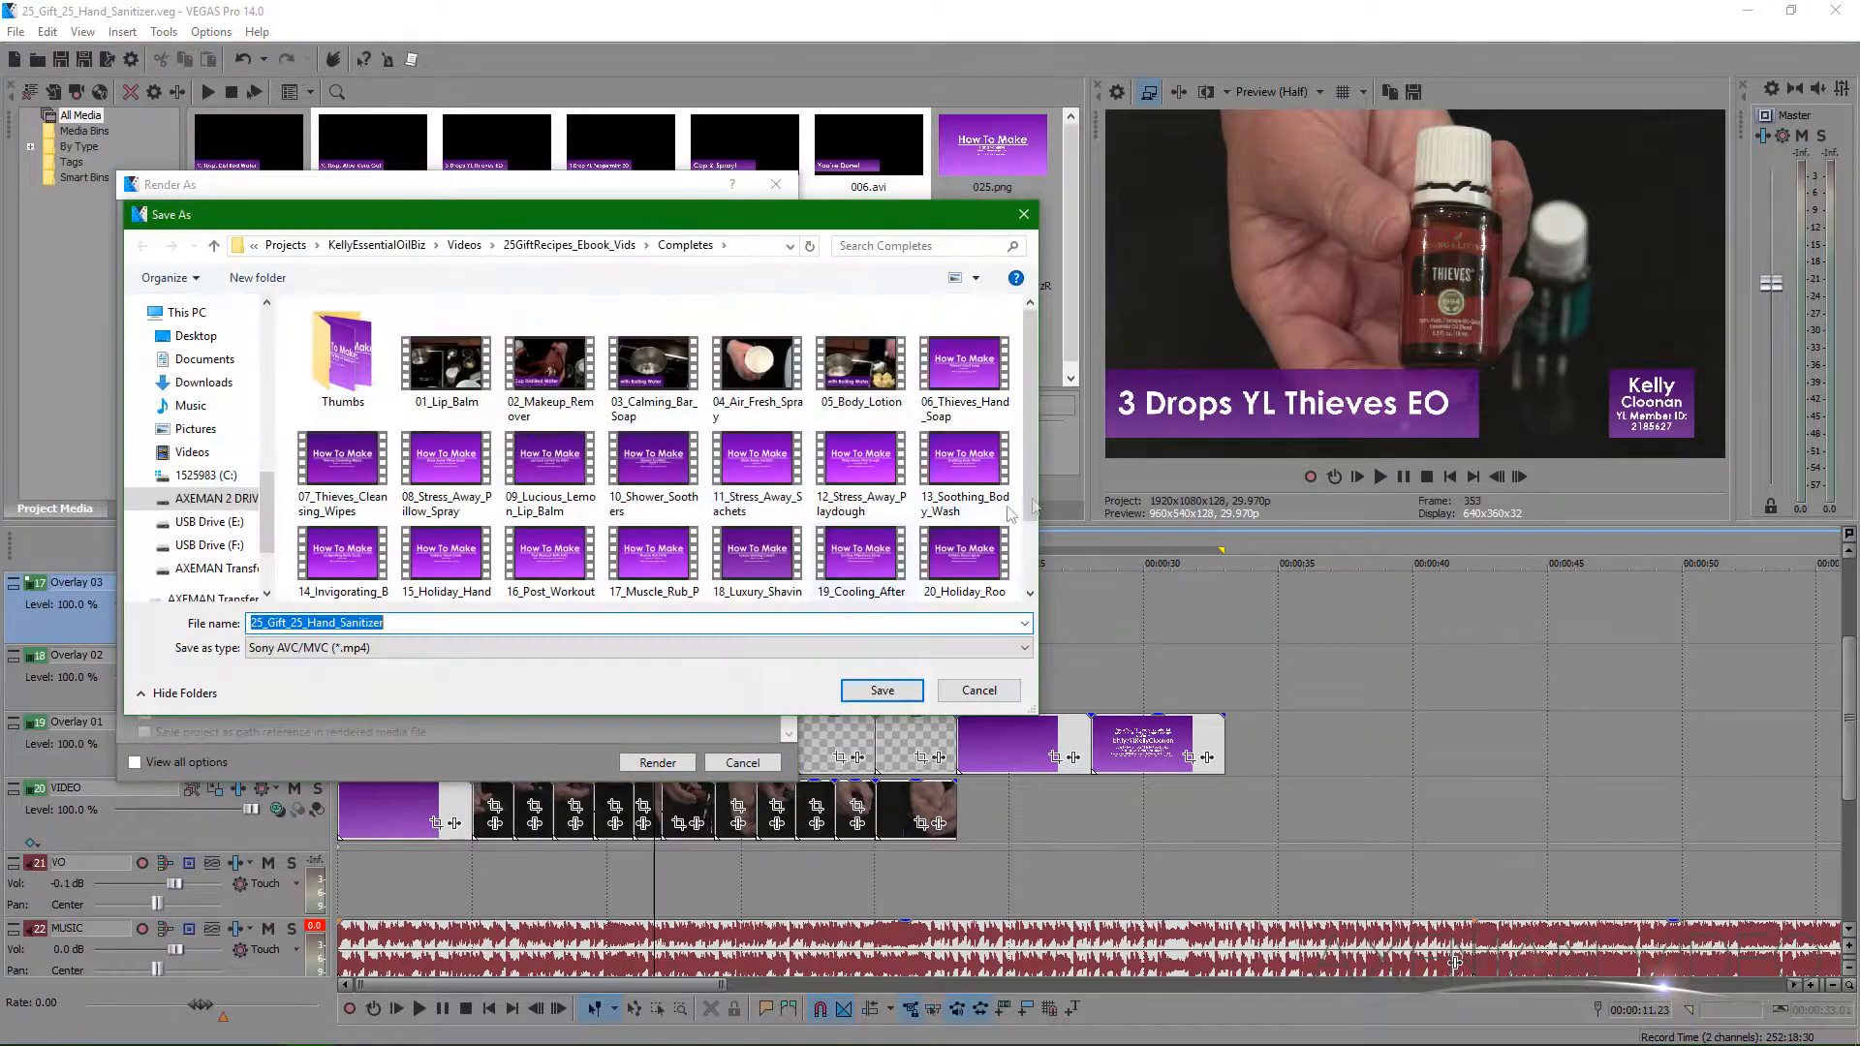
pyautogui.scroll(-2, 1029, 395)
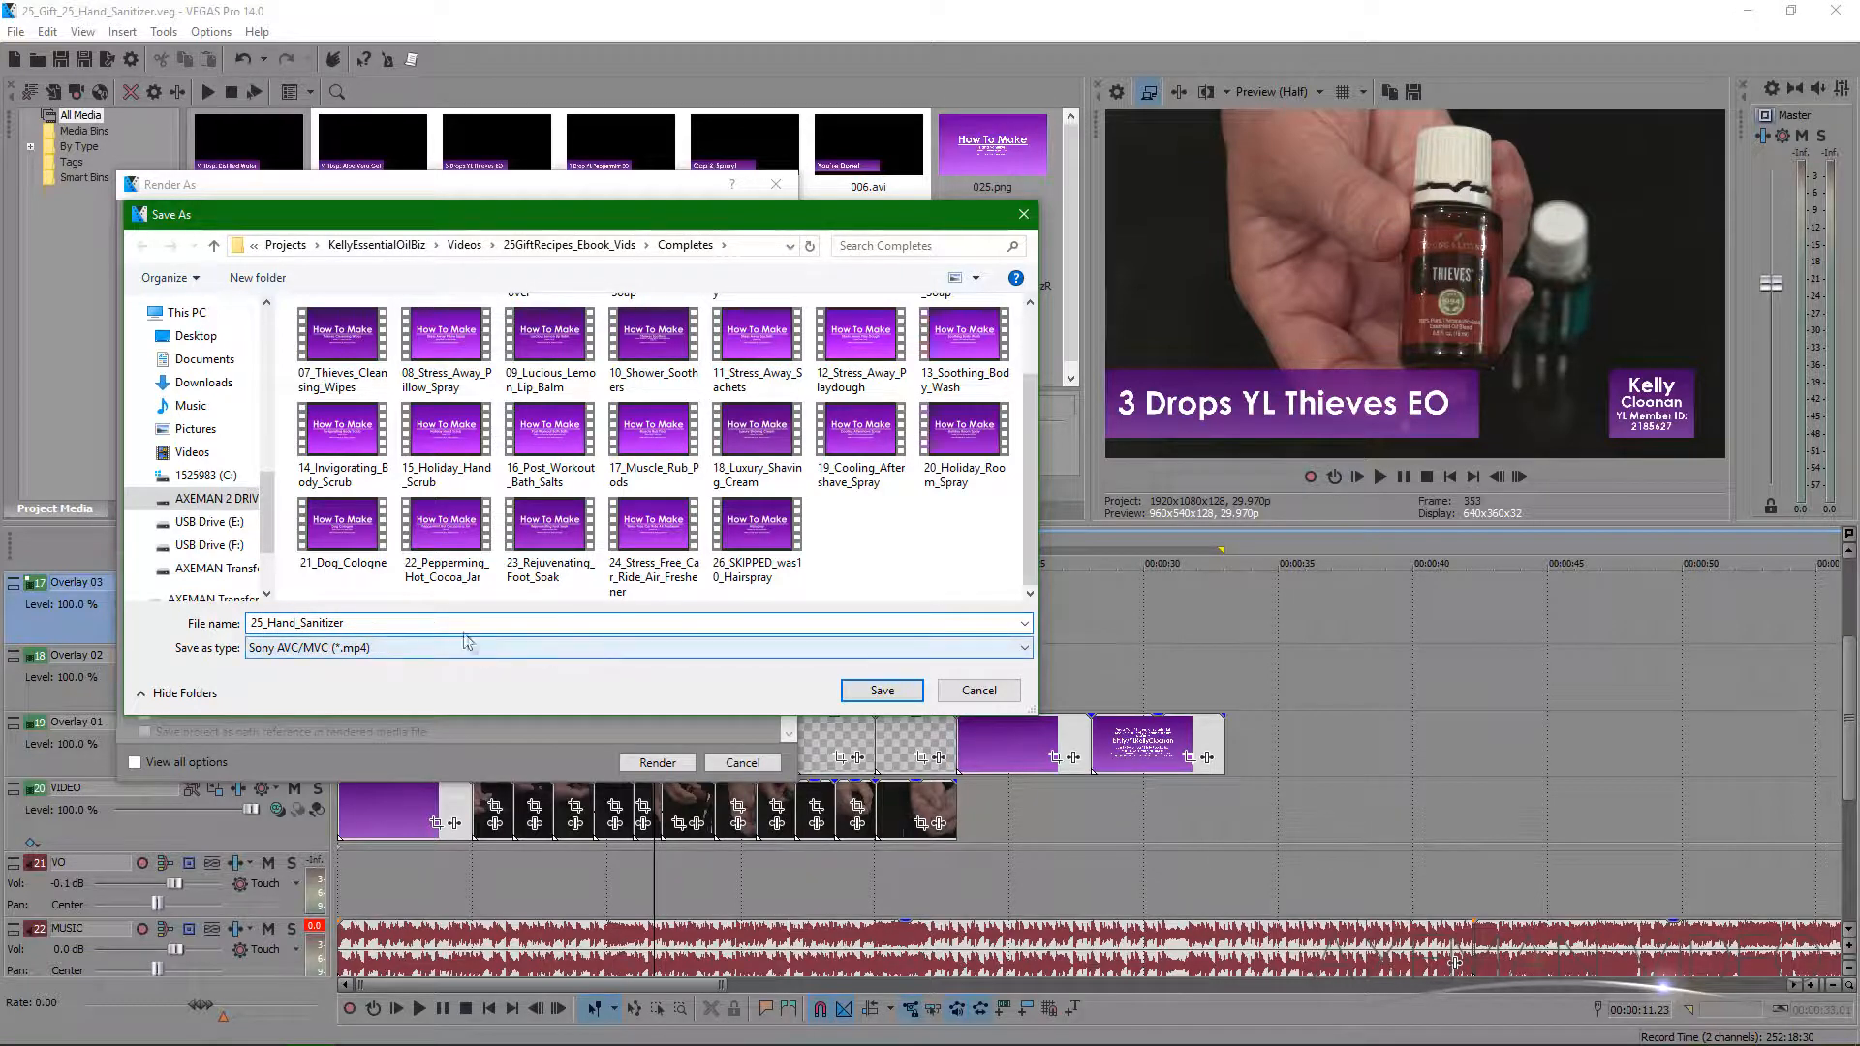
pyautogui.click(882, 691)
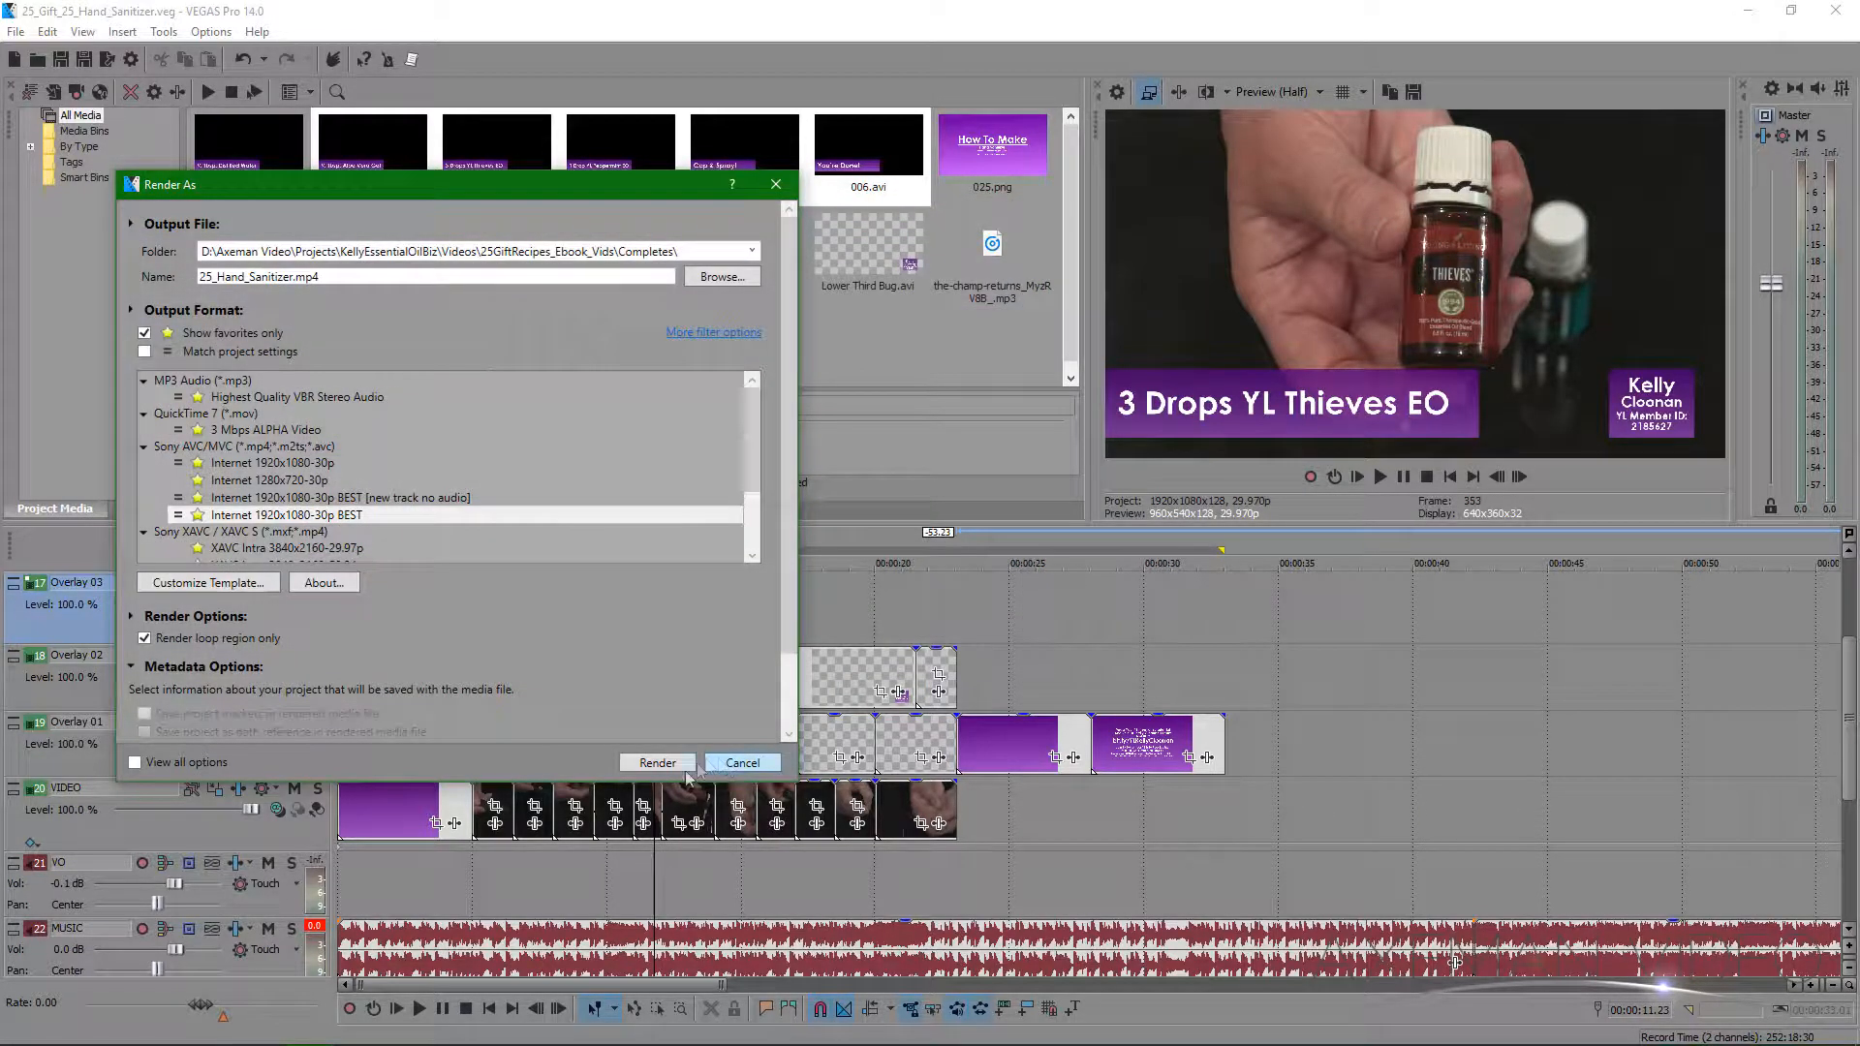
pyautogui.click(656, 763)
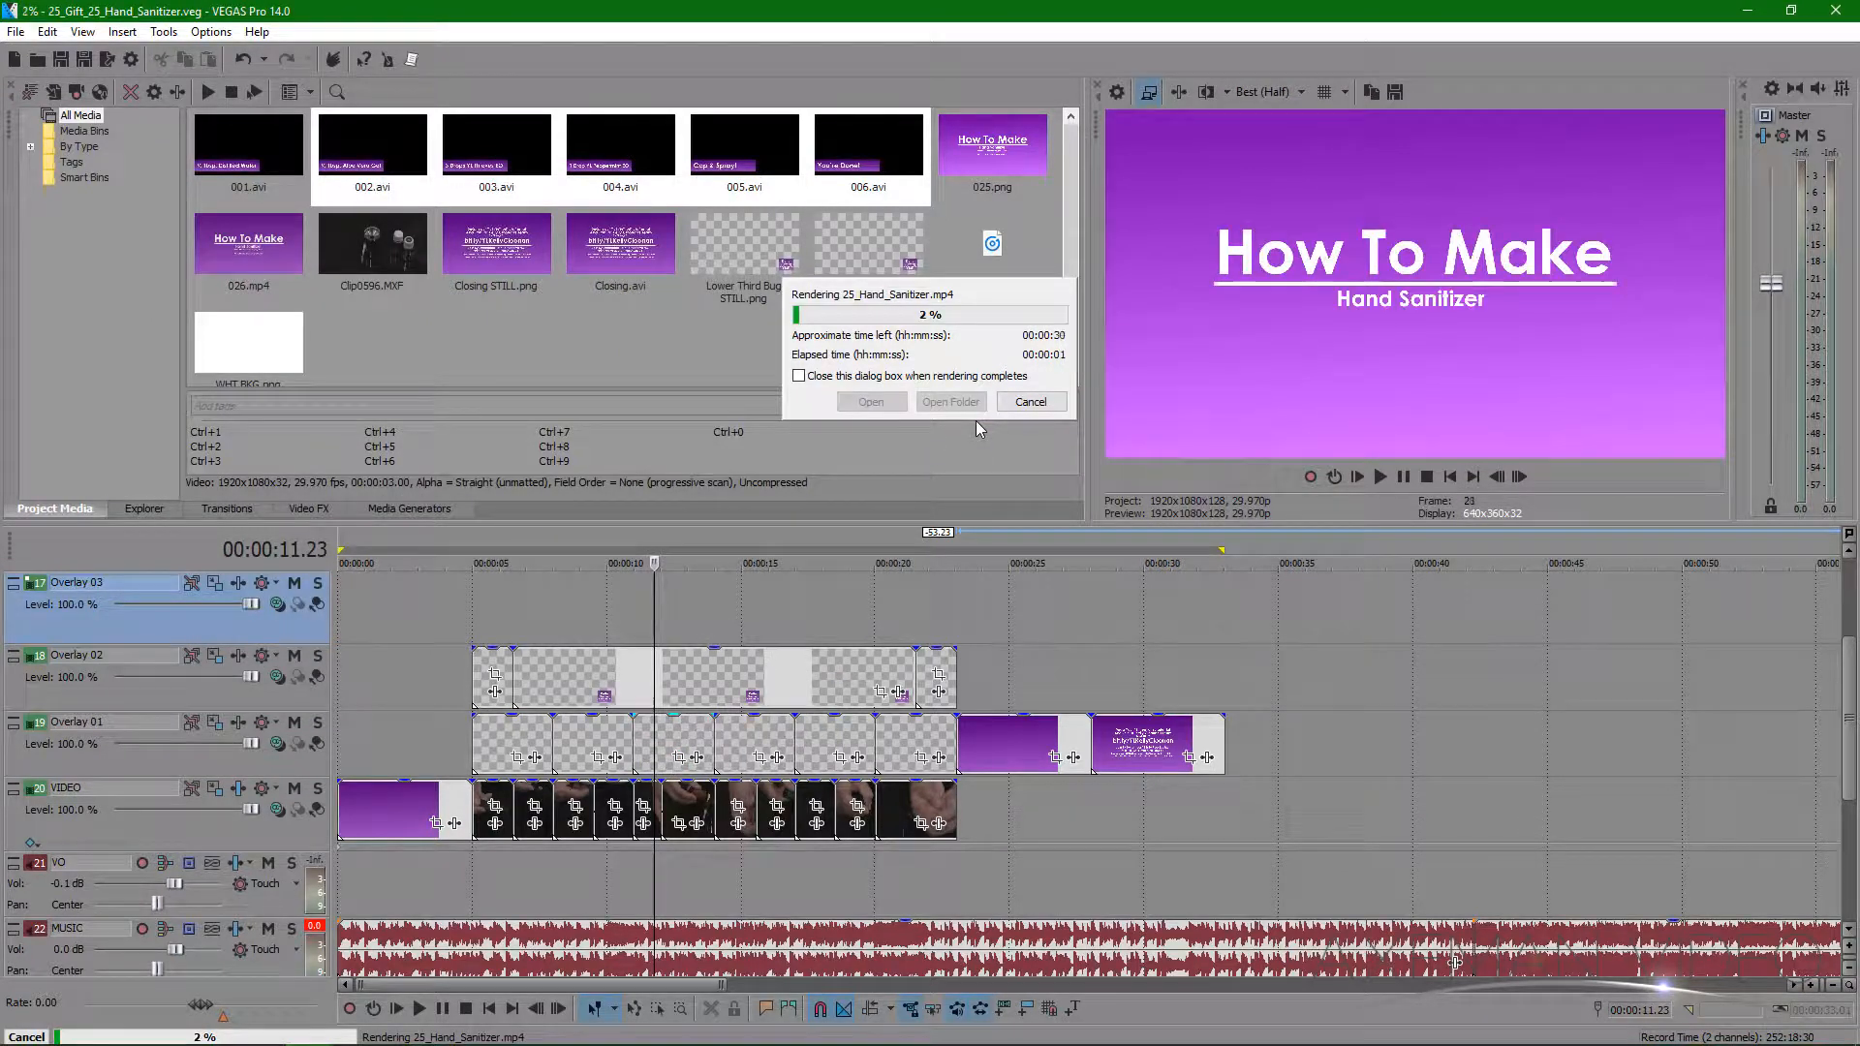